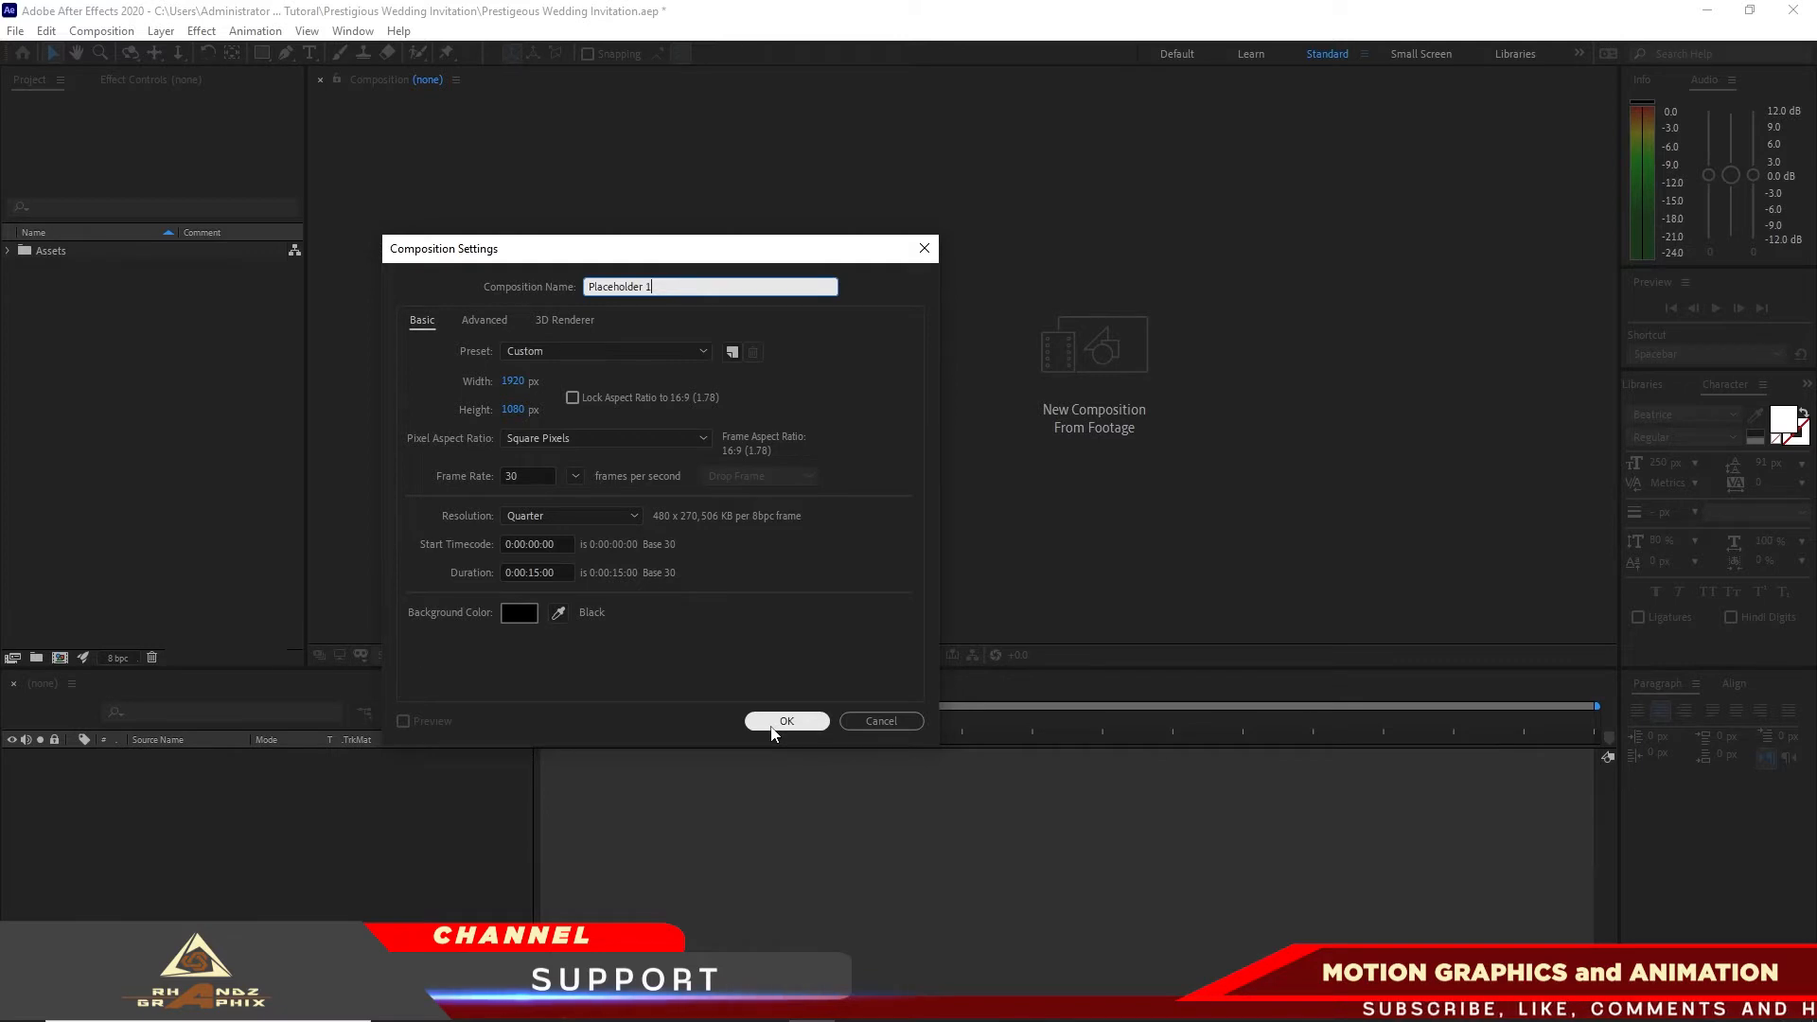
Step: Create the 1920×1080, 30 fps, 15-second composition Placeholder 1 and add video (19).mp4 from the Footage folder to it
{"action": "left_click", "coordinate": [784, 721]}
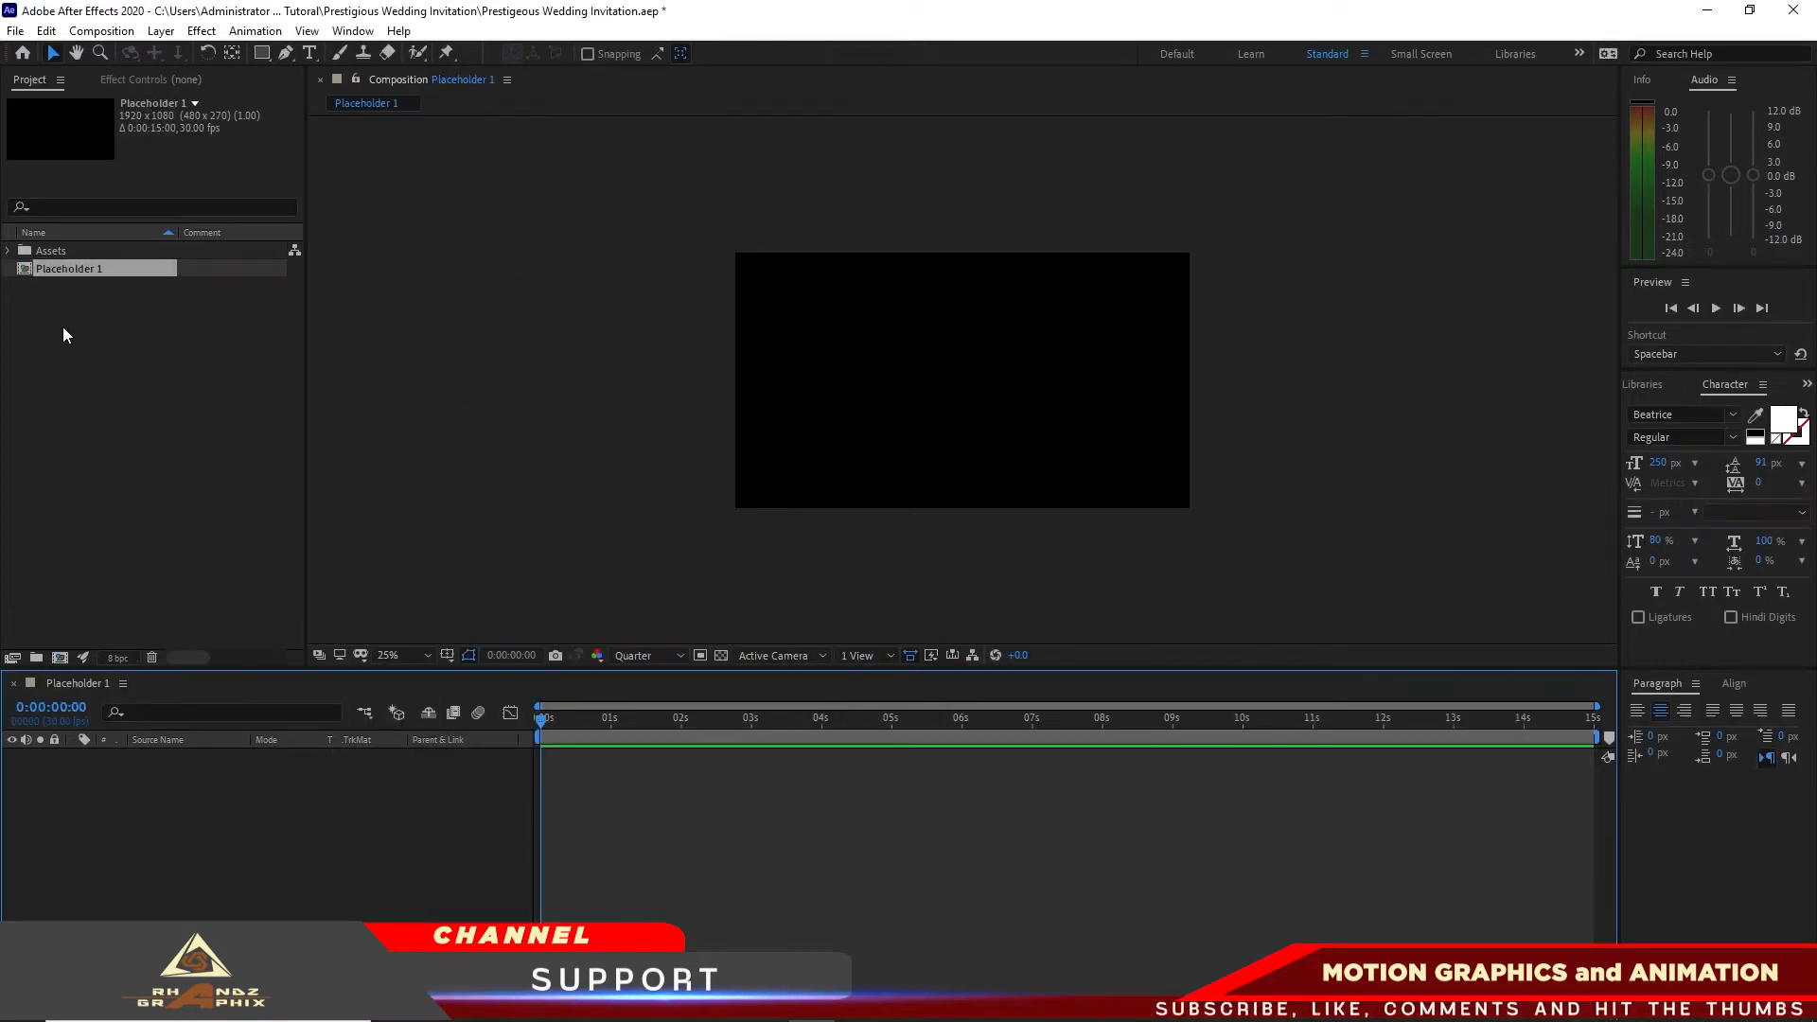
{"action": "left_click", "coordinate": [8, 251]}
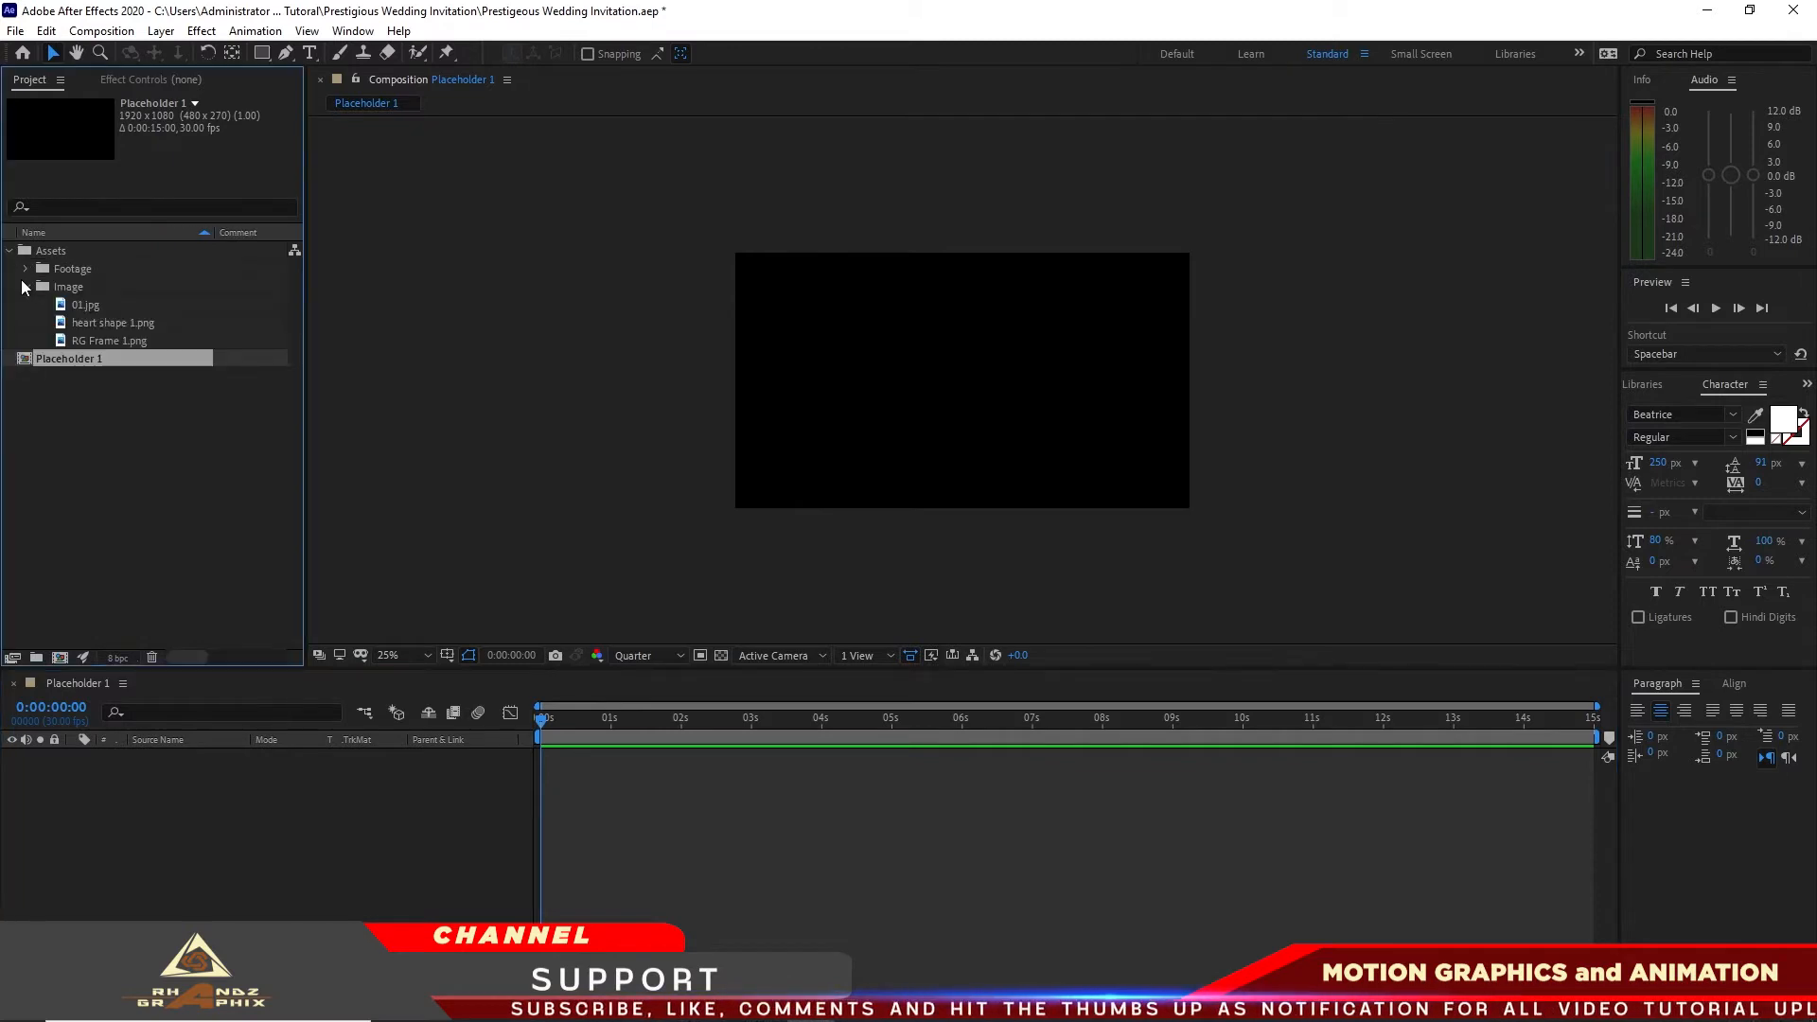
{"action": "left_click", "coordinate": [24, 269]}
{"action": "left_click", "coordinate": [26, 269]}
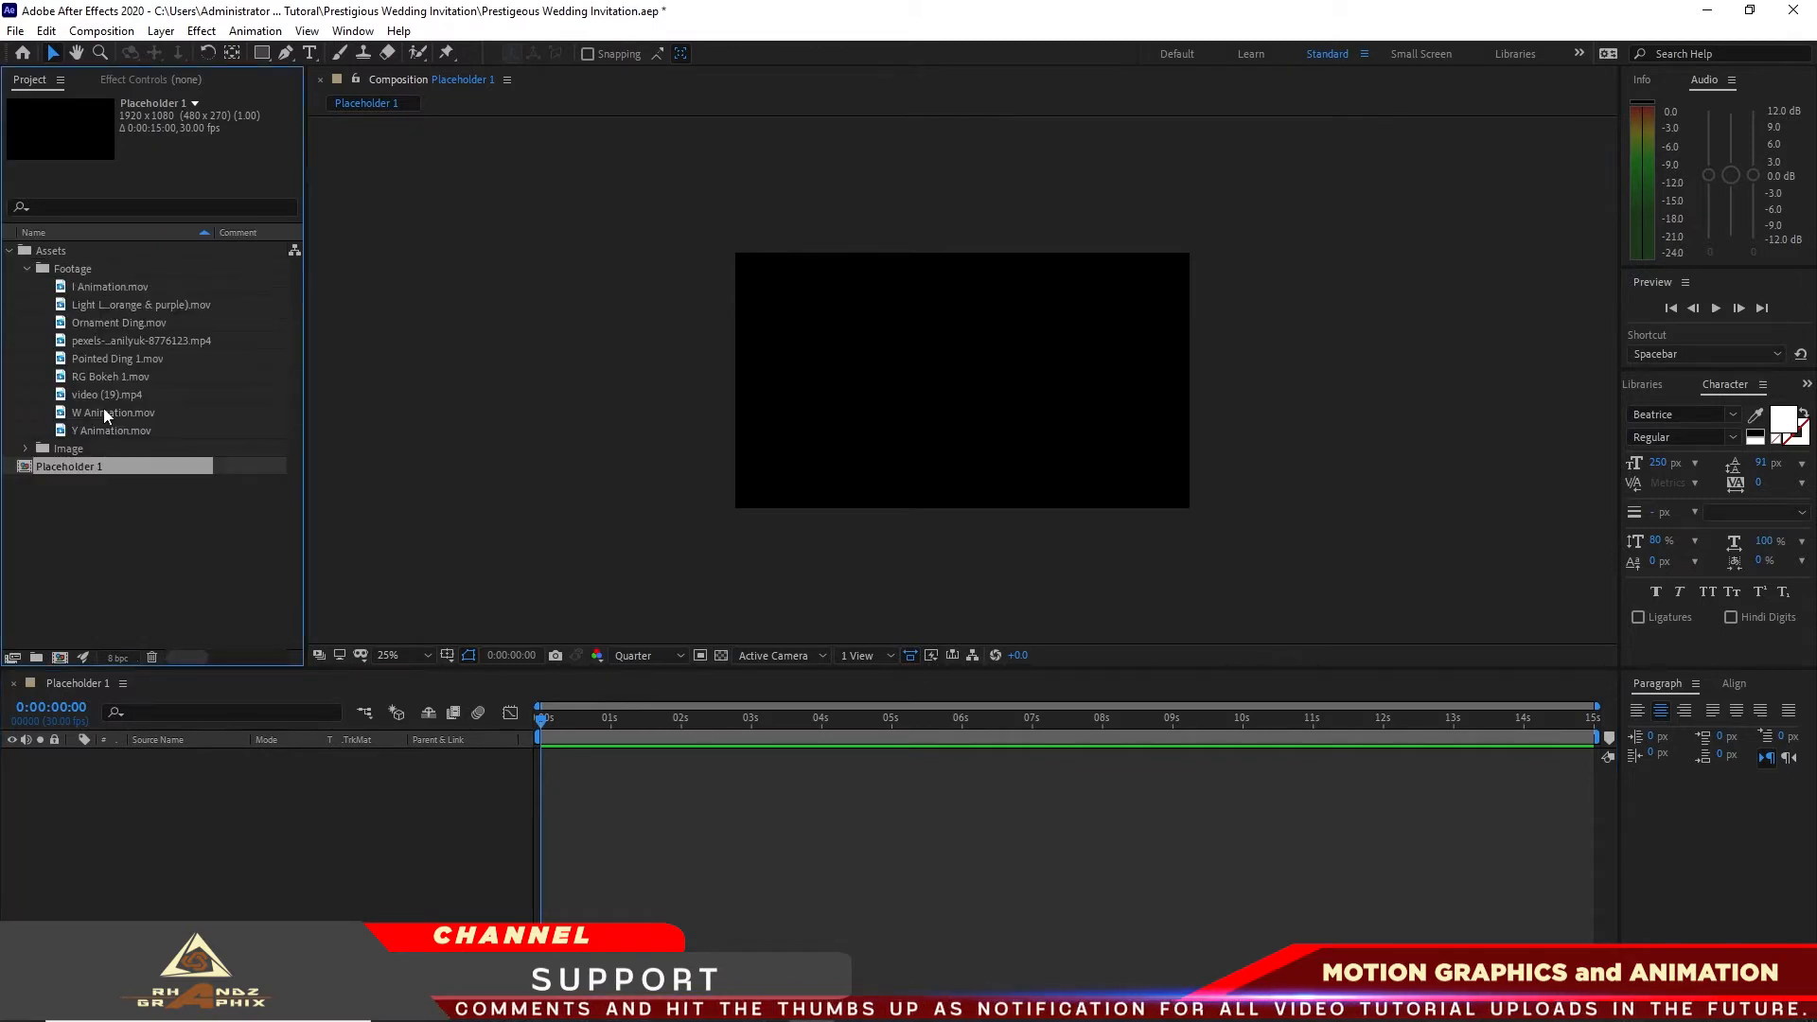
{"action": "left_click_drag", "start_coordinate": [106, 394], "coordinate": [144, 791]}
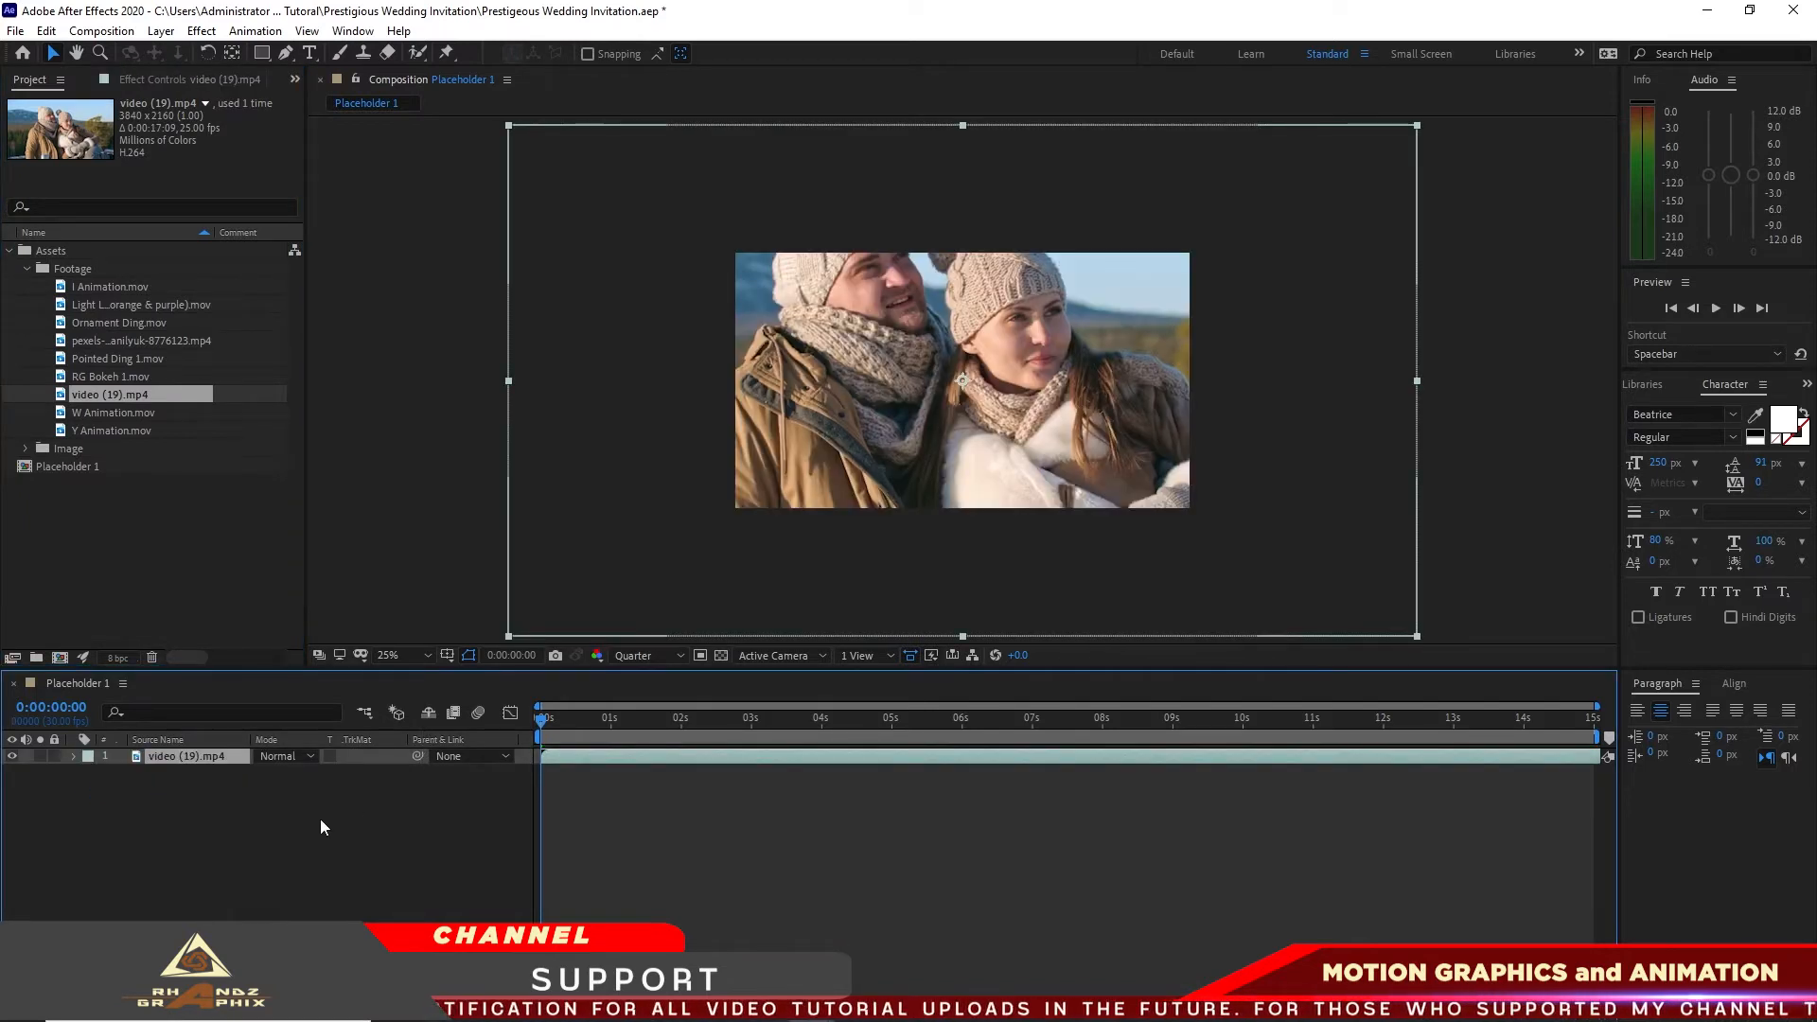
Step: Set the scale of the video (19).mp4 layer to 50%
{"action": "key", "text": "s"}
{"action": "left_click", "coordinate": [284, 773]}
{"action": "type", "text": "50"}
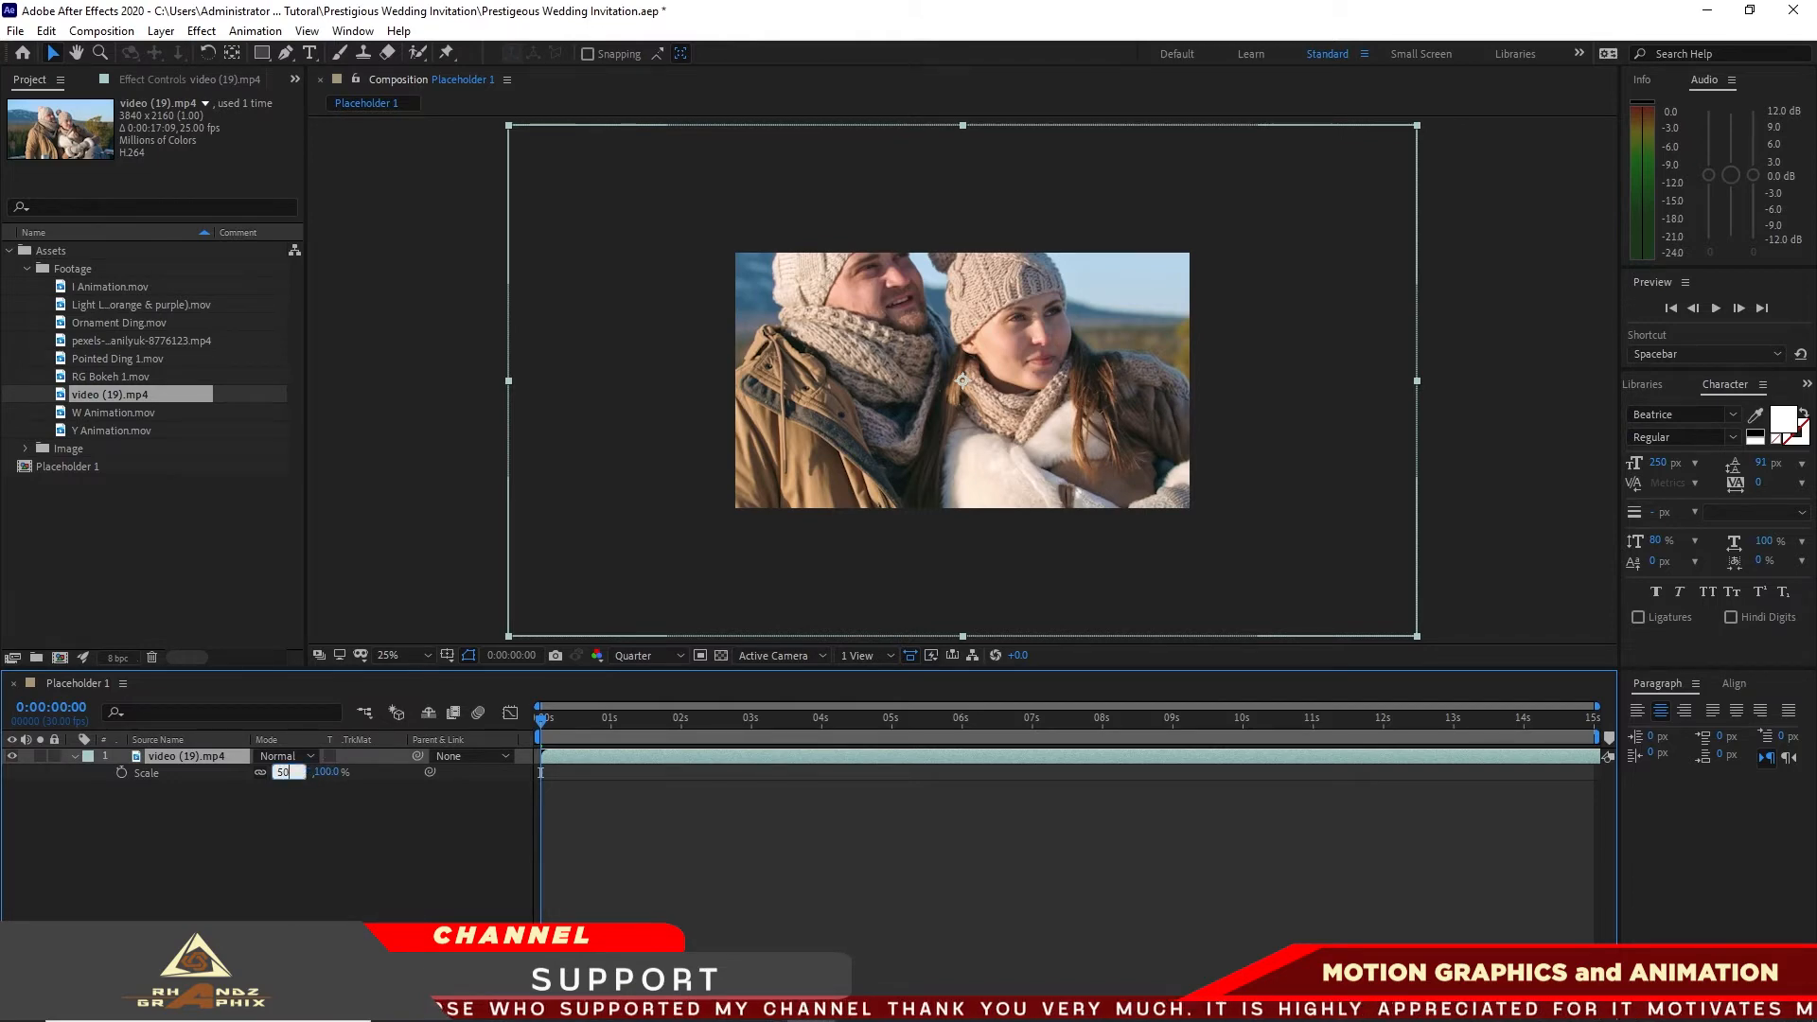
{"action": "key", "text": "Return"}
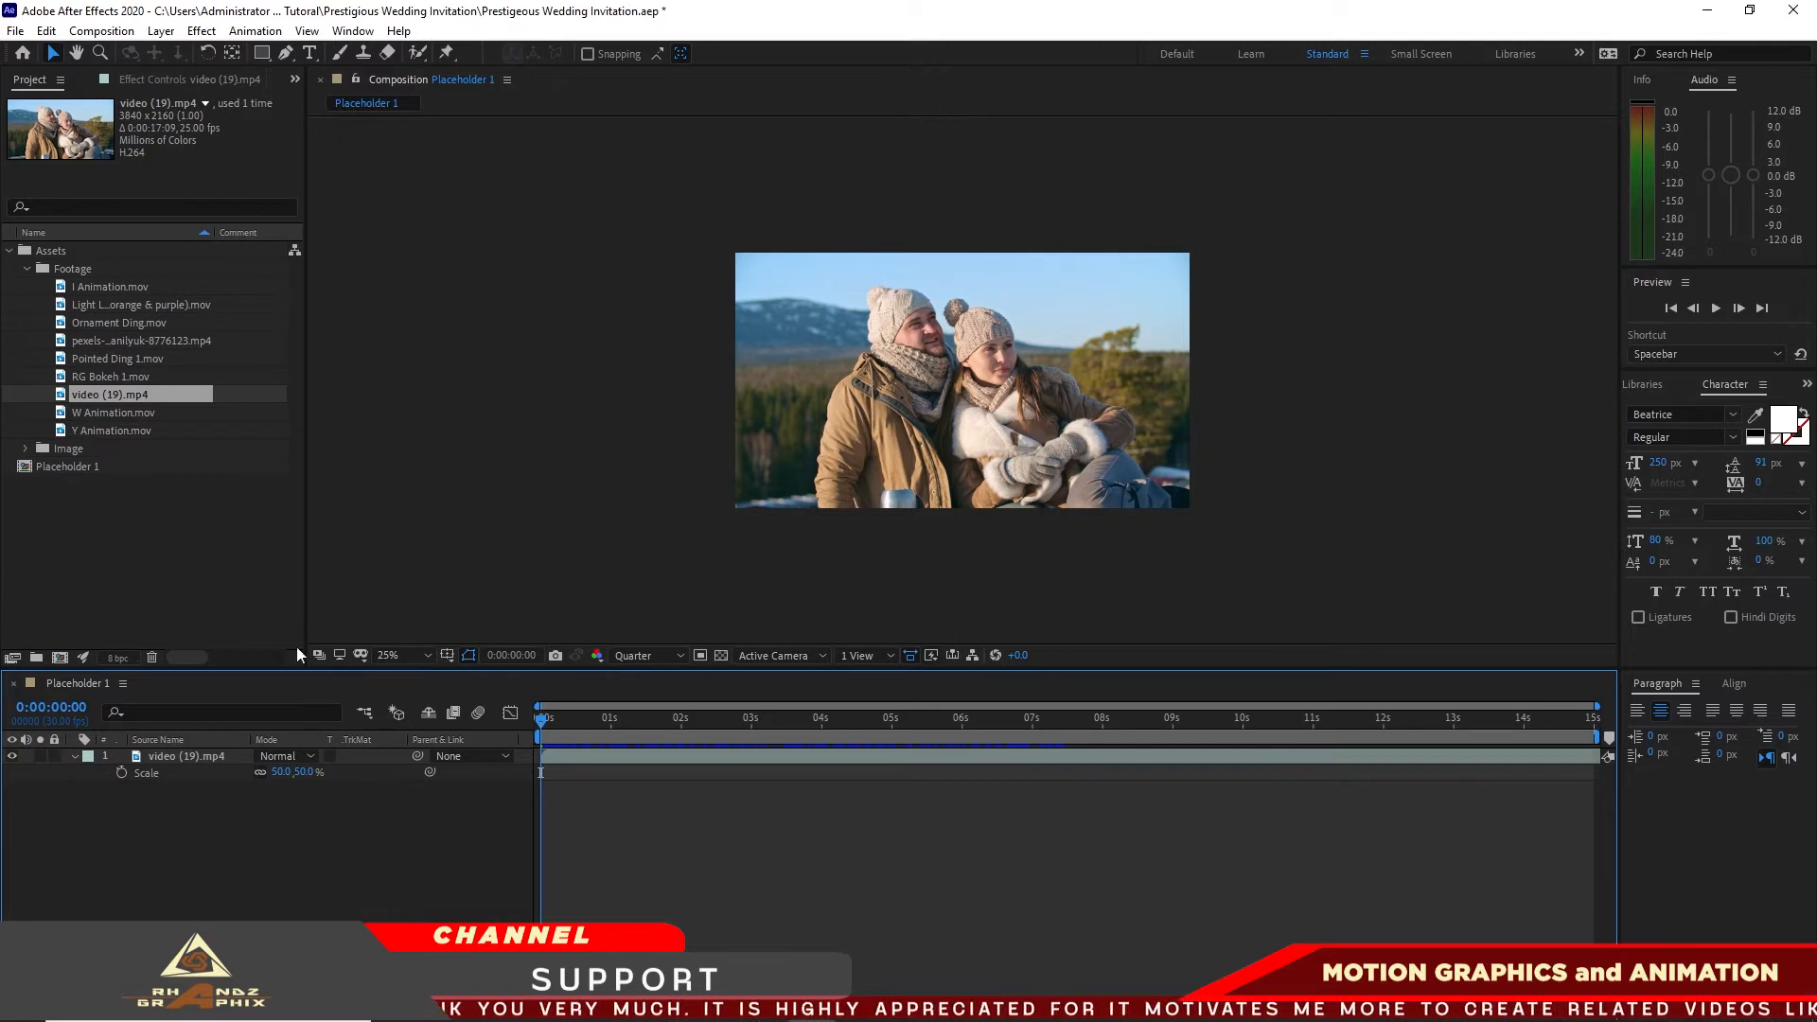
Step: Create a 1920×1080, 15-second composition named Placeholder Media 1 and place the Placeholder 1 composition in it
{"action": "key", "text": "ctrl+n"}
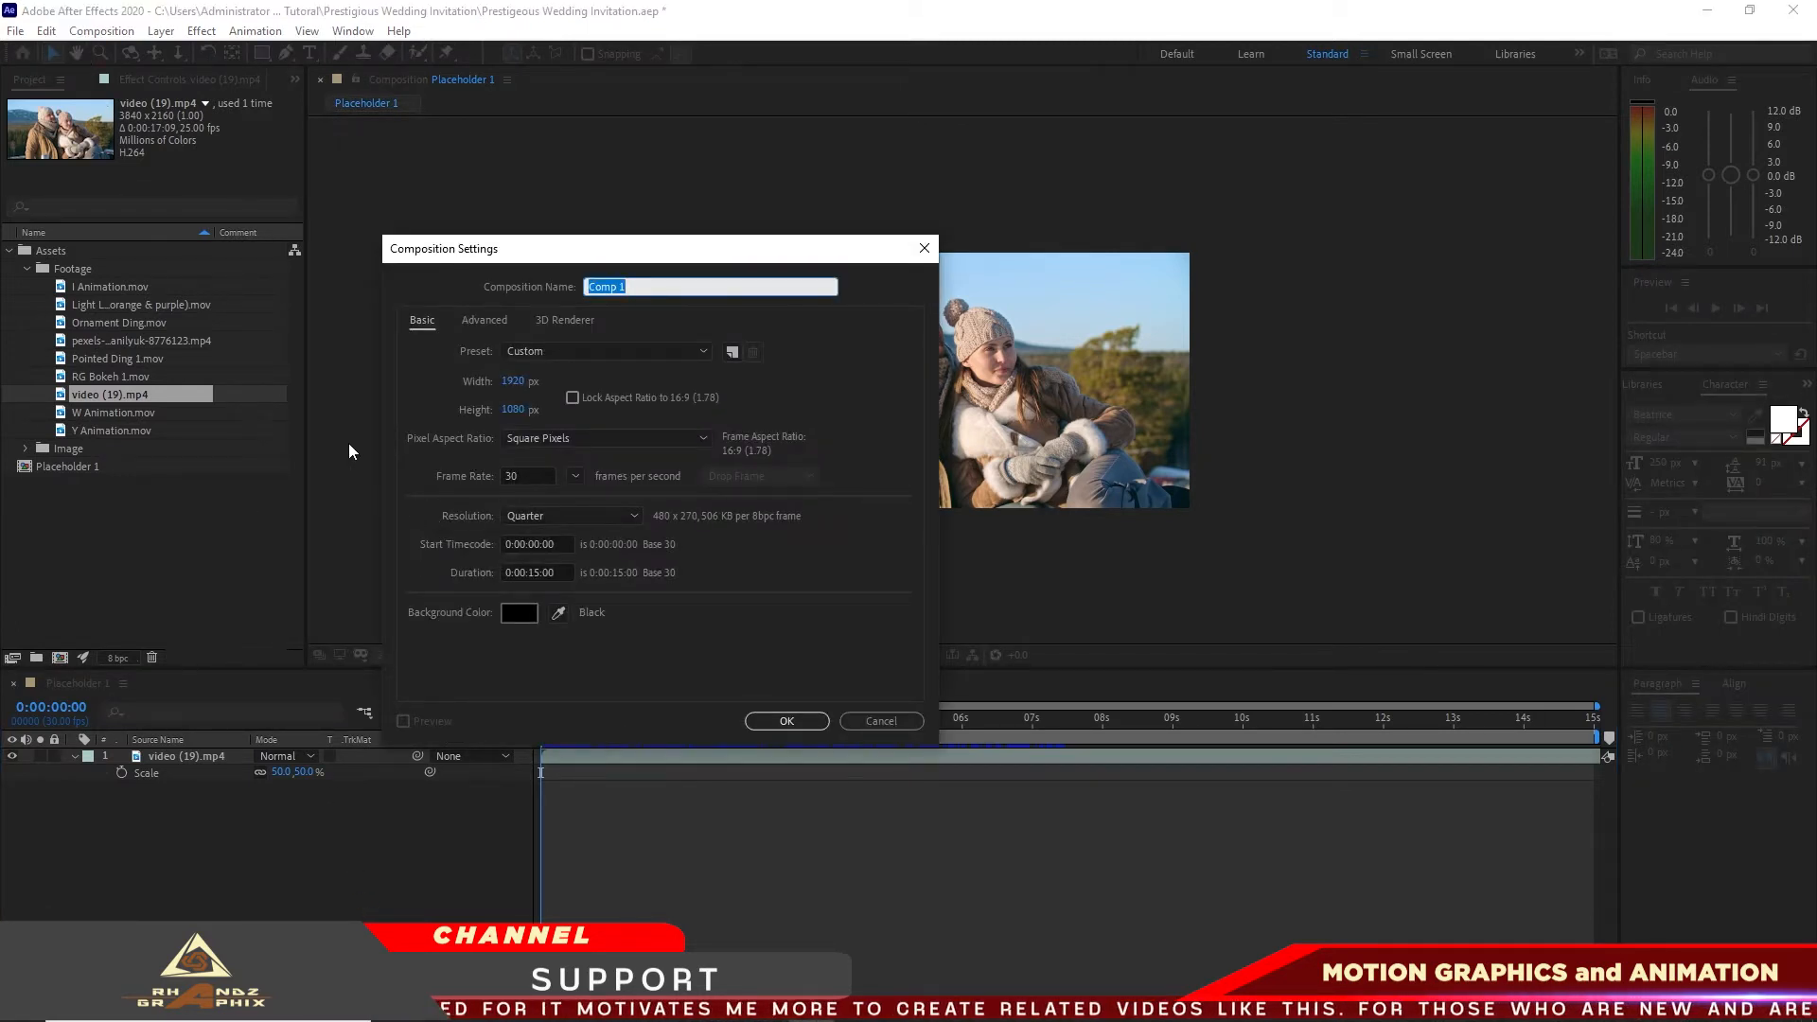
{"action": "type", "text": "Placeholder Media 1"}
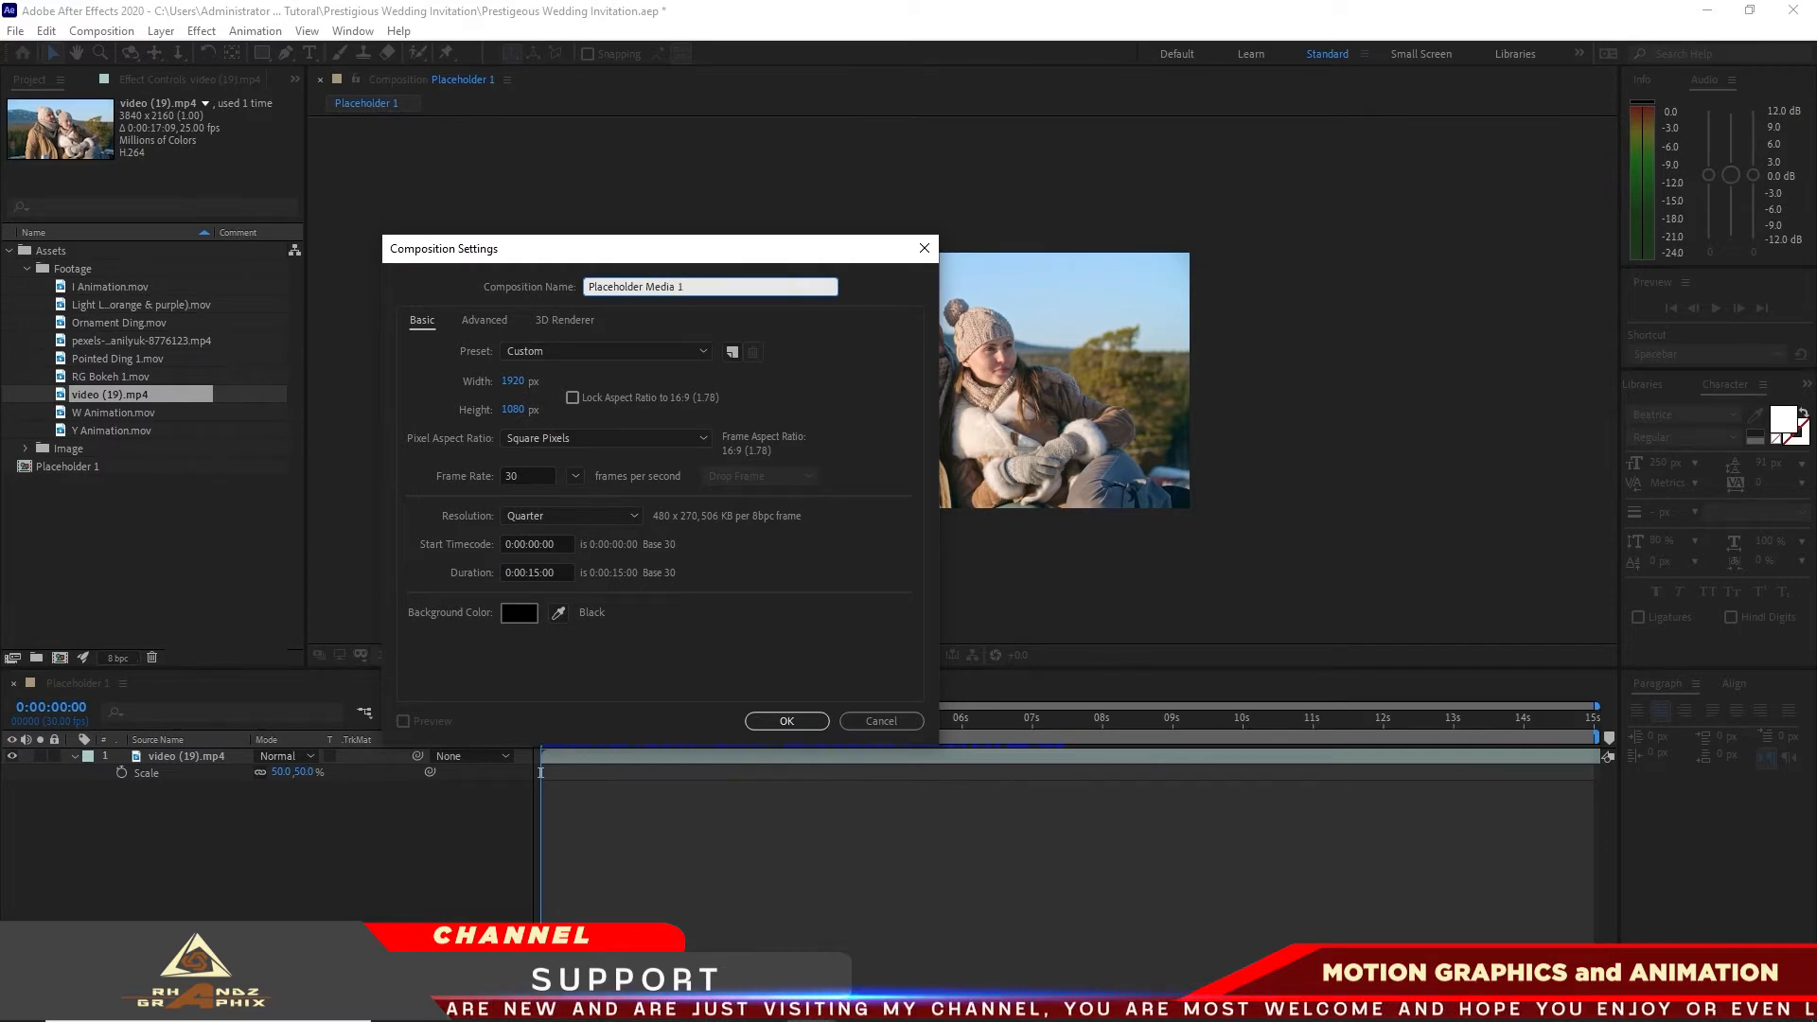
{"action": "left_click", "coordinate": [785, 722]}
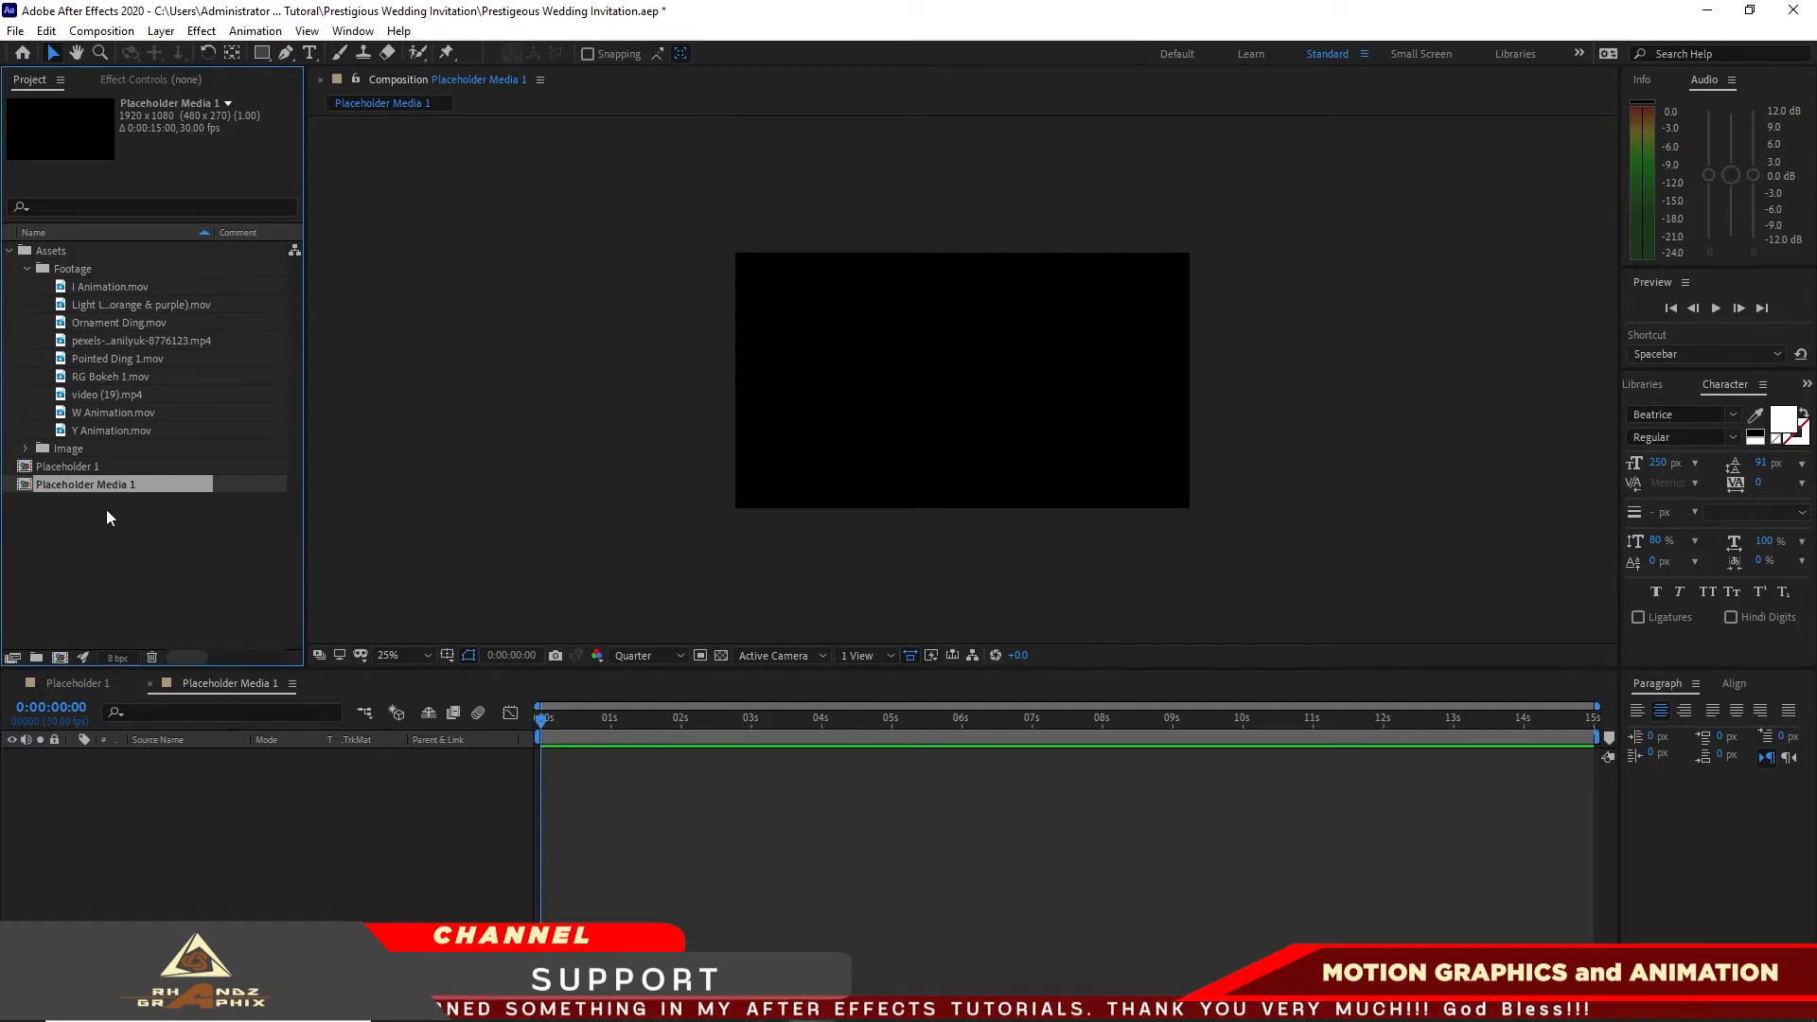
{"action": "left_click_drag", "start_coordinate": [82, 465], "coordinate": [155, 816]}
Step: Add the orange and purple light leak clip above Placeholder 1 and time-remap it to span the full 15 seconds
{"action": "left_click_drag", "start_coordinate": [140, 303], "coordinate": [142, 753]}
{"action": "right_click", "coordinate": [1173, 759]}
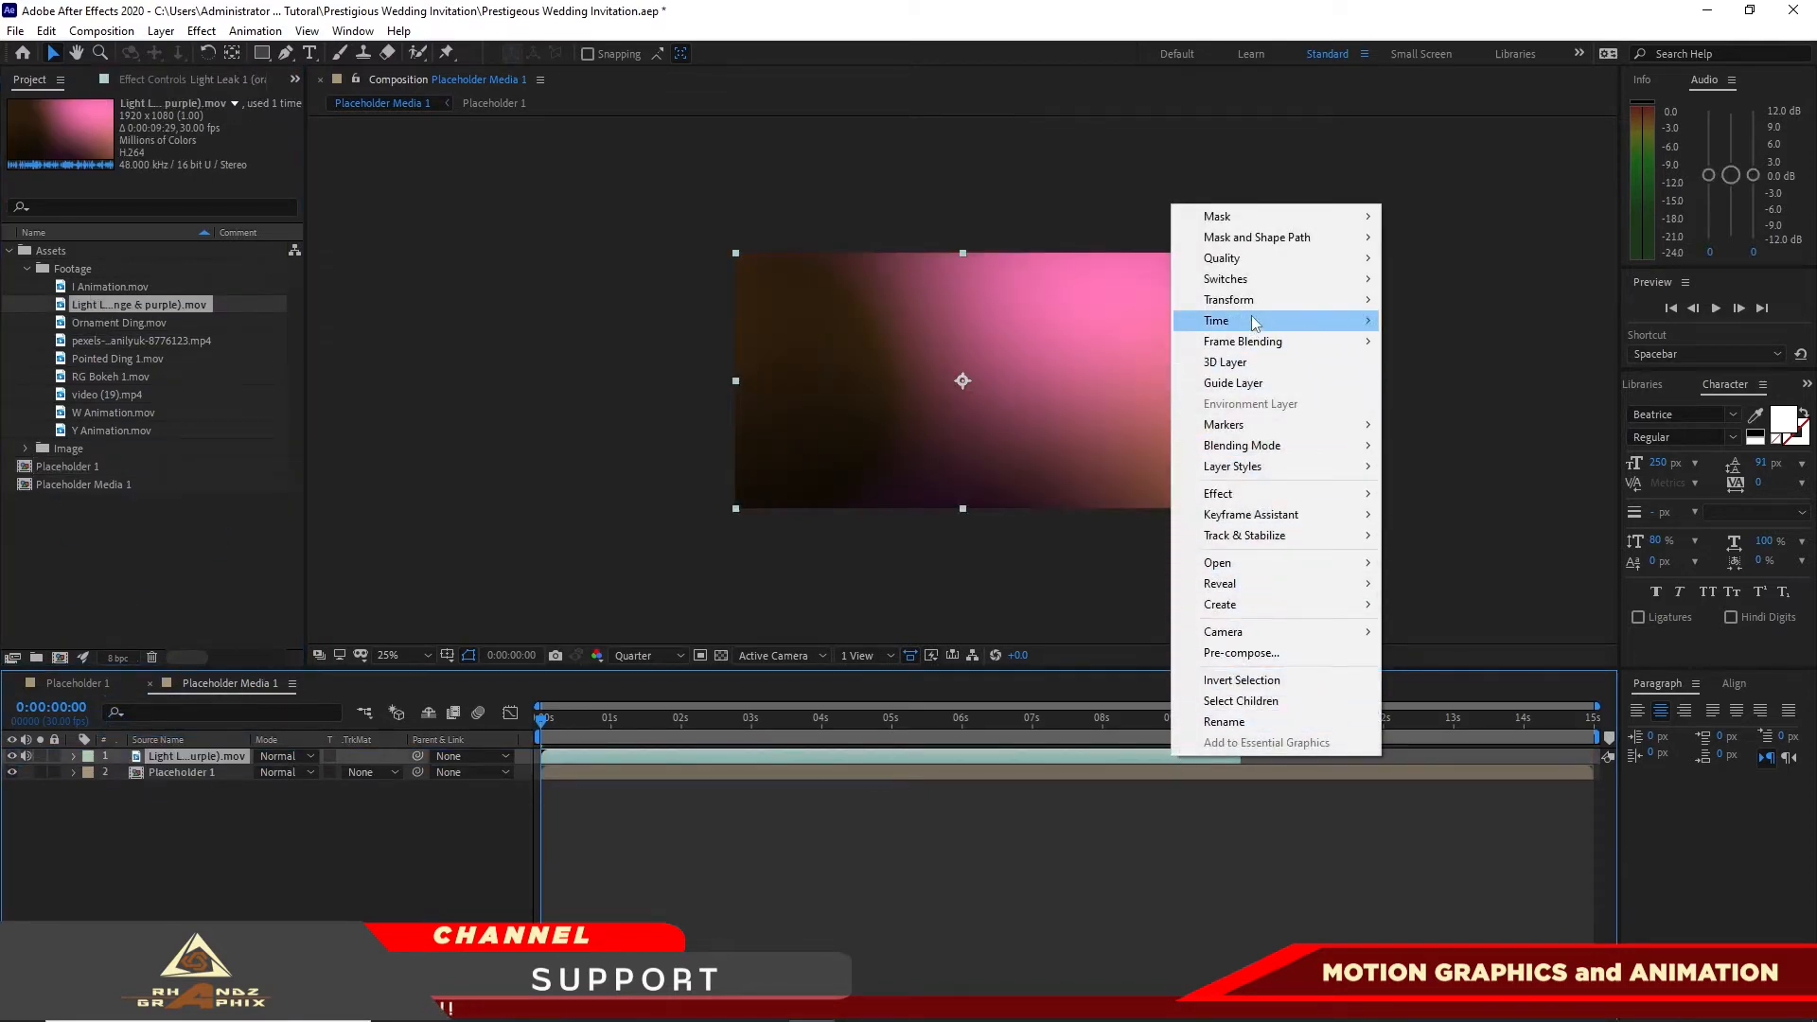
{"action": "mouse_move", "coordinate": [1257, 320]}
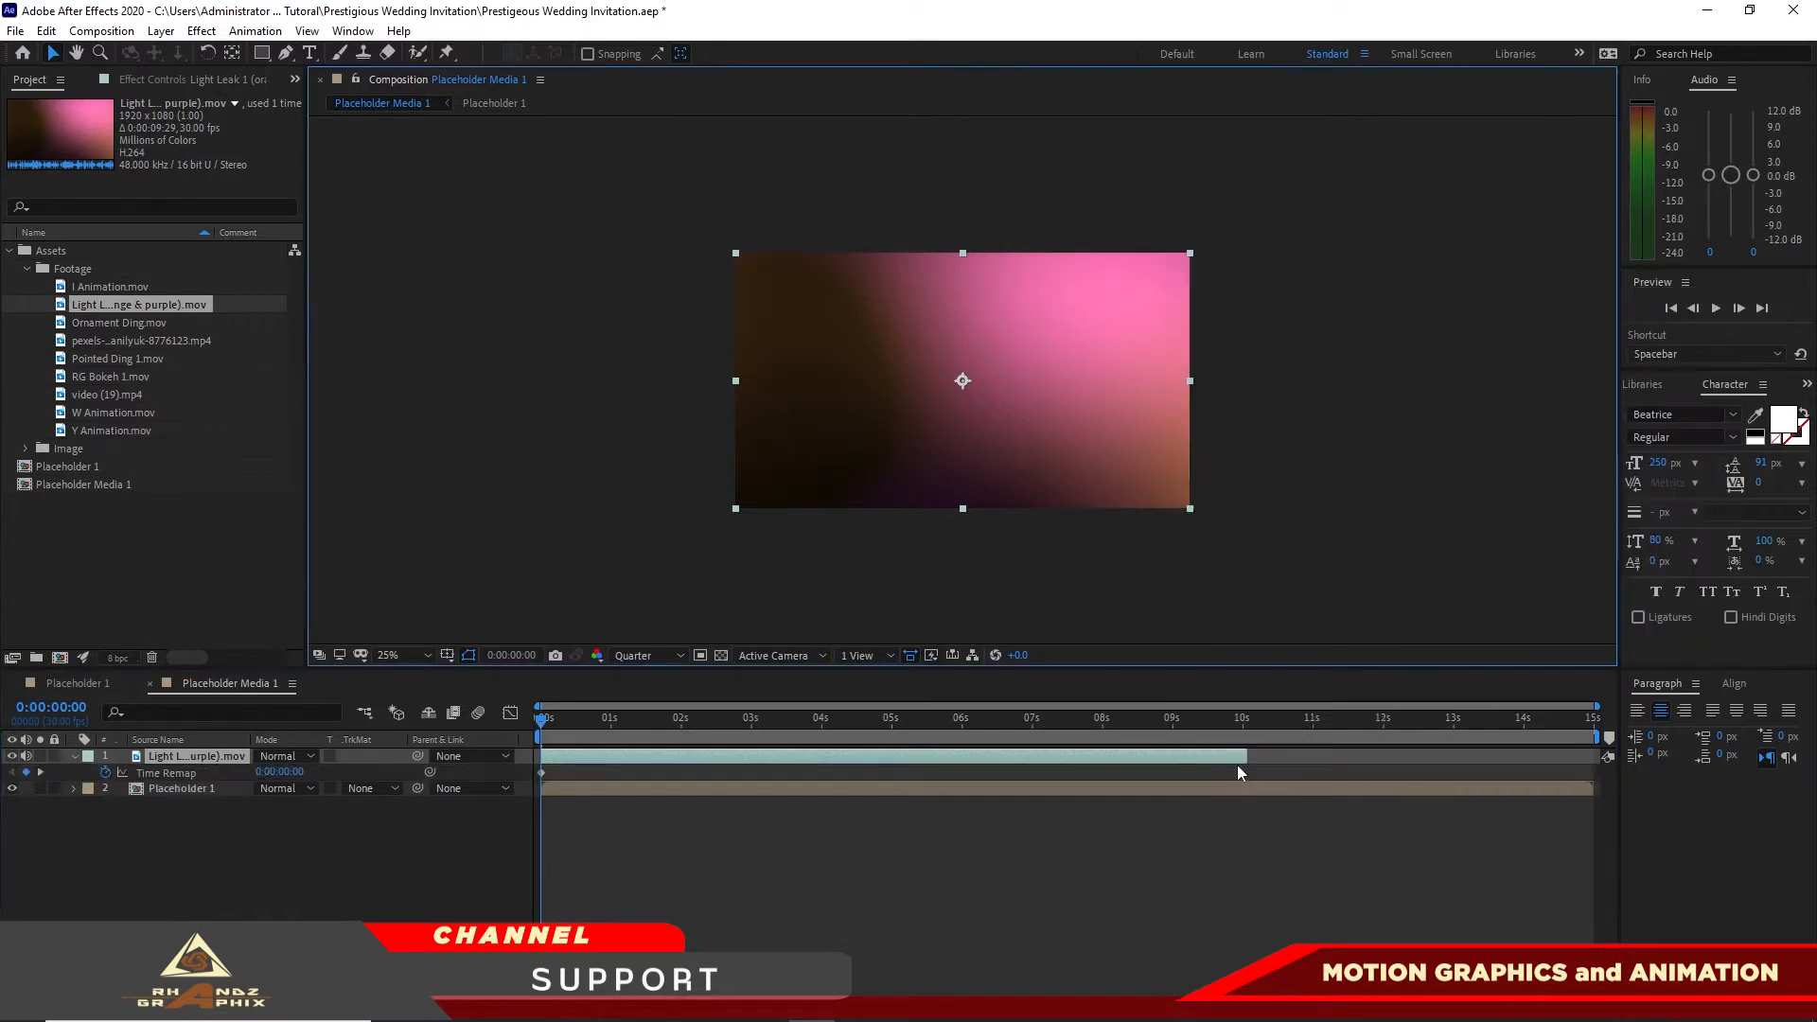
{"action": "left_click_drag", "start_coordinate": [1246, 755], "coordinate": [1596, 755]}
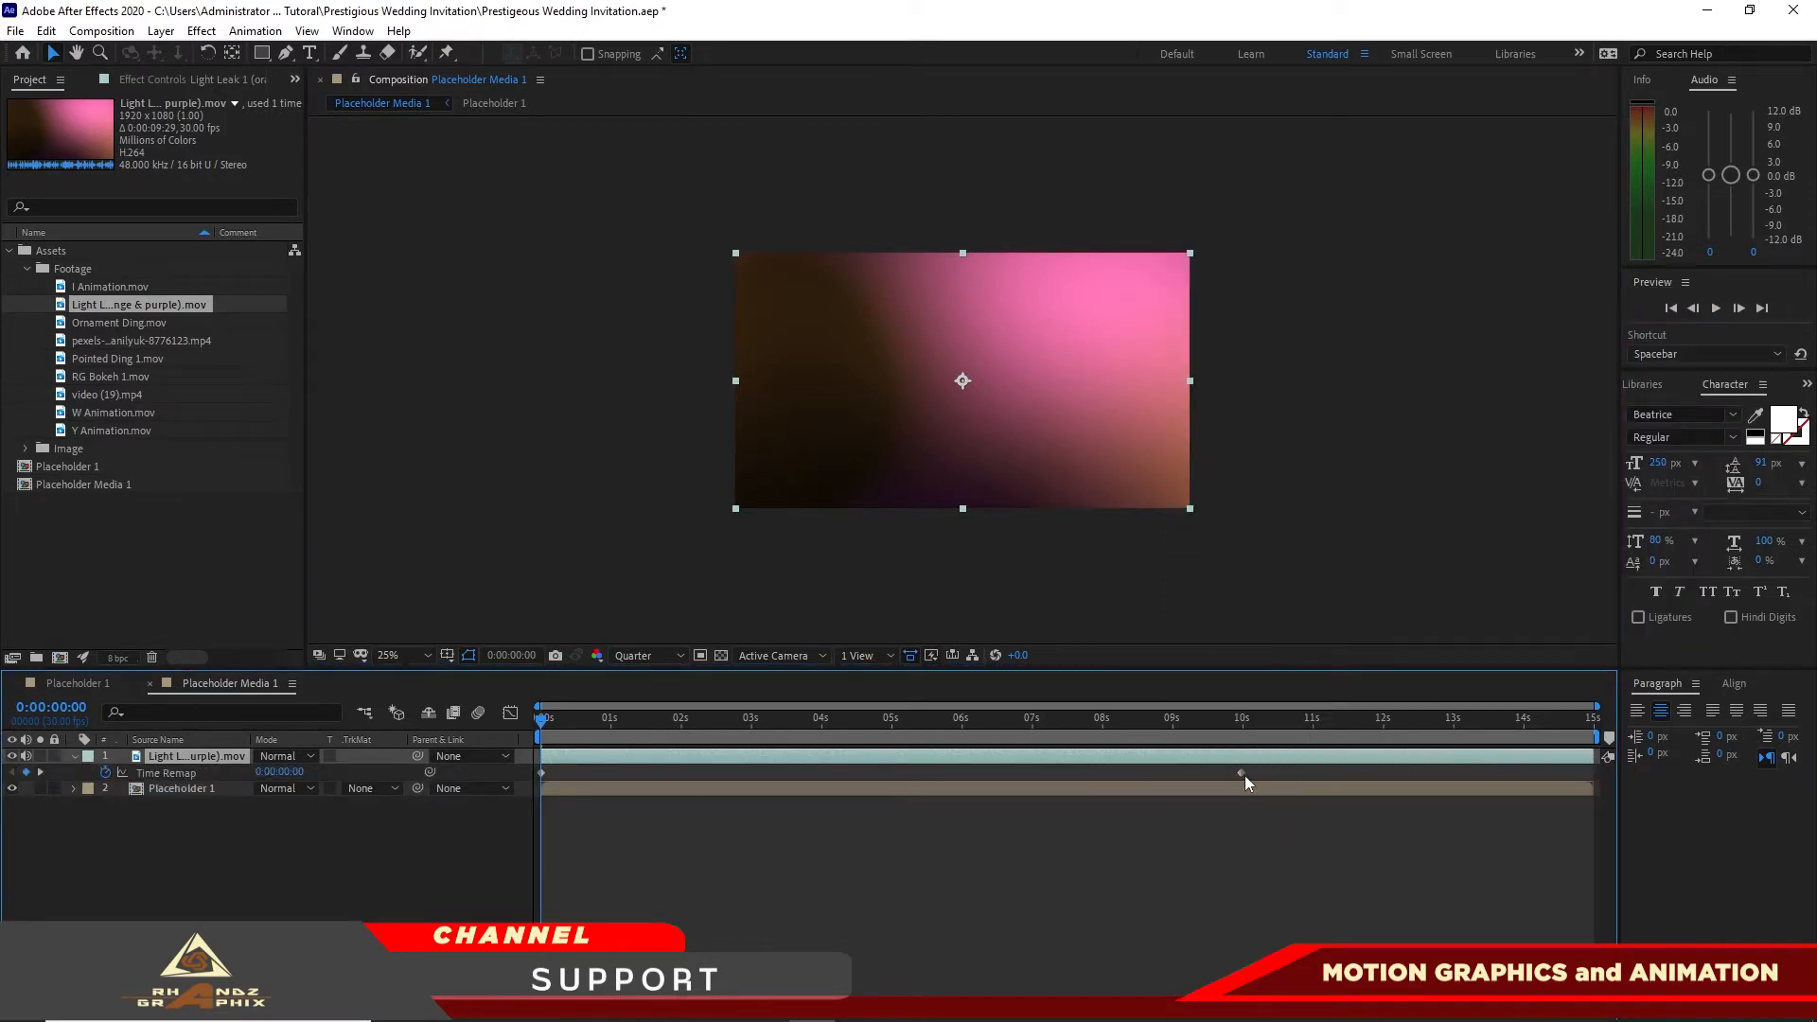
{"action": "left_click_drag", "start_coordinate": [1244, 774], "coordinate": [1360, 772]}
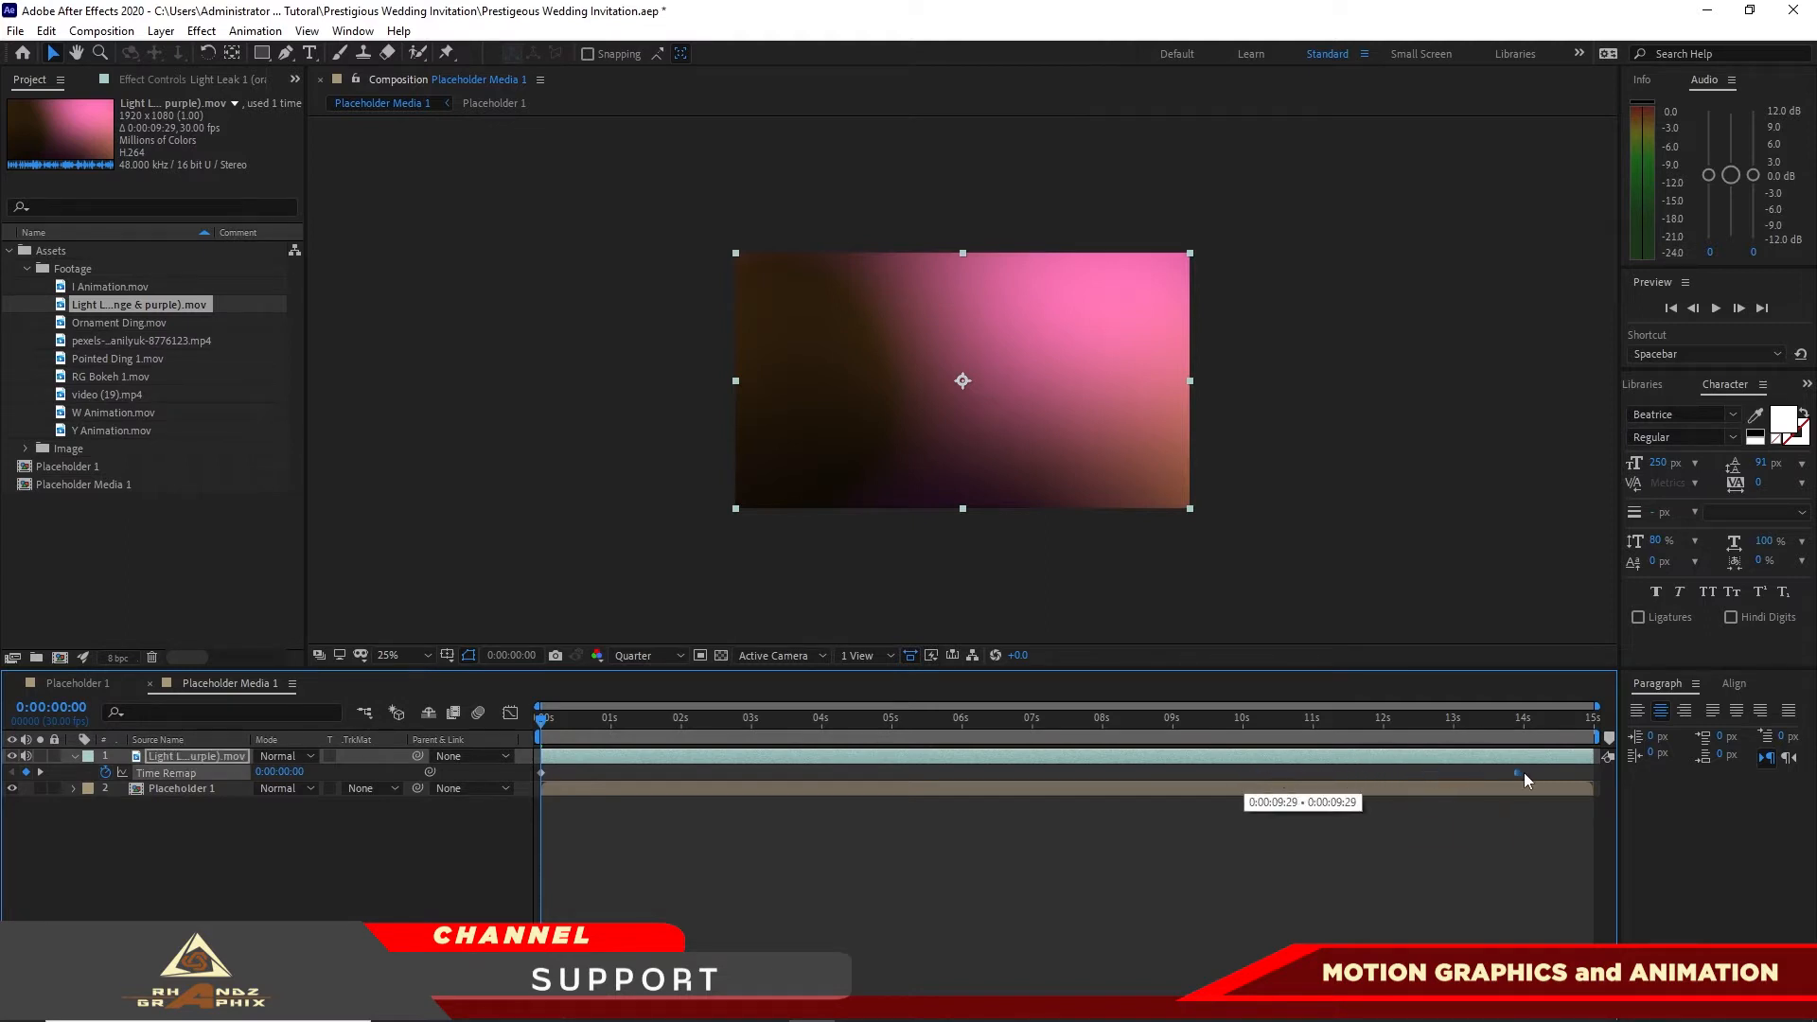
{"action": "left_click_drag", "start_coordinate": [1565, 772], "coordinate": [1587, 775]}
Step: Pre-compose the light leak layer under its default name, moving all attributes into the new composition
{"action": "right_click", "coordinate": [222, 757]}
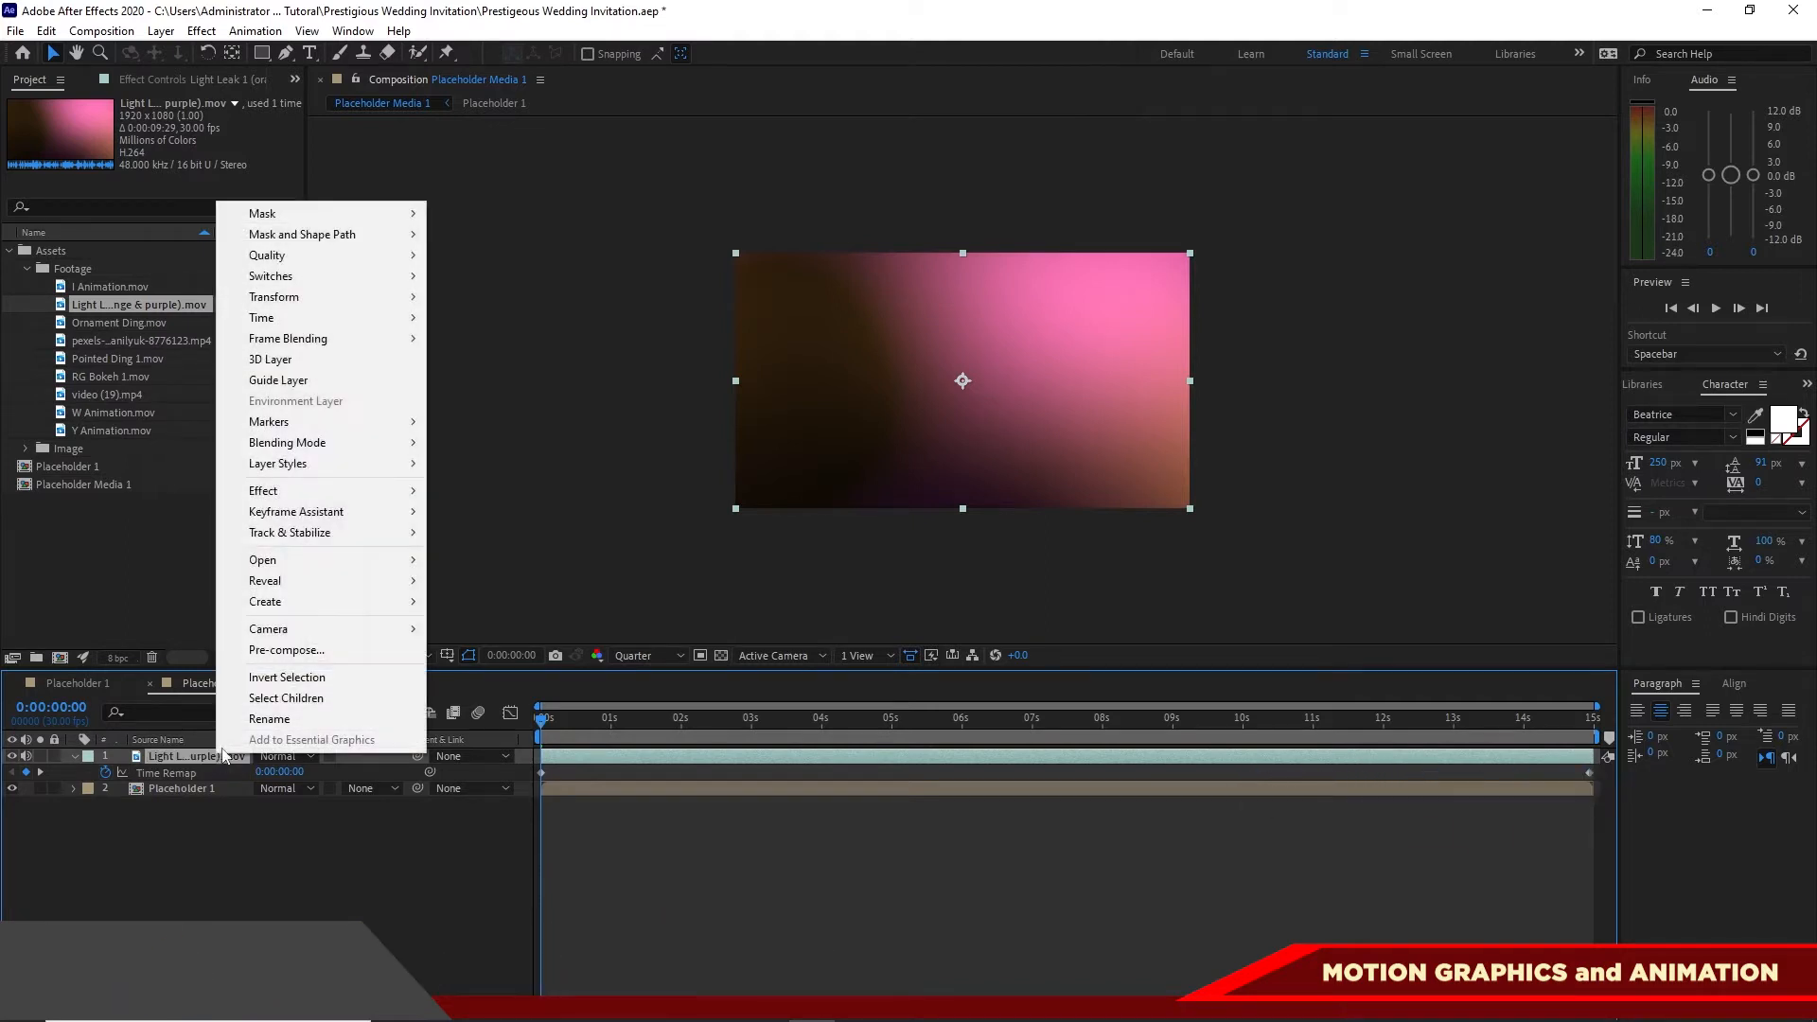
{"action": "left_click", "coordinate": [270, 650]}
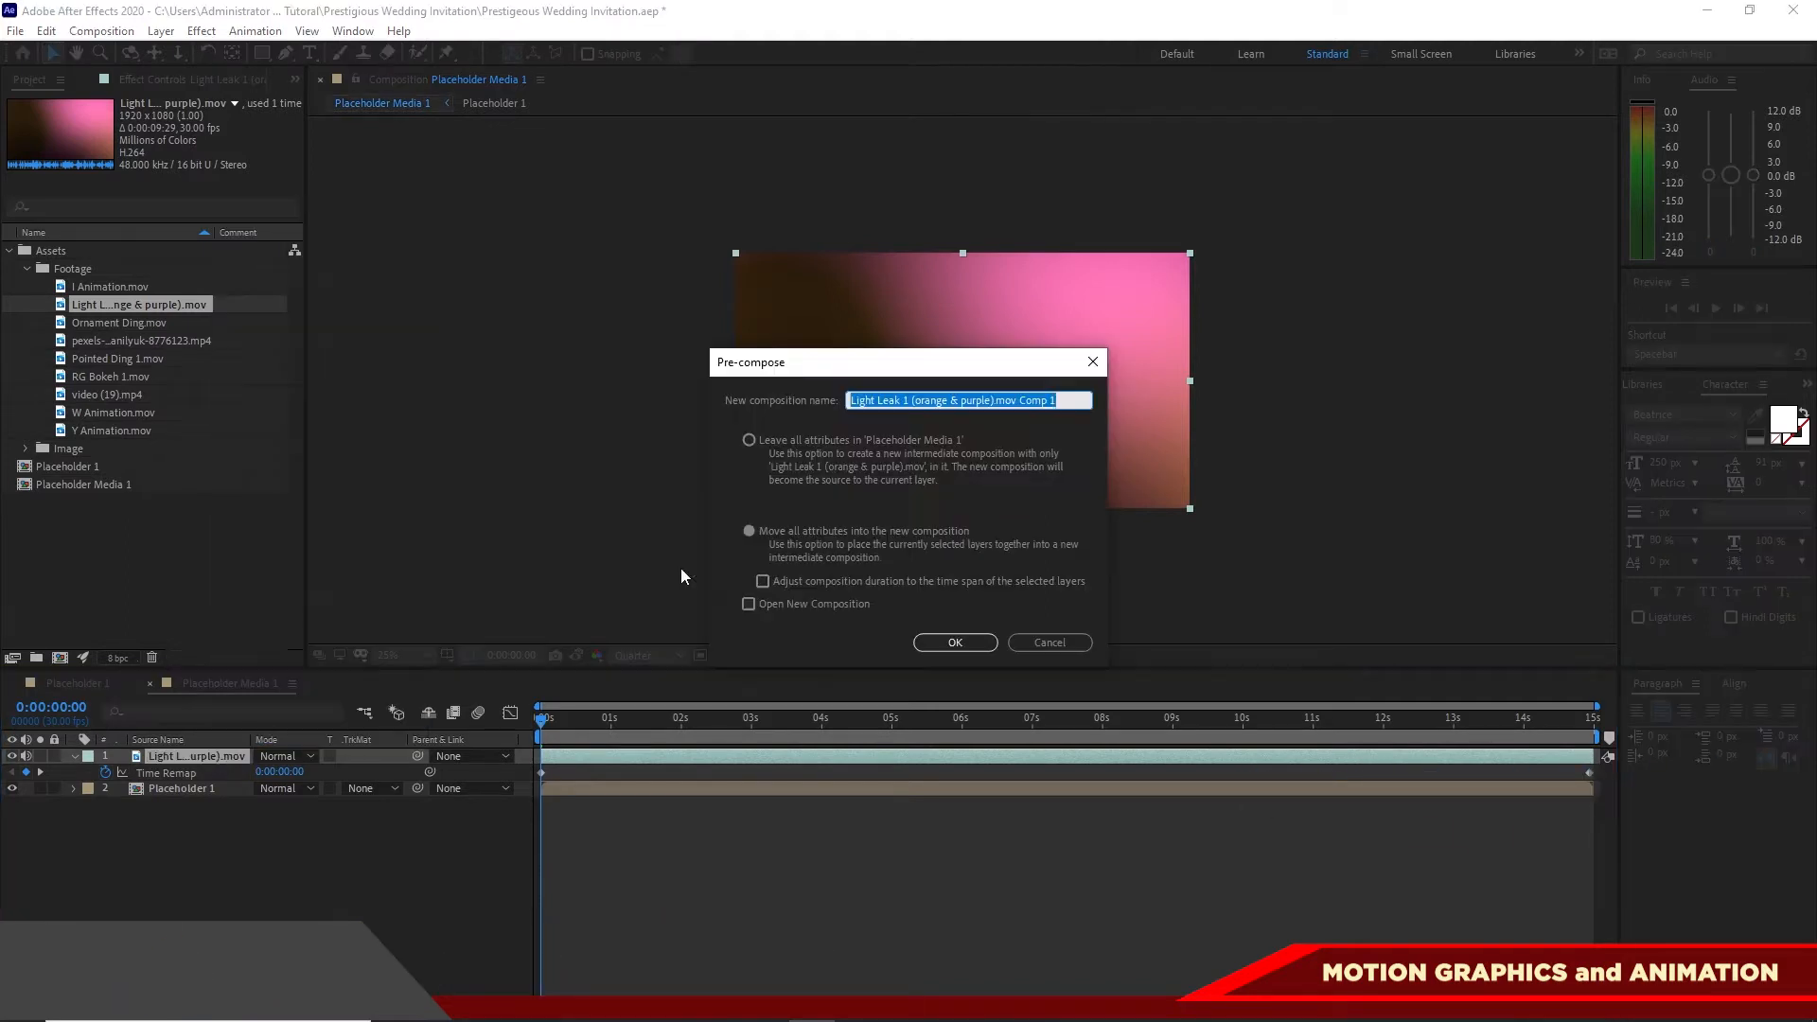
{"action": "left_click", "coordinate": [750, 531]}
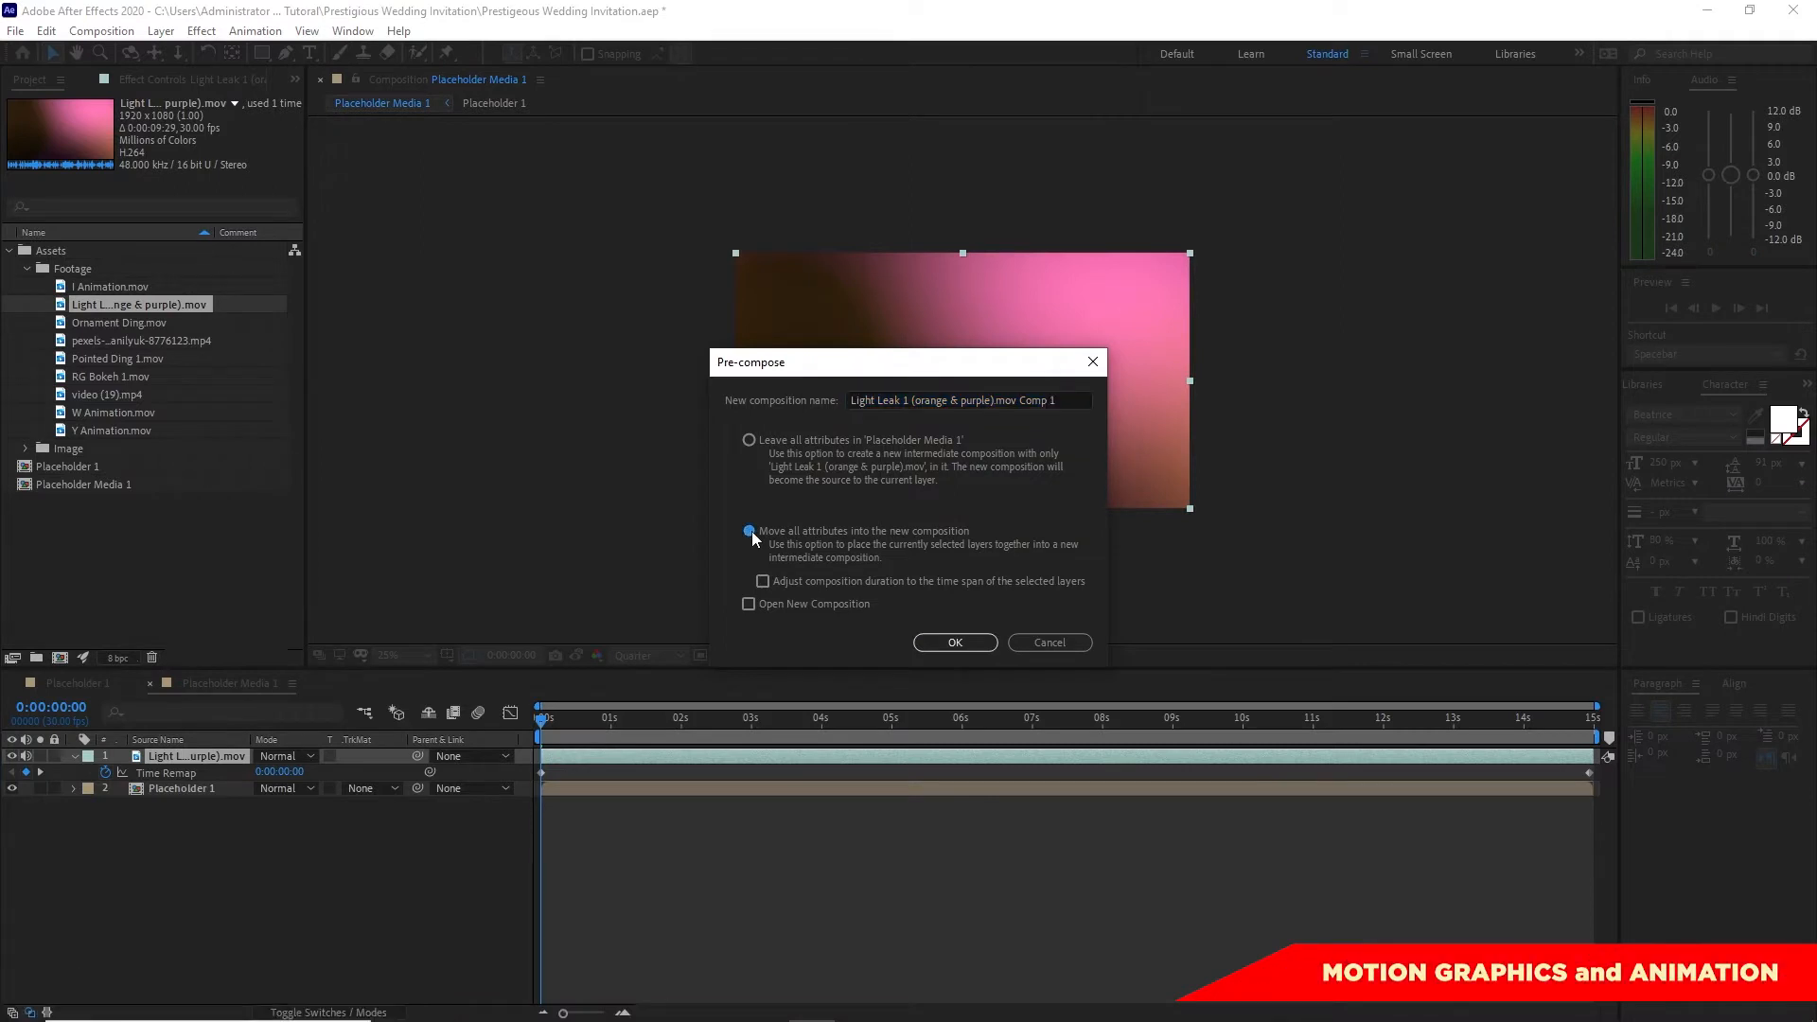
{"action": "left_click", "coordinate": [957, 643]}
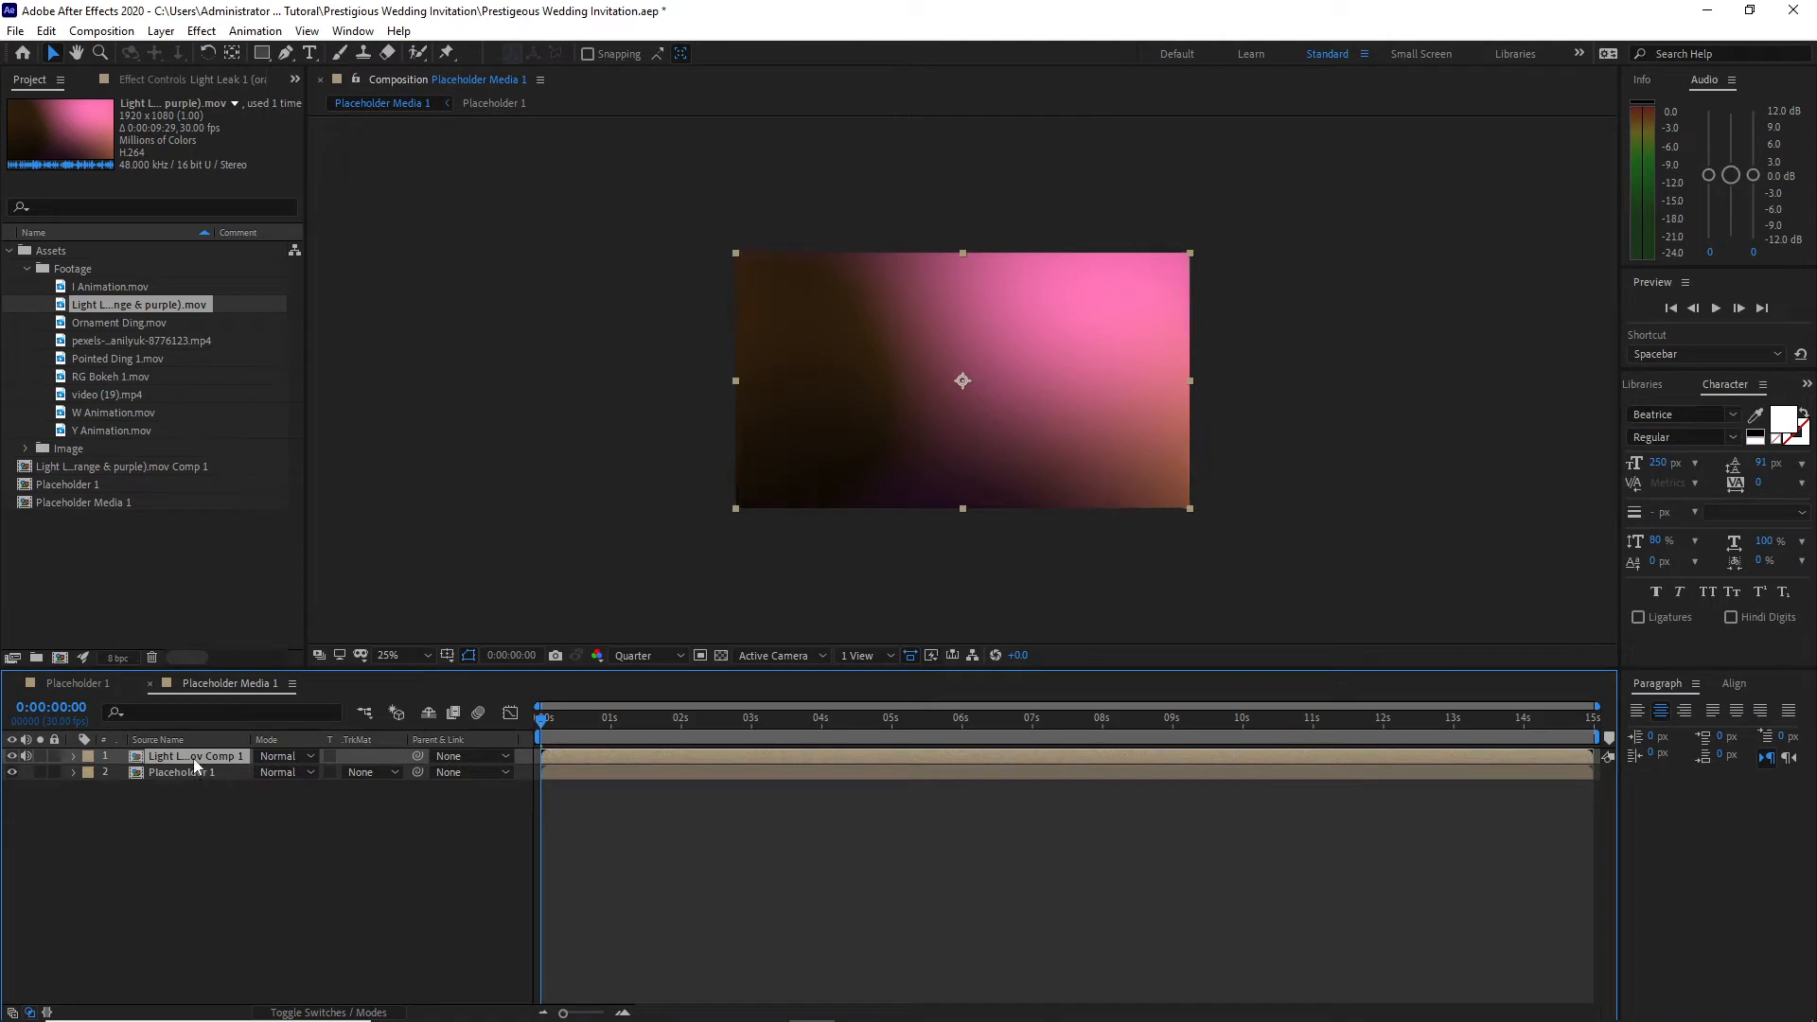
Step: Set the opacity of the pre-composed light leak layer to 20%
{"action": "key", "text": "t"}
{"action": "left_click", "coordinate": [270, 772]}
{"action": "type", "text": "20"}
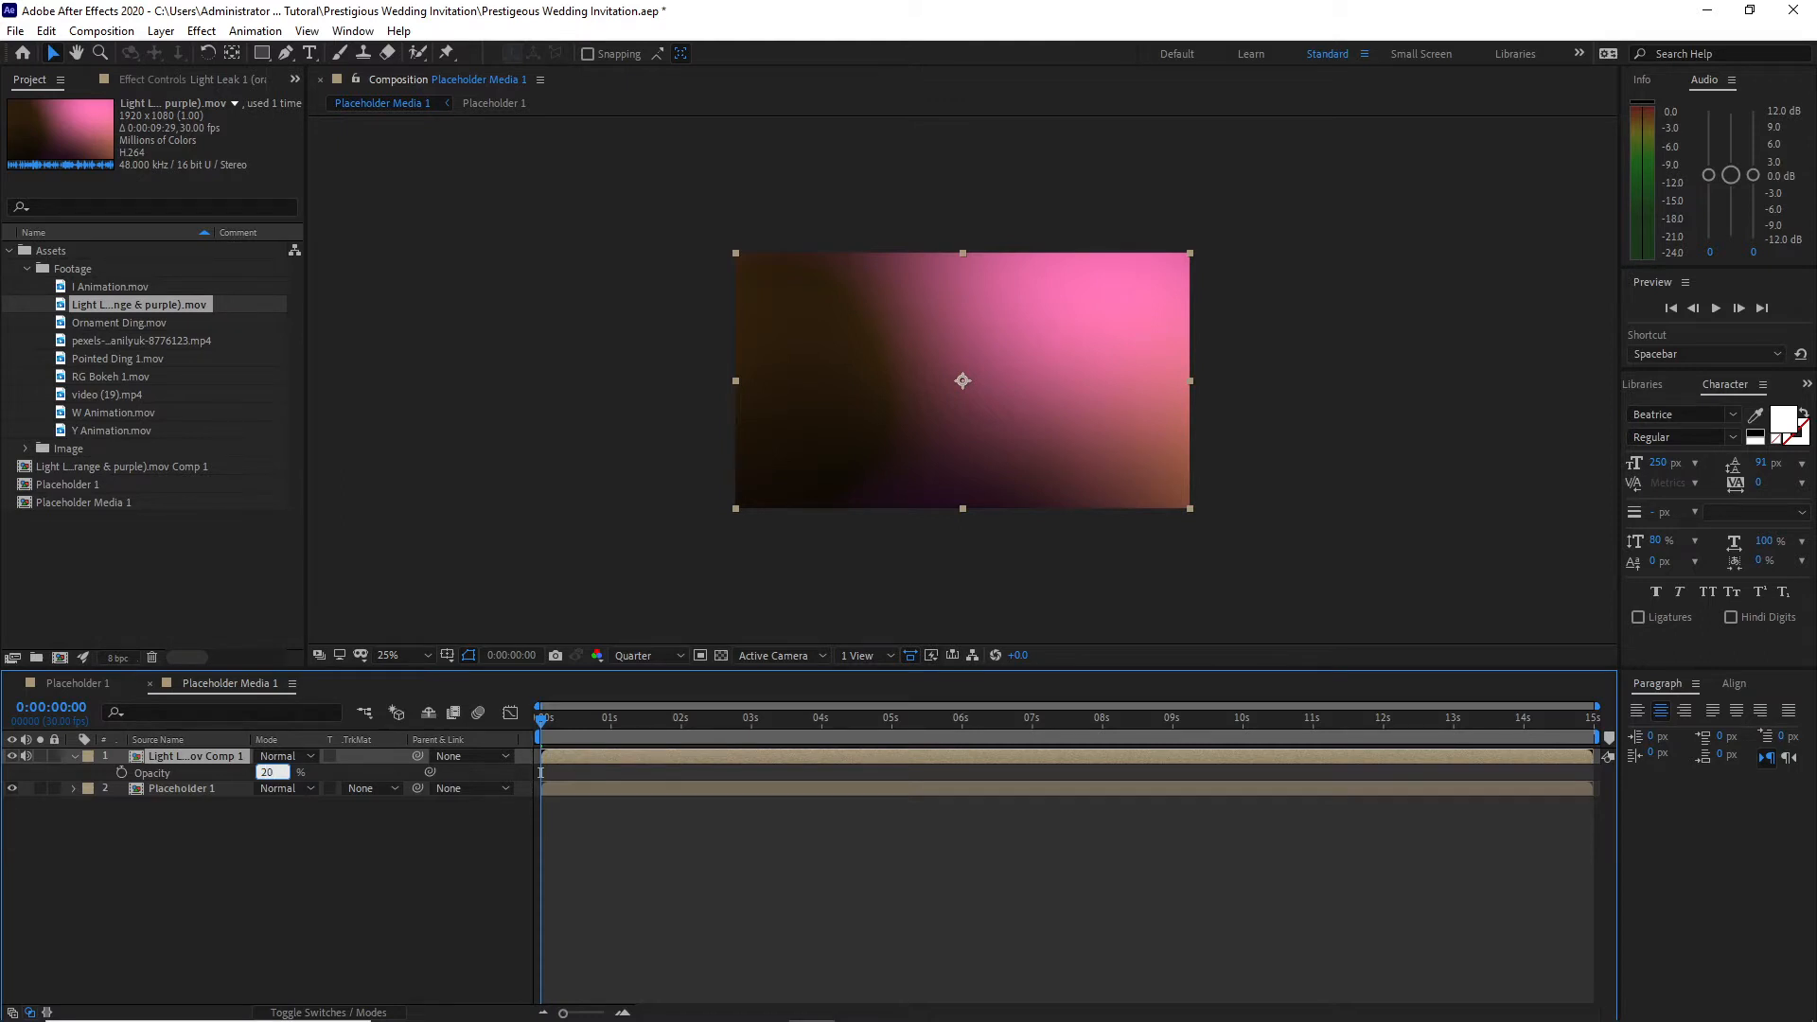
{"action": "key", "text": "Return"}
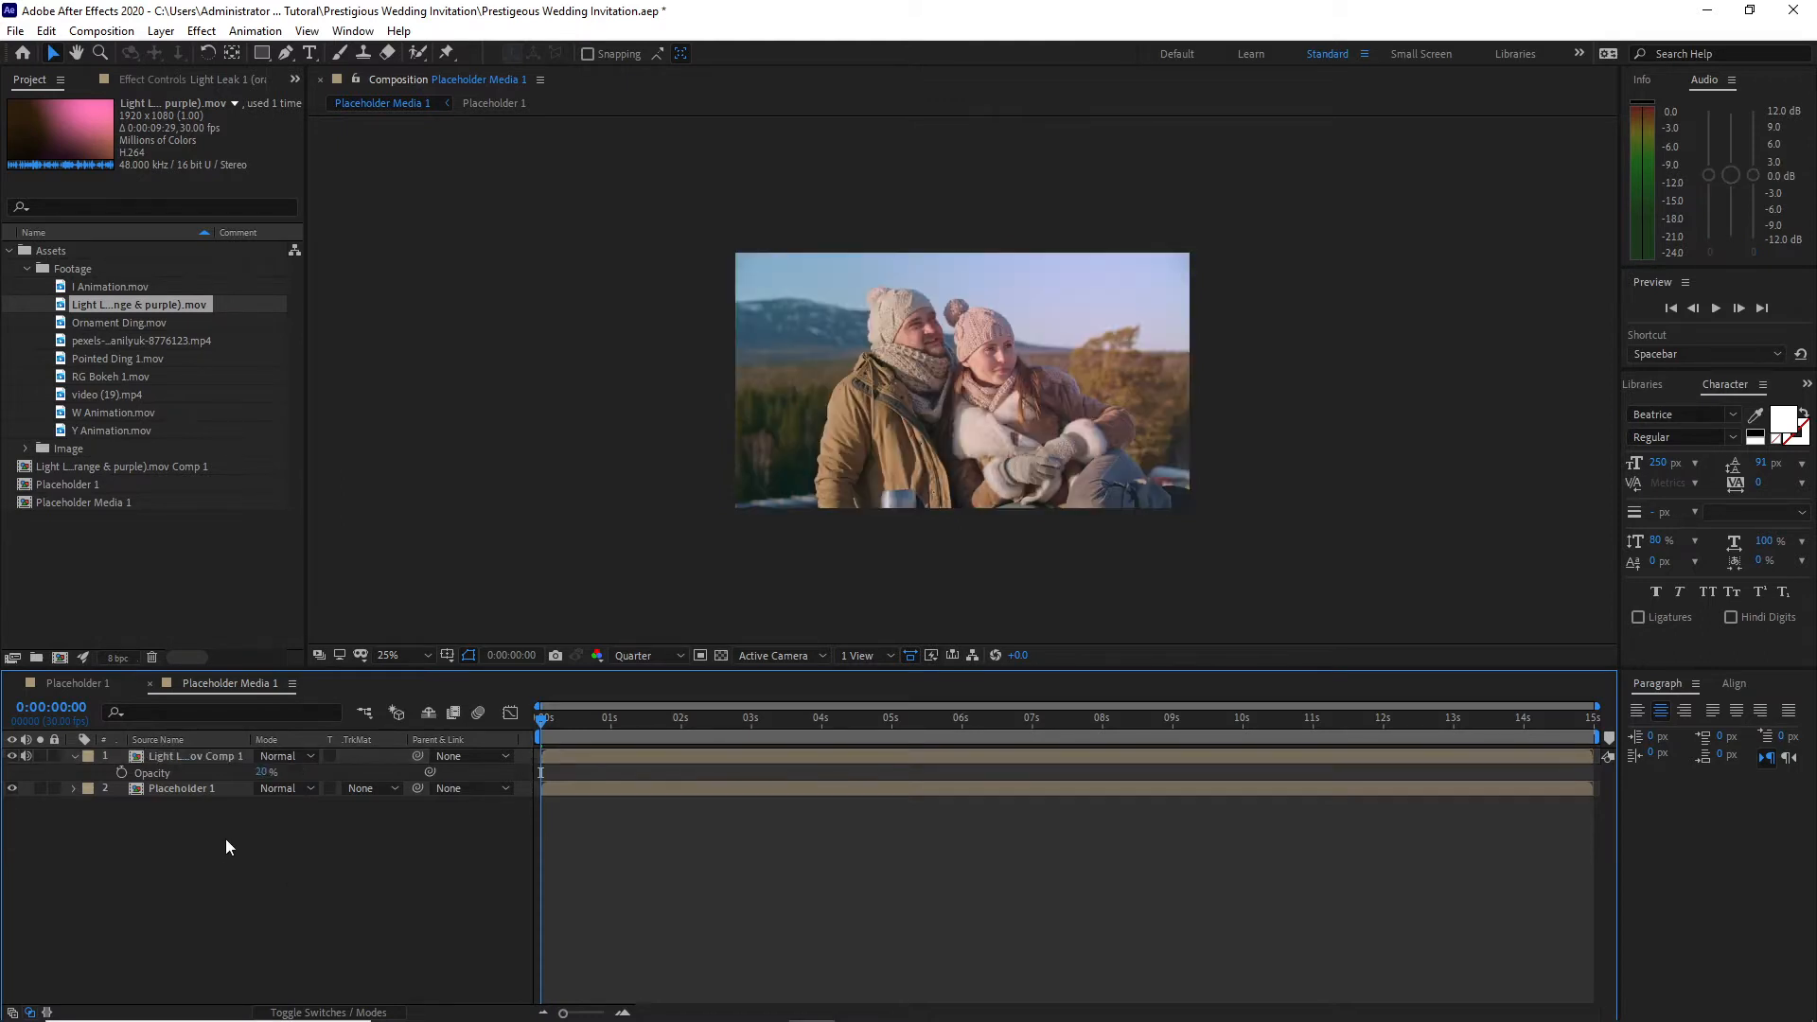
Step: Create a 1920×1080, 30 fps, 15-second composition named Textplaceholder 1
{"action": "left_click", "coordinate": [102, 31]}
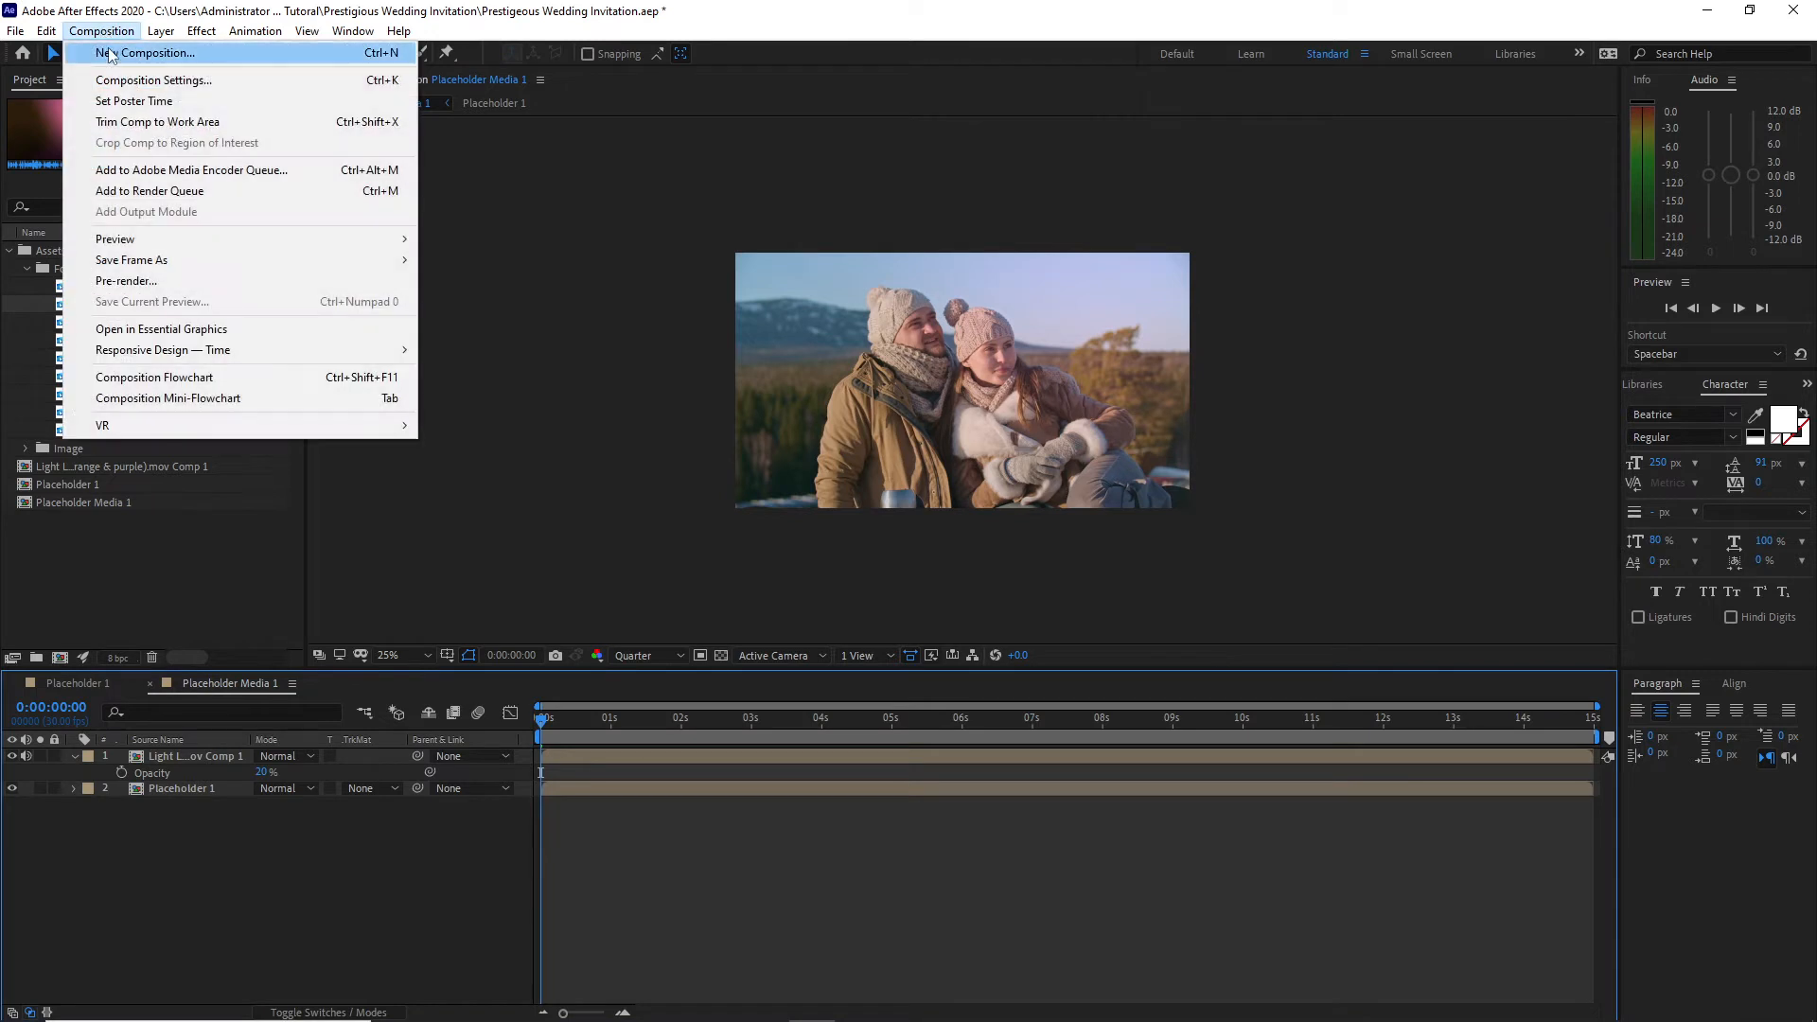
{"action": "left_click", "coordinate": [111, 54]}
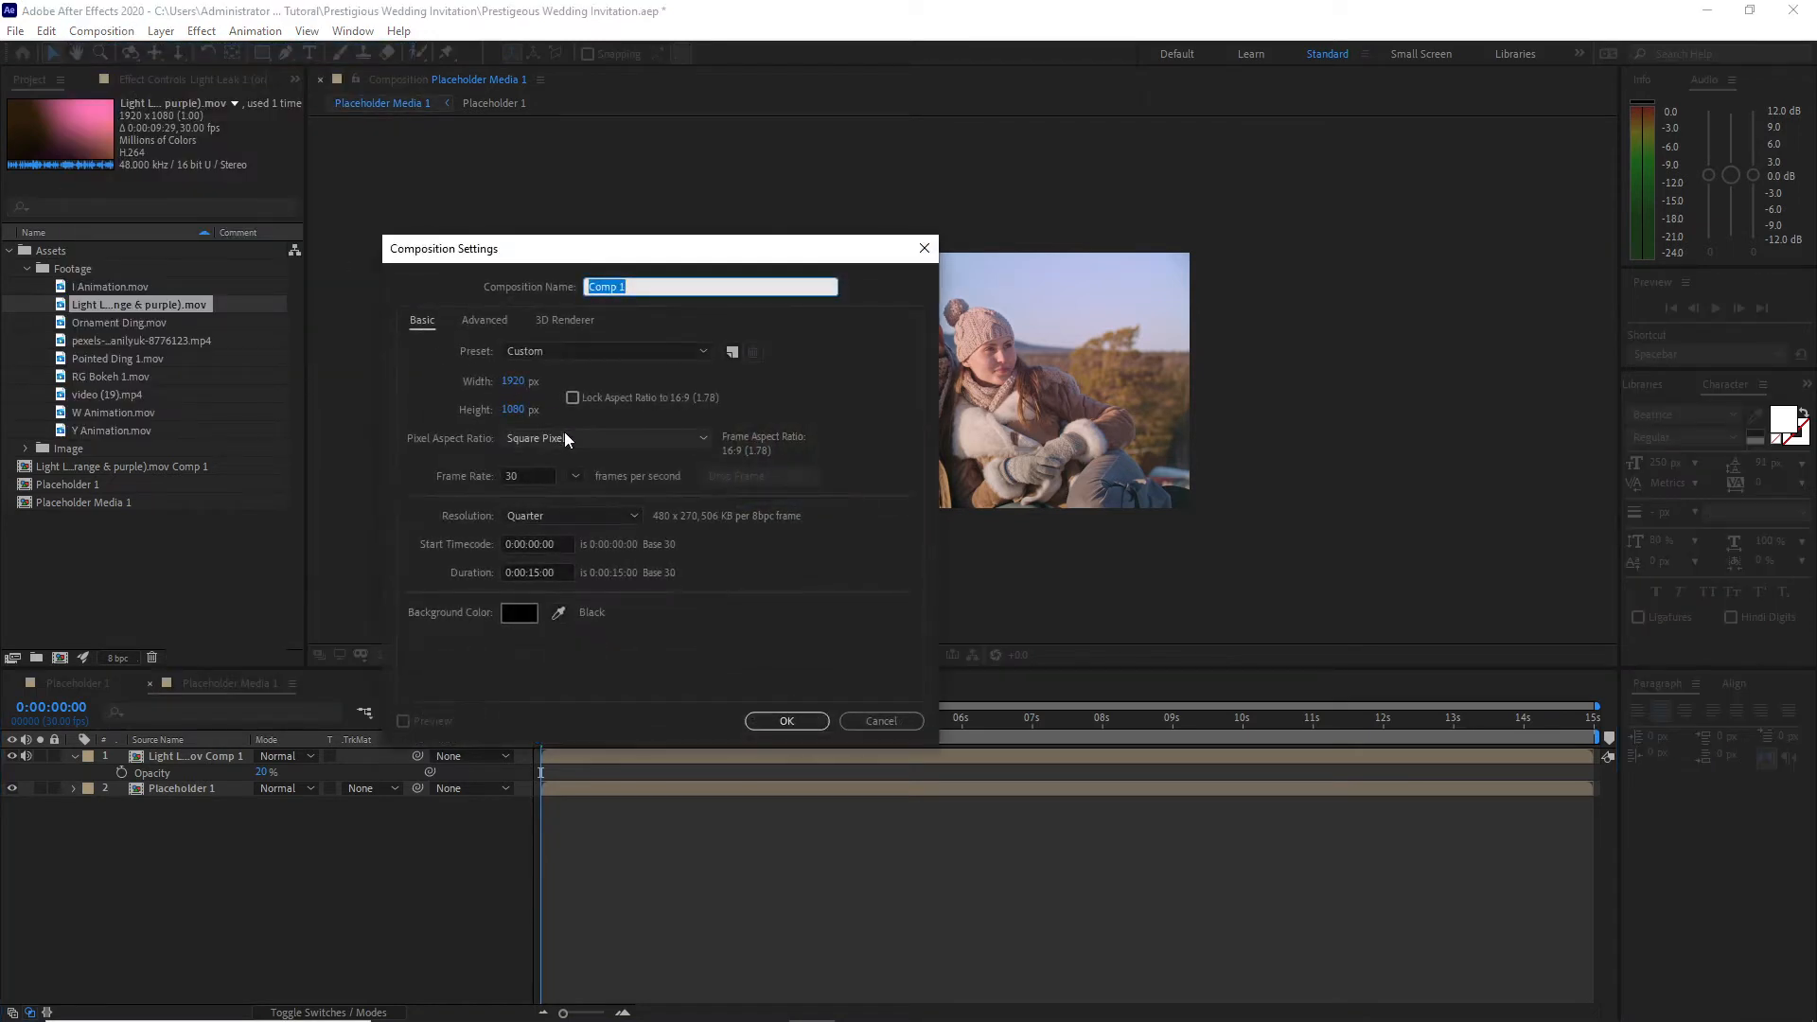
{"action": "type", "text": "Textplaceholder"}
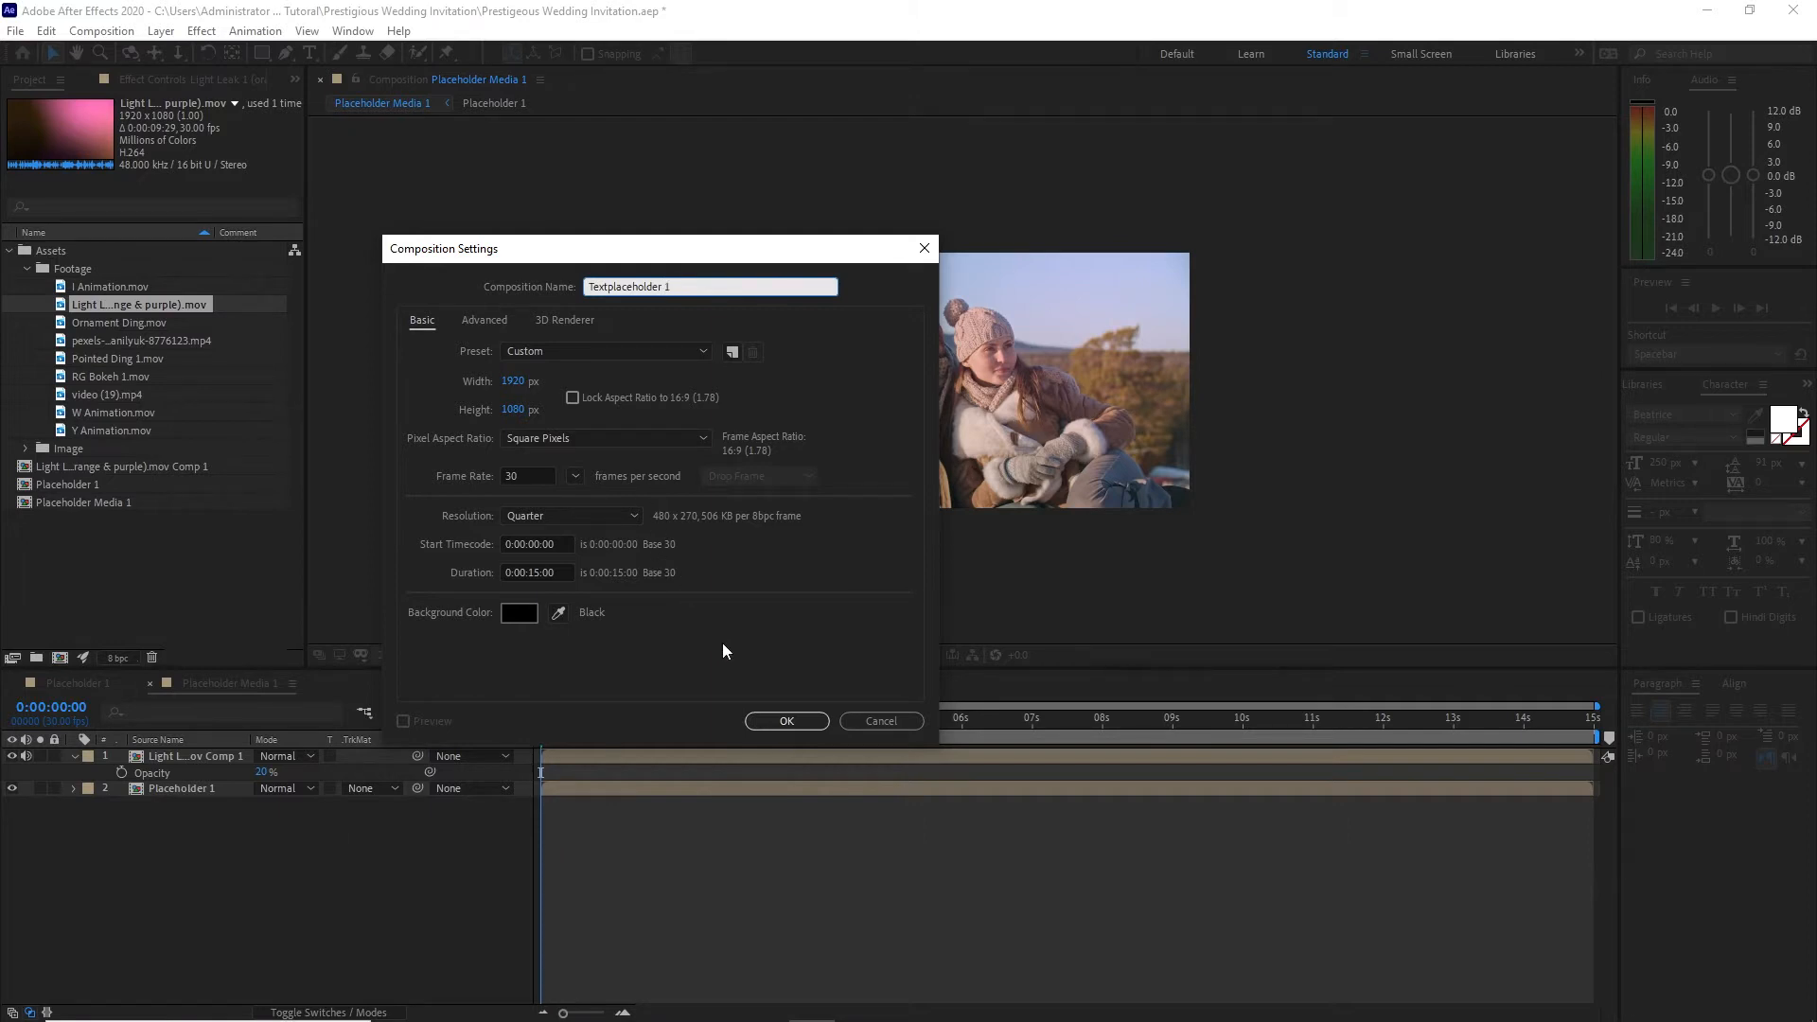
{"action": "left_click", "coordinate": [786, 722]}
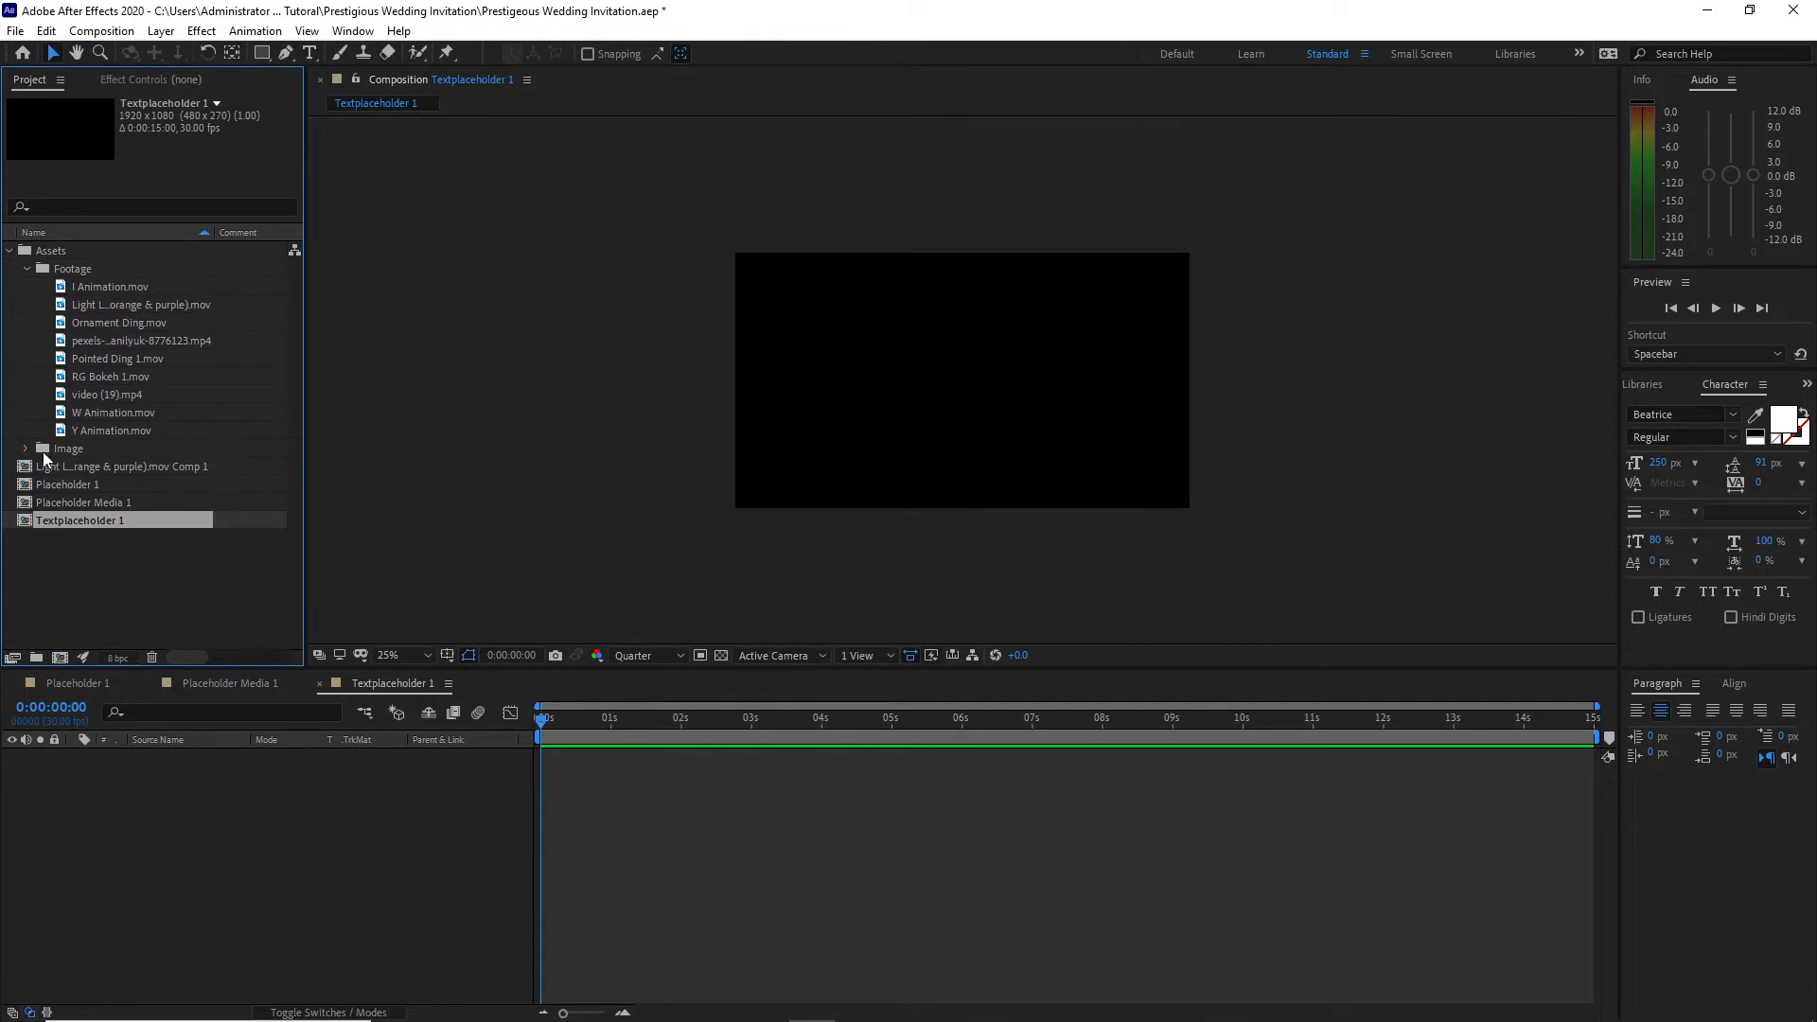
Step: Add RG Frame 1.png from the Image folder, scaled to 25% and positioned at 1519, 680 in the lower-right corner of the frame
{"action": "left_click", "coordinate": [26, 448]}
{"action": "left_click_drag", "start_coordinate": [109, 503], "coordinate": [250, 787]}
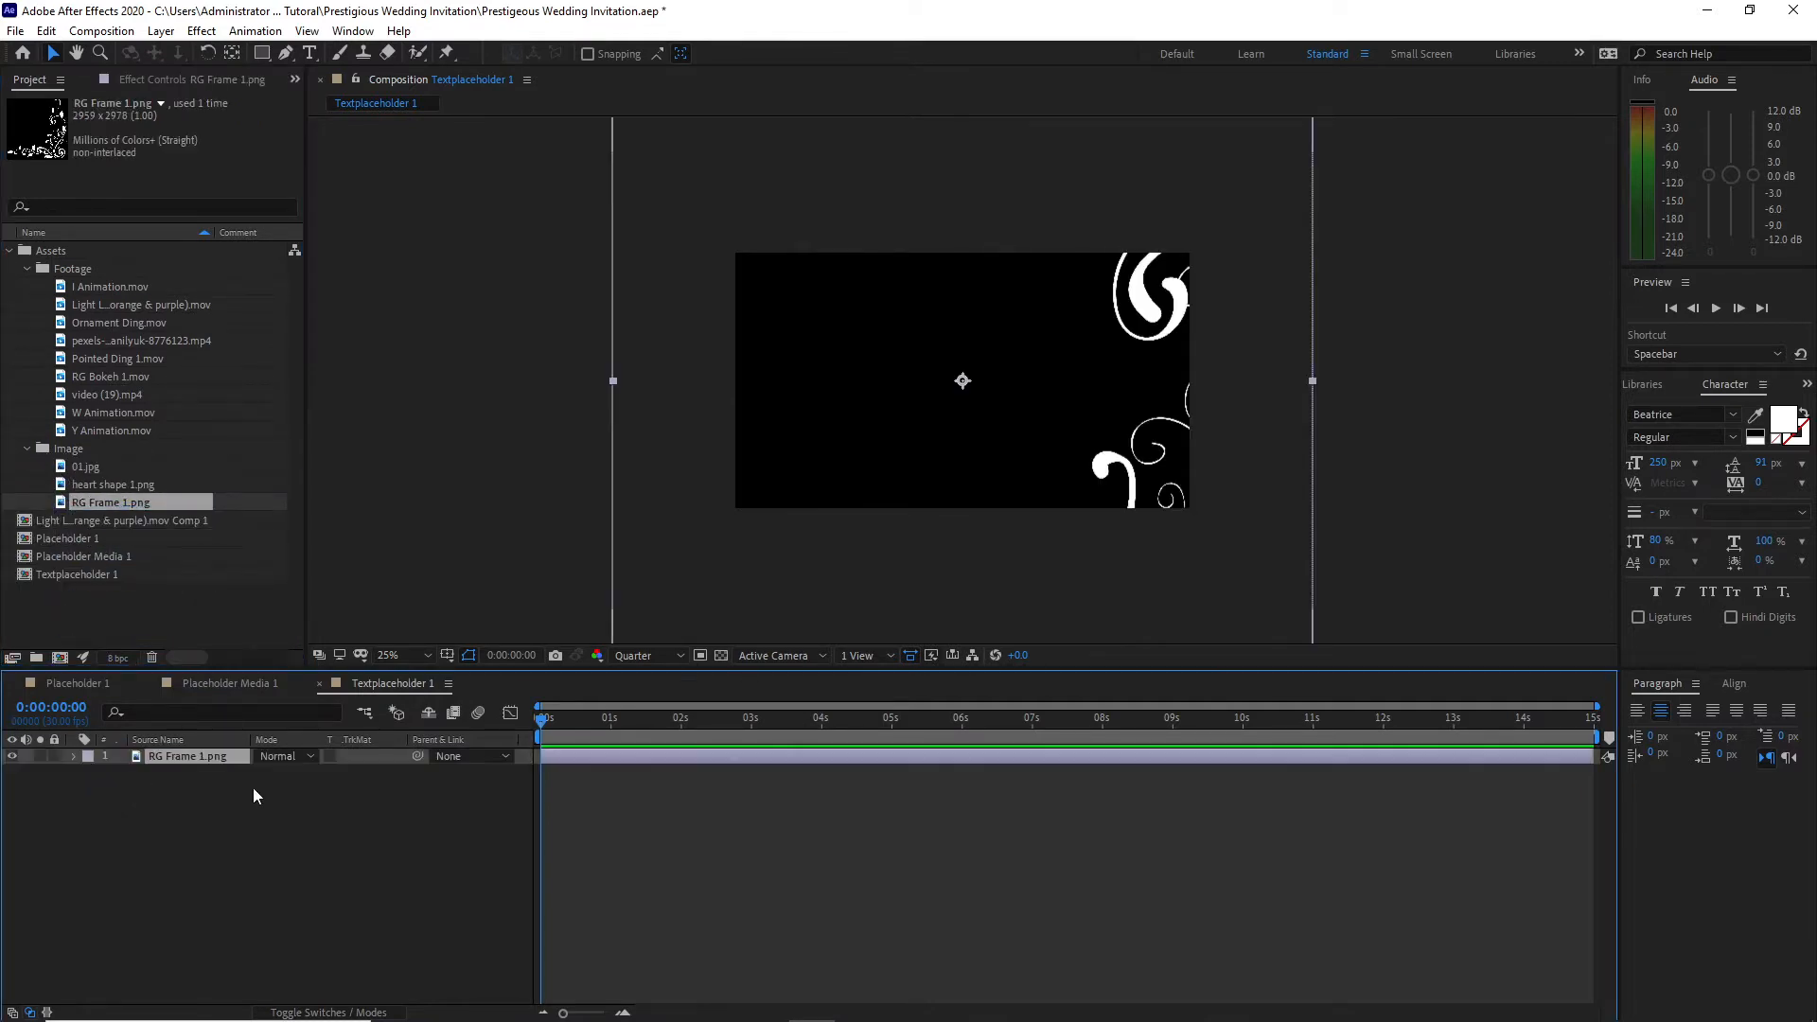
{"action": "key", "text": "s"}
{"action": "key", "text": "shift+p"}
{"action": "type", "text": "25"}
{"action": "key", "text": "Return"}
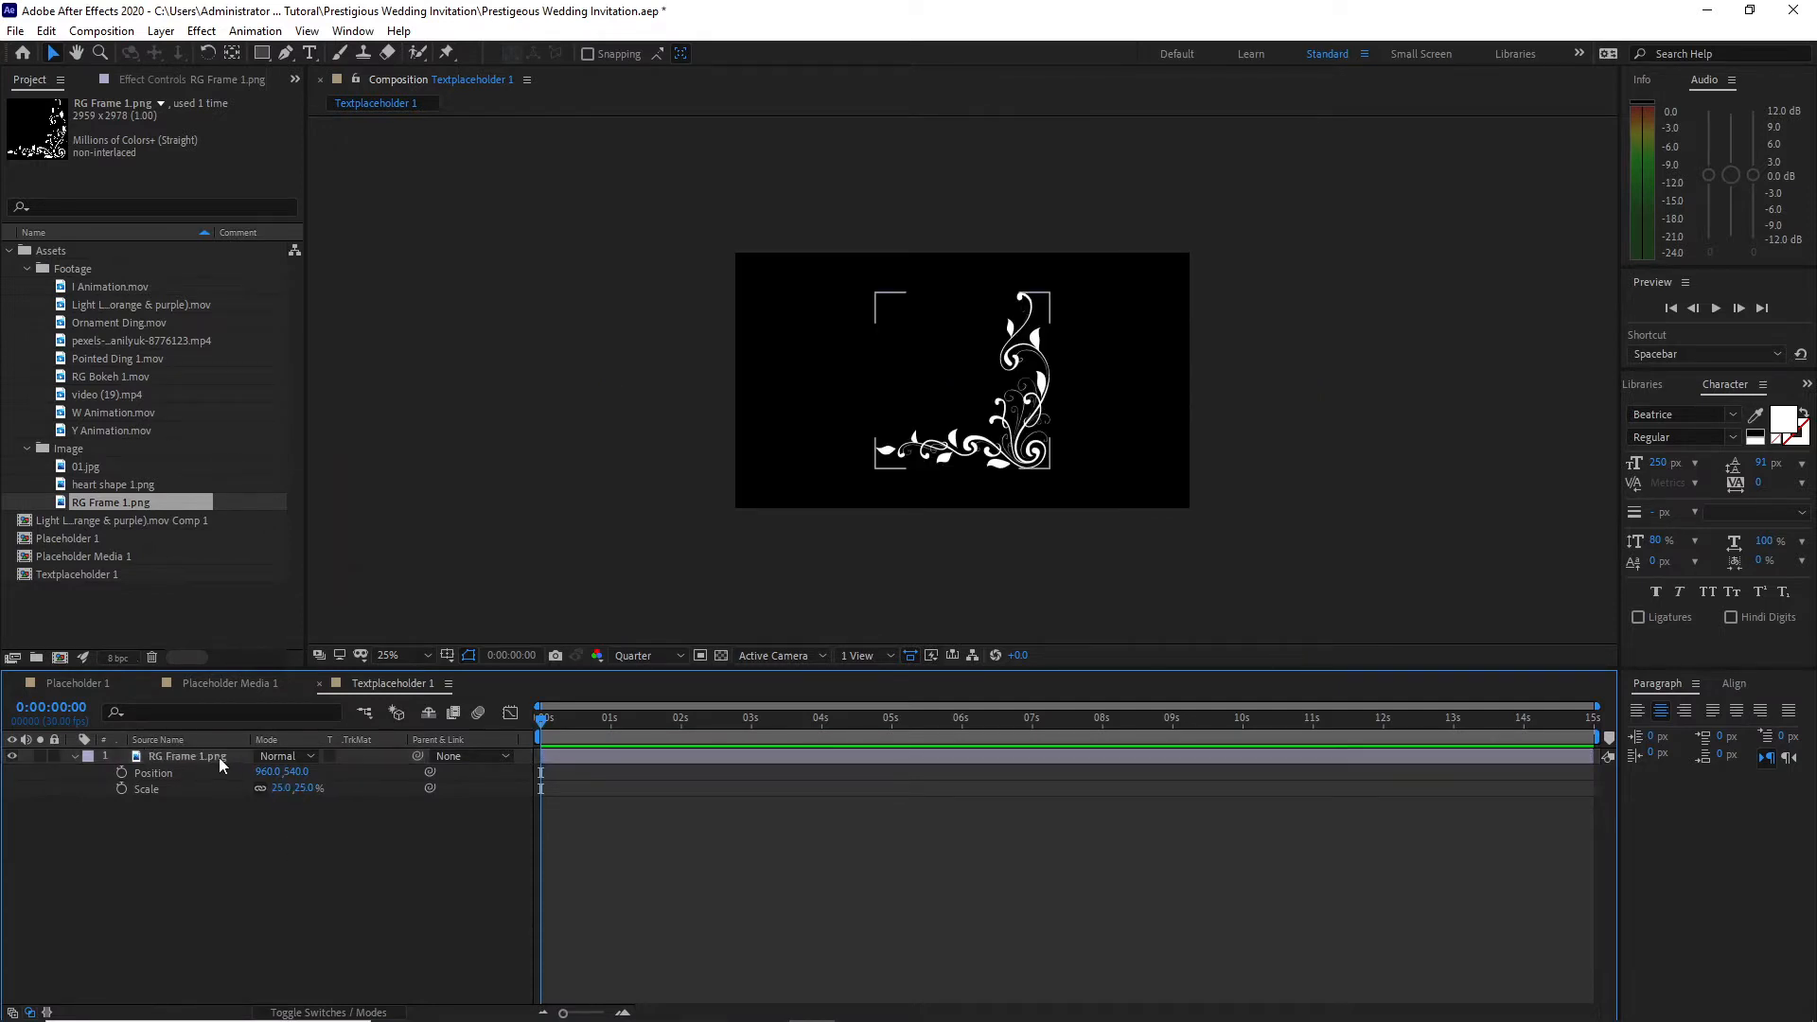
{"action": "left_click_drag", "start_coordinate": [259, 778], "coordinate": [793, 796]}
Step: Add I Animation.mov and Y Animation.mov above the frame image and extend both with time remapping to the composition's end
{"action": "left_click_drag", "start_coordinate": [91, 285], "coordinate": [162, 755]}
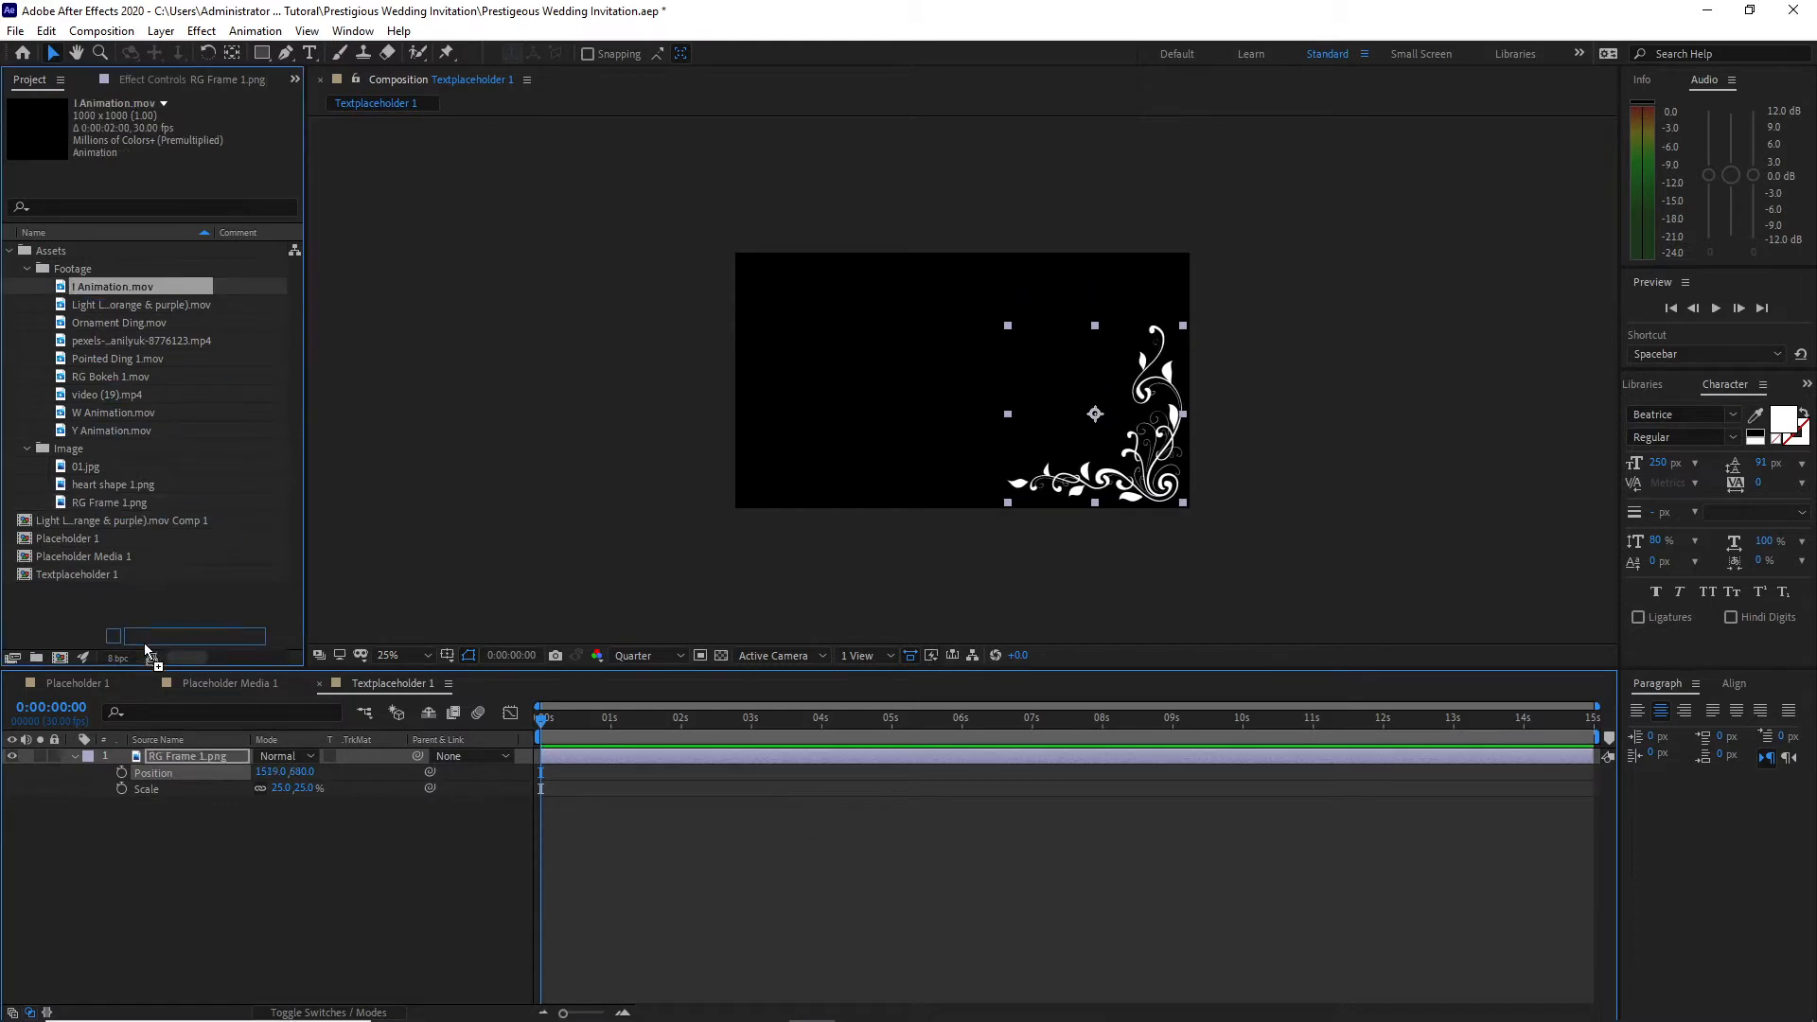
{"action": "left_click_drag", "start_coordinate": [106, 428], "coordinate": [184, 775]}
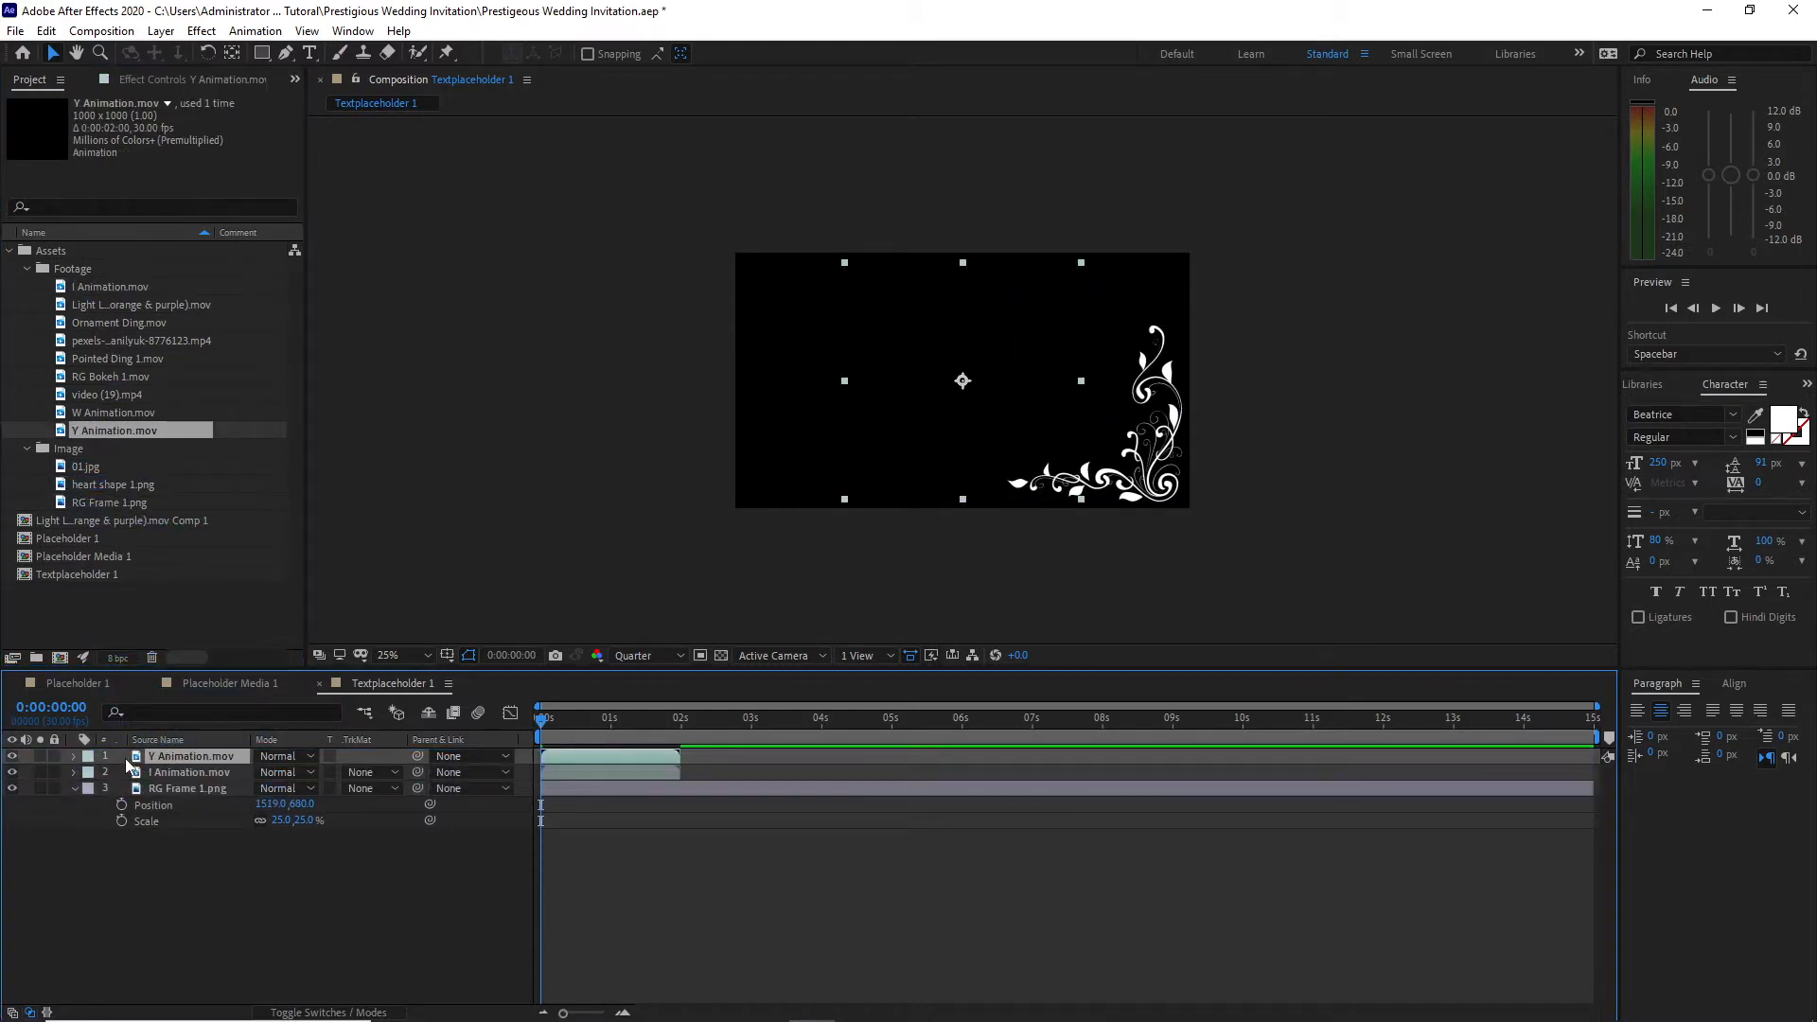
{"action": "left_click", "coordinate": [180, 772], "text": "shift"}
{"action": "right_click", "coordinate": [583, 763]}
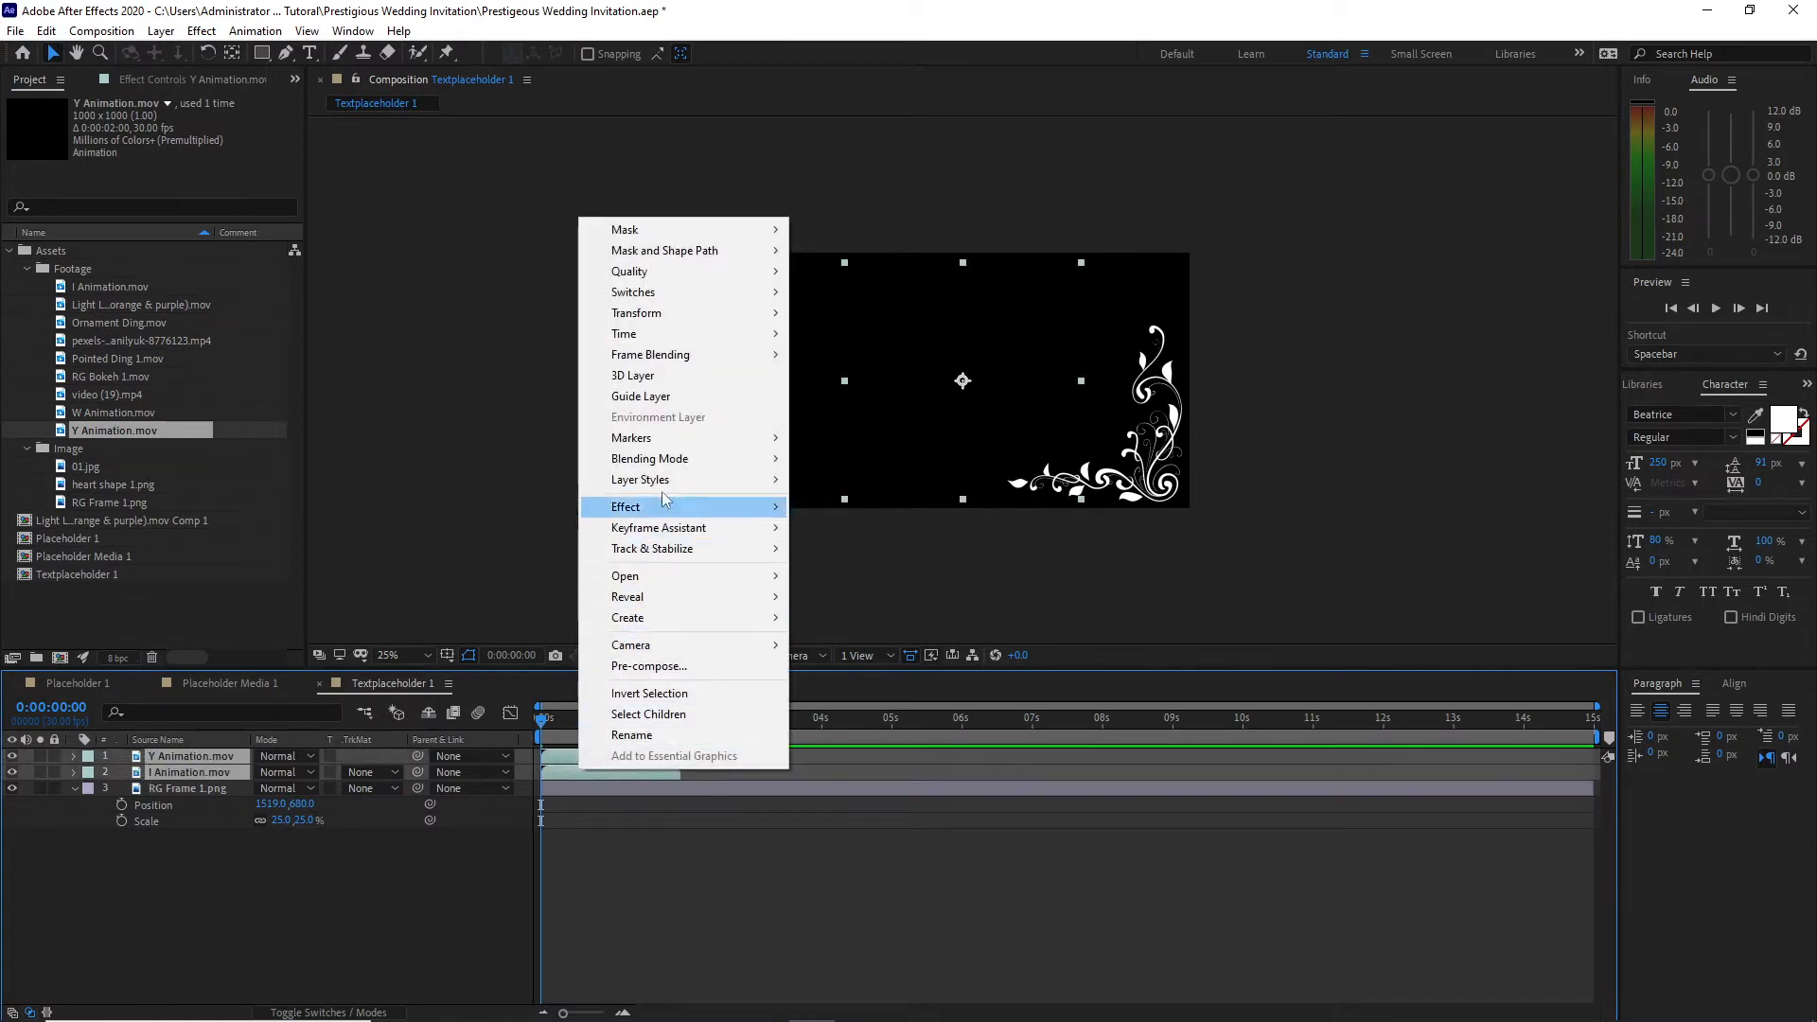
{"action": "mouse_move", "coordinate": [673, 332]}
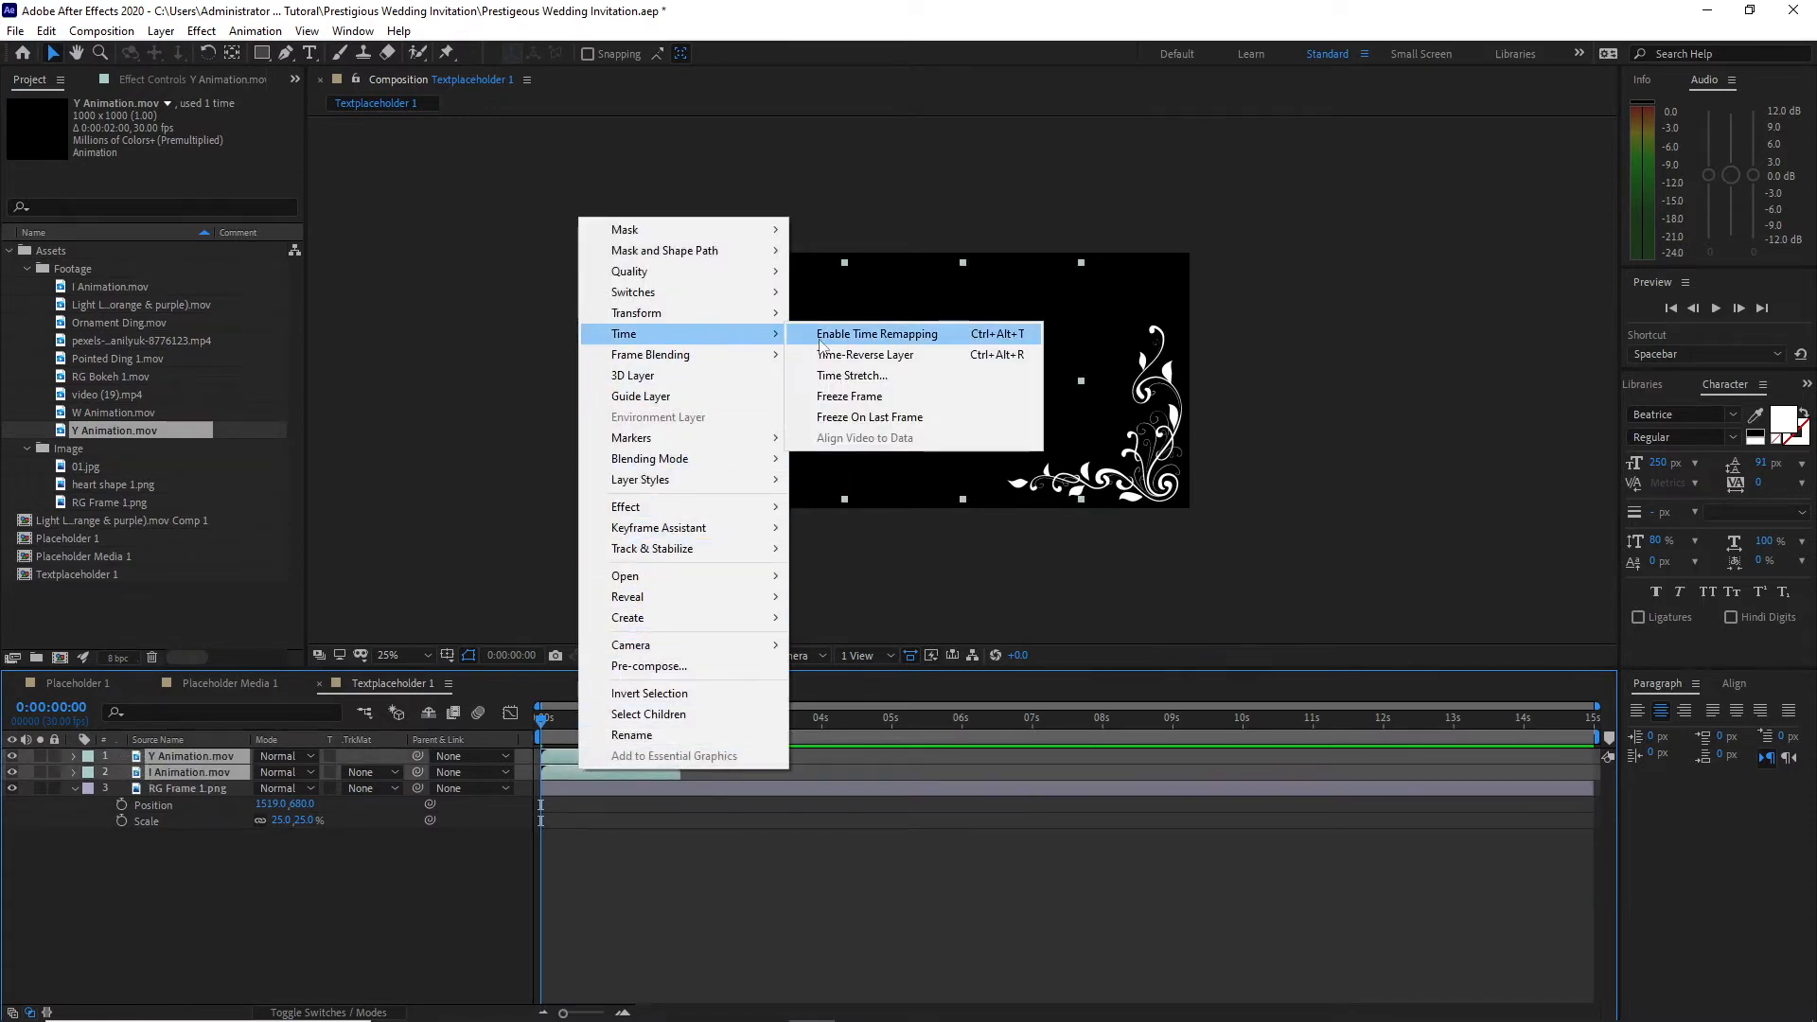
{"action": "left_click", "coordinate": [805, 334]}
{"action": "left_click_drag", "start_coordinate": [679, 756], "coordinate": [1595, 763]}
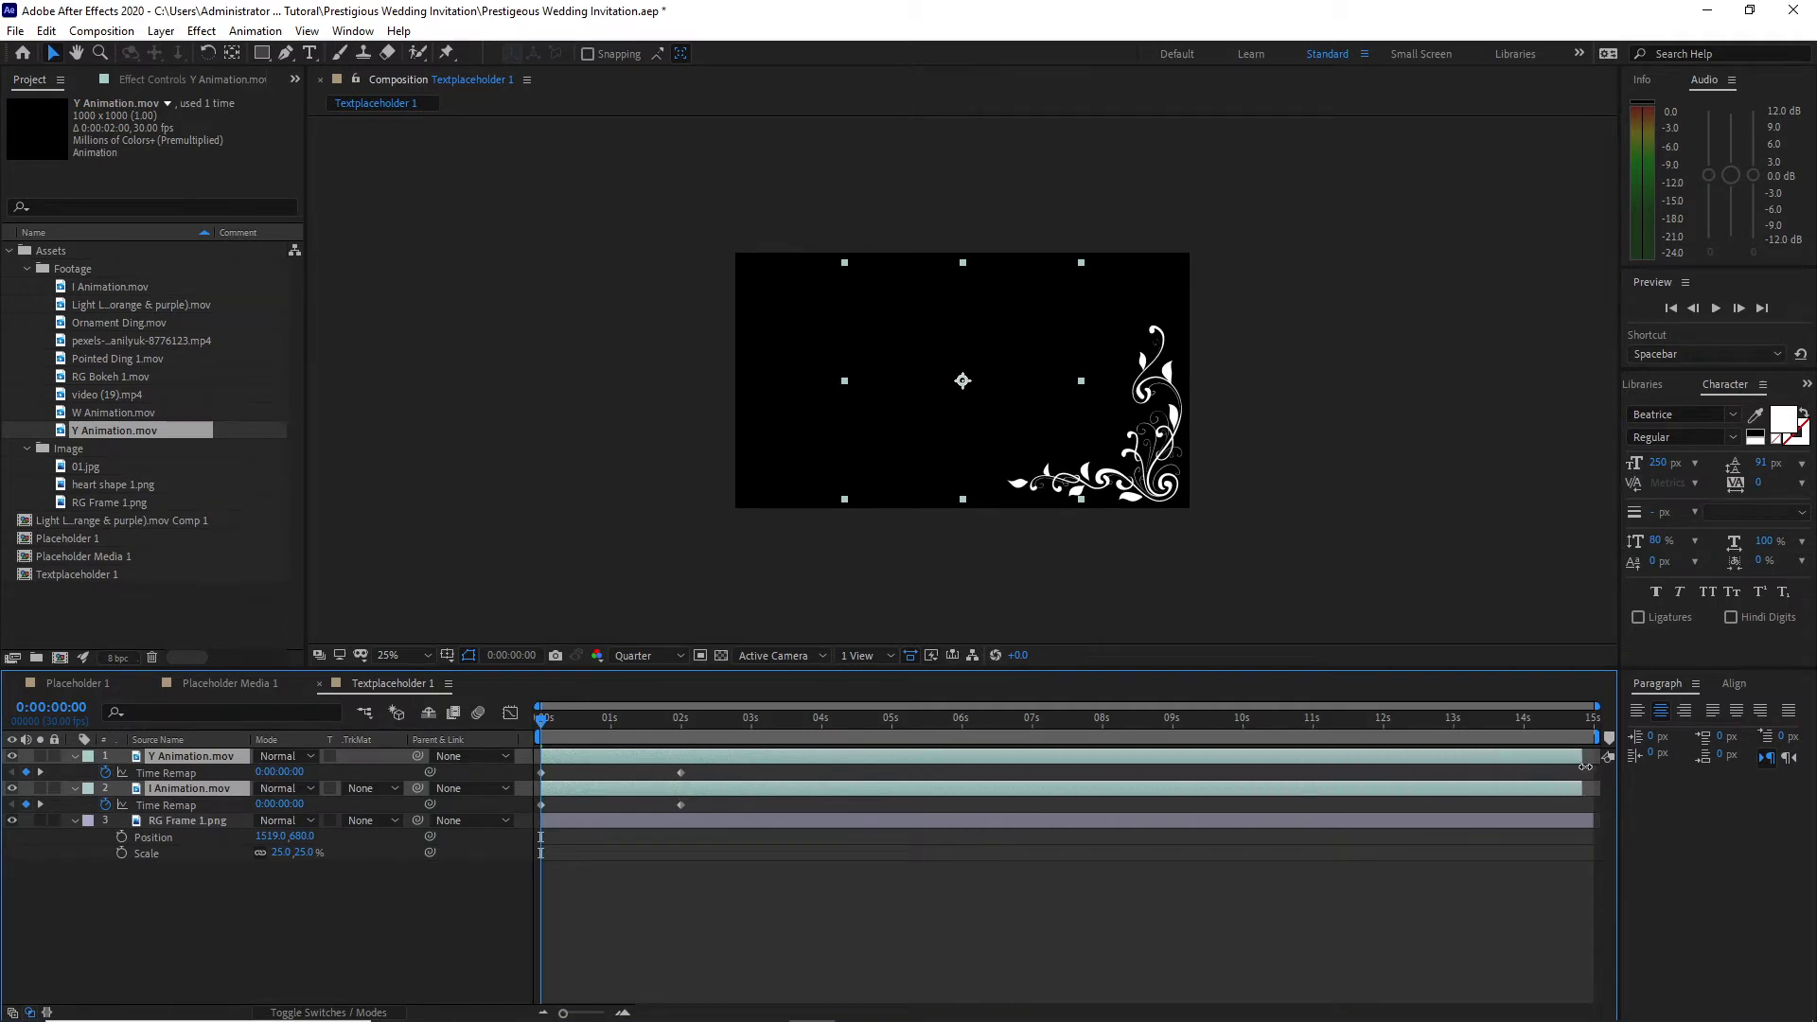
Step: Preview to about 0:00:02:19, where both letters are drawn, and position the Y layer at 953, 600 and the I layer at 919, 212
{"action": "key", "text": "space"}
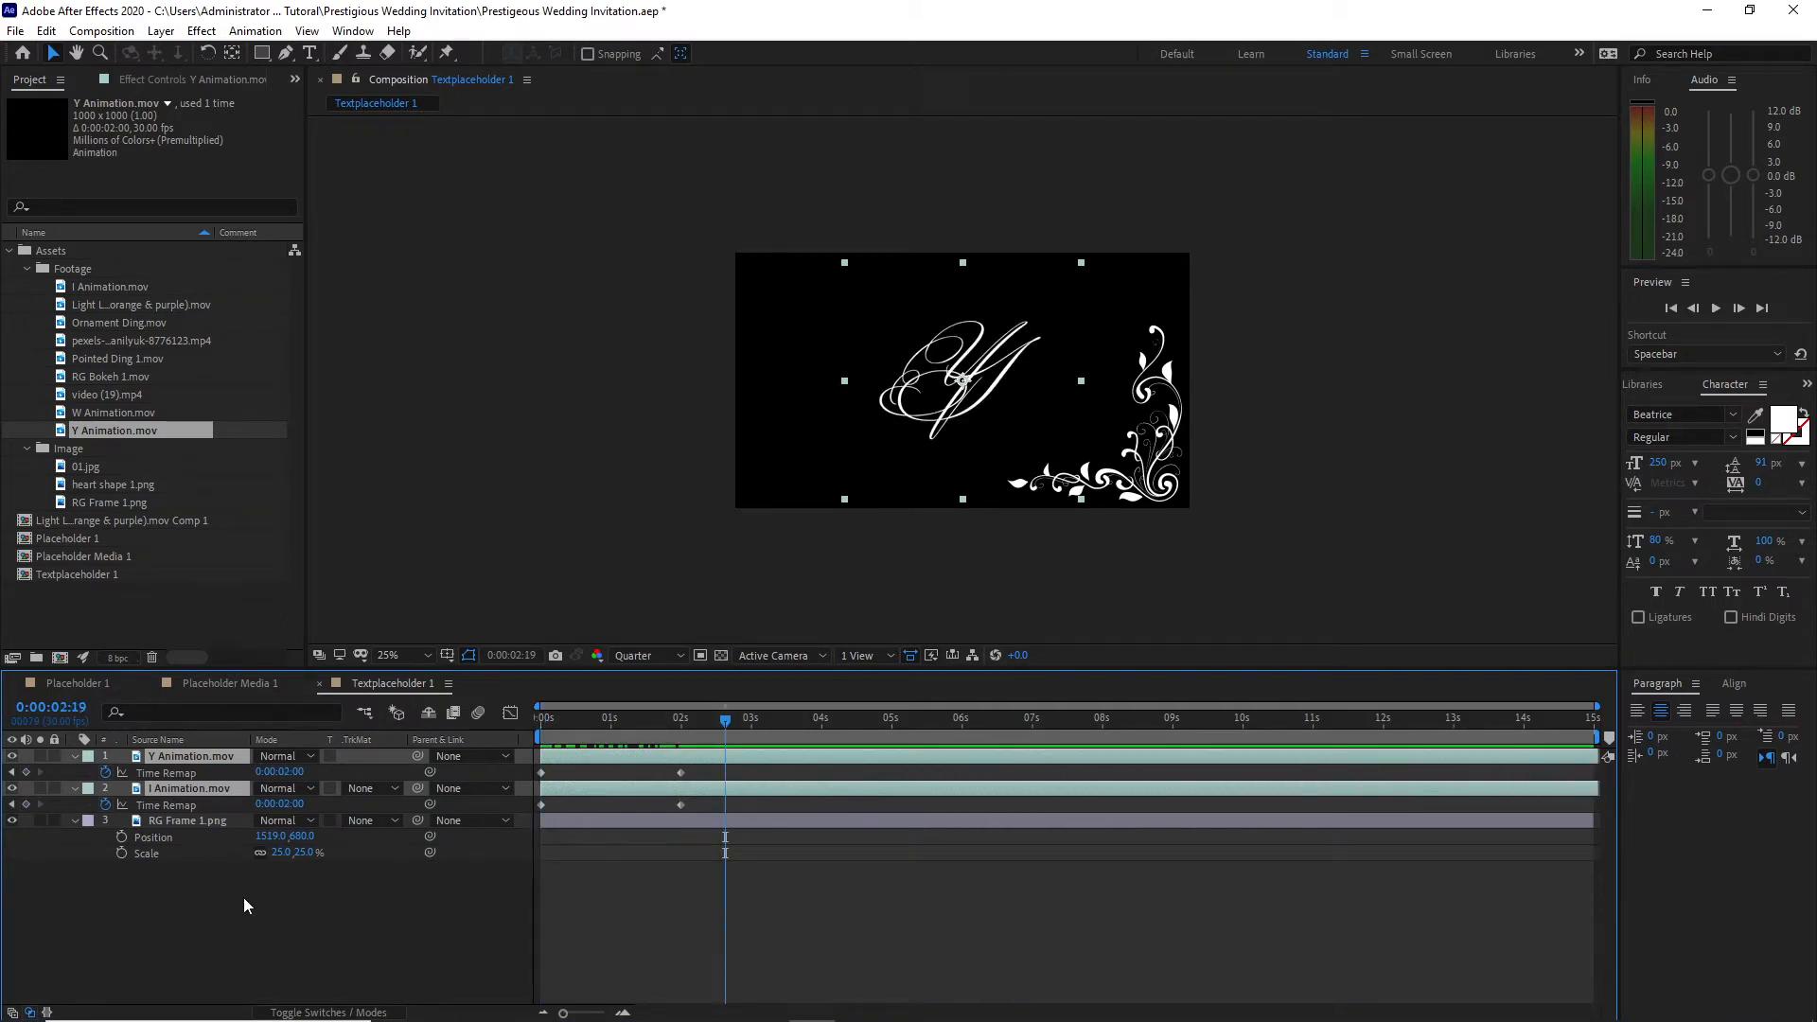
{"action": "key", "text": "p"}
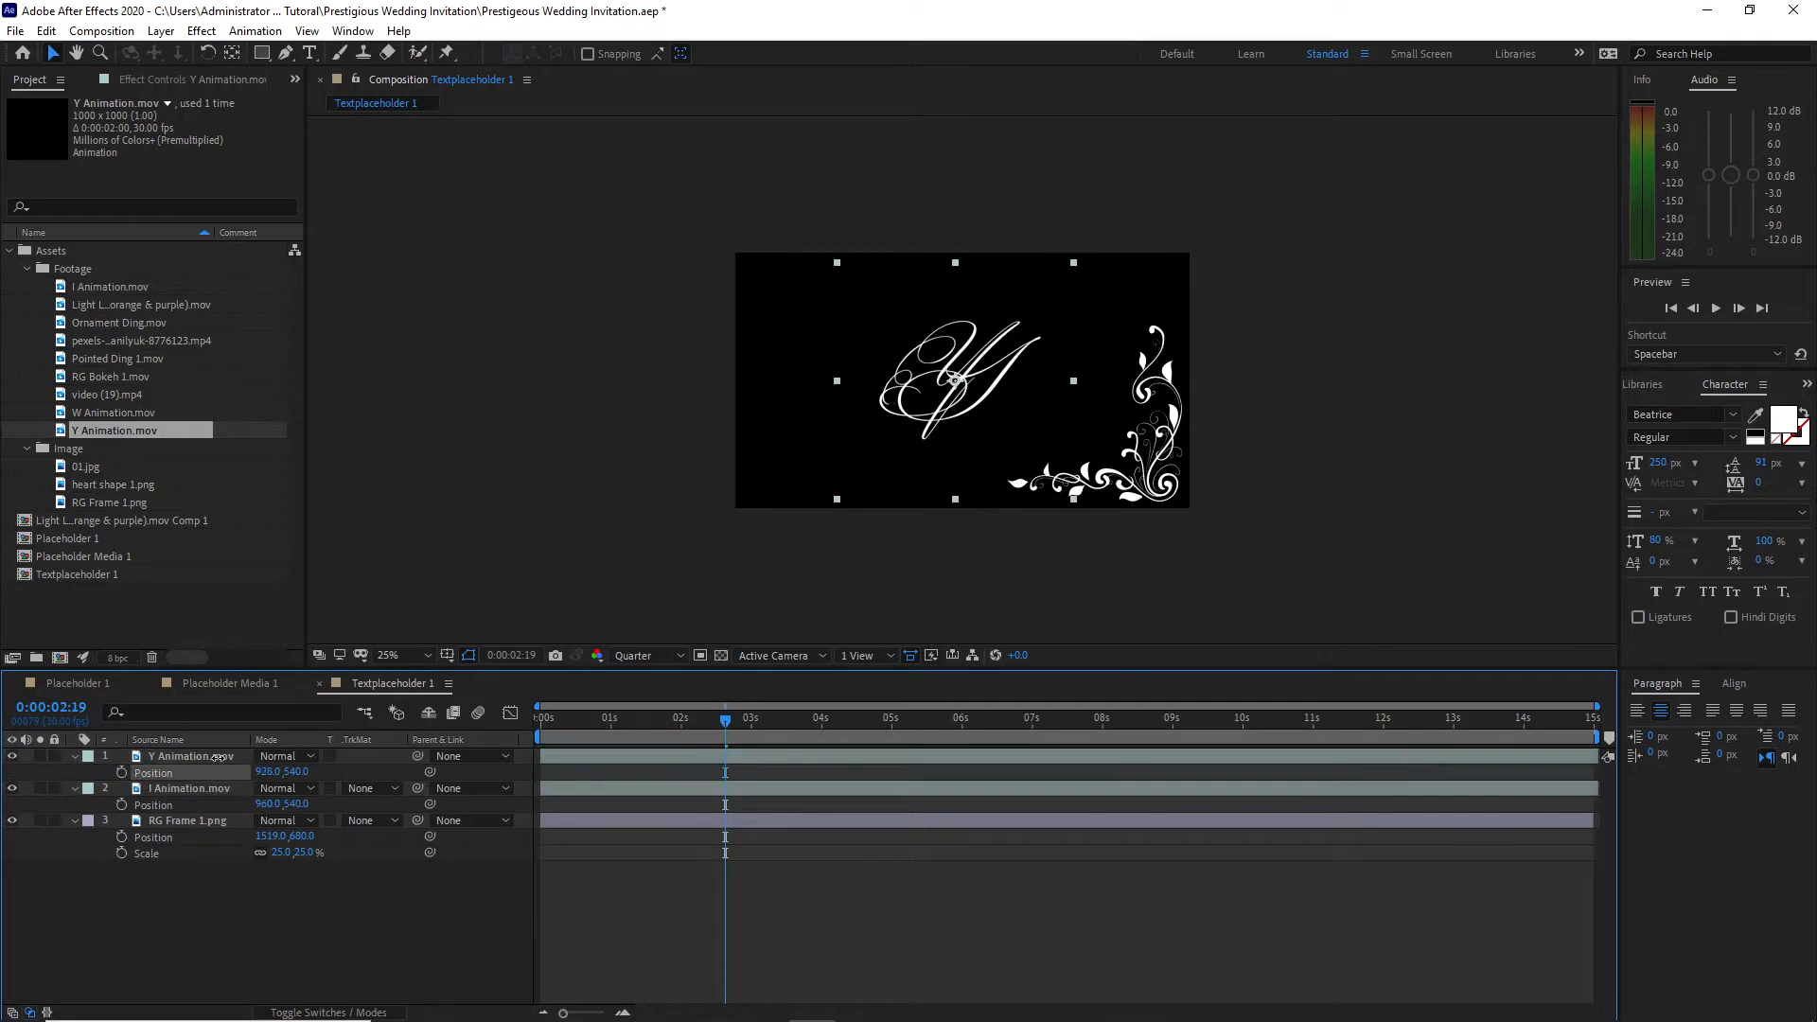
{"action": "left_click_drag", "start_coordinate": [218, 758], "coordinate": [114, 770]}
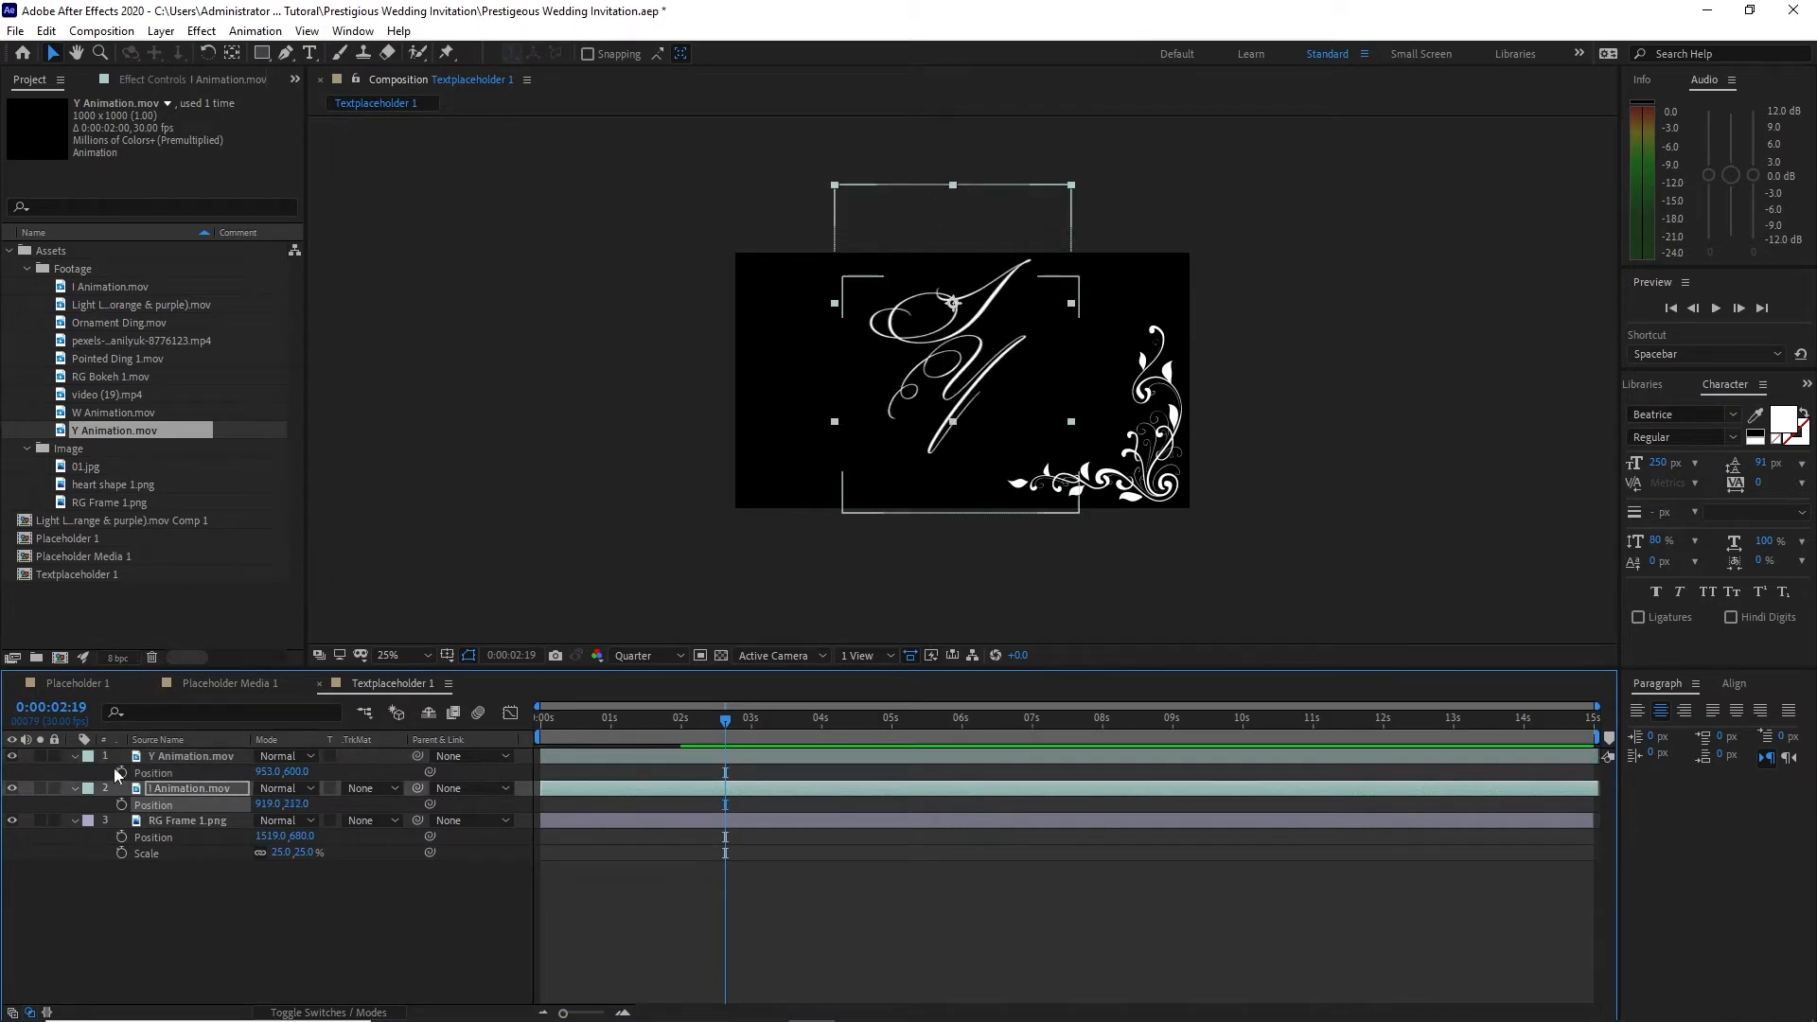
Step: Scale the Y Animation and I Animation layers together to 75%
{"action": "left_click", "coordinate": [114, 758]}
{"action": "left_click", "coordinate": [178, 786], "text": "shift"}
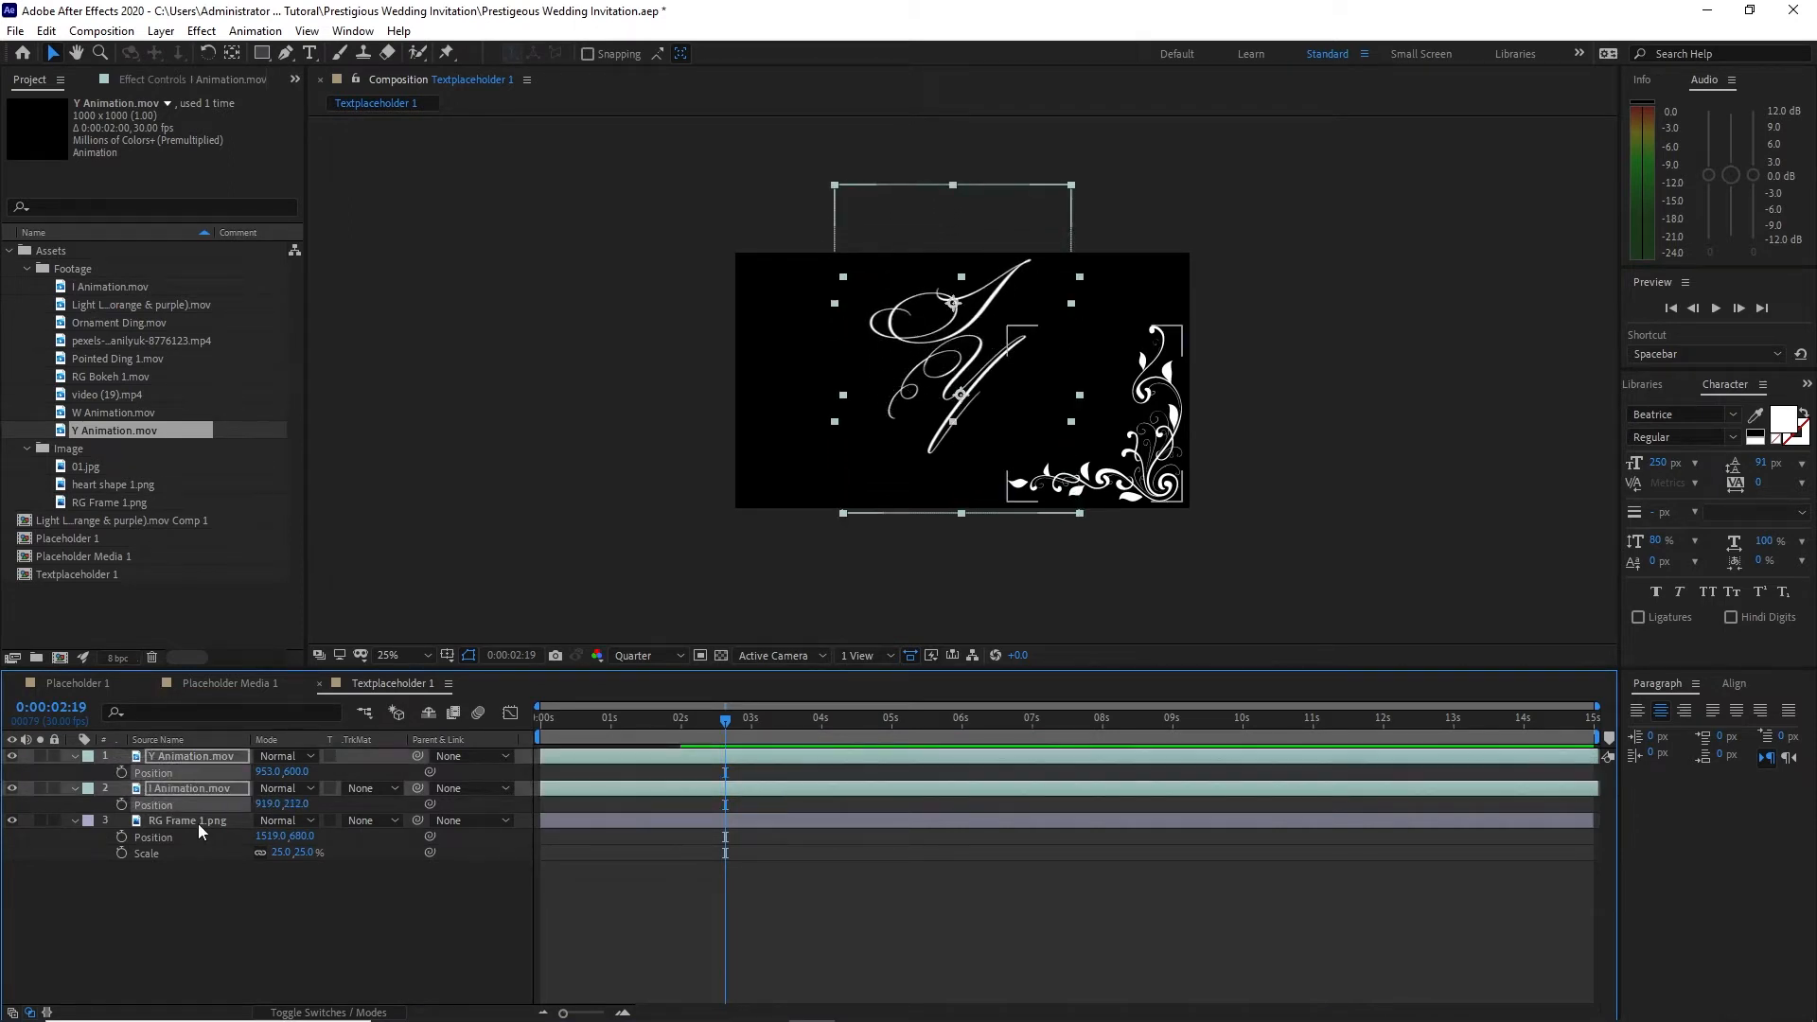
{"action": "key", "text": "s"}
{"action": "left_click", "coordinate": [285, 803]}
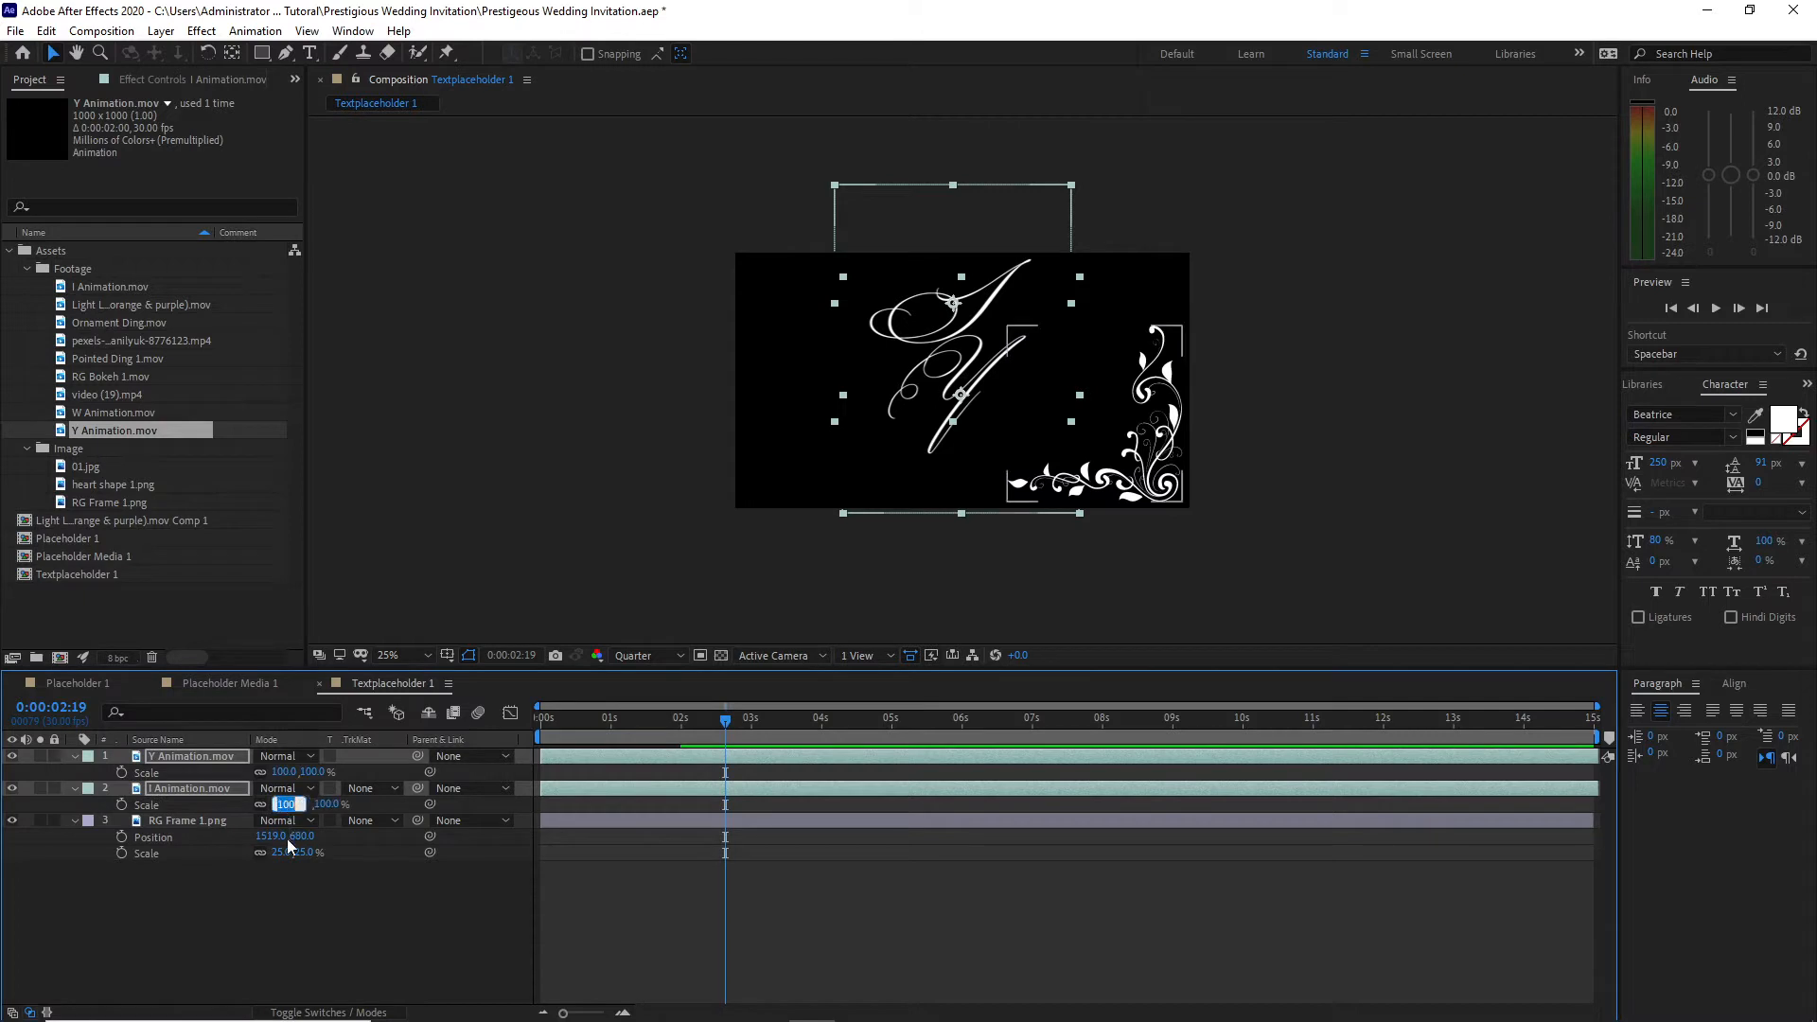
{"action": "type", "text": "75"}
{"action": "key", "text": "Return"}
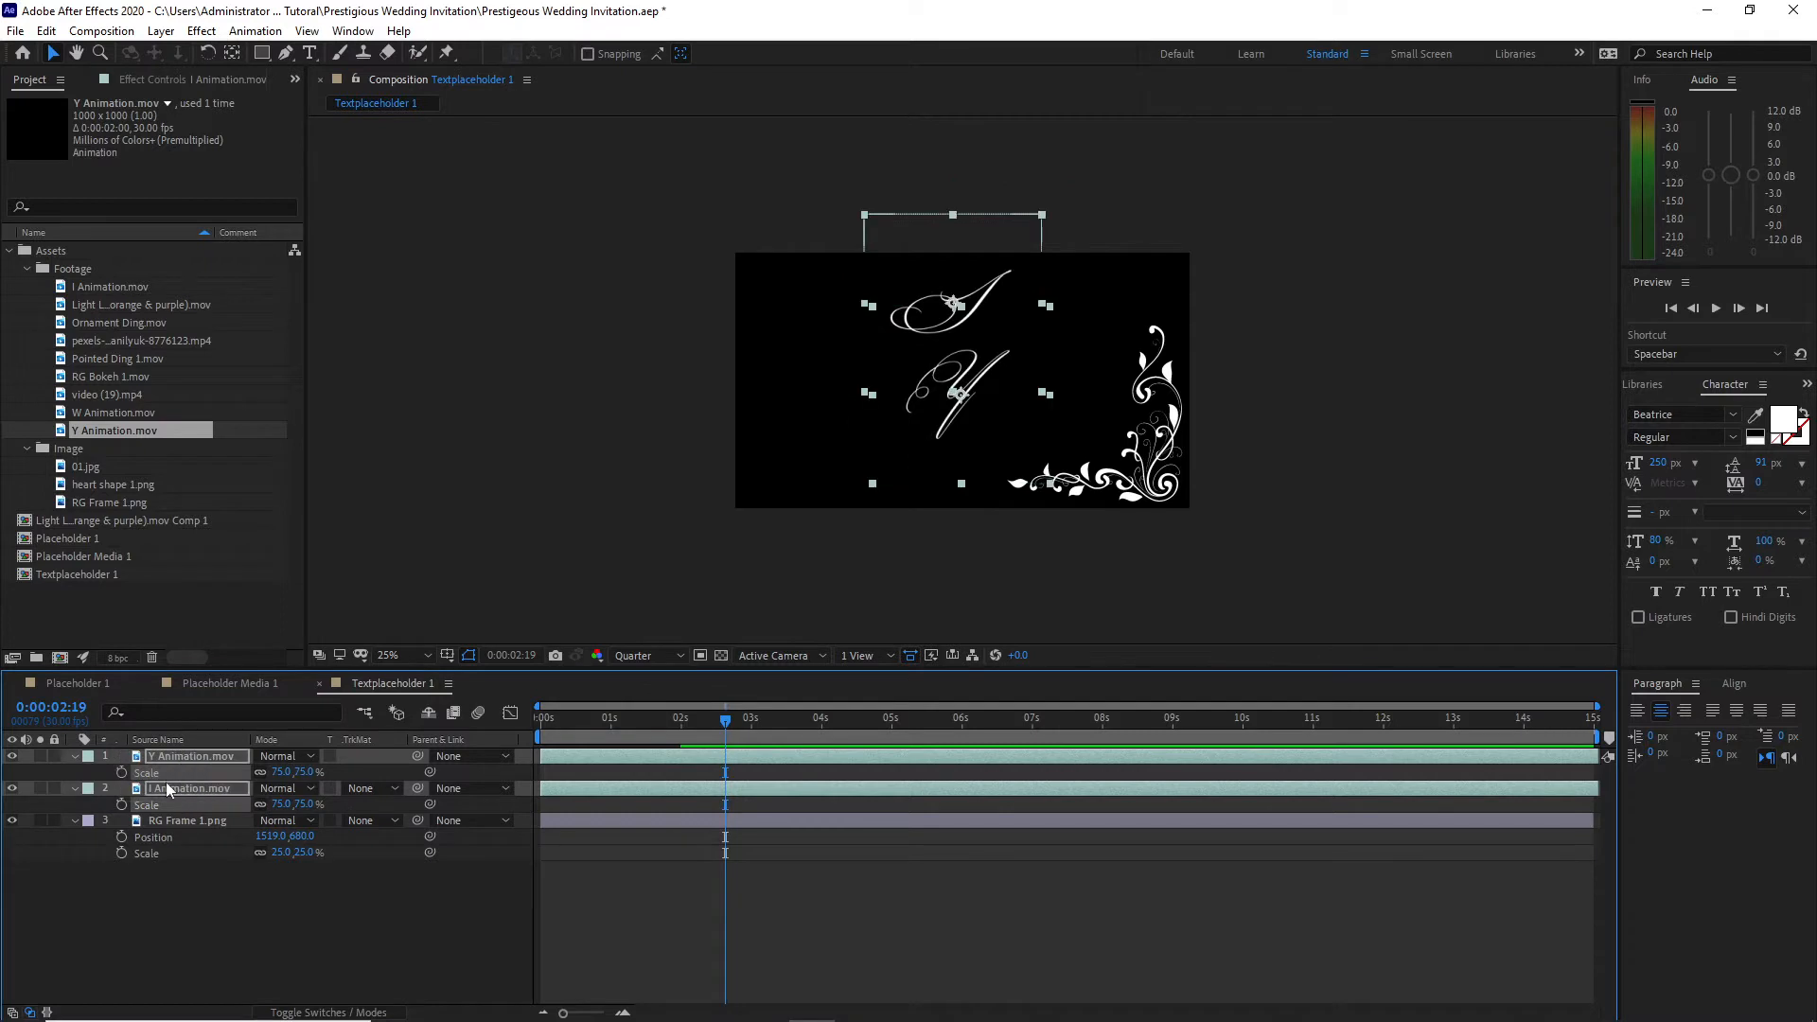
Step: Offset the two letters diagonally, moving the Y layer to 1070, 531 and the I layer to 858, 213
{"action": "key", "text": "p"}
{"action": "left_click", "coordinate": [265, 907]}
{"action": "left_click_drag", "start_coordinate": [264, 772], "coordinate": [352, 738]}
{"action": "left_click_drag", "start_coordinate": [263, 805], "coordinate": [241, 750]}
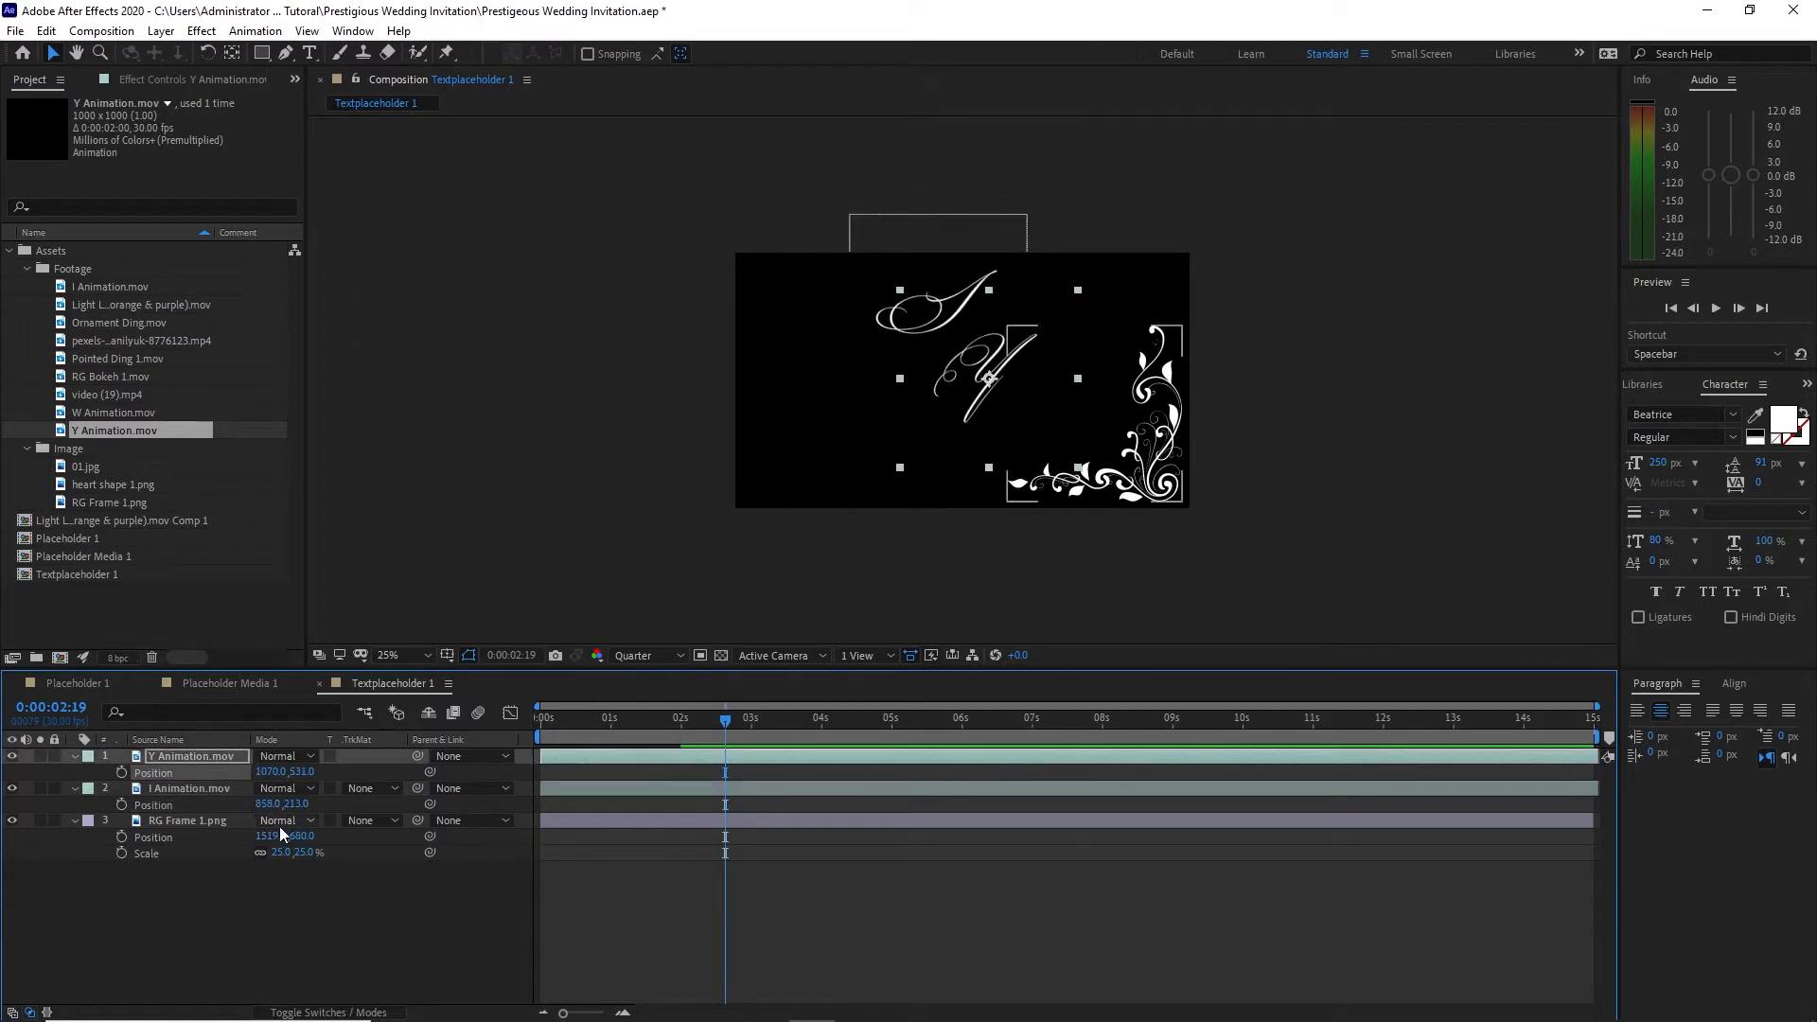
Step: Add the text "nviting" in the Beatrice font and place it beside the letter I to form the word Inviting
{"action": "left_click", "coordinate": [309, 54]}
{"action": "left_click", "coordinate": [984, 309]}
{"action": "scroll", "coordinate": [931, 413], "scroll_direction": "up", "scroll_amount": 2}
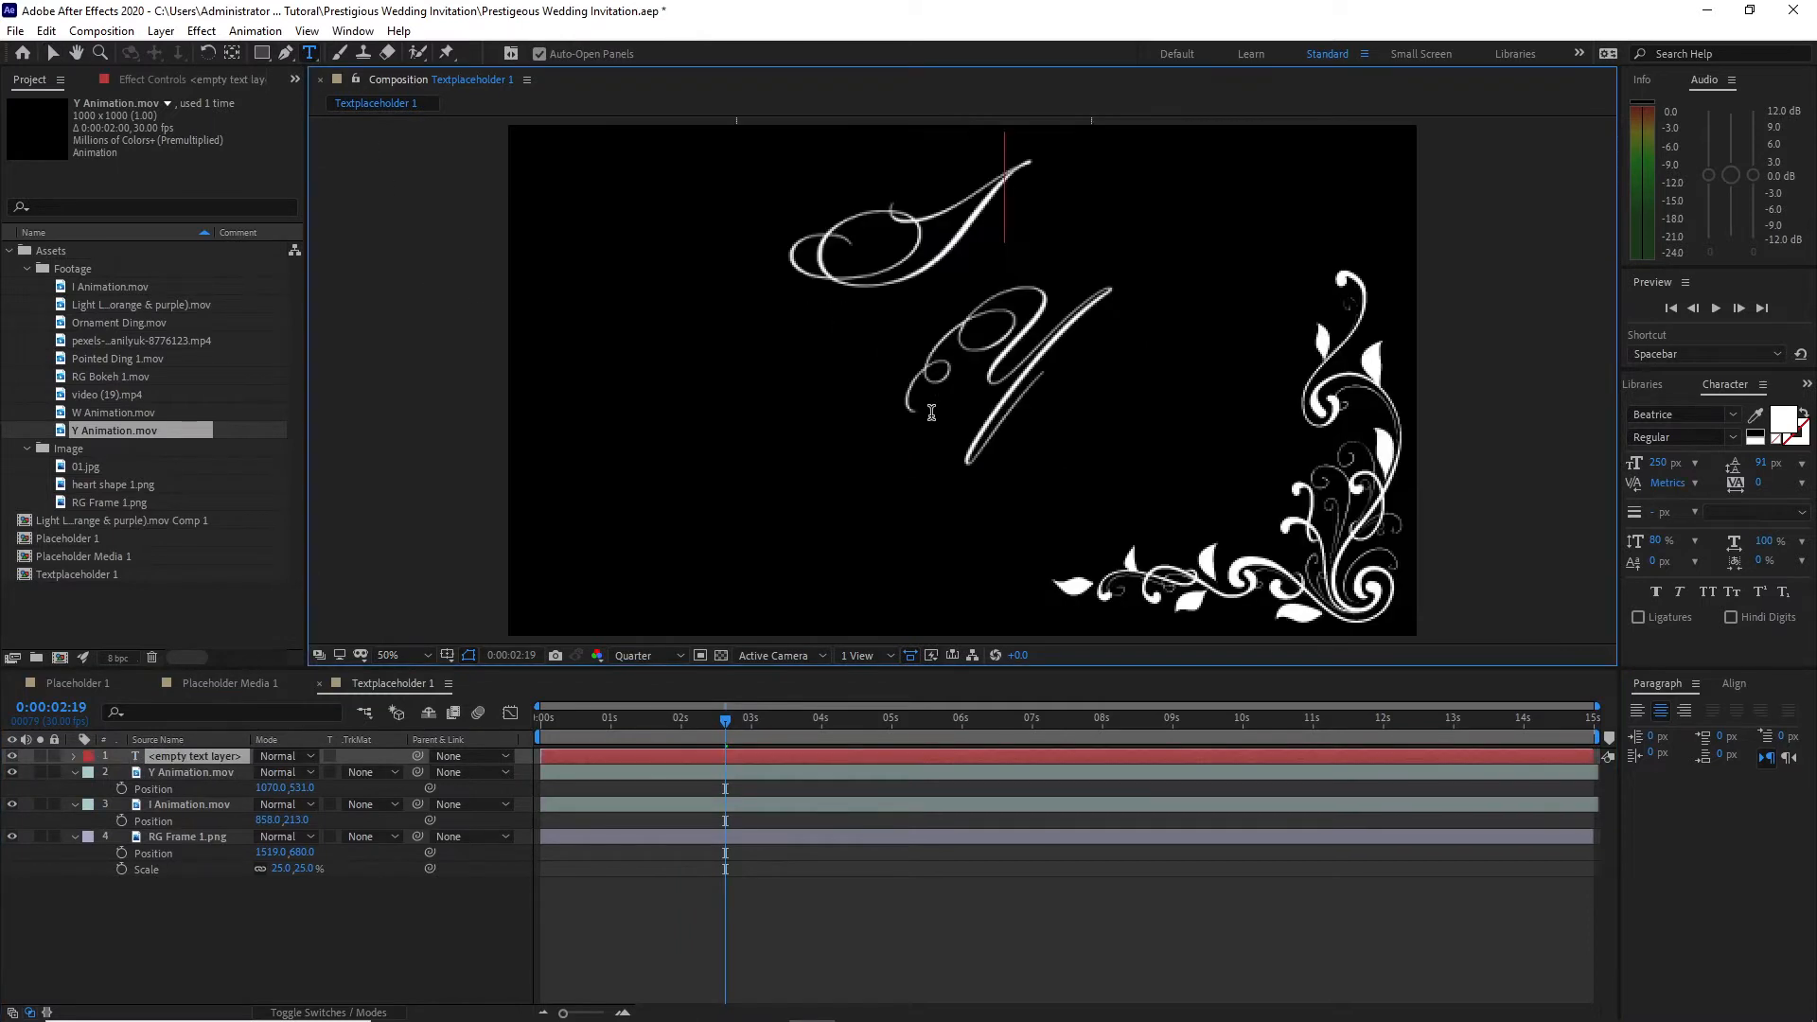
{"action": "type", "text": "nviting"}
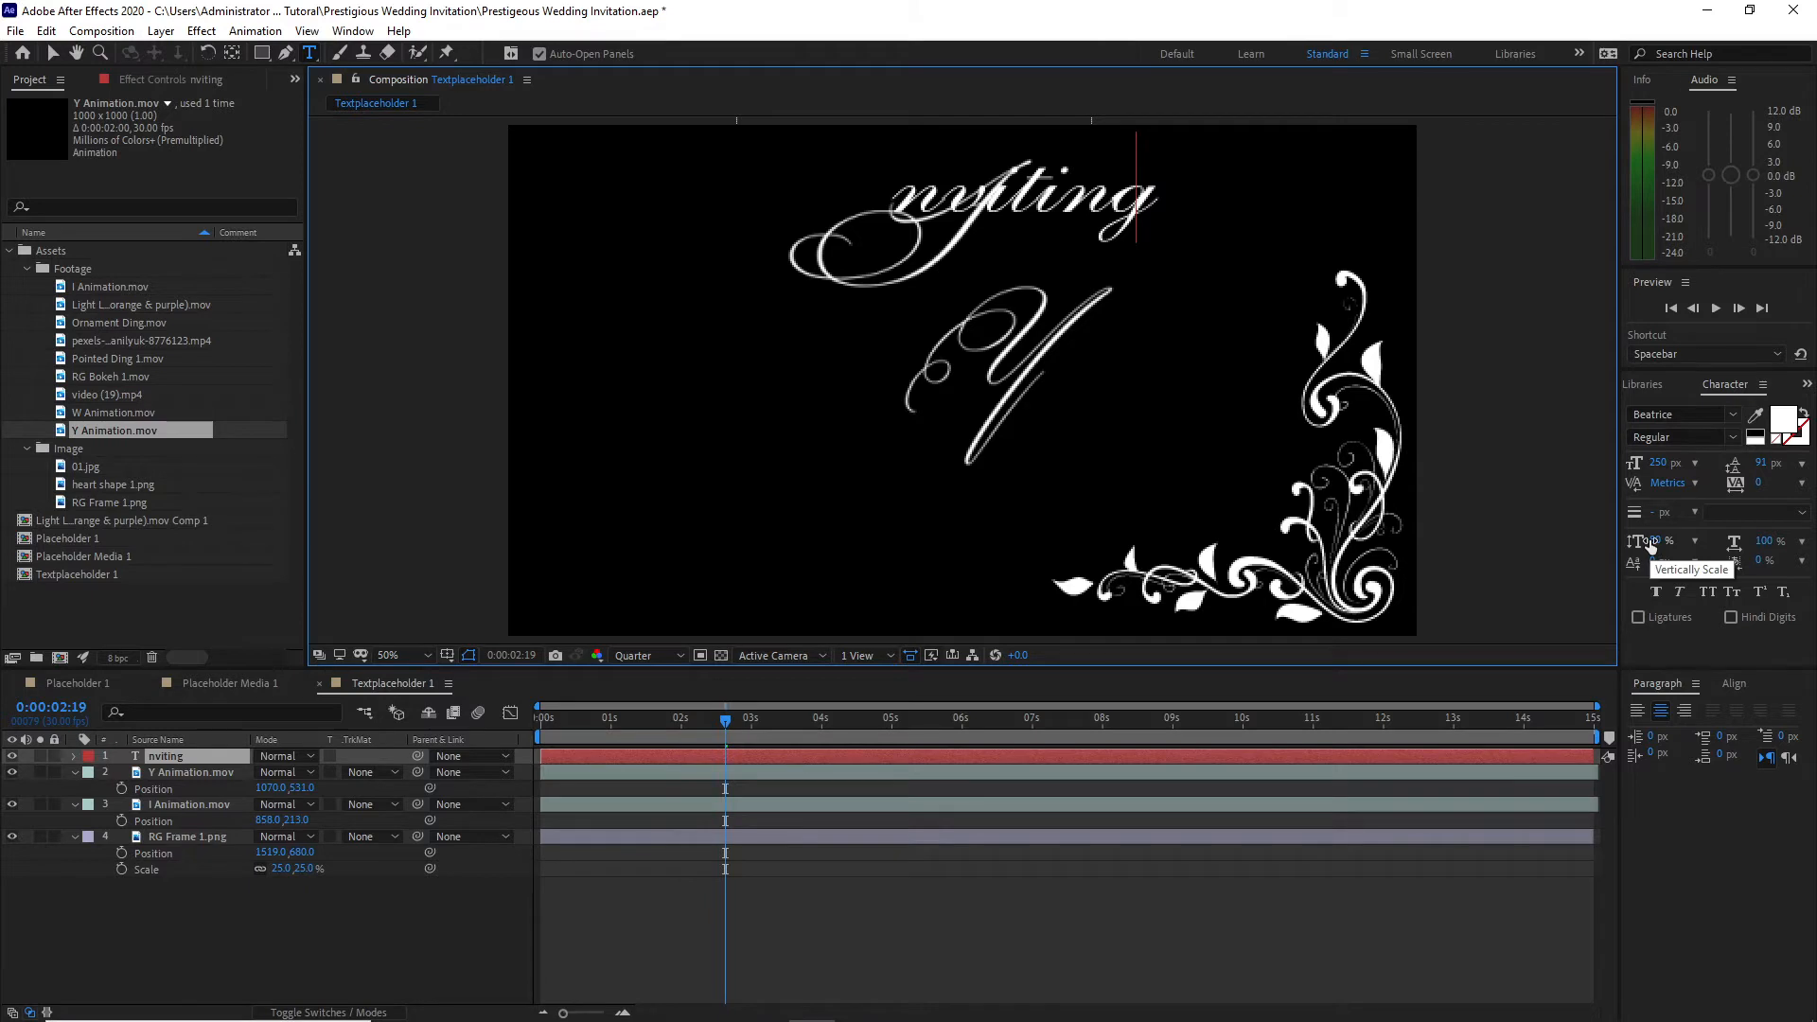
{"action": "left_click_drag", "start_coordinate": [1165, 293], "coordinate": [1241, 336]}
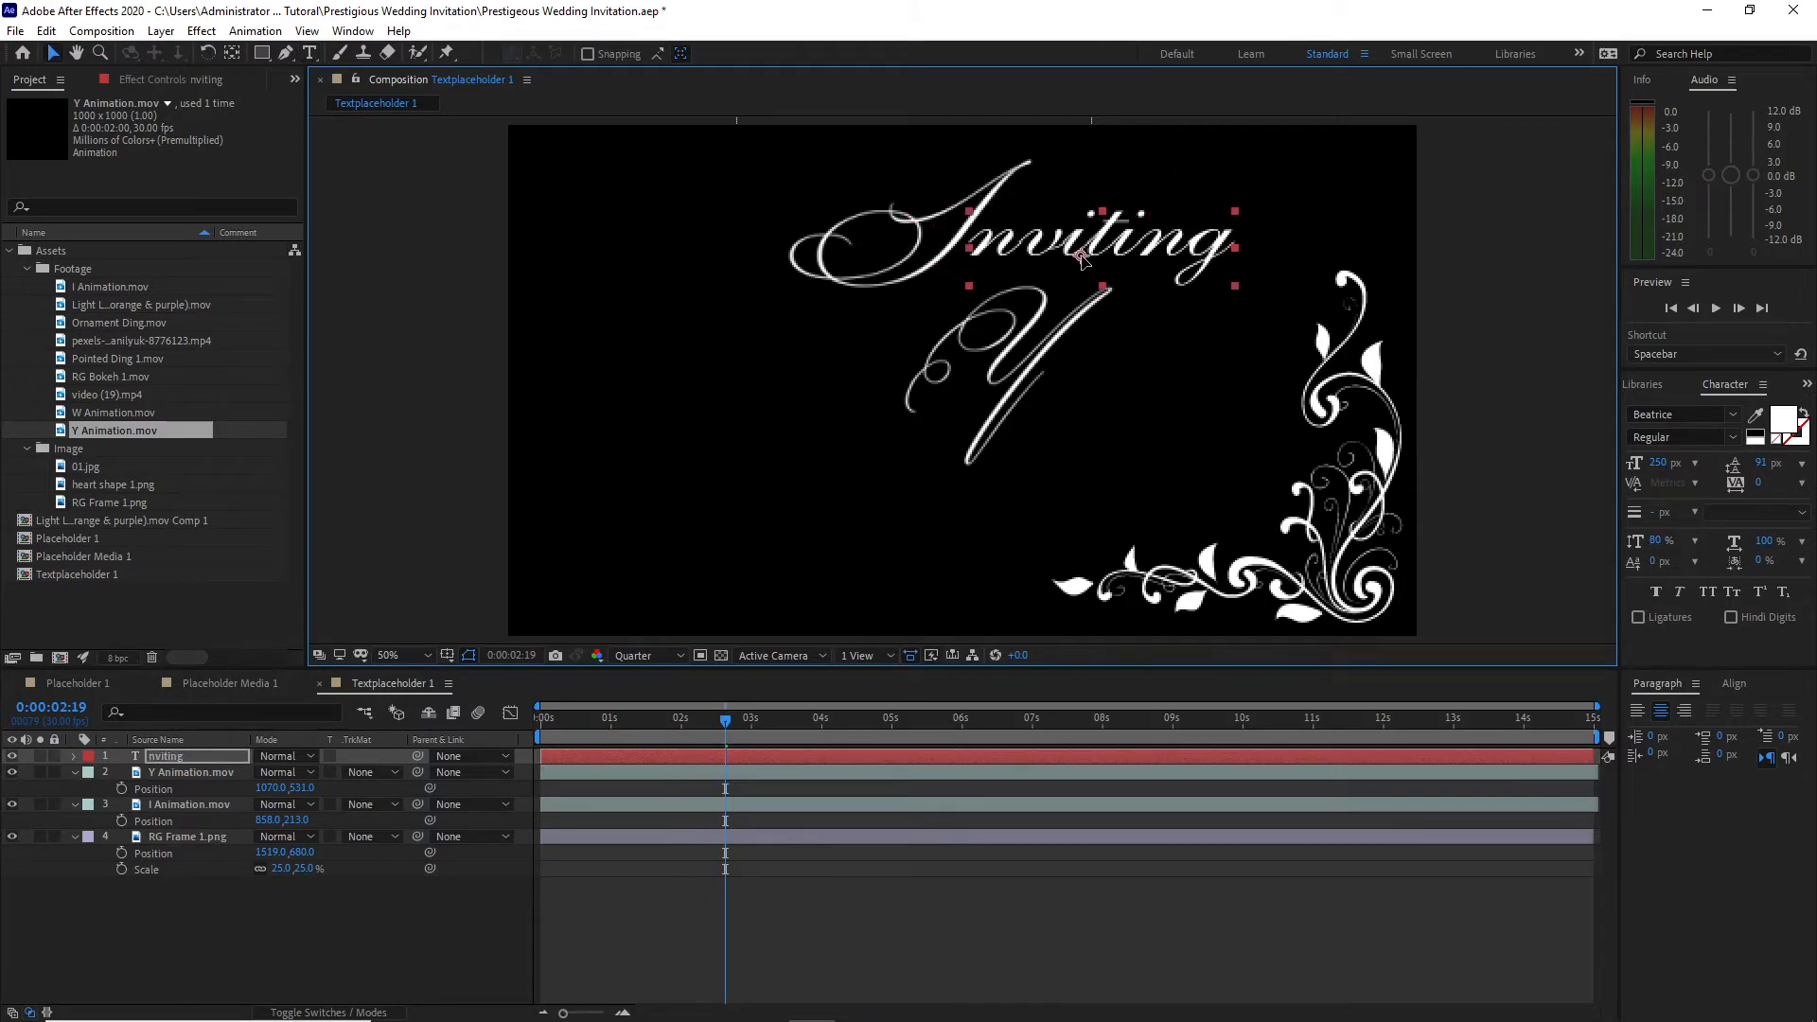
{"action": "key", "text": "KP_Enter"}
Step: Fade in the "nviting" text with opacity keyframes of 0% at 0:00:01:00 and 100% at 0:00:02:00
{"action": "left_click_drag", "start_coordinate": [682, 721], "coordinate": [610, 723]}
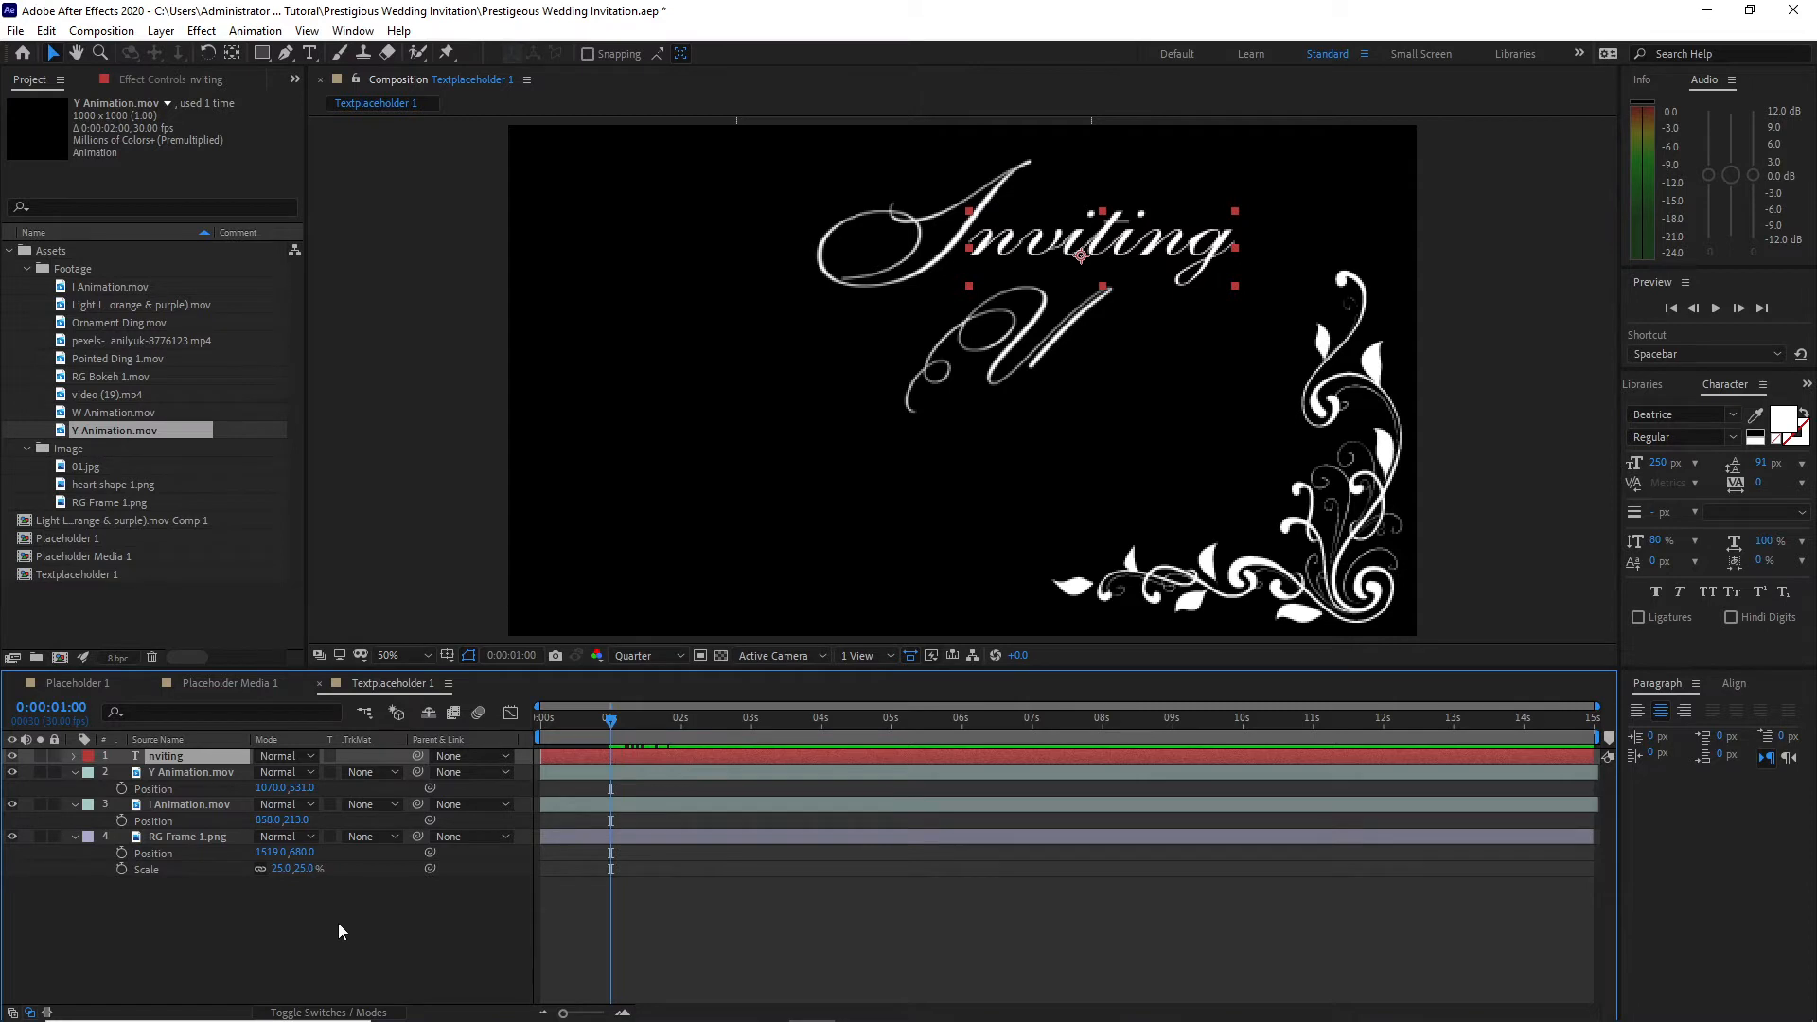
{"action": "key", "text": "t"}
{"action": "left_click", "coordinate": [120, 774]}
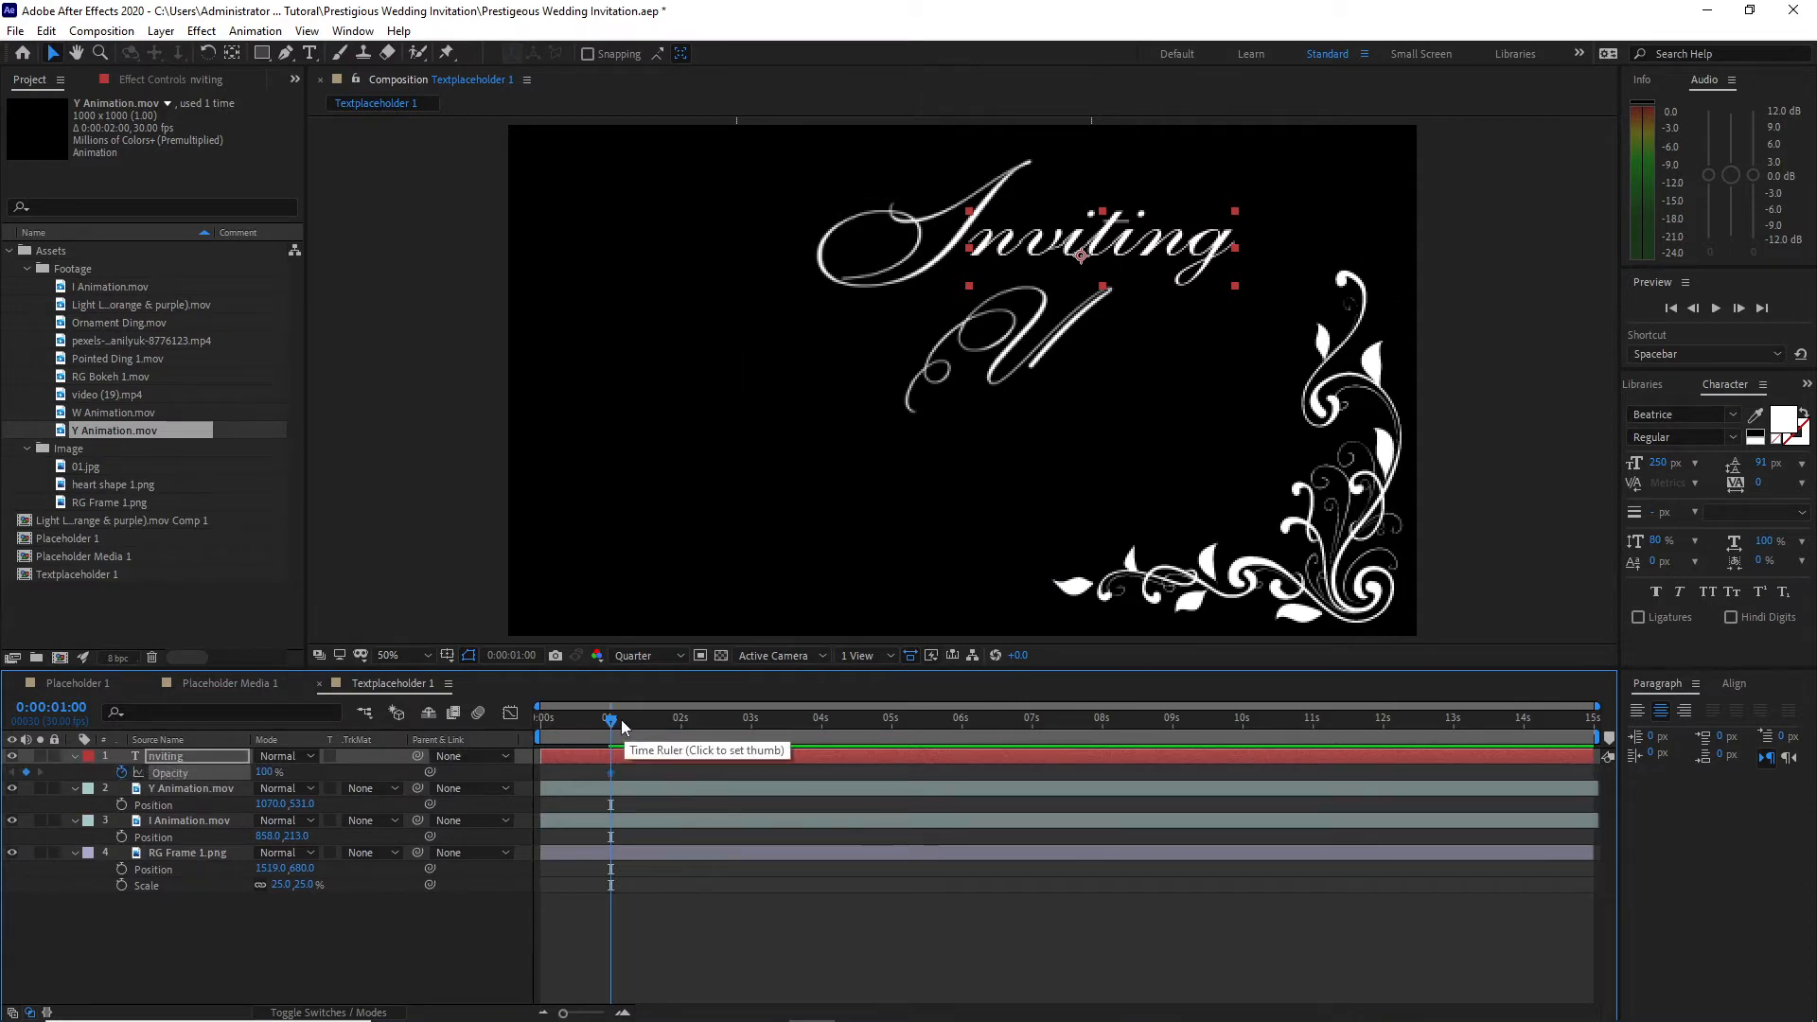
{"action": "left_click_drag", "start_coordinate": [625, 723], "coordinate": [682, 723]}
{"action": "left_click", "coordinate": [27, 773]}
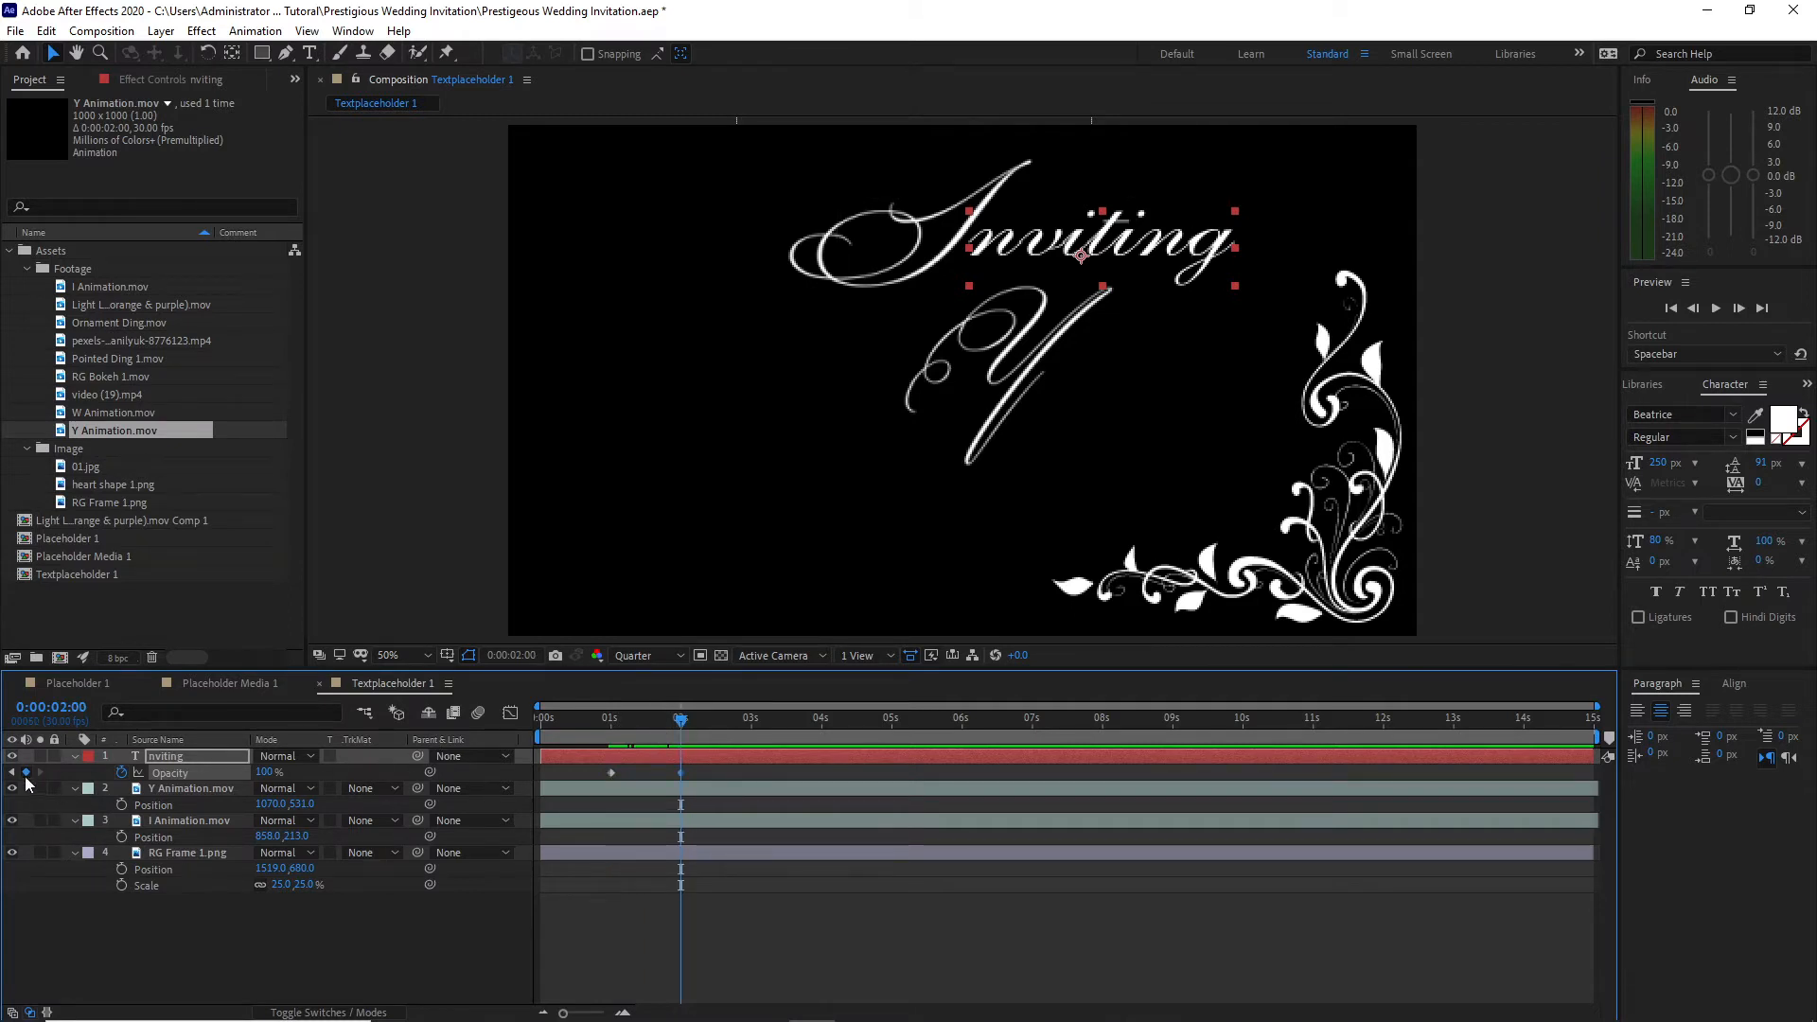
{"action": "left_click", "coordinate": [13, 772]}
{"action": "left_click", "coordinate": [264, 773]}
{"action": "type", "text": "0"}
{"action": "key", "text": "Return"}
Step: Duplicate the "nviting" text layer, change the copy's text to "ou" and position it beside the letter Y at 1136, 649
{"action": "left_click", "coordinate": [212, 759]}
{"action": "left_click", "coordinate": [45, 30]}
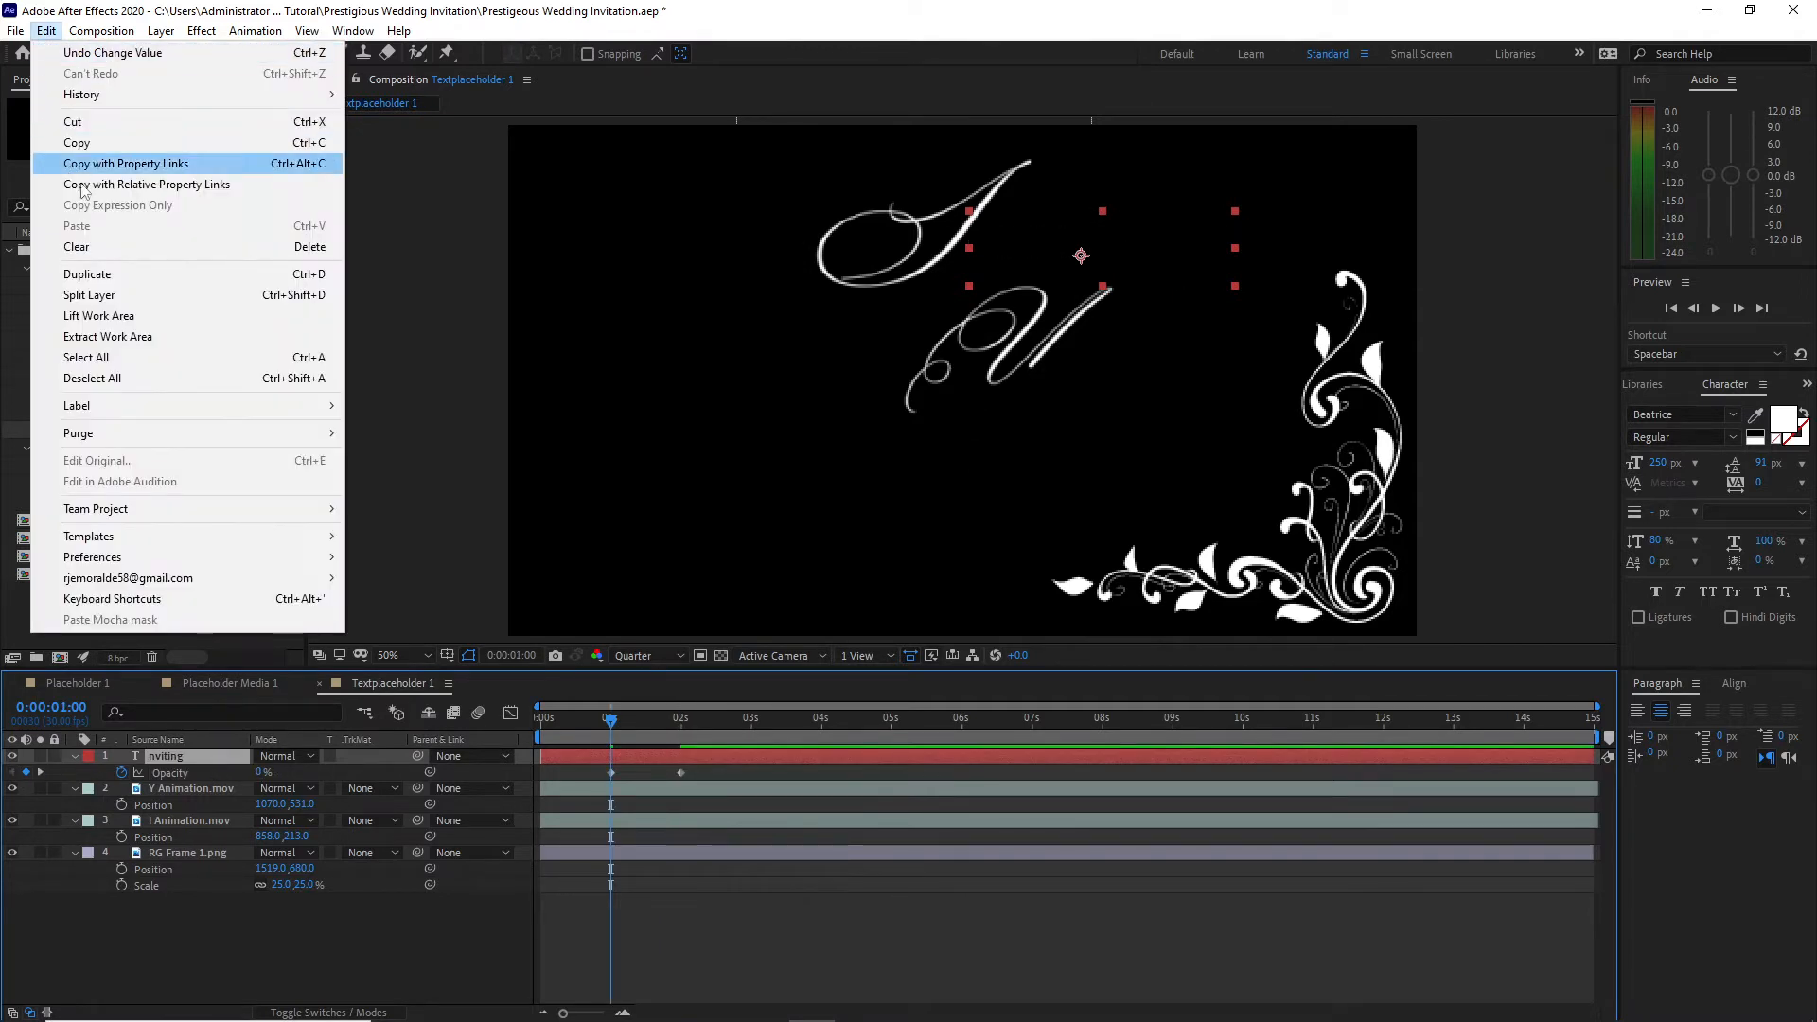
{"action": "left_click", "coordinate": [85, 277]}
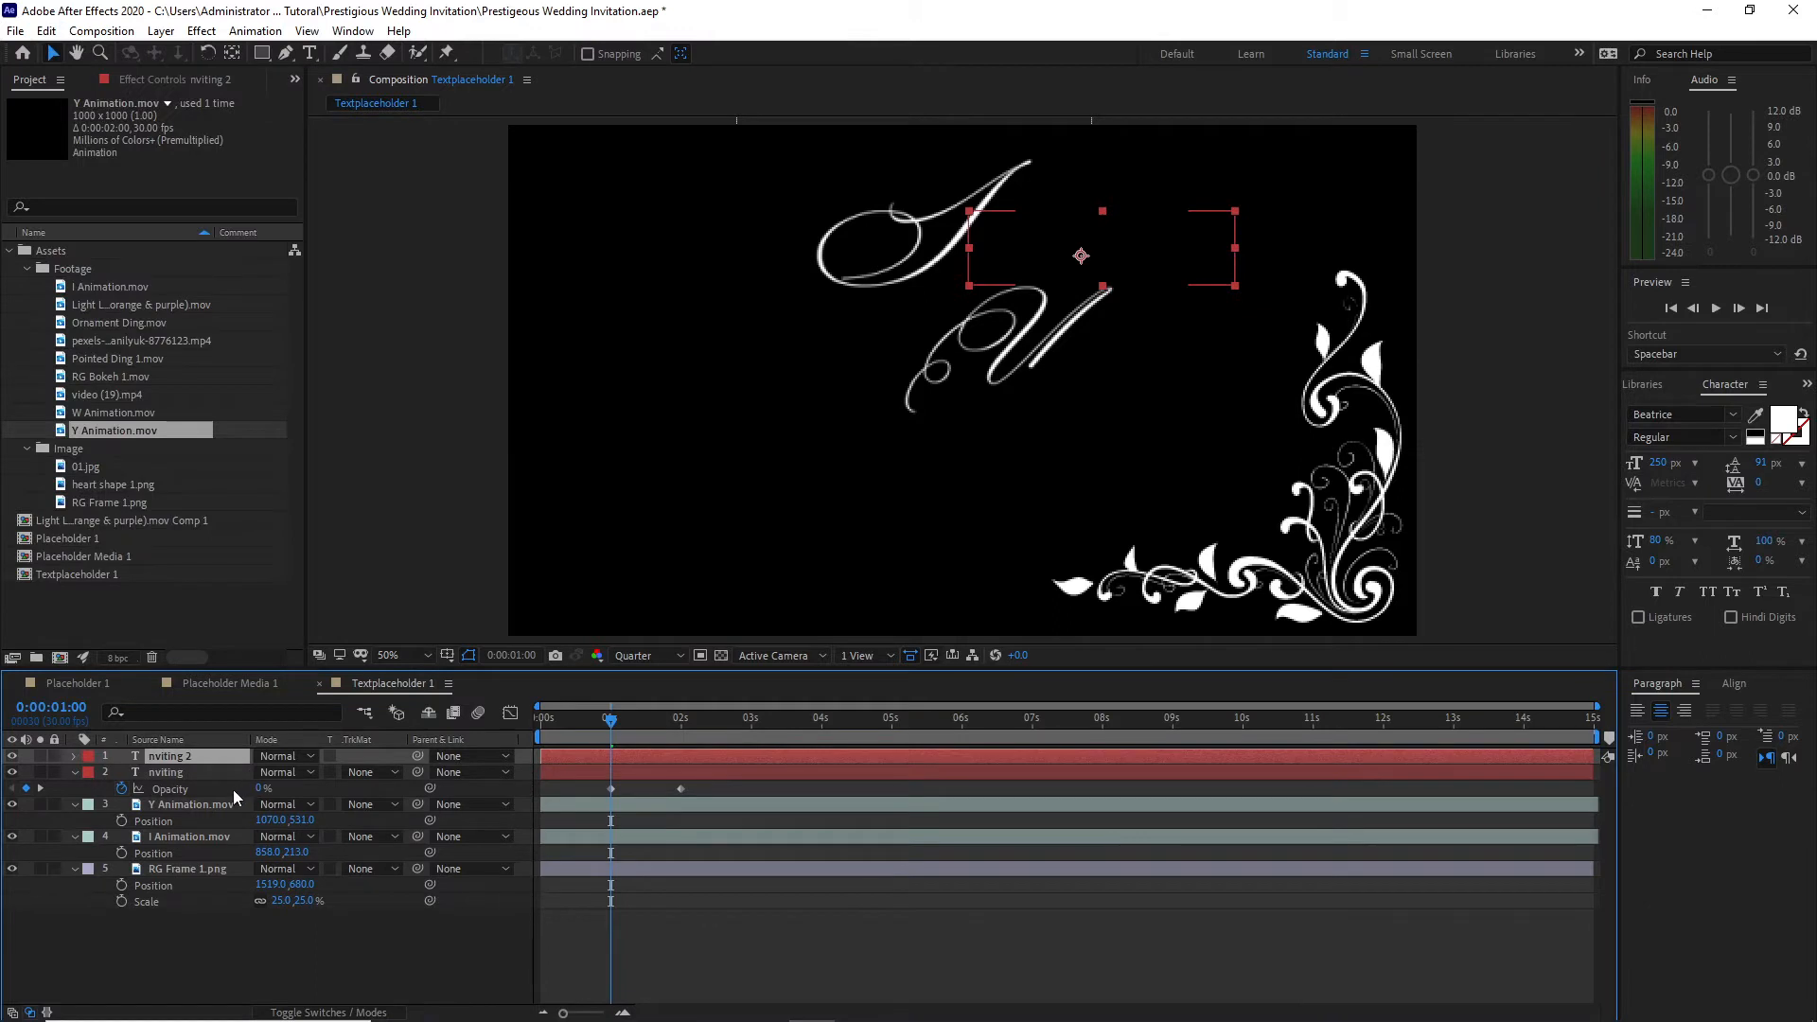
{"action": "key", "text": "p"}
{"action": "left_click_drag", "start_coordinate": [299, 776], "coordinate": [225, 758]}
{"action": "double_click", "coordinate": [219, 757]}
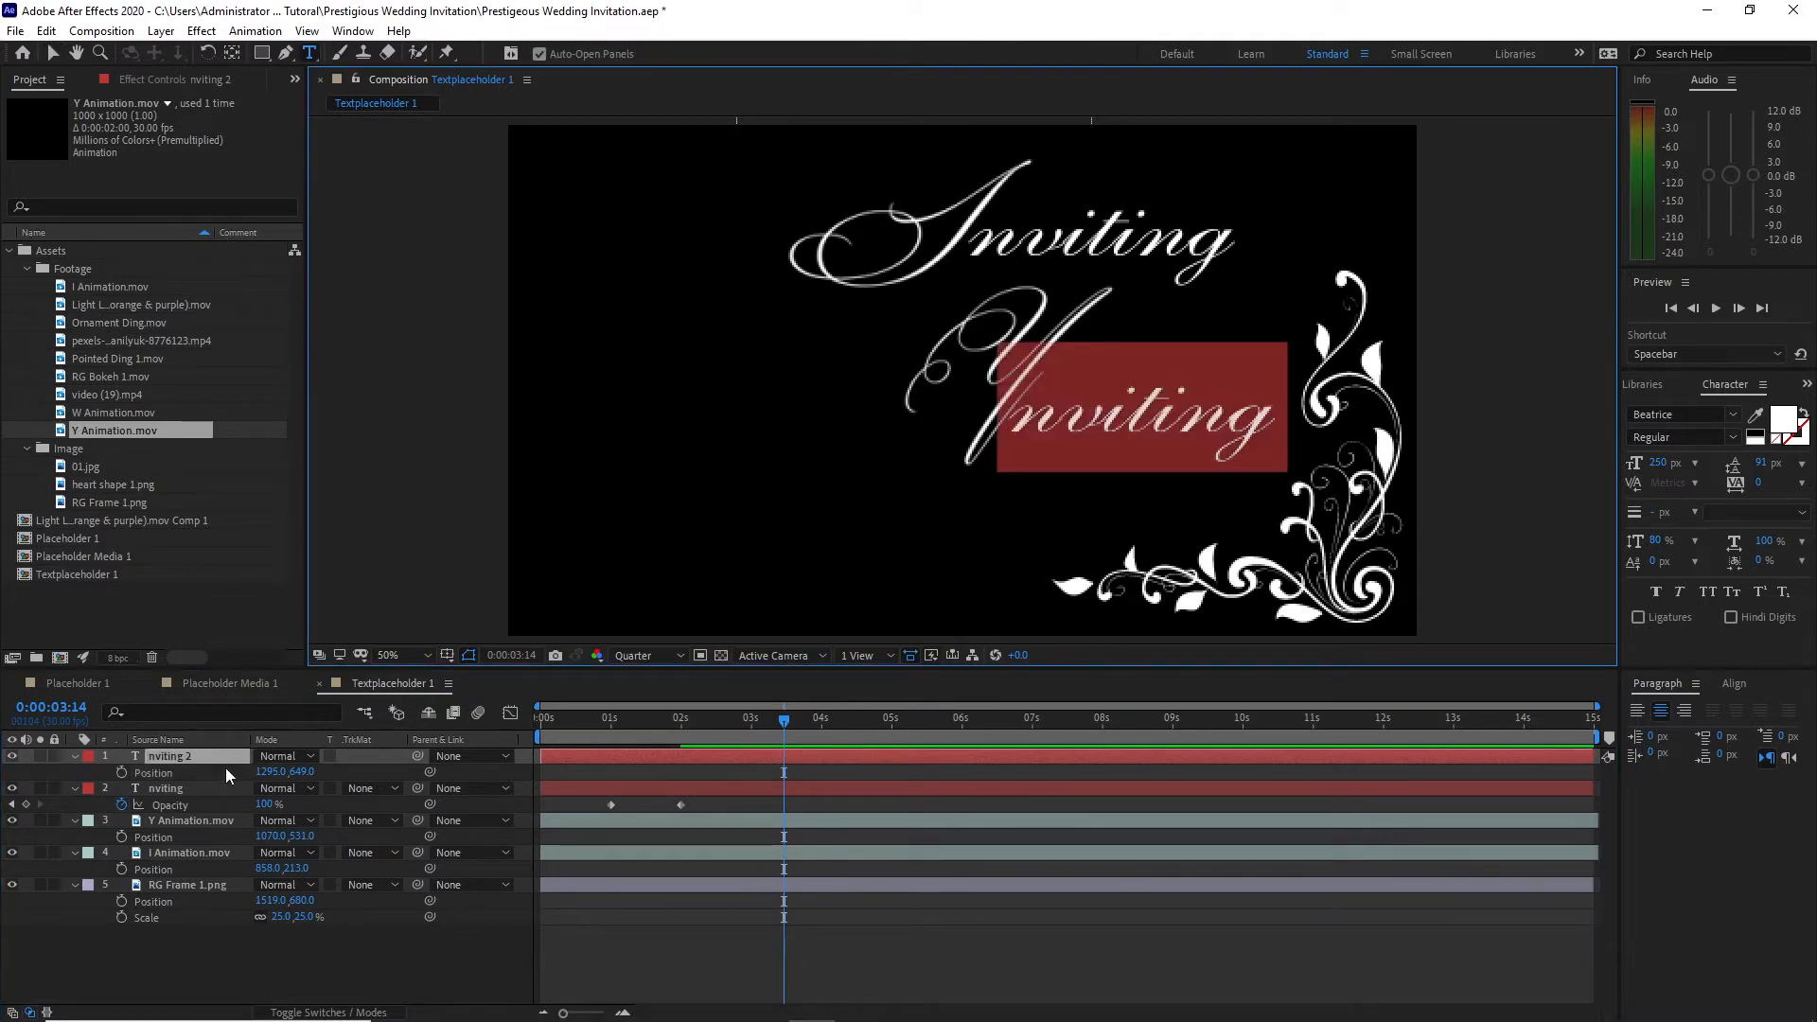
{"action": "type", "text": "ou"}
{"action": "key", "text": "KP_Enter"}
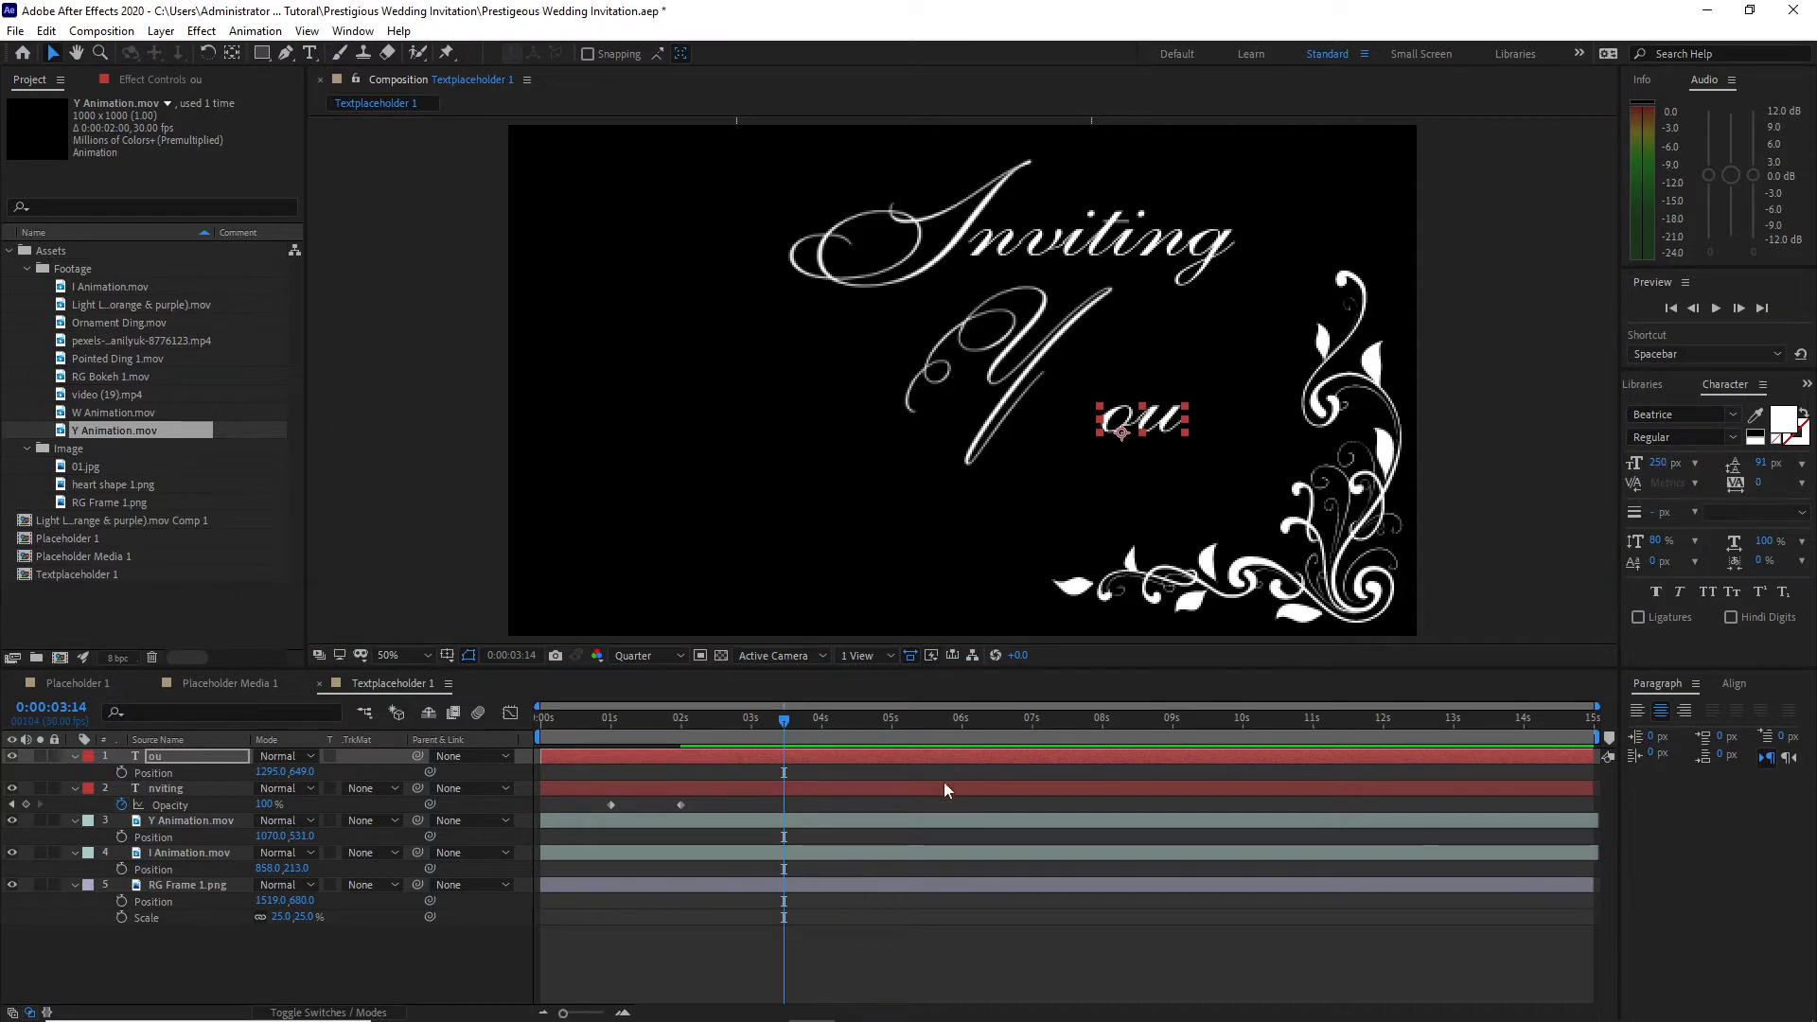
{"action": "left_click_drag", "start_coordinate": [270, 772], "coordinate": [96, 762]}
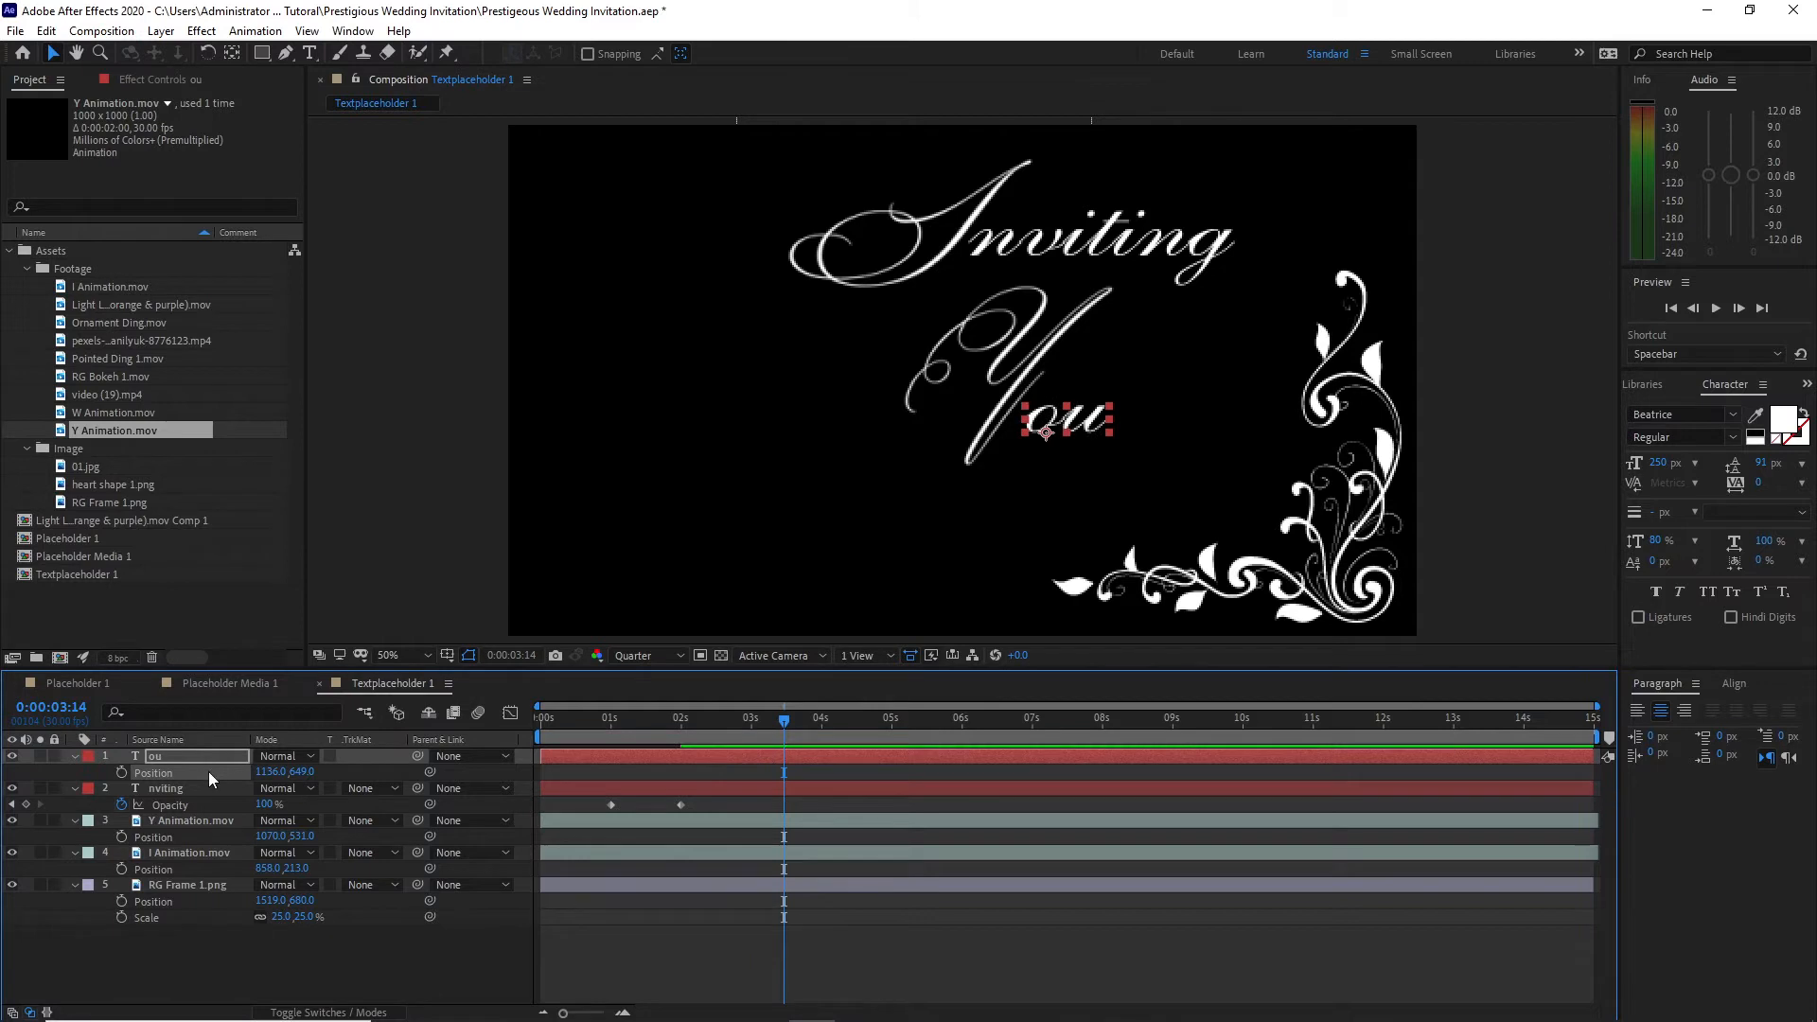
Step: Copy the opacity fade-in onto the "ou" text and shift its keyframes to 0:00:02:00 and 0:00:03:00
{"action": "key", "text": "ctrl+v"}
{"action": "left_click_drag", "start_coordinate": [586, 773], "coordinate": [678, 721]}
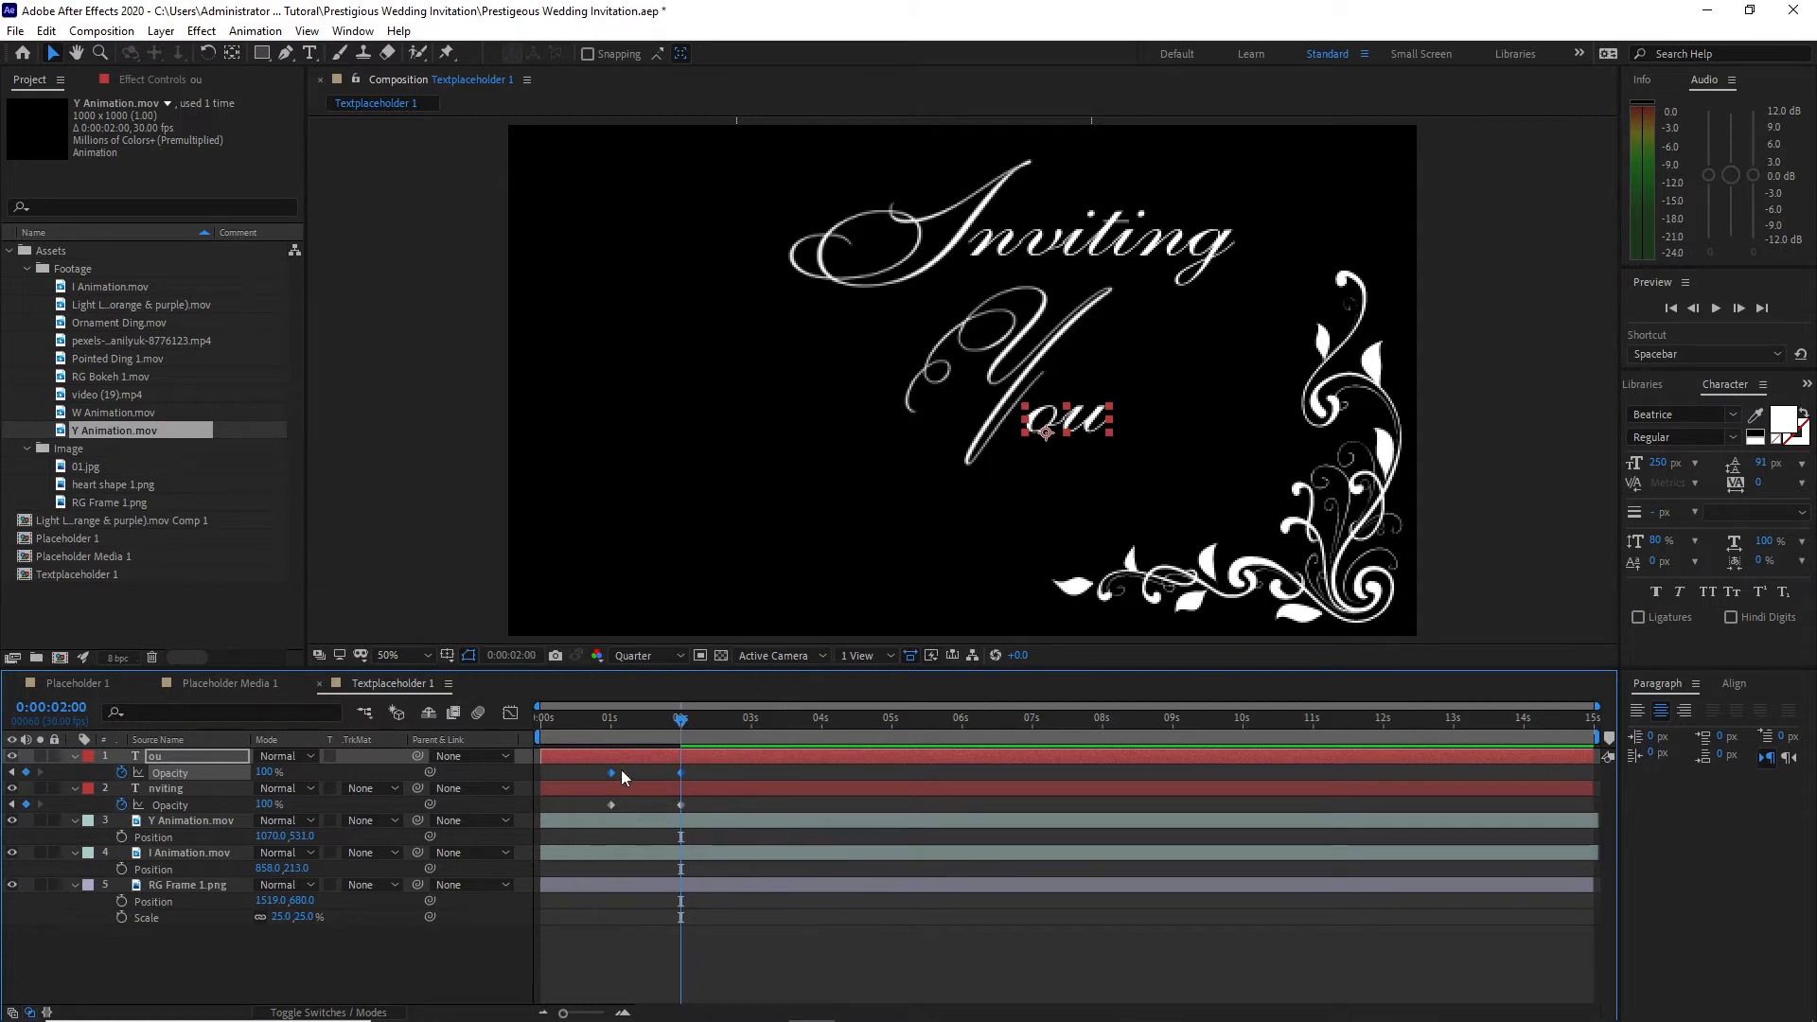
{"action": "left_click_drag", "start_coordinate": [610, 771], "coordinate": [681, 787]}
Step: Duplicate the "ou" text layer and move the copy below it to position 1136, 823
{"action": "left_click", "coordinate": [191, 758]}
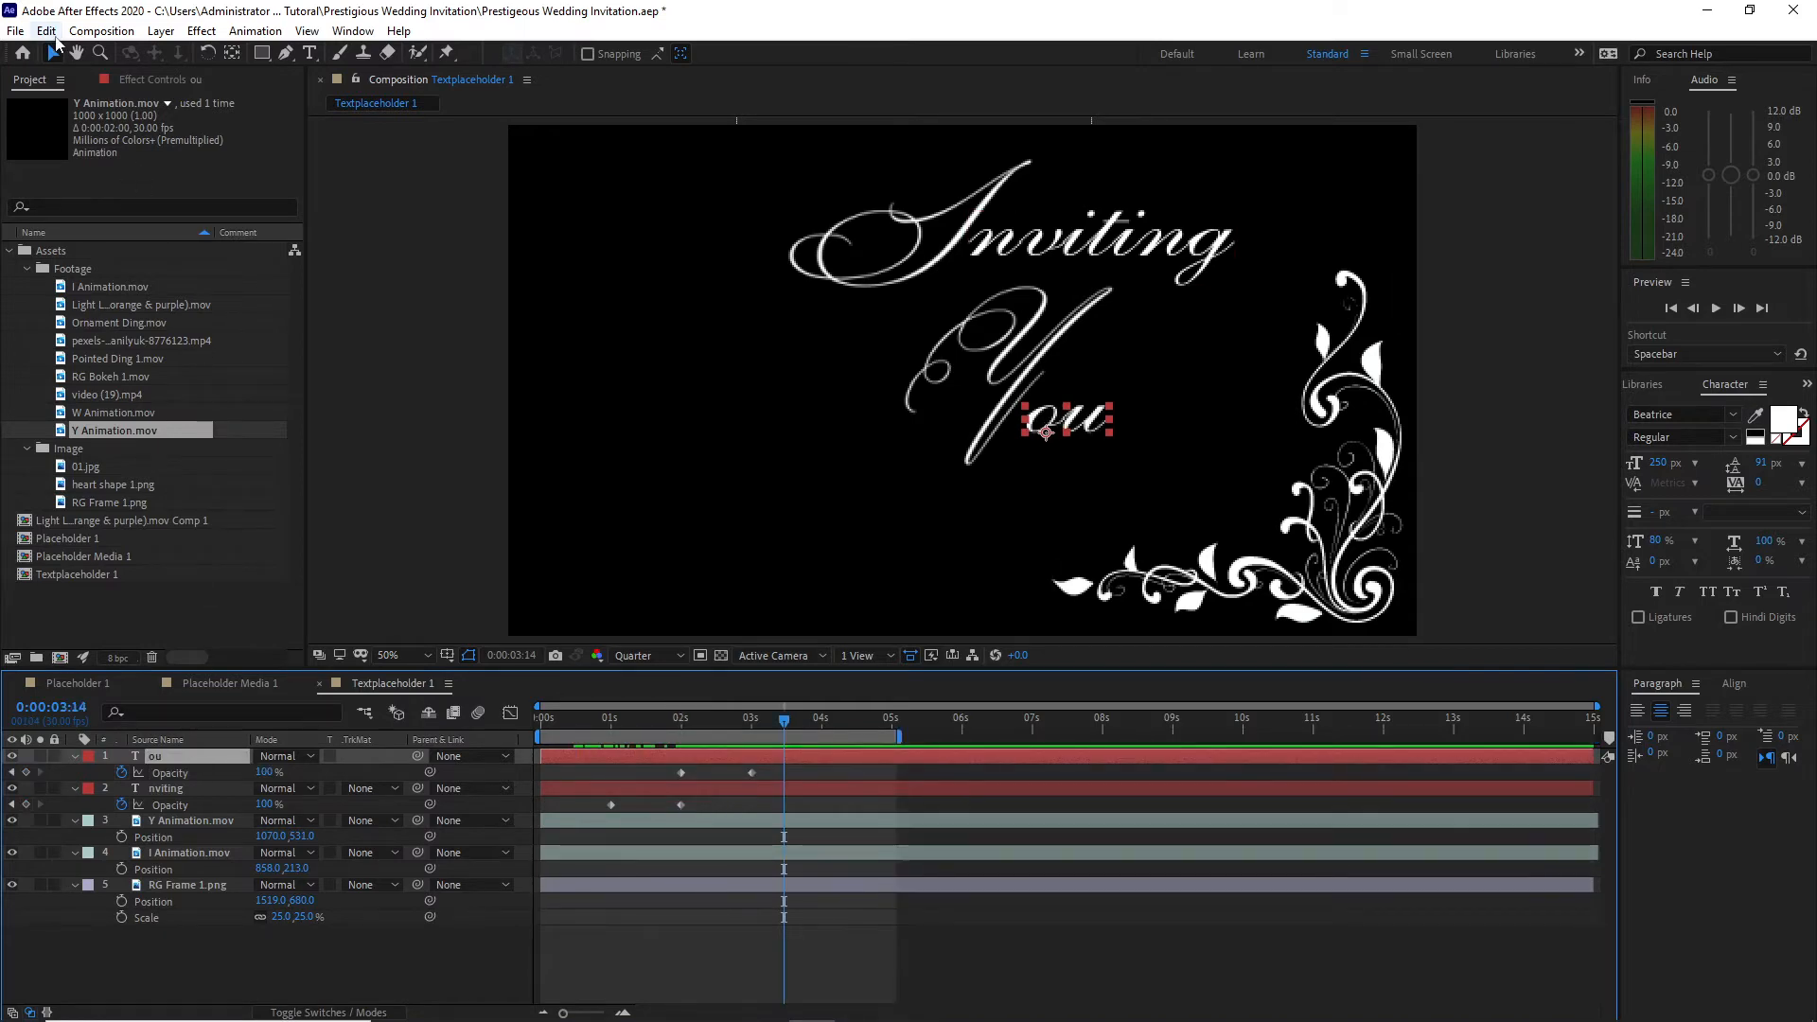
{"action": "left_click", "coordinate": [46, 30]}
{"action": "left_click", "coordinate": [95, 244]}
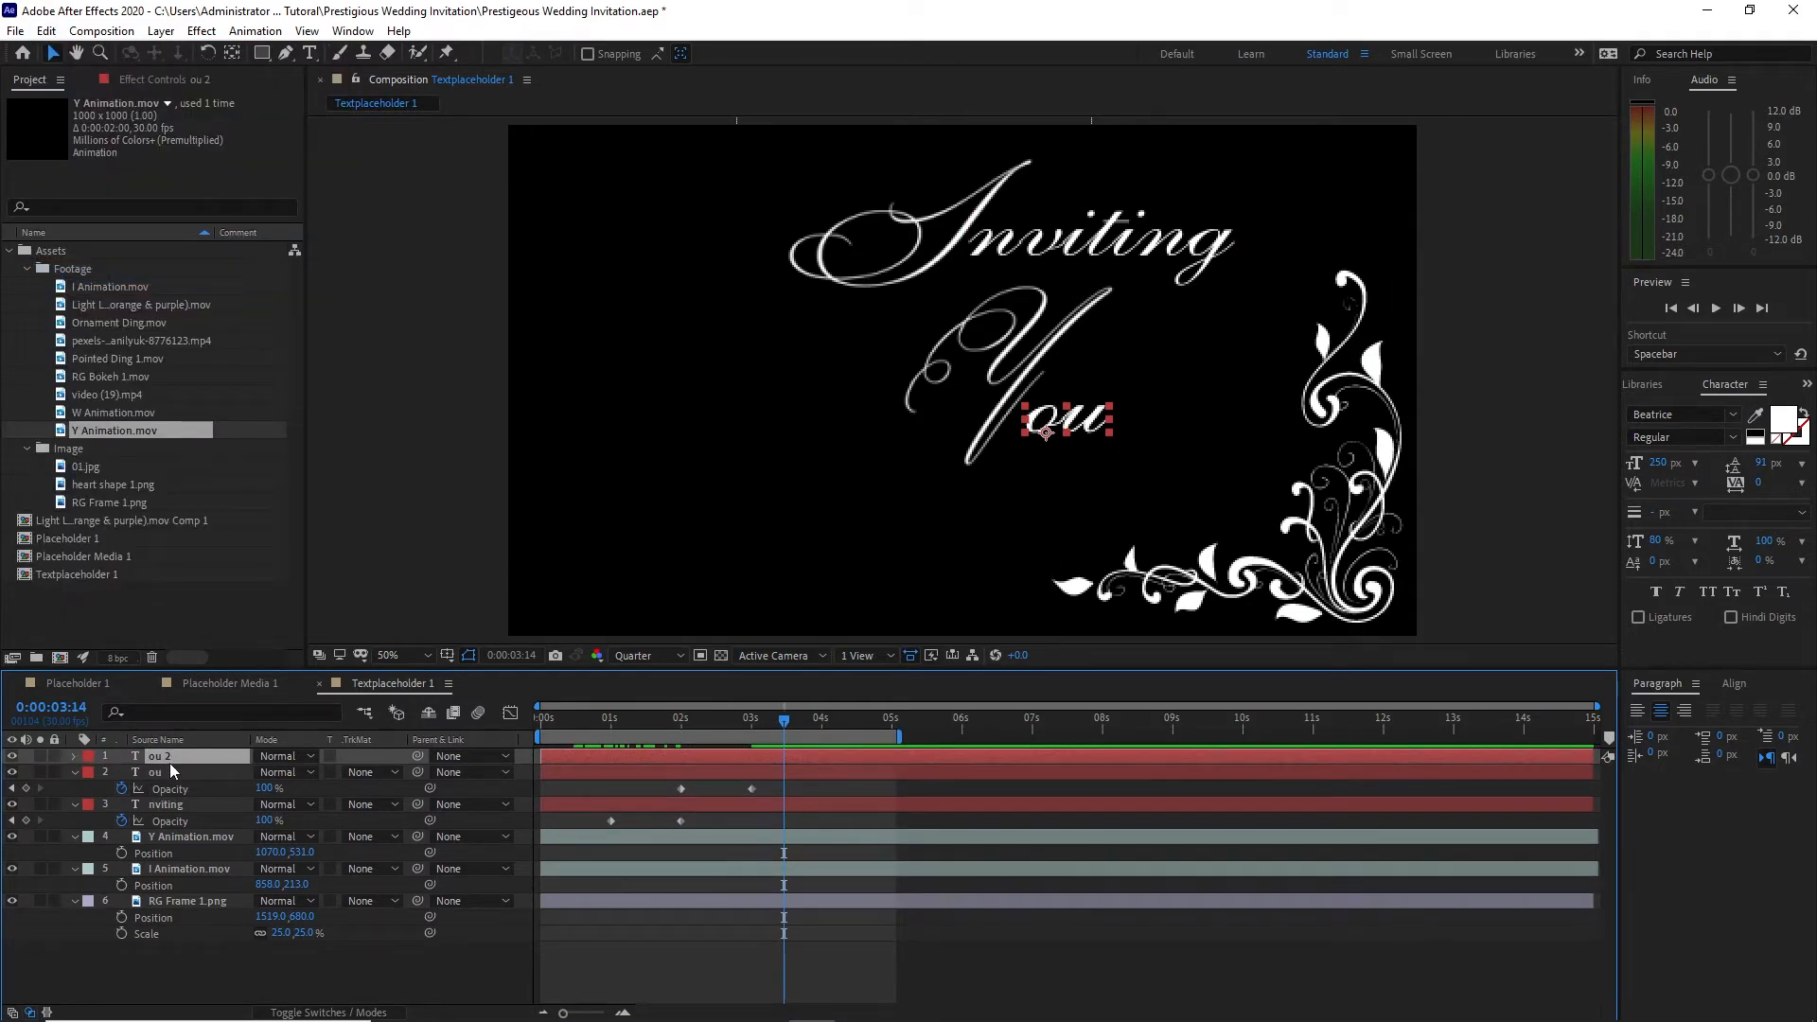
{"action": "key", "text": "p"}
{"action": "left_click_drag", "start_coordinate": [303, 772], "coordinate": [430, 816]}
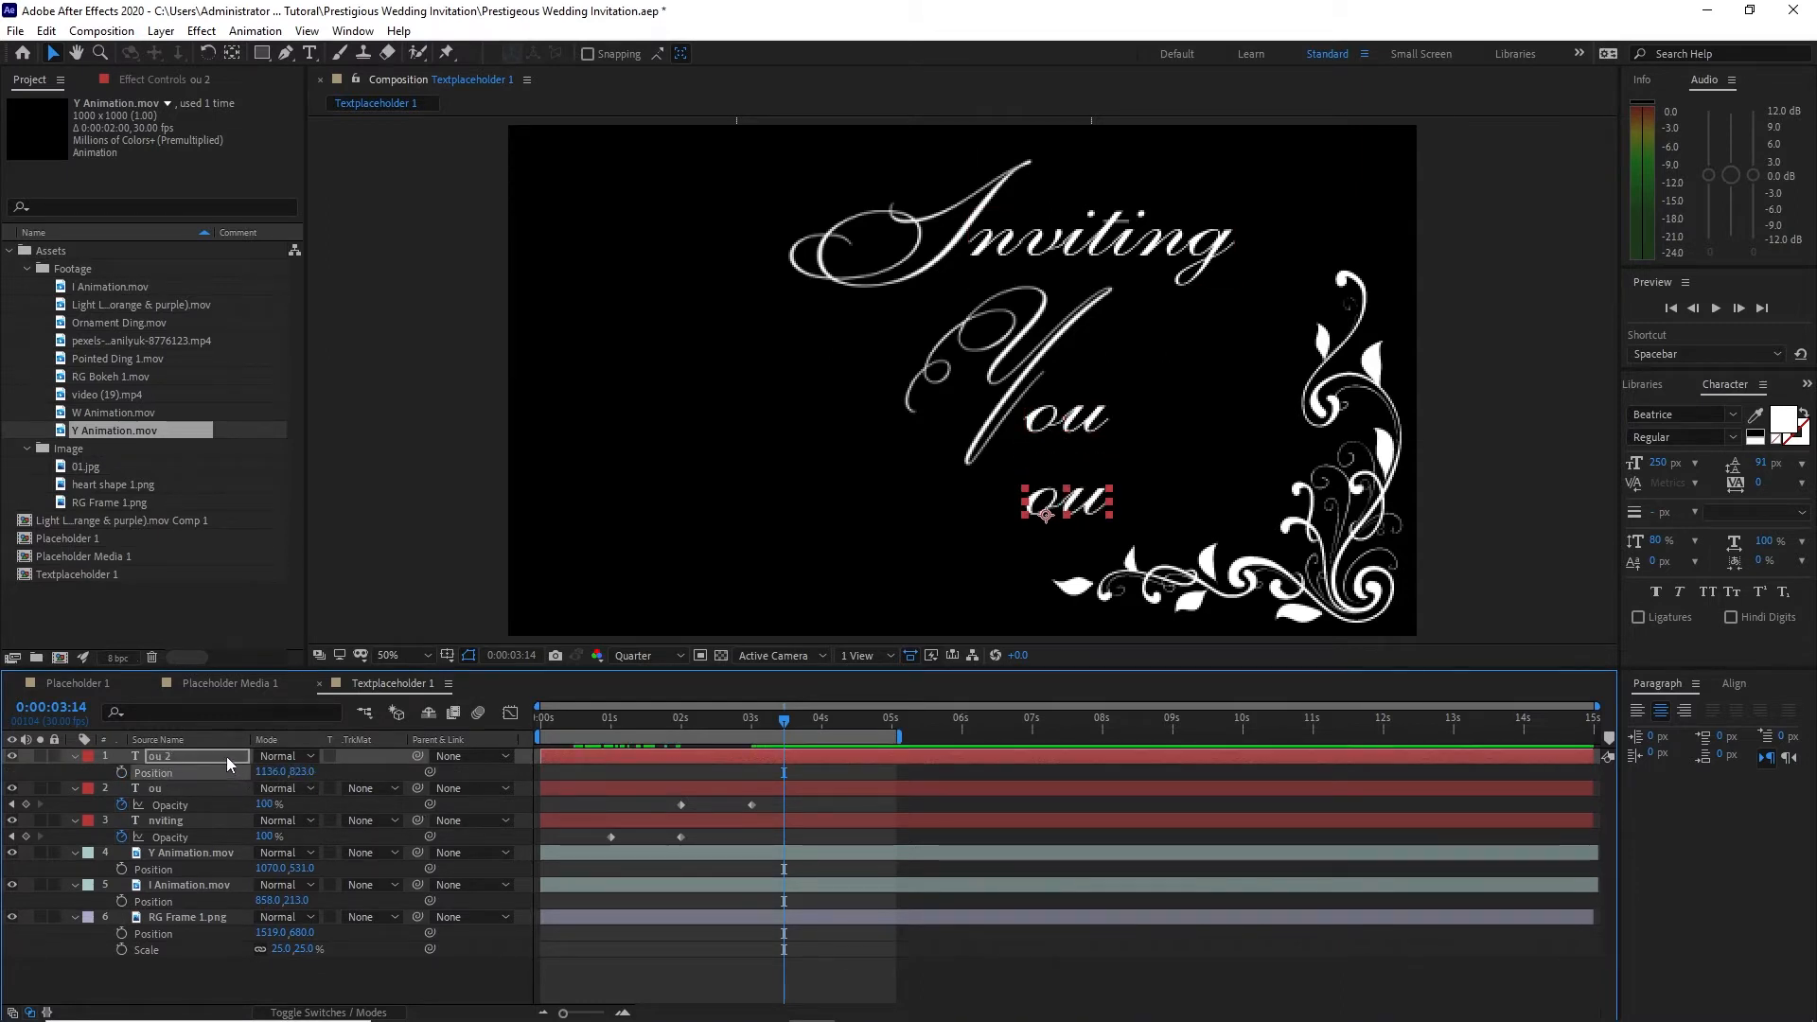
Step: Change the duplicated text to "to our" and shift it sideways to position 1240, 827
{"action": "double_click", "coordinate": [226, 757]}
{"action": "type", "text": "to o"}
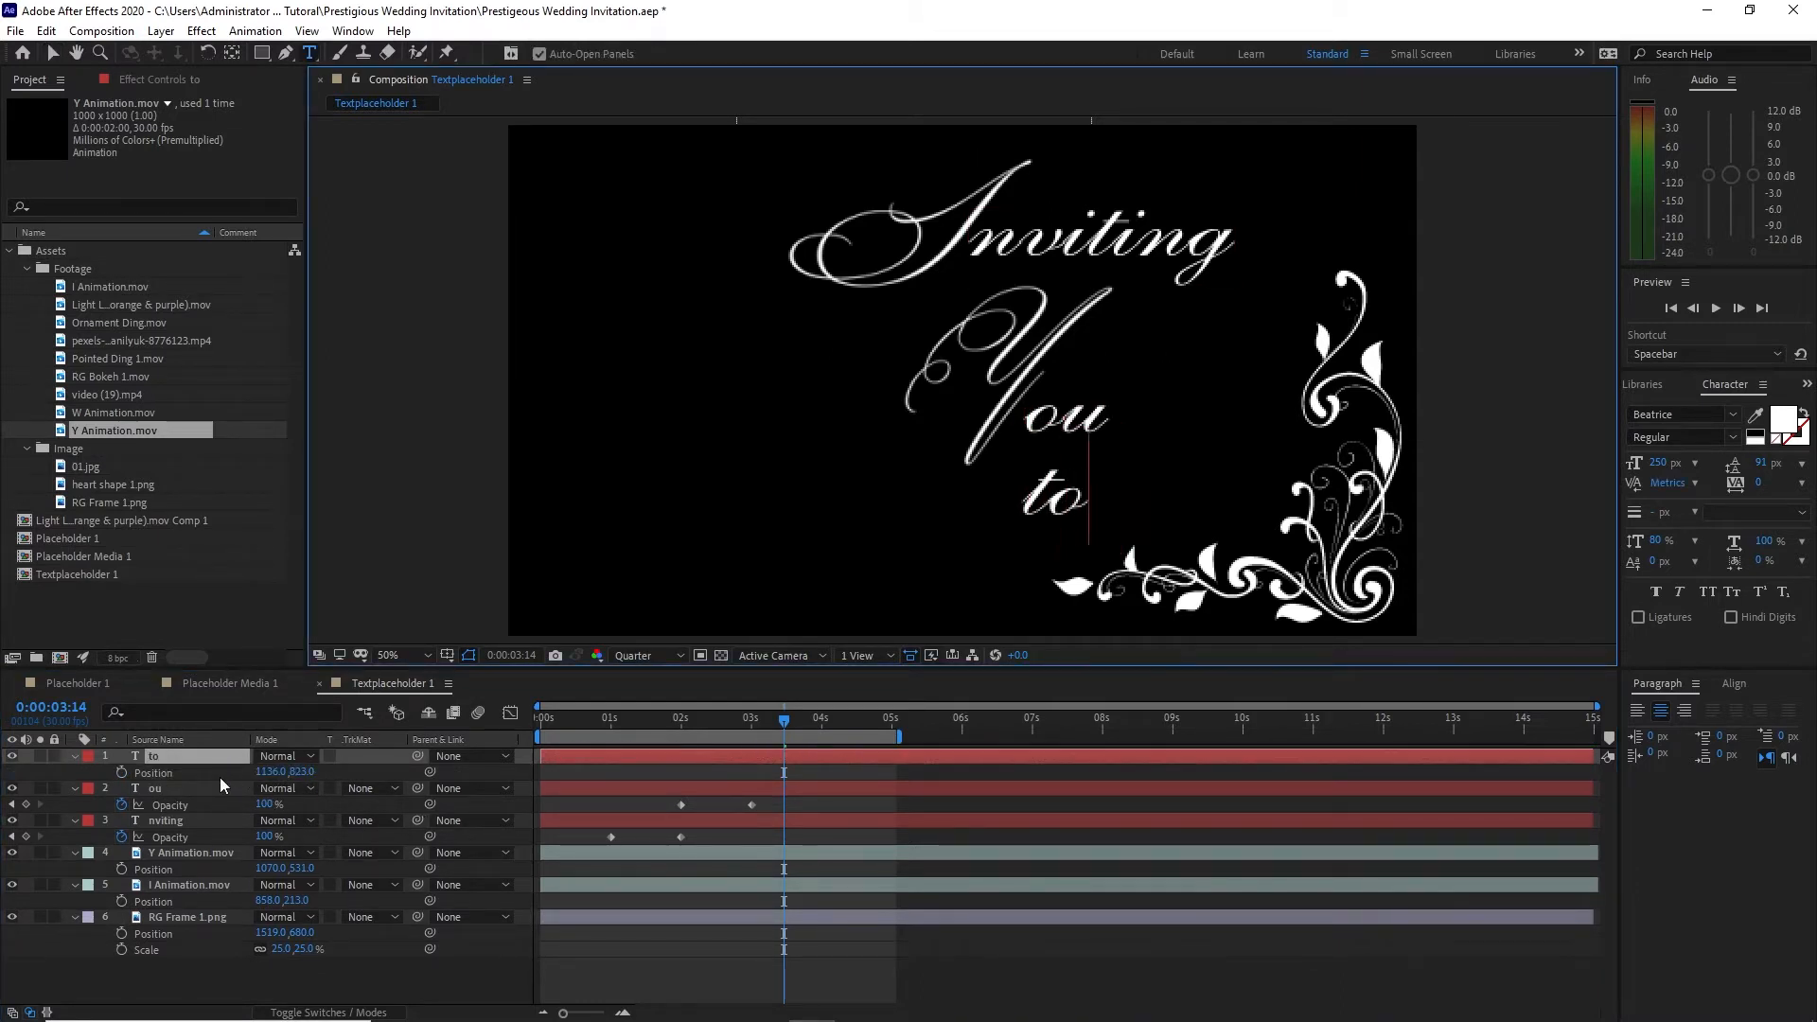
{"action": "type", "text": "ur"}
{"action": "left_click", "coordinate": [52, 53]}
{"action": "left_click_drag", "start_coordinate": [1046, 517], "coordinate": [1100, 518]}
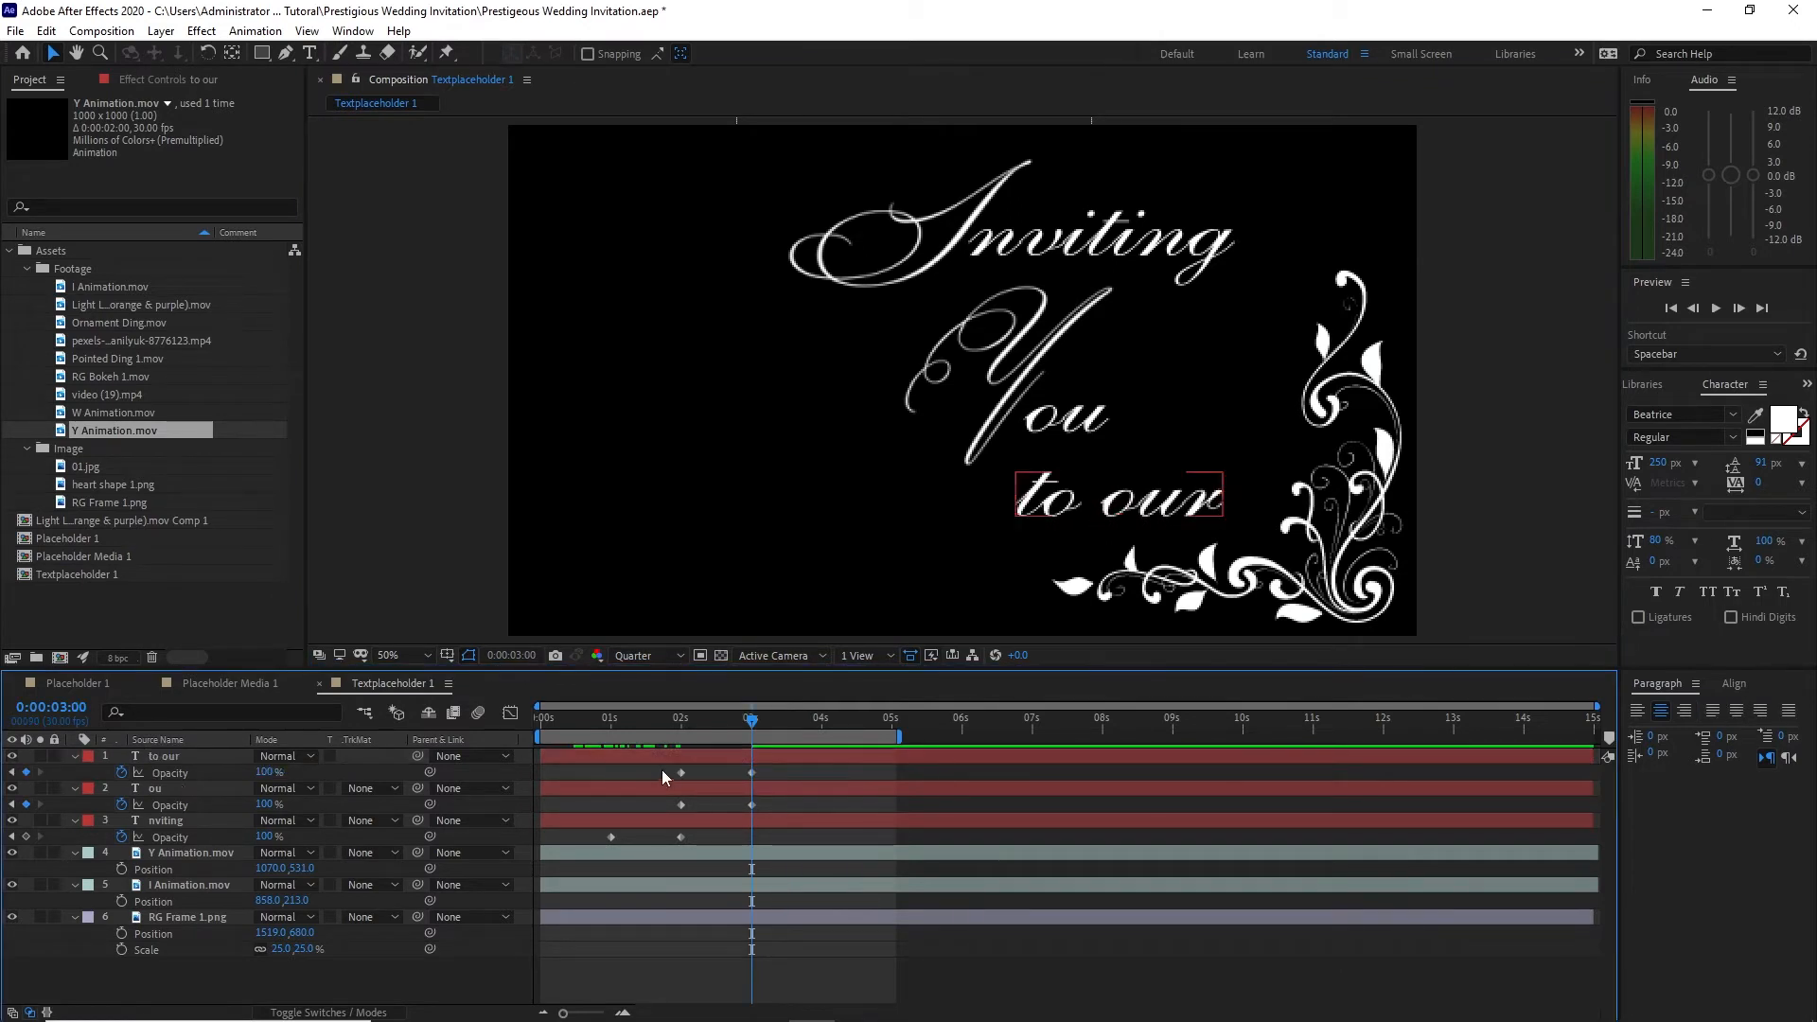
Step: Give the "to our" text the opacity fade-in, with its keyframes at 0:00:03:00 and 0:00:04:00
{"action": "left_click_drag", "start_coordinate": [662, 770], "coordinate": [791, 774]}
{"action": "left_click_drag", "start_coordinate": [678, 774], "coordinate": [735, 780]}
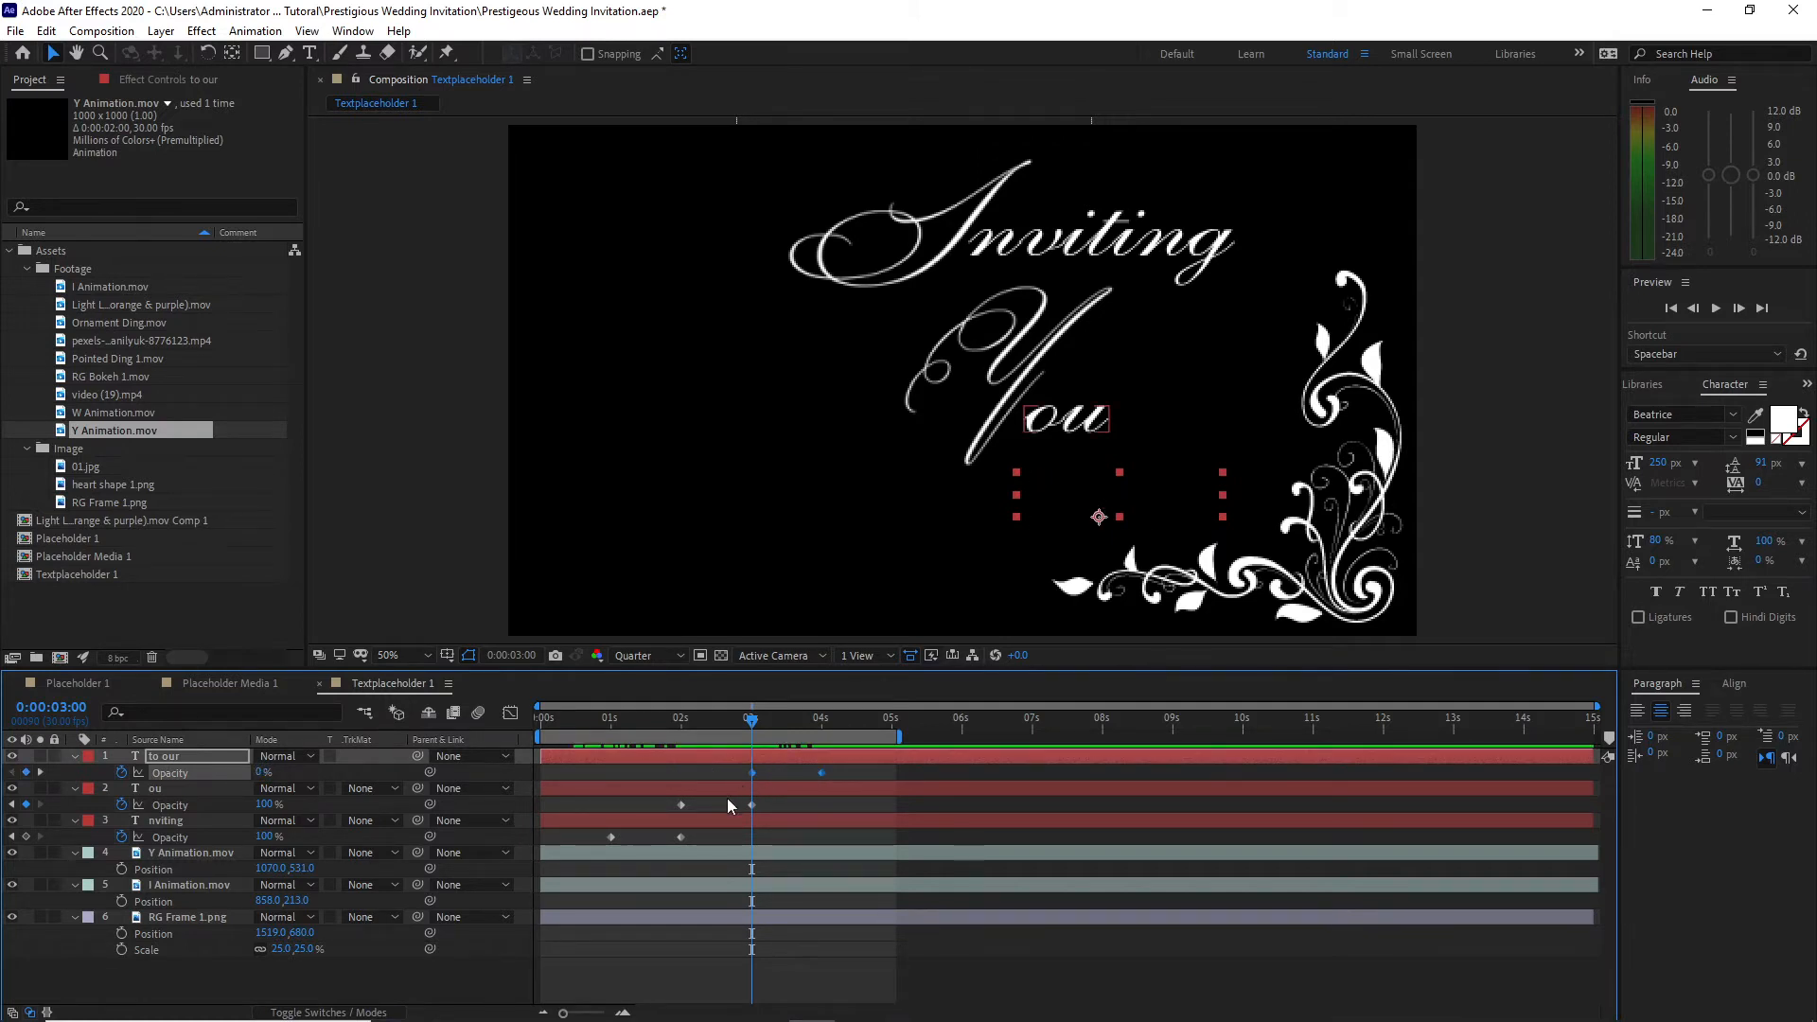
{"action": "key", "text": "k"}
Step: Extend the work area past 11 seconds and fade all six layers from 100% opacity at 0:00:08:00 to 0% at 0:00:09:29
{"action": "left_click_drag", "start_coordinate": [219, 984], "coordinate": [185, 763]}
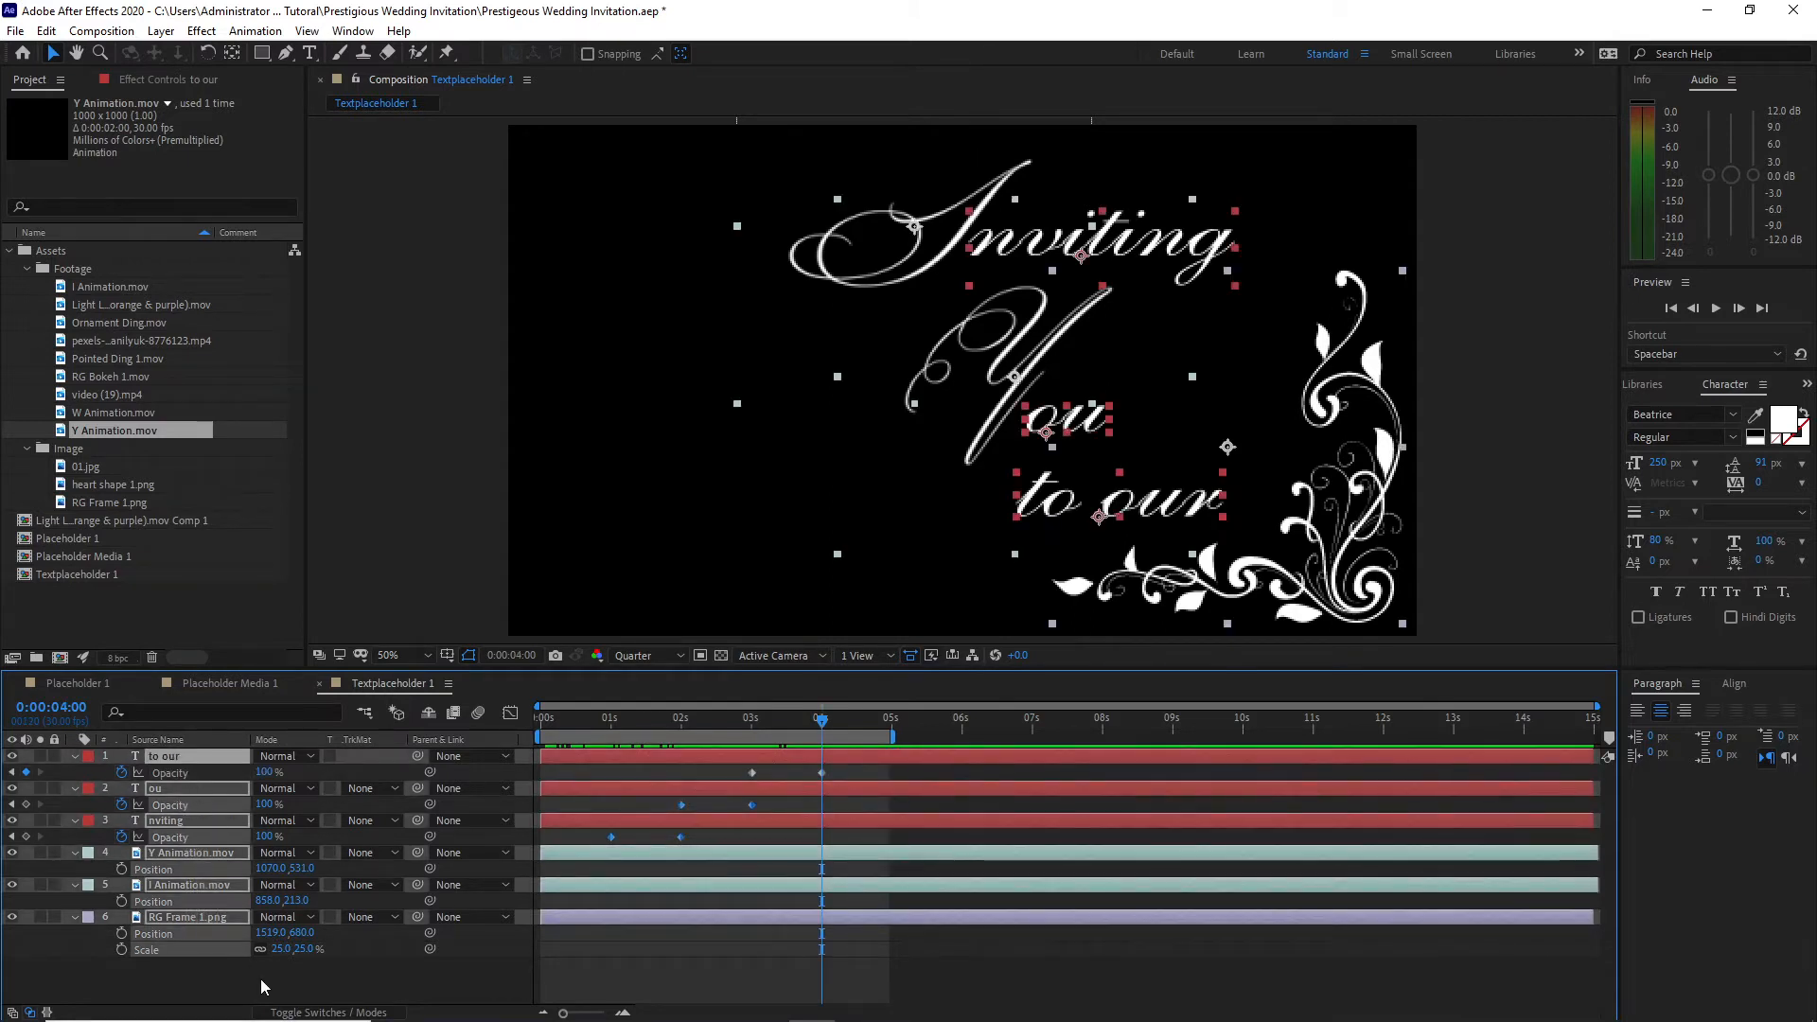
{"action": "key", "text": "t"}
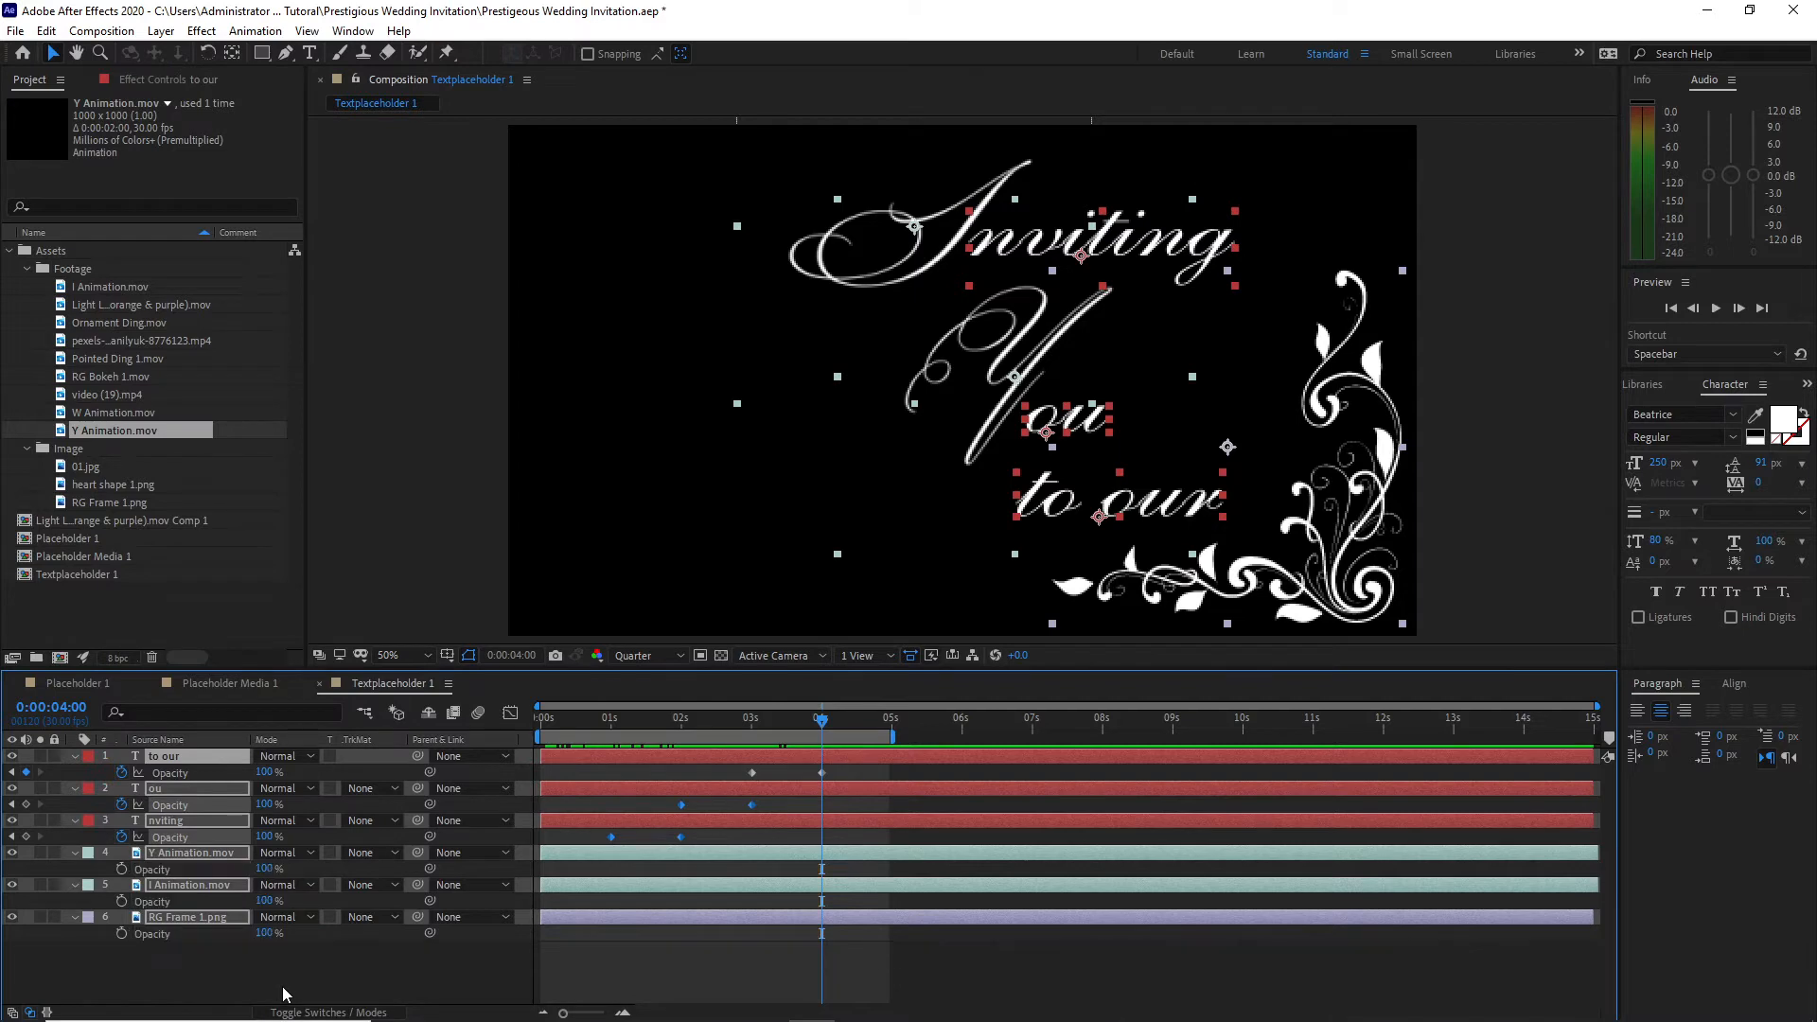
{"action": "left_click_drag", "start_coordinate": [897, 737], "coordinate": [1105, 719]}
{"action": "left_click", "coordinate": [1694, 309]}
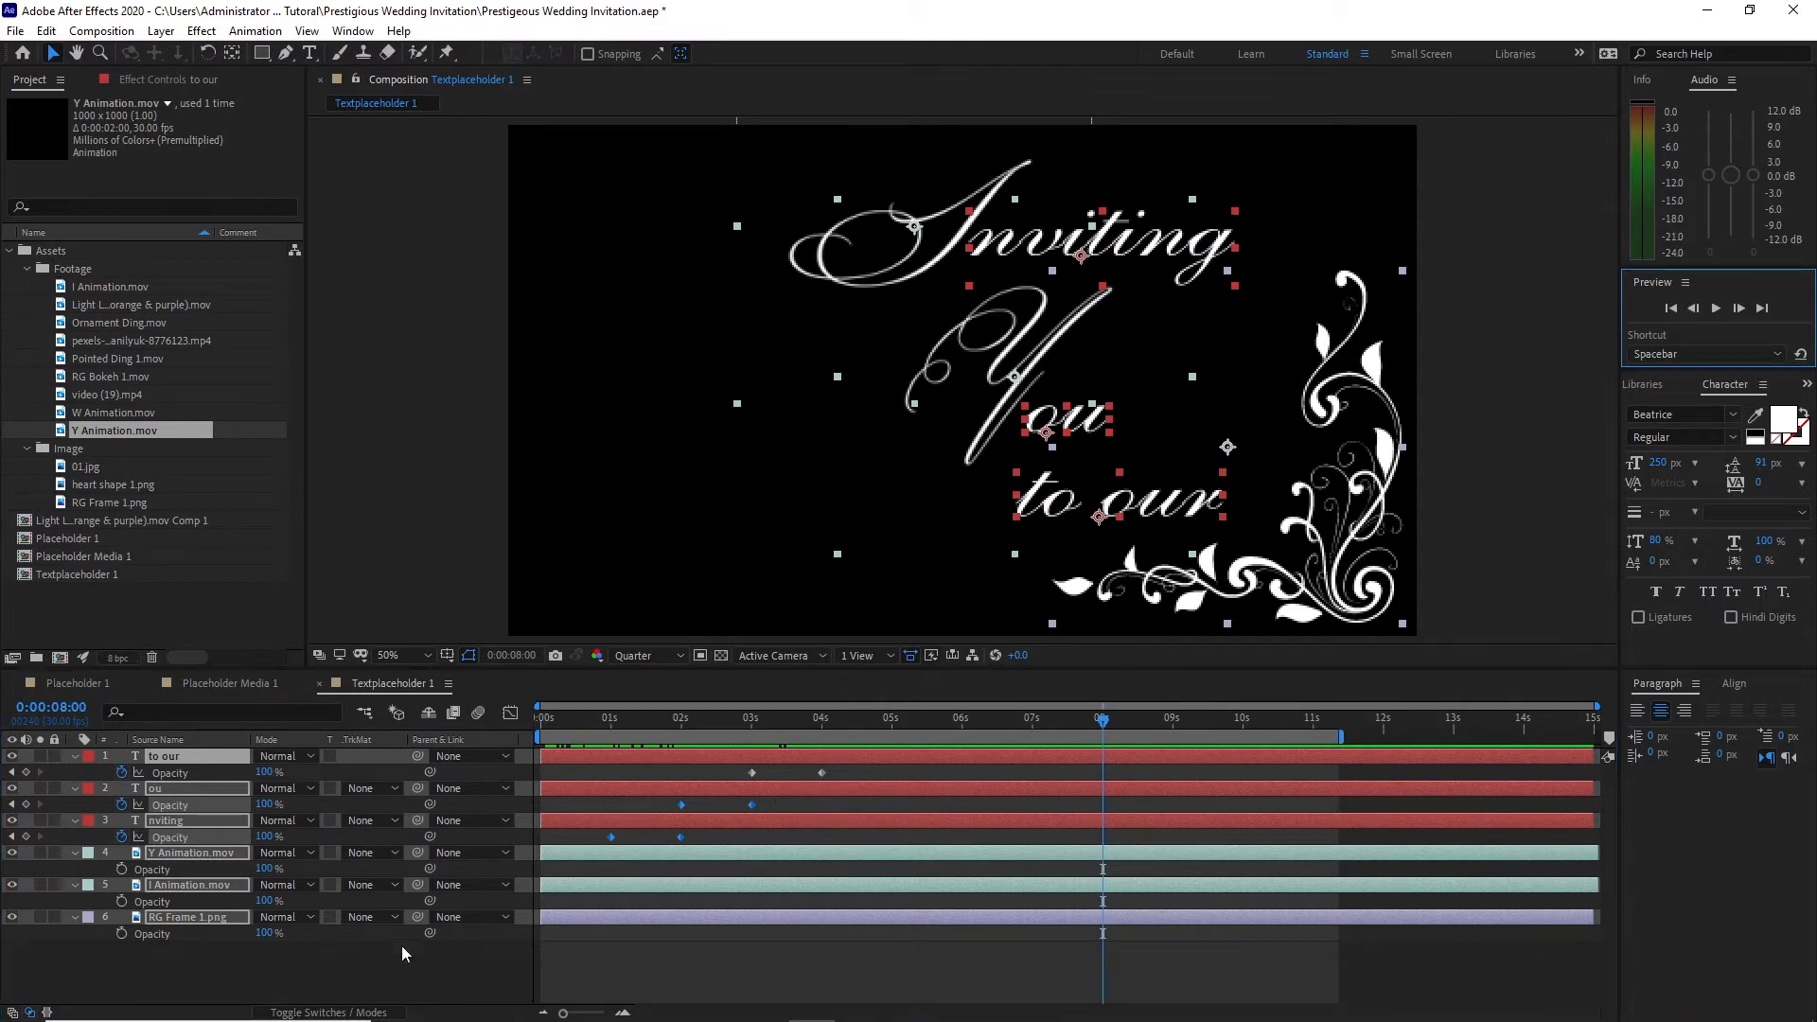
{"action": "left_click", "coordinate": [121, 901]}
{"action": "left_click_drag", "start_coordinate": [1104, 723], "coordinate": [1241, 725]}
{"action": "left_click_drag", "start_coordinate": [265, 772], "coordinate": [117, 763]}
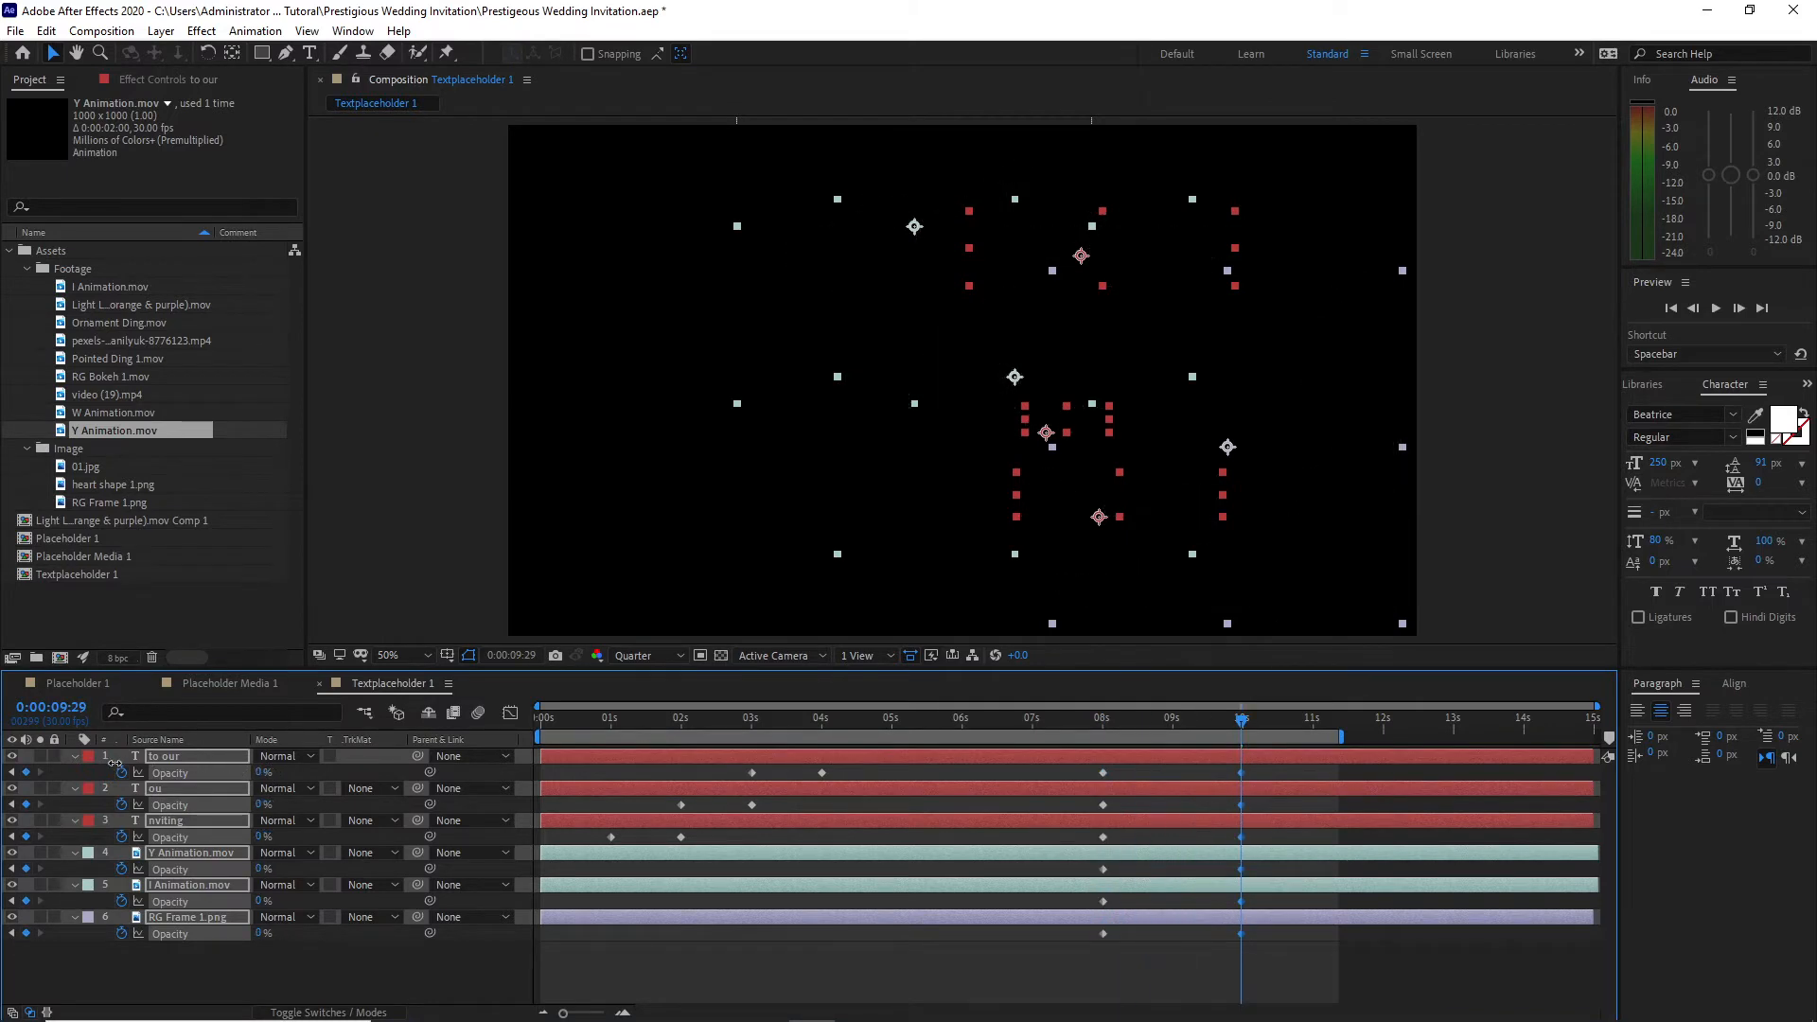
Step: Apply Easy Ease to all opacity keyframes of the six layers and view the frame at 0:00:05:23
{"action": "left_click_drag", "start_coordinate": [580, 770], "coordinate": [1279, 947]}
{"action": "key", "text": "F9"}
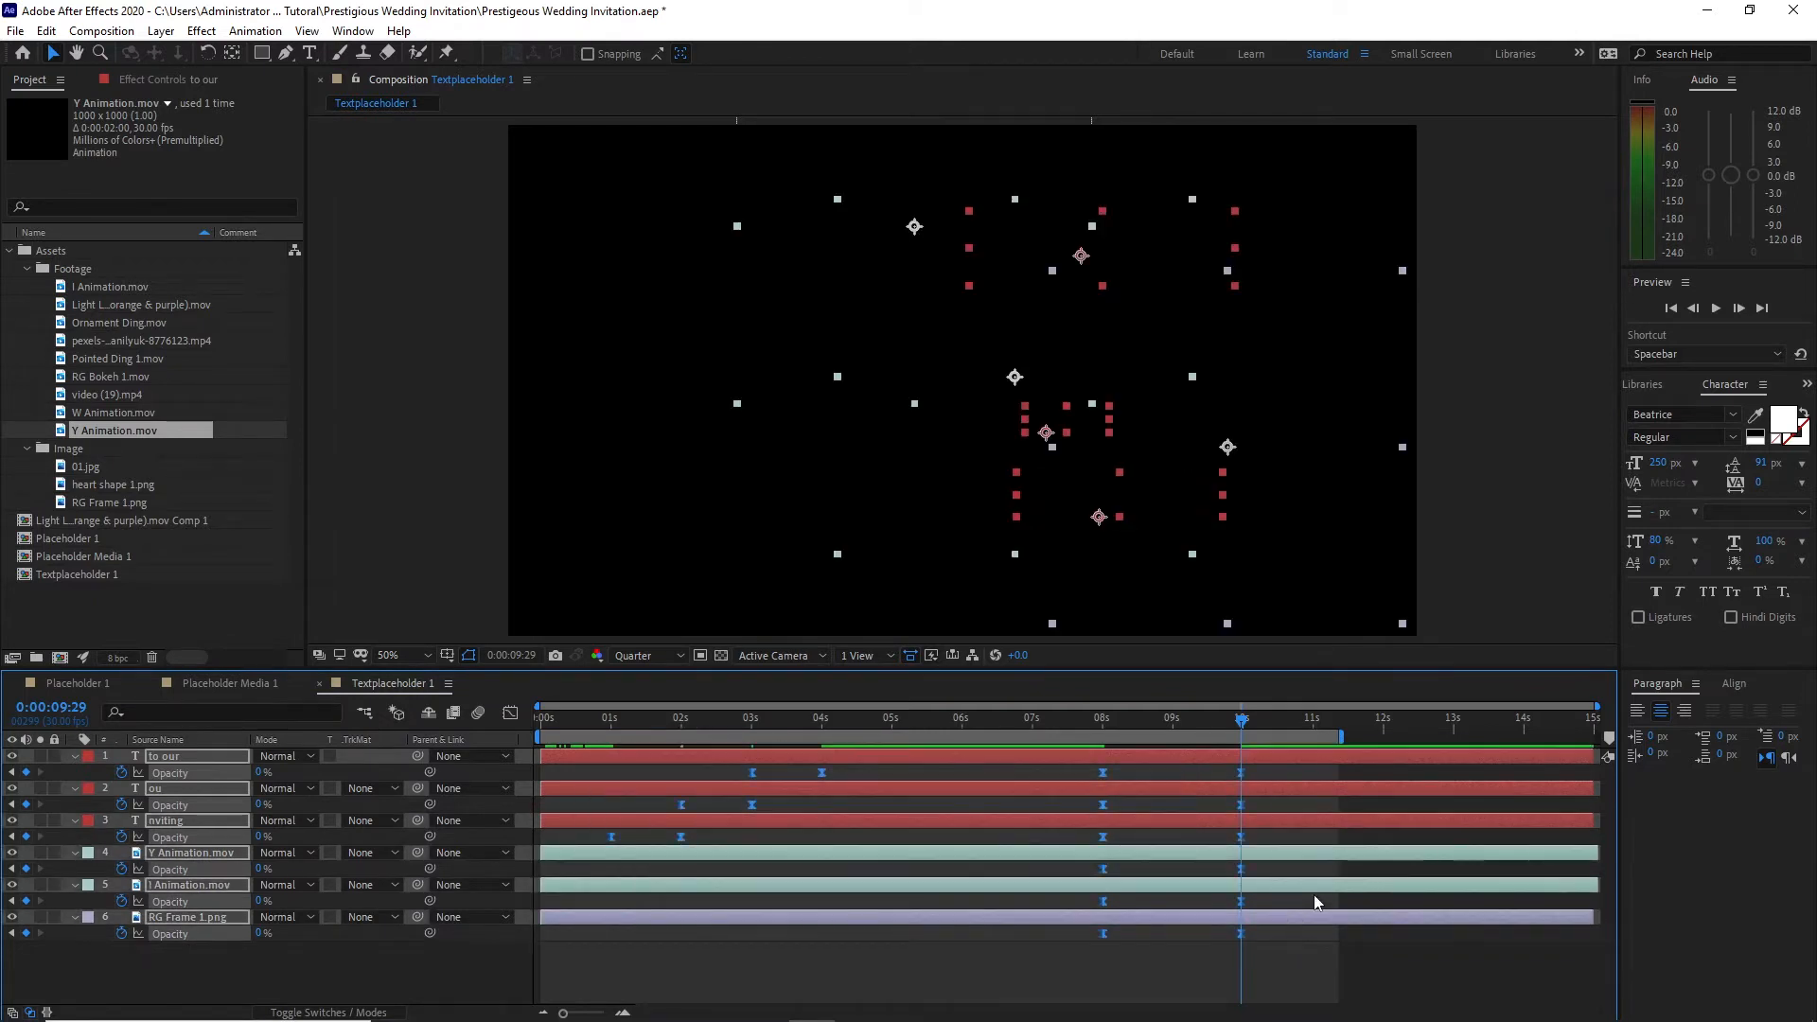
{"action": "left_click", "coordinate": [1313, 896]}
{"action": "left_click", "coordinate": [946, 725]}
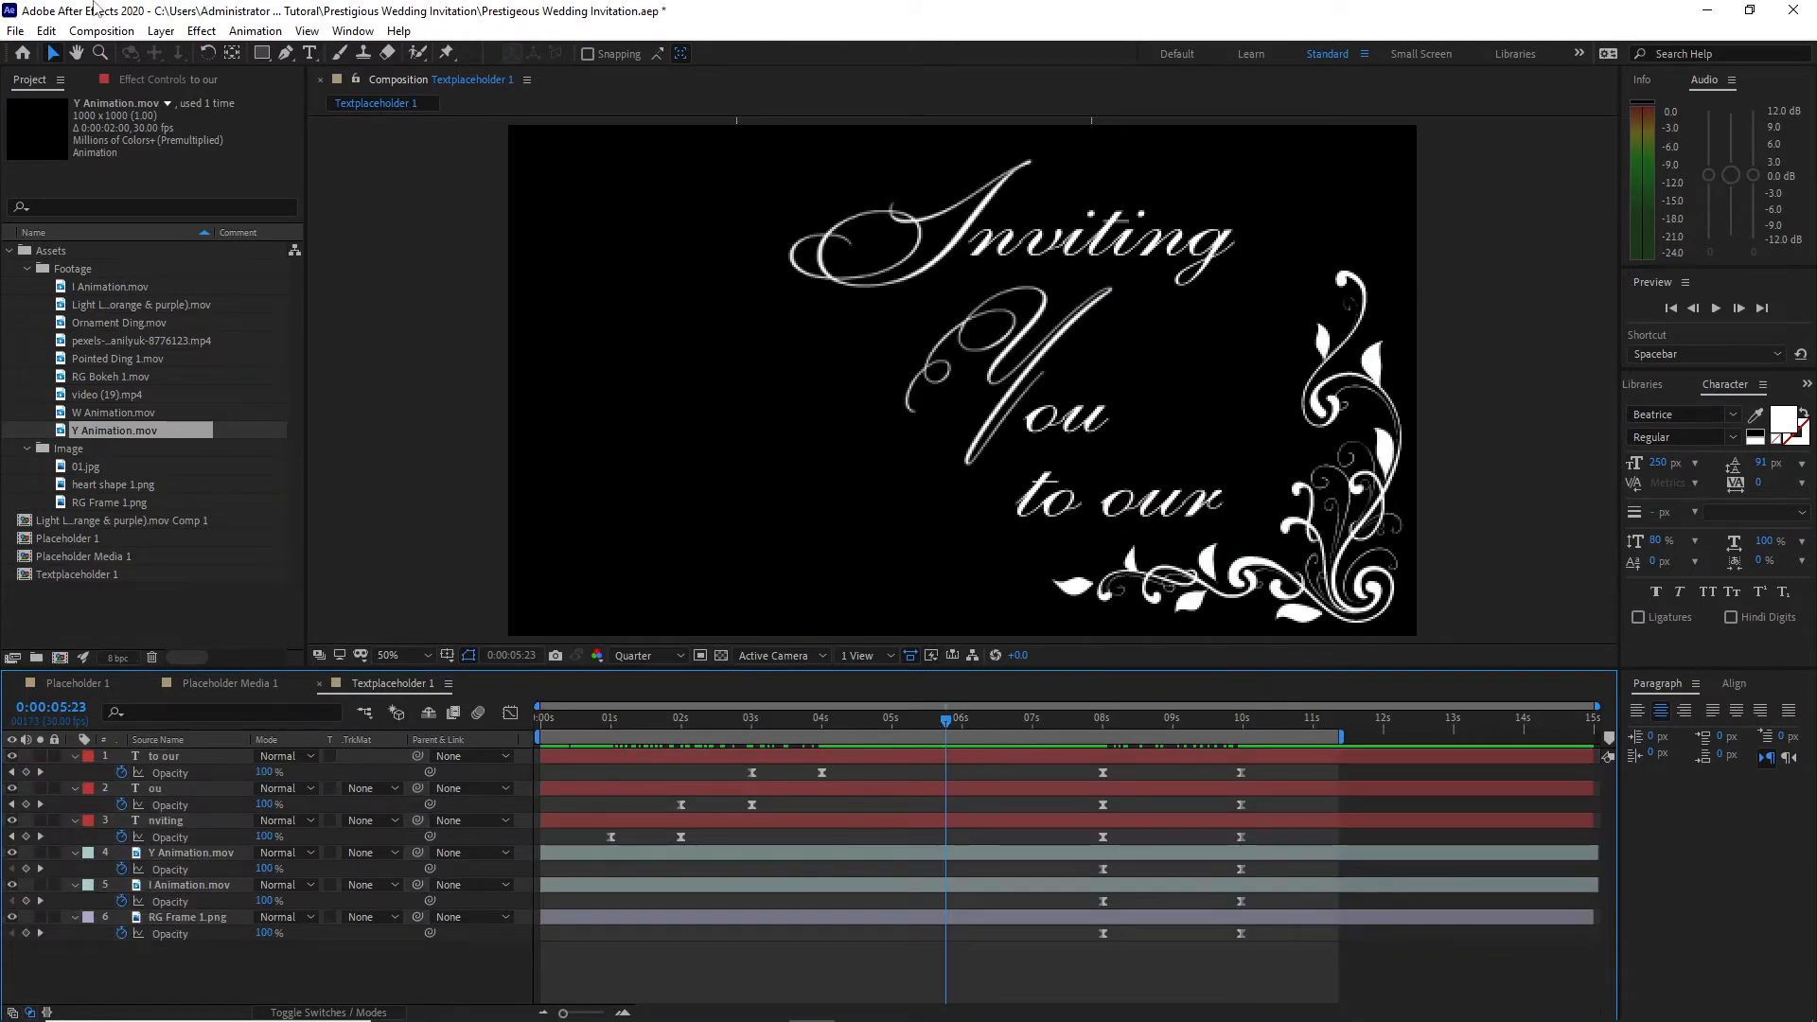
Step: Create a 1920 x 1080, 30 fps, 15-second composition named Reflection and move it out of the Footage folder
{"action": "left_click", "coordinate": [101, 31]}
{"action": "left_click", "coordinate": [123, 53]}
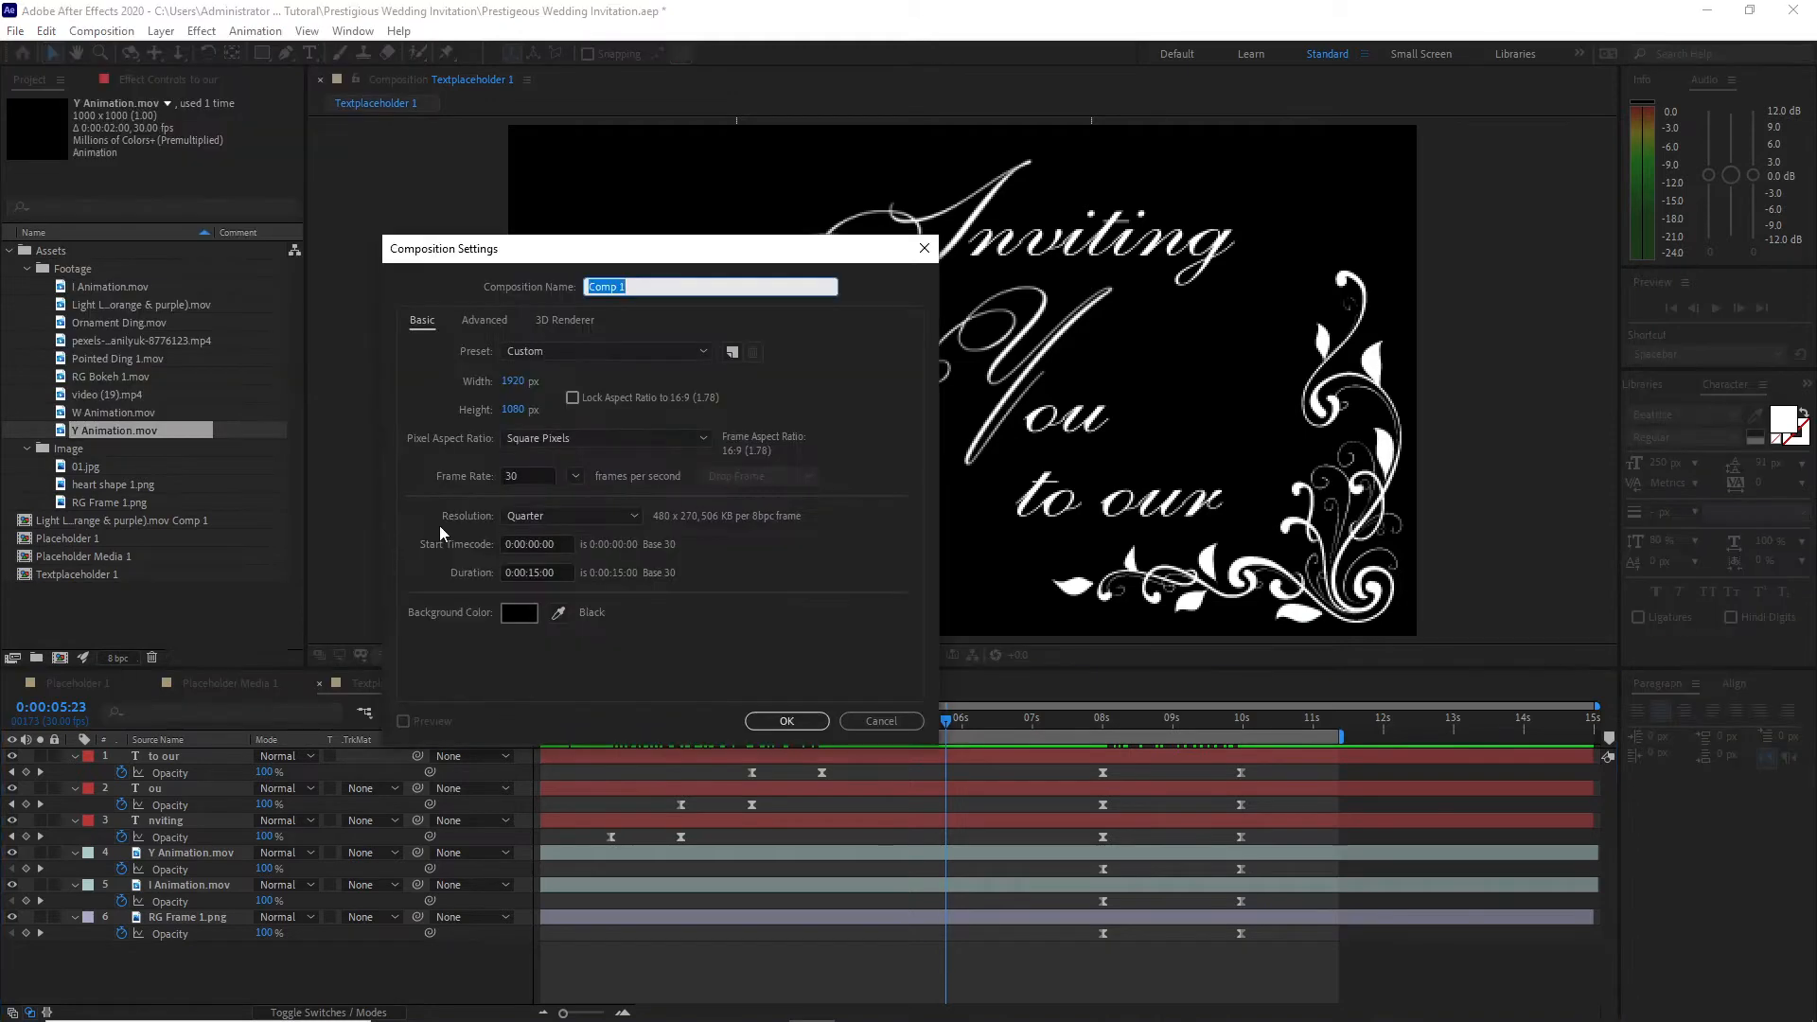
{"action": "type", "text": "Reflection"}
{"action": "left_click", "coordinate": [787, 722]}
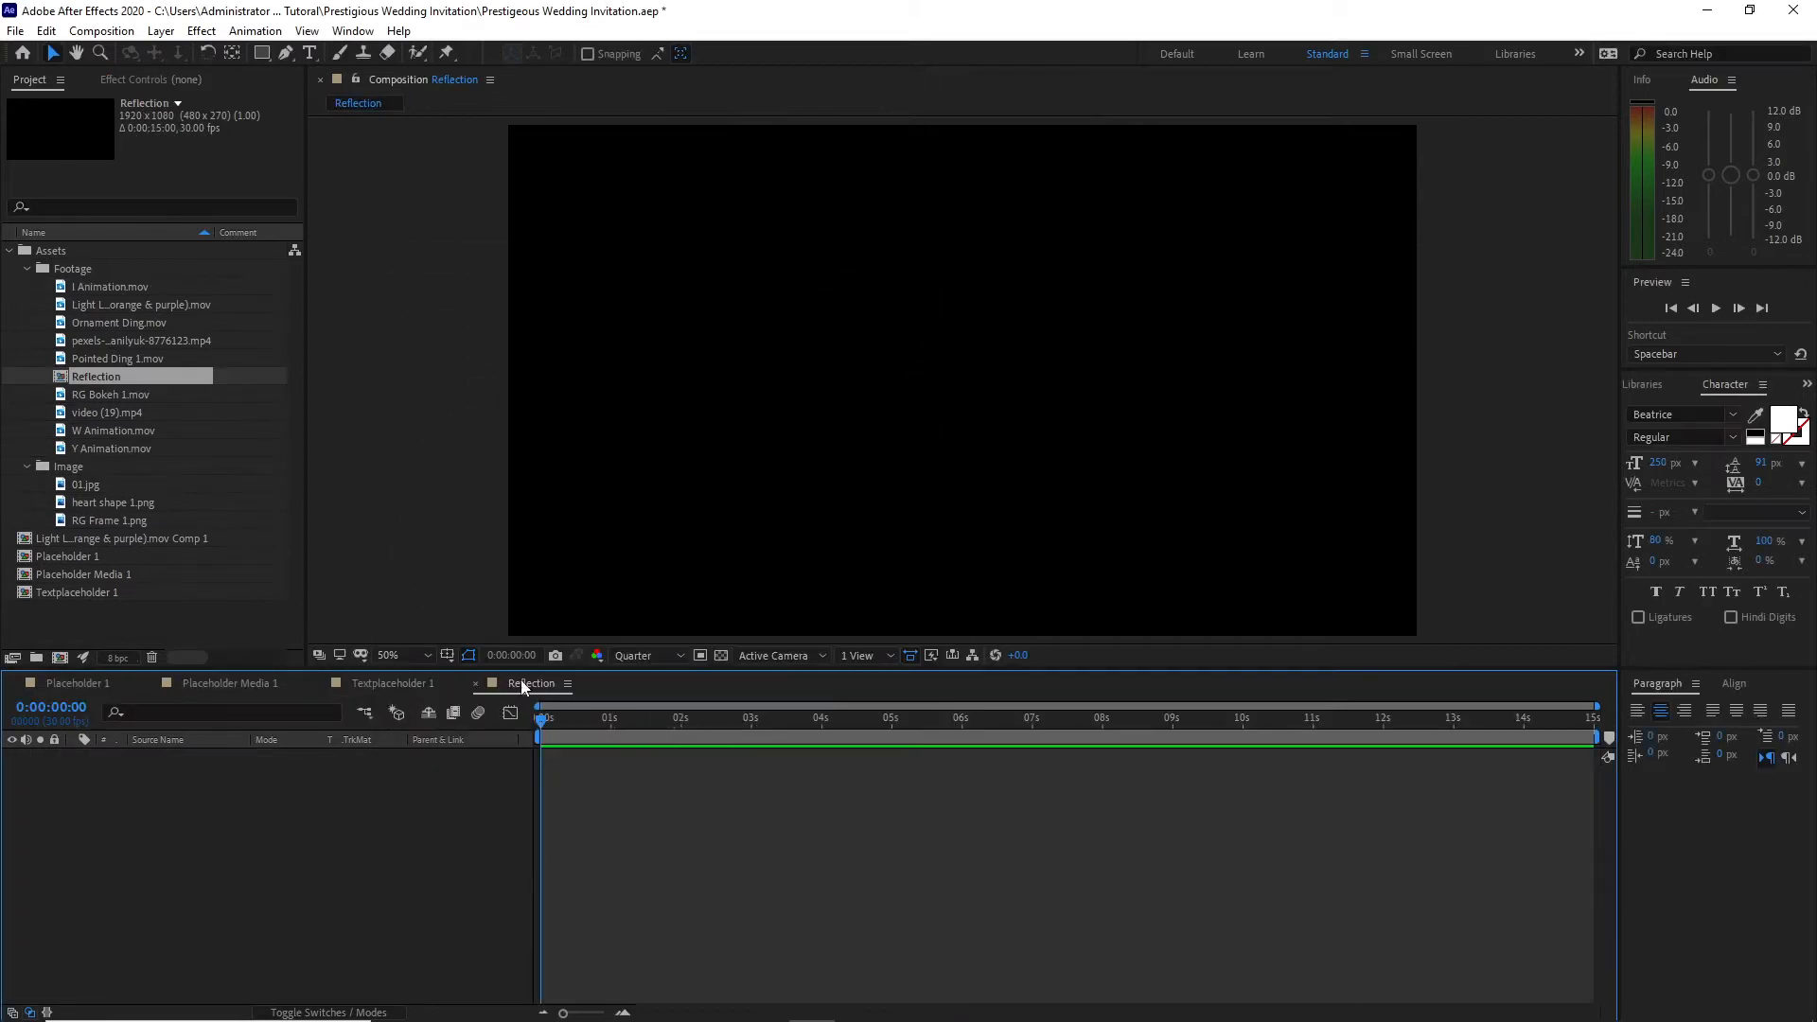
{"action": "left_click_drag", "start_coordinate": [136, 381], "coordinate": [173, 617]}
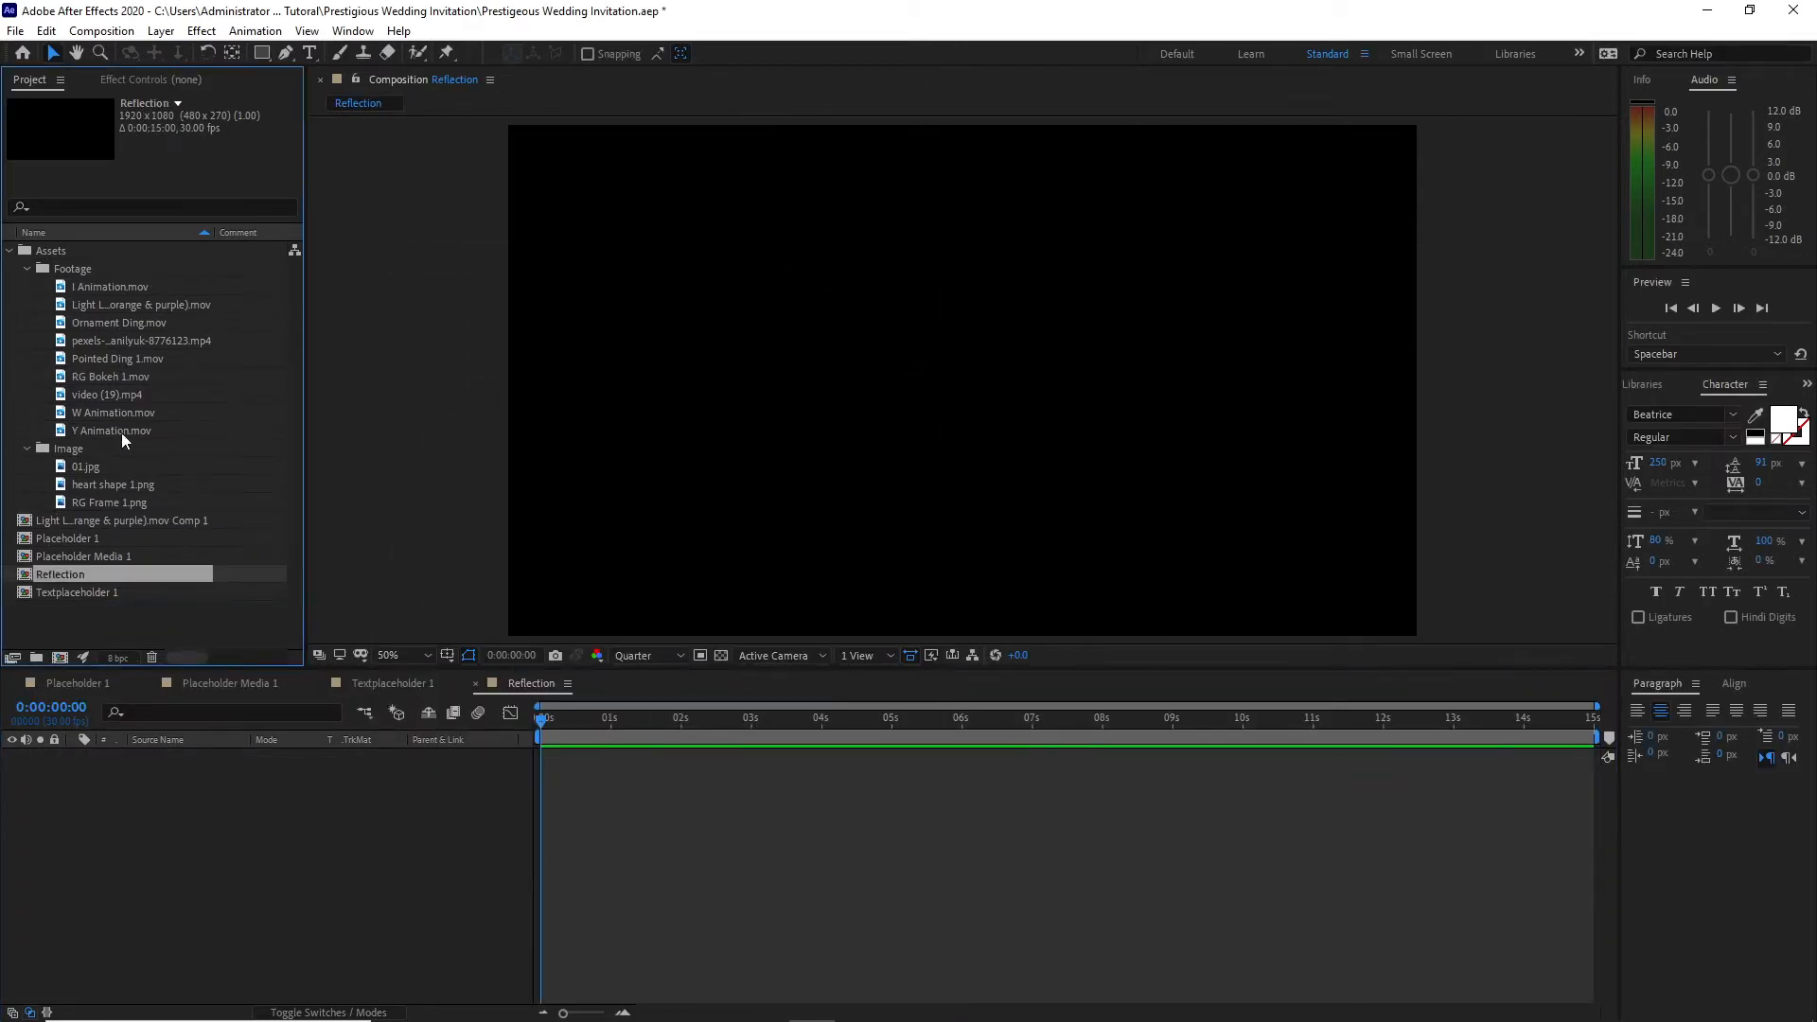
Step: Add 01.jpg to the Reflection composition and scale it to 50%
{"action": "left_click_drag", "start_coordinate": [108, 463], "coordinate": [205, 834]}
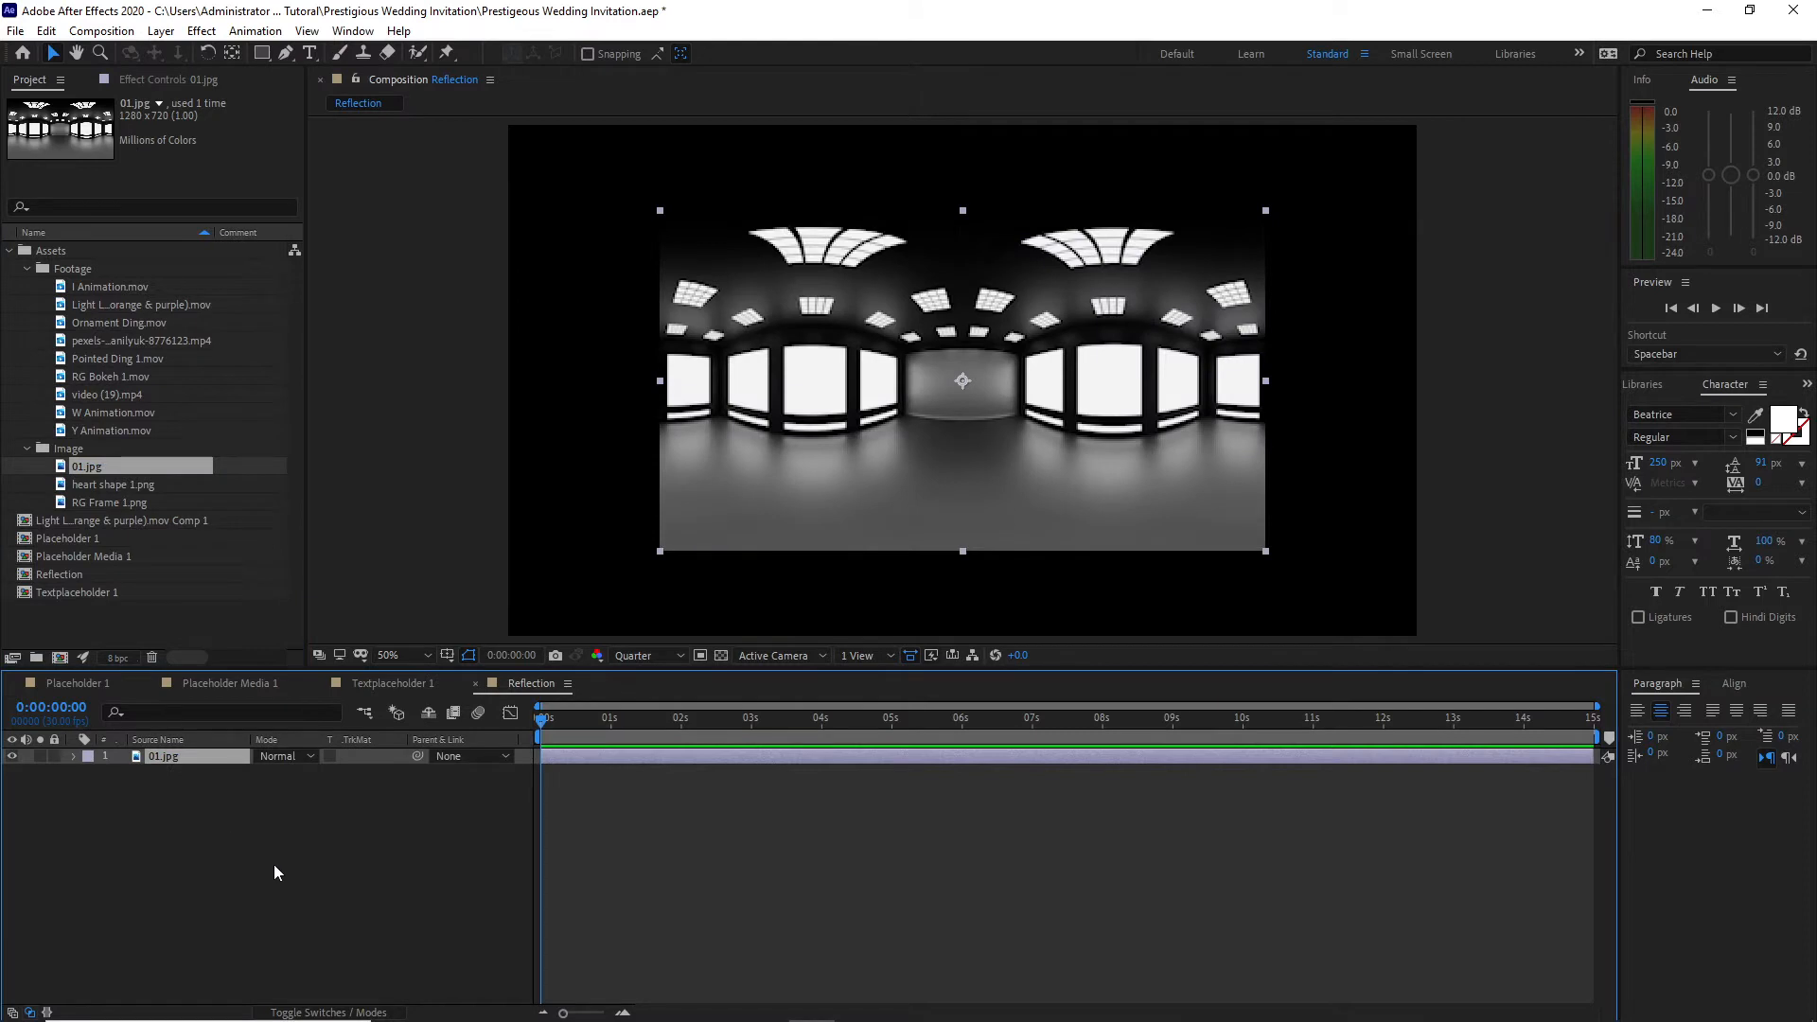
{"action": "key", "text": "s"}
{"action": "left_click", "coordinate": [285, 772]}
{"action": "type", "text": "50"}
{"action": "key", "text": "Return"}
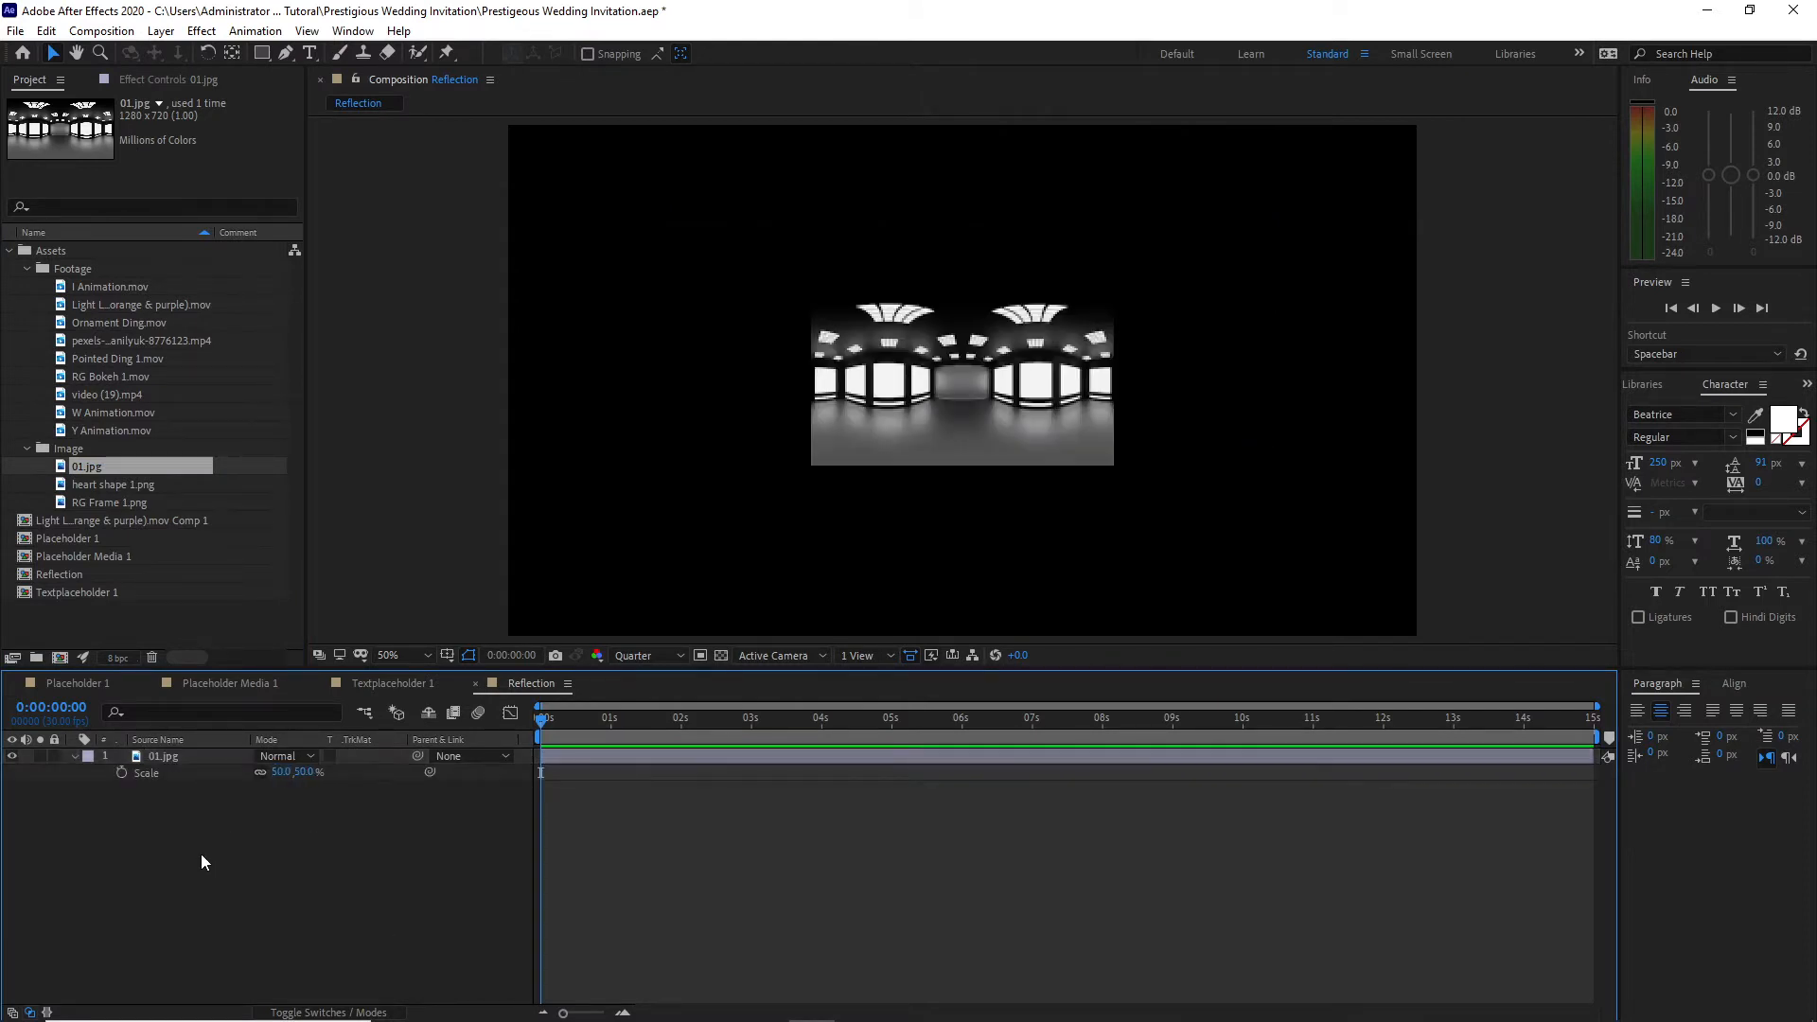
Step: Apply the Motion Tile effect to 01.jpg with output width and output height both set to 1000
{"action": "left_click", "coordinate": [198, 757]}
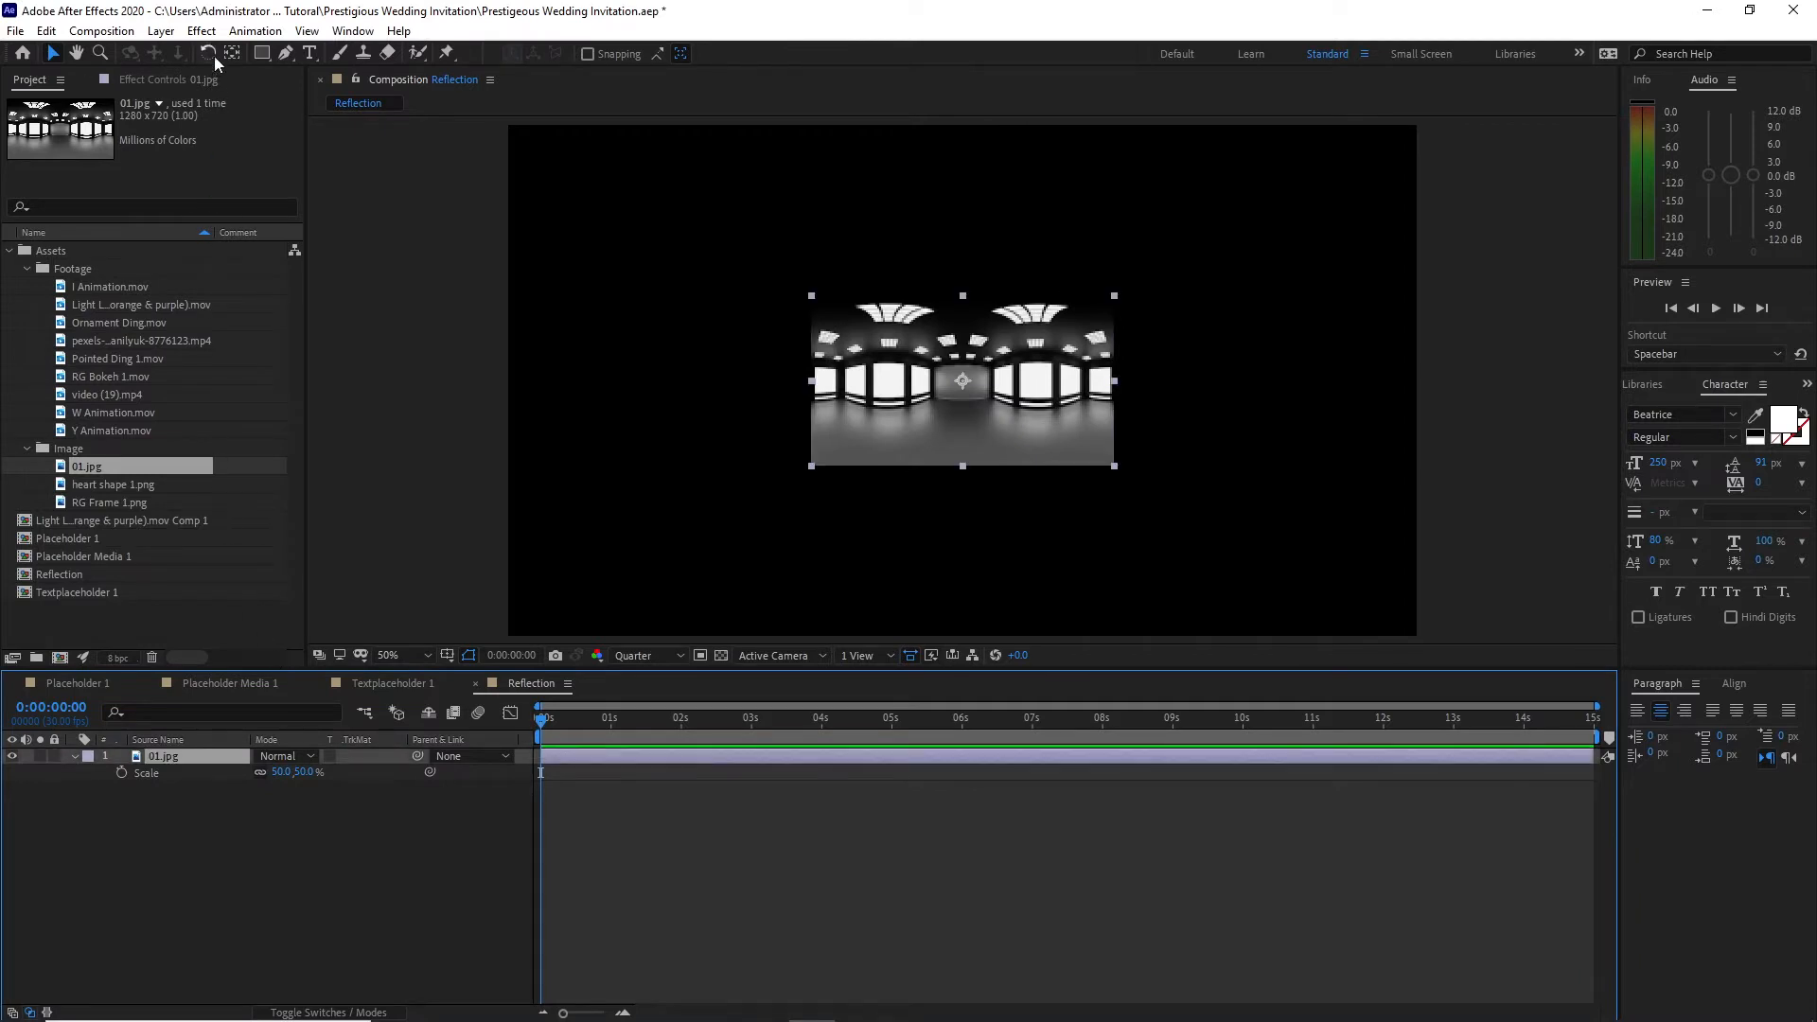
{"action": "left_click", "coordinate": [202, 30]}
{"action": "mouse_move", "coordinate": [384, 477]}
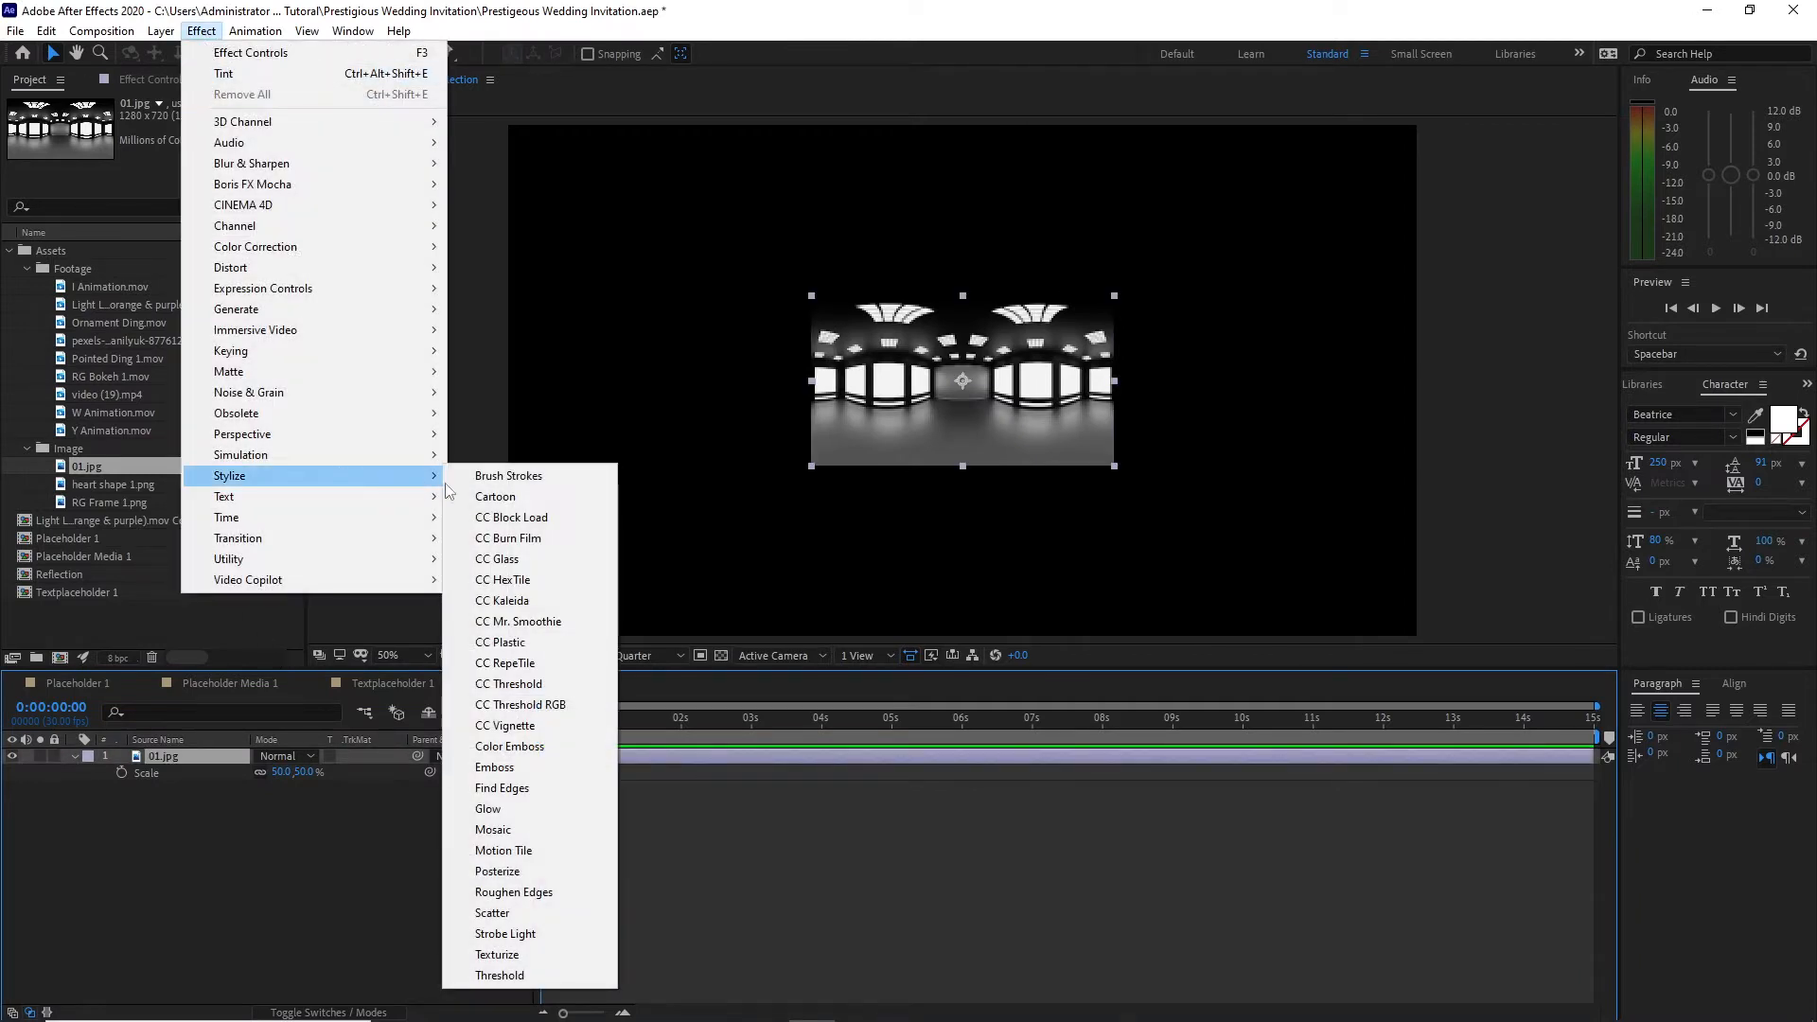
{"action": "left_click", "coordinate": [583, 851]}
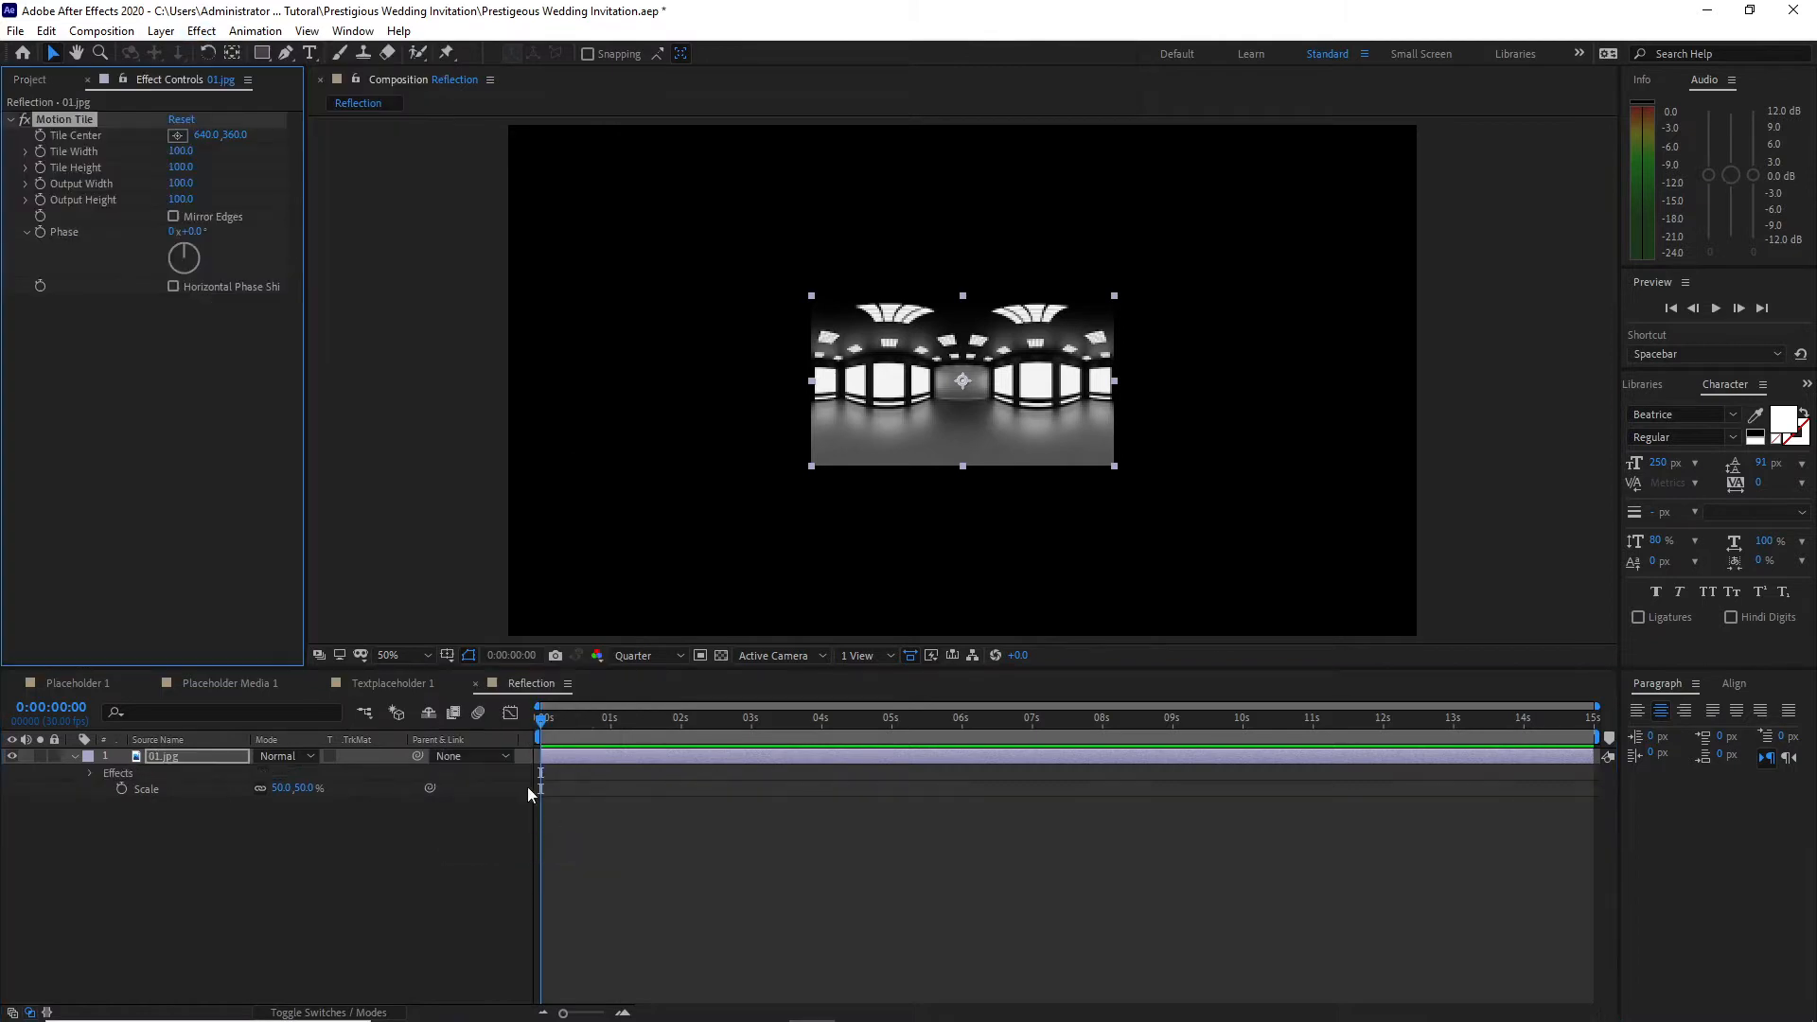
{"action": "left_click", "coordinate": [181, 184]}
{"action": "type", "text": "1"}
{"action": "left_click", "coordinate": [180, 200]}
{"action": "type", "text": "1"}
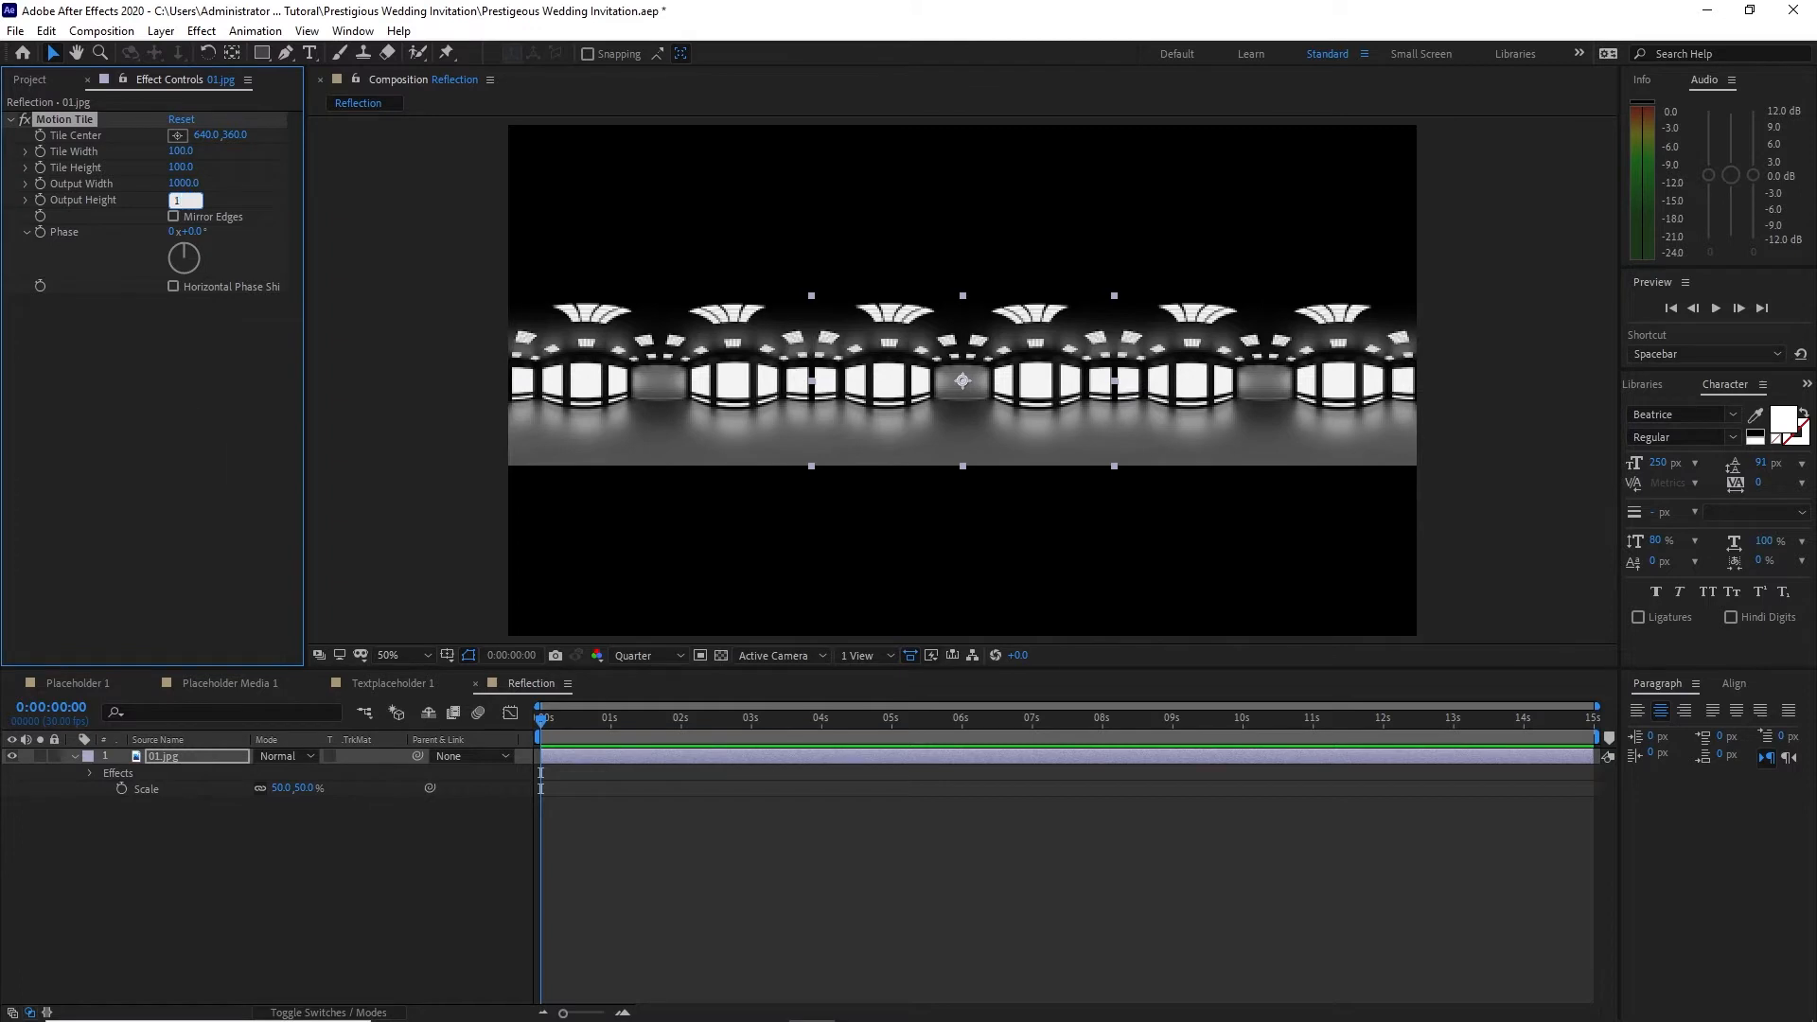
{"action": "type", "text": "000"}
{"action": "left_click", "coordinate": [219, 445]}
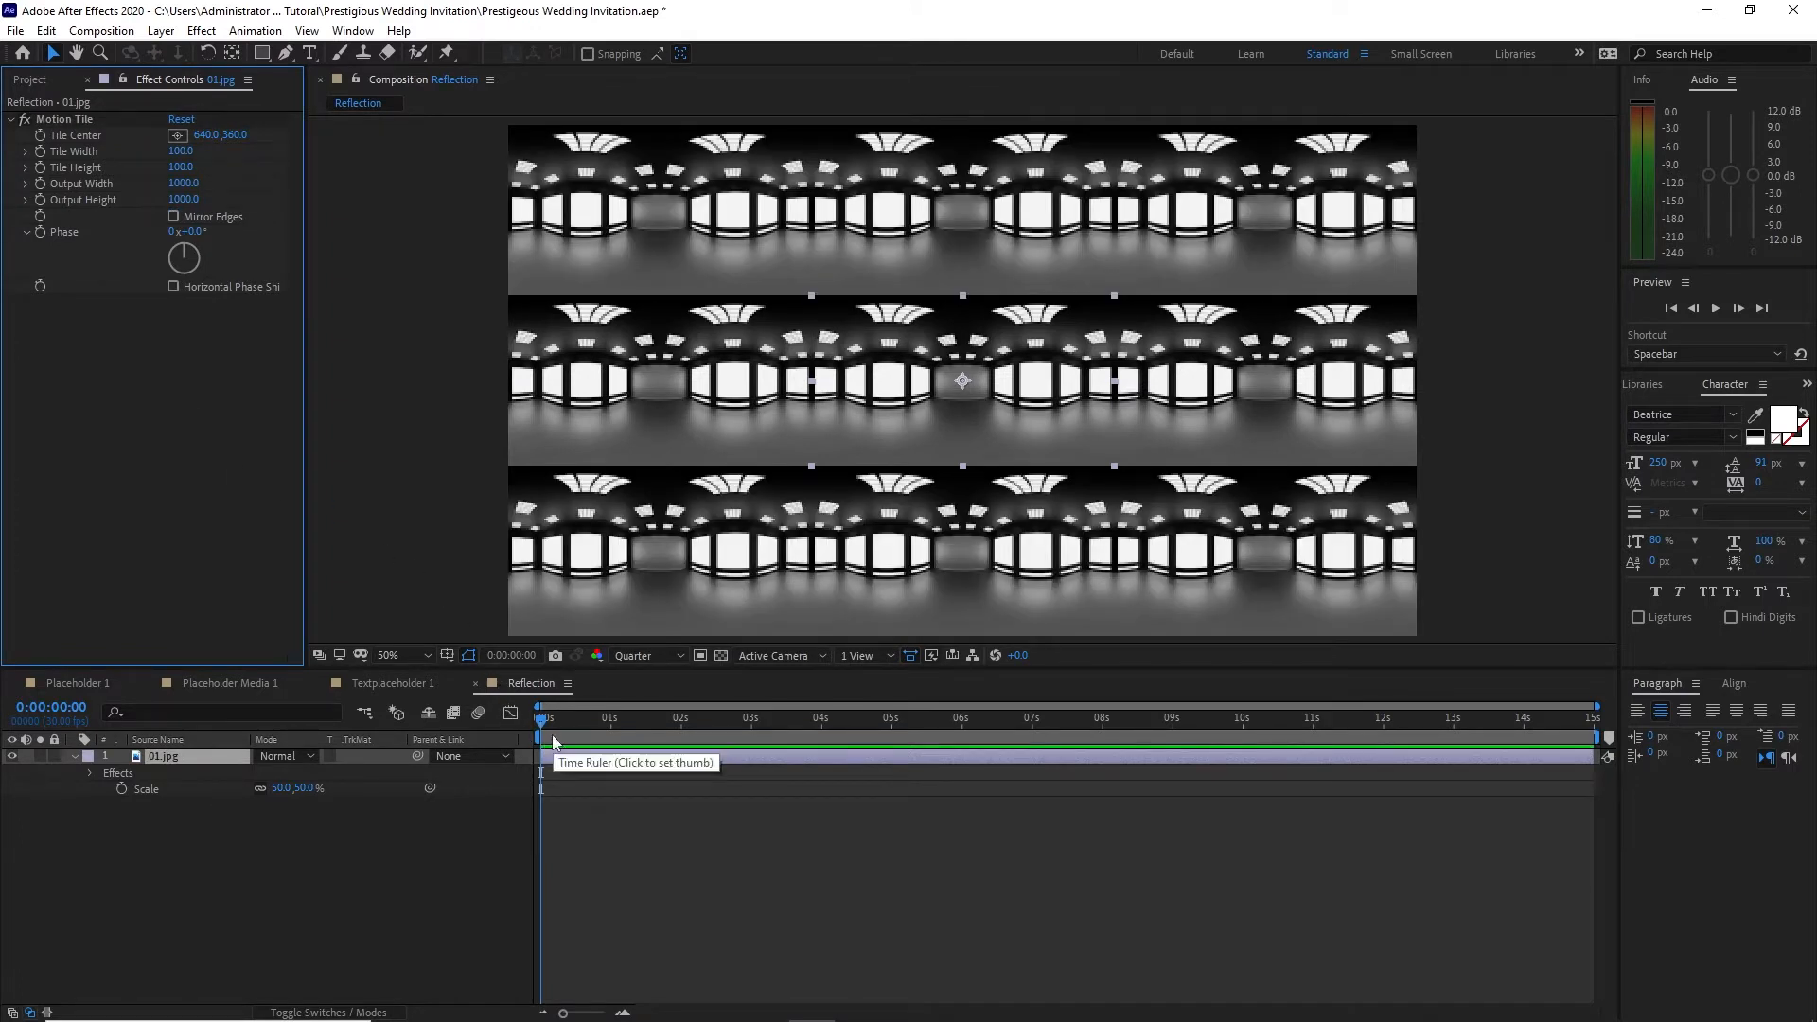
Step: Animate the Motion Tile's Tile Center from a keyframe at 0:00:00:00 to 5372, 360 at 0:00:14:29
{"action": "left_click", "coordinate": [39, 138]}
{"action": "left_click_drag", "start_coordinate": [543, 722], "coordinate": [1593, 754]}
{"action": "left_click_drag", "start_coordinate": [207, 135], "coordinate": [1283, 208]}
{"action": "left_click_drag", "start_coordinate": [210, 136], "coordinate": [763, 188]}
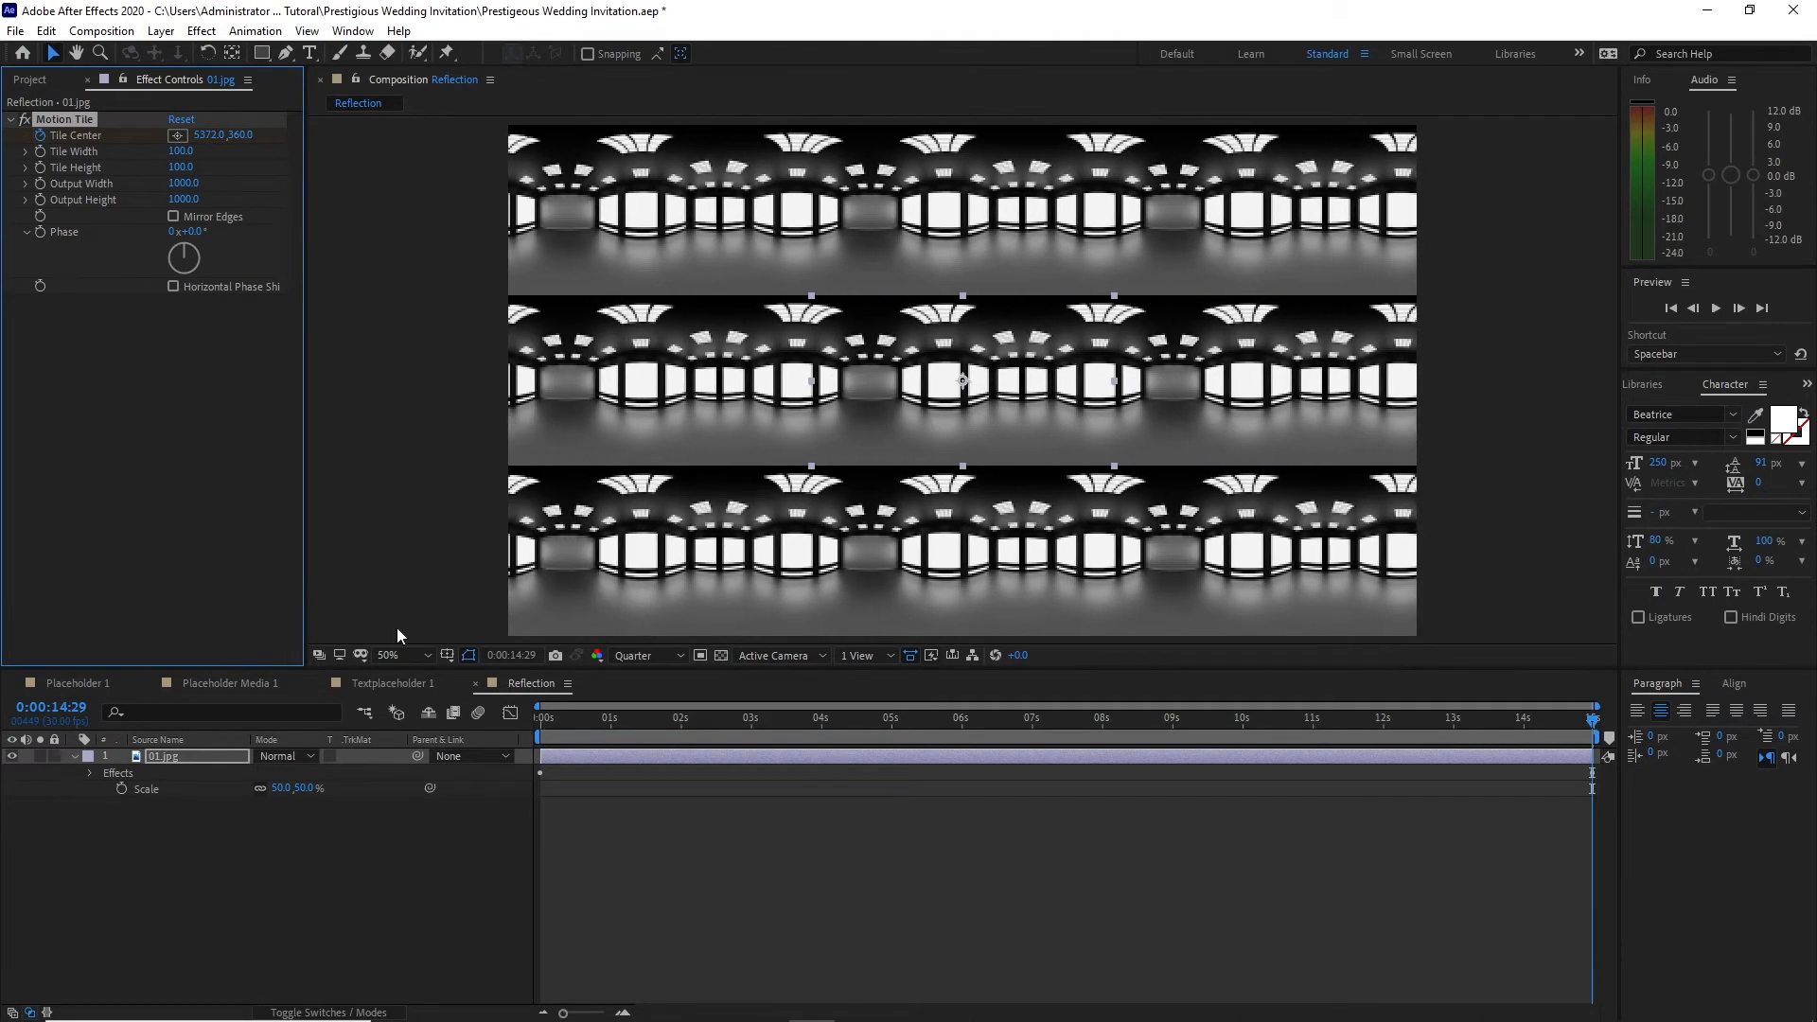
Step: Create a 1920 x 1080, 30 fps, 15-second composition named Media 1 and show the project files
{"action": "left_click", "coordinate": [102, 30]}
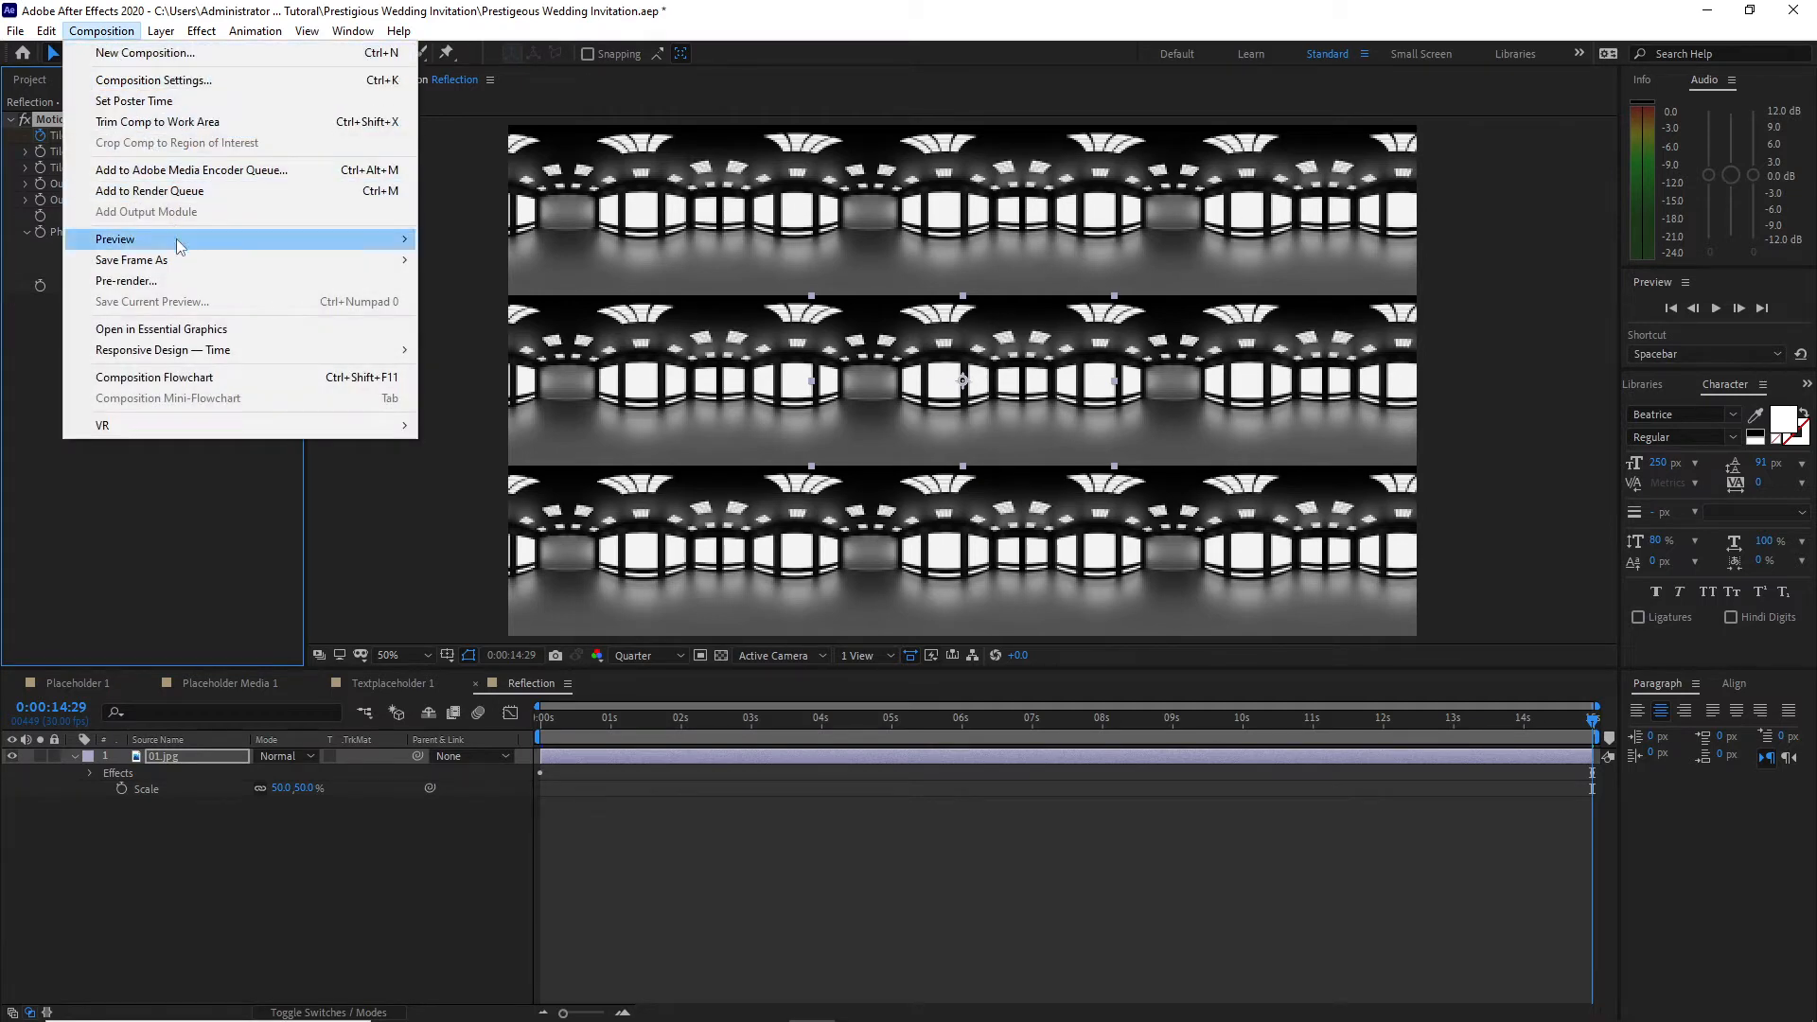
{"action": "left_click", "coordinate": [175, 79]}
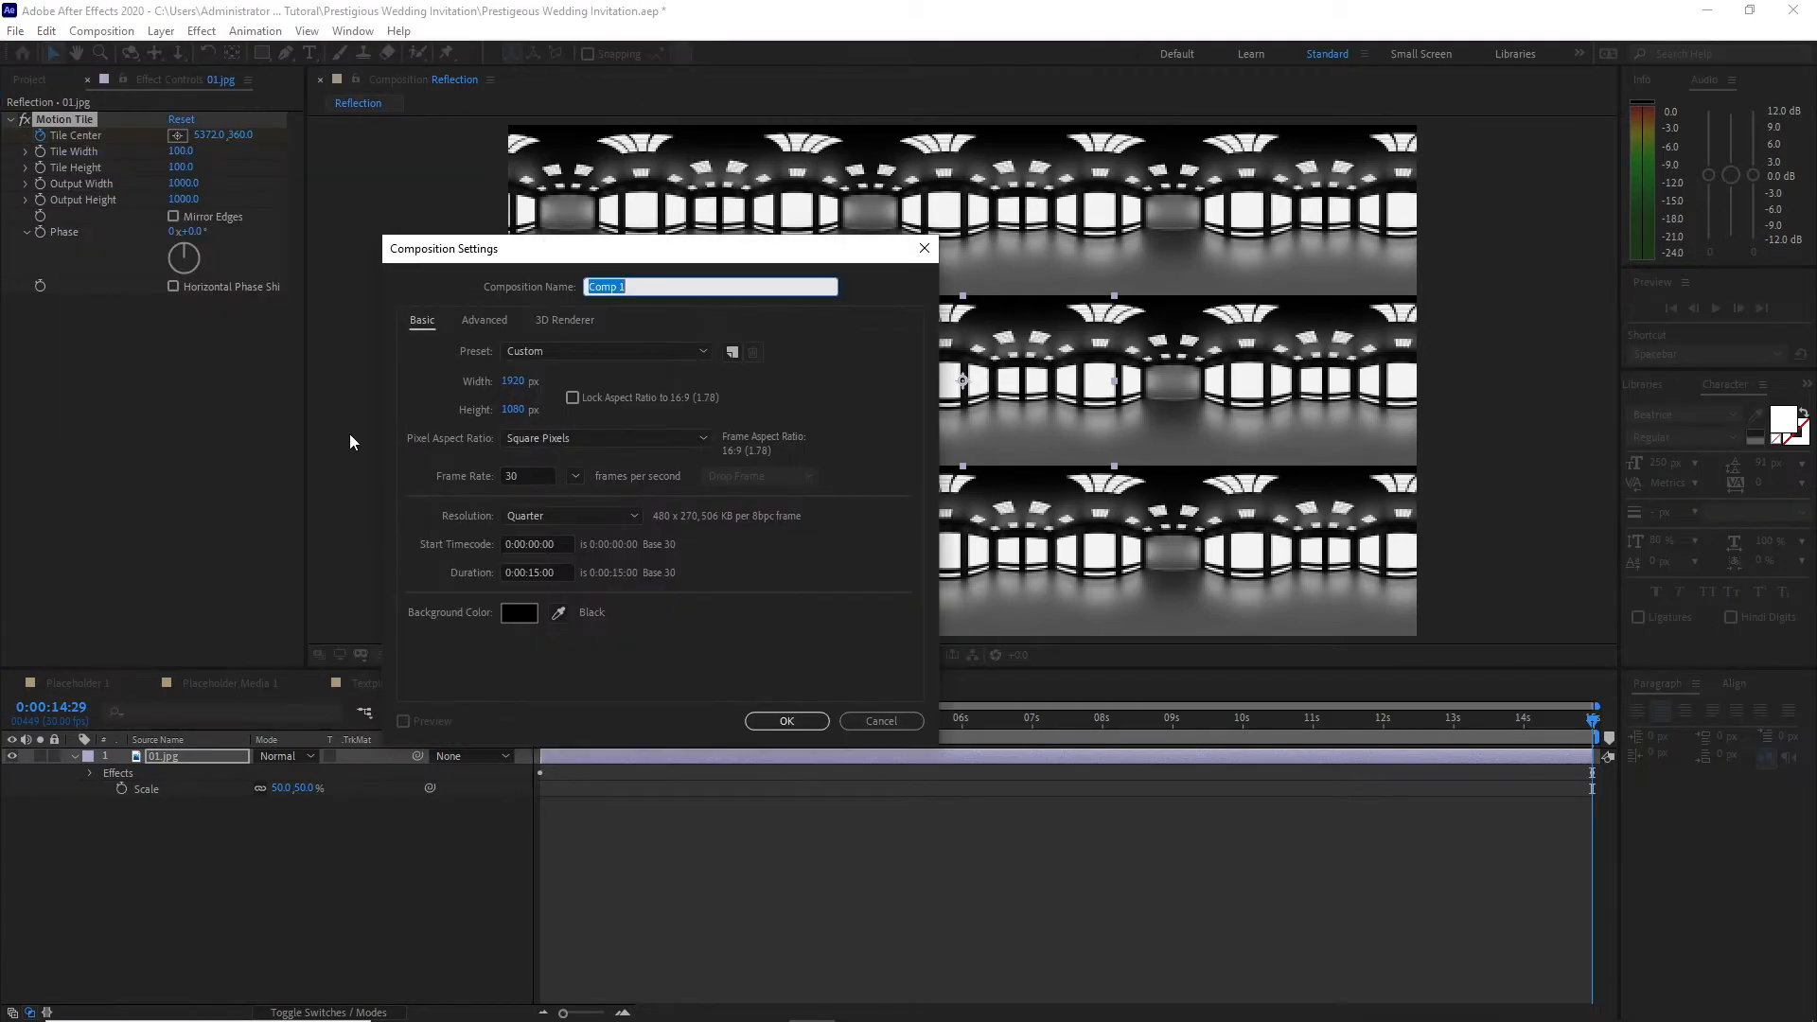
{"action": "type", "text": "Media"}
{"action": "left_click", "coordinate": [785, 722]}
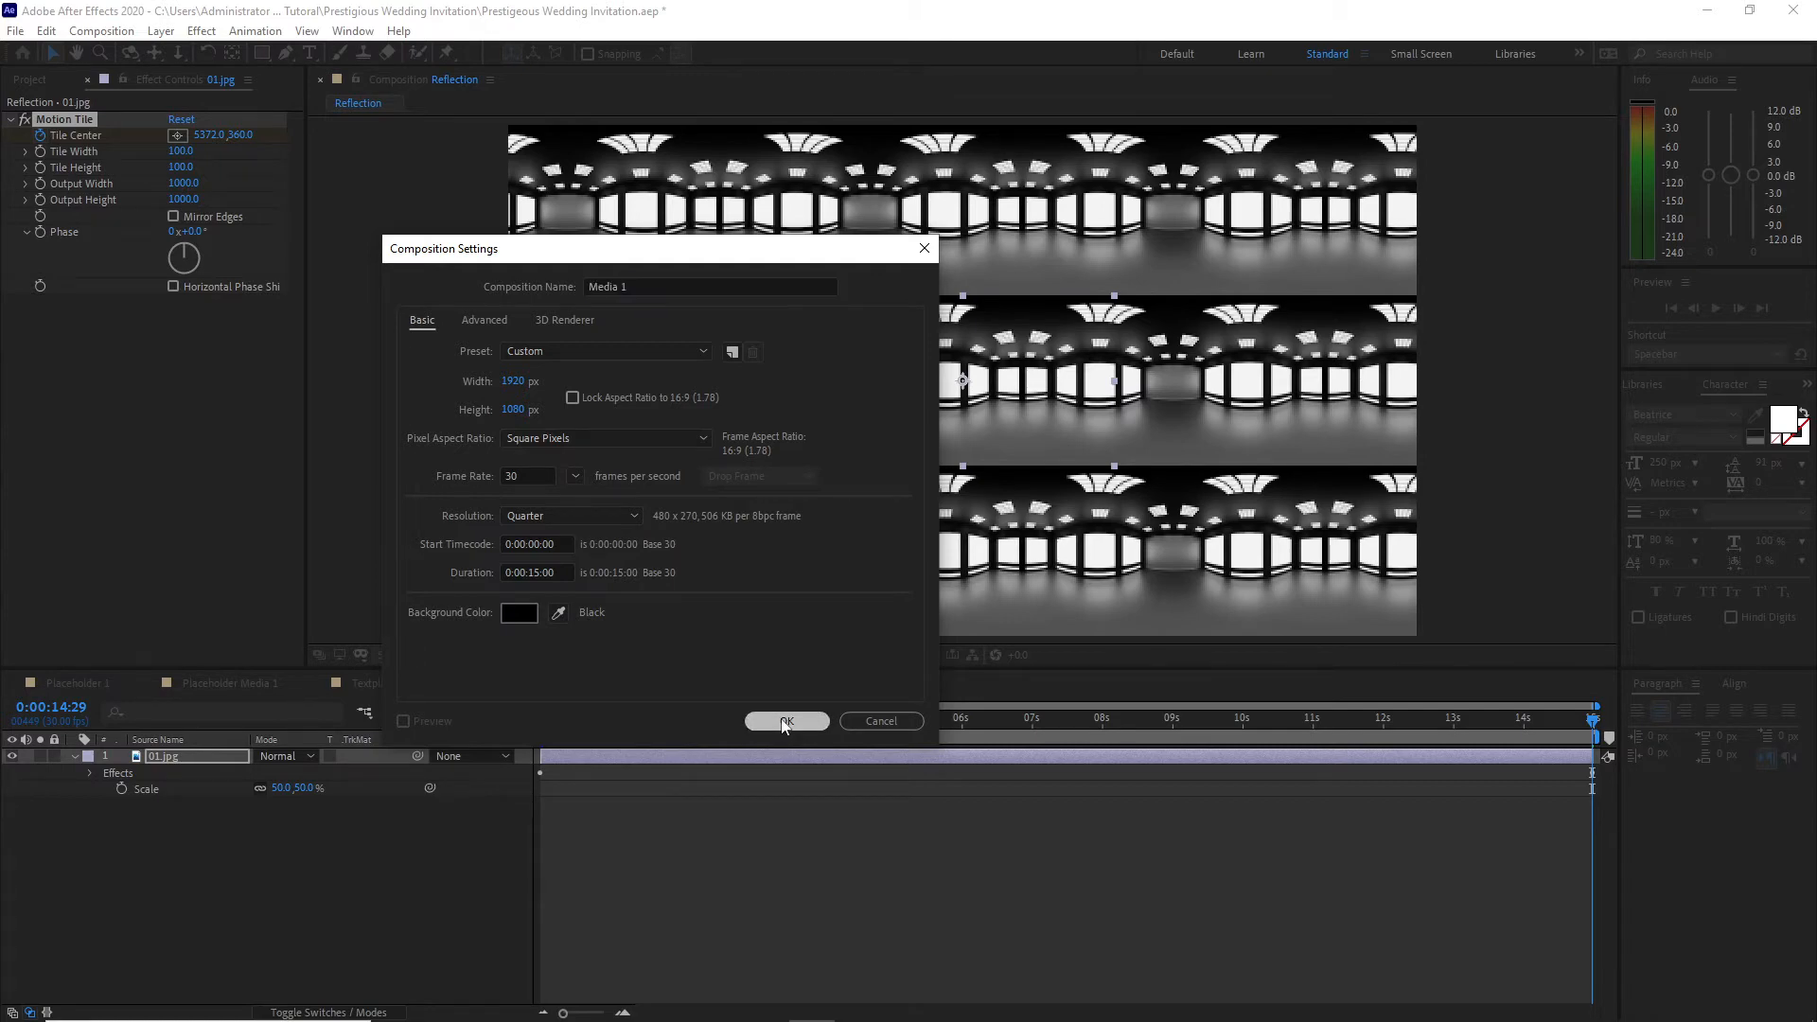
{"action": "left_click", "coordinate": [40, 87]}
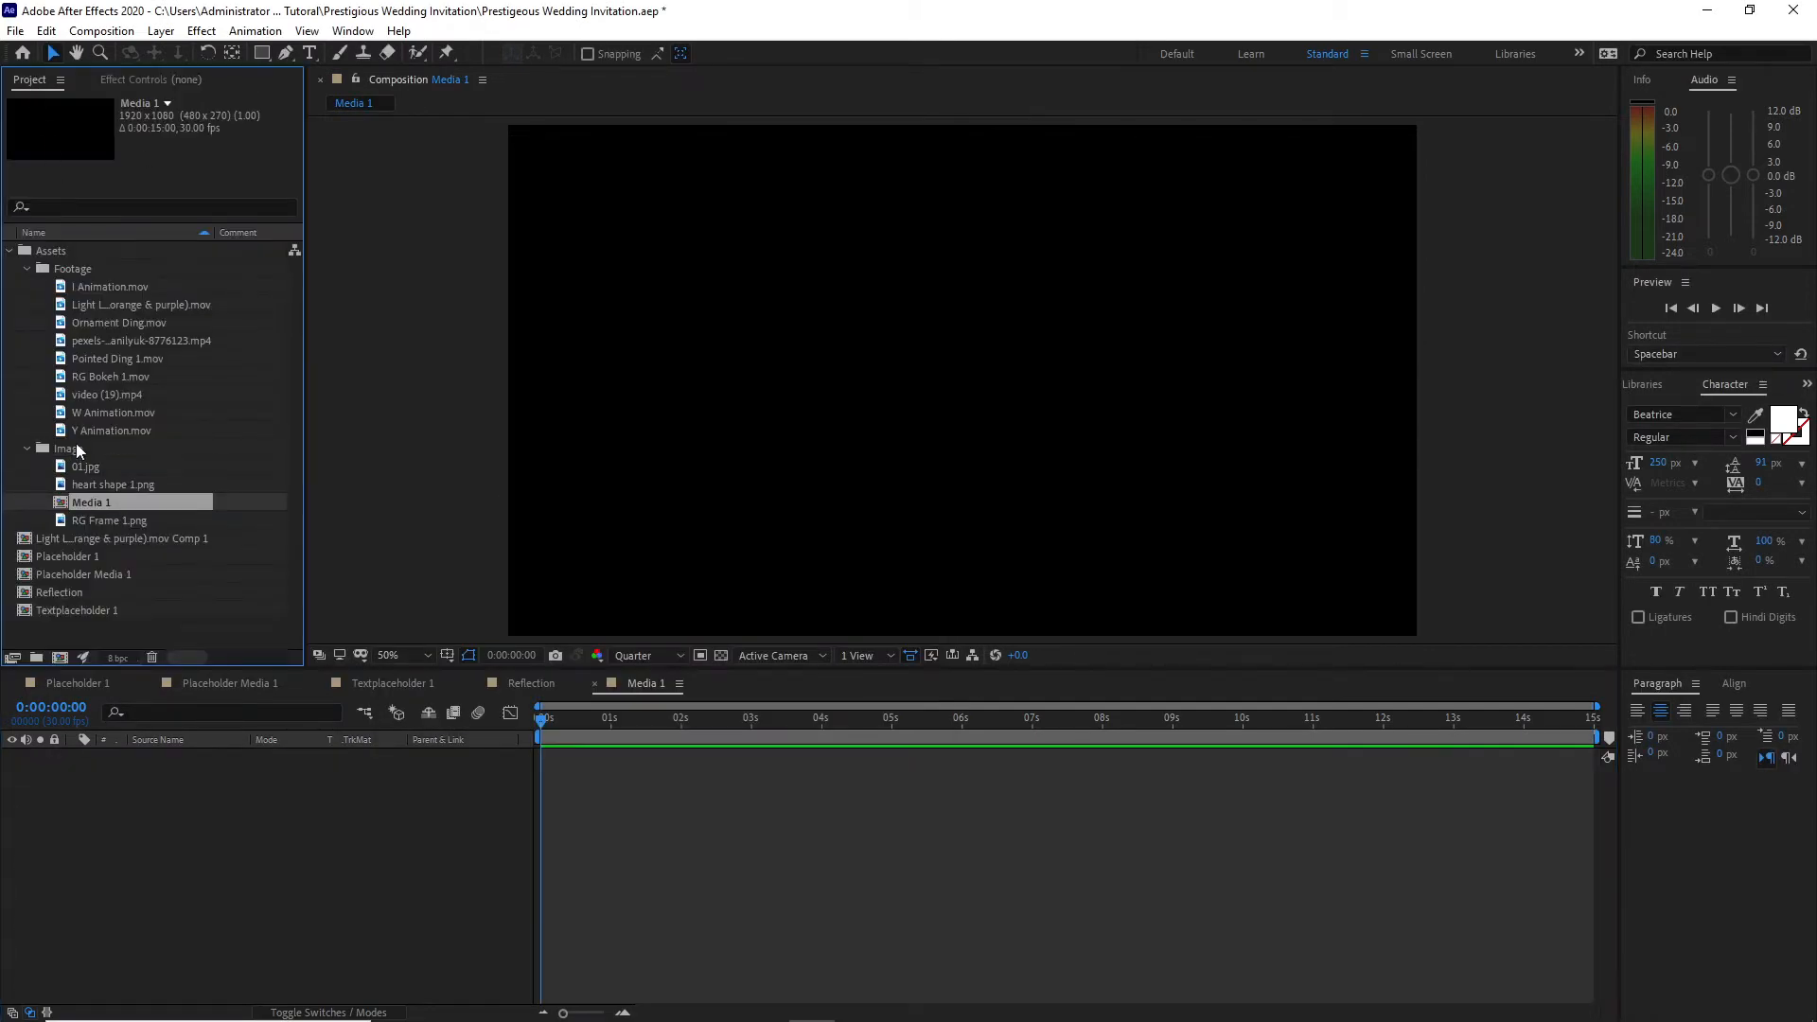
Step: Add RG Bokeh 1.mov to Media 1 and pre-compose it as RG Bokeh 1.mov Comp 1 with all attributes moved into the new composition
{"action": "left_click_drag", "start_coordinate": [108, 378], "coordinate": [191, 856]}
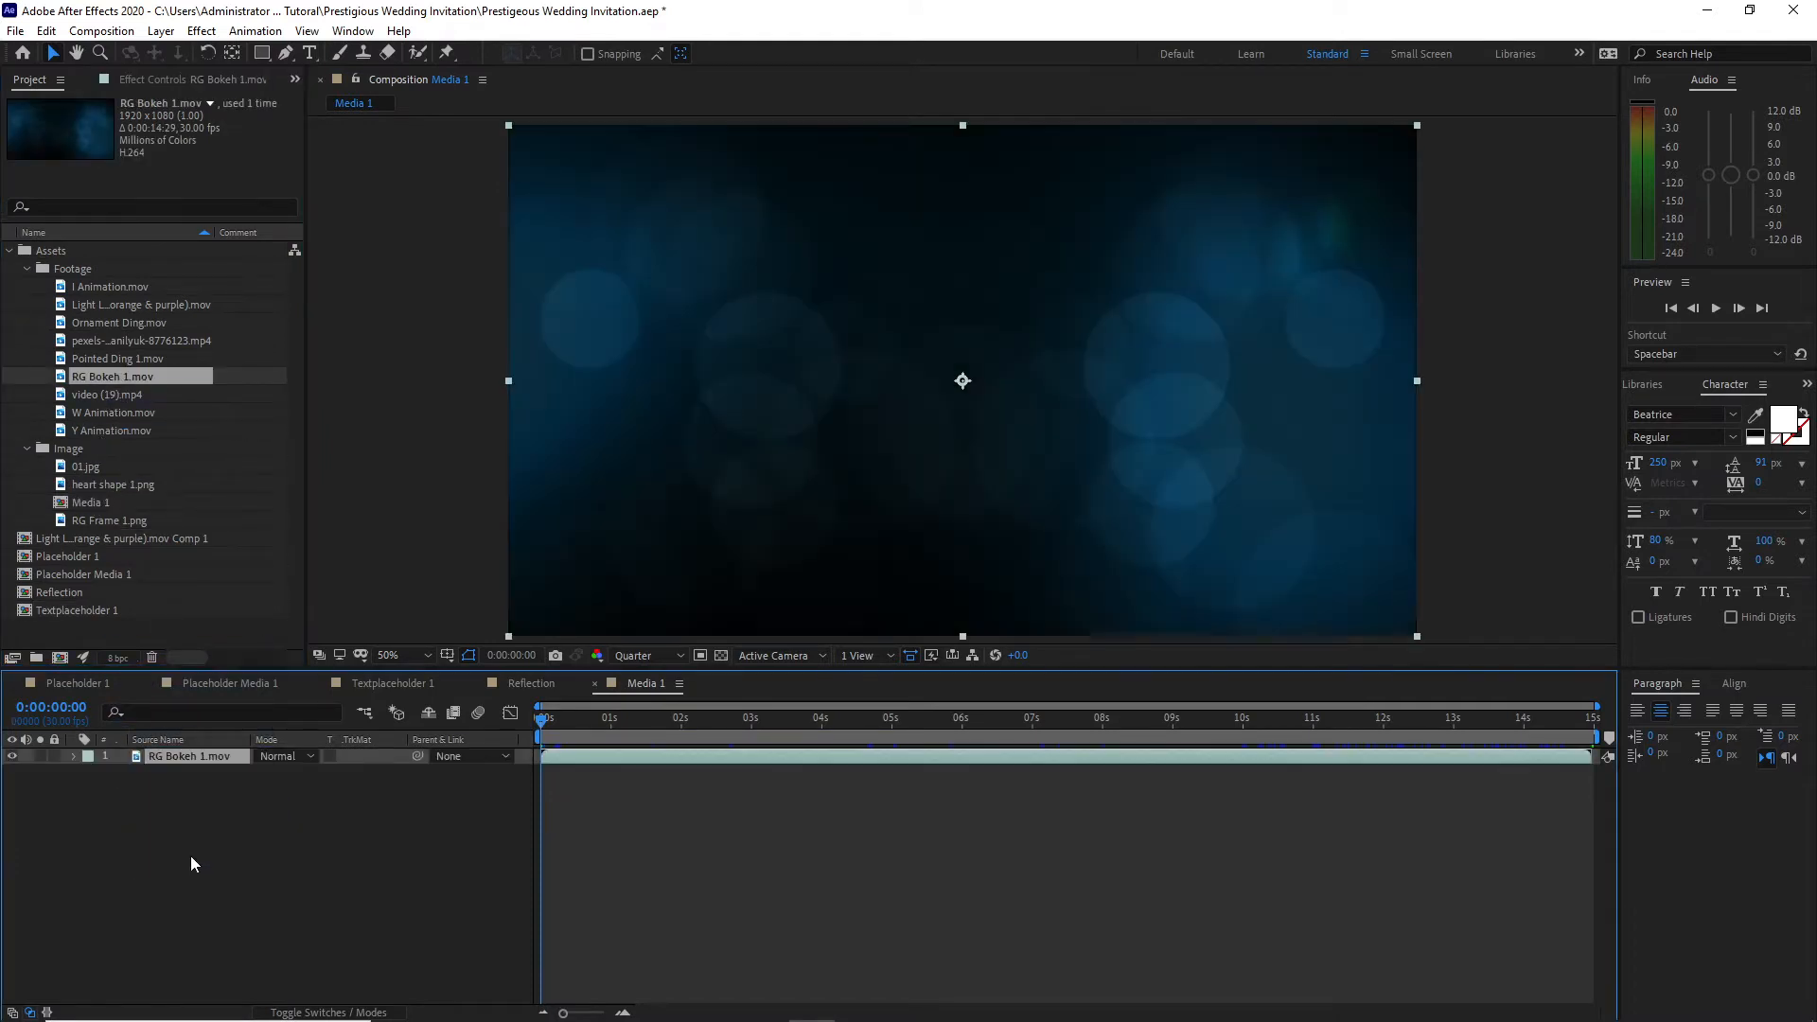
{"action": "right_click", "coordinate": [188, 761]}
{"action": "left_click", "coordinate": [236, 657]}
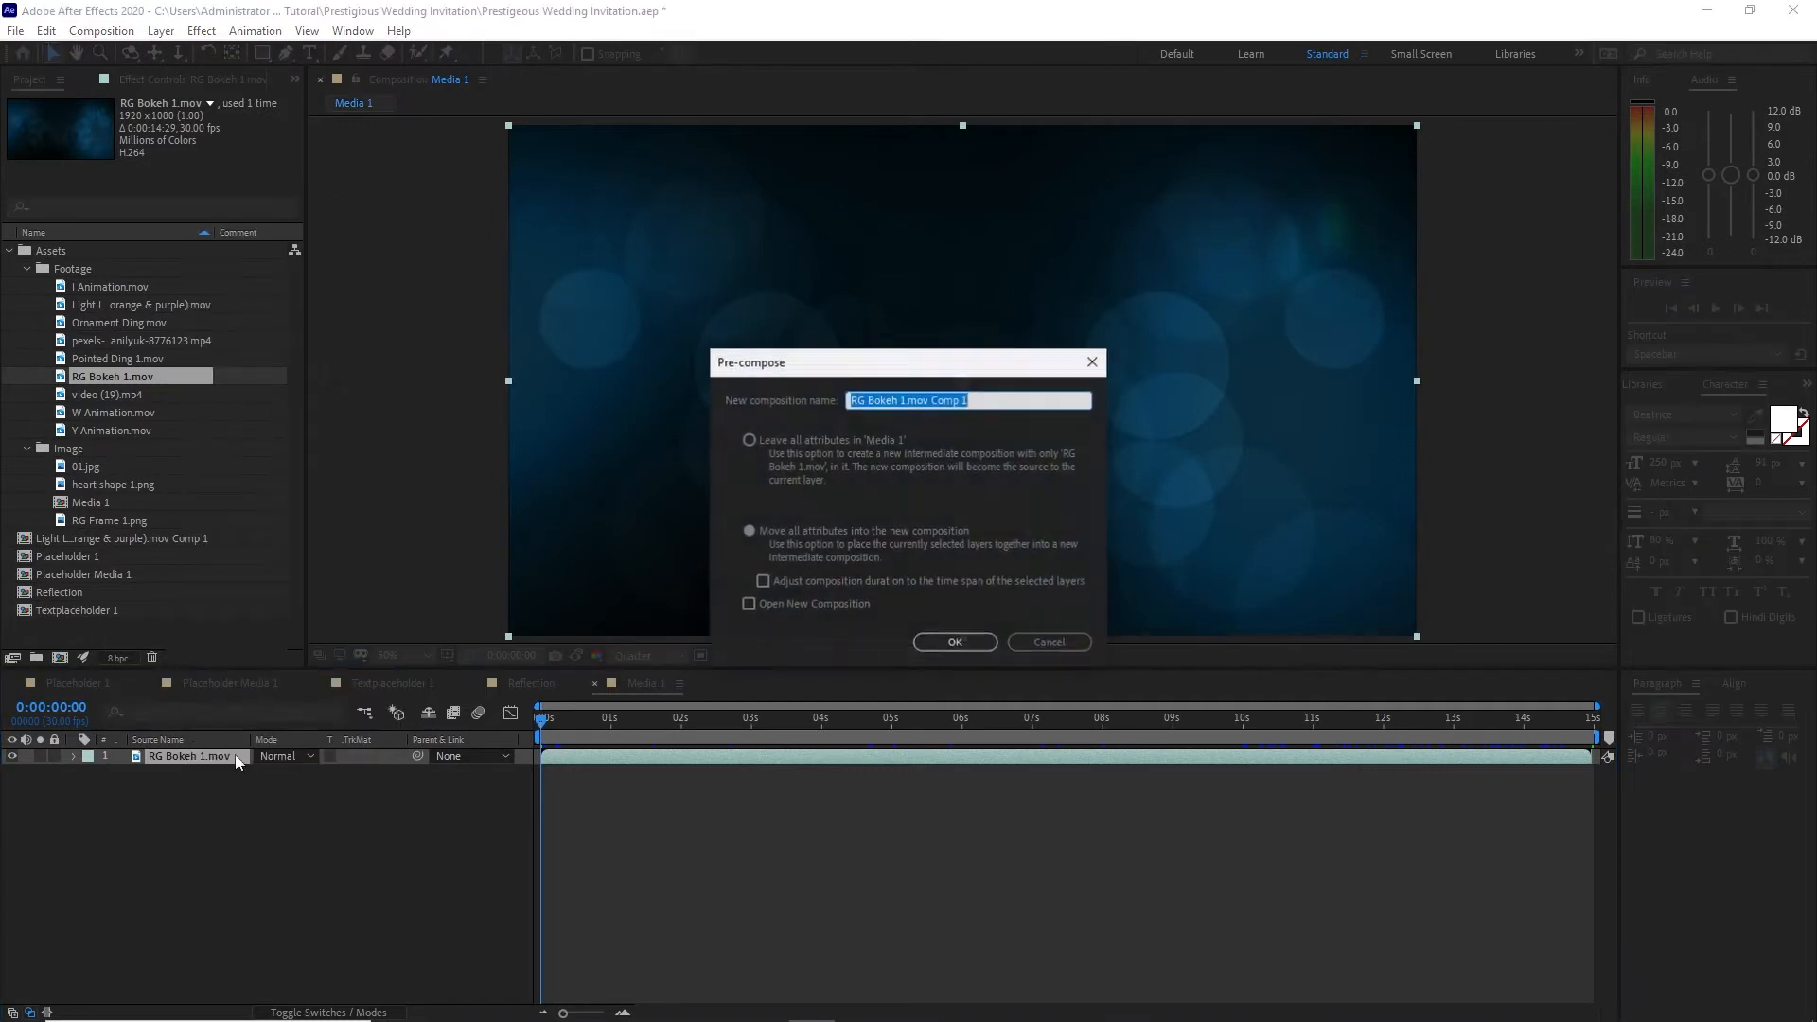
{"action": "left_click", "coordinate": [753, 533]}
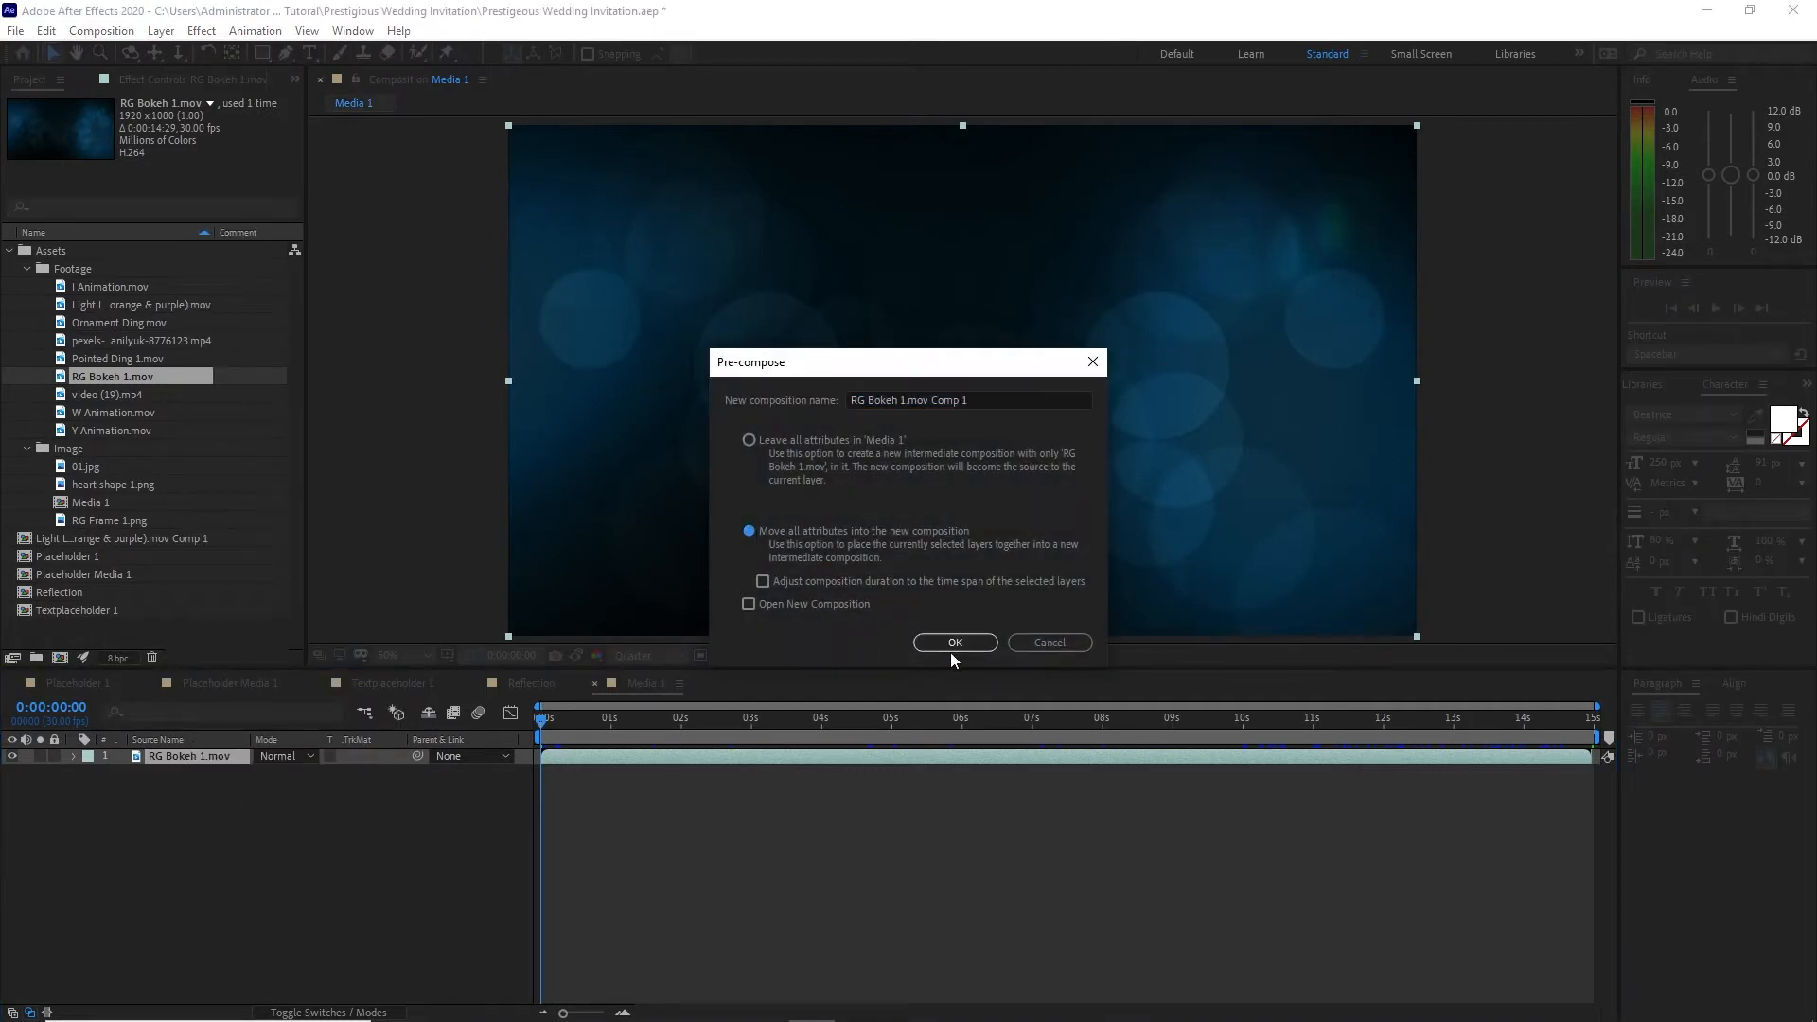
{"action": "left_click", "coordinate": [955, 642]}
Step: Move Media 1 out of the Image folder and add Placeholder Media 1 beneath the bokeh layer
{"action": "left_click_drag", "start_coordinate": [216, 854], "coordinate": [161, 649]}
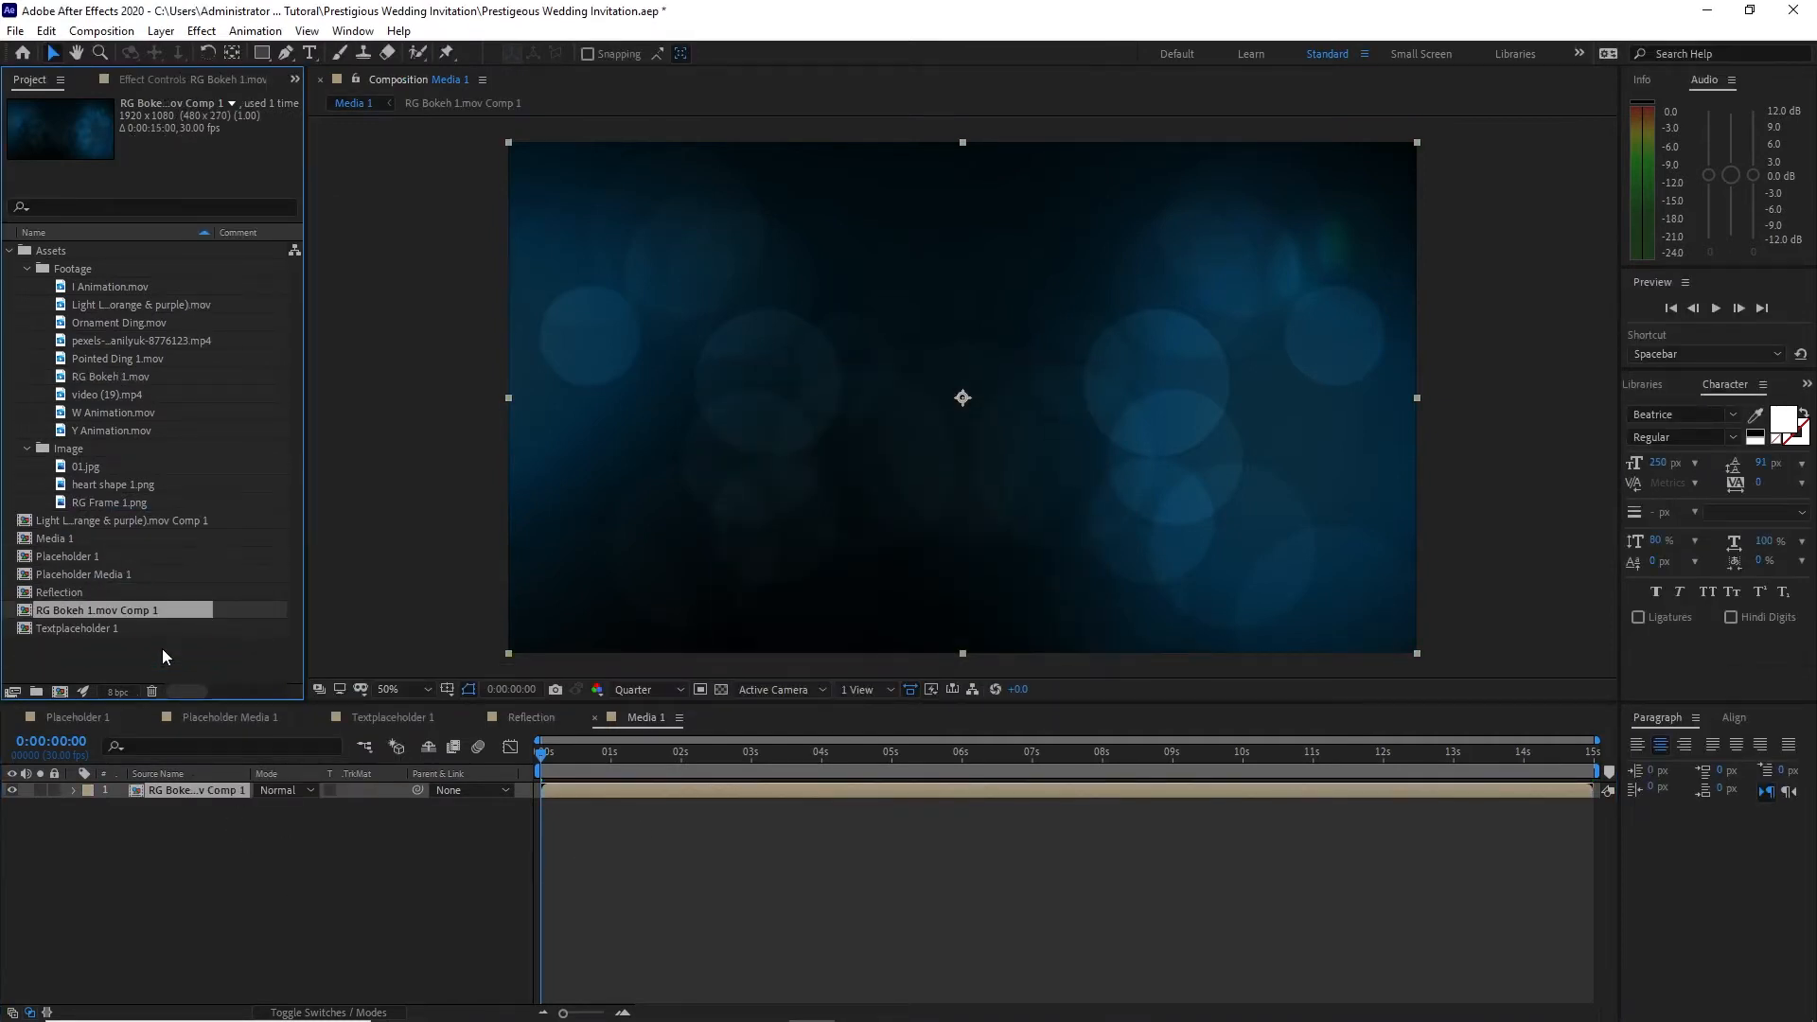
{"action": "left_click_drag", "start_coordinate": [115, 576], "coordinate": [174, 839]}
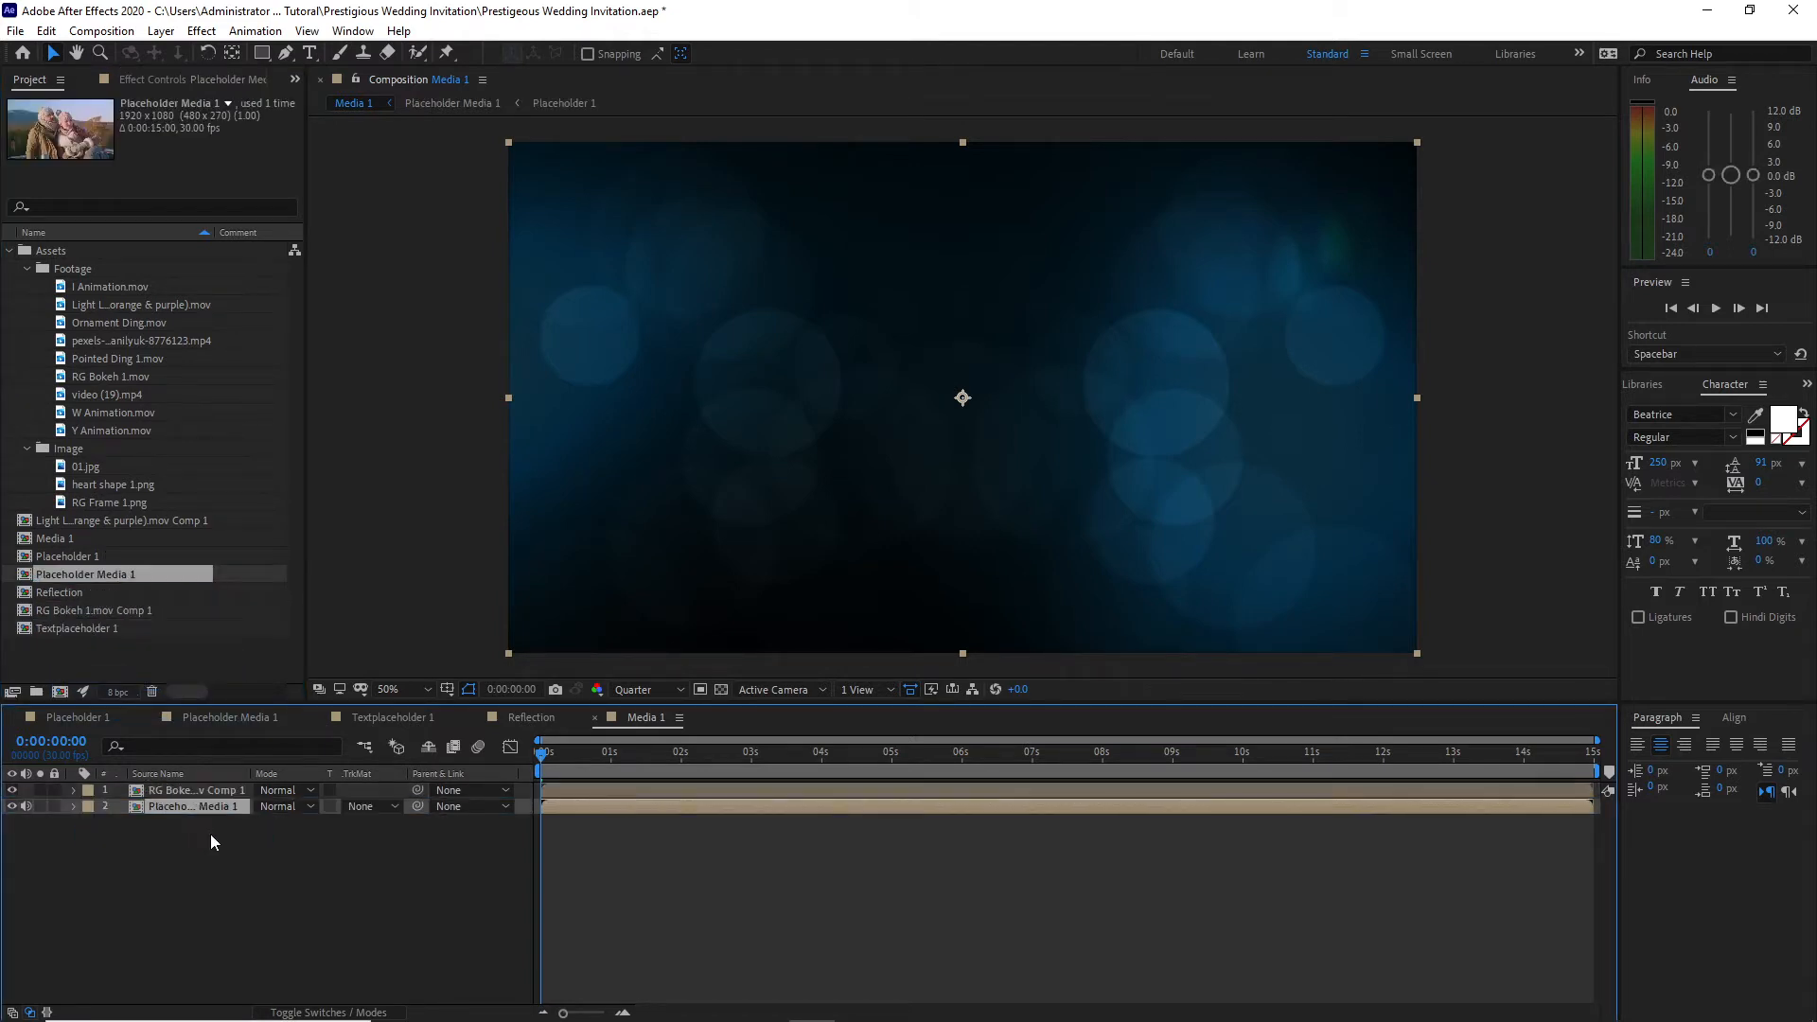
Step: Draw a closed, curved Pen mask on the bokeh layer around the left half of the frame, sloping down to the lower middle
{"action": "left_click", "coordinate": [212, 786]}
{"action": "left_click", "coordinate": [285, 53]}
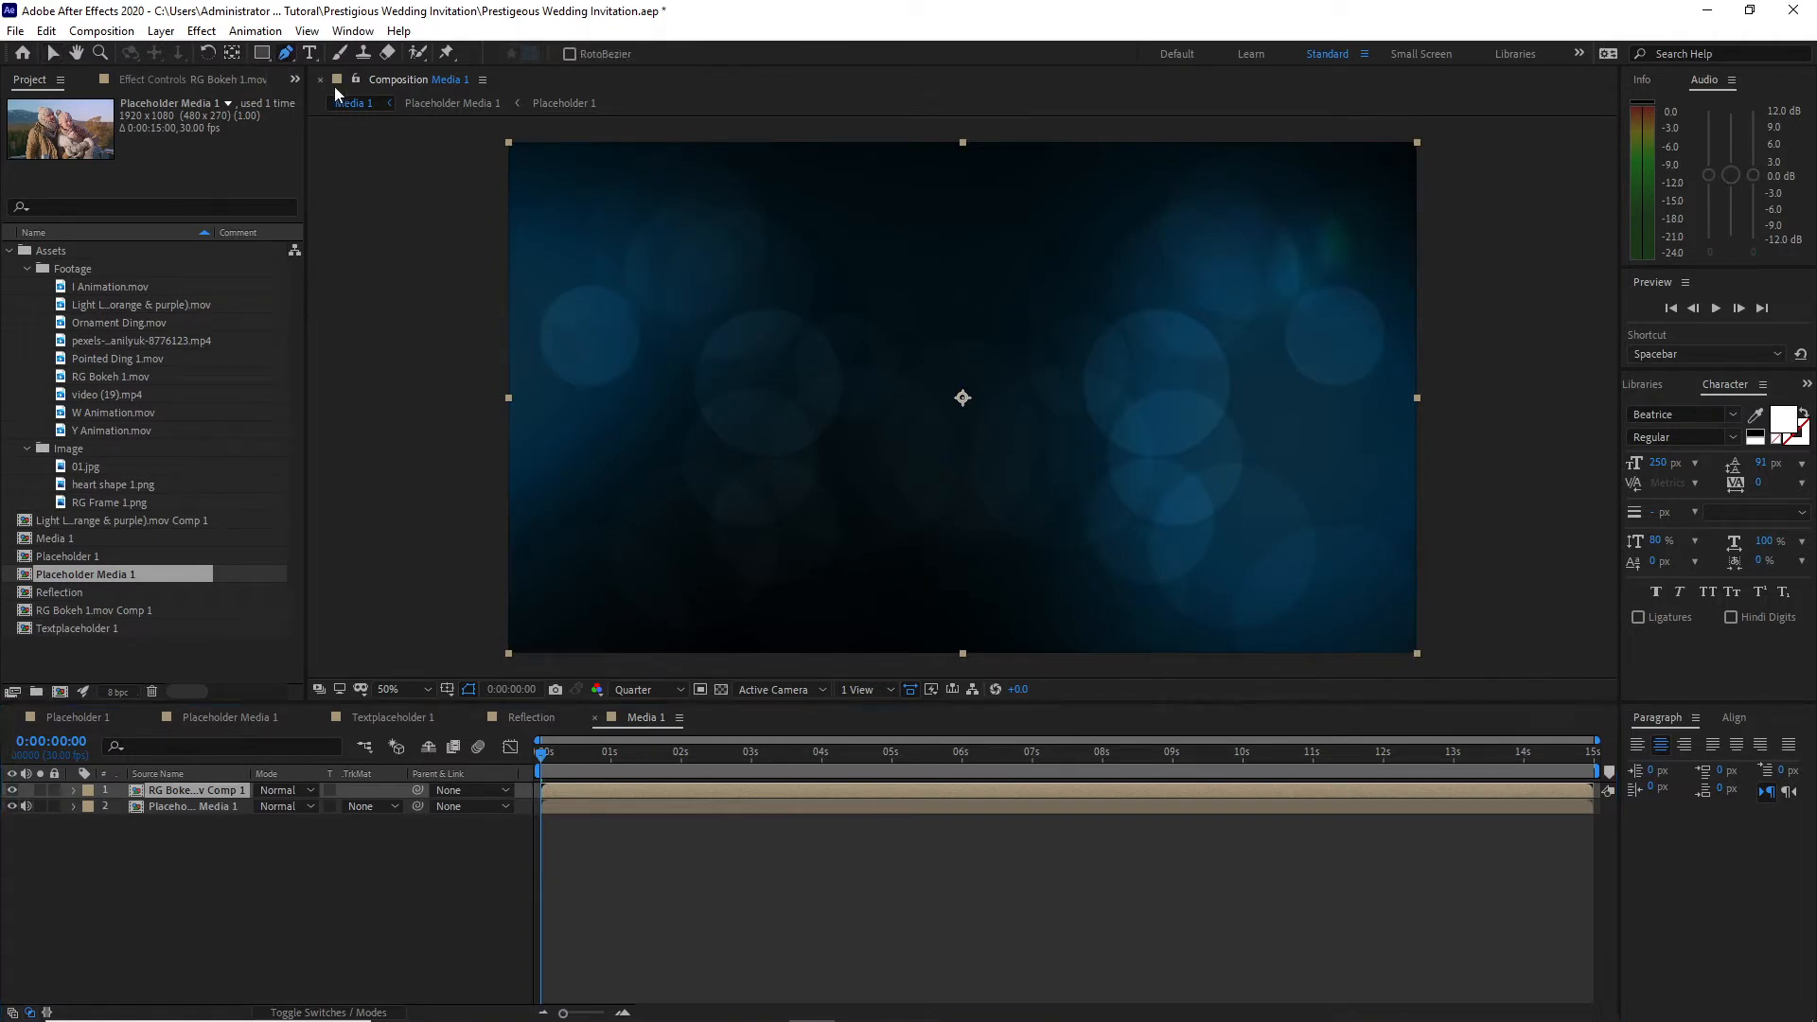
{"action": "left_click", "coordinate": [637, 185]}
{"action": "left_click_drag", "start_coordinate": [507, 221], "coordinate": [492, 271]}
{"action": "left_click_drag", "start_coordinate": [492, 375], "coordinate": [492, 401]}
{"action": "left_click_drag", "start_coordinate": [518, 609], "coordinate": [579, 663]}
{"action": "left_click_drag", "start_coordinate": [741, 663], "coordinate": [791, 663]}
{"action": "left_click_drag", "start_coordinate": [993, 631], "coordinate": [998, 622]}
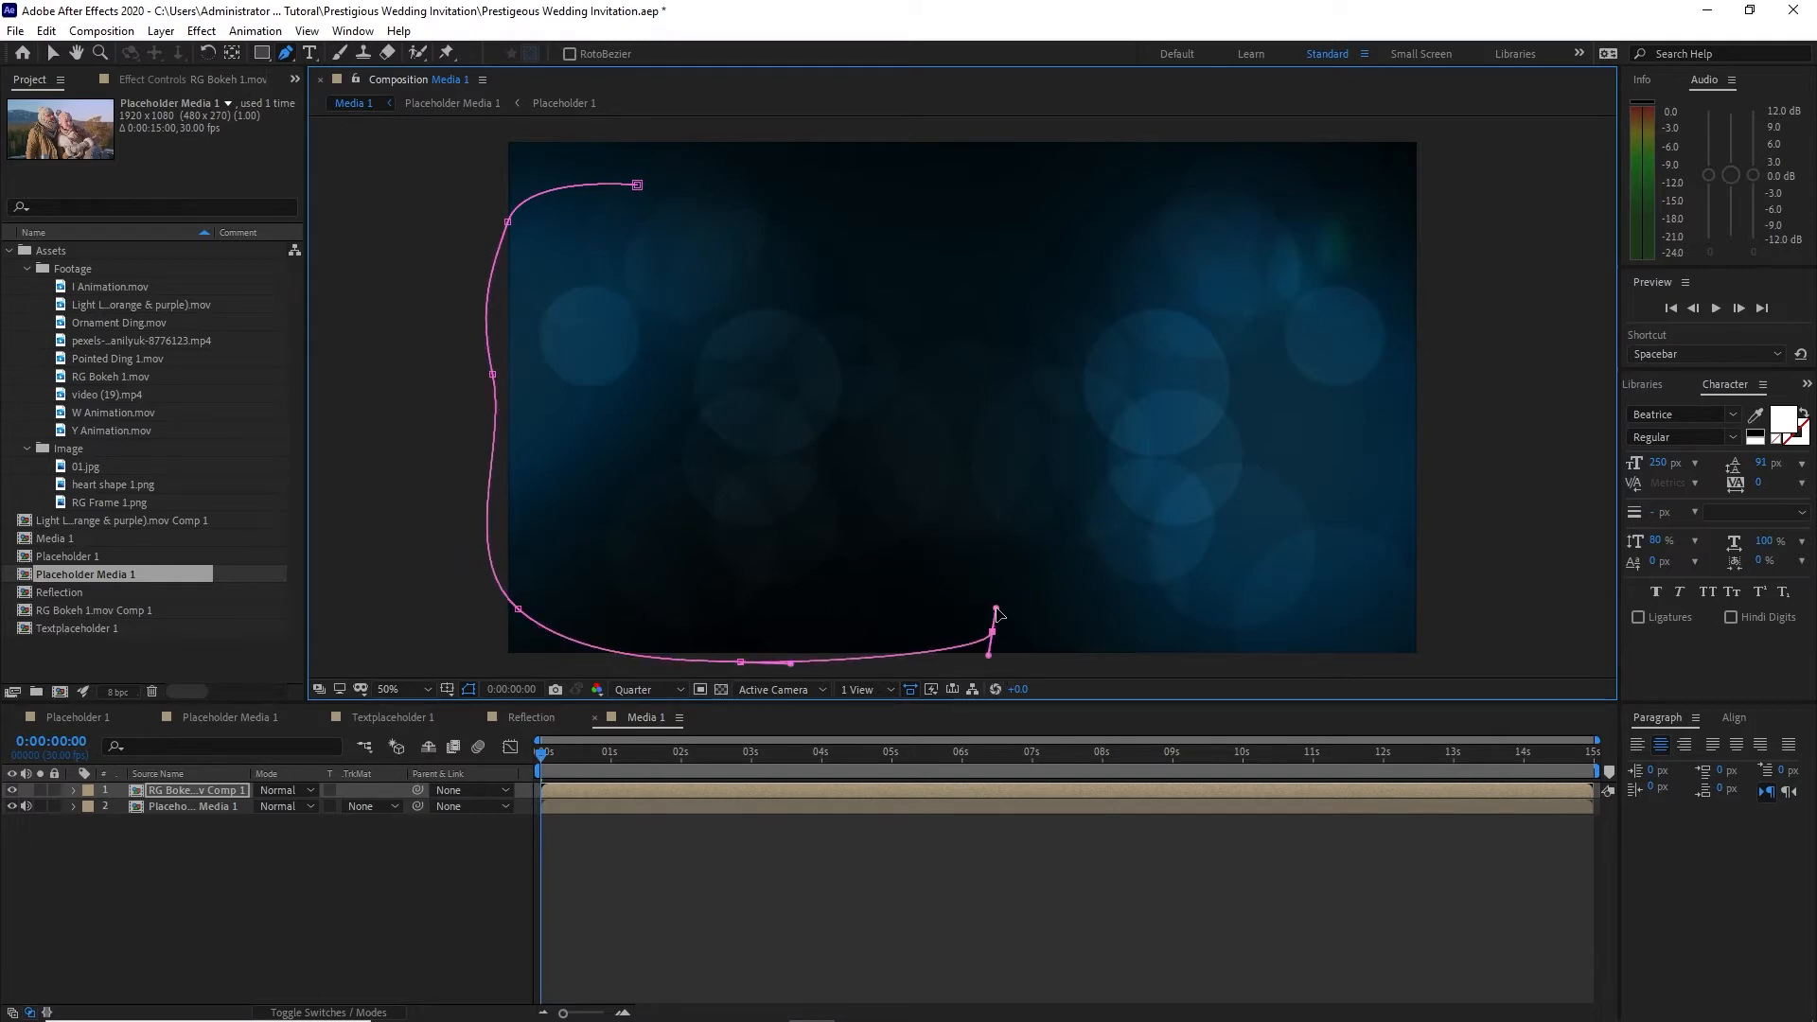
{"action": "left_click_drag", "start_coordinate": [898, 409], "coordinate": [849, 391]}
{"action": "left_click_drag", "start_coordinate": [738, 246], "coordinate": [682, 216]}
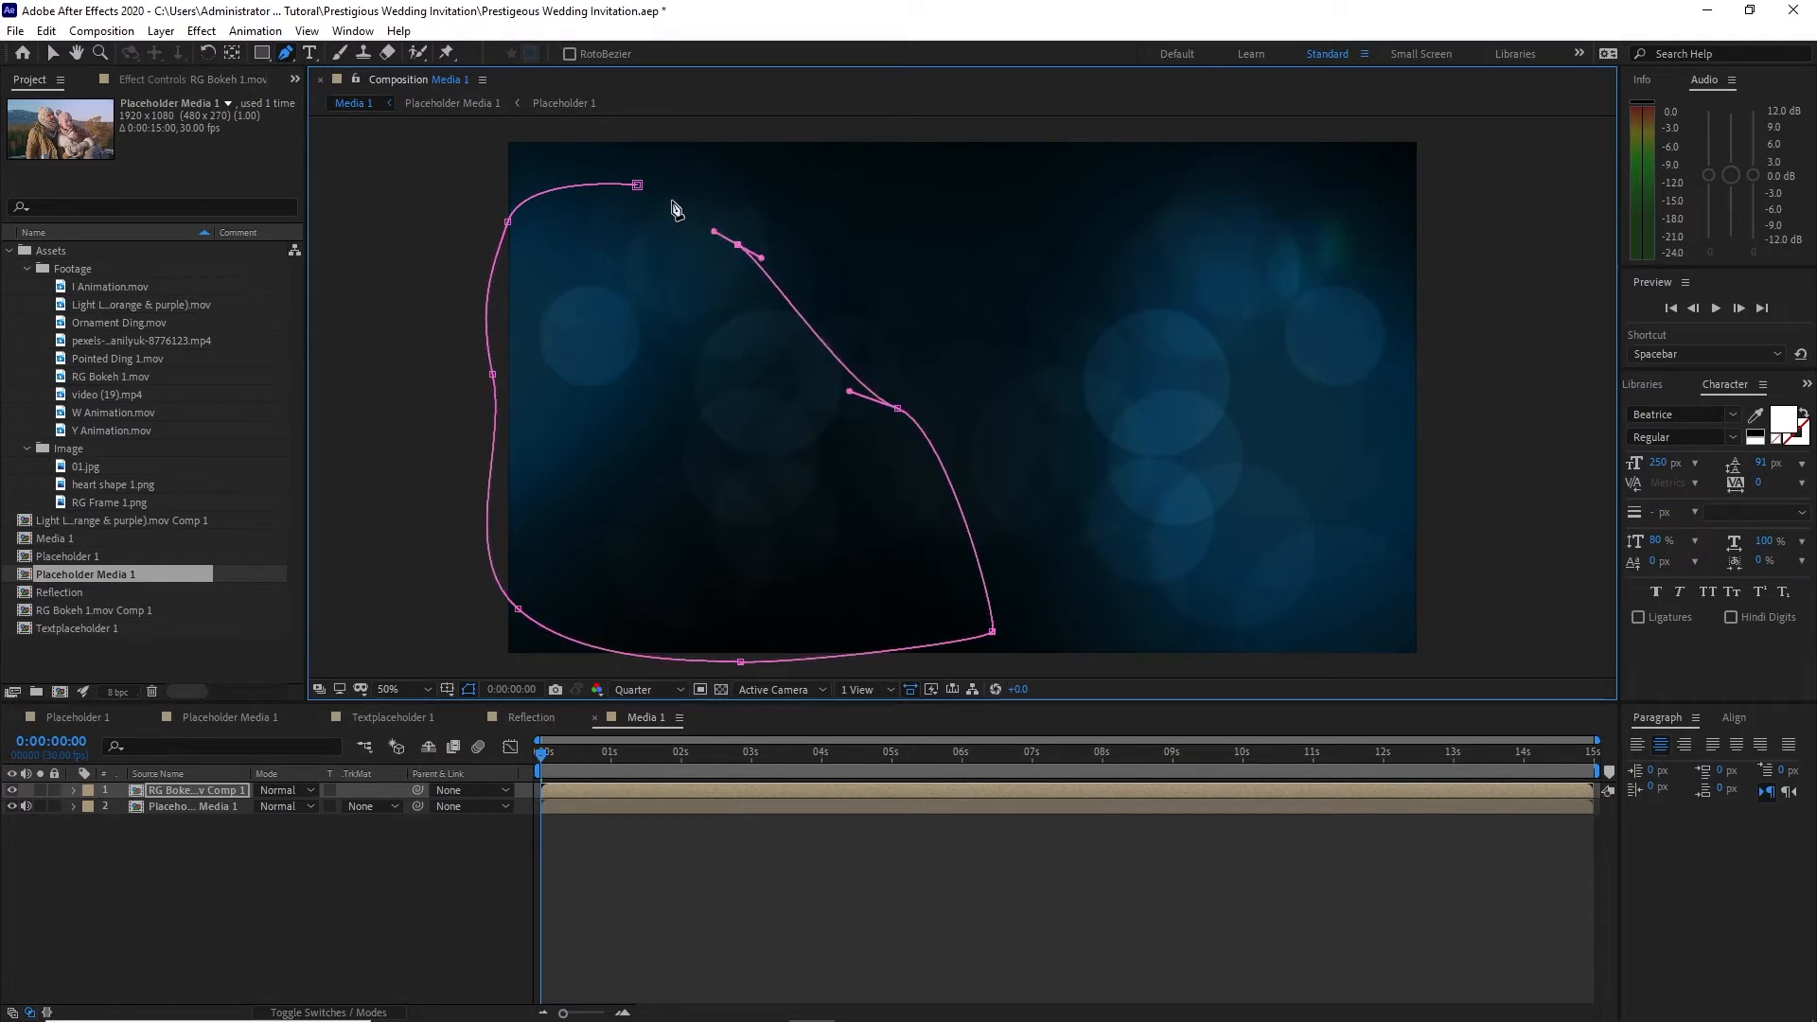
{"action": "left_click", "coordinate": [637, 185]}
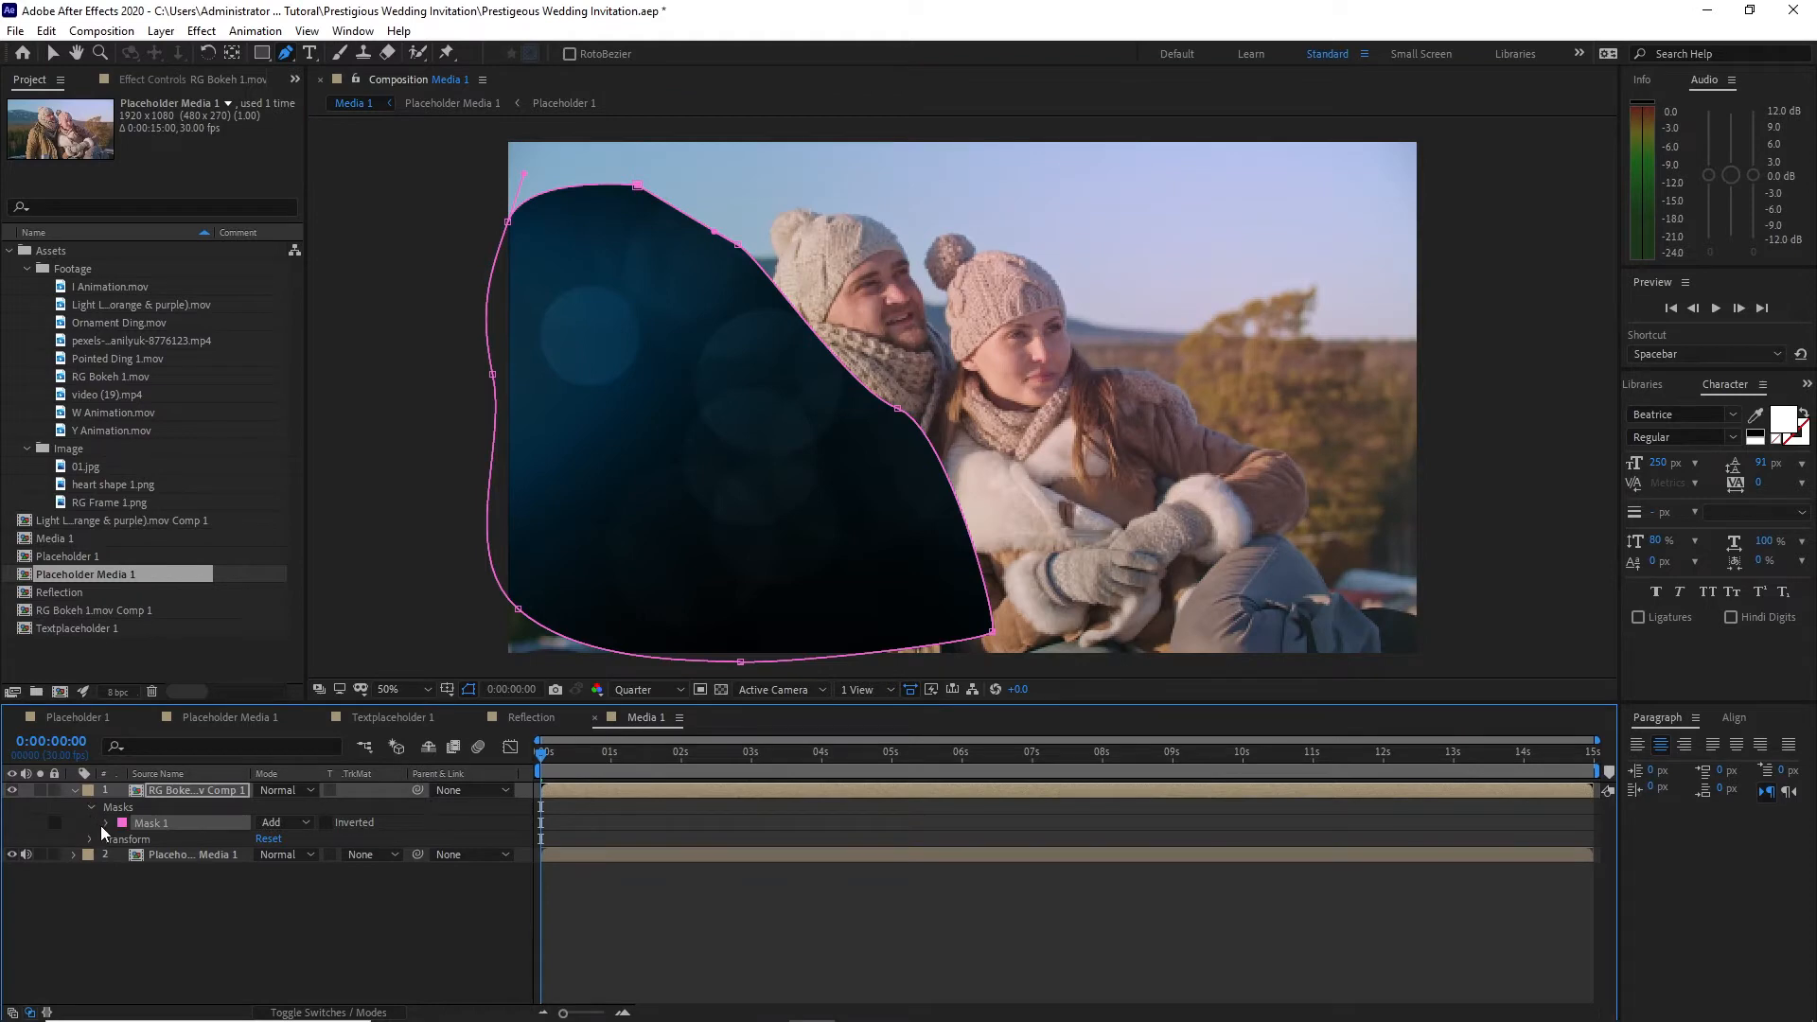
Step: Set the bokeh layer's mask mode to Subtract and its Mask Feather to 163 pixels
{"action": "left_click", "coordinate": [105, 824]}
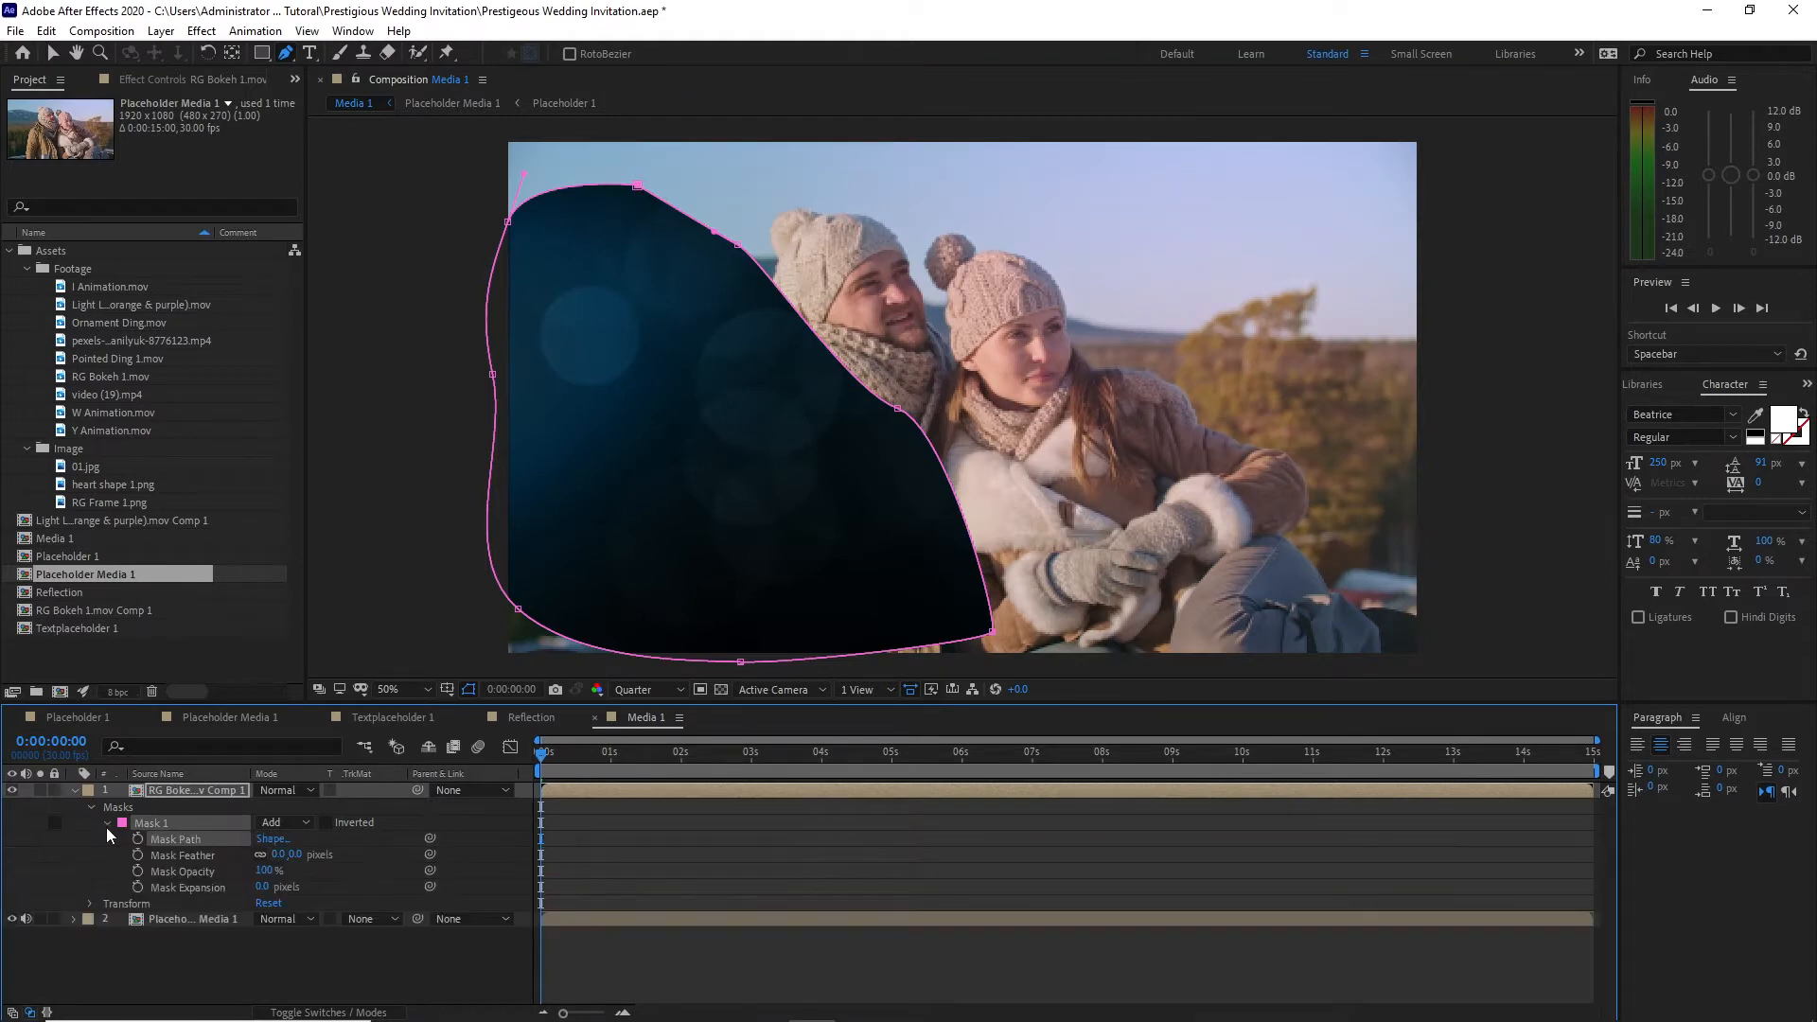
{"action": "left_click", "coordinate": [309, 822]}
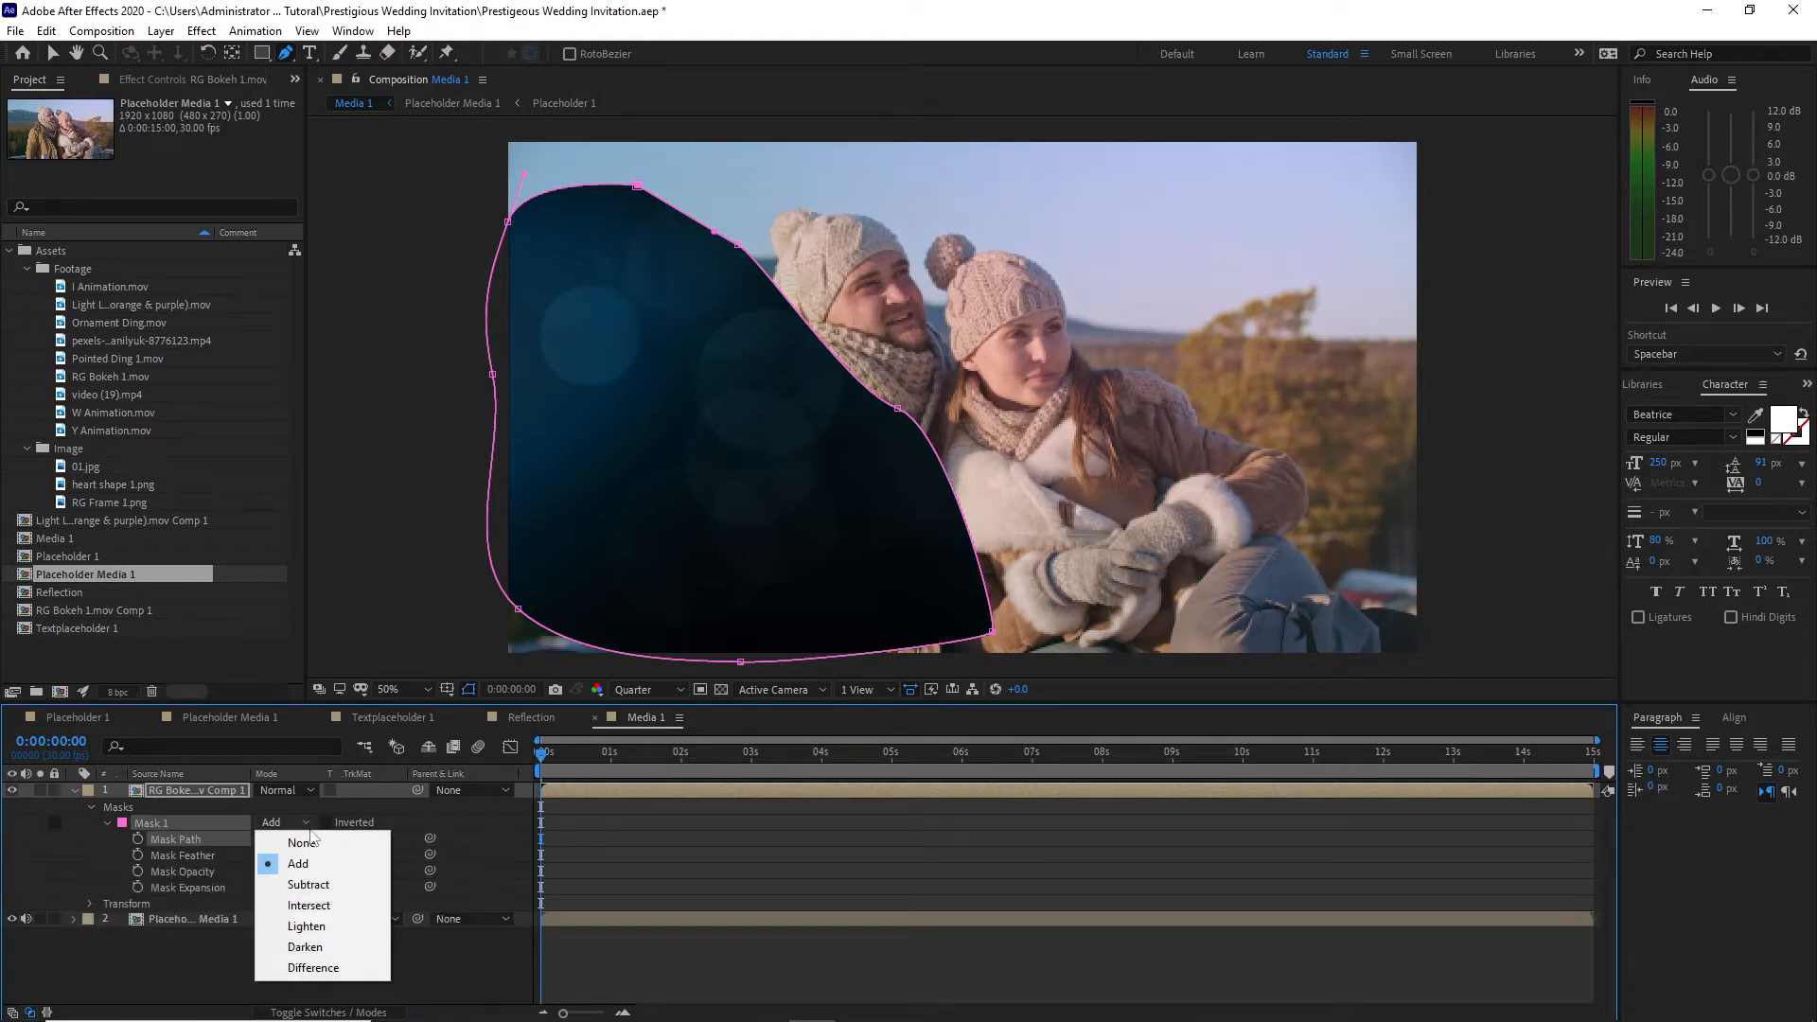
{"action": "left_click", "coordinate": [338, 888]}
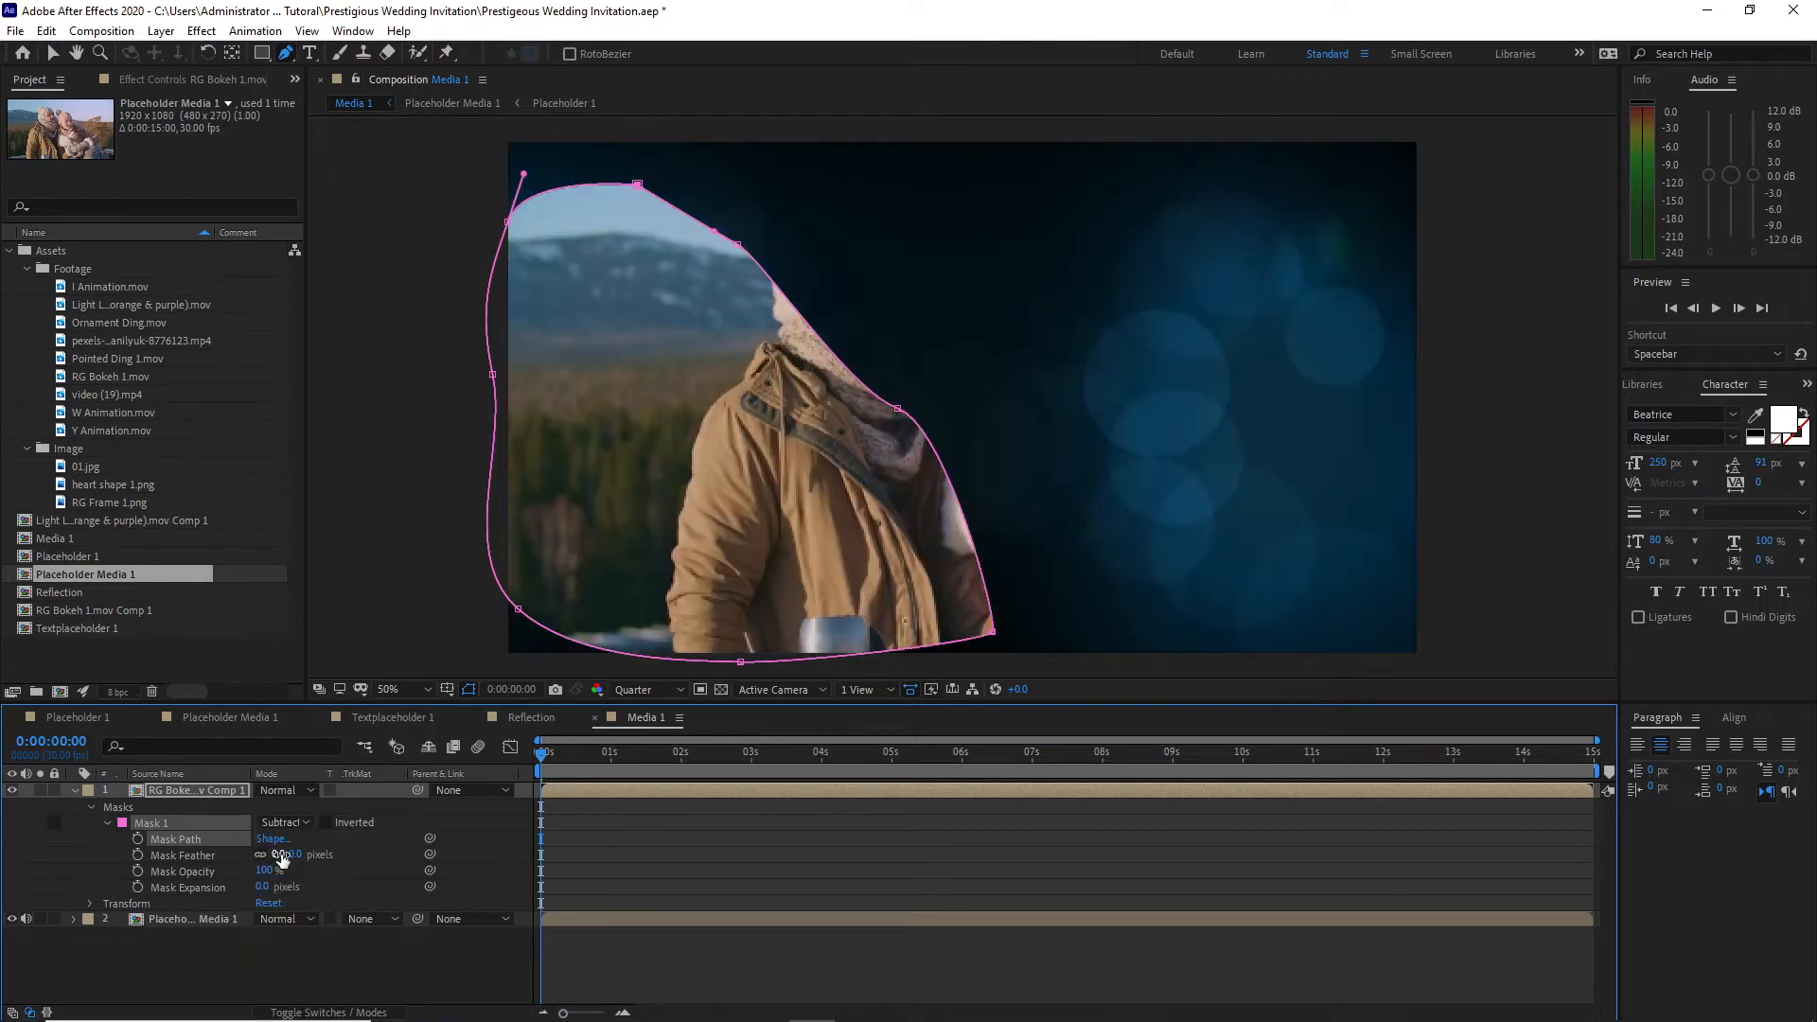
{"action": "left_click_drag", "start_coordinate": [281, 859], "coordinate": [397, 863]}
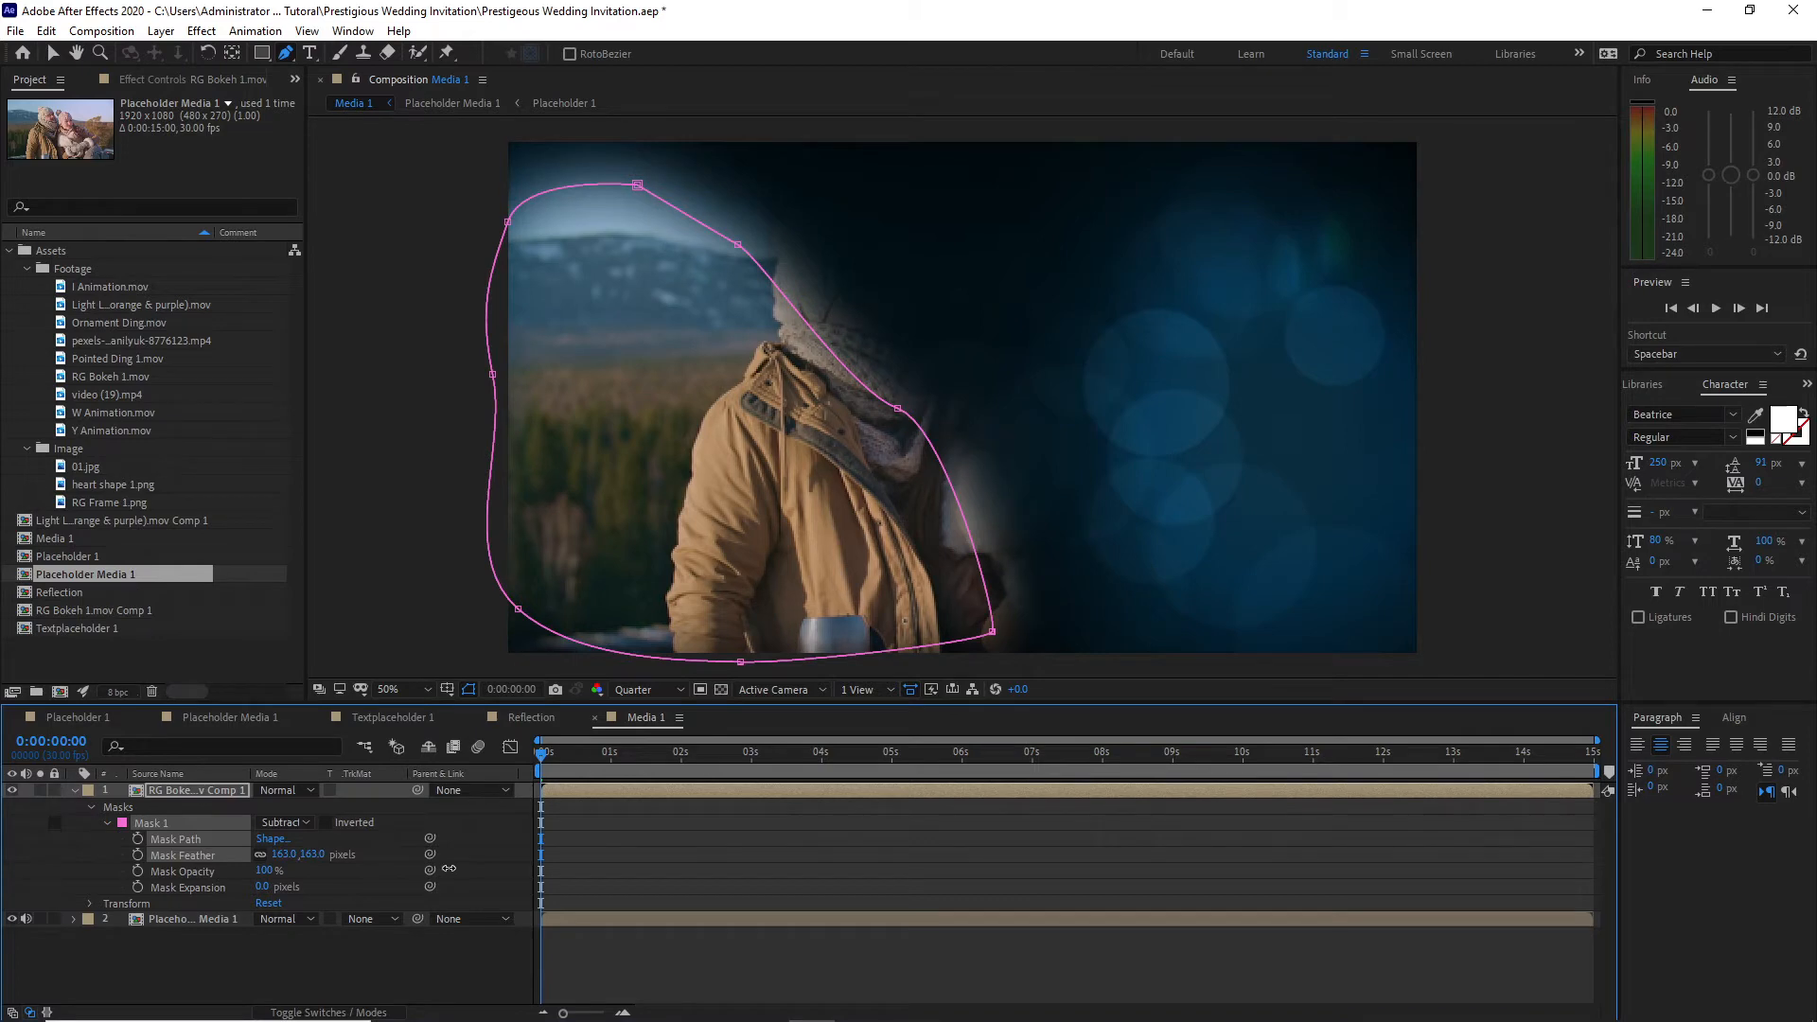
Step: Shift the Placeholder Media 1 layer left until the couple sits inside the feathered opening, and preview the composition
{"action": "left_click", "coordinate": [179, 919]}
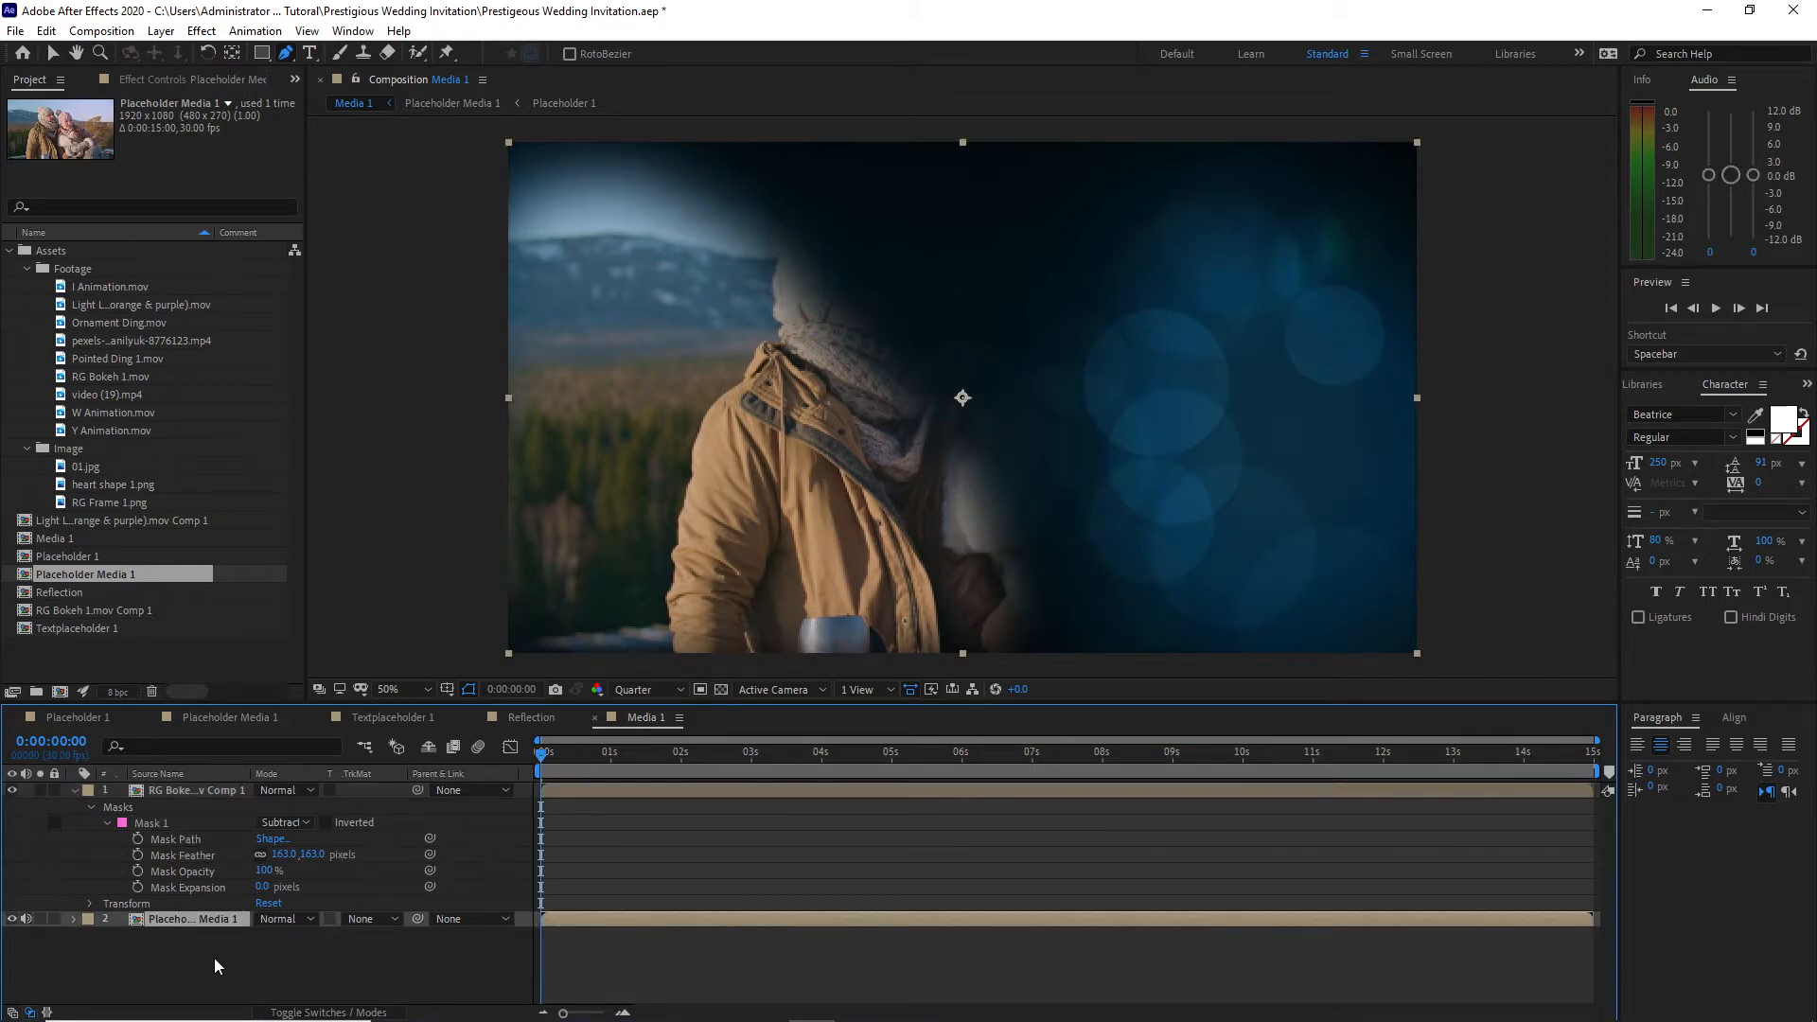
{"action": "key", "text": "p"}
{"action": "left_click_drag", "start_coordinate": [266, 946], "coordinate": [115, 934]}
{"action": "left_click", "coordinate": [72, 919]}
{"action": "left_click", "coordinate": [74, 792]}
{"action": "key", "text": "space"}
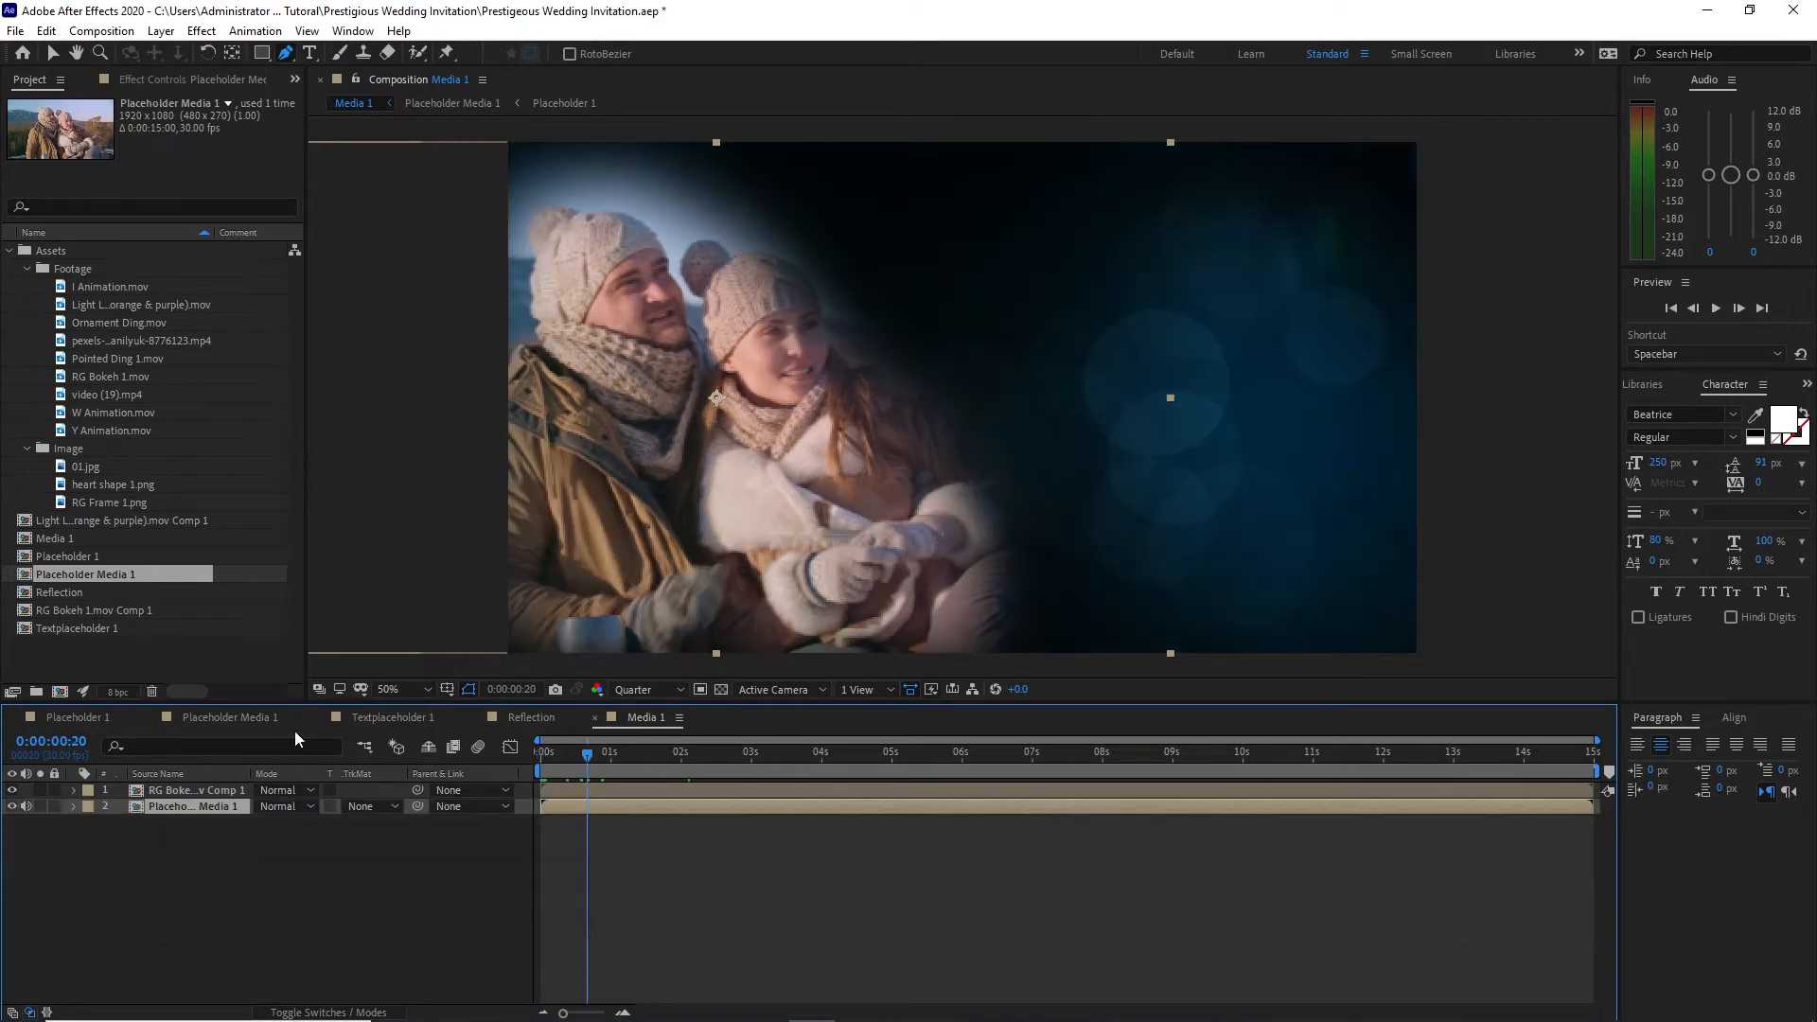
Step: Apply the Tint effect to Placeholder 1 in the Placeholder Media 1 composition with Amount to Tint set to 50%
{"action": "left_click", "coordinate": [247, 719]}
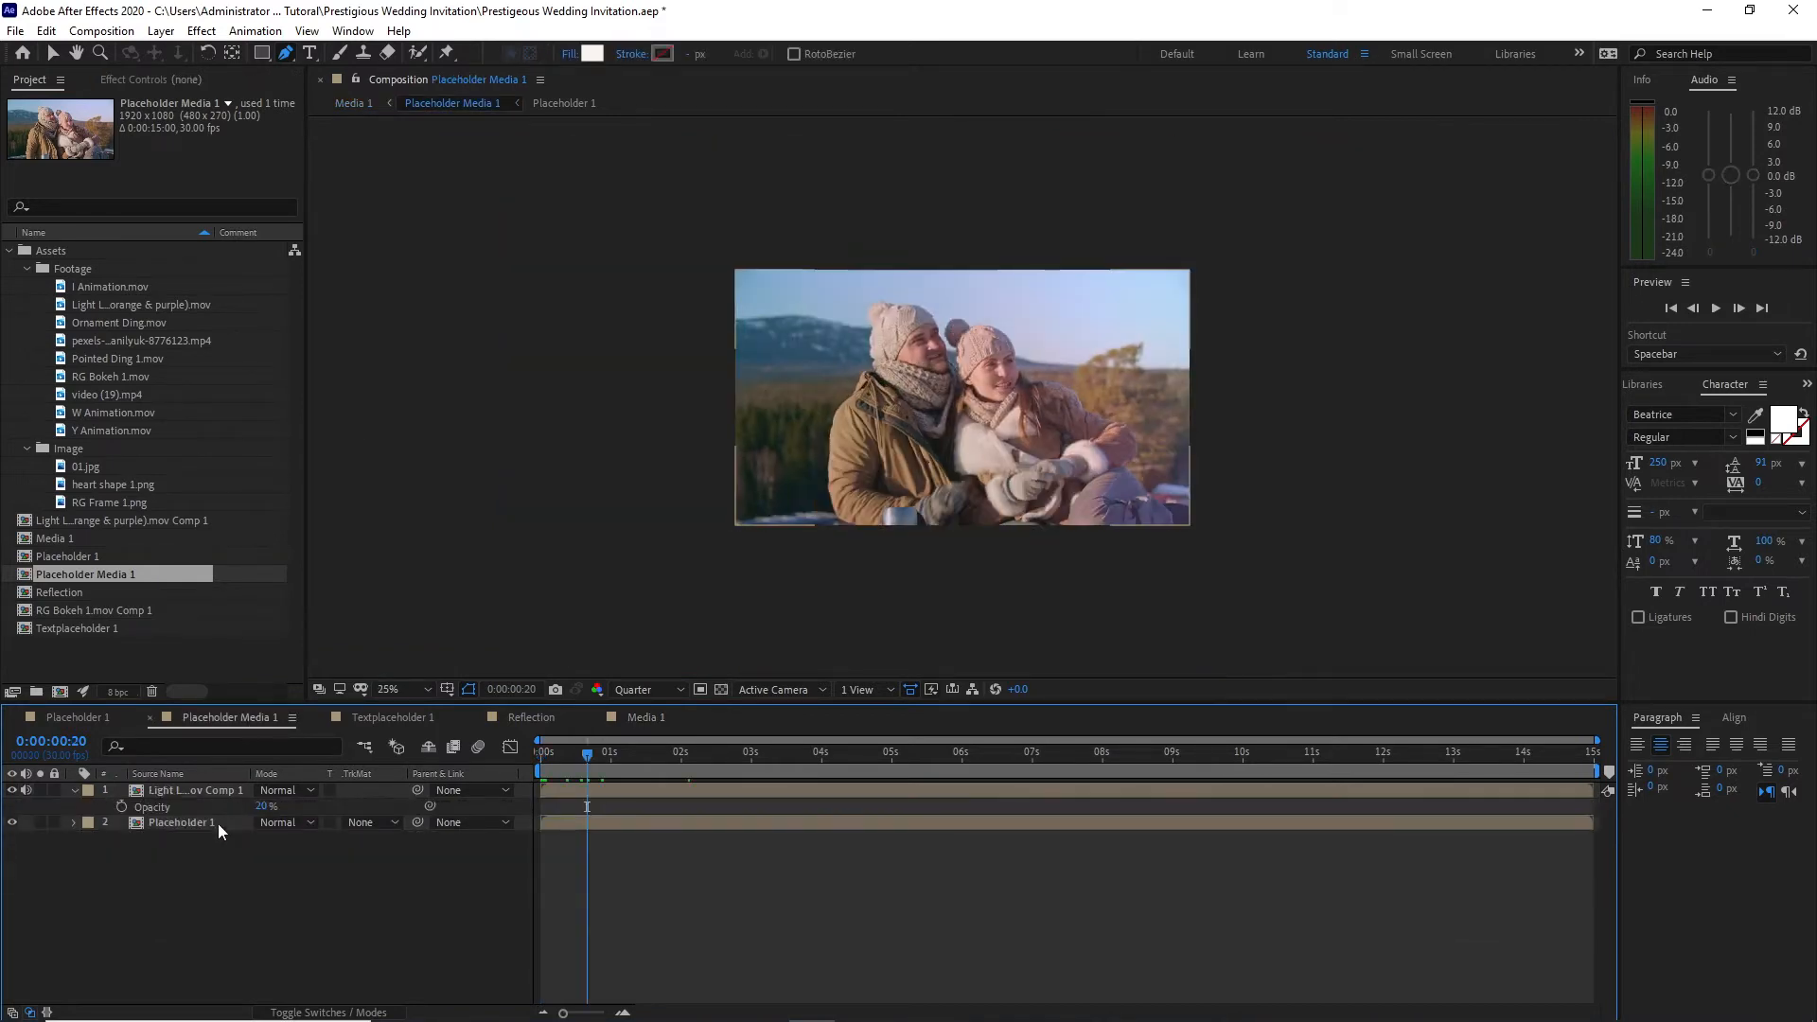
{"action": "left_click", "coordinate": [201, 31]}
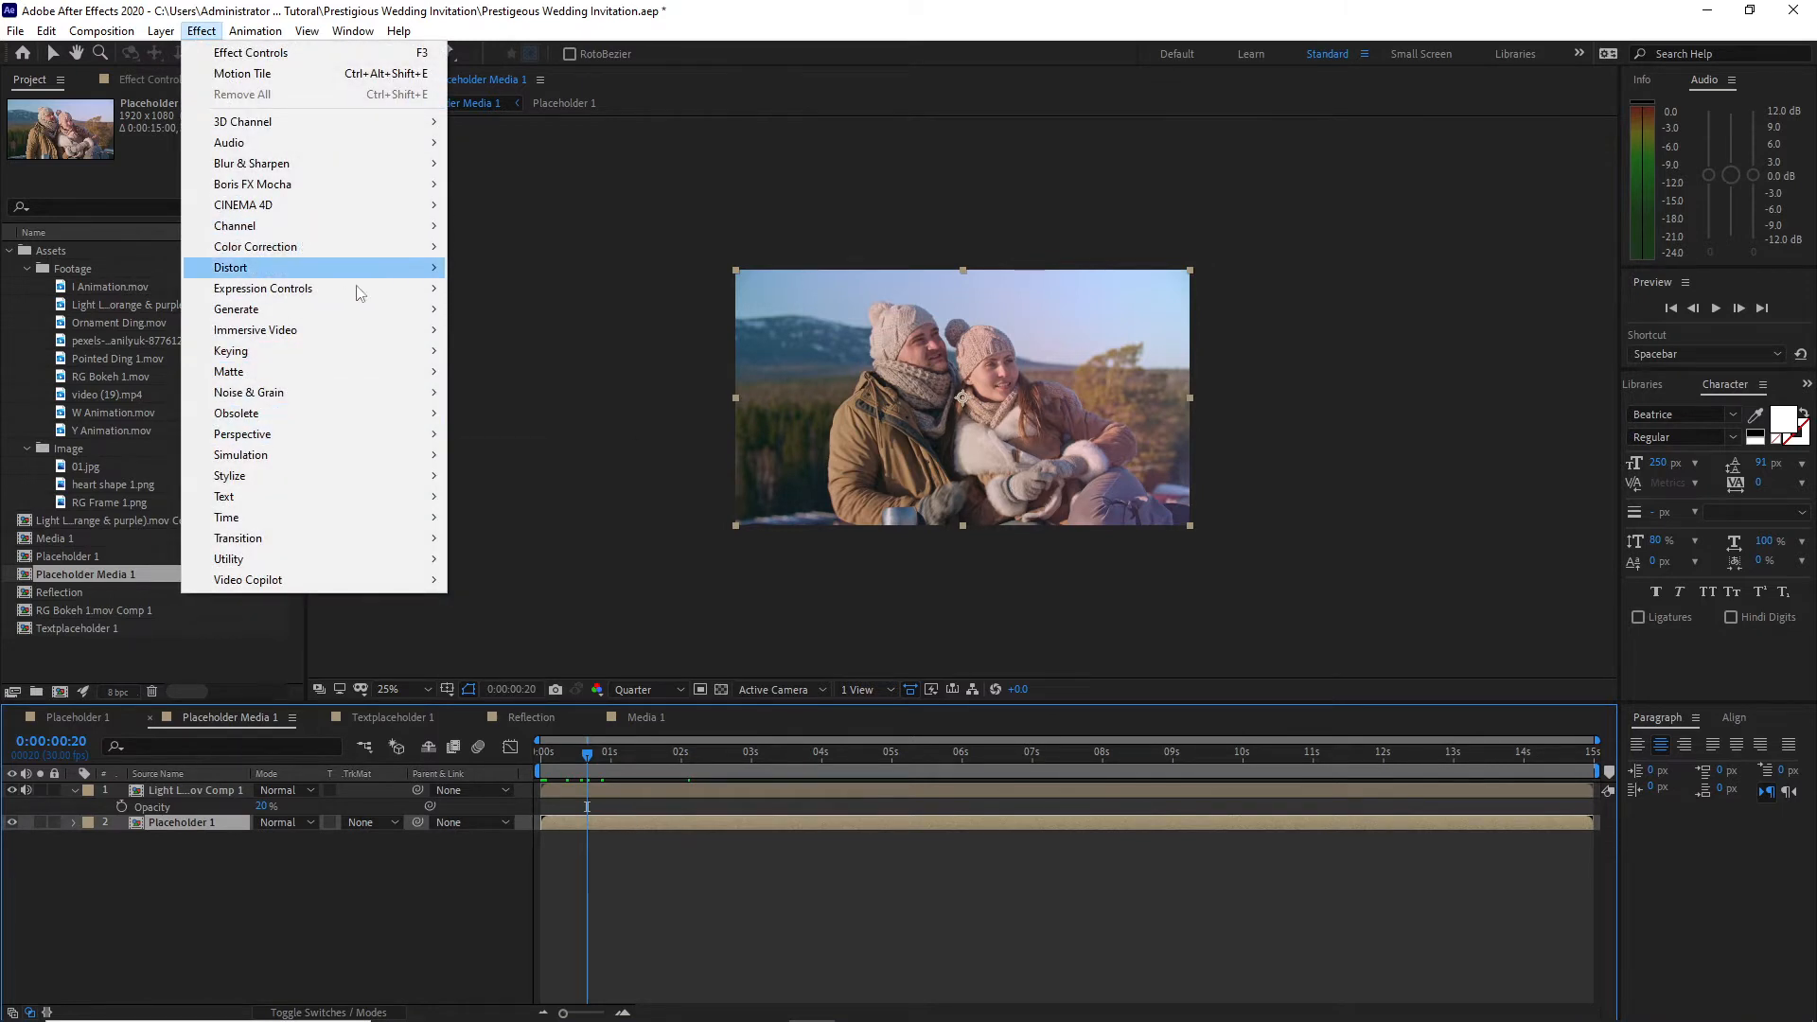
{"action": "mouse_move", "coordinate": [422, 248]}
{"action": "left_click", "coordinate": [503, 890]}
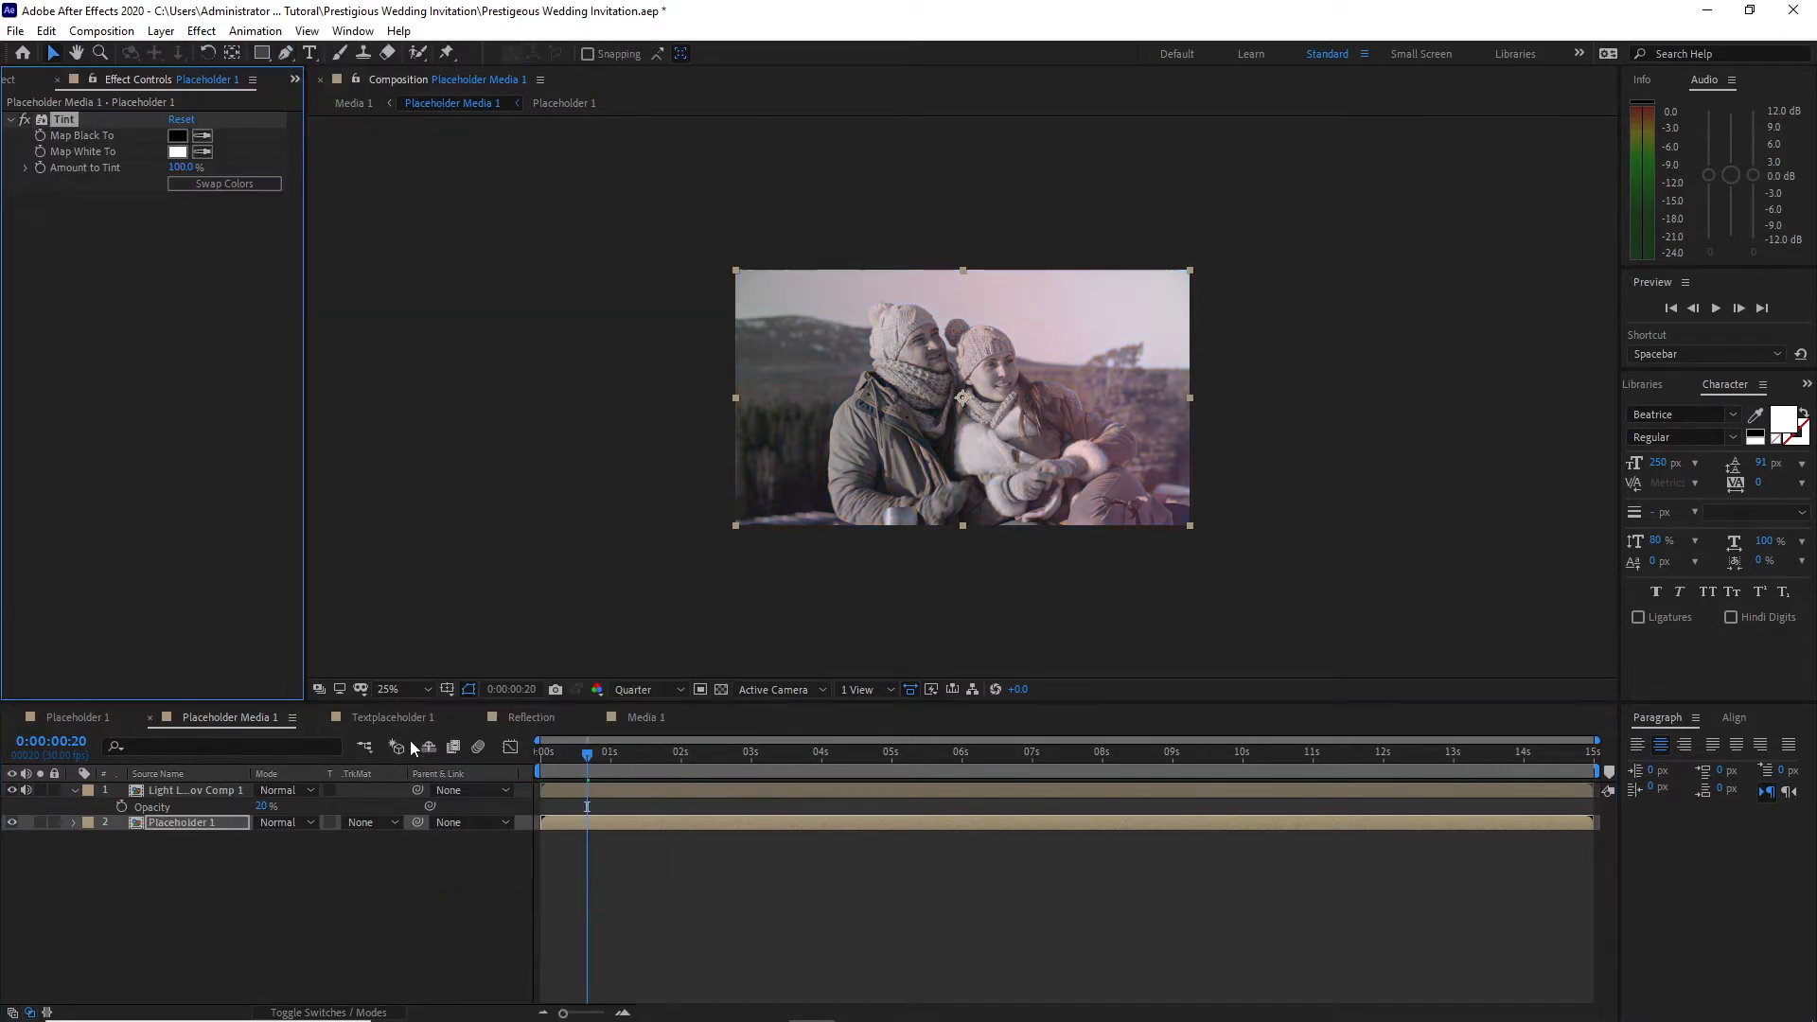
{"action": "left_click", "coordinate": [178, 167]}
{"action": "type", "text": "50"}
{"action": "left_click", "coordinate": [112, 743]}
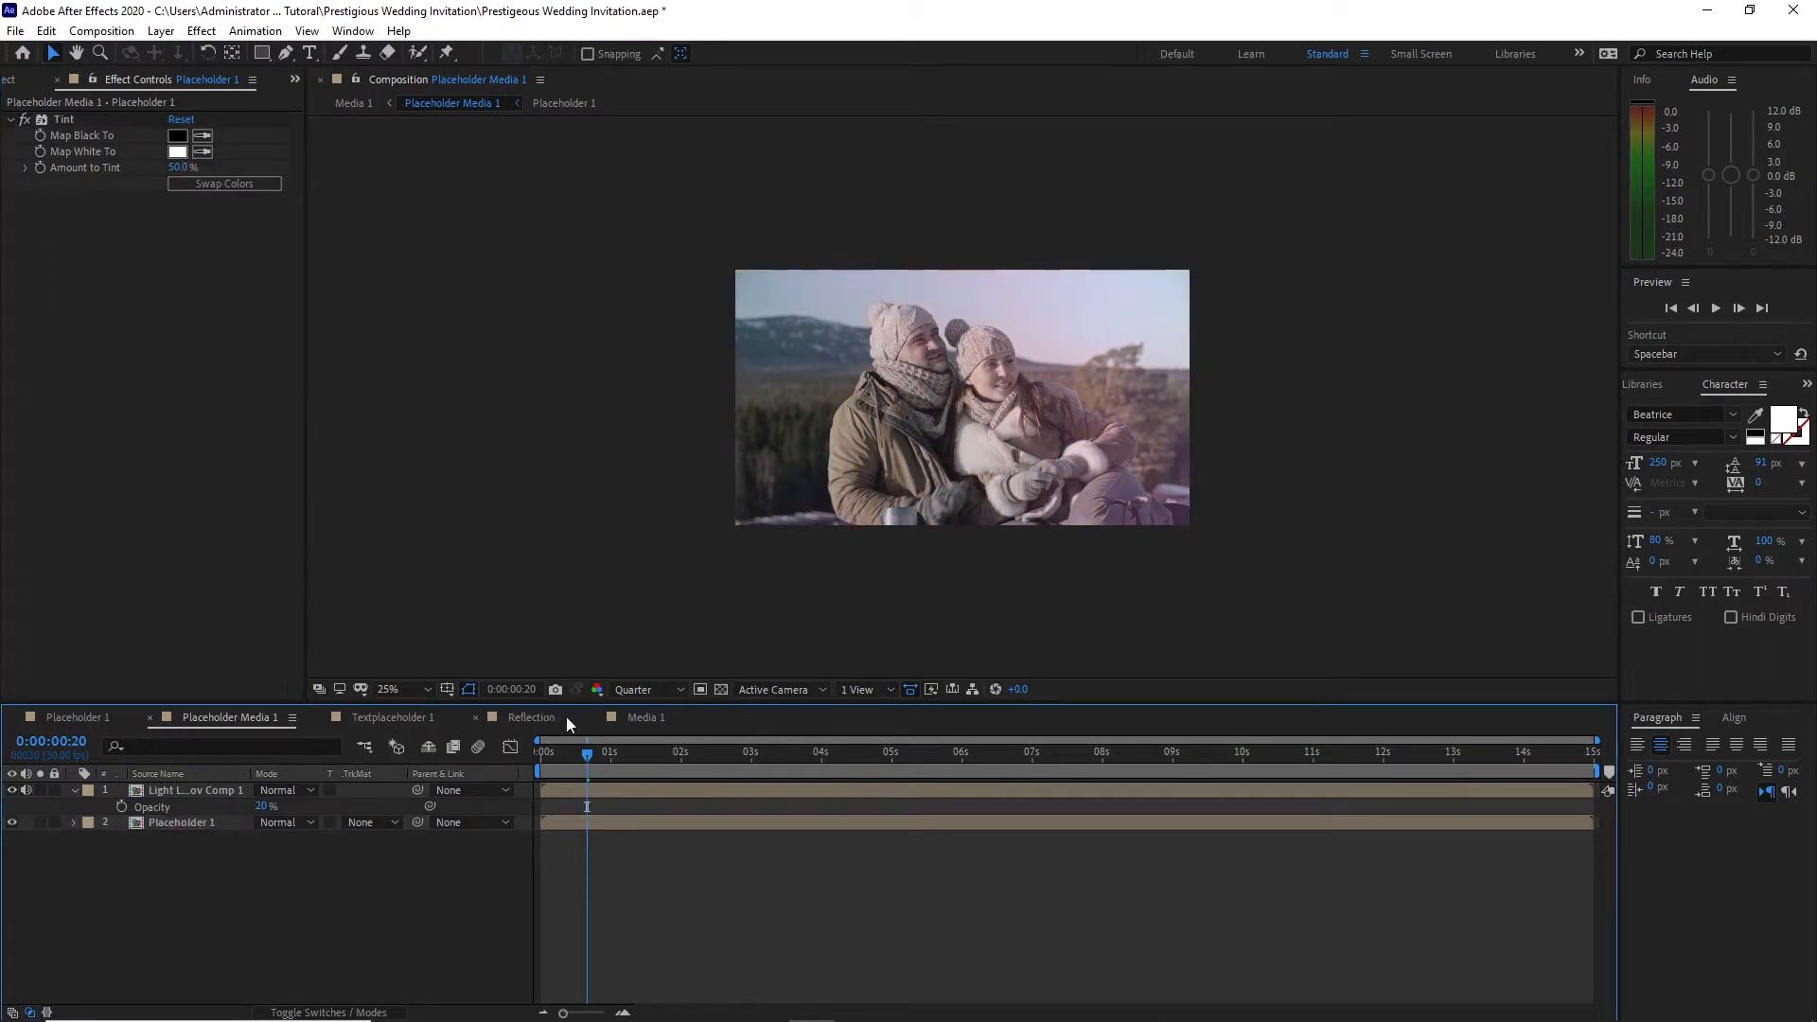
Step: Add Reflection and Textplaceholder 1 on top of the Media 1 layers and give Reflection an Alpha Matte from Textplaceholder 1
{"action": "left_click", "coordinate": [621, 722]}
{"action": "left_click", "coordinate": [295, 79]}
{"action": "left_click", "coordinate": [331, 98]}
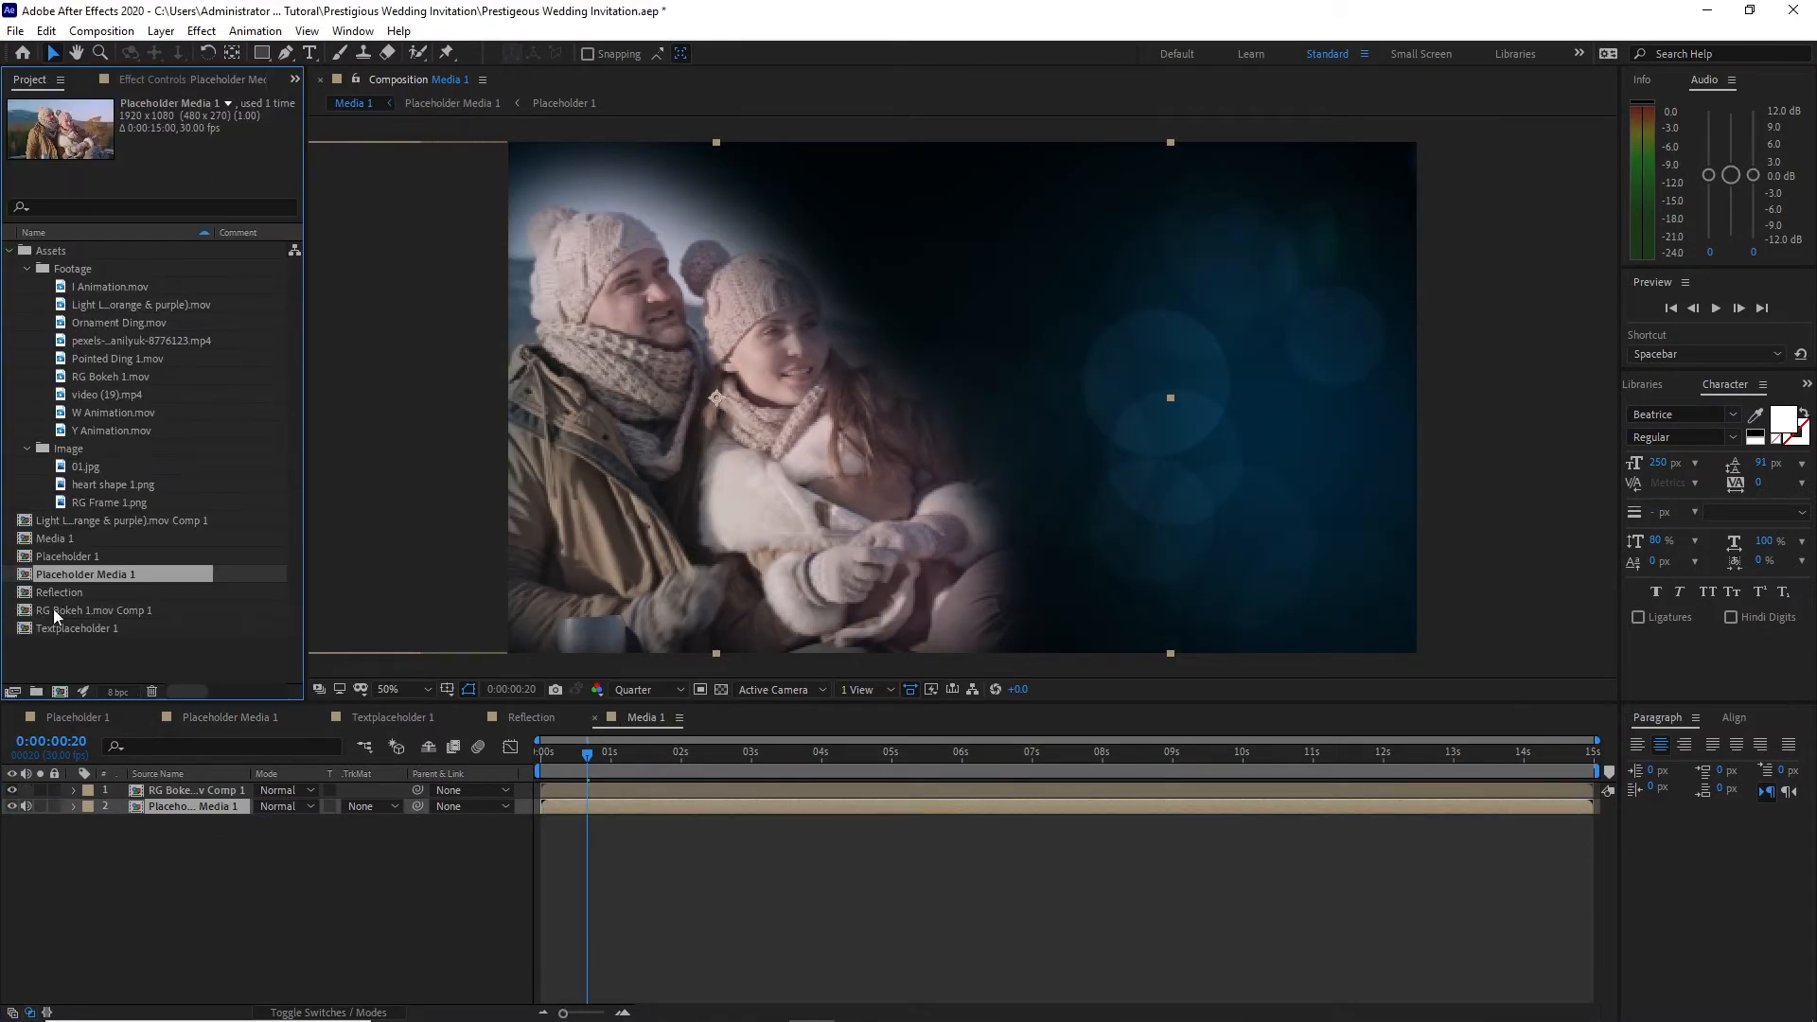
{"action": "left_click_drag", "start_coordinate": [59, 598], "coordinate": [139, 789]}
{"action": "left_click_drag", "start_coordinate": [76, 630], "coordinate": [123, 788]}
{"action": "left_click", "coordinate": [367, 807]}
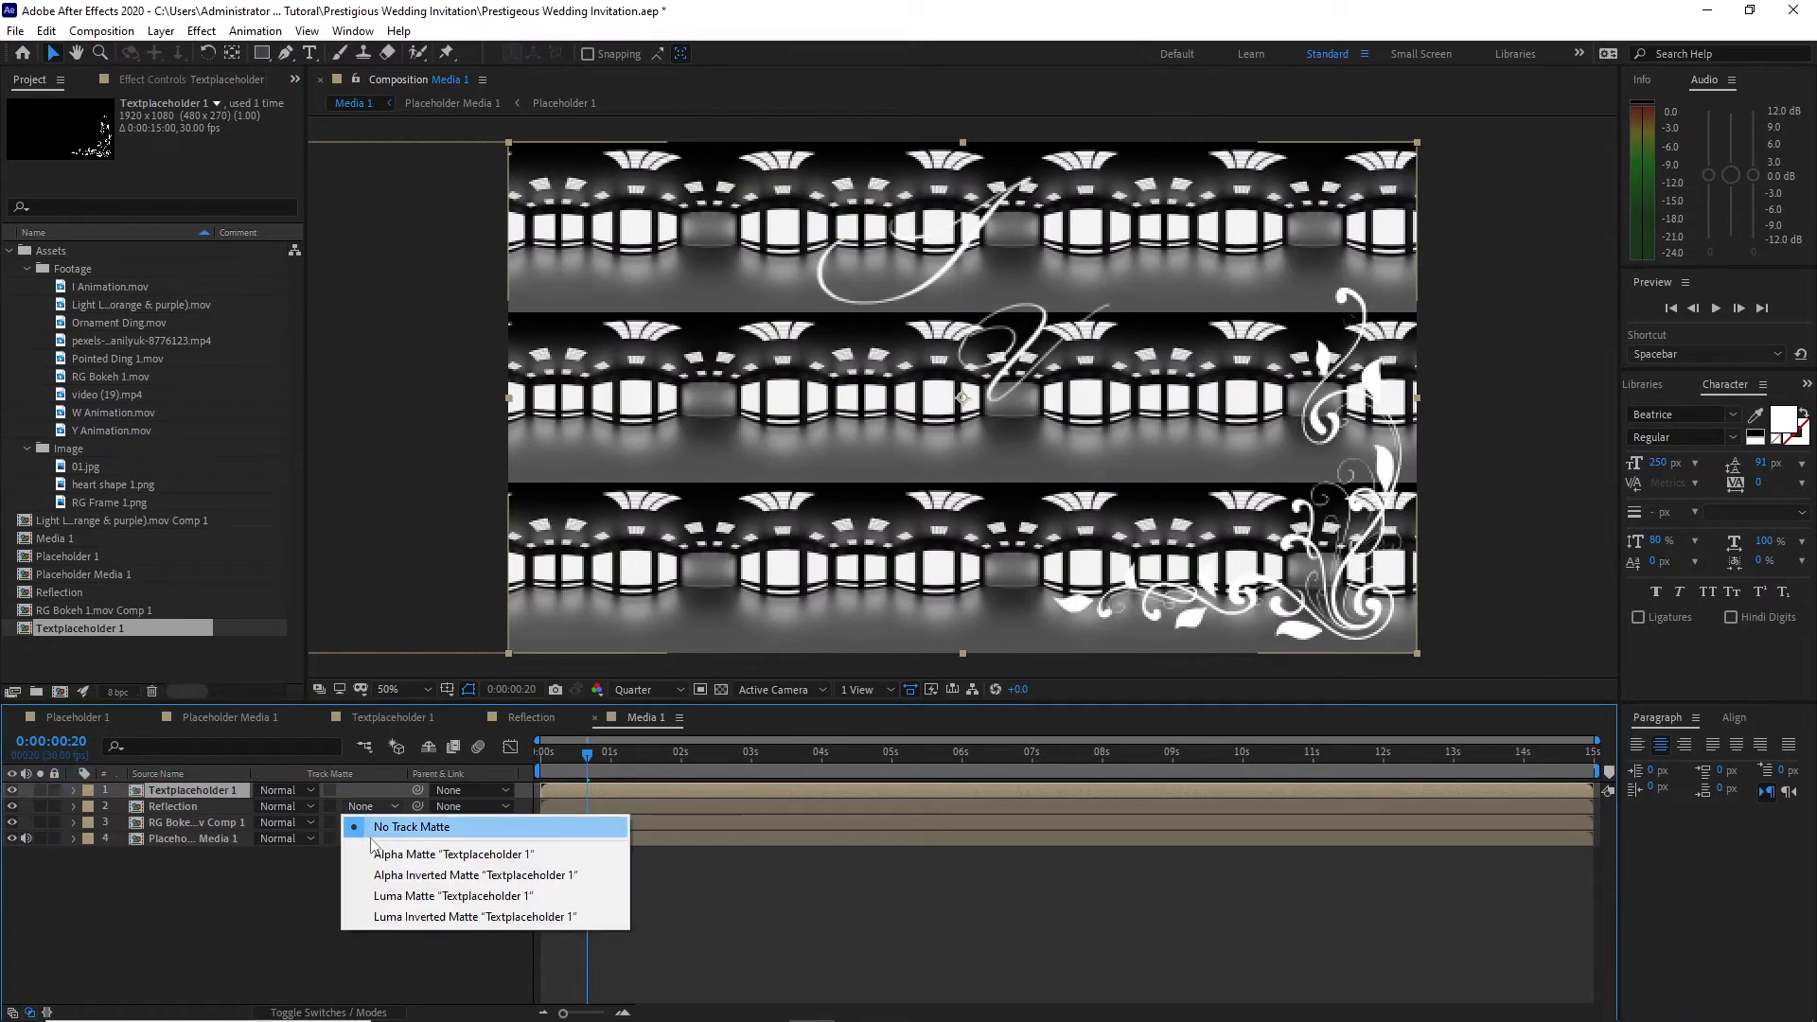
{"action": "left_click", "coordinate": [378, 854]}
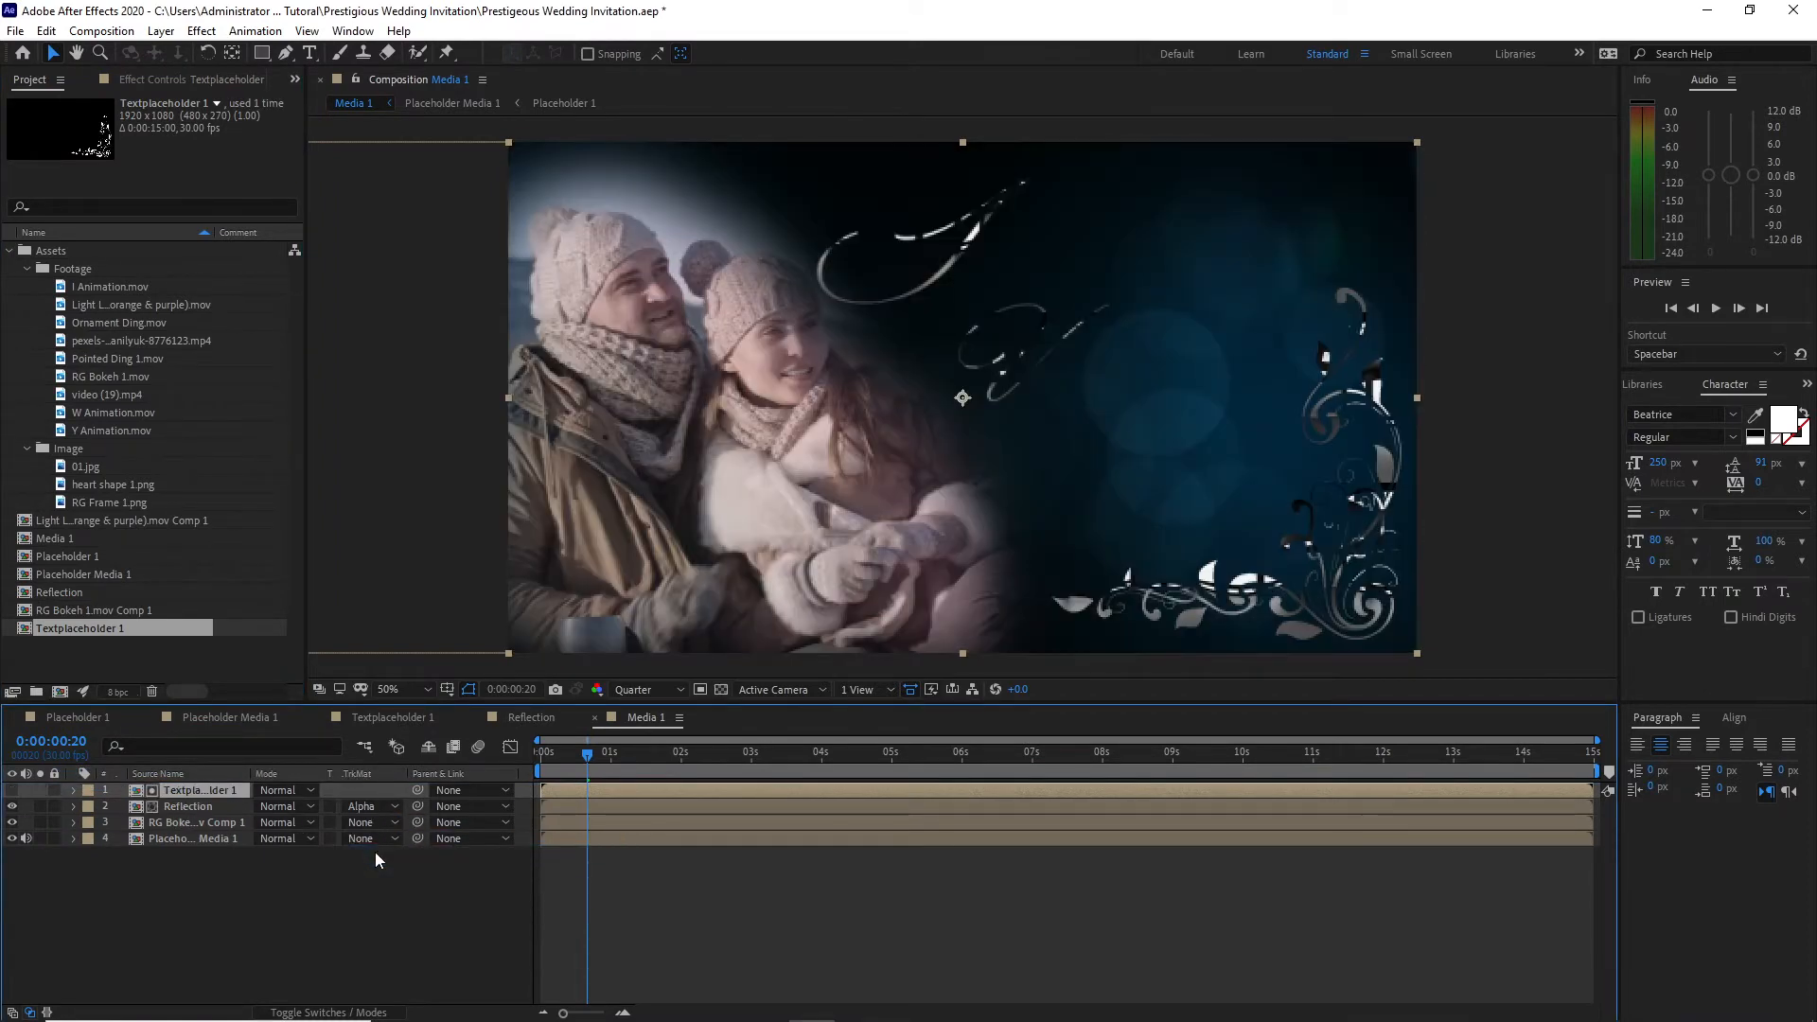
Step: Apply CC Glass to the Reflection layer with Textplaceholder 1 as the bump map and a height of 30
{"action": "left_click", "coordinate": [179, 810]}
{"action": "left_click", "coordinate": [201, 30]}
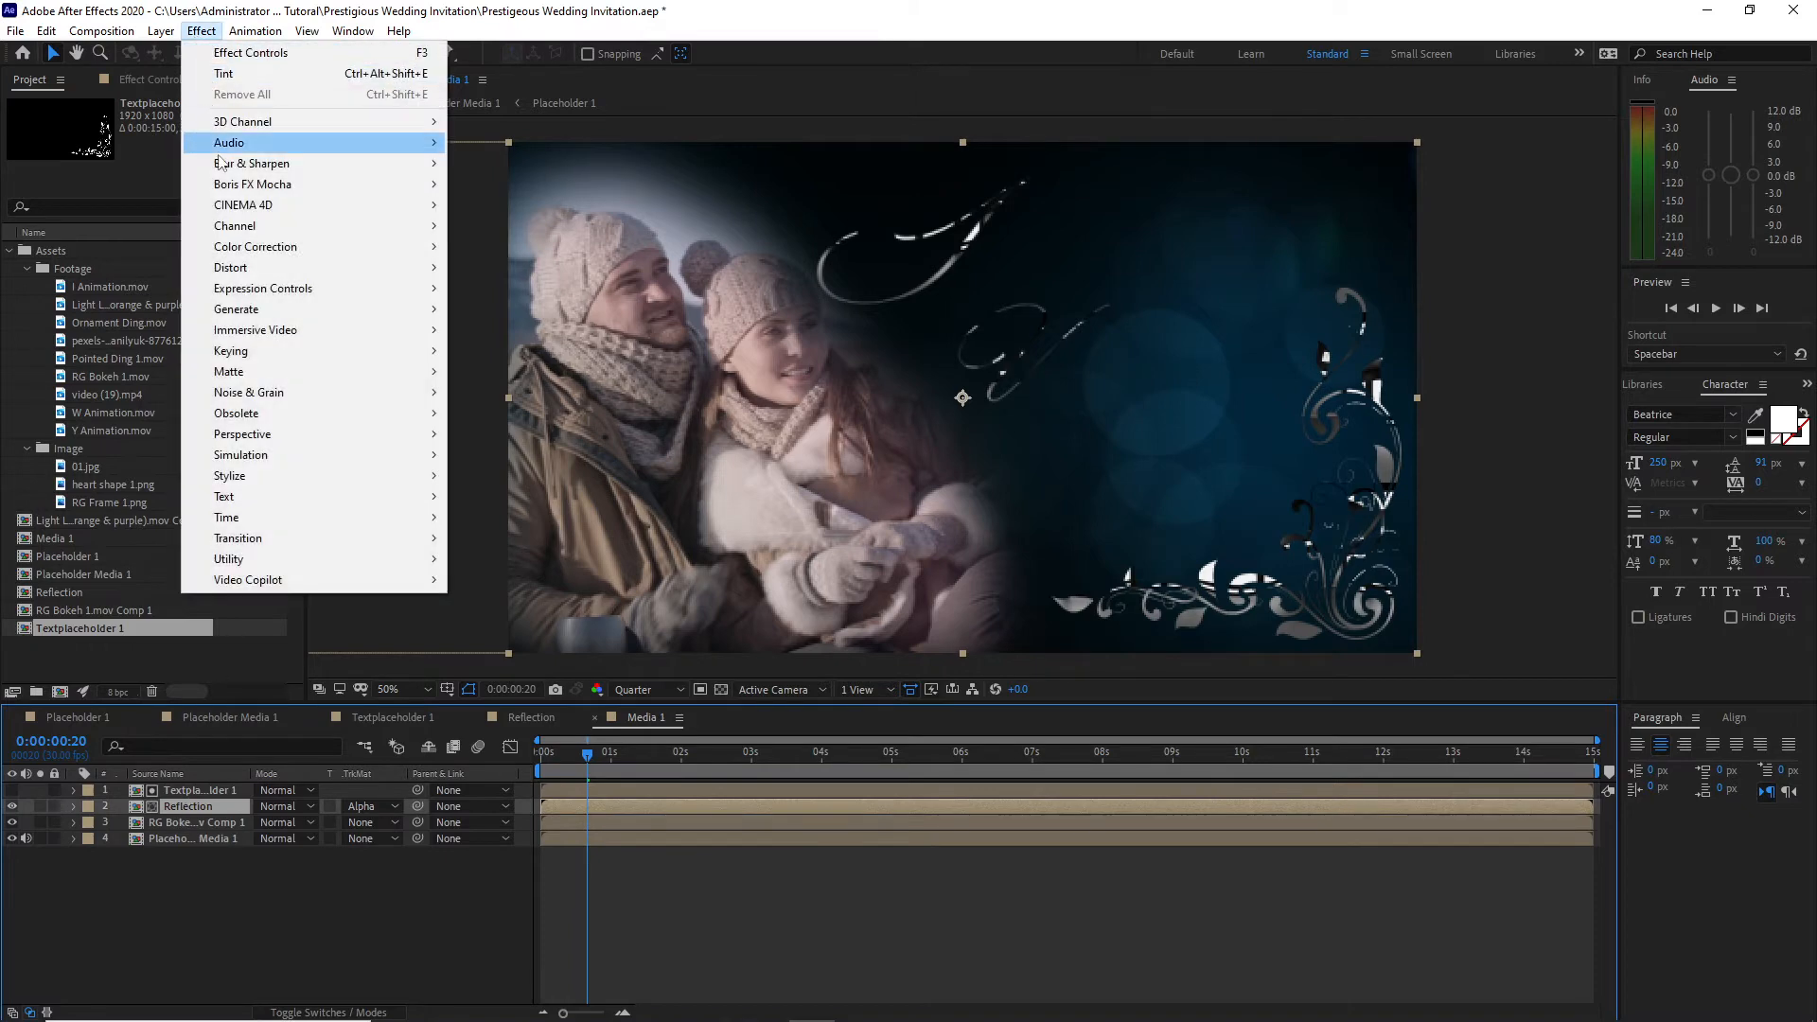
{"action": "mouse_move", "coordinate": [284, 478]}
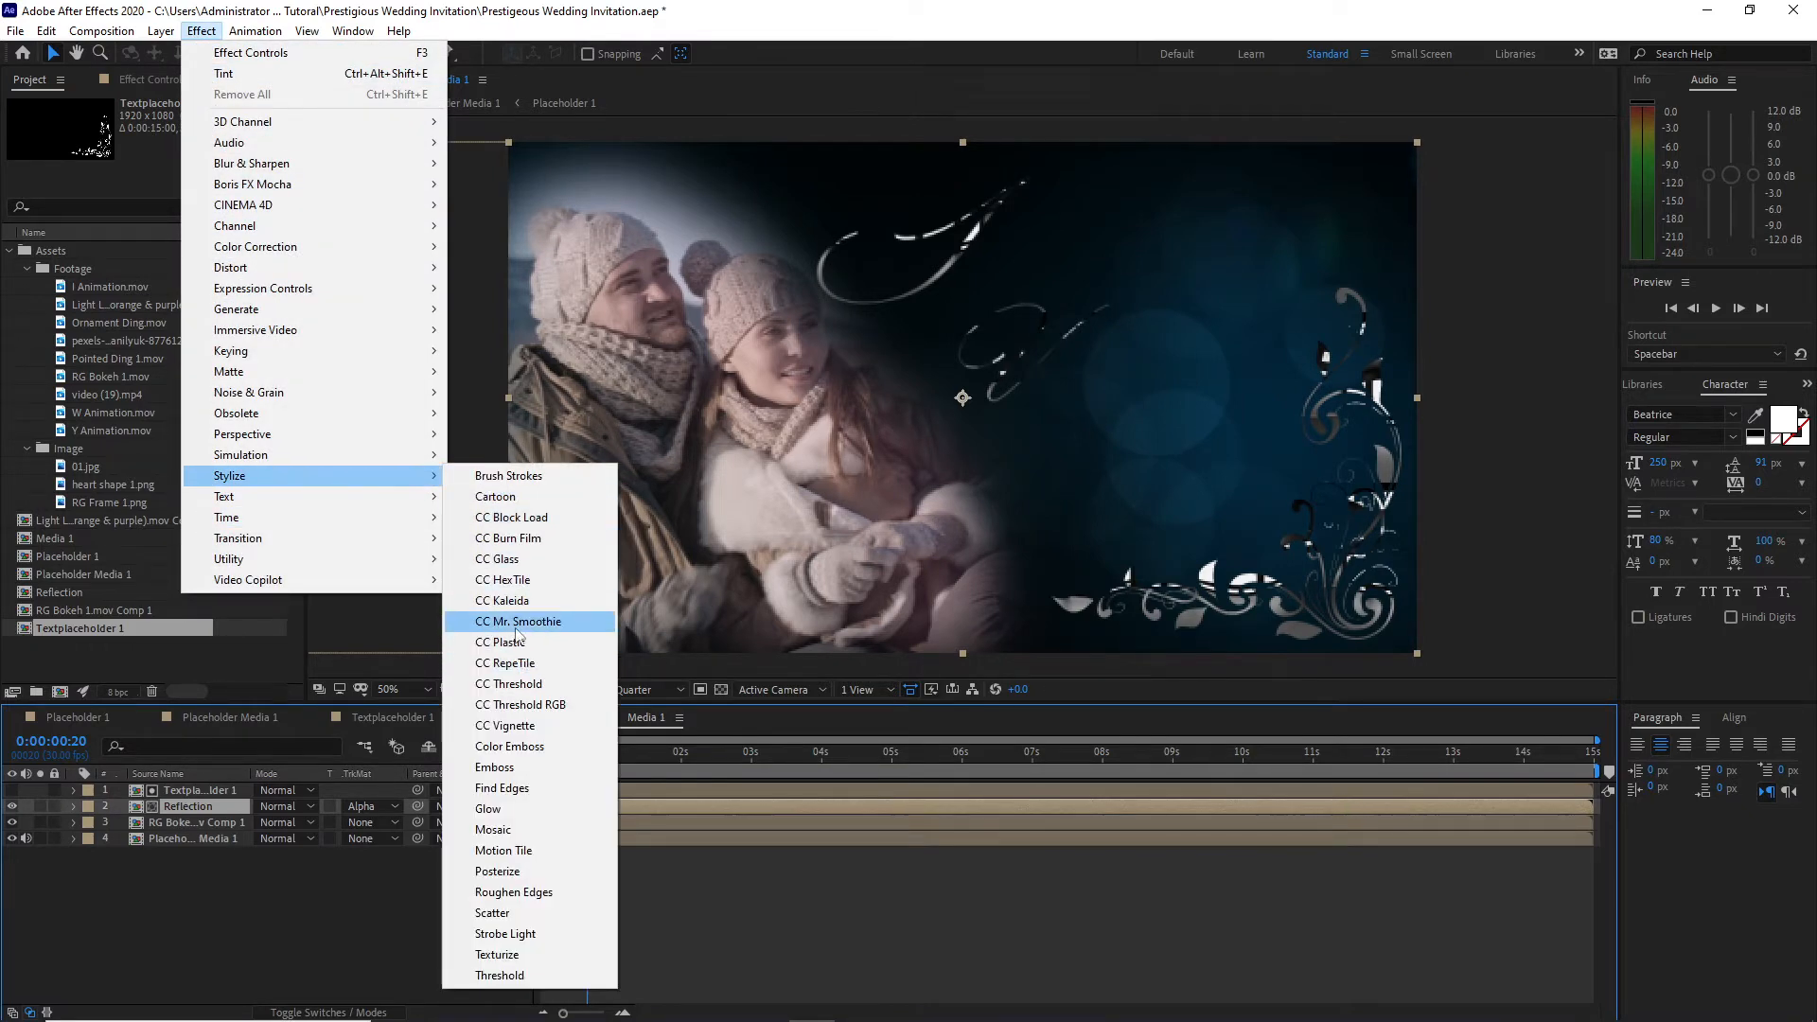
{"action": "left_click", "coordinate": [501, 560]}
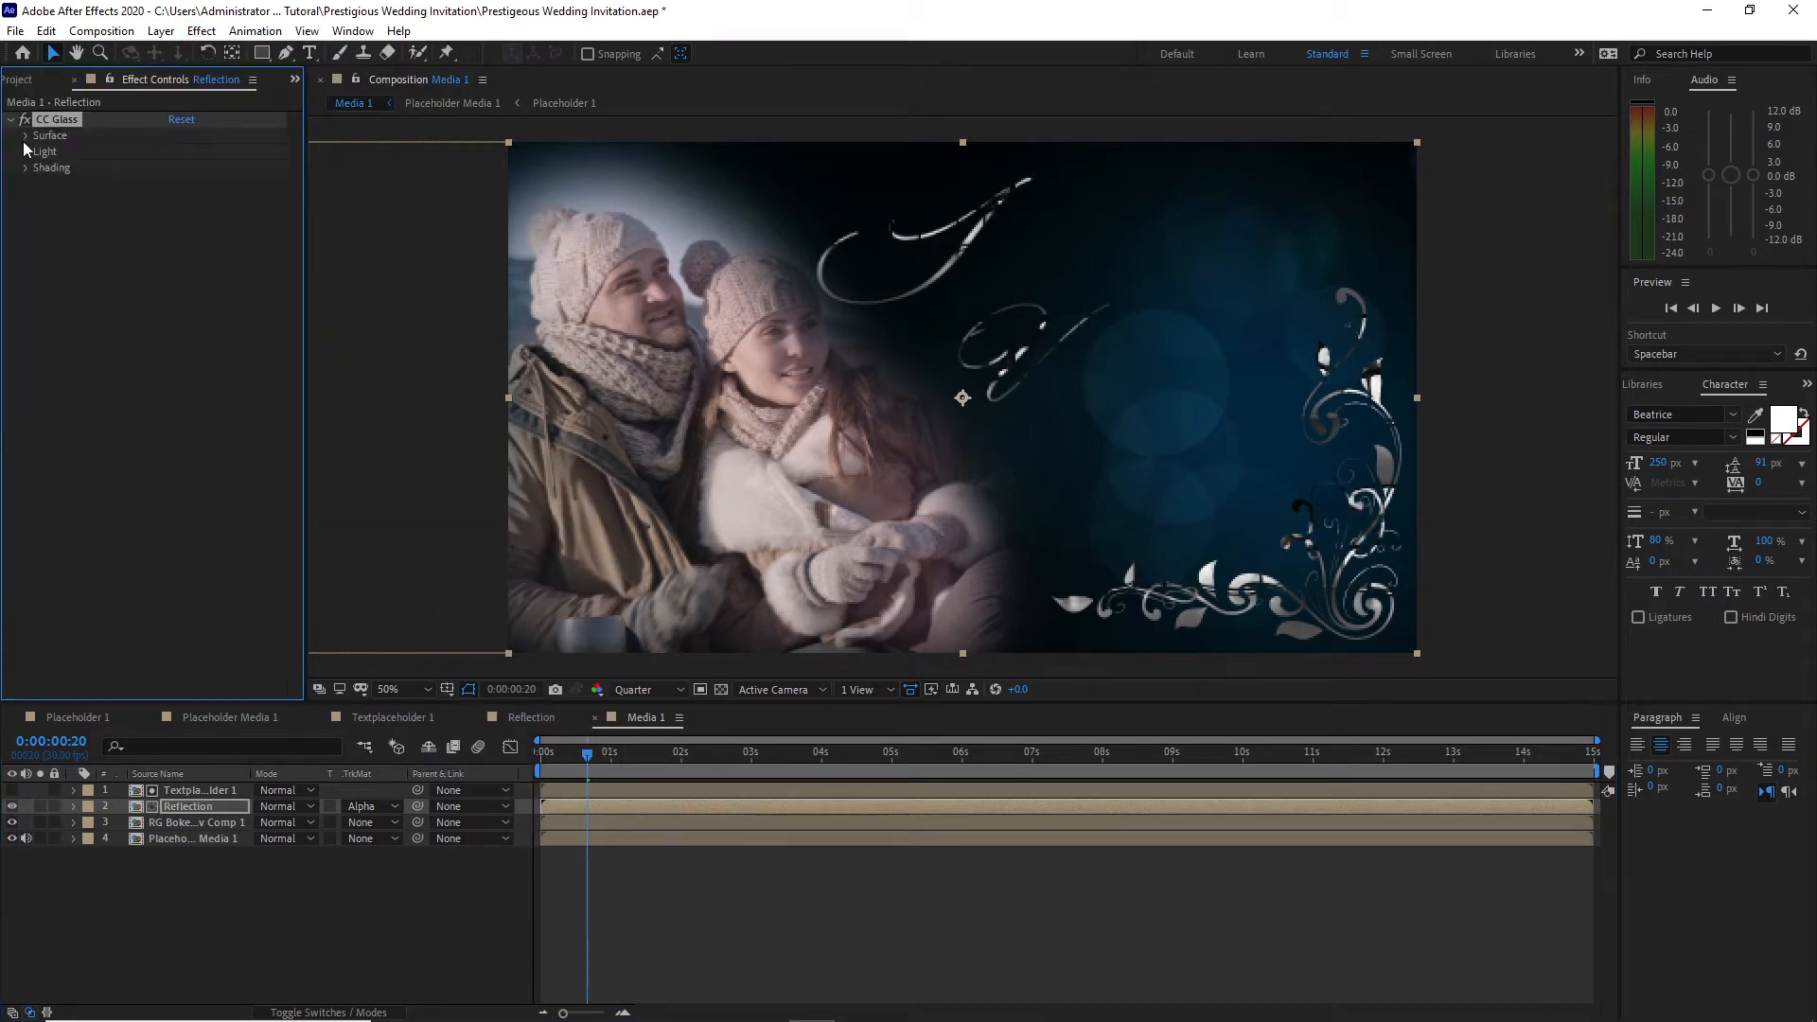
{"action": "left_click", "coordinate": [25, 135]}
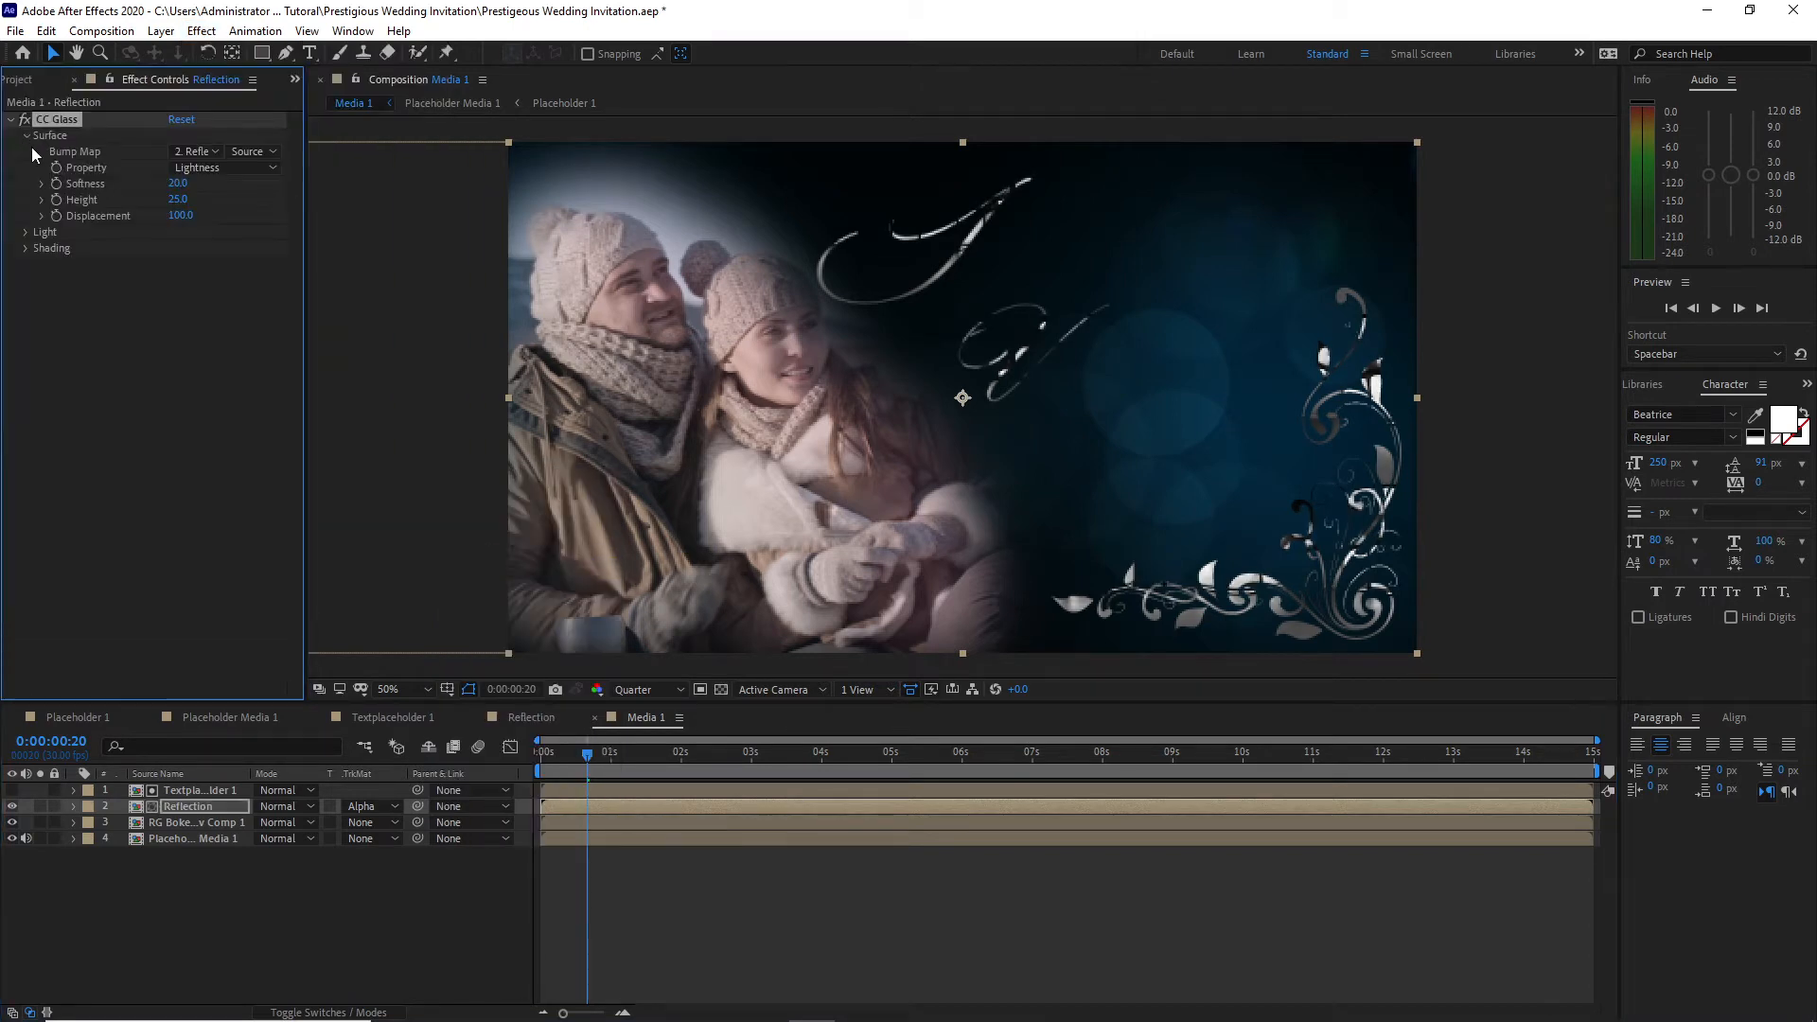
{"action": "left_click", "coordinate": [219, 157]}
{"action": "left_click", "coordinate": [239, 196]}
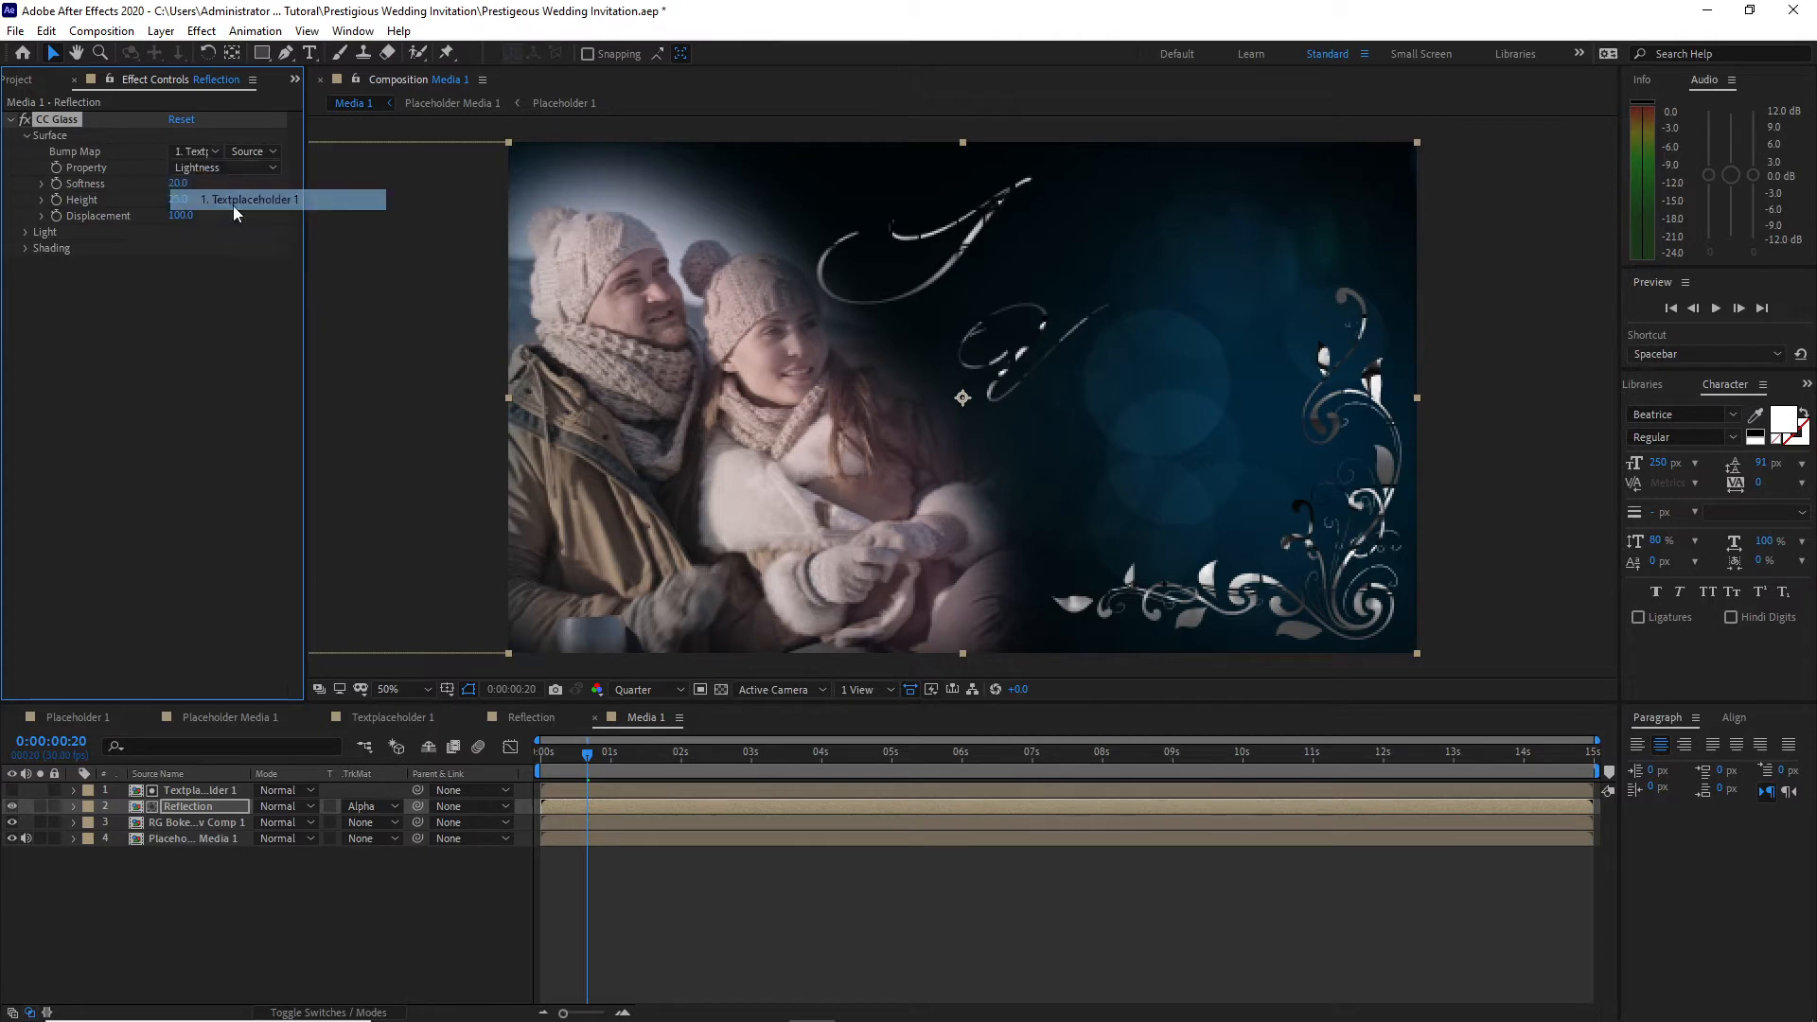
{"action": "left_click", "coordinate": [177, 199]}
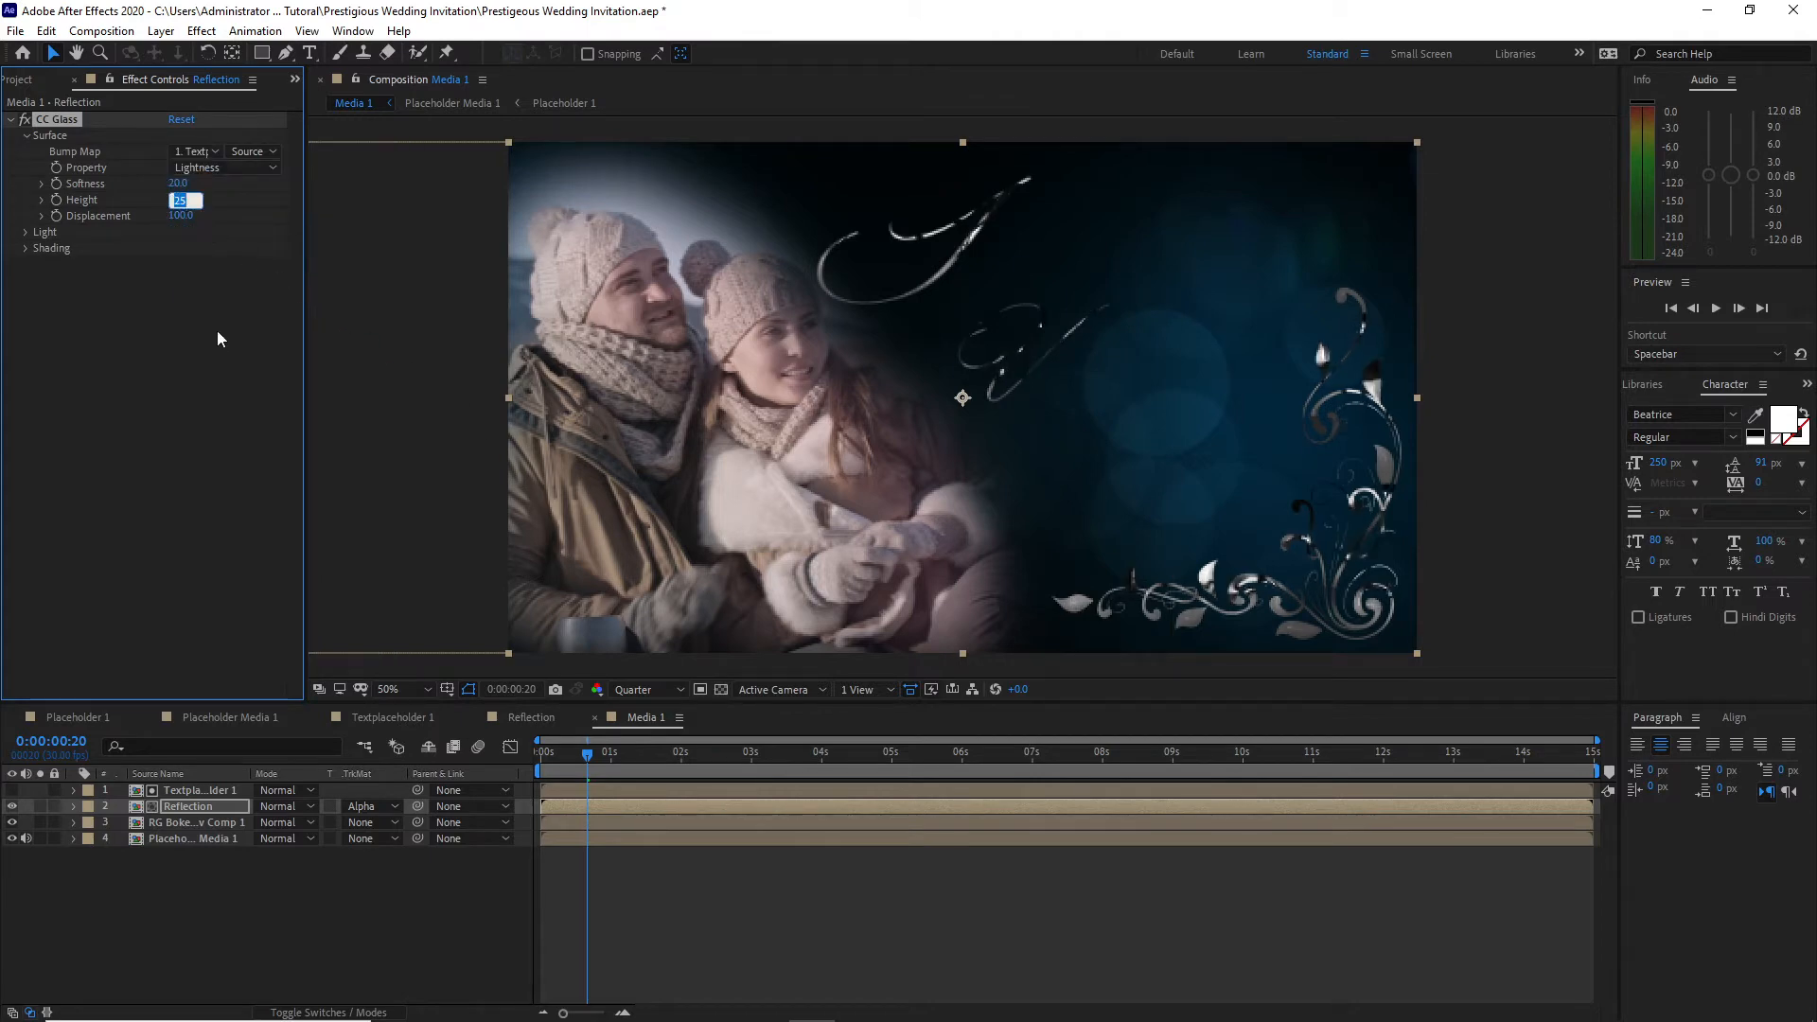
{"action": "type", "text": "30"}
Step: Apply CC Blobbylize to the Reflection layer with Textplaceholder 1 as the blob layer and Cut Away set to 1
{"action": "left_click", "coordinate": [201, 30]}
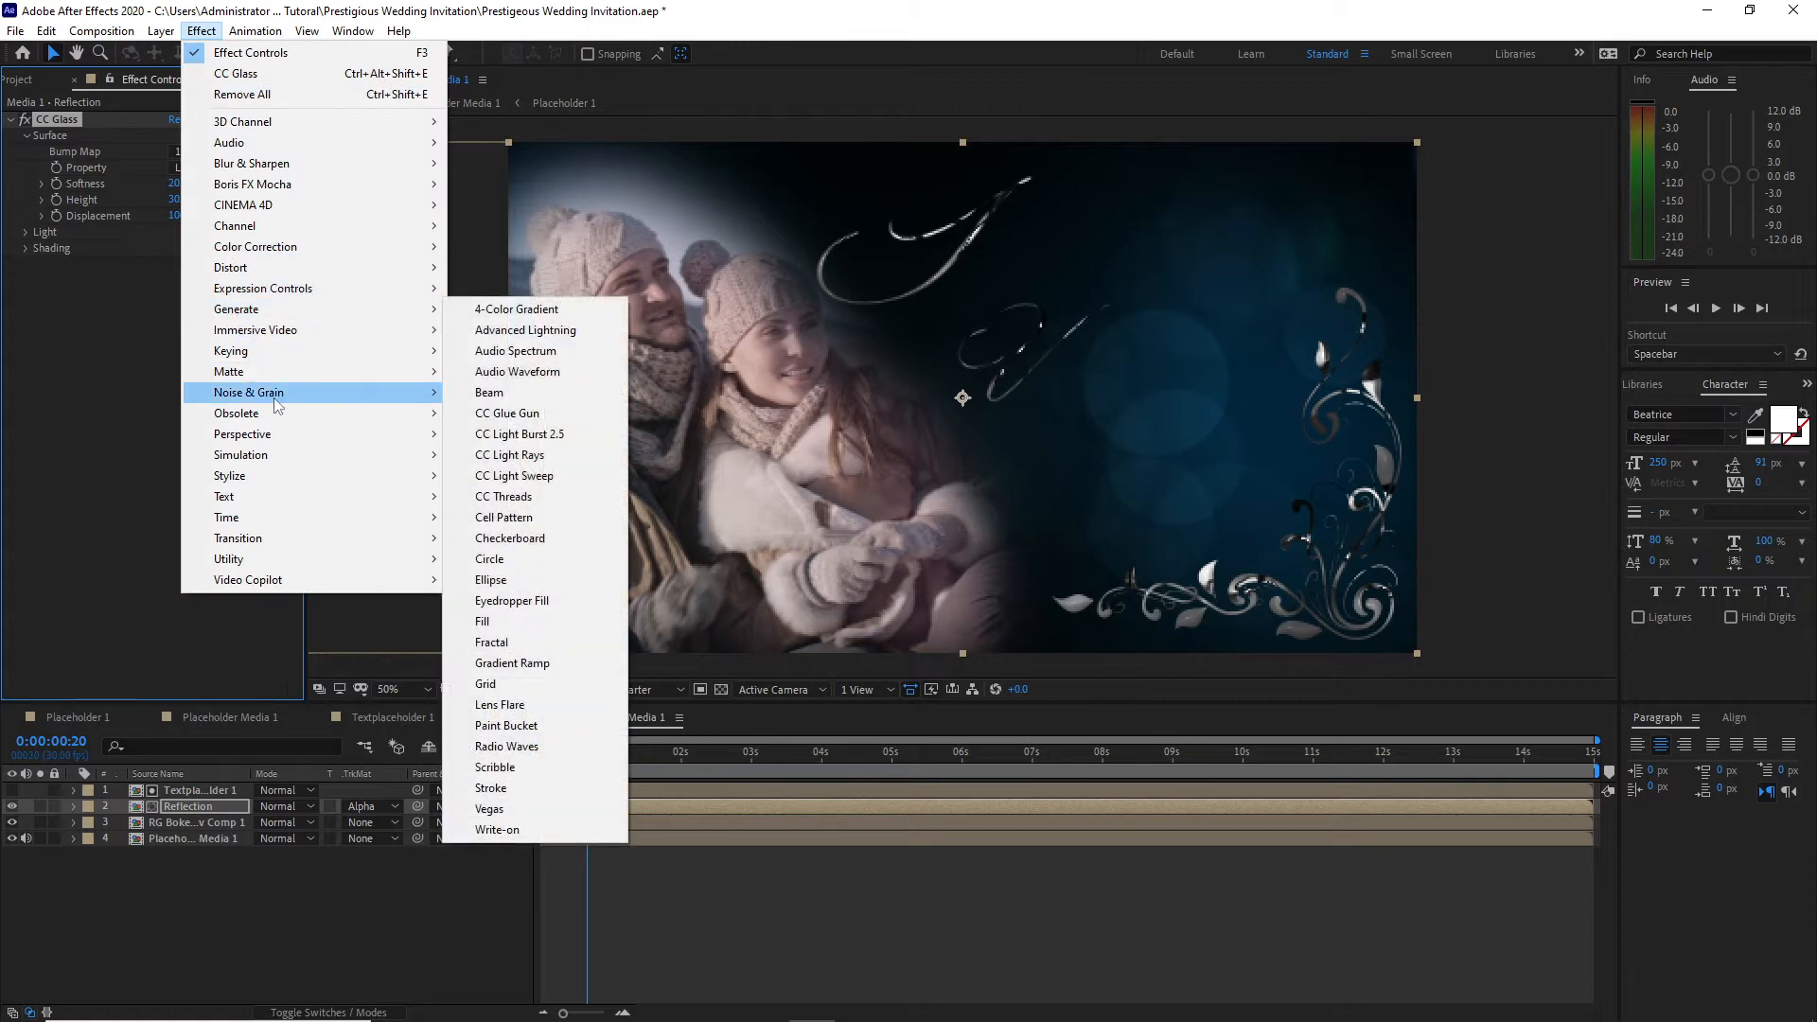
{"action": "mouse_move", "coordinate": [300, 269]}
{"action": "left_click", "coordinate": [511, 346]}
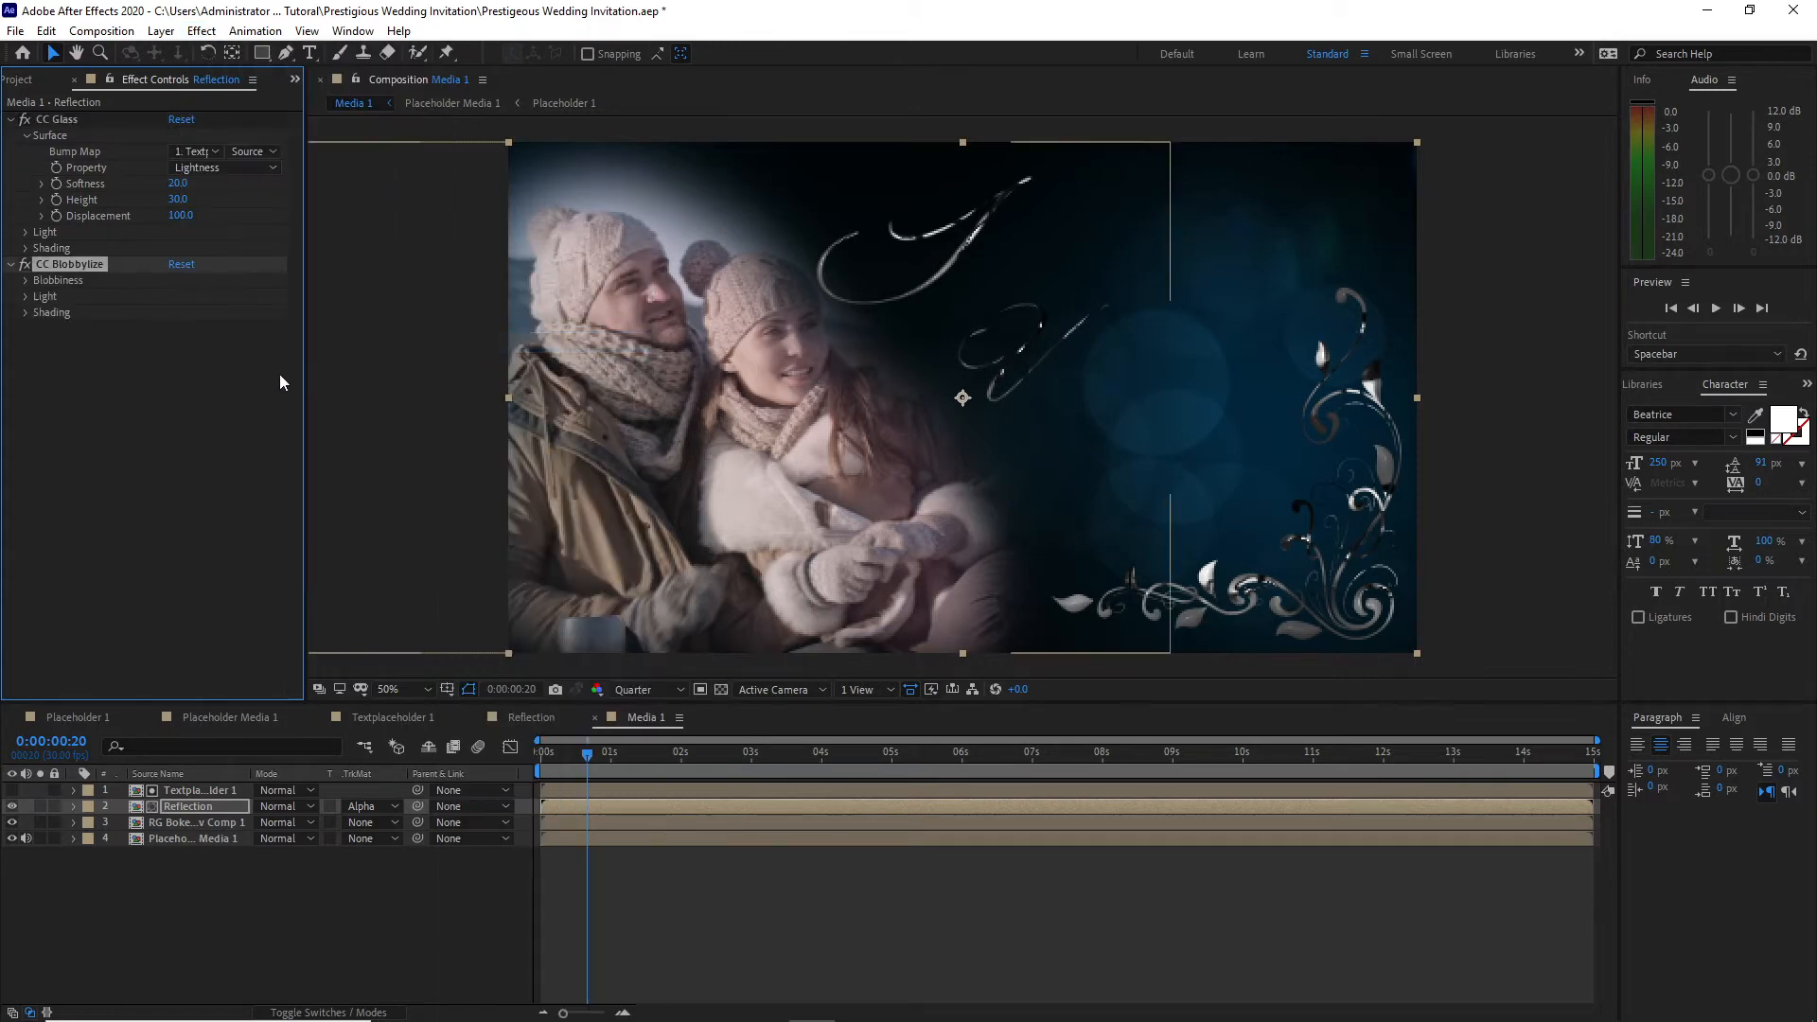
{"action": "left_click", "coordinate": [25, 280]}
{"action": "left_click", "coordinate": [218, 293]}
{"action": "left_click", "coordinate": [227, 339]}
{"action": "left_click", "coordinate": [177, 345]}
{"action": "type", "text": "1"}
{"action": "key", "text": "Return"}
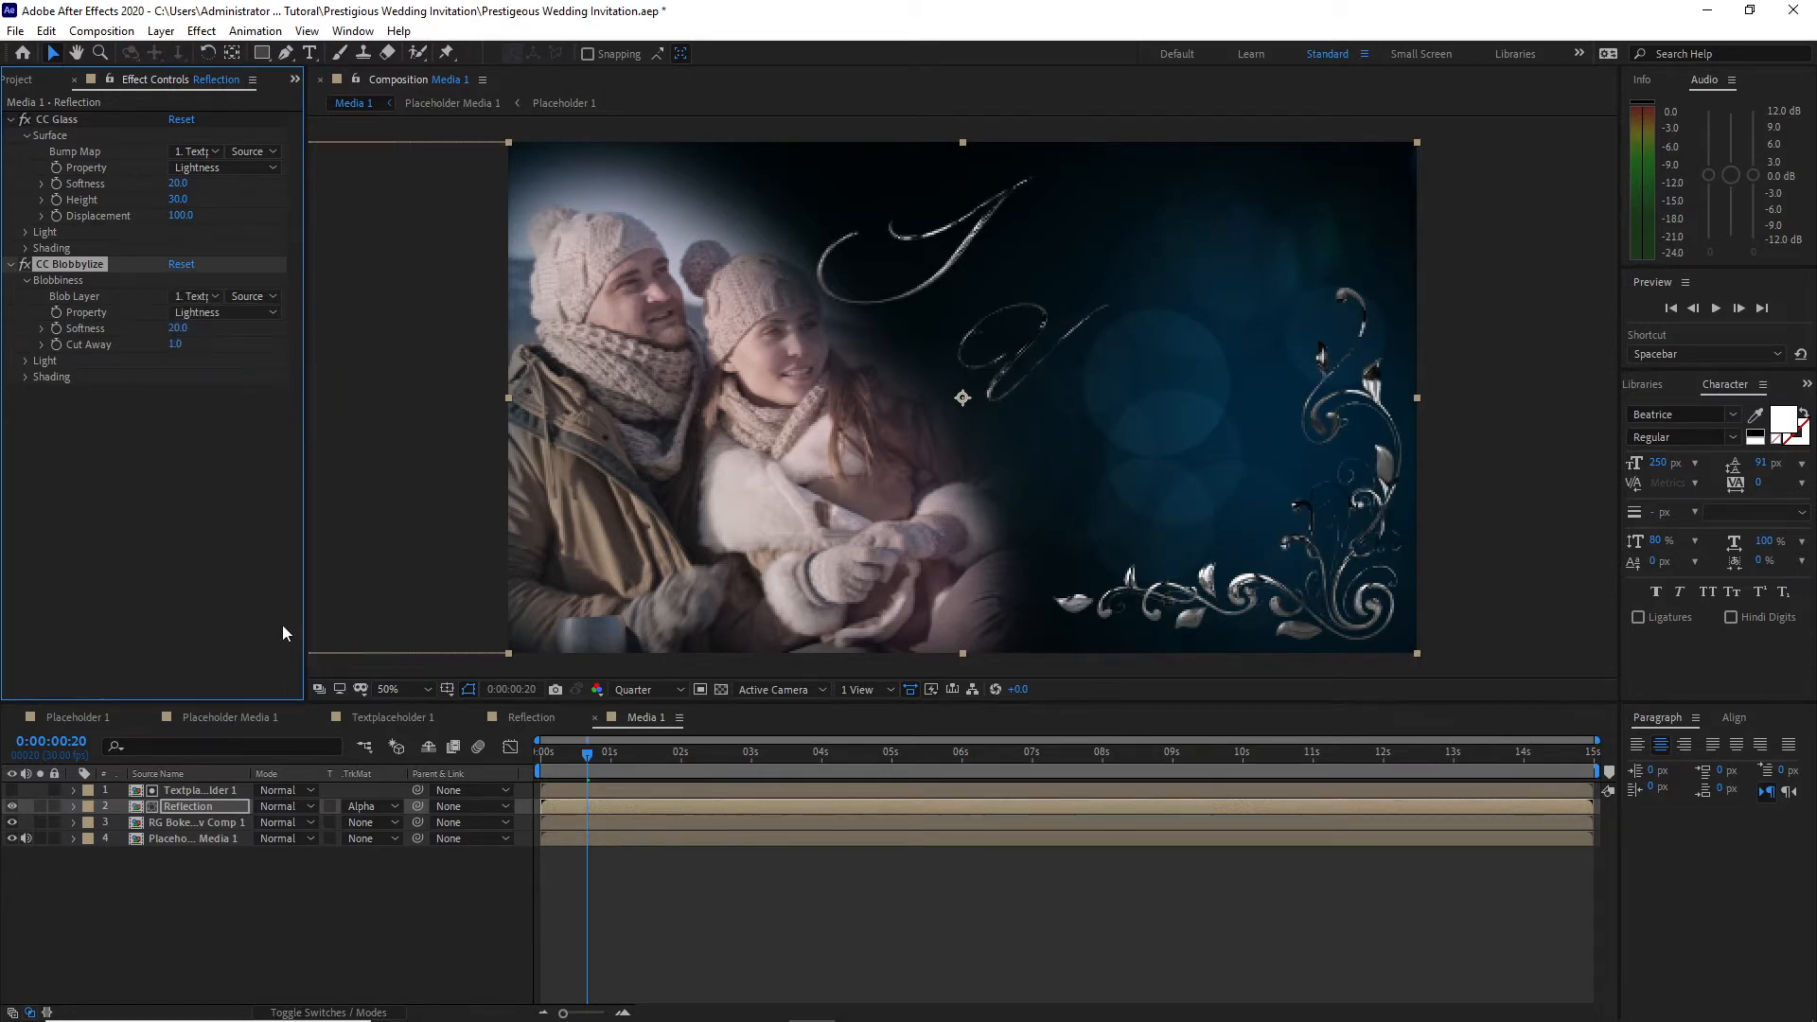
Step: Add an adjustment layer above 01.jpg in the Reflection composition, apply Curves to it and reshape the curve
{"action": "left_click", "coordinate": [506, 718]}
{"action": "left_click", "coordinate": [161, 30]}
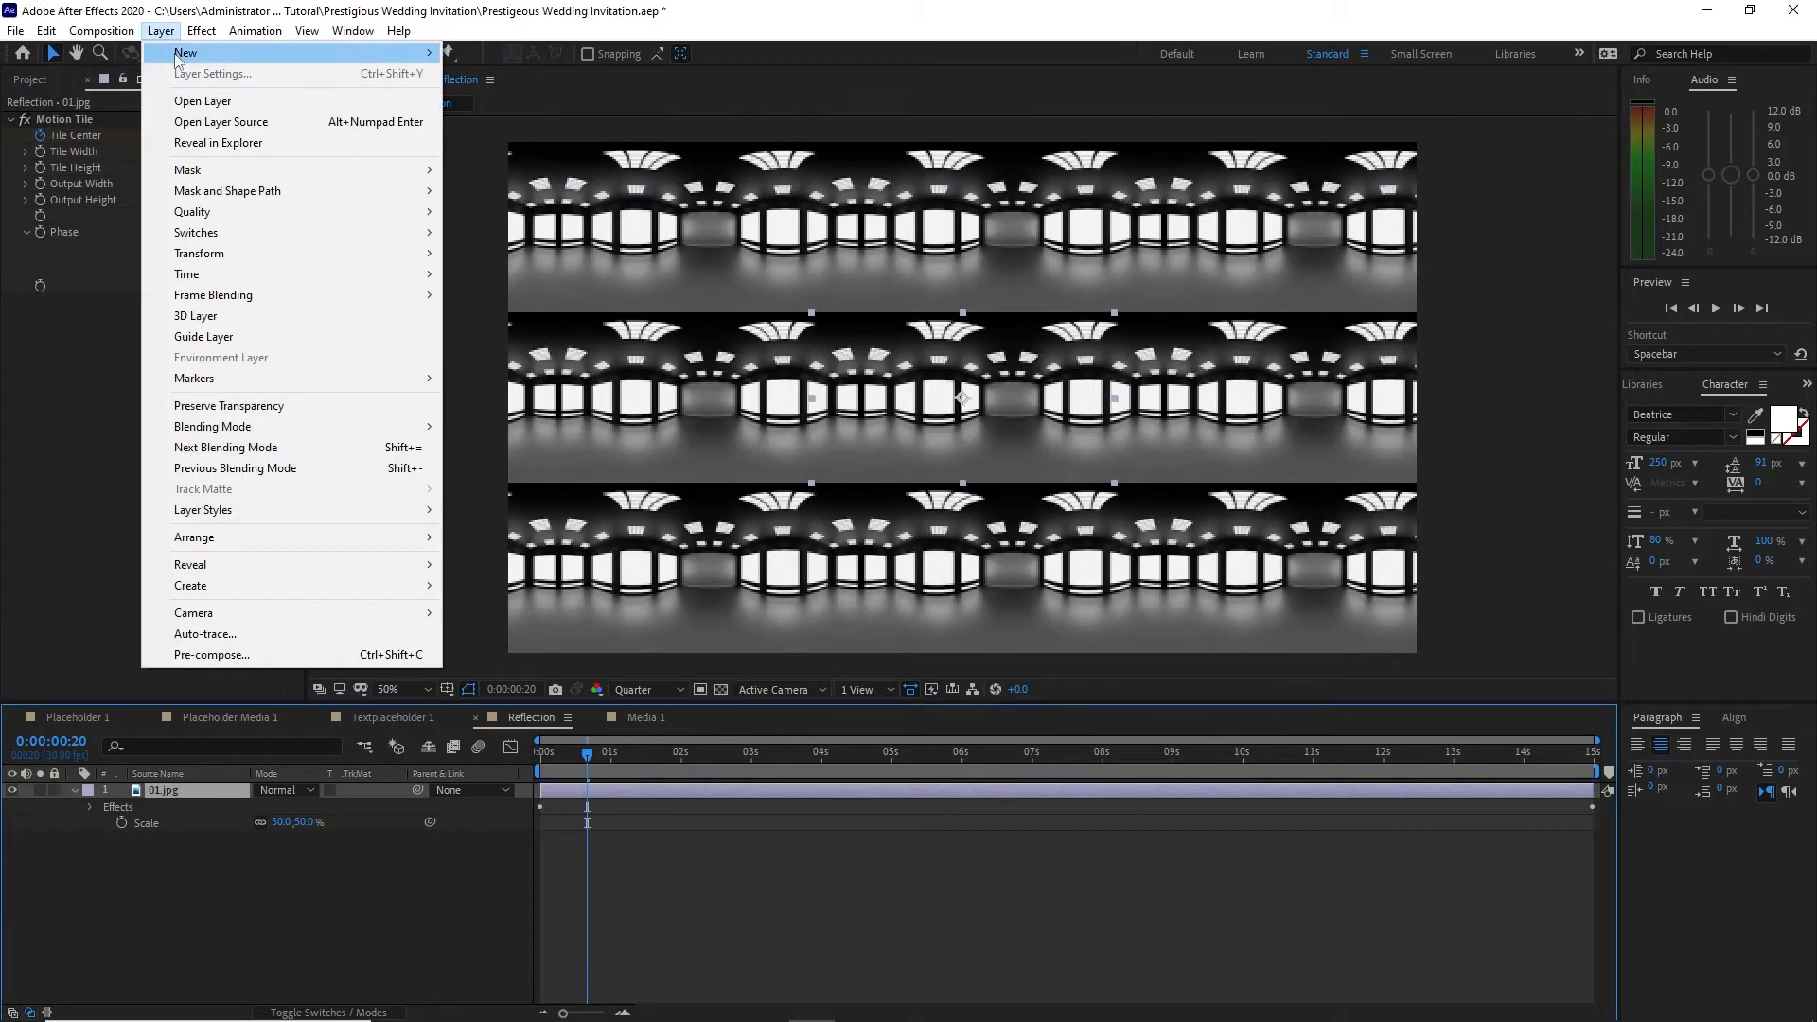
{"action": "mouse_move", "coordinate": [237, 53]}
{"action": "left_click", "coordinate": [484, 180]}
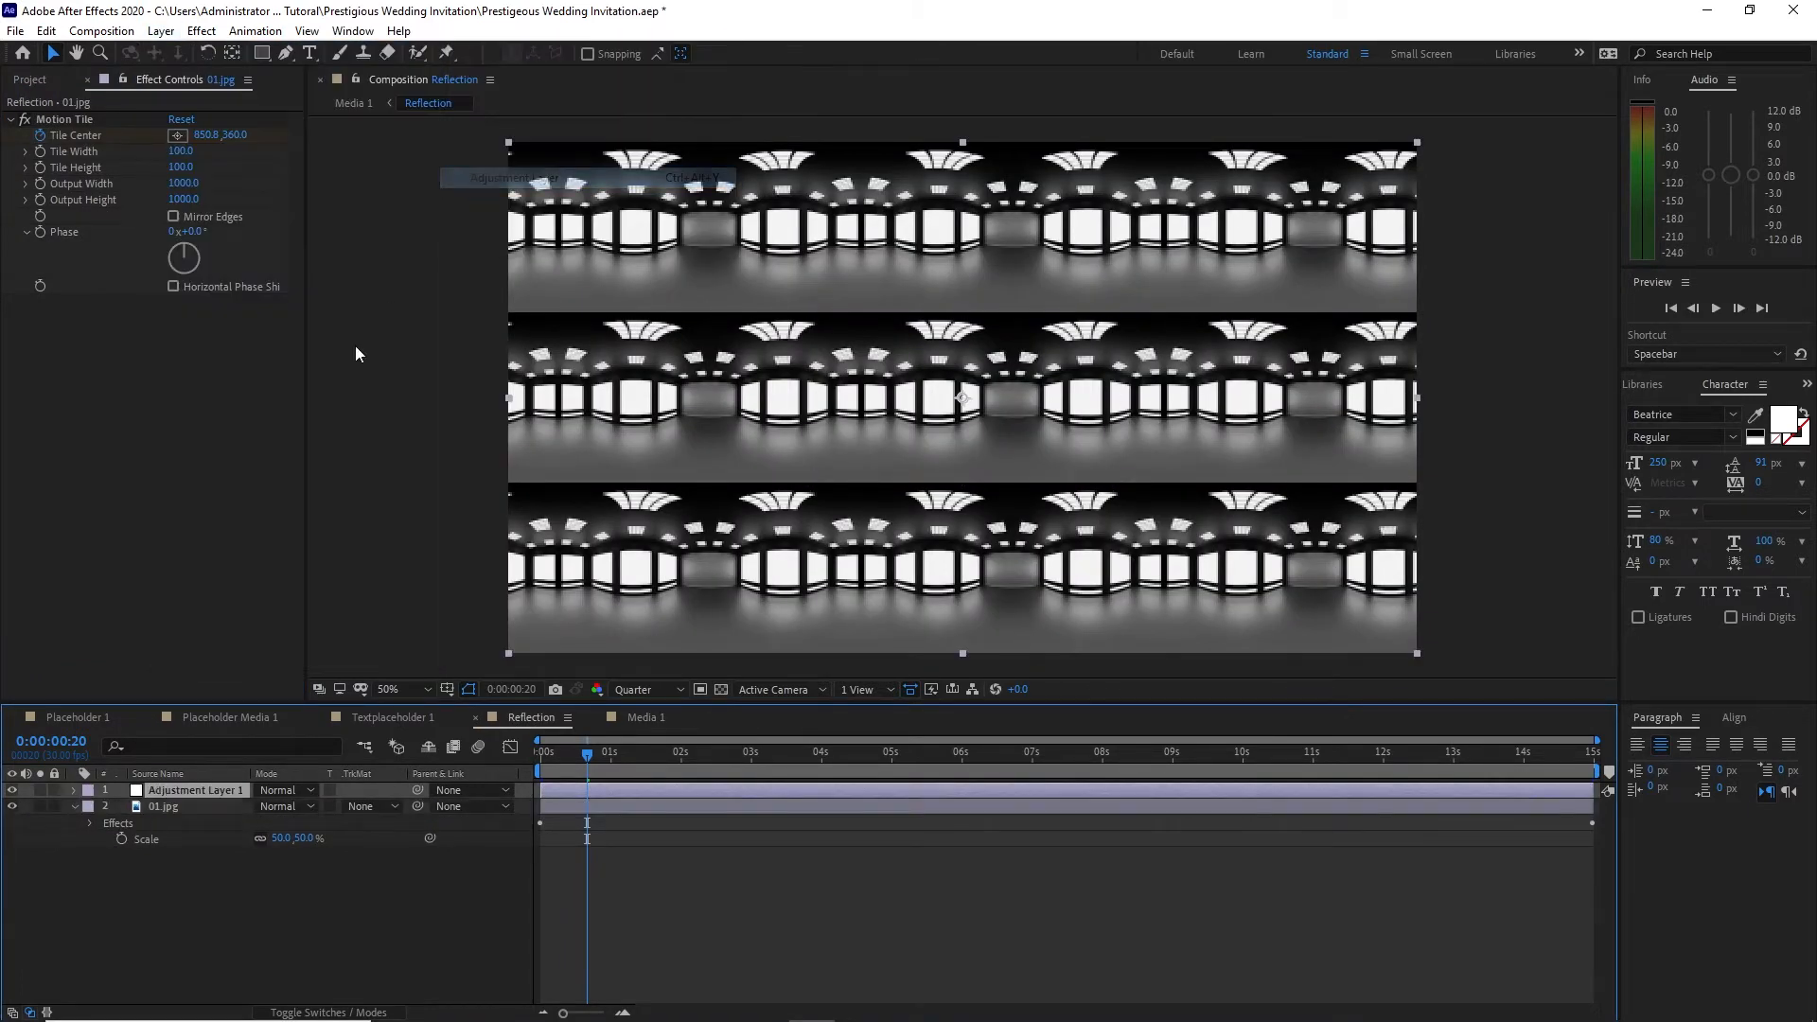
{"action": "left_click", "coordinate": [218, 32]}
{"action": "mouse_move", "coordinate": [257, 248]}
{"action": "left_click", "coordinate": [487, 698]}
{"action": "left_click_drag", "start_coordinate": [156, 320], "coordinate": [128, 293]}
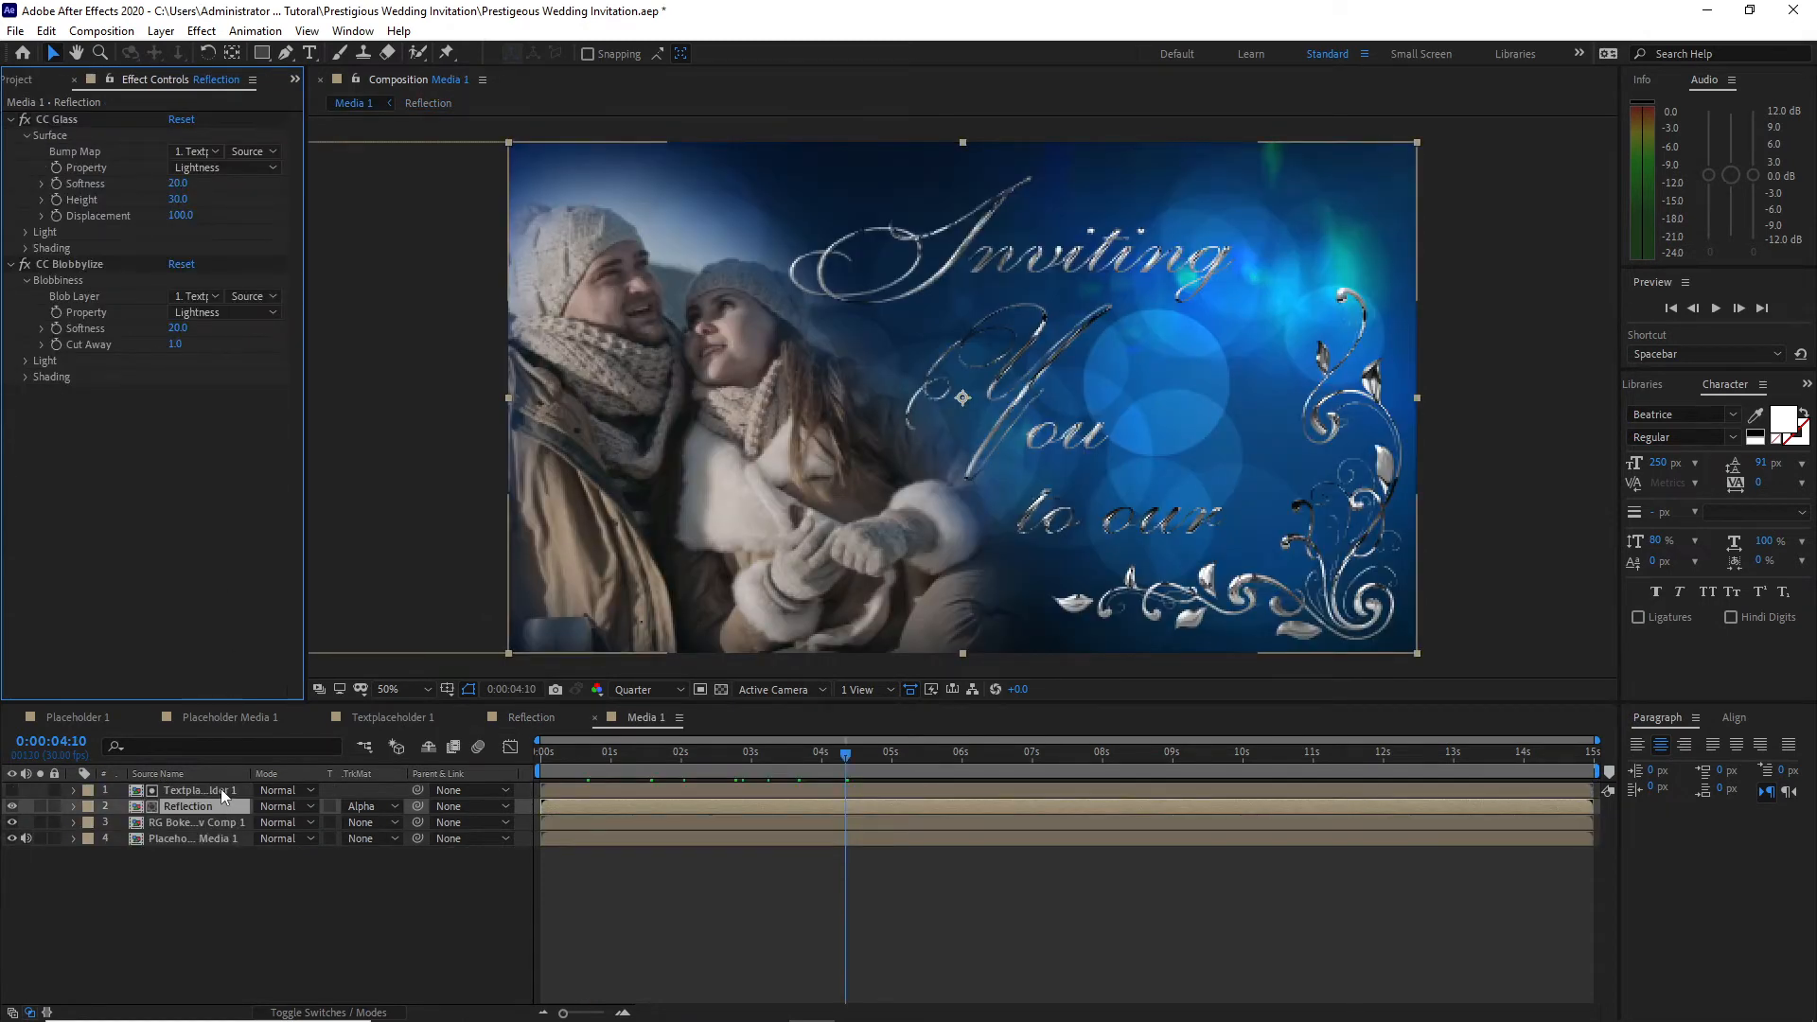
Step: Duplicate Textplaceholder 1 in Media 1, make the copy visible and place it directly below the Reflection layer
{"action": "left_click", "coordinate": [220, 789]}
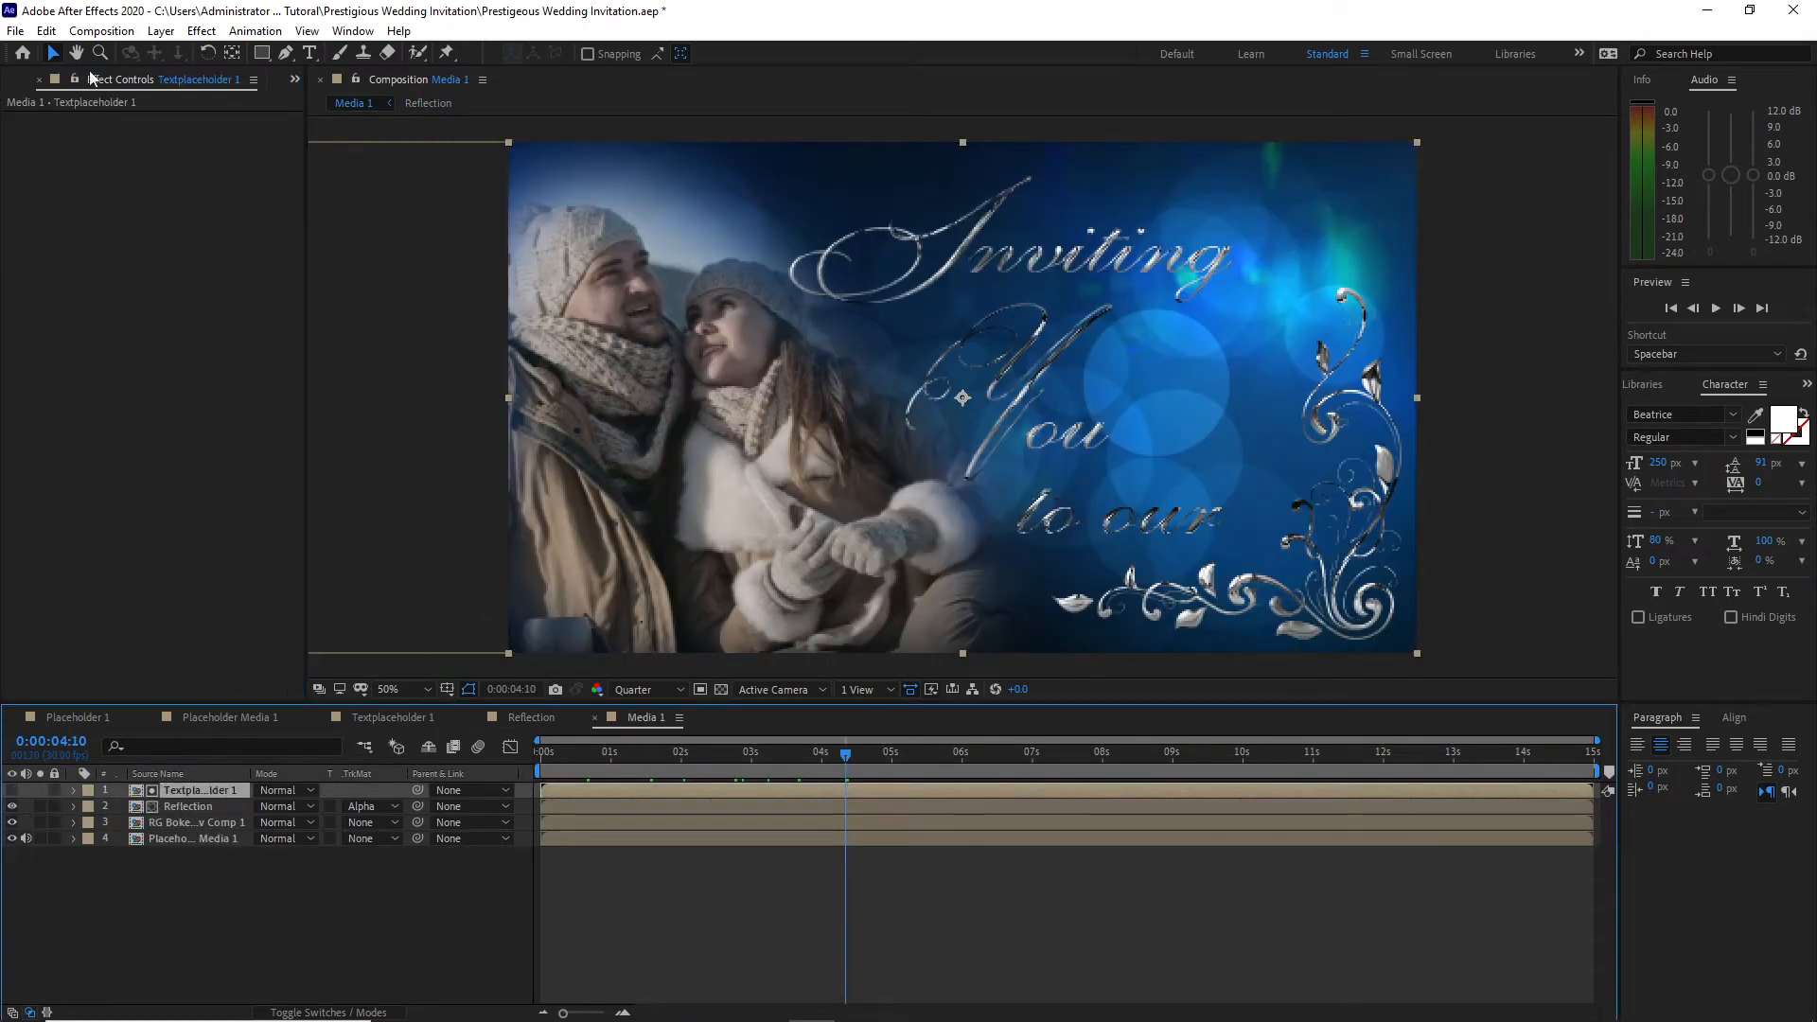
{"action": "left_click", "coordinate": [45, 31]}
{"action": "left_click", "coordinate": [75, 270]}
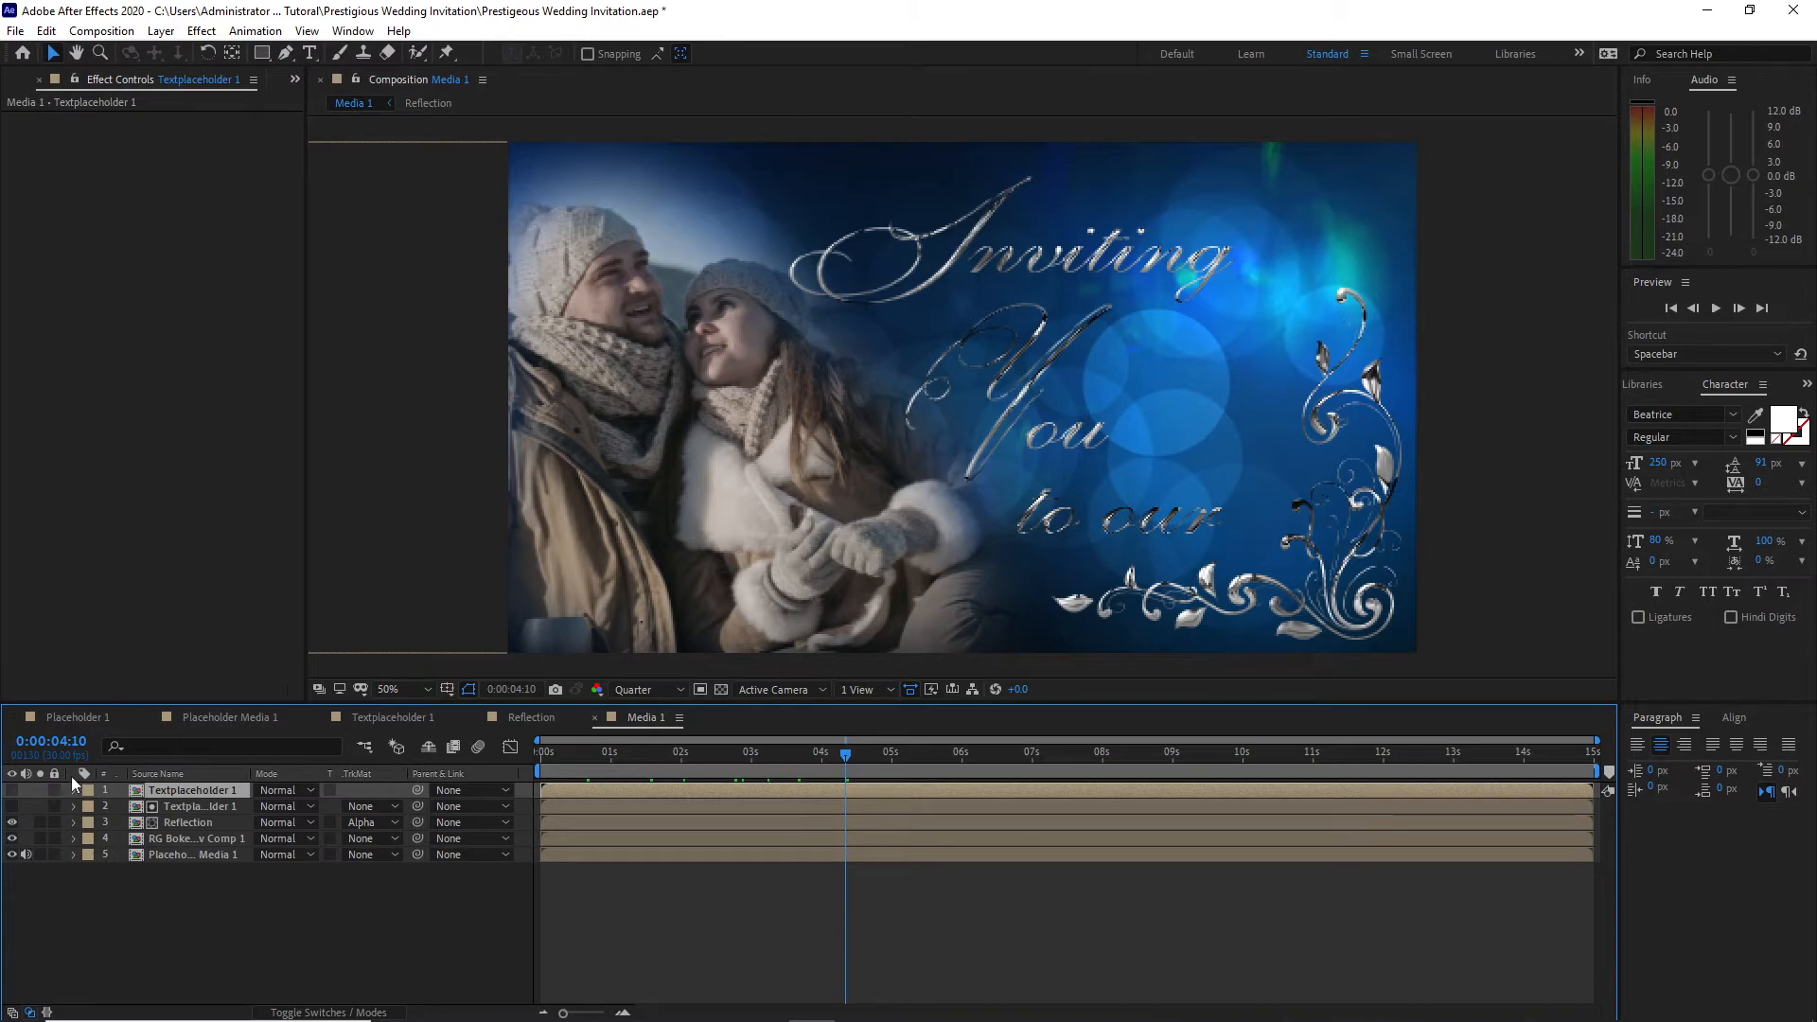
{"action": "left_click", "coordinate": [12, 790]}
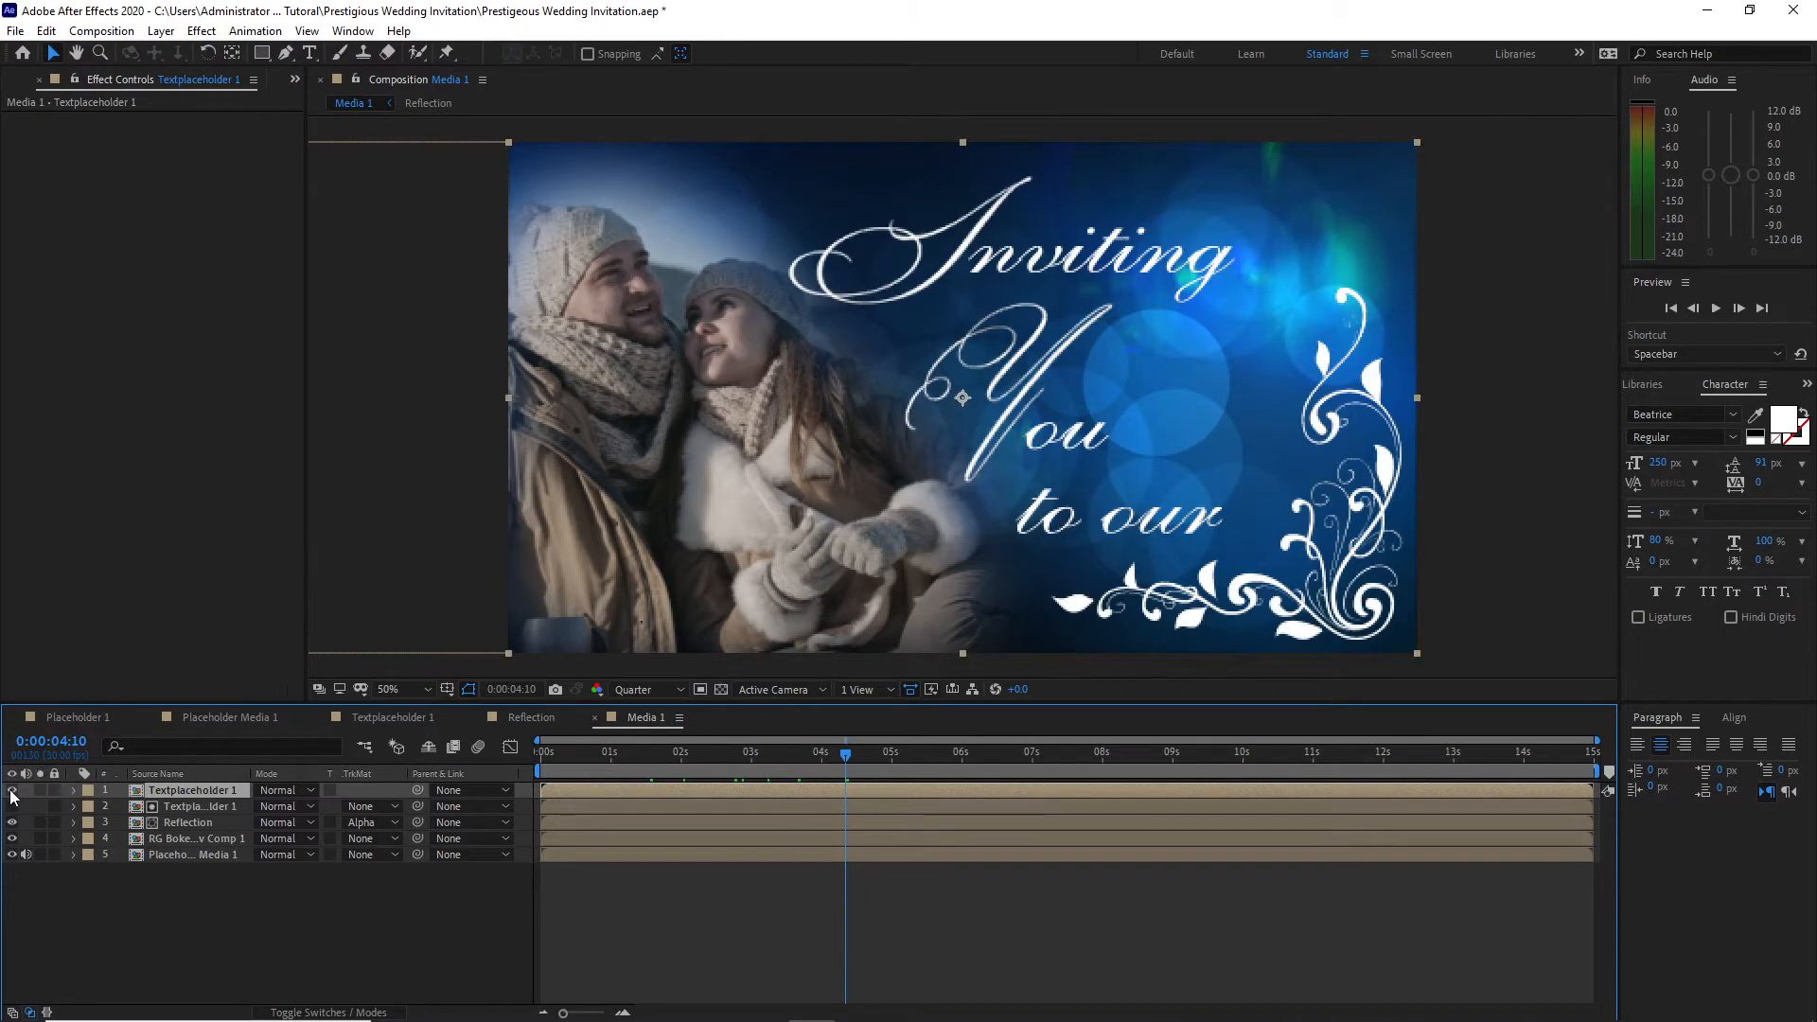
{"action": "left_click_drag", "start_coordinate": [171, 795], "coordinate": [174, 830]}
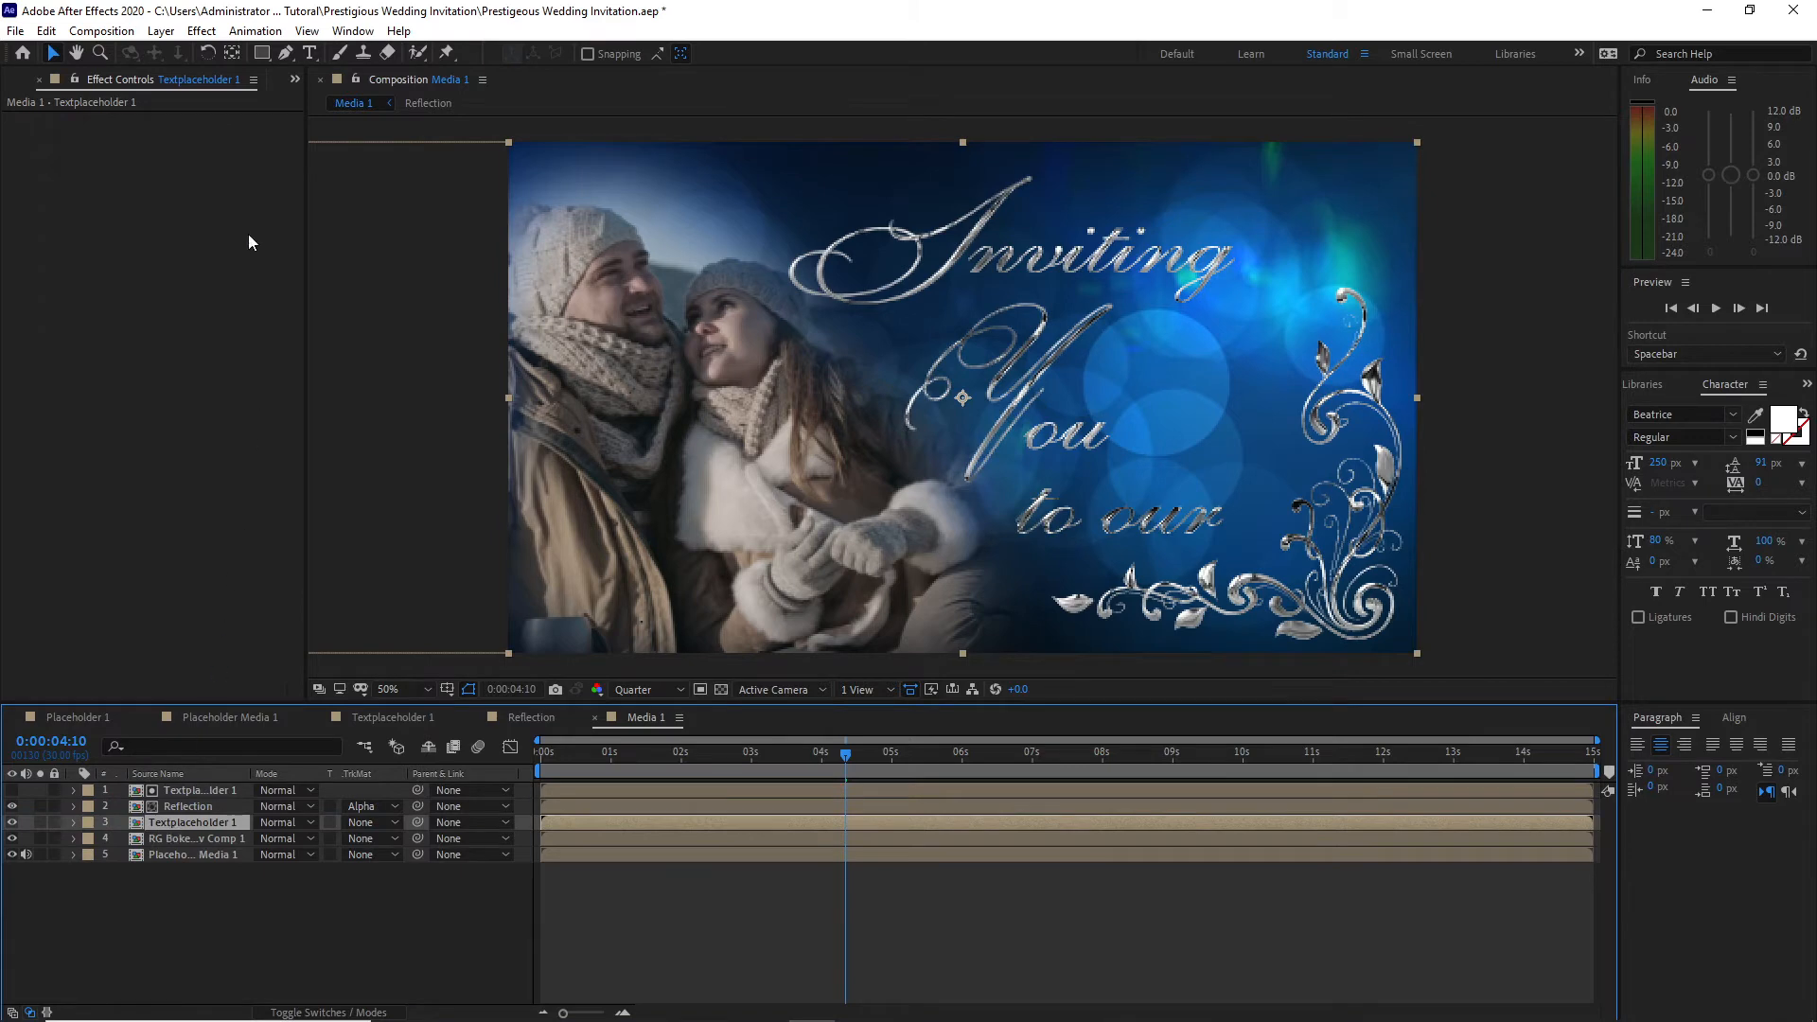
Step: Apply CC Radial Blur to the duplicated Textplaceholder 1 layer with type Fading Zoom and amount 2
{"action": "left_click", "coordinate": [201, 31]}
{"action": "mouse_move", "coordinate": [258, 167]}
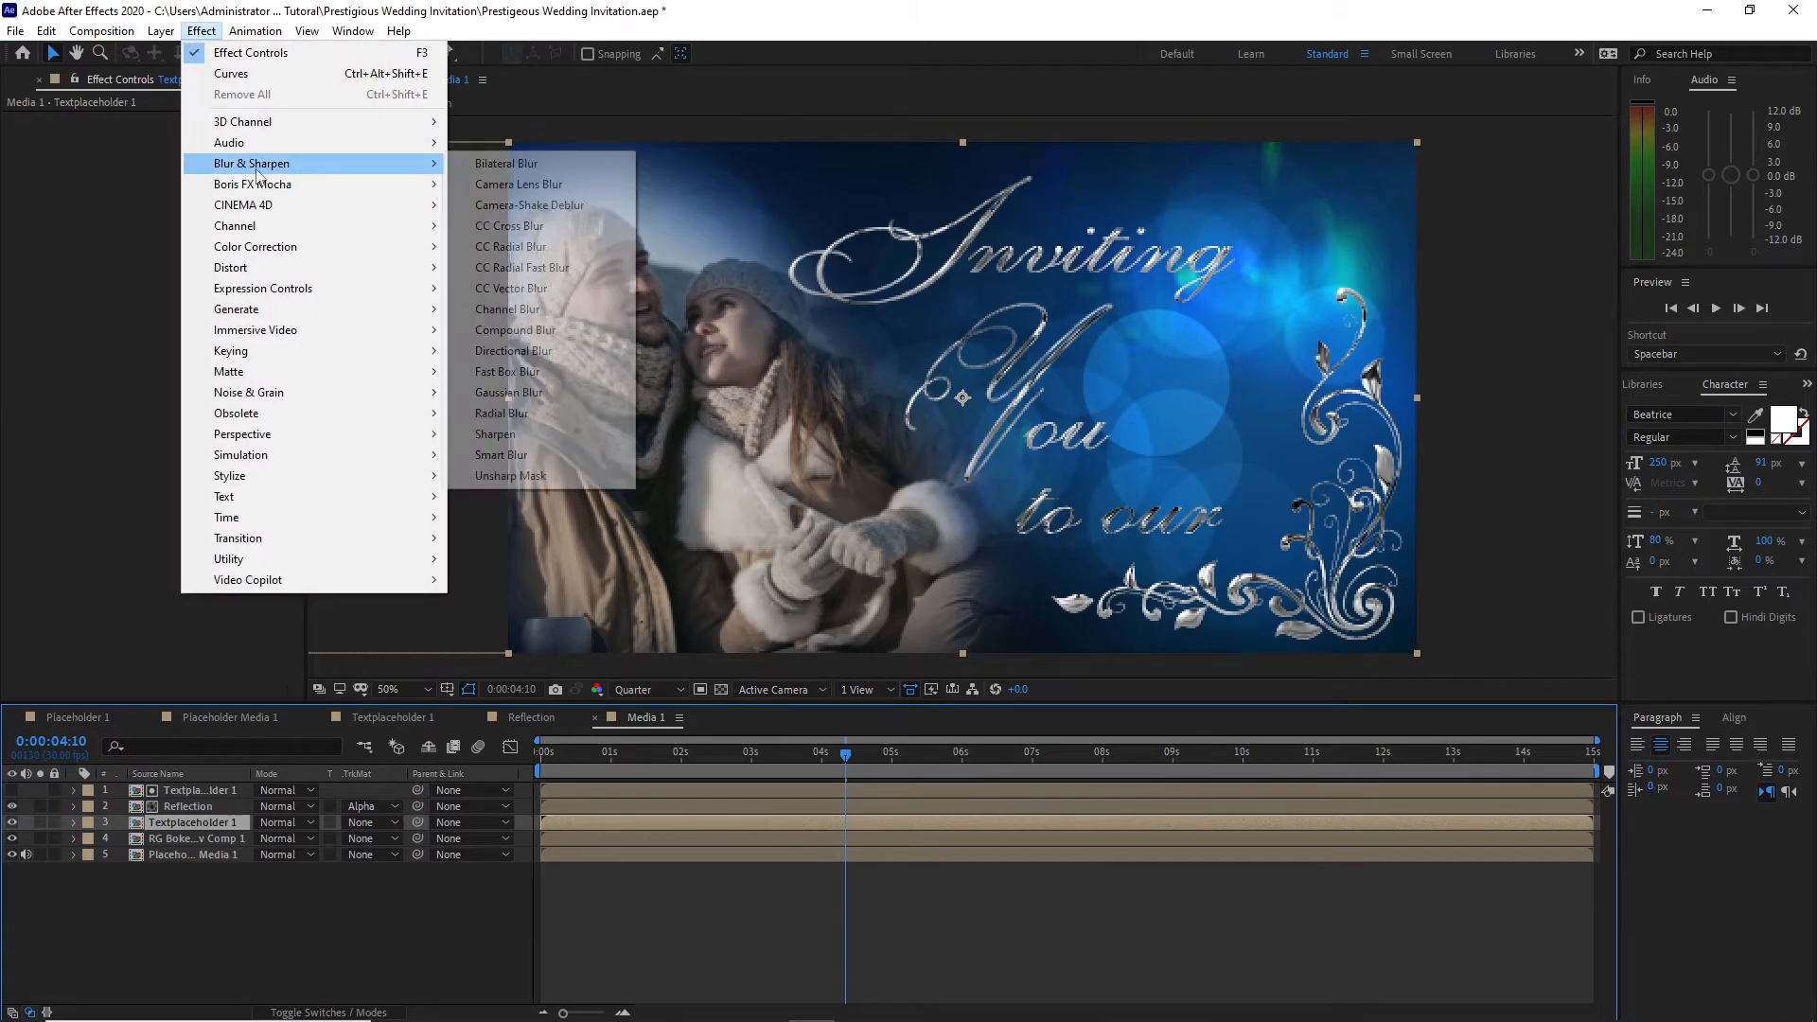
{"action": "left_click", "coordinate": [490, 248]}
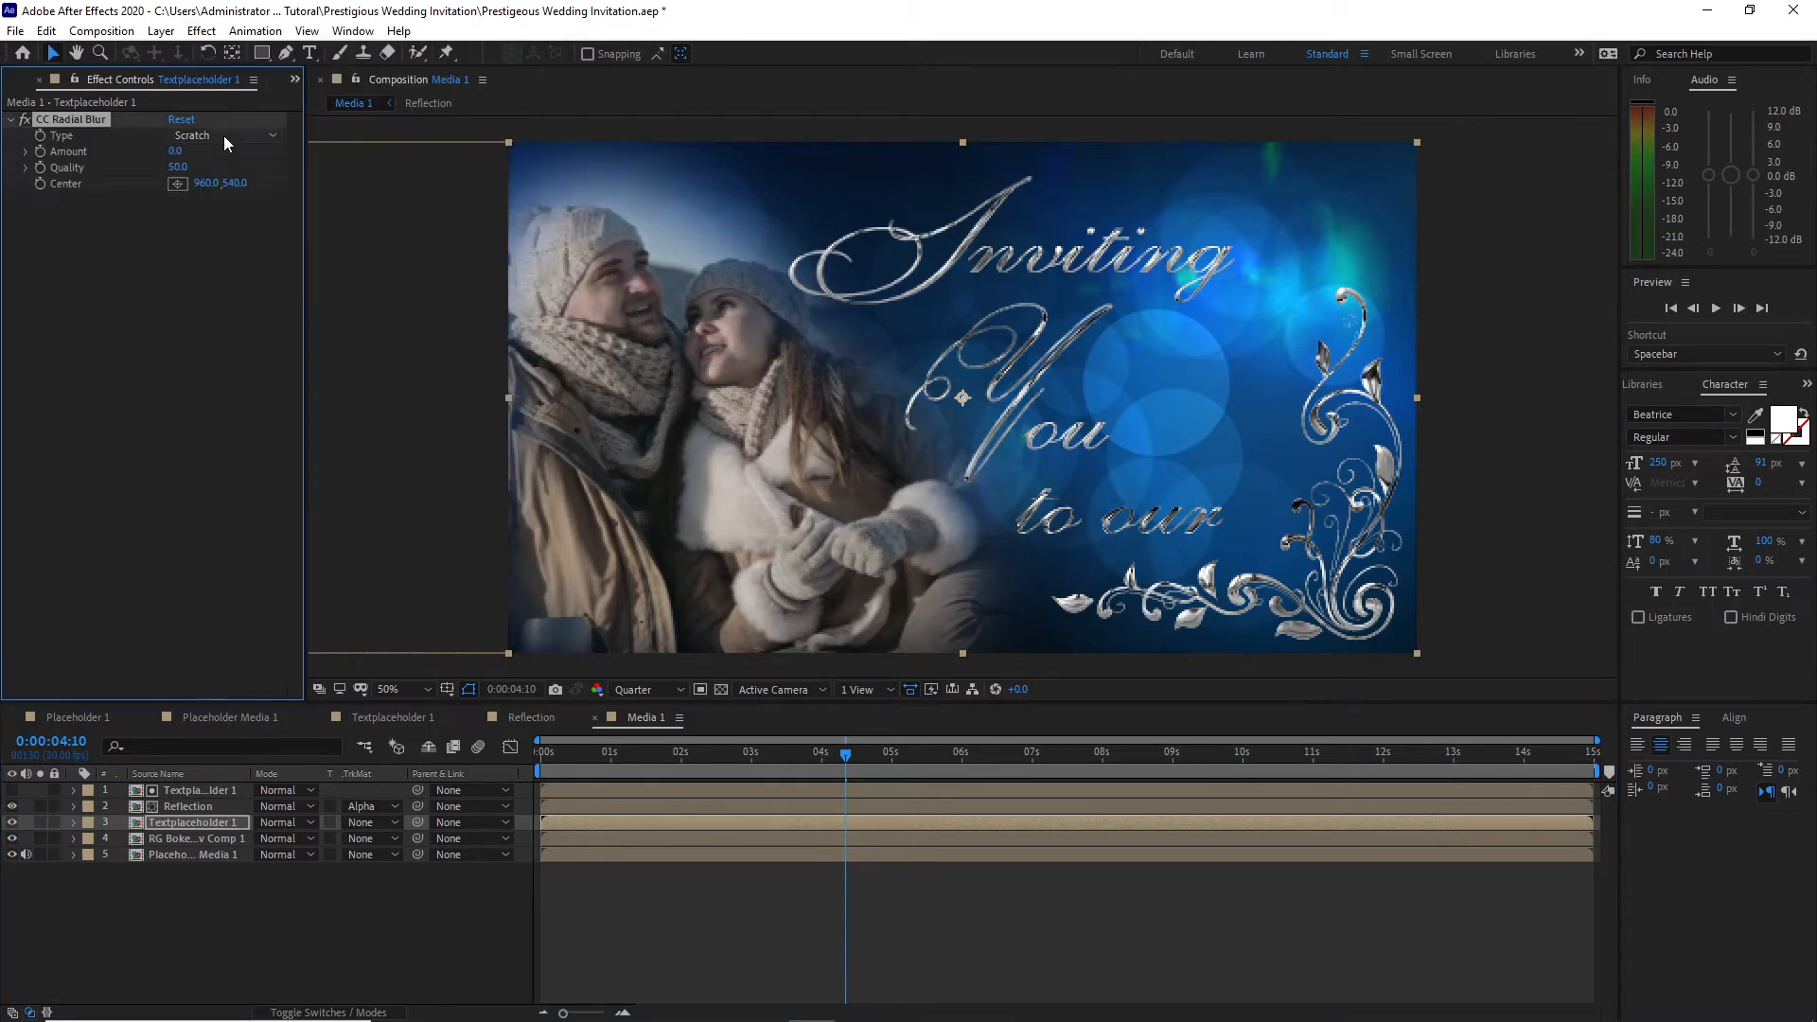
{"action": "left_click", "coordinate": [224, 142]}
{"action": "left_click", "coordinate": [227, 174]}
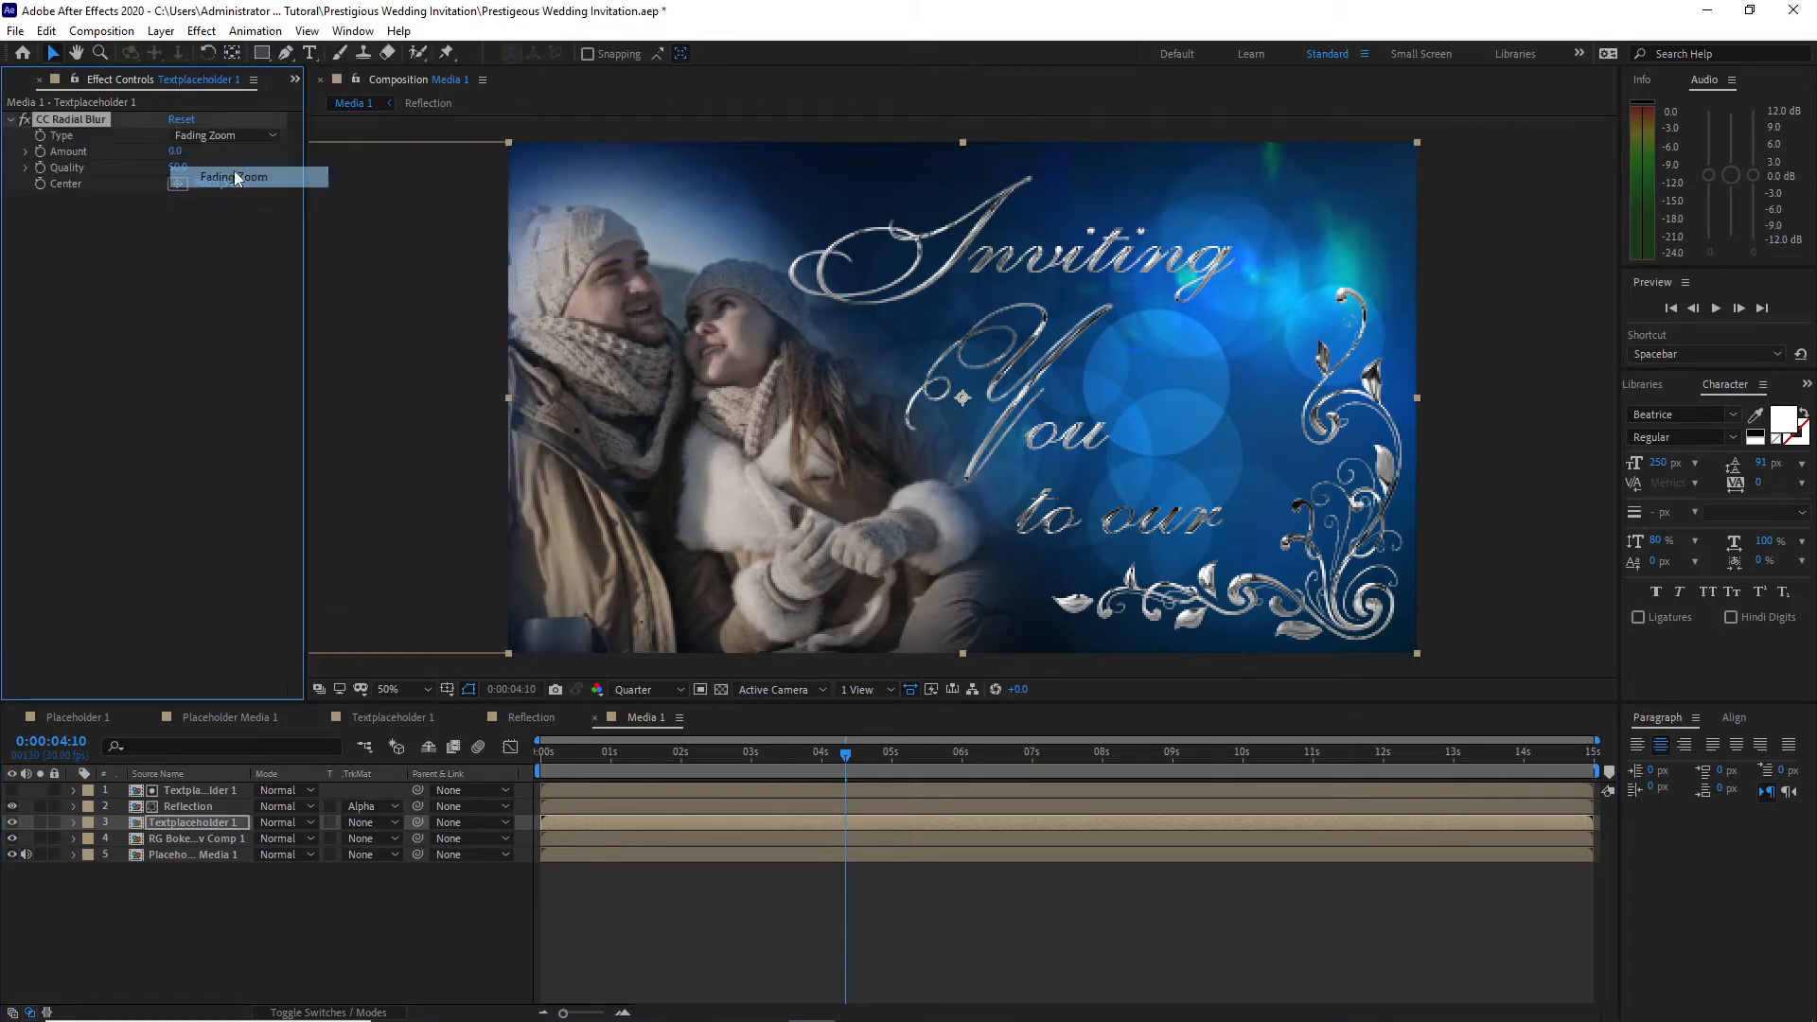
{"action": "left_click", "coordinate": [176, 153]}
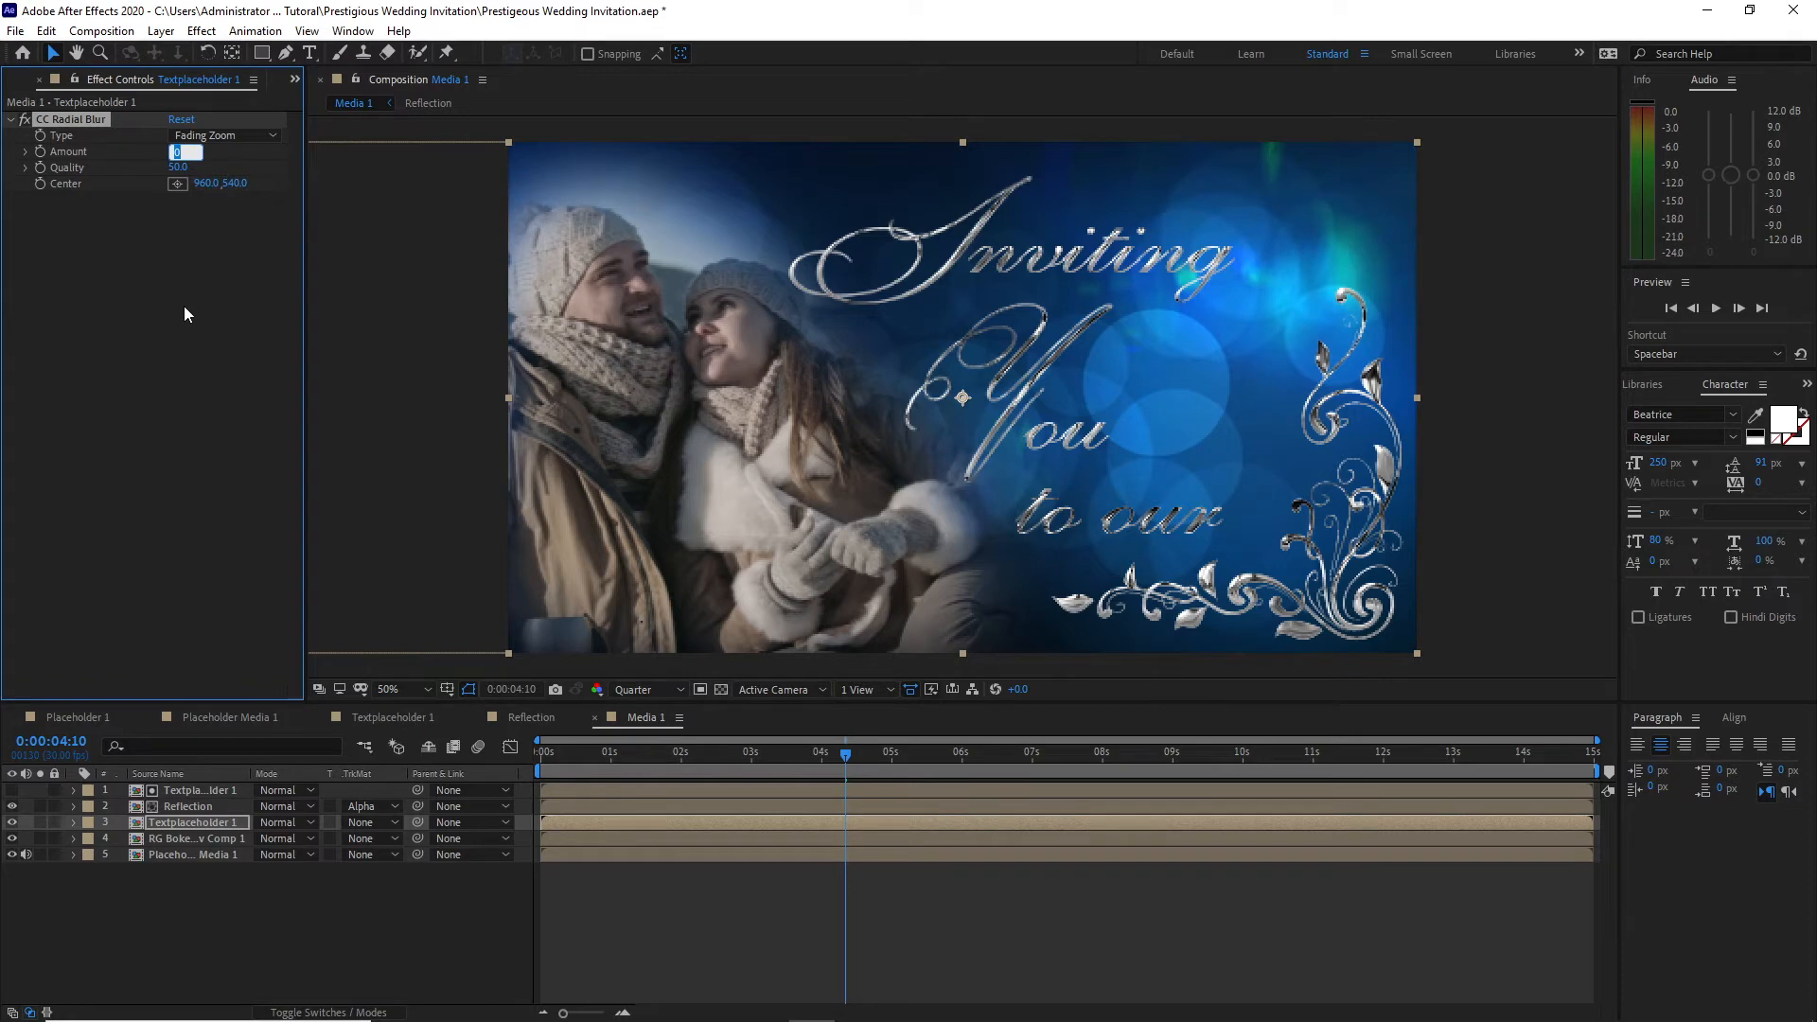
{"action": "type", "text": "2"}
{"action": "key", "text": "Return"}
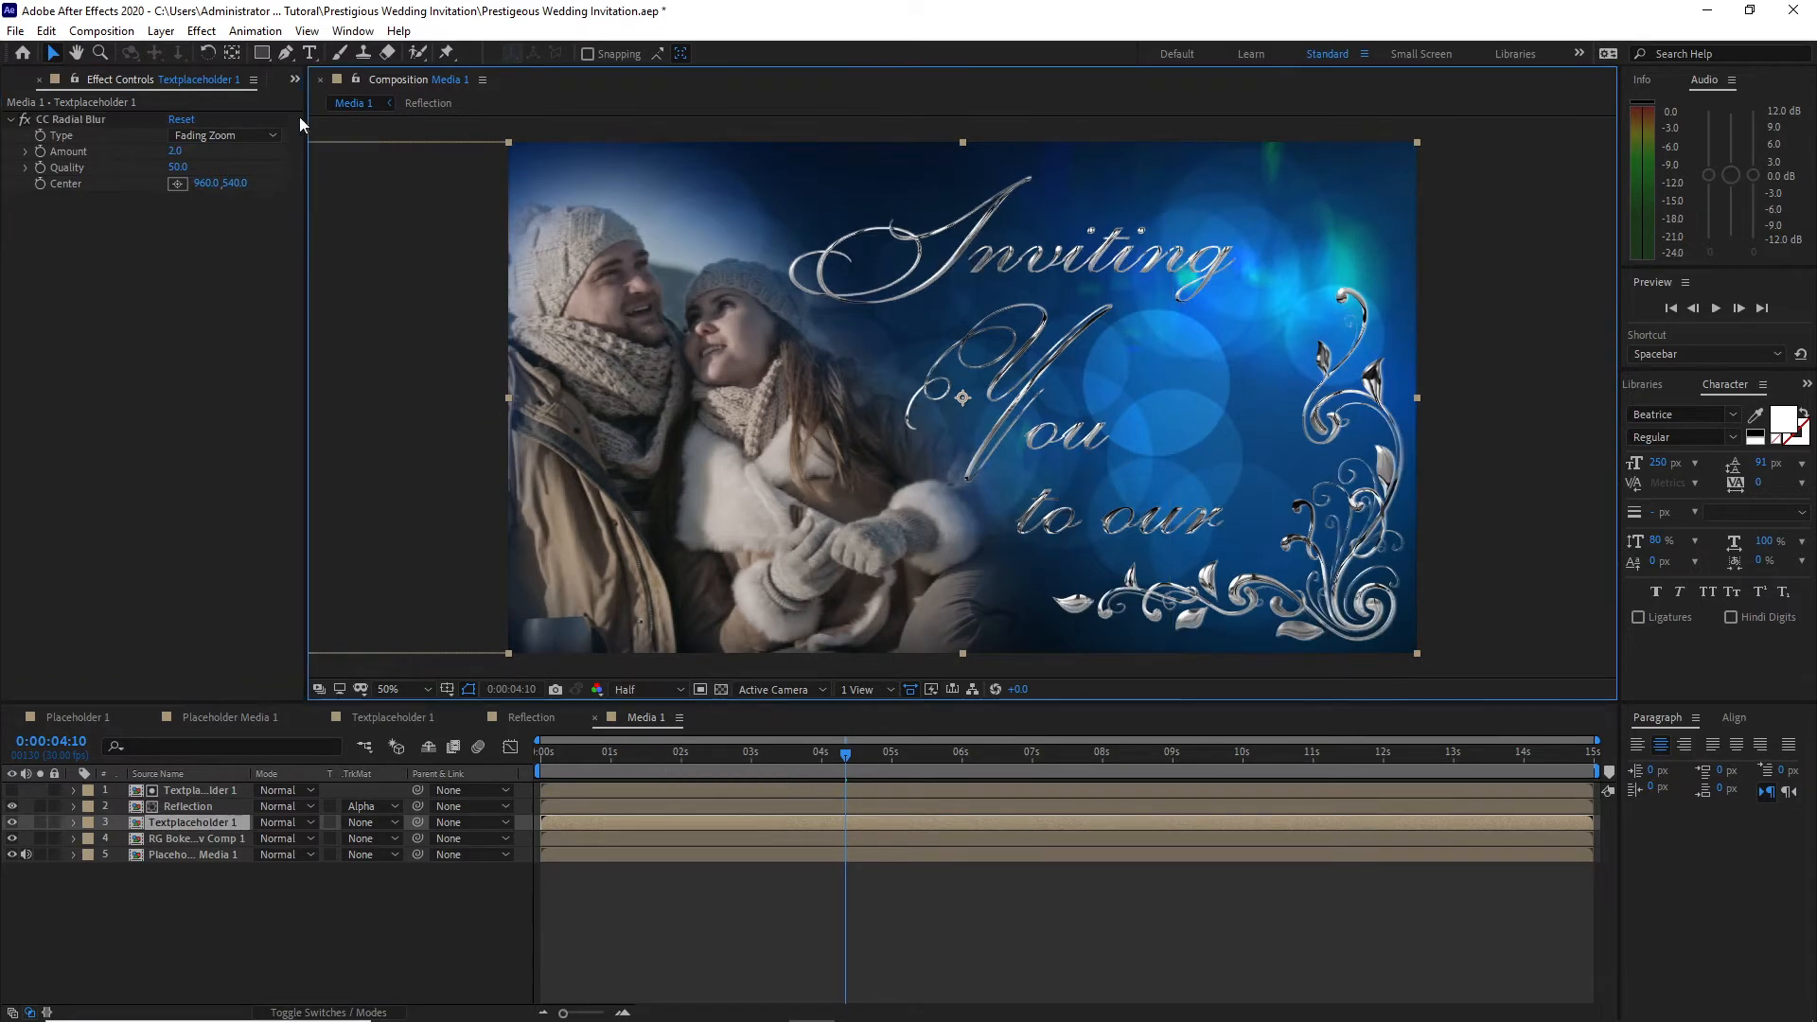
Step: Collapse the asset folders in the project, create a folder named Scene 1 and move all the compositions into it
{"action": "left_click", "coordinate": [293, 80]}
{"action": "left_click", "coordinate": [321, 103]}
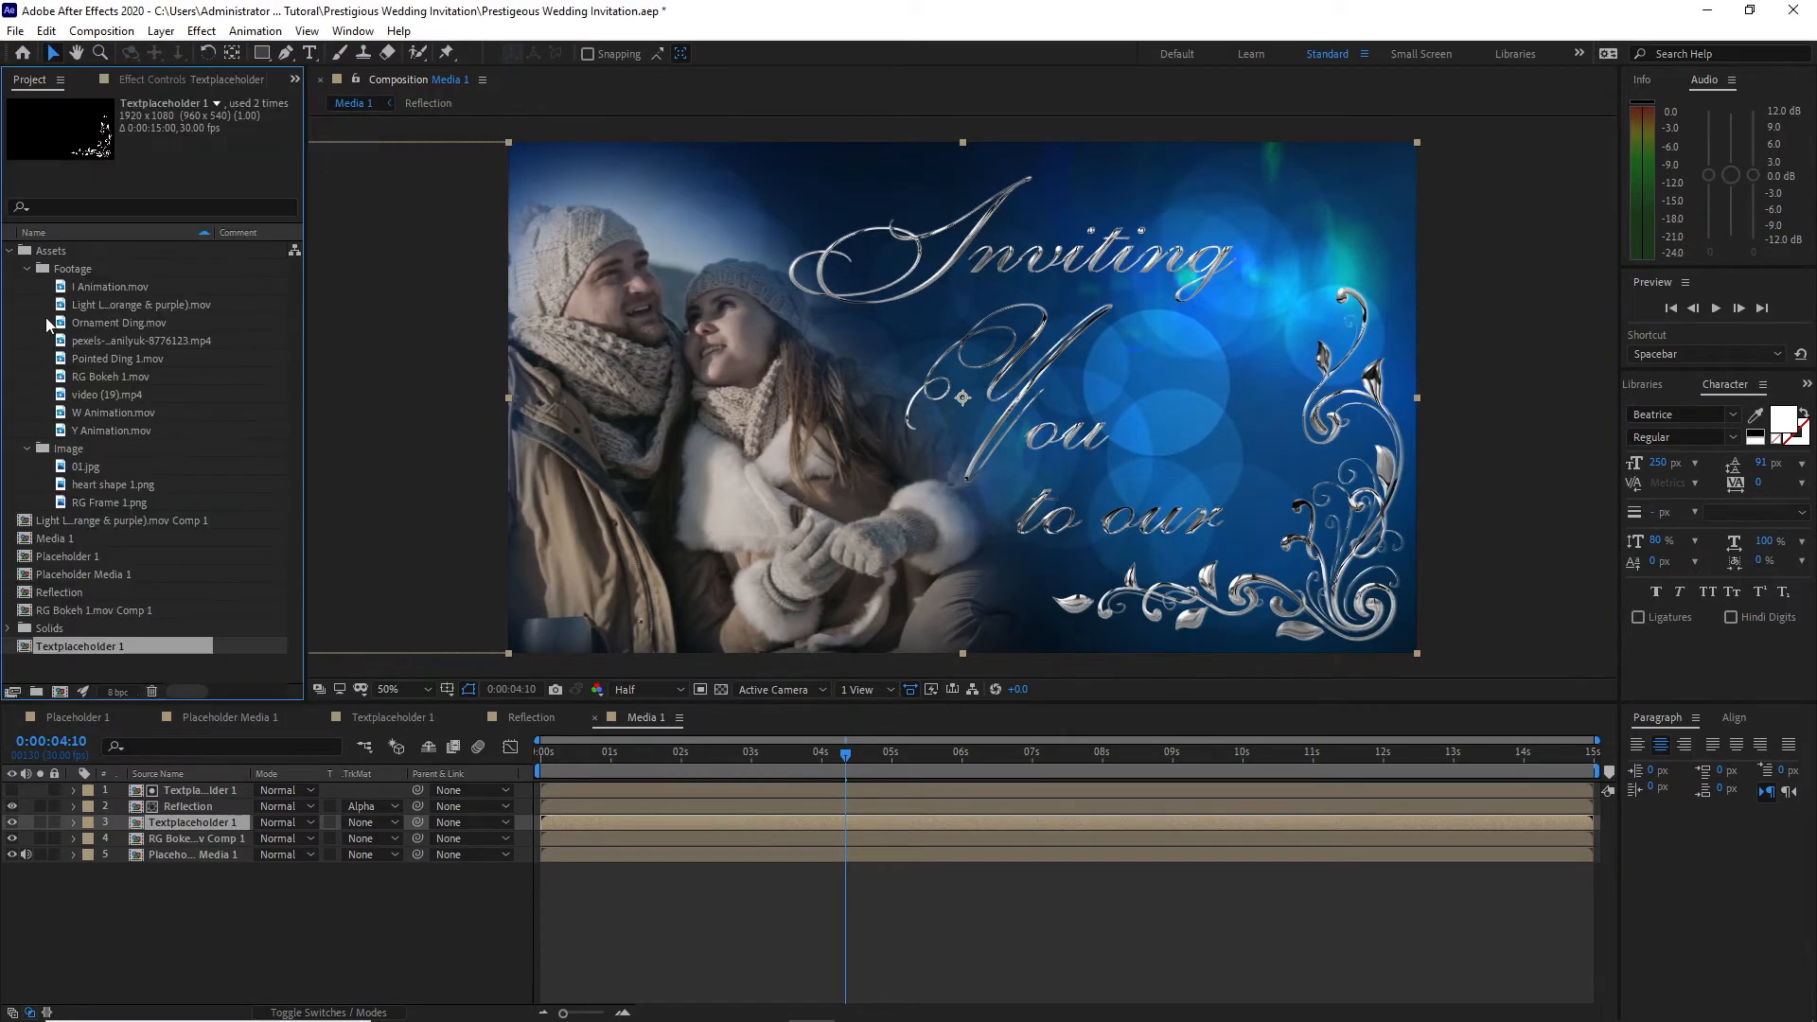
{"action": "left_click", "coordinate": [27, 270]}
{"action": "left_click", "coordinate": [26, 286]}
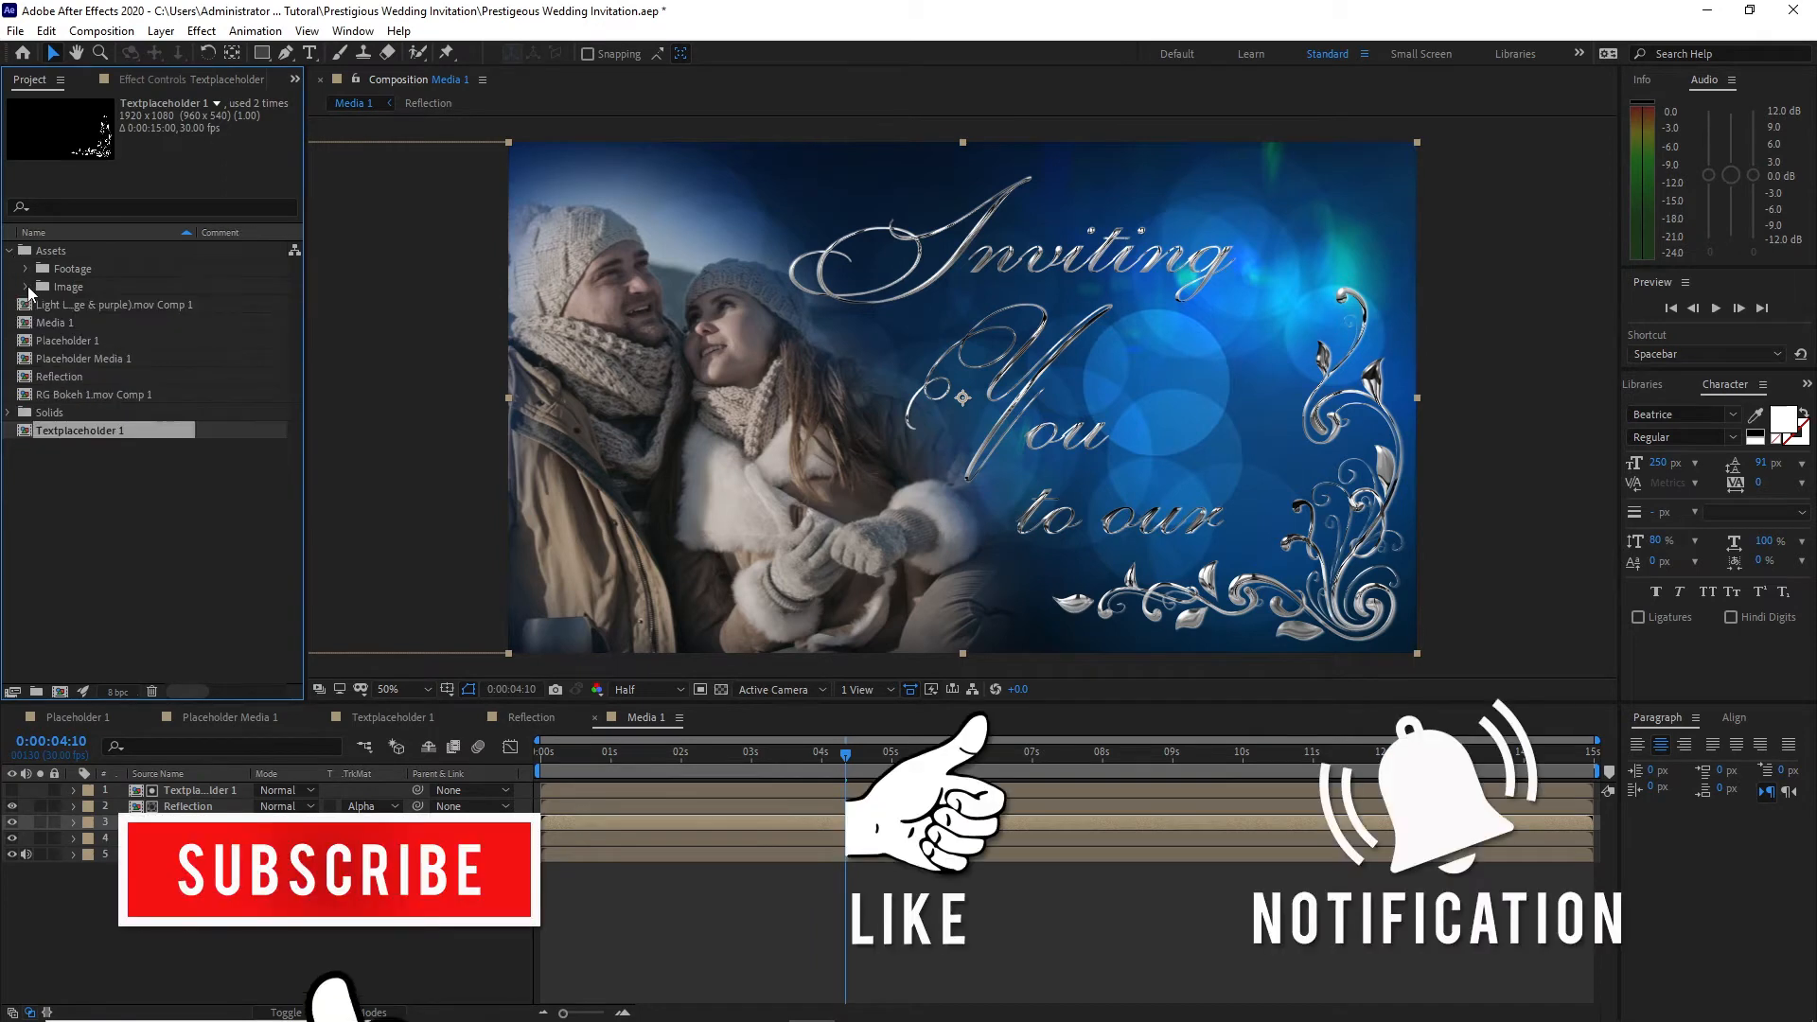
{"action": "left_click", "coordinate": [9, 252]}
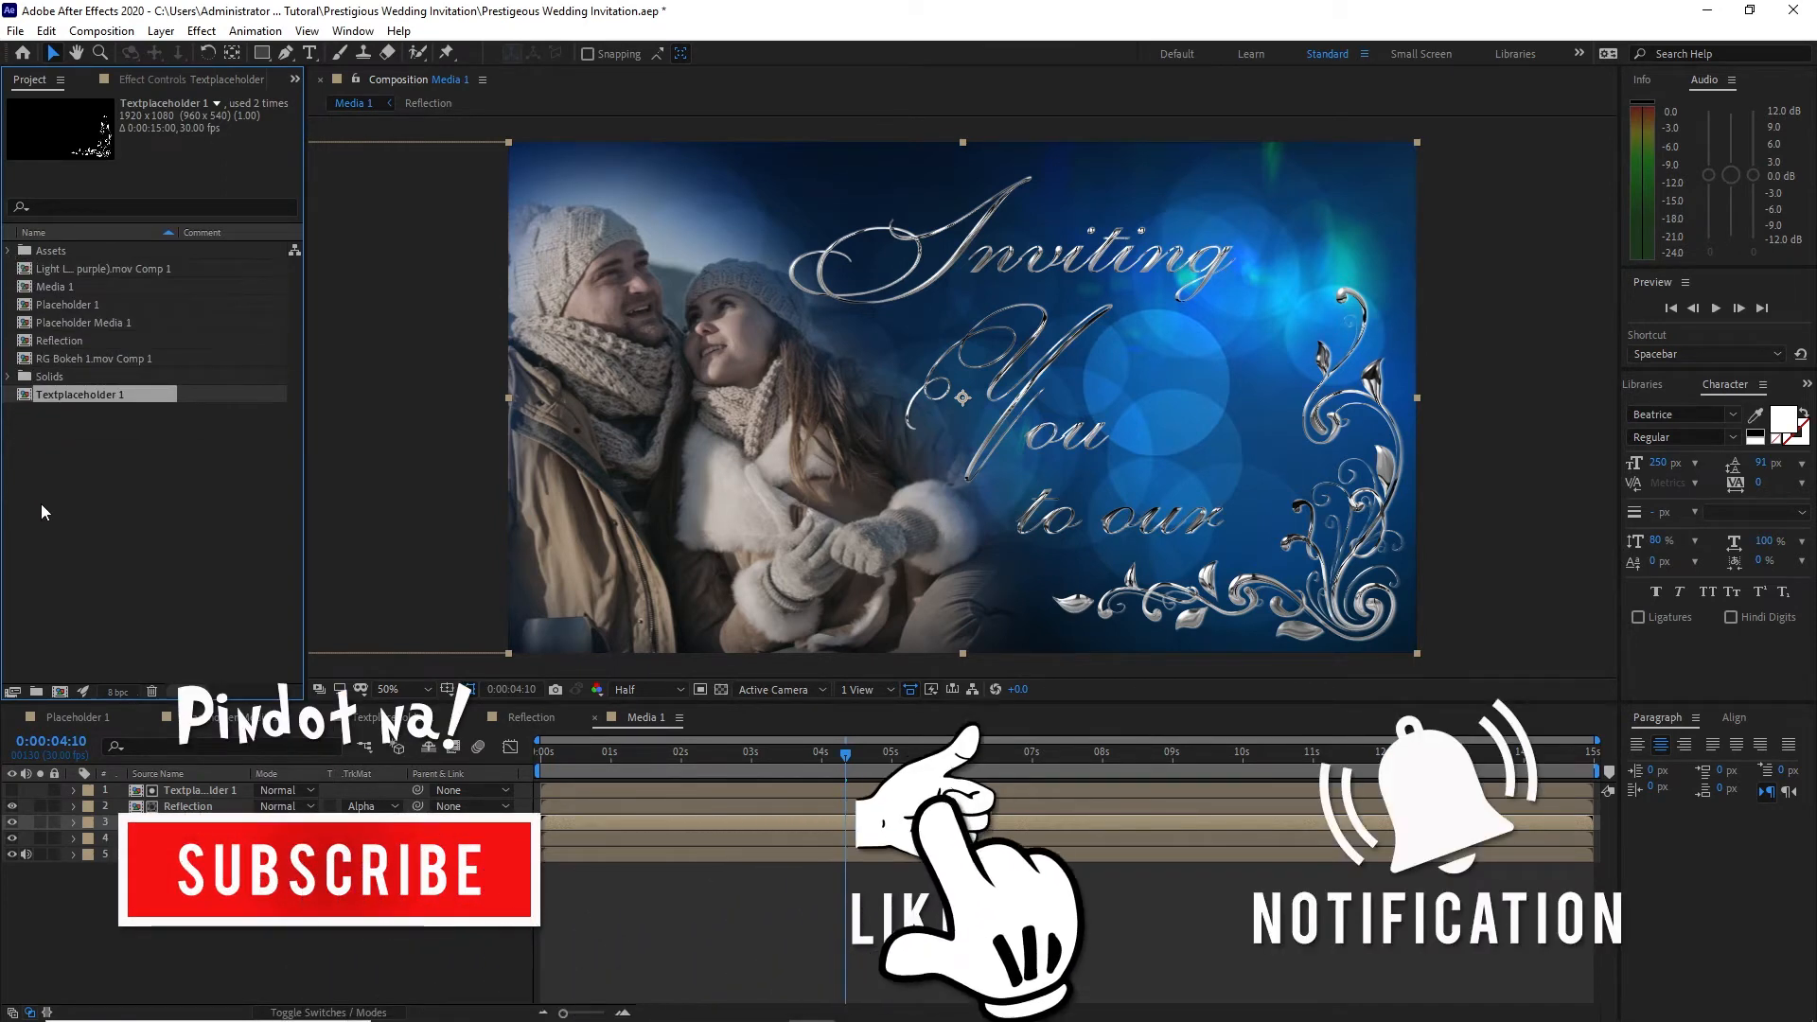
{"action": "left_click", "coordinate": [42, 503]}
{"action": "left_click", "coordinate": [37, 693]}
{"action": "type", "text": "Scene 1"}
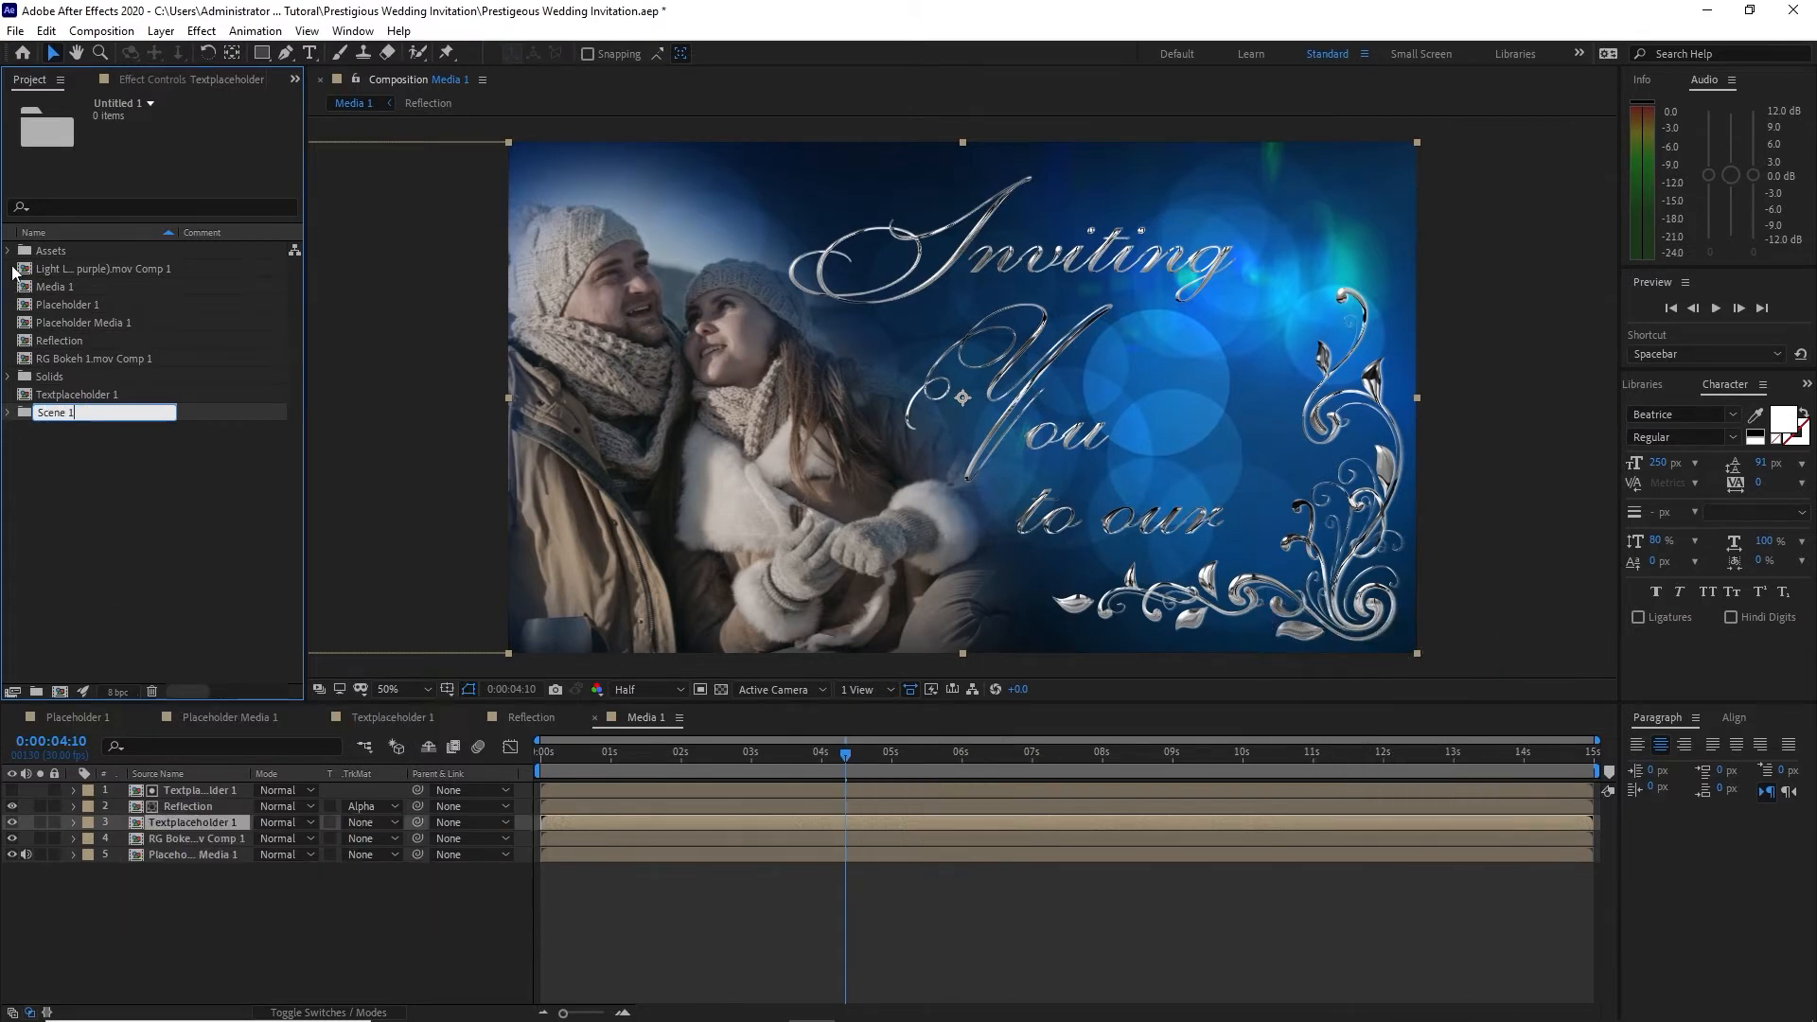
{"action": "left_click_drag", "start_coordinate": [11, 272], "coordinate": [62, 374]}
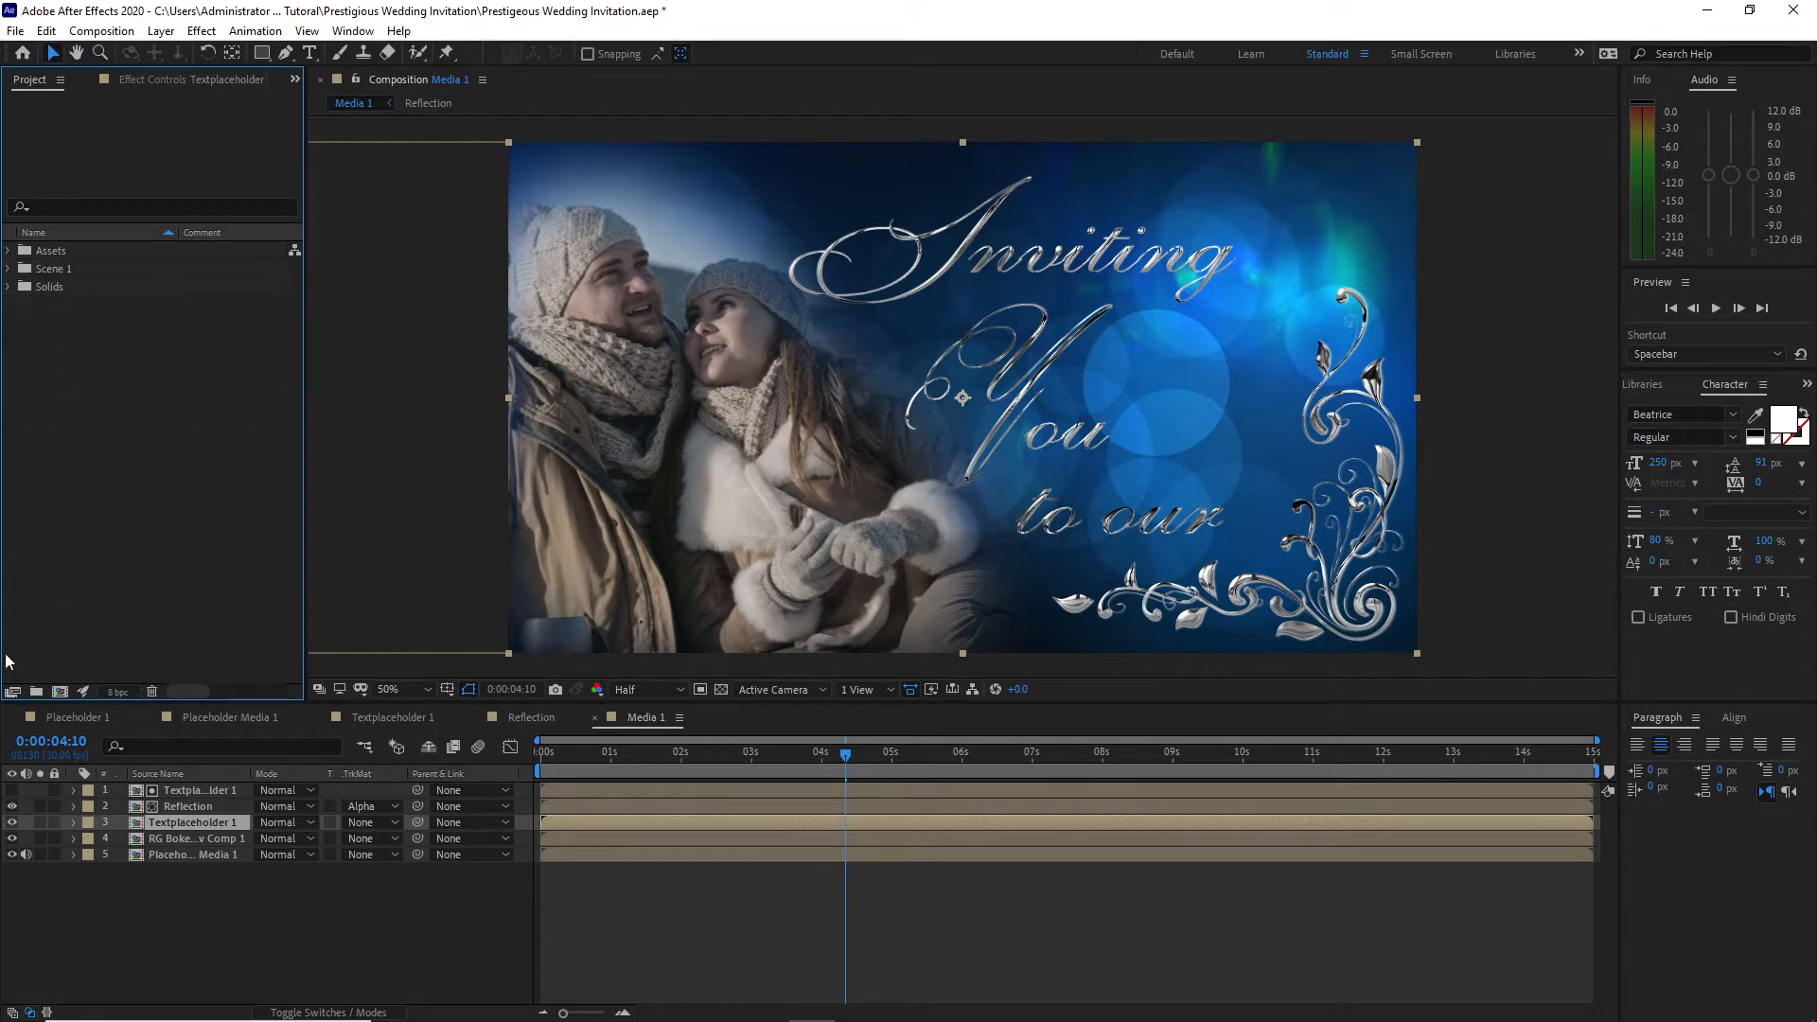
Step: Create another project folder named Scene 2
{"action": "left_click", "coordinate": [36, 691]}
{"action": "type", "text": "Scene 2"}
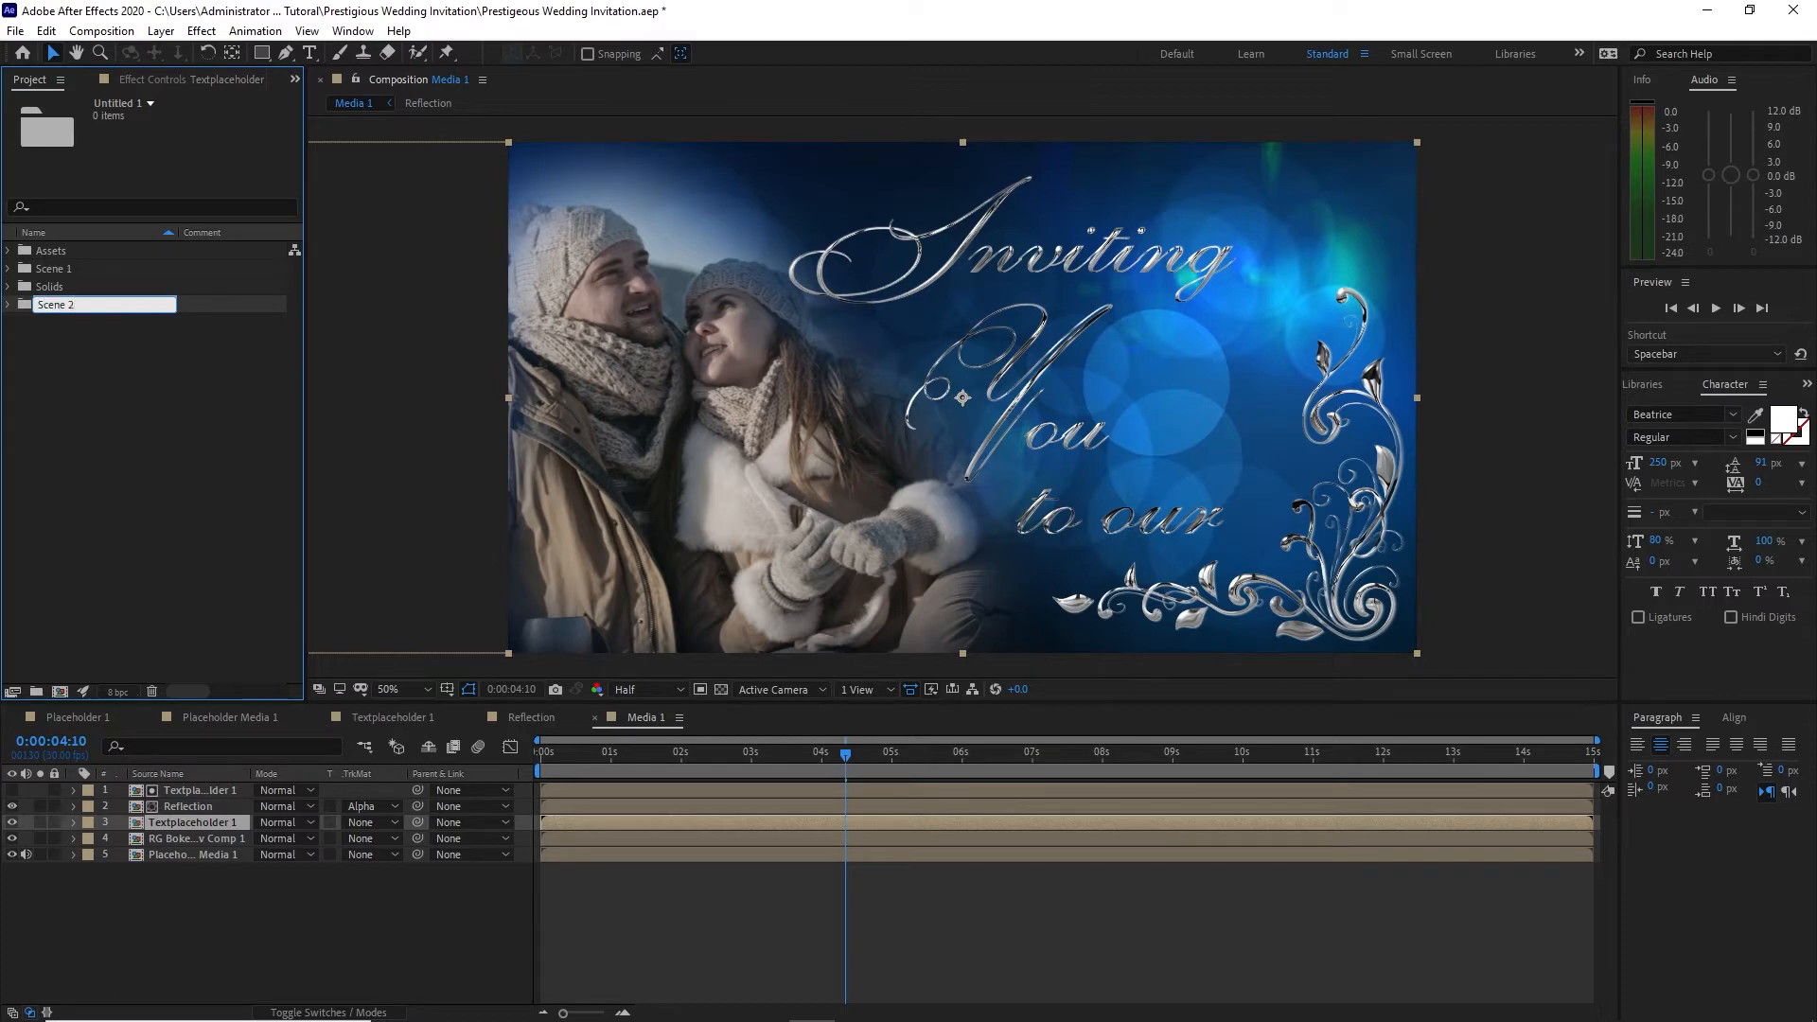
{"action": "key", "text": "Return"}
Step: Duplicate all the compositions in the Scene 1 folder and move the copies into Scene 2
{"action": "left_click", "coordinate": [8, 269]}
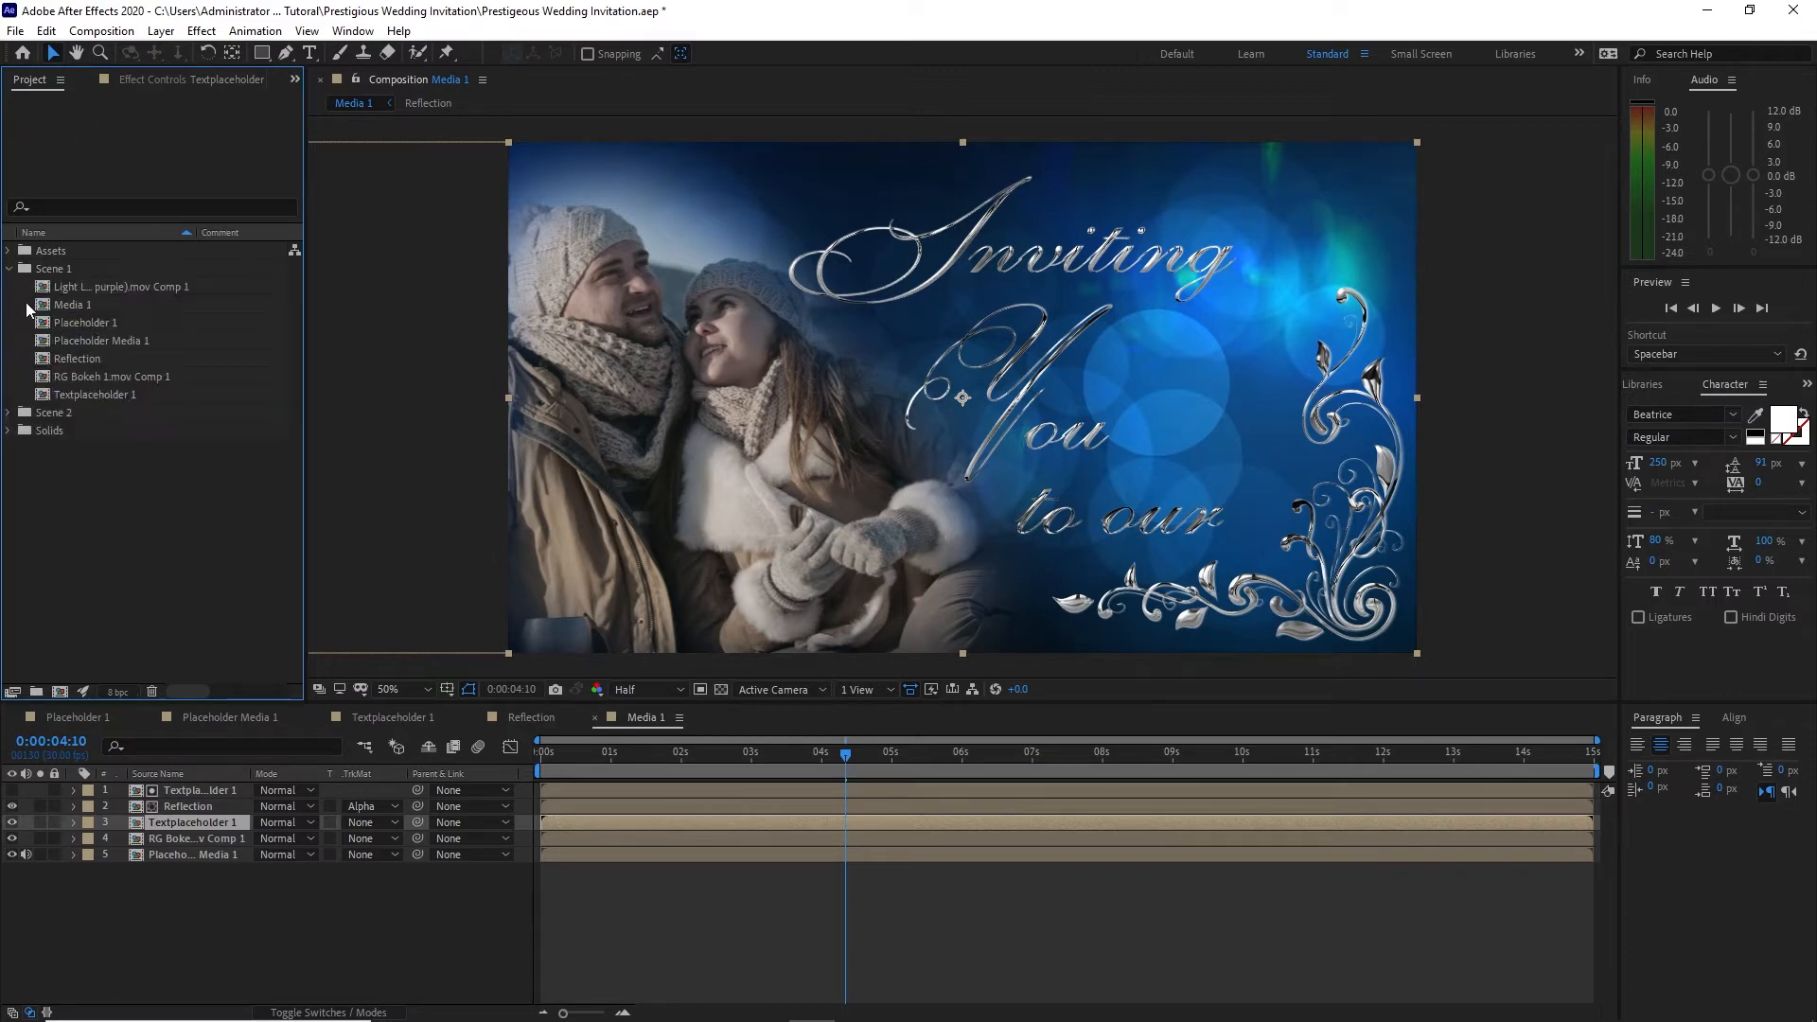
{"action": "left_click_drag", "start_coordinate": [33, 301], "coordinate": [78, 394]}
{"action": "left_click", "coordinate": [47, 32]}
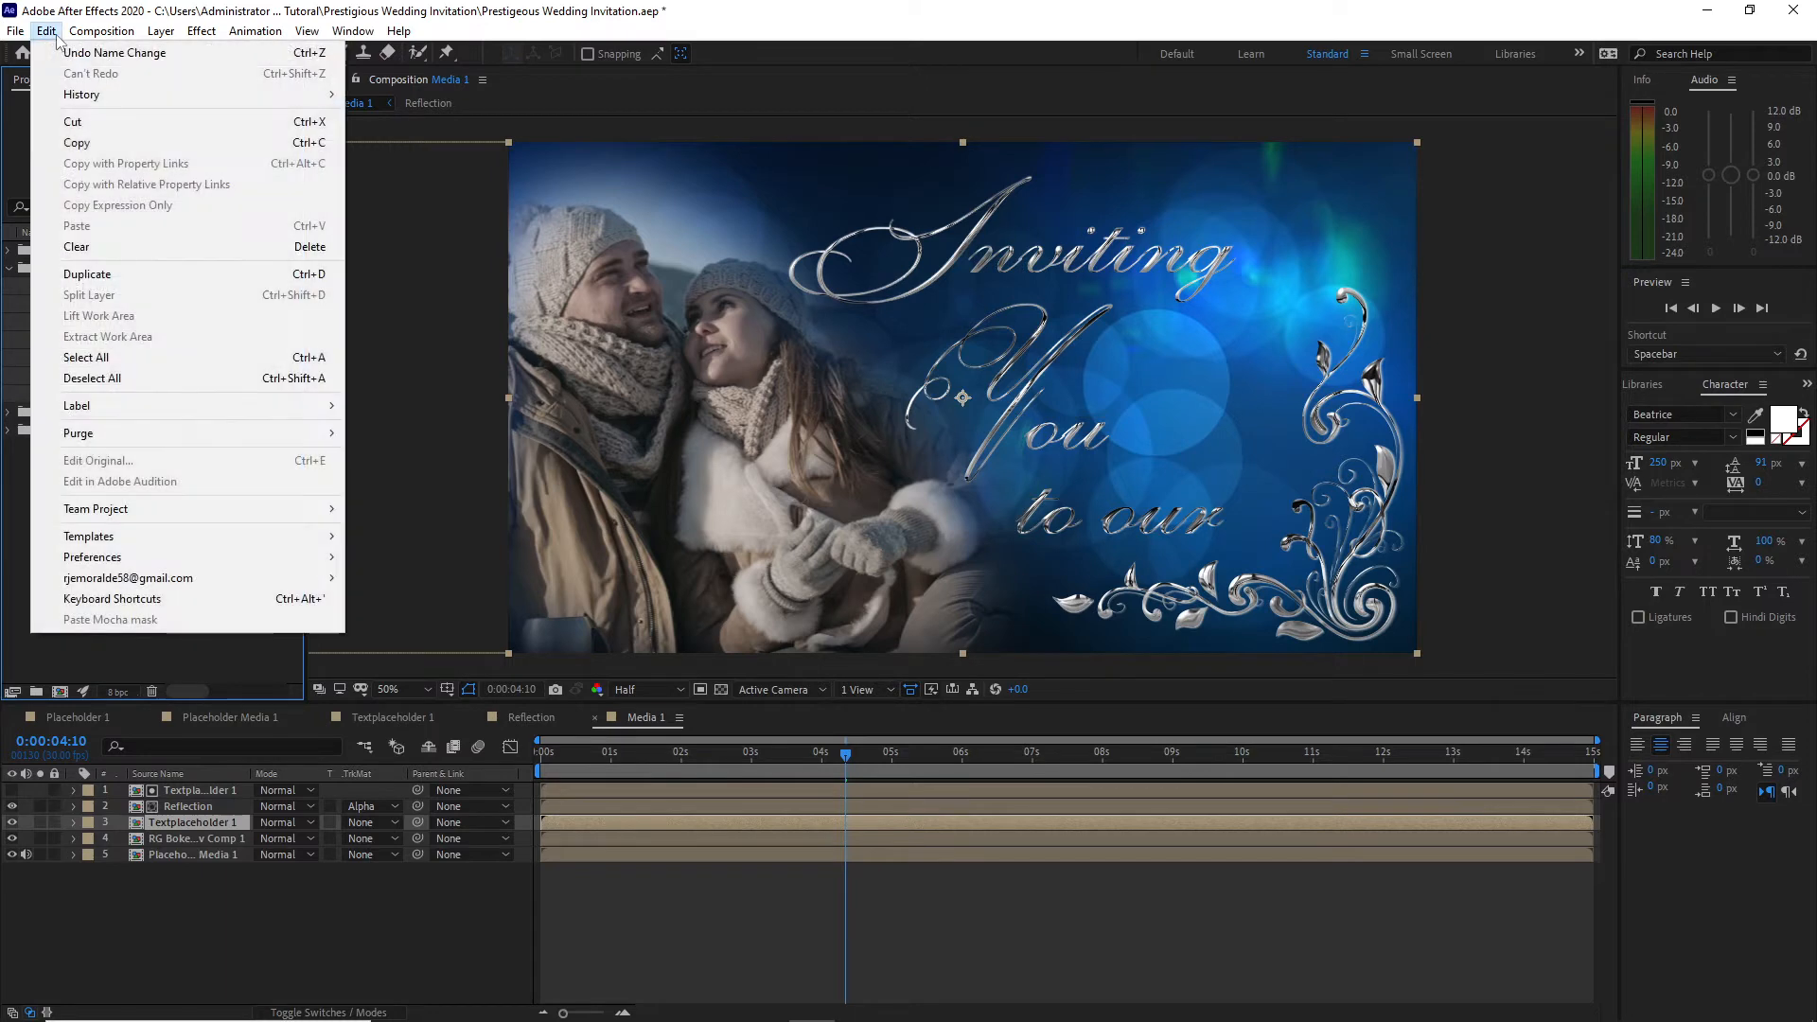
{"action": "left_click", "coordinate": [85, 274]}
{"action": "left_click_drag", "start_coordinate": [92, 521], "coordinate": [93, 538]}
{"action": "left_click", "coordinate": [9, 272]}
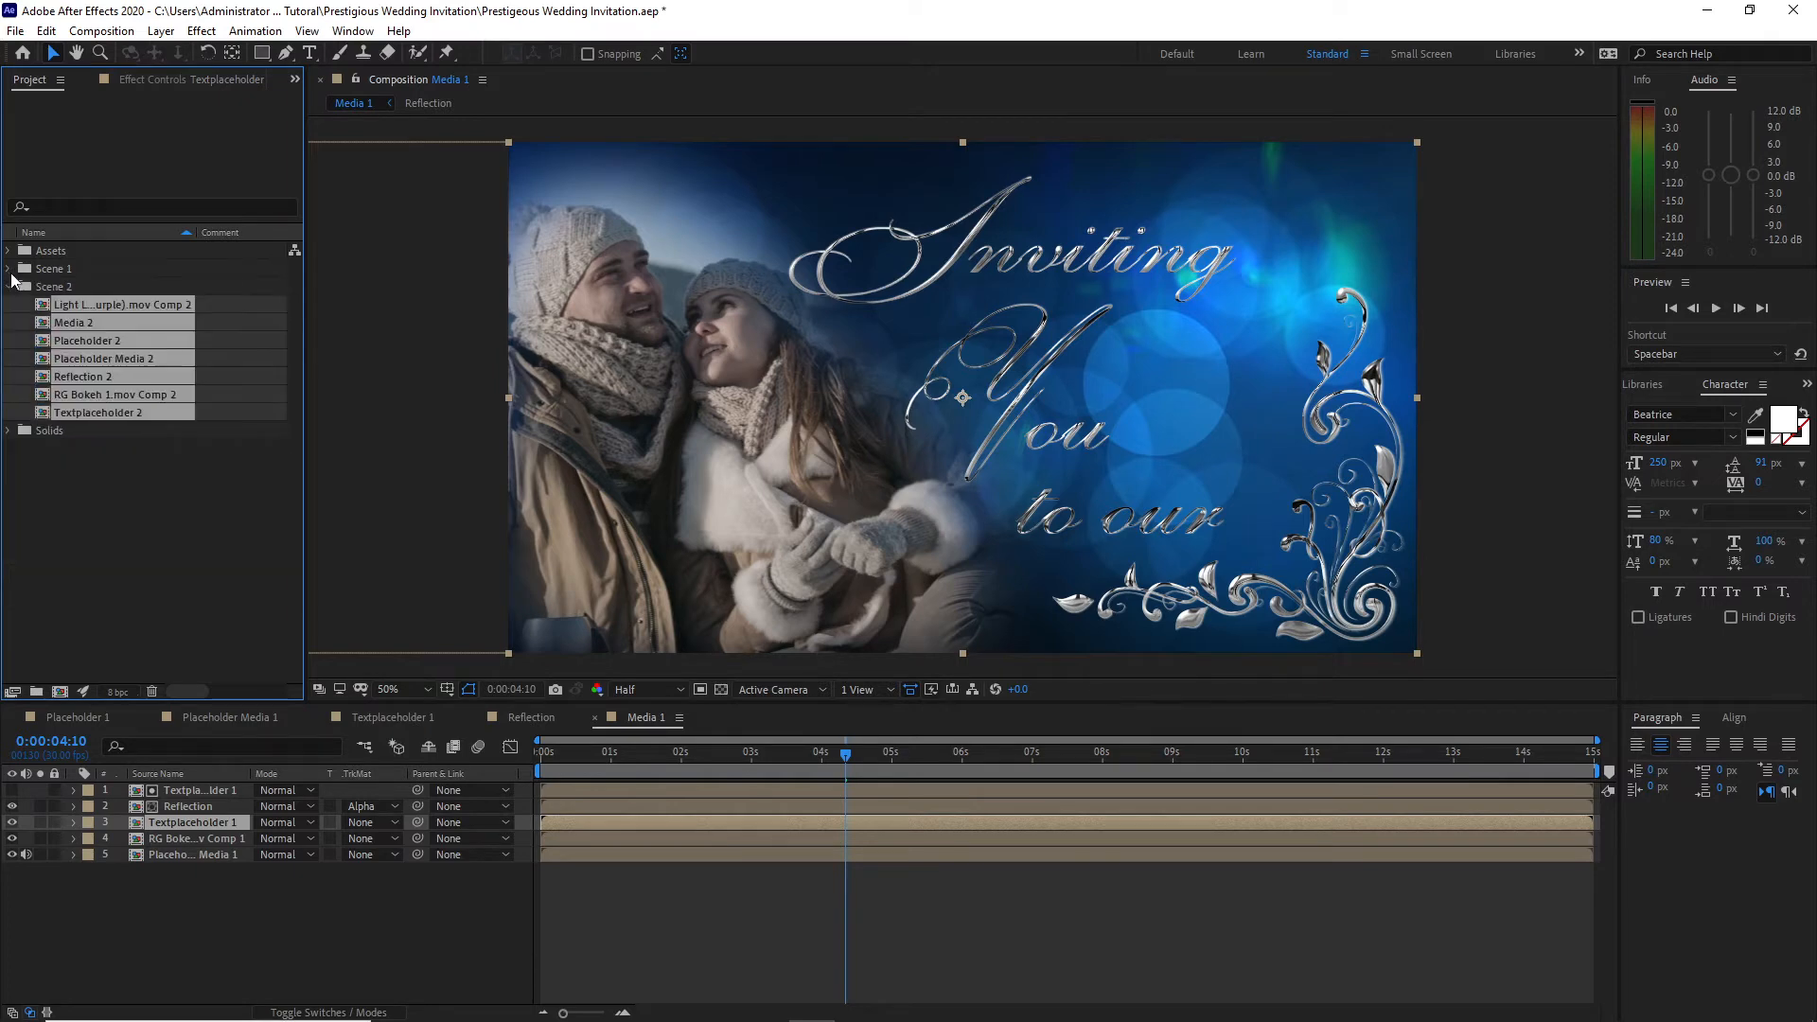
Step: Open the Scene 2 compositions and delete the Y Animation, I Animation, "to our" and "ou" layers from Textplaceholder 2
{"action": "double_click", "coordinate": [44, 346]}
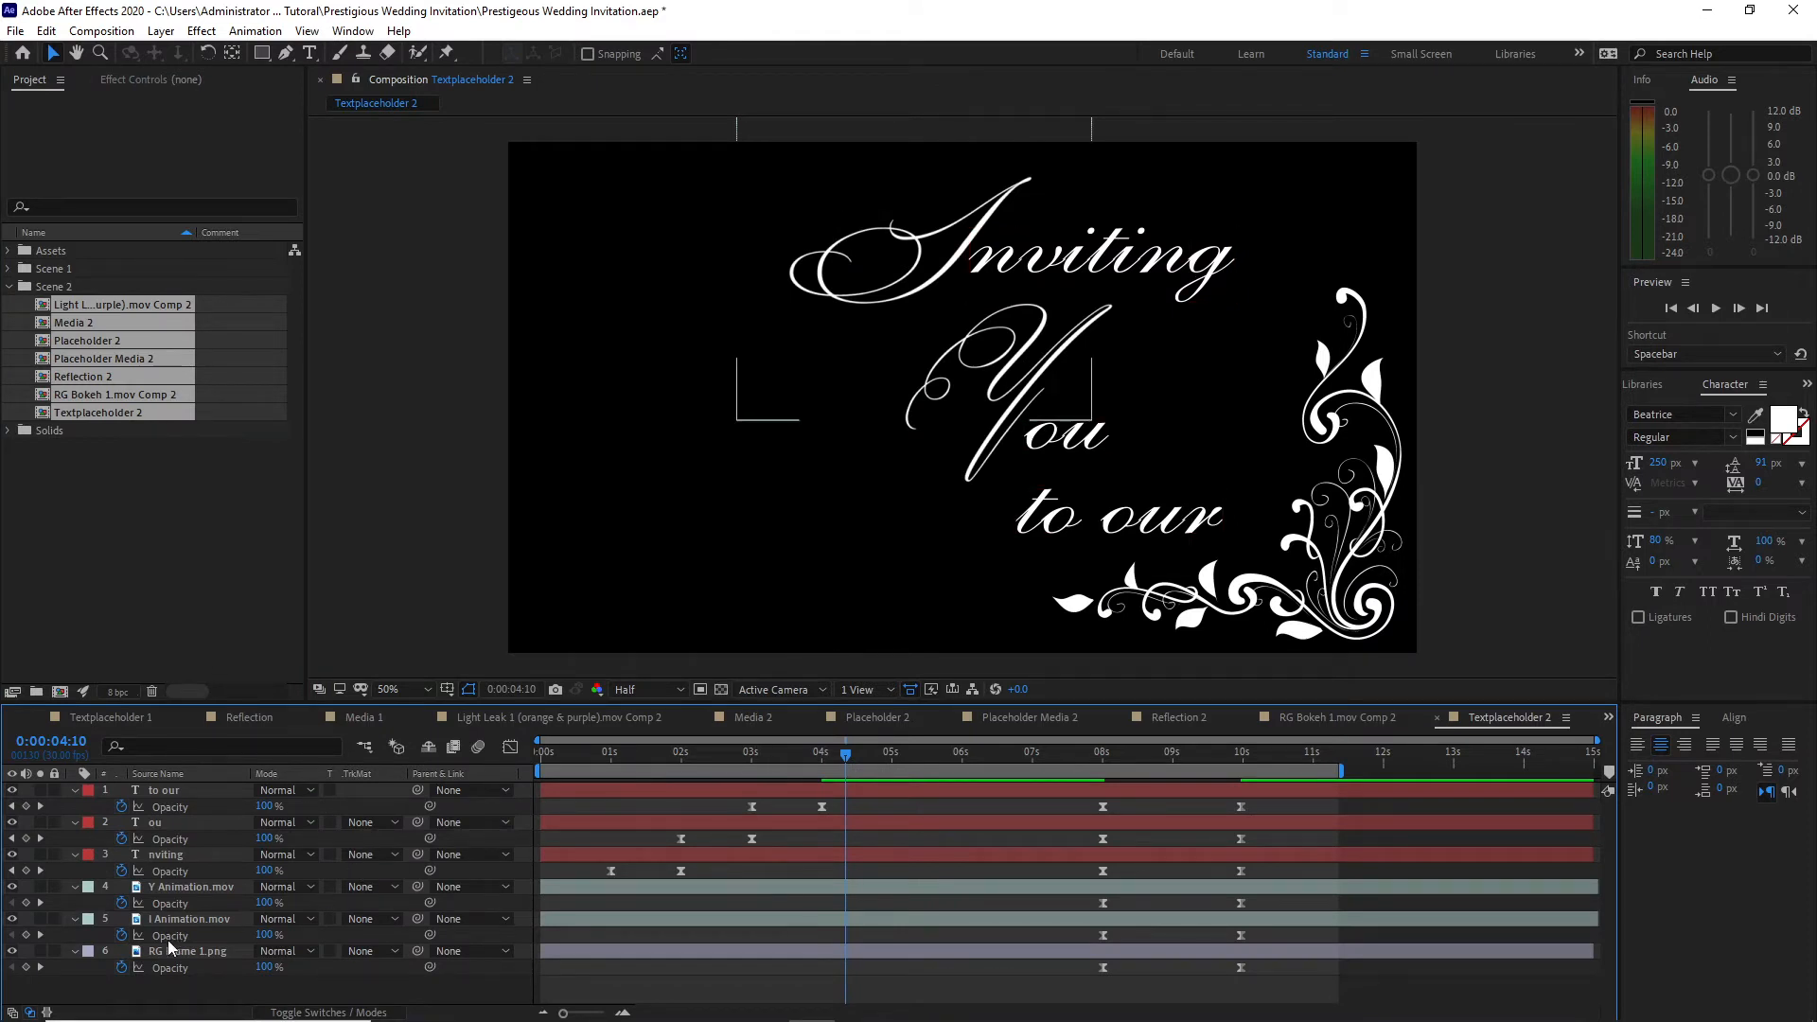
{"action": "left_click", "coordinate": [122, 893]}
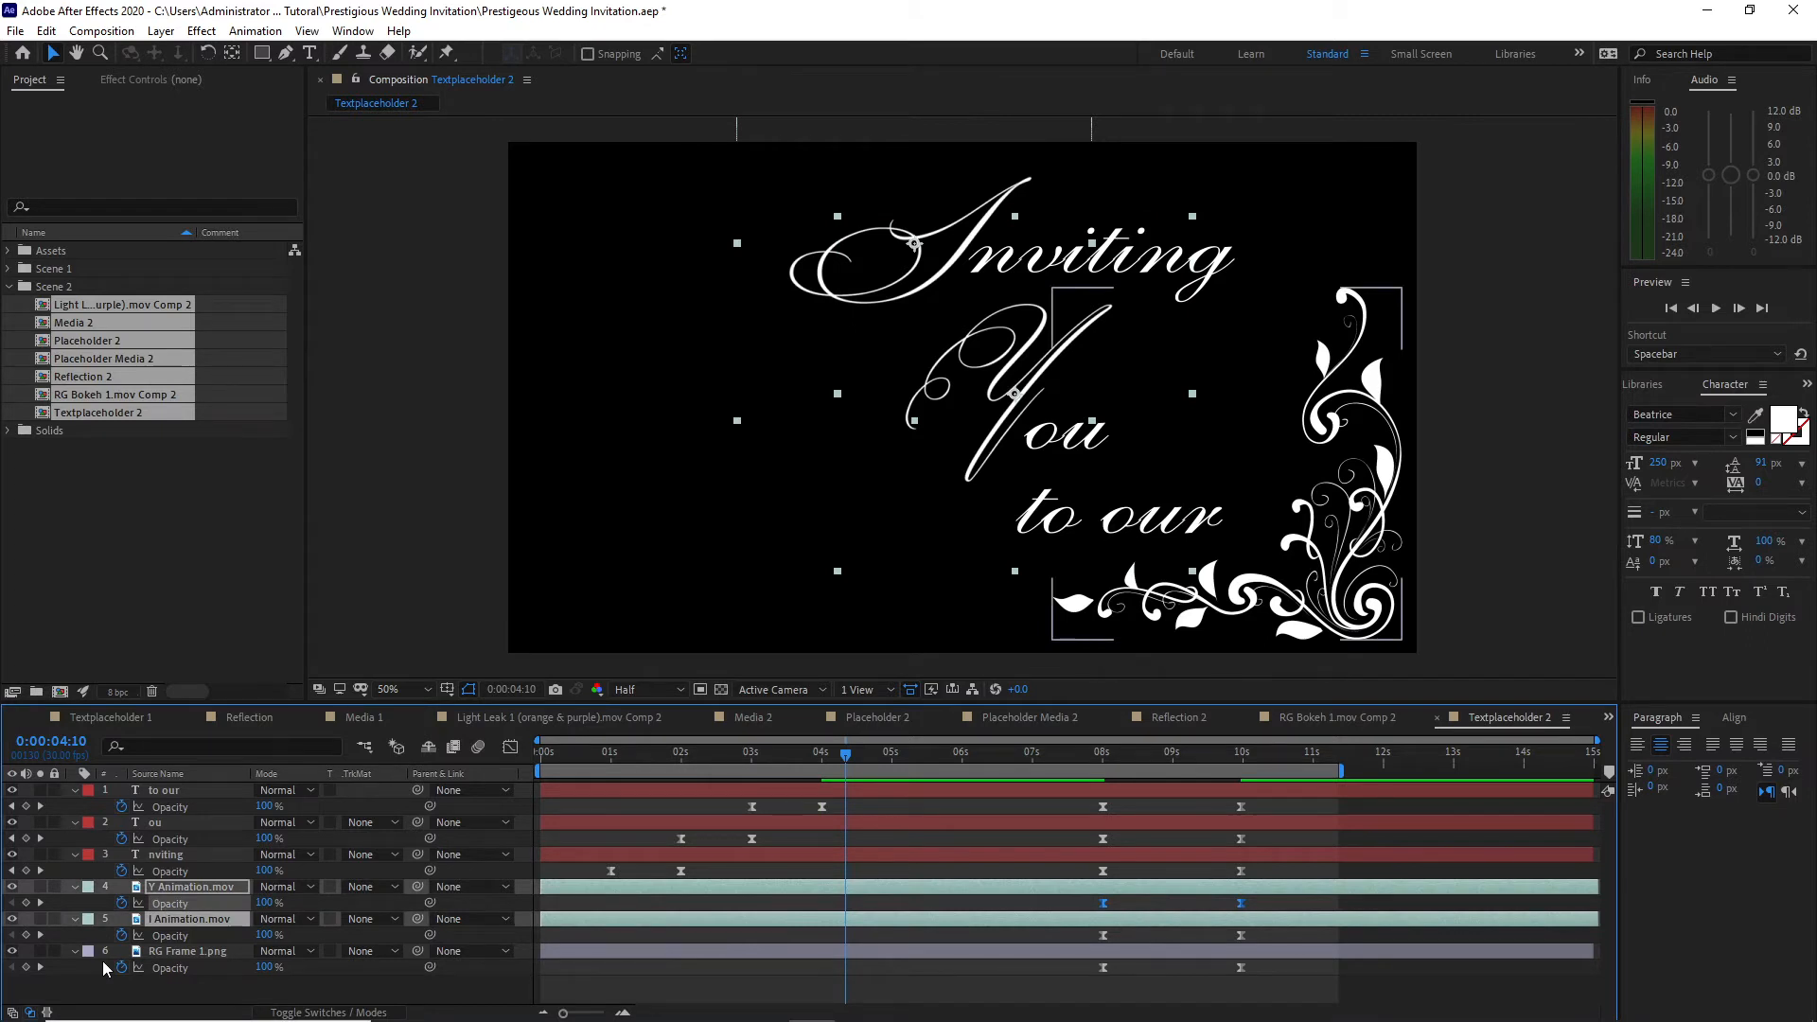
{"action": "key", "text": "Delete"}
{"action": "left_click_drag", "start_coordinate": [118, 790], "coordinate": [196, 838]}
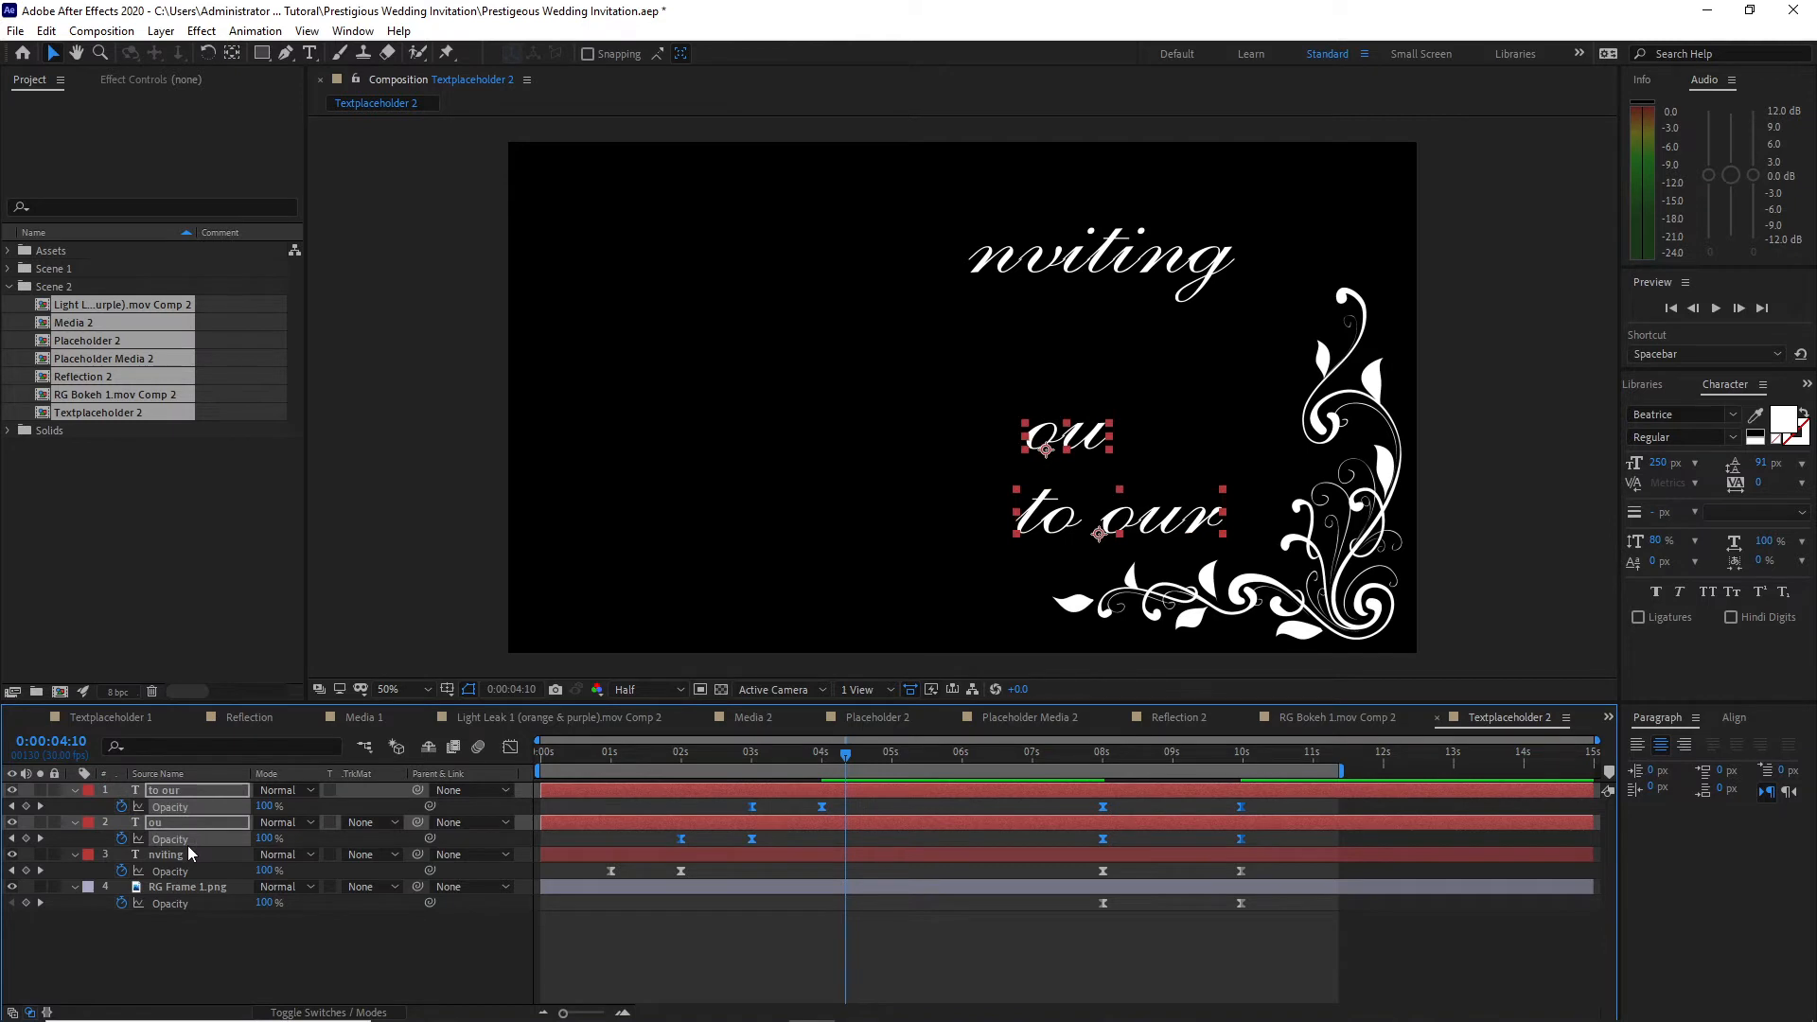
{"action": "key", "text": "Delete"}
Step: Add W Animation.mov above RG Frame 1.png in Textplaceholder 2, enable time remapping and extend the layer to the composition's end
{"action": "left_click", "coordinate": [8, 250]}
{"action": "left_click", "coordinate": [25, 269]}
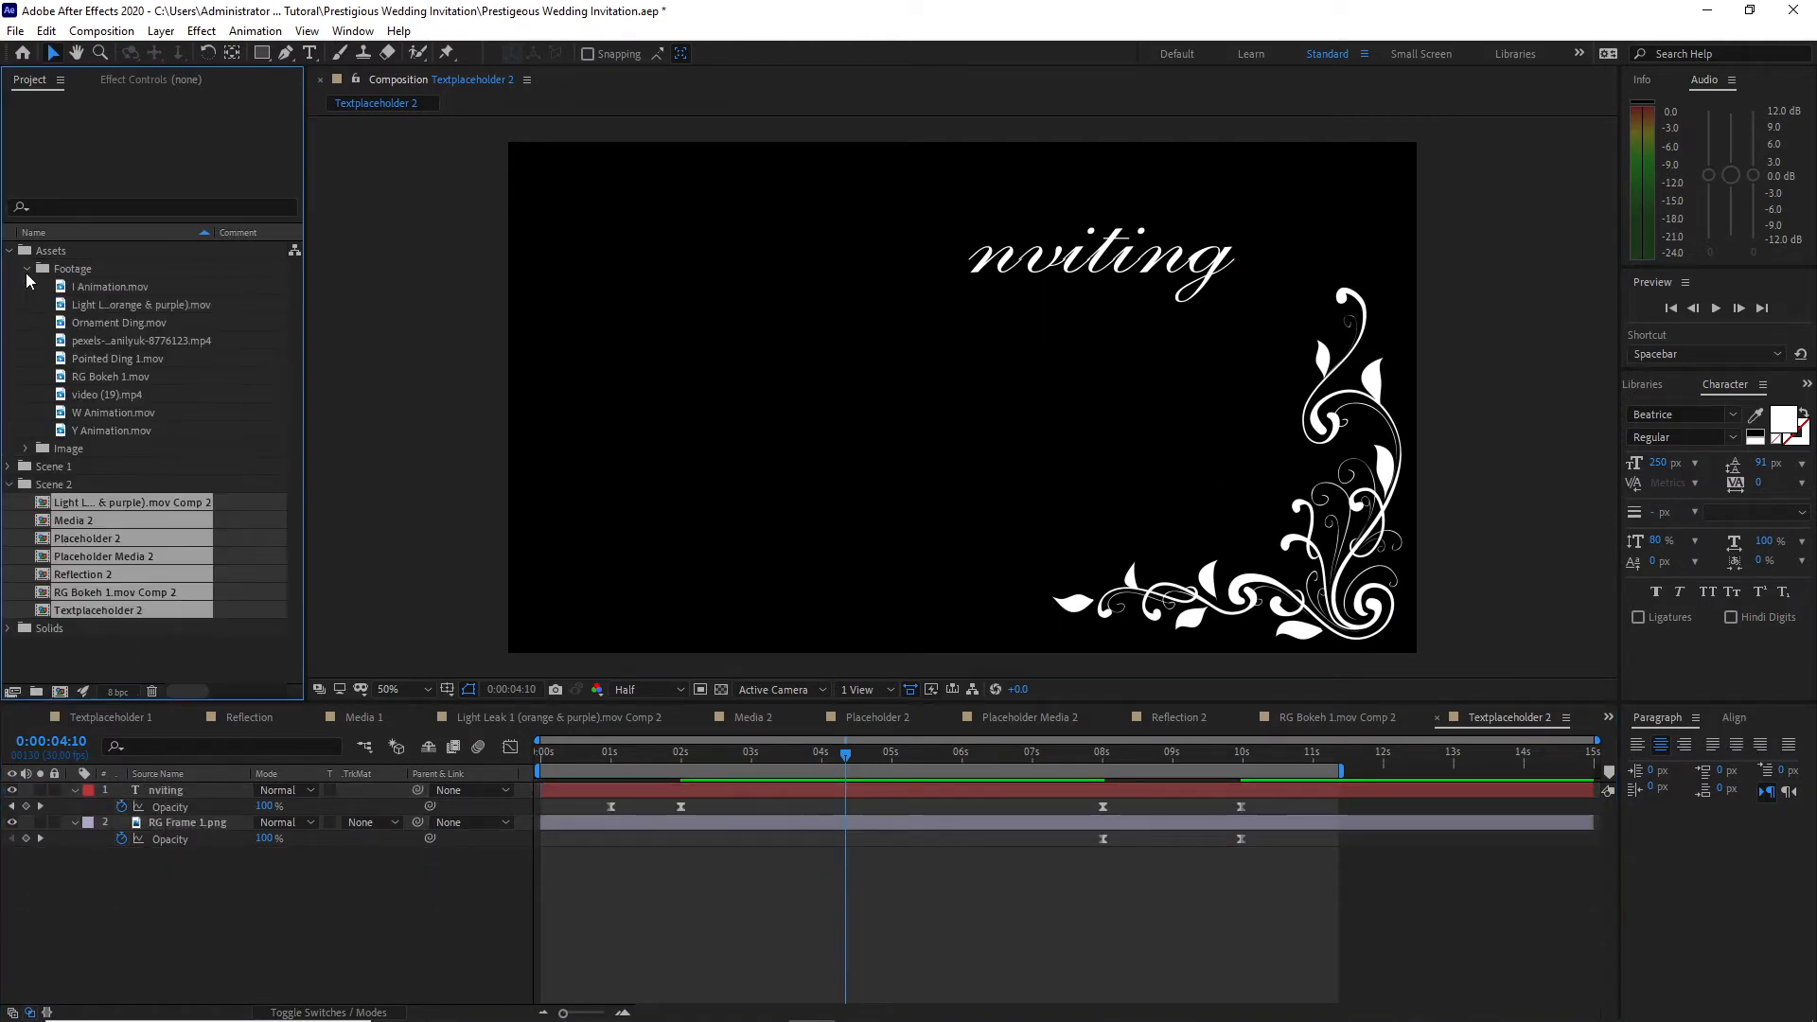
{"action": "left_click_drag", "start_coordinate": [96, 409], "coordinate": [162, 824]}
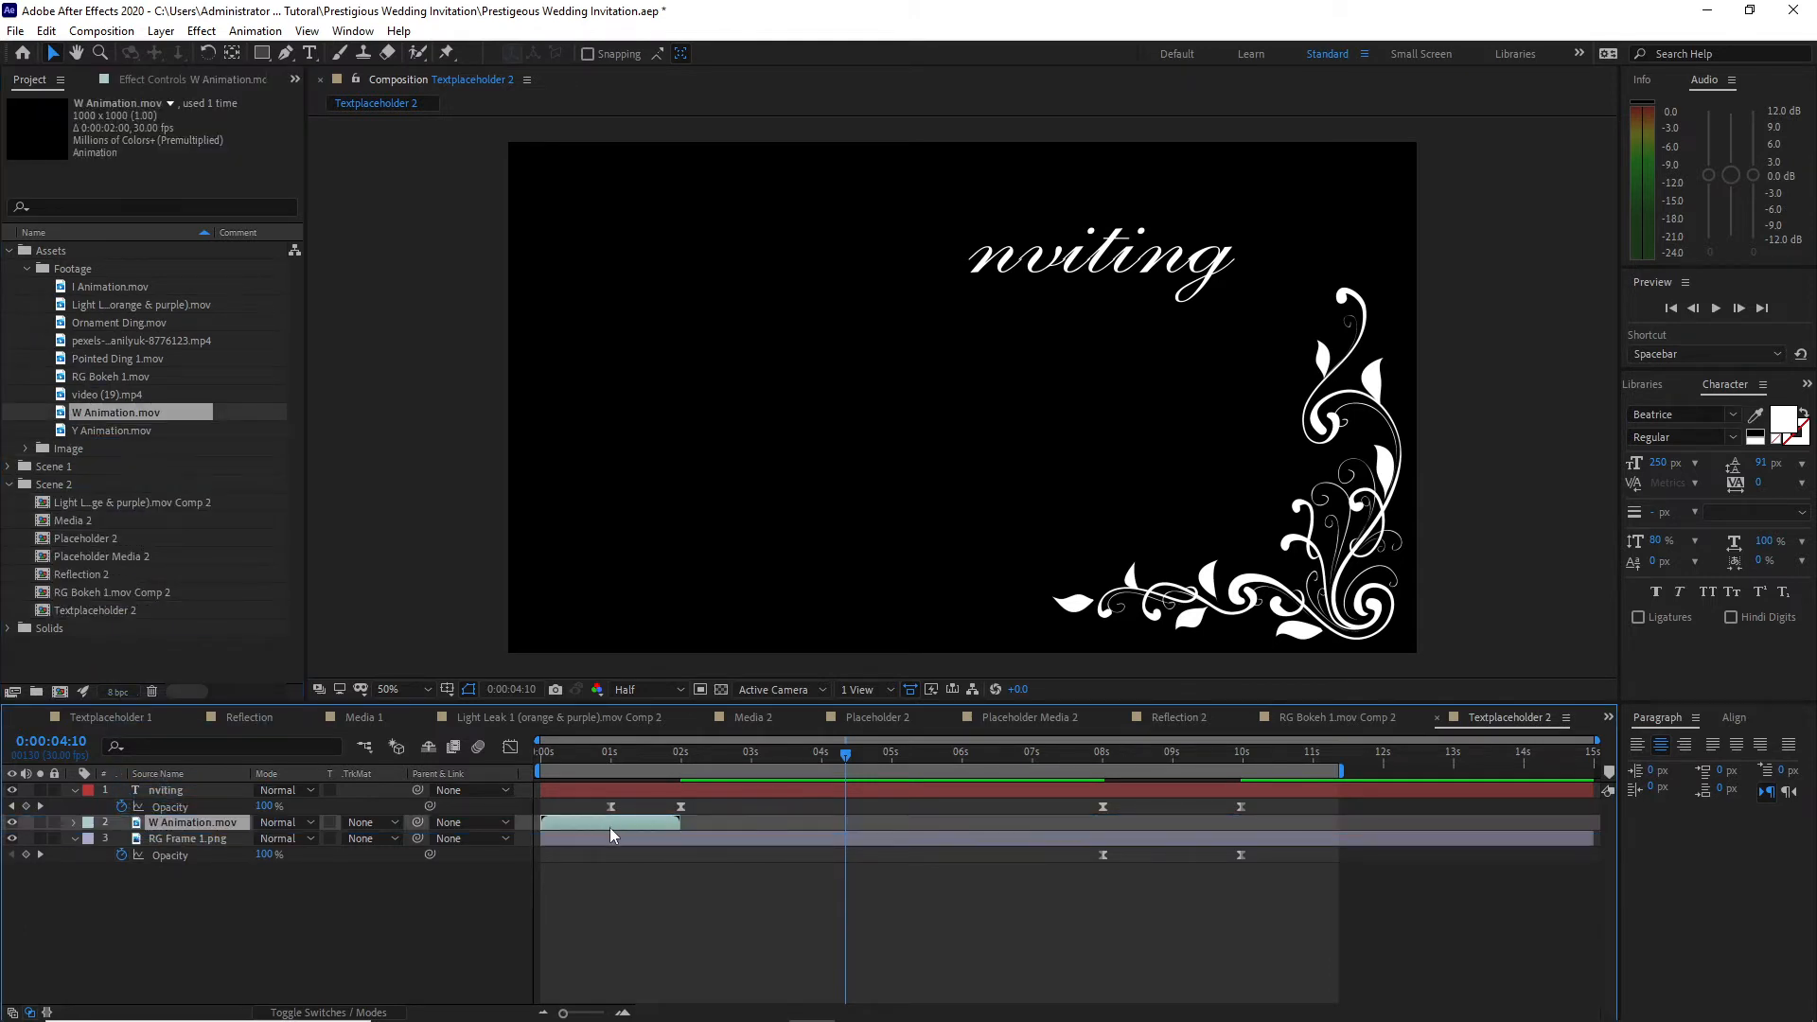
{"action": "right_click", "coordinate": [610, 827]}
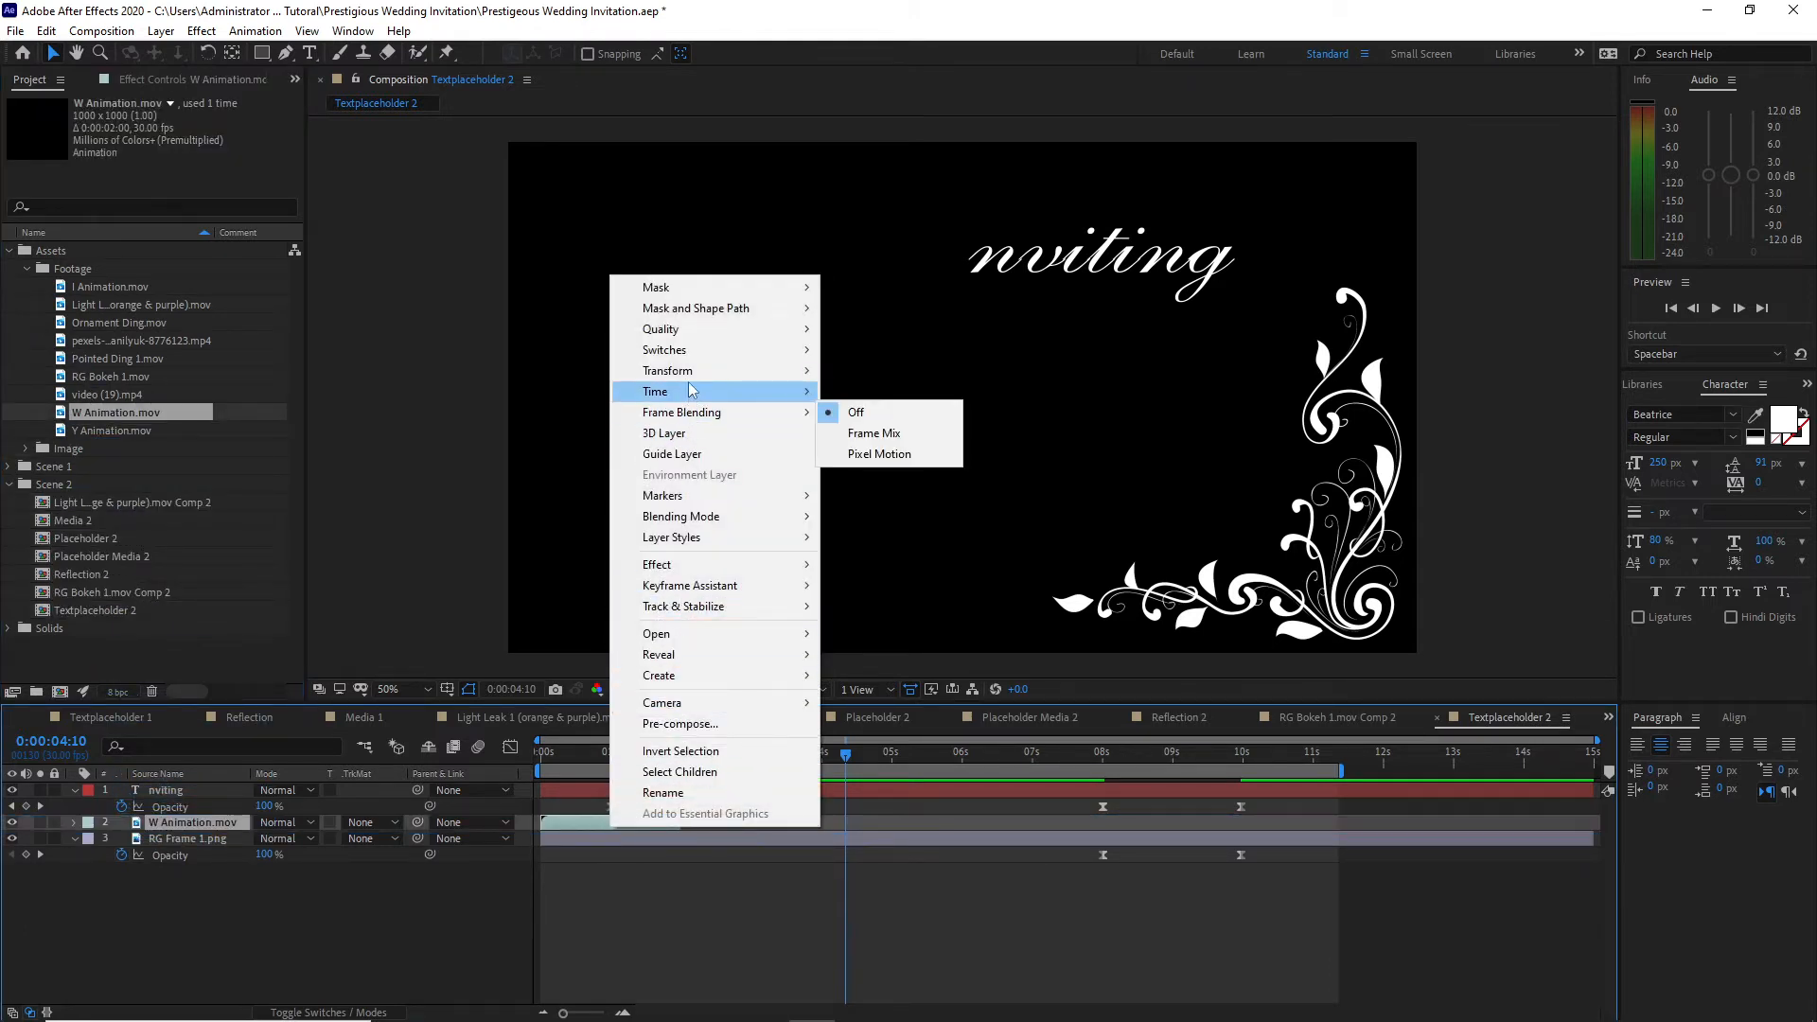
{"action": "mouse_move", "coordinate": [681, 391]}
{"action": "left_click", "coordinate": [880, 392]}
{"action": "left_click_drag", "start_coordinate": [681, 827], "coordinate": [1597, 836]}
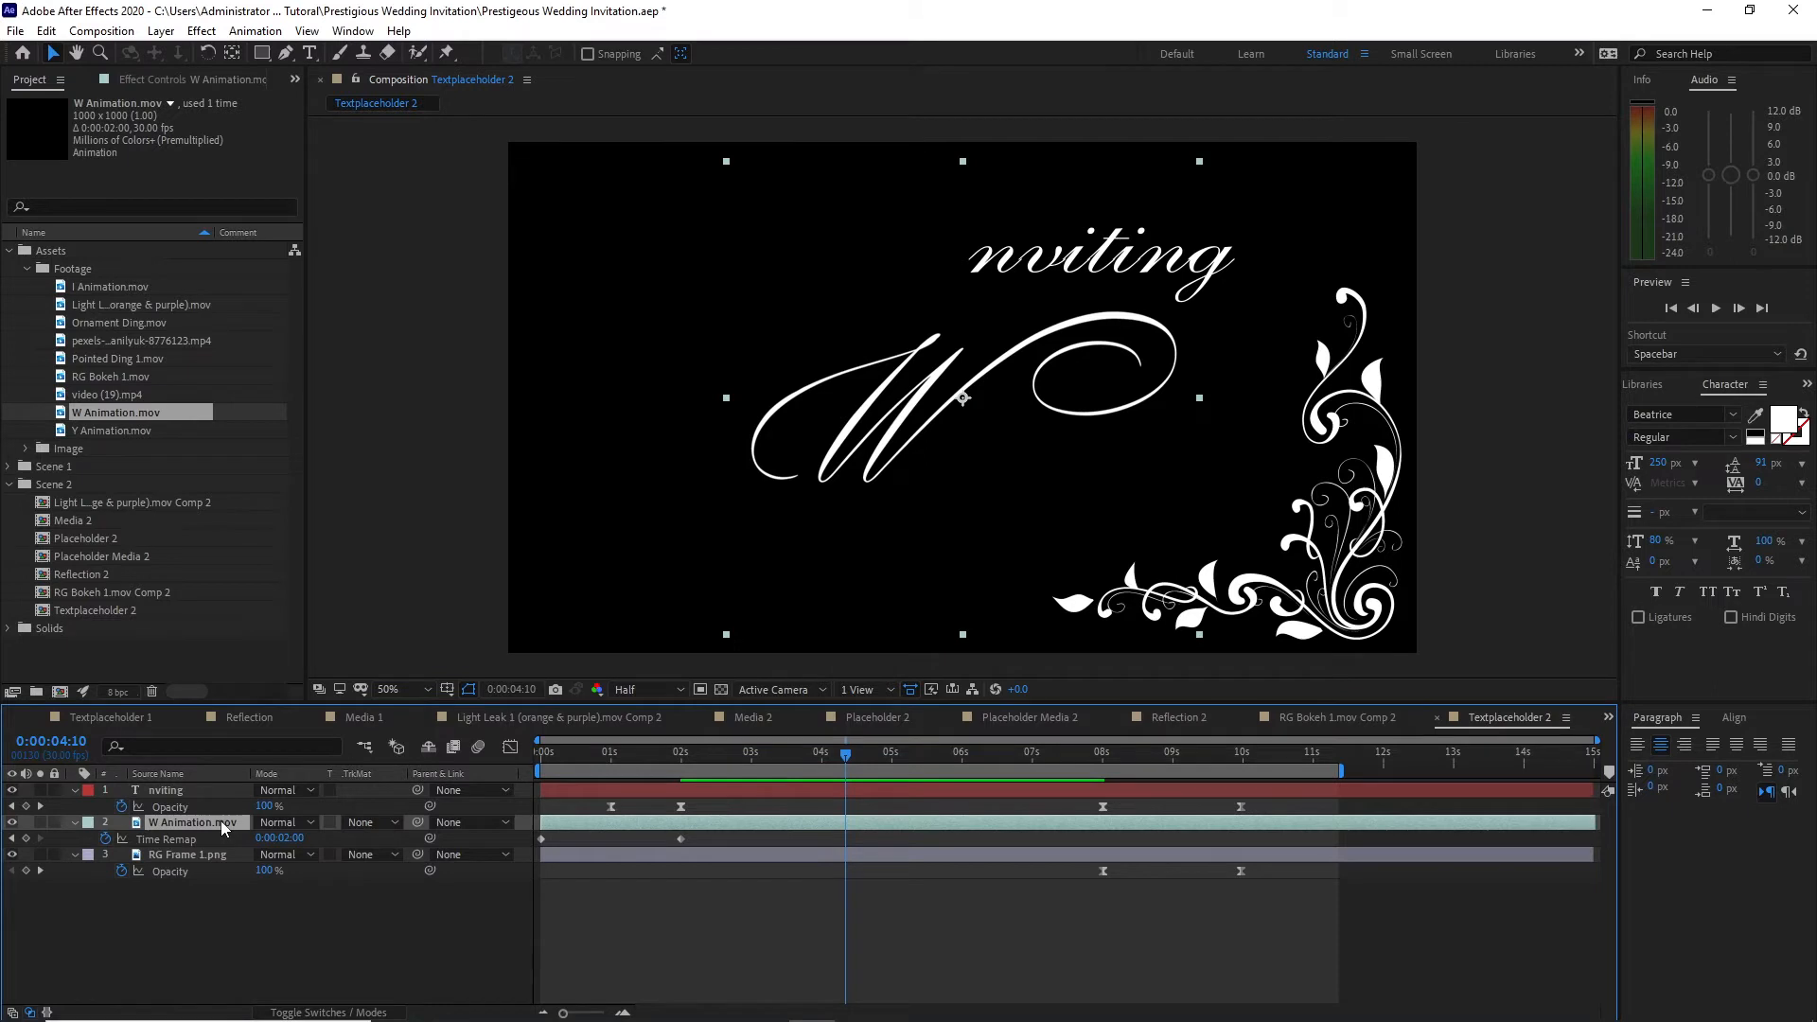
Step: Set the W Animation layer's position to 960, 214 and place the "nviting" text just after the W
{"action": "key", "text": "p"}
{"action": "left_click_drag", "start_coordinate": [296, 838], "coordinate": [140, 693]}
{"action": "left_click_drag", "start_coordinate": [1082, 276], "coordinate": [1038, 323]}
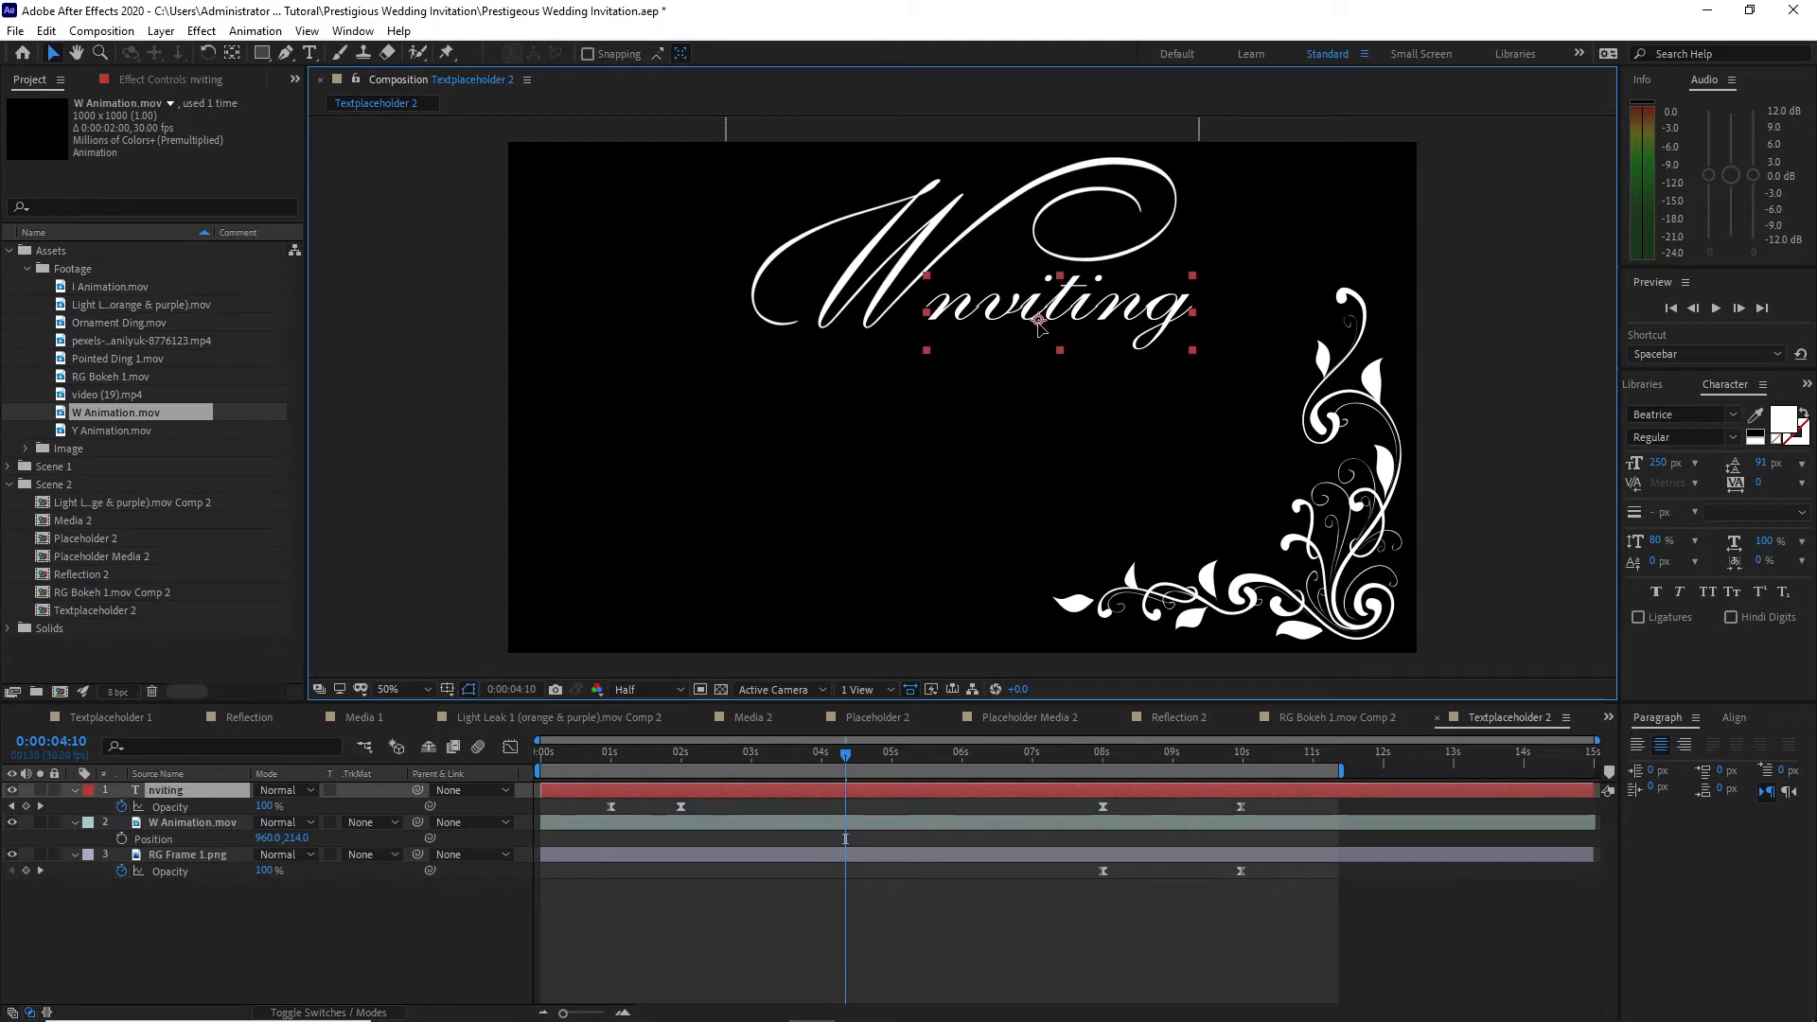
Step: Replace the "nviting" text with "edding" and set its position to 1071, 376 so it joins the W
{"action": "double_click", "coordinate": [216, 791]}
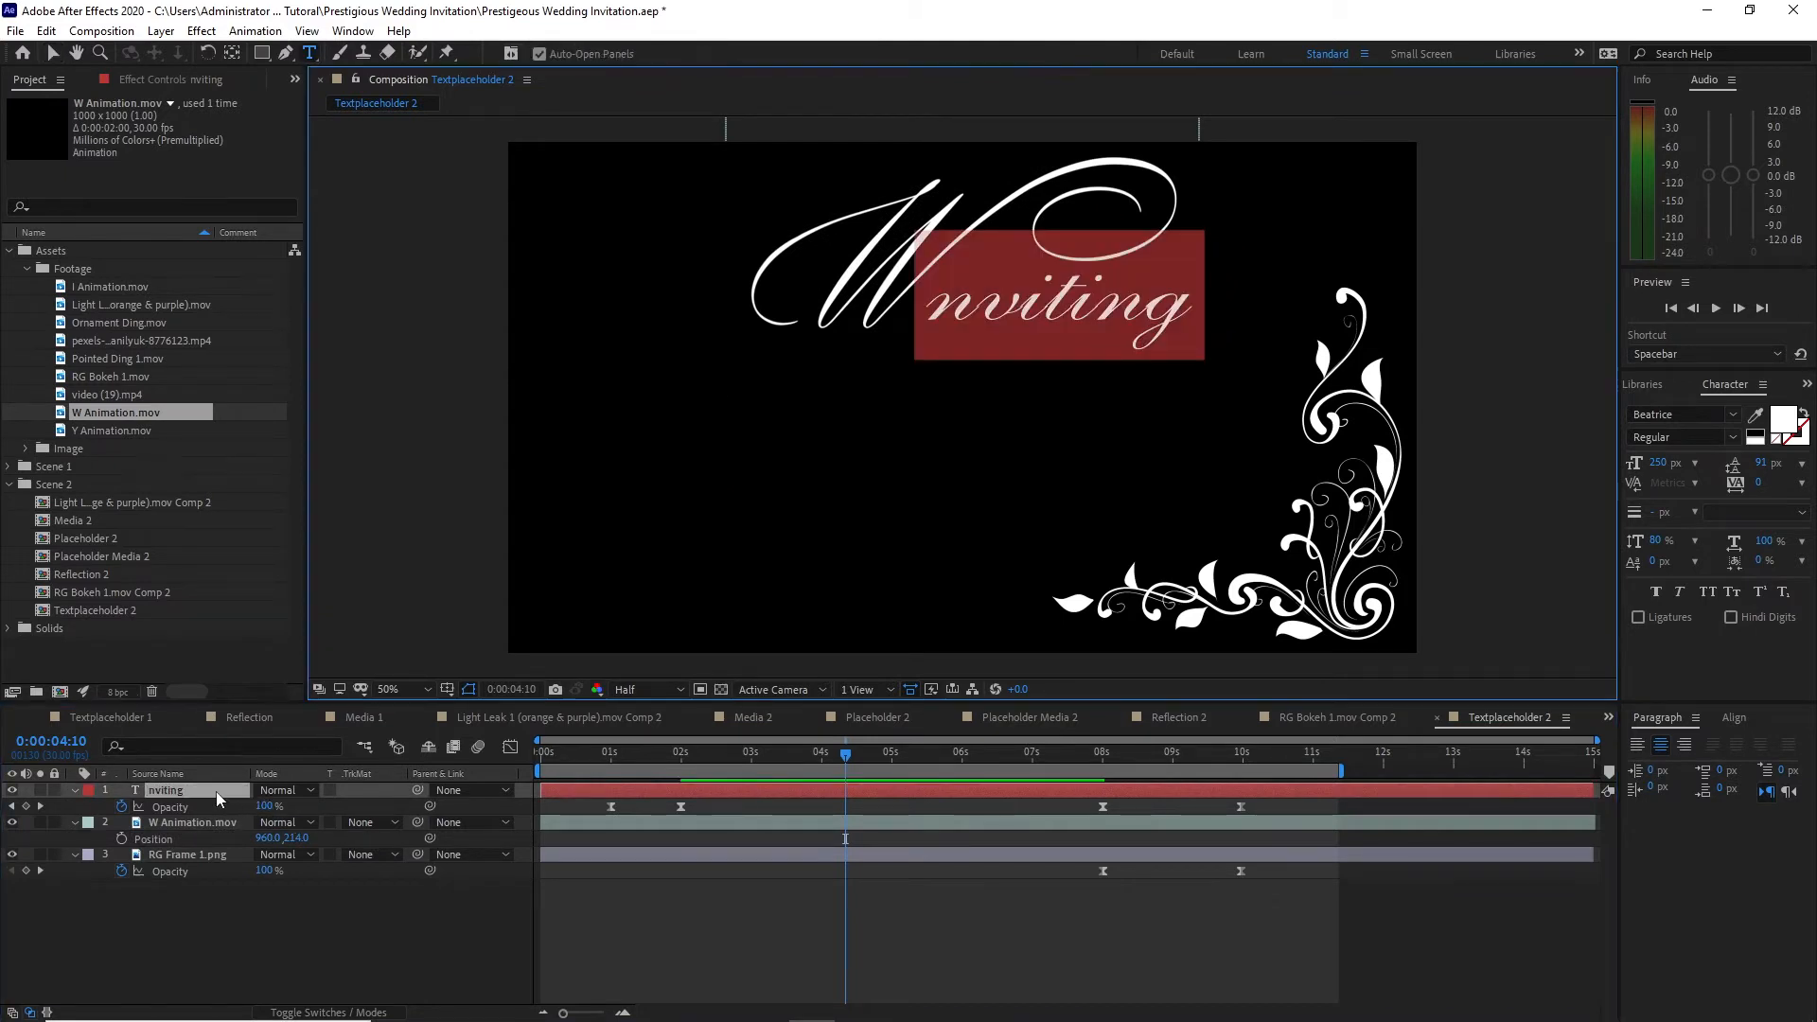
{"action": "type", "text": "e"}
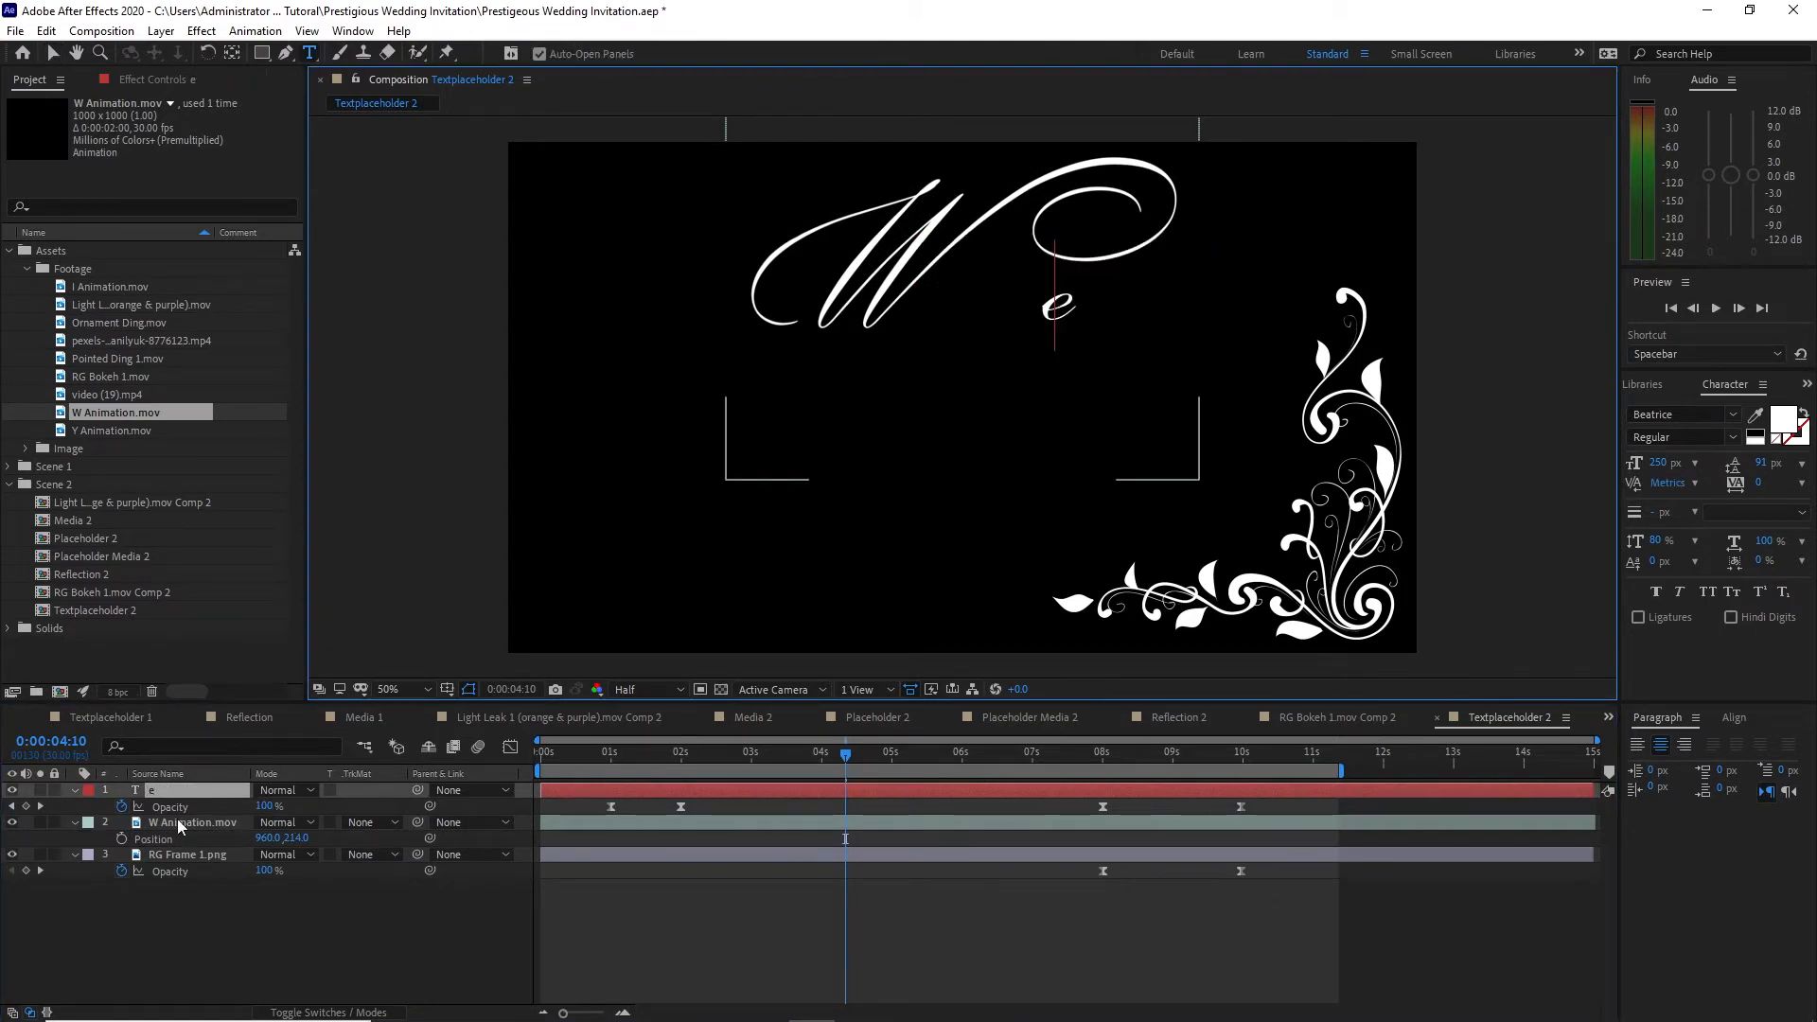
{"action": "type", "text": "dding"}
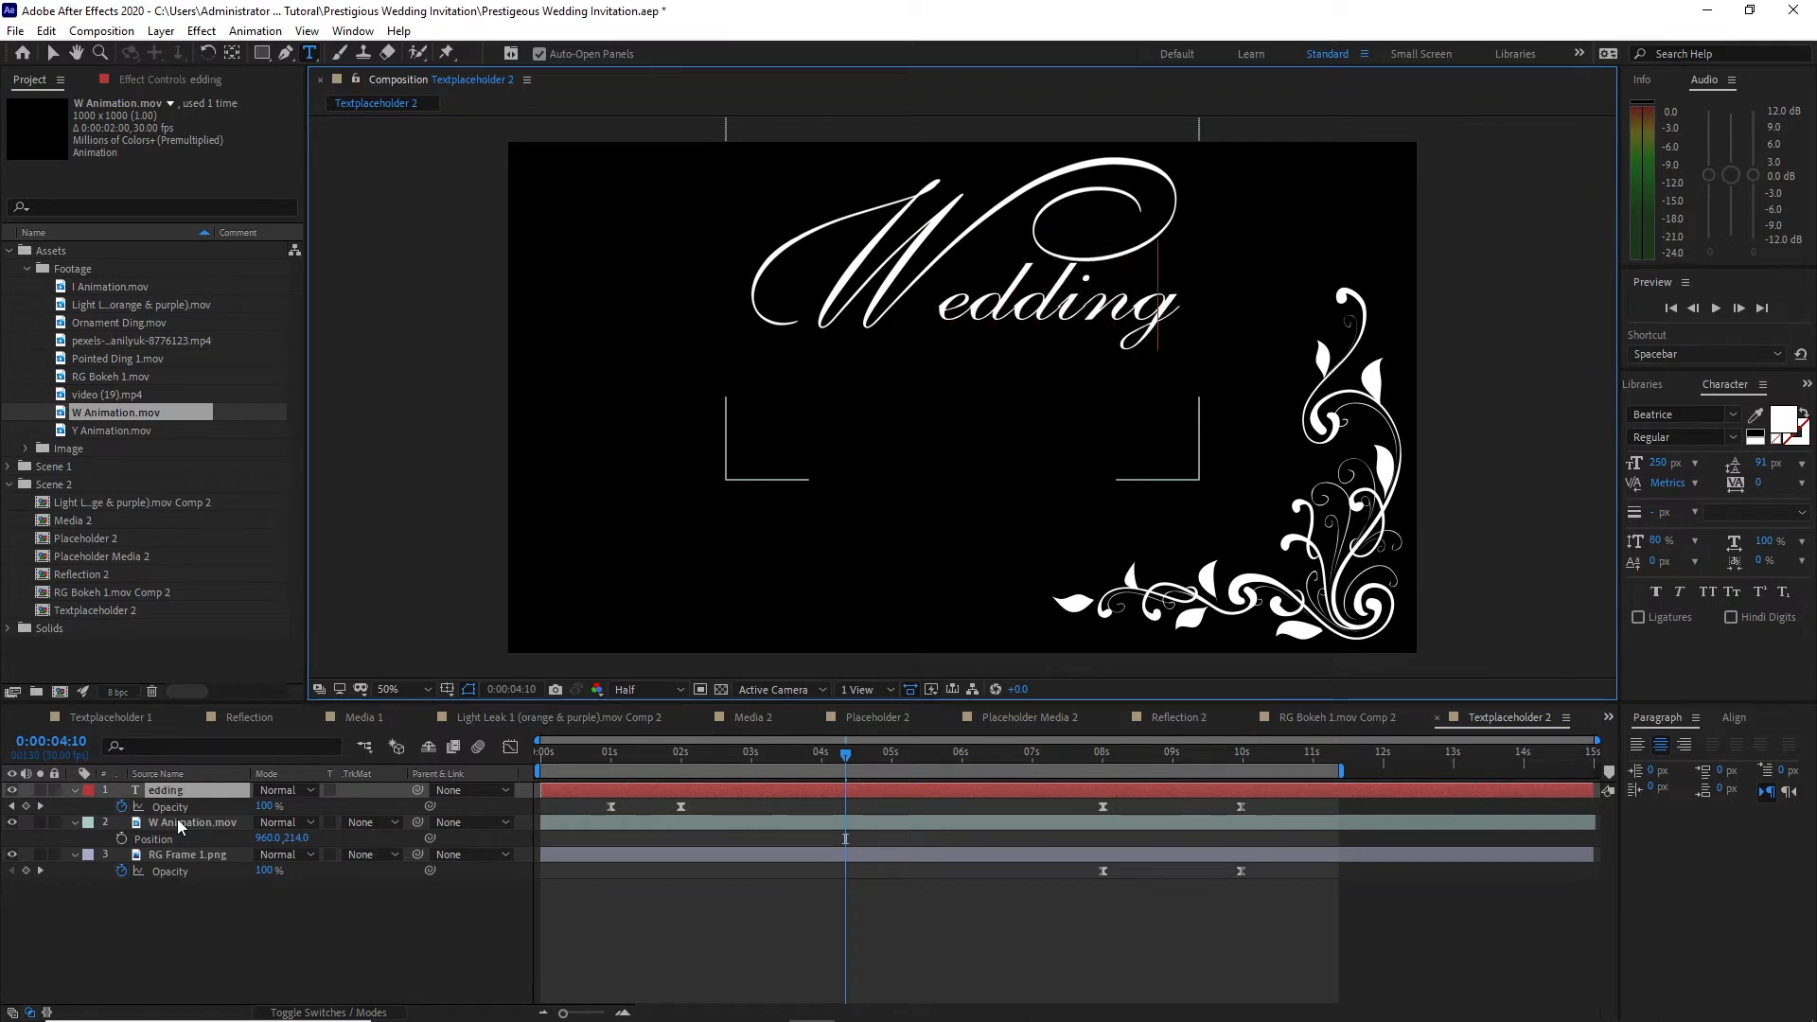
{"action": "left_click", "coordinate": [195, 933]}
{"action": "key", "text": "p"}
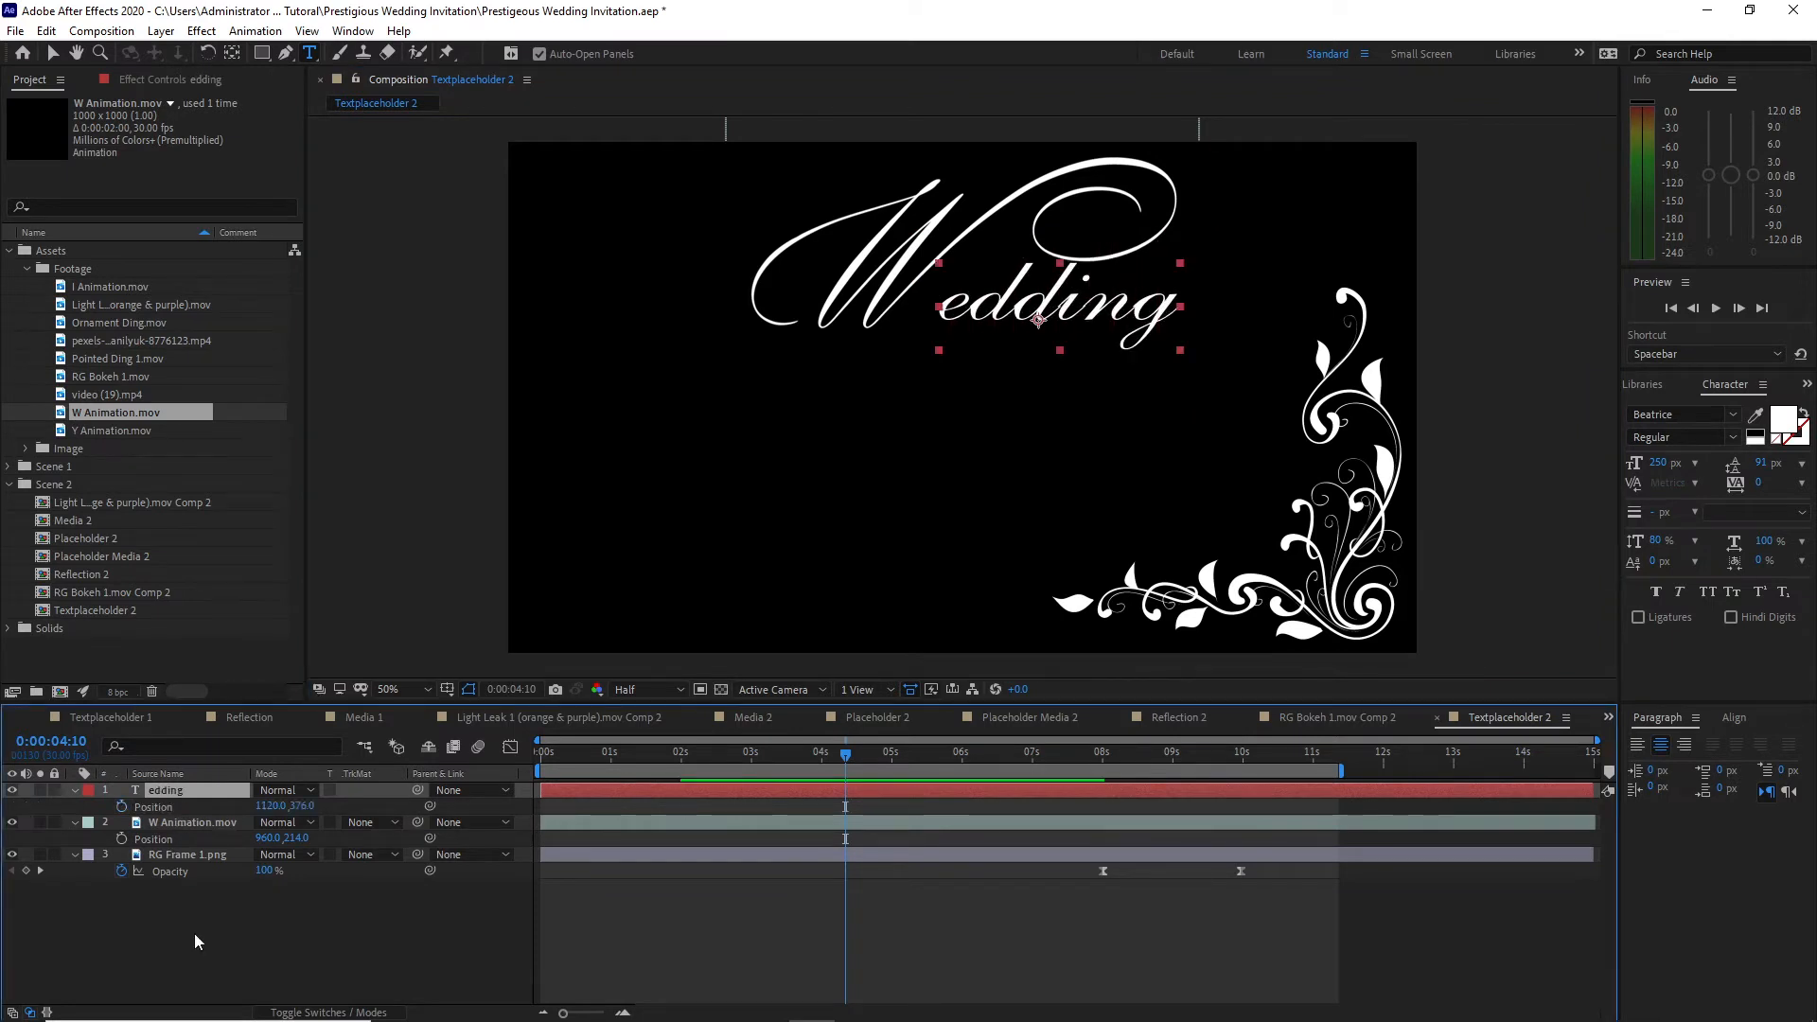
{"action": "left_click_drag", "start_coordinate": [270, 805], "coordinate": [224, 809]}
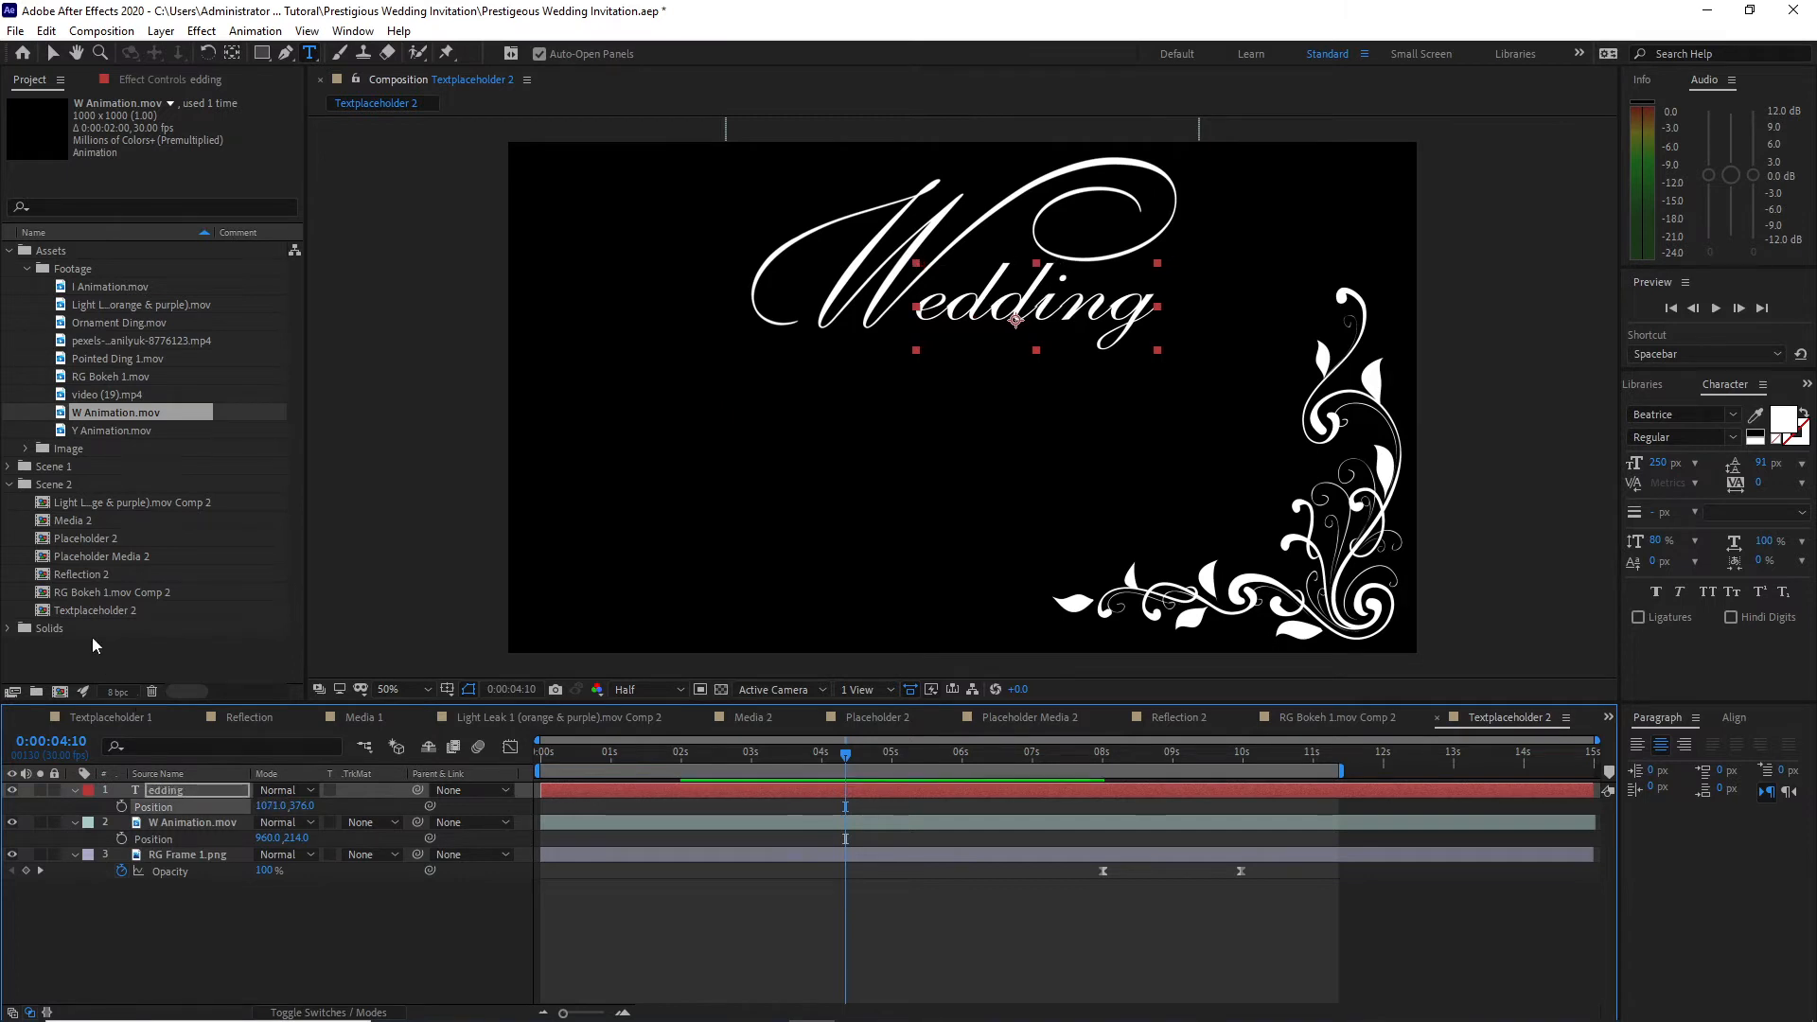
Step: Add heart shape 1.png from the Image folder as the top layer of Textplaceholder 2
{"action": "left_click", "coordinate": [24, 449]}
{"action": "left_click_drag", "start_coordinate": [74, 489], "coordinate": [186, 761]}
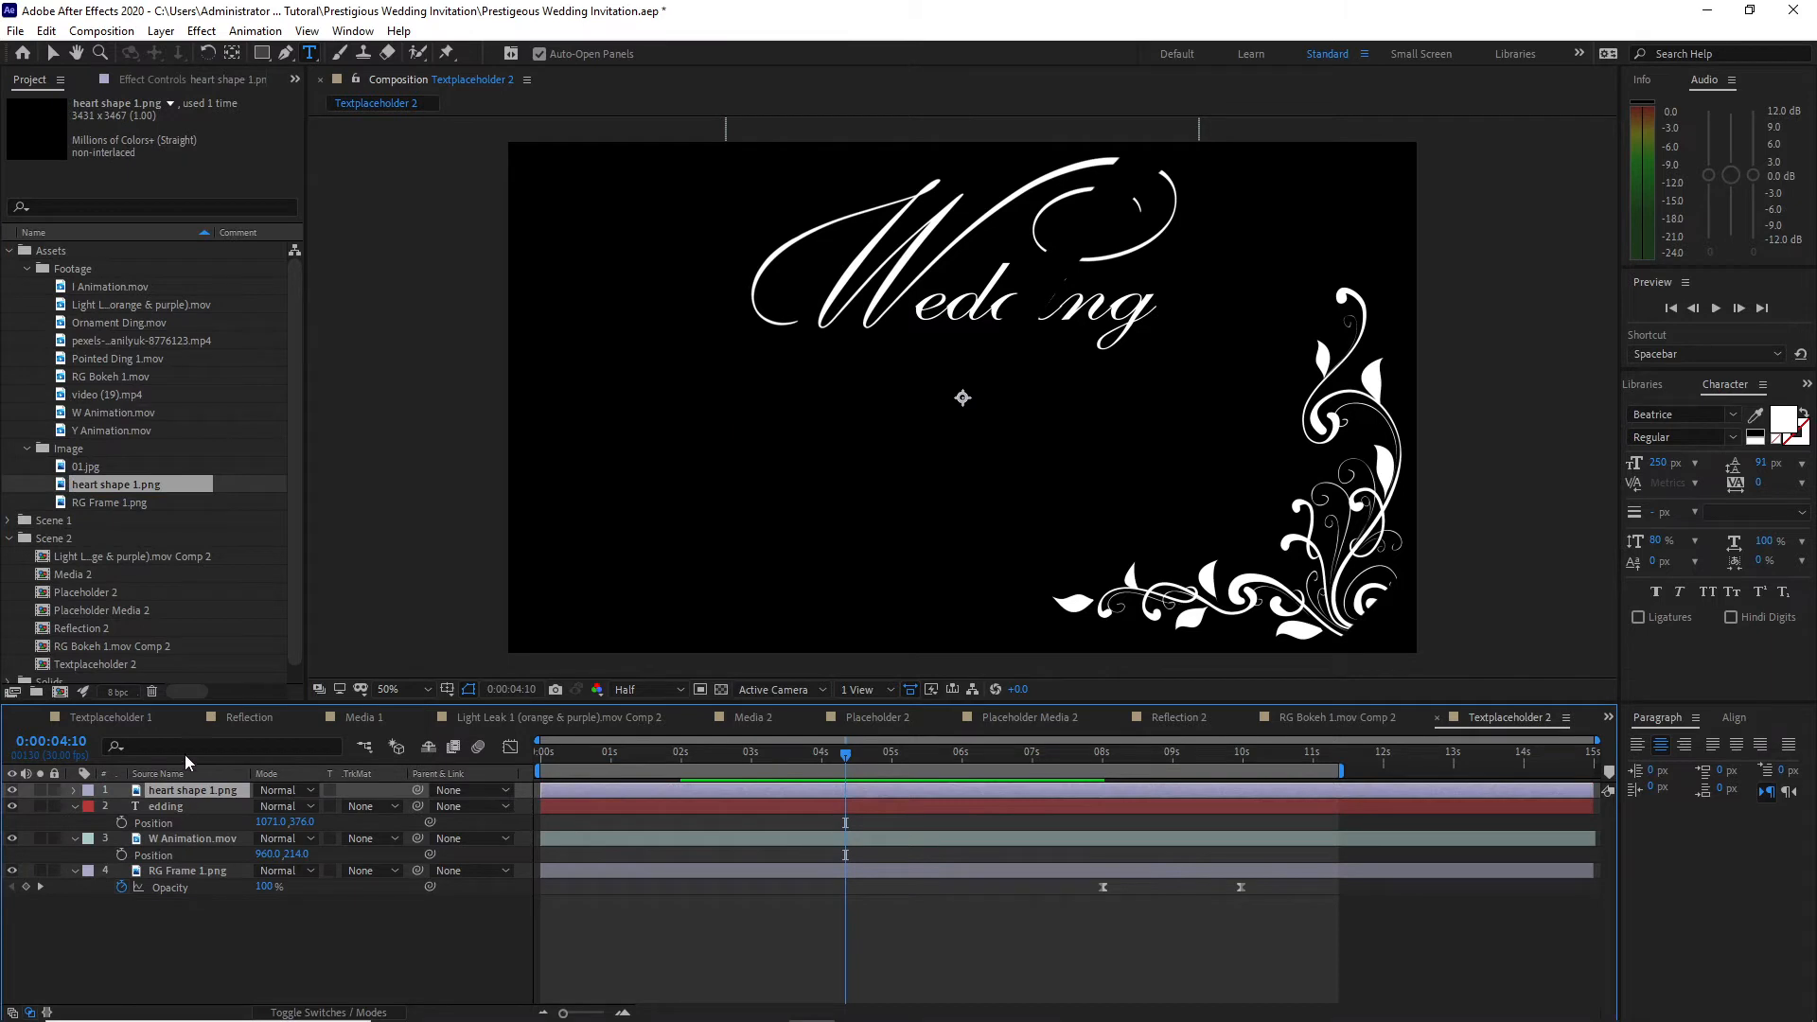
Step: Apply a Fill effect coloured white to the heart shape 1.png layer and scale the layer to 50%
{"action": "left_click", "coordinate": [201, 30]}
{"action": "mouse_move", "coordinate": [398, 308]}
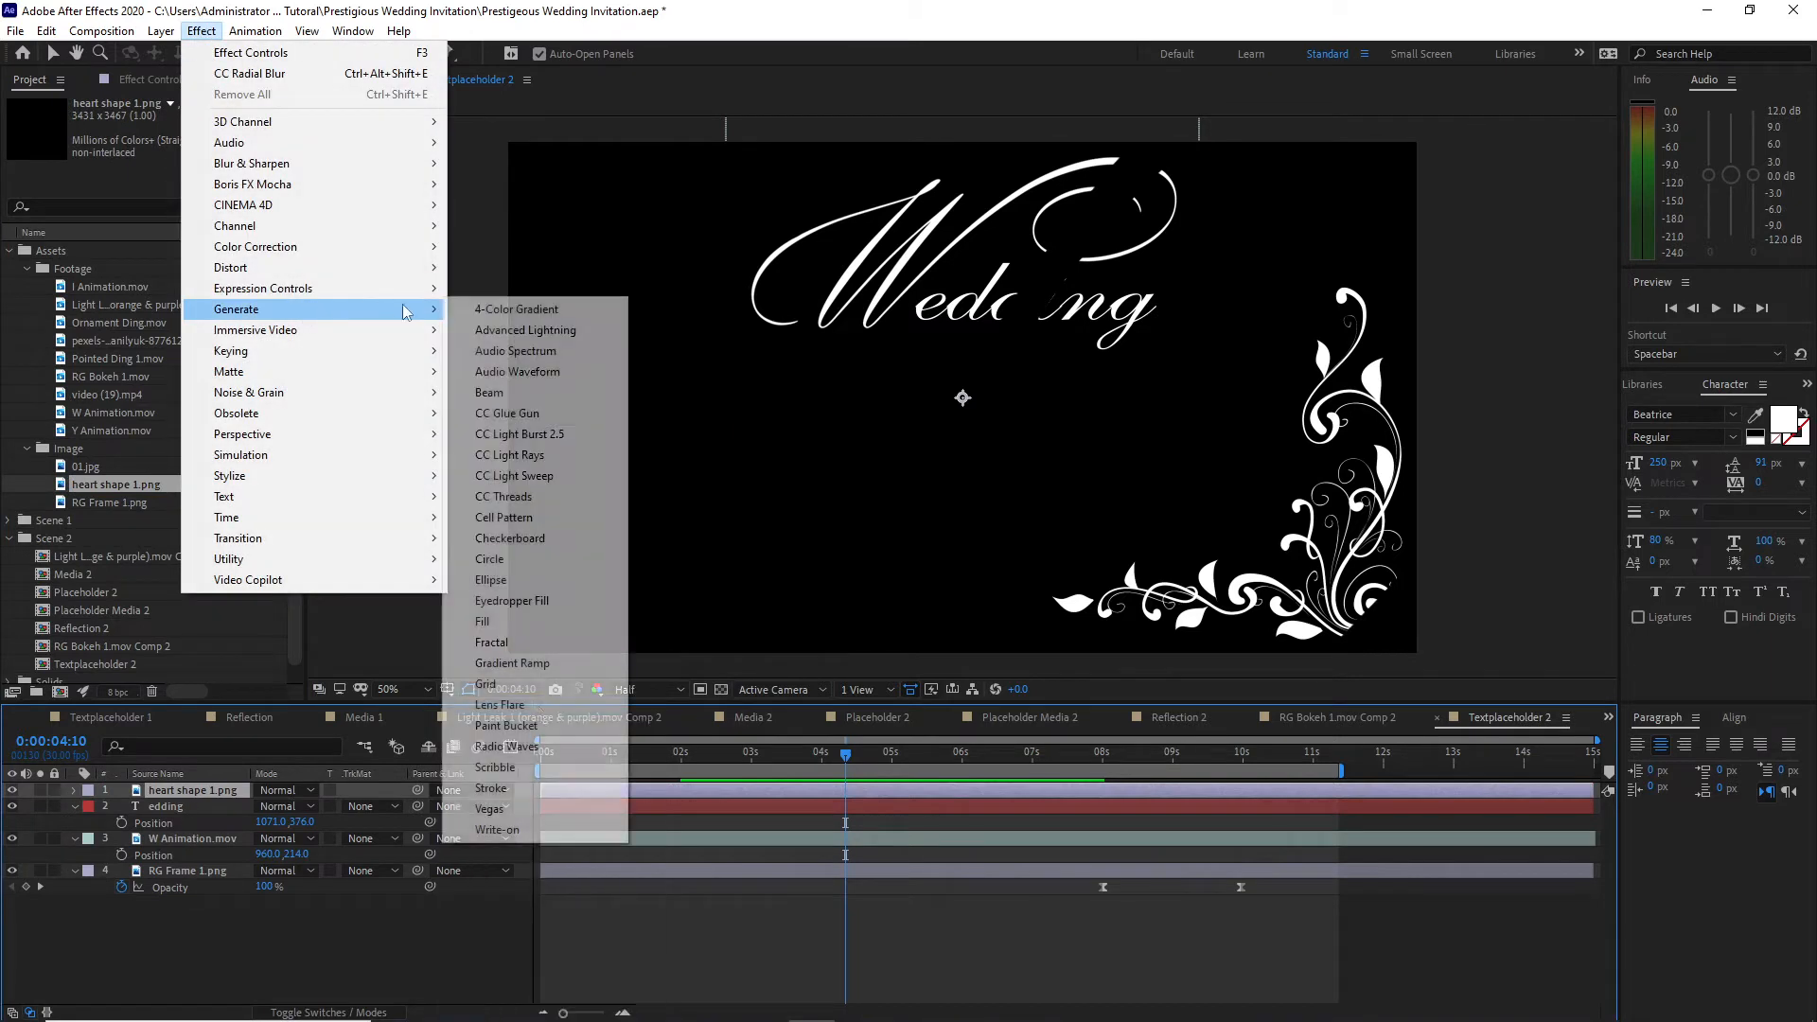
{"action": "left_click", "coordinate": [497, 621]}
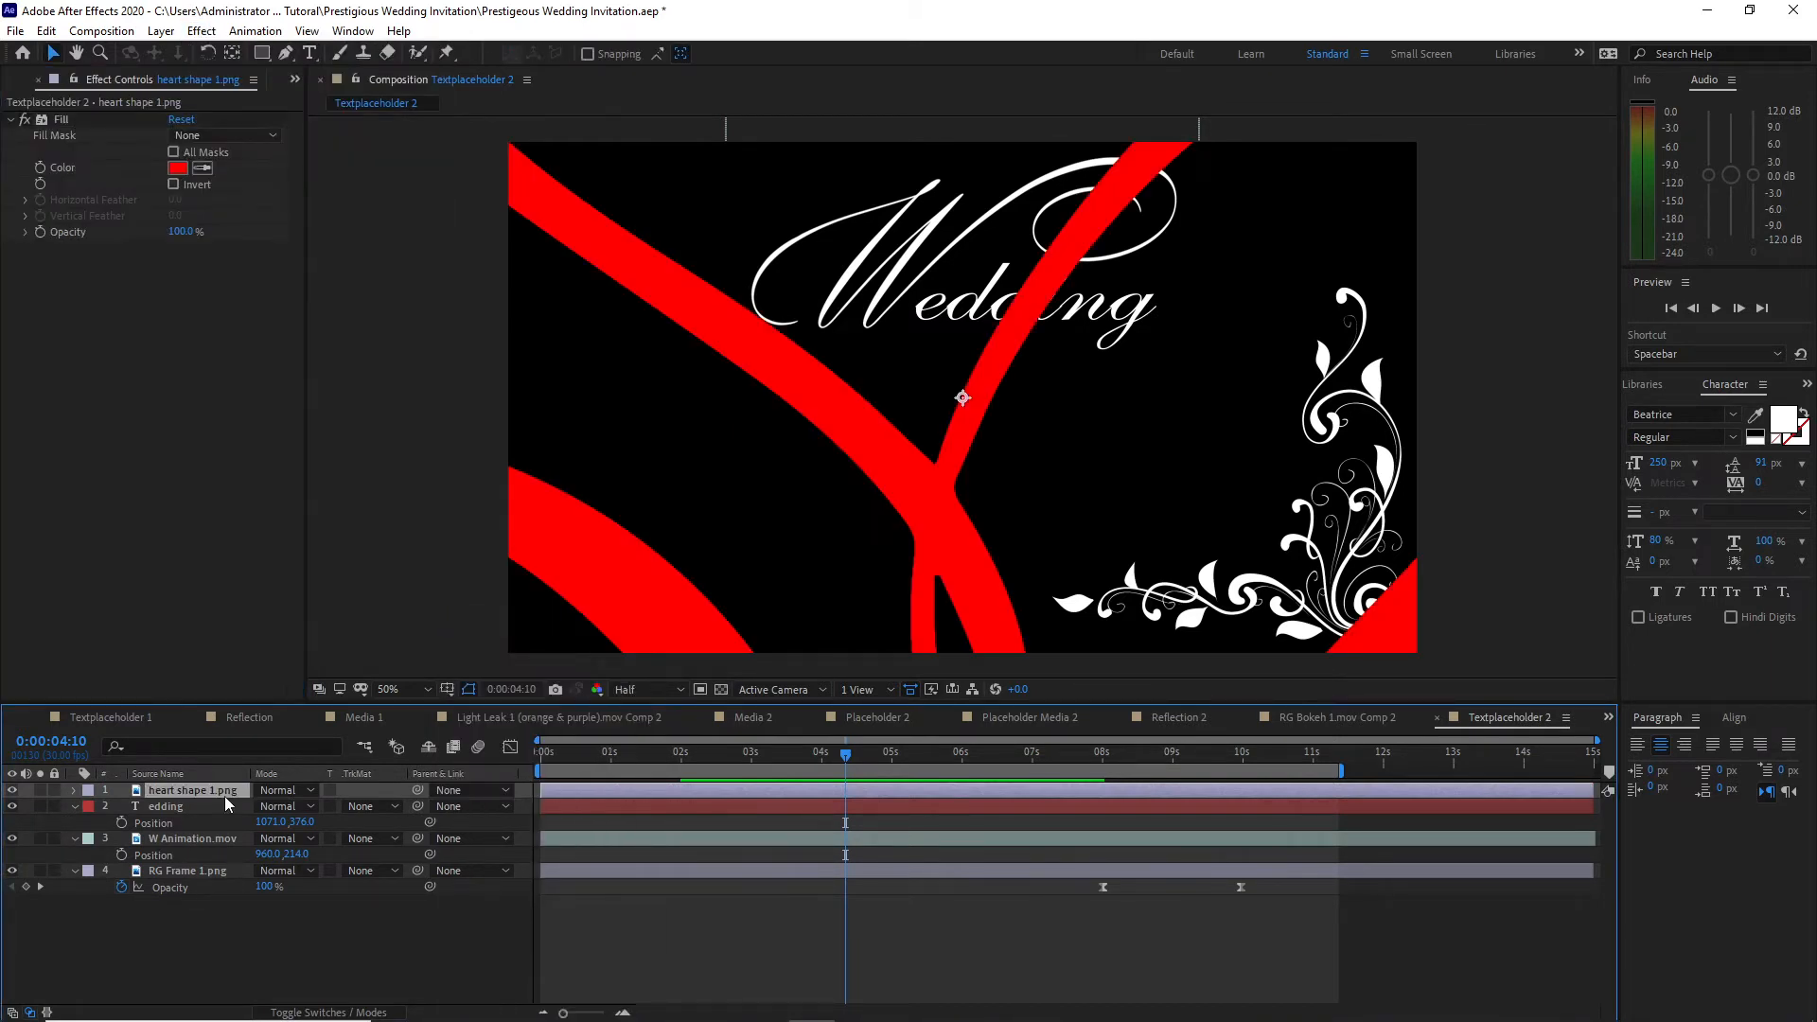
{"action": "key", "text": "s"}
{"action": "left_click", "coordinate": [284, 806]}
{"action": "type", "text": "50"}
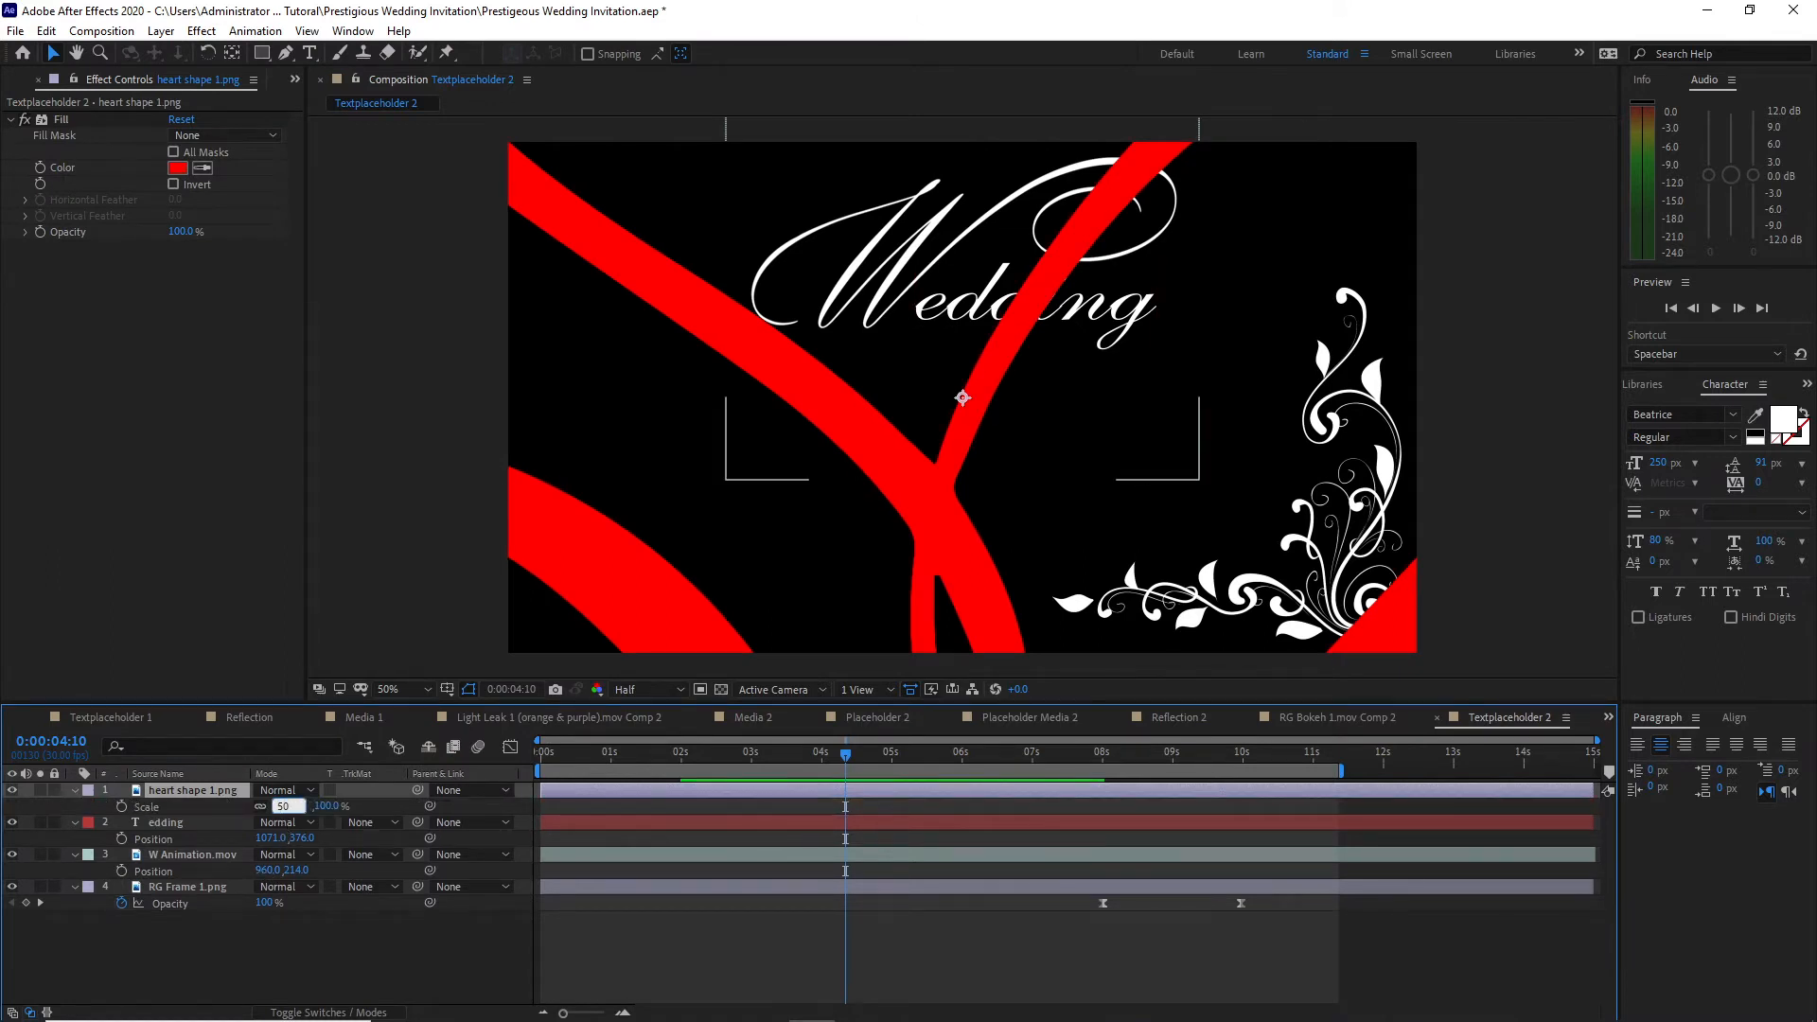
{"action": "left_click", "coordinate": [179, 170]}
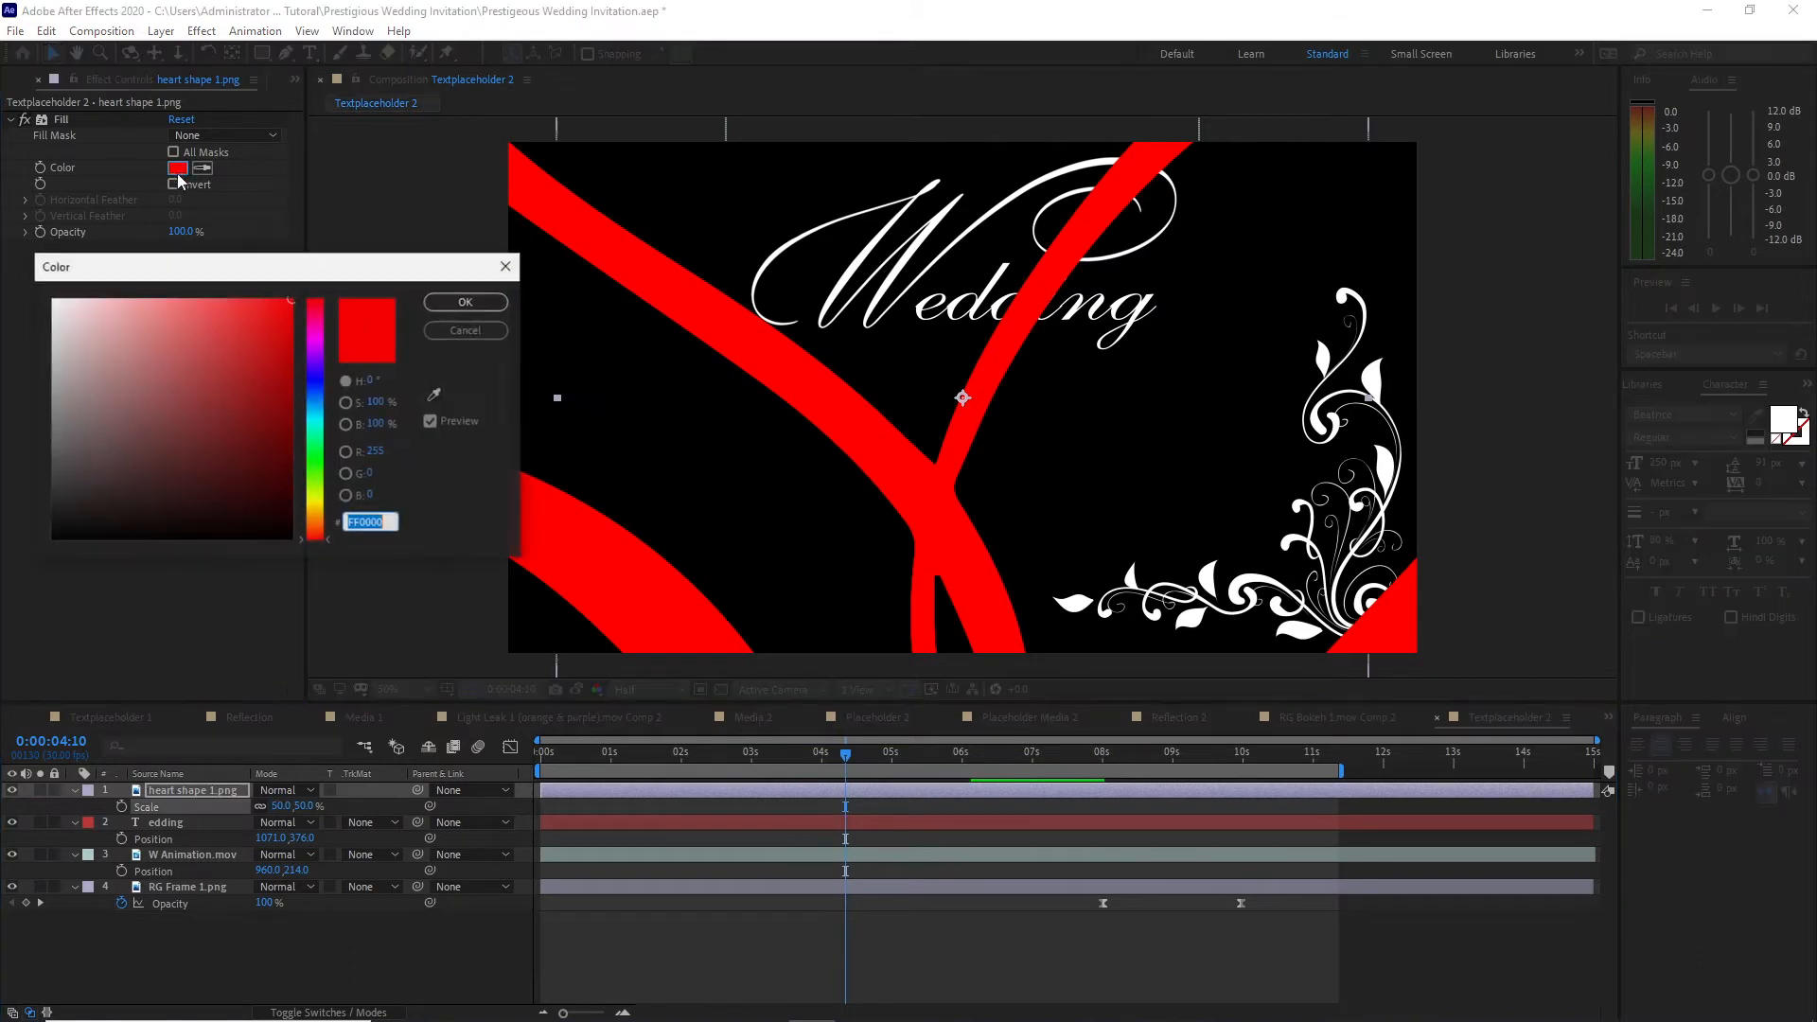
{"action": "left_click", "coordinate": [45, 293]}
{"action": "key", "text": "Return"}
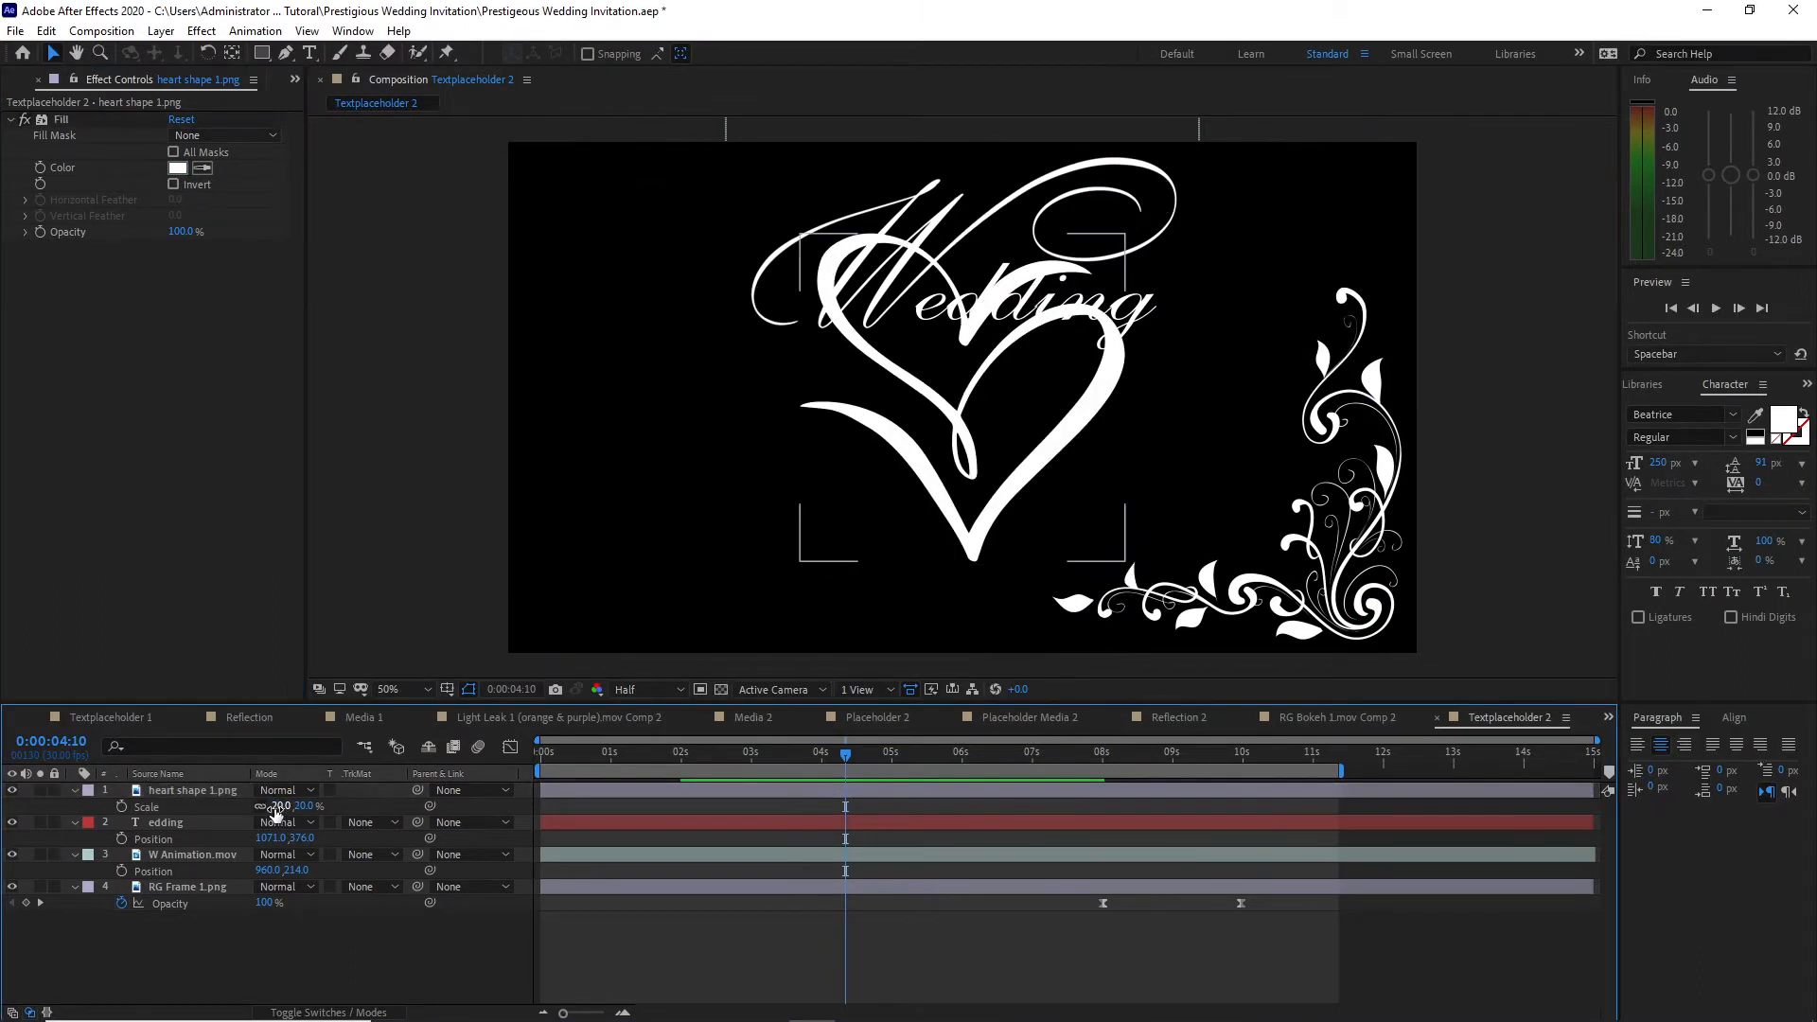
Step: Scale the heart shape to 10% and set its position to 960, 788 below the Wedding title
{"action": "left_click", "coordinate": [279, 810]}
{"action": "type", "text": "10"}
{"action": "key", "text": "Return"}
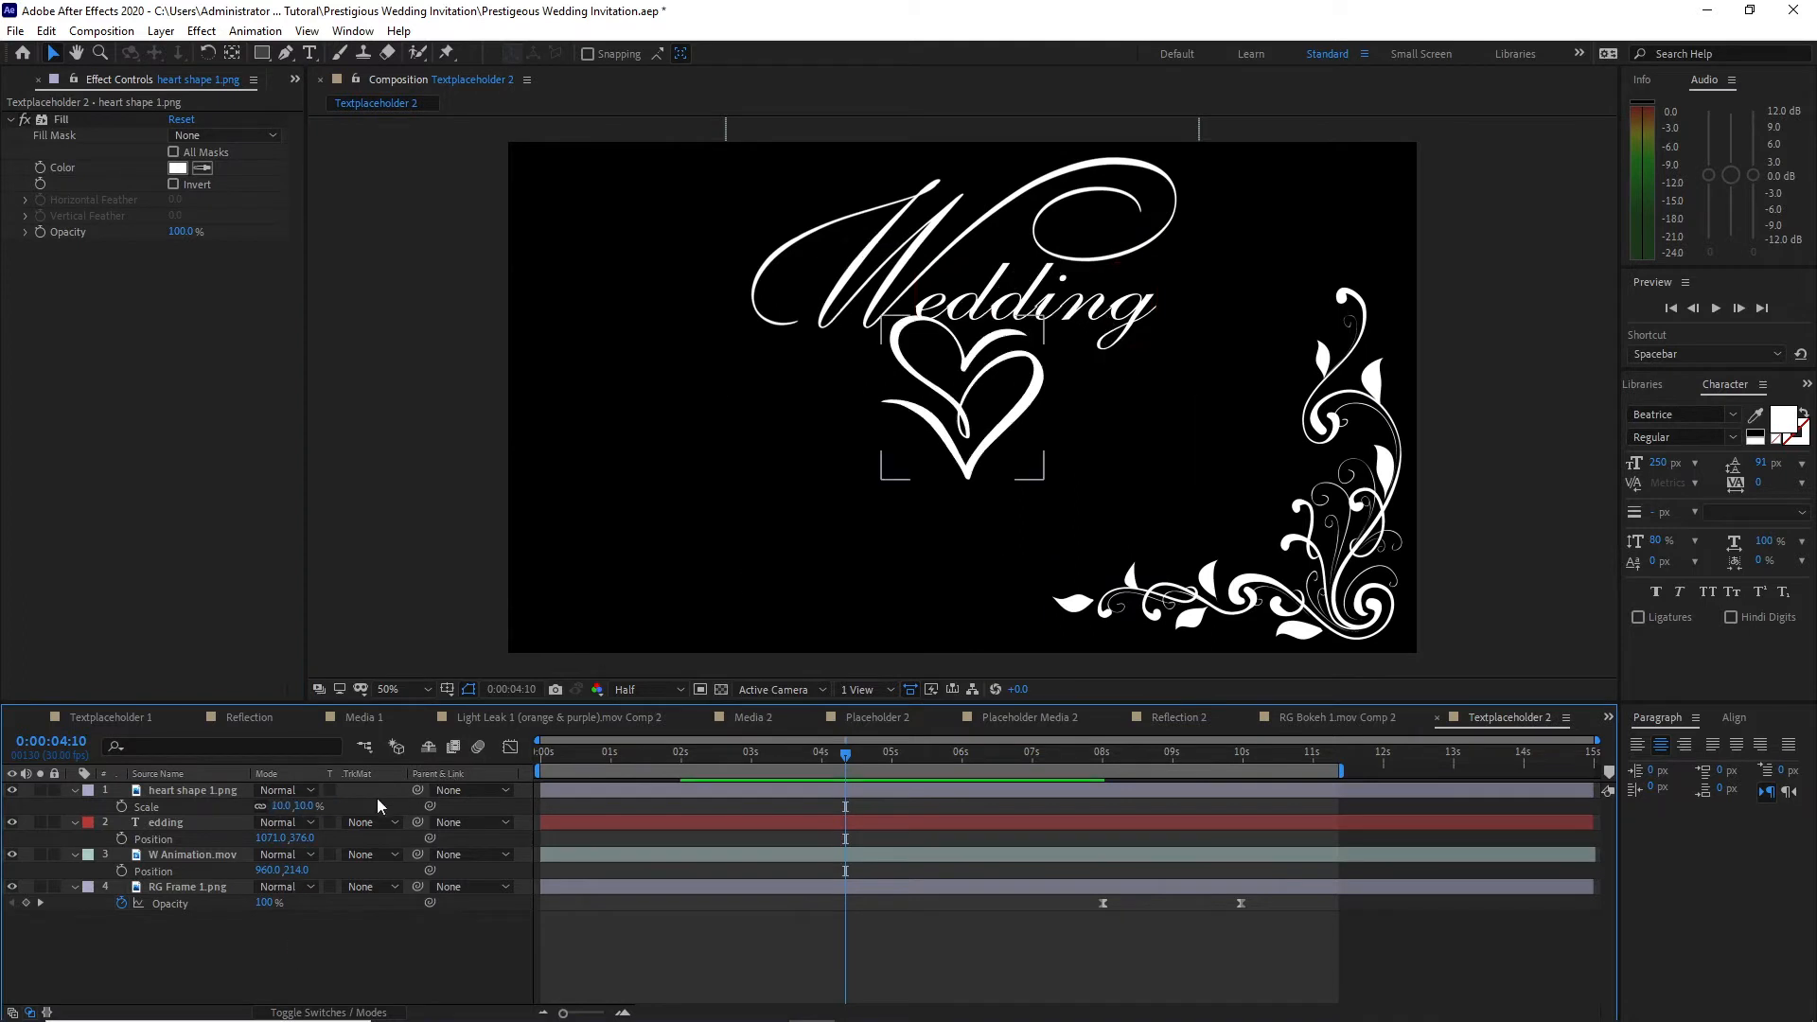
{"action": "left_click", "coordinate": [206, 793]}
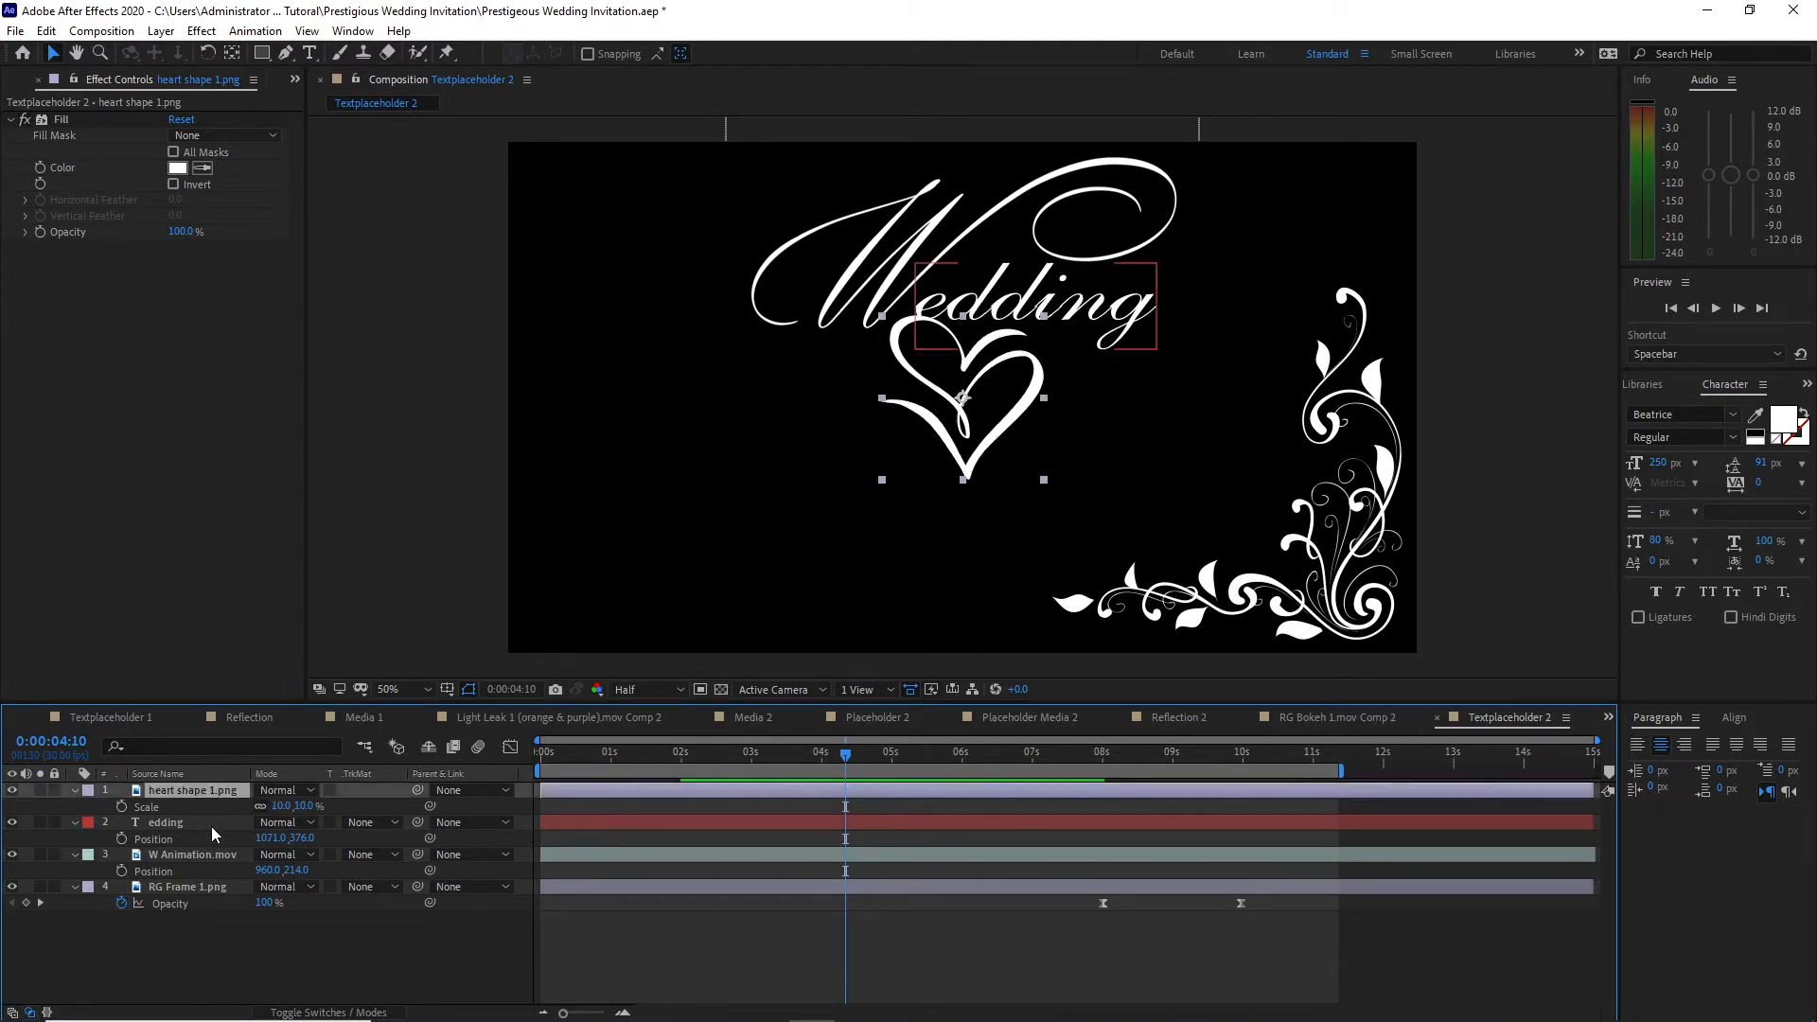
{"action": "key", "text": "p"}
{"action": "left_click_drag", "start_coordinate": [296, 805], "coordinate": [400, 918]}
Step: Add the groom's name as a text layer beside the heart and set its font size to 100 px
{"action": "left_click", "coordinate": [309, 53]}
{"action": "left_click", "coordinate": [575, 502]}
{"action": "type", "text": "Charles"}
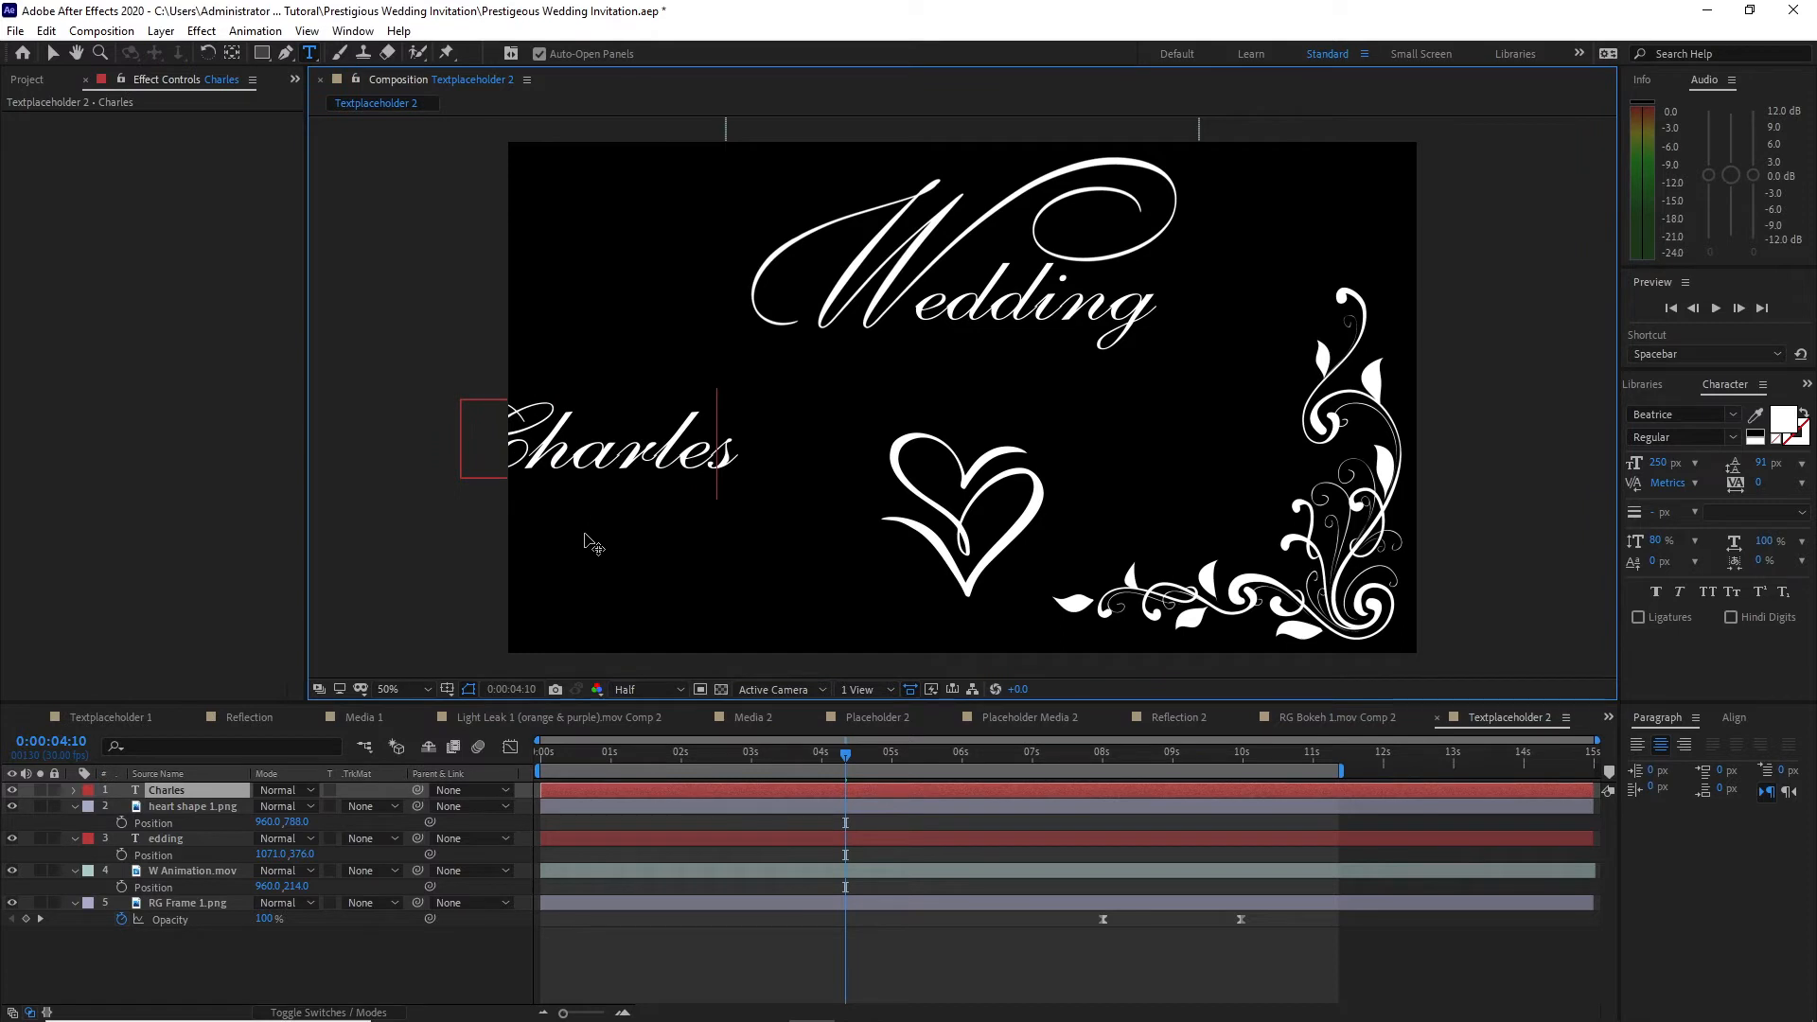
{"action": "key", "text": "Escape"}
{"action": "key", "text": "v"}
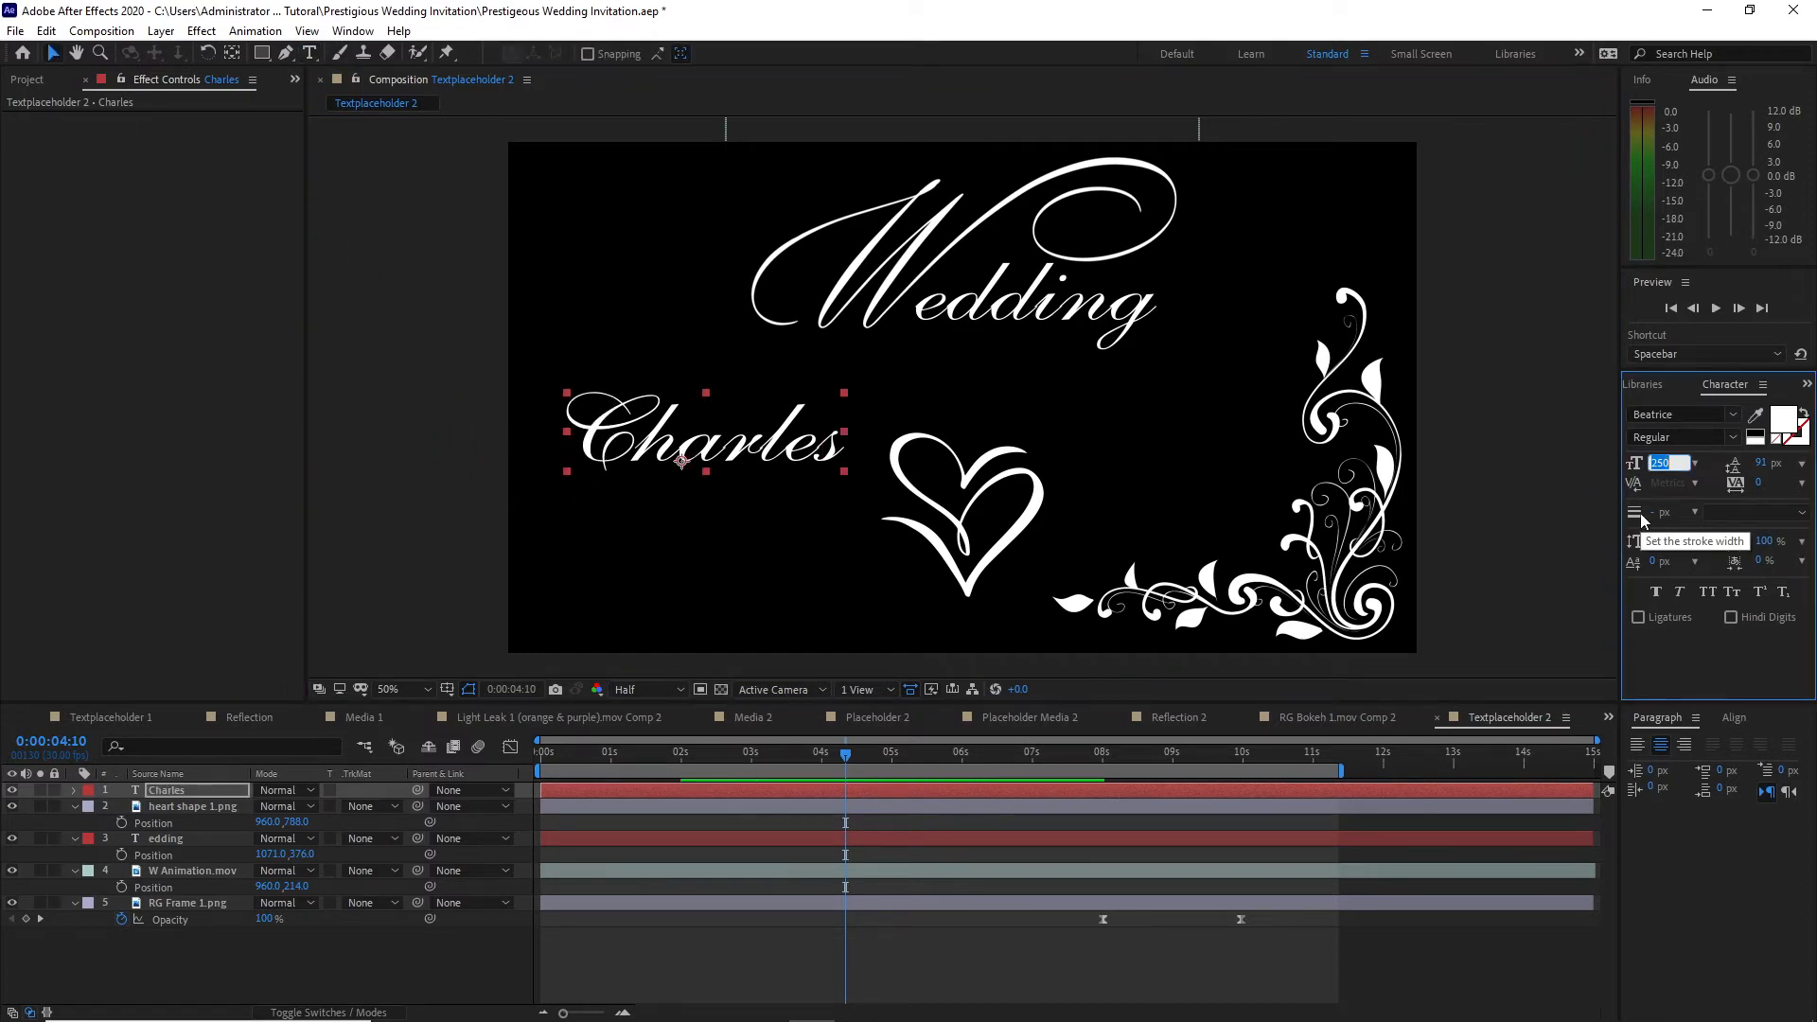
{"action": "type", "text": "1"}
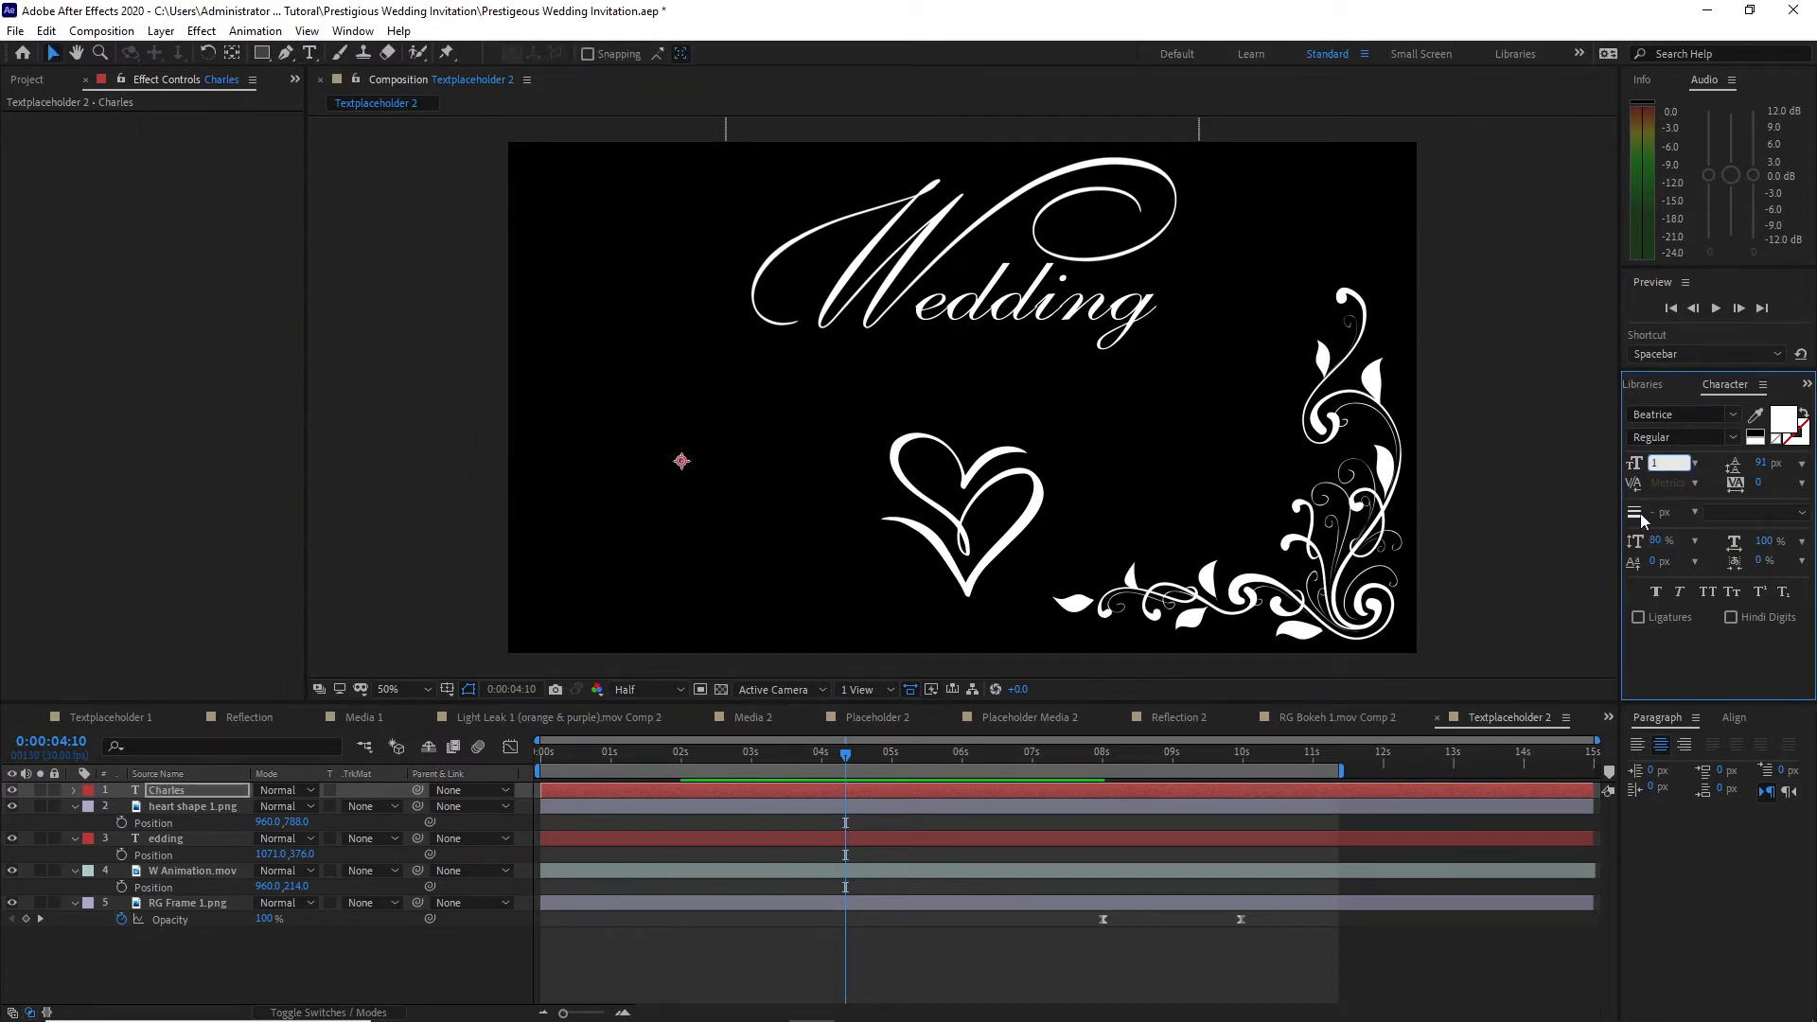
{"action": "type", "text": "00"}
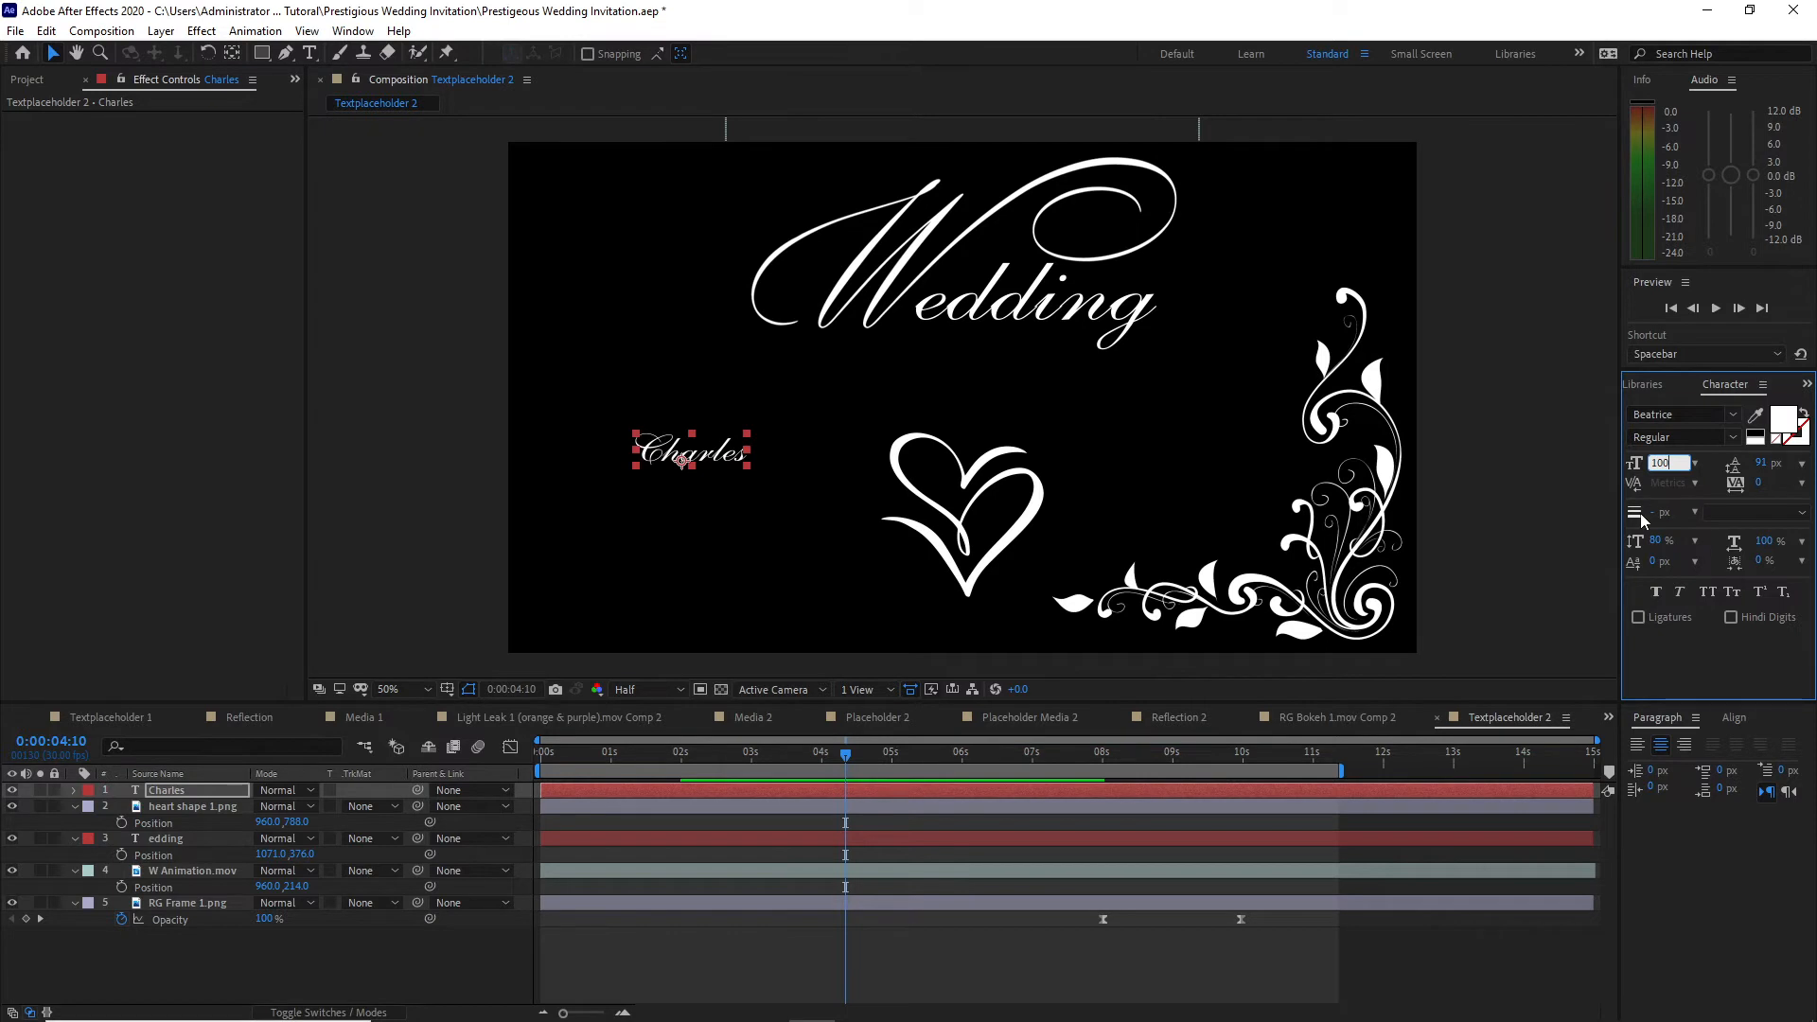
Step: Duplicate the groom's name text layer and move the copy to position 1262, 674 on the heart's other side
{"action": "left_click", "coordinate": [197, 789]}
{"action": "left_click", "coordinate": [46, 30]}
{"action": "left_click", "coordinate": [87, 274]}
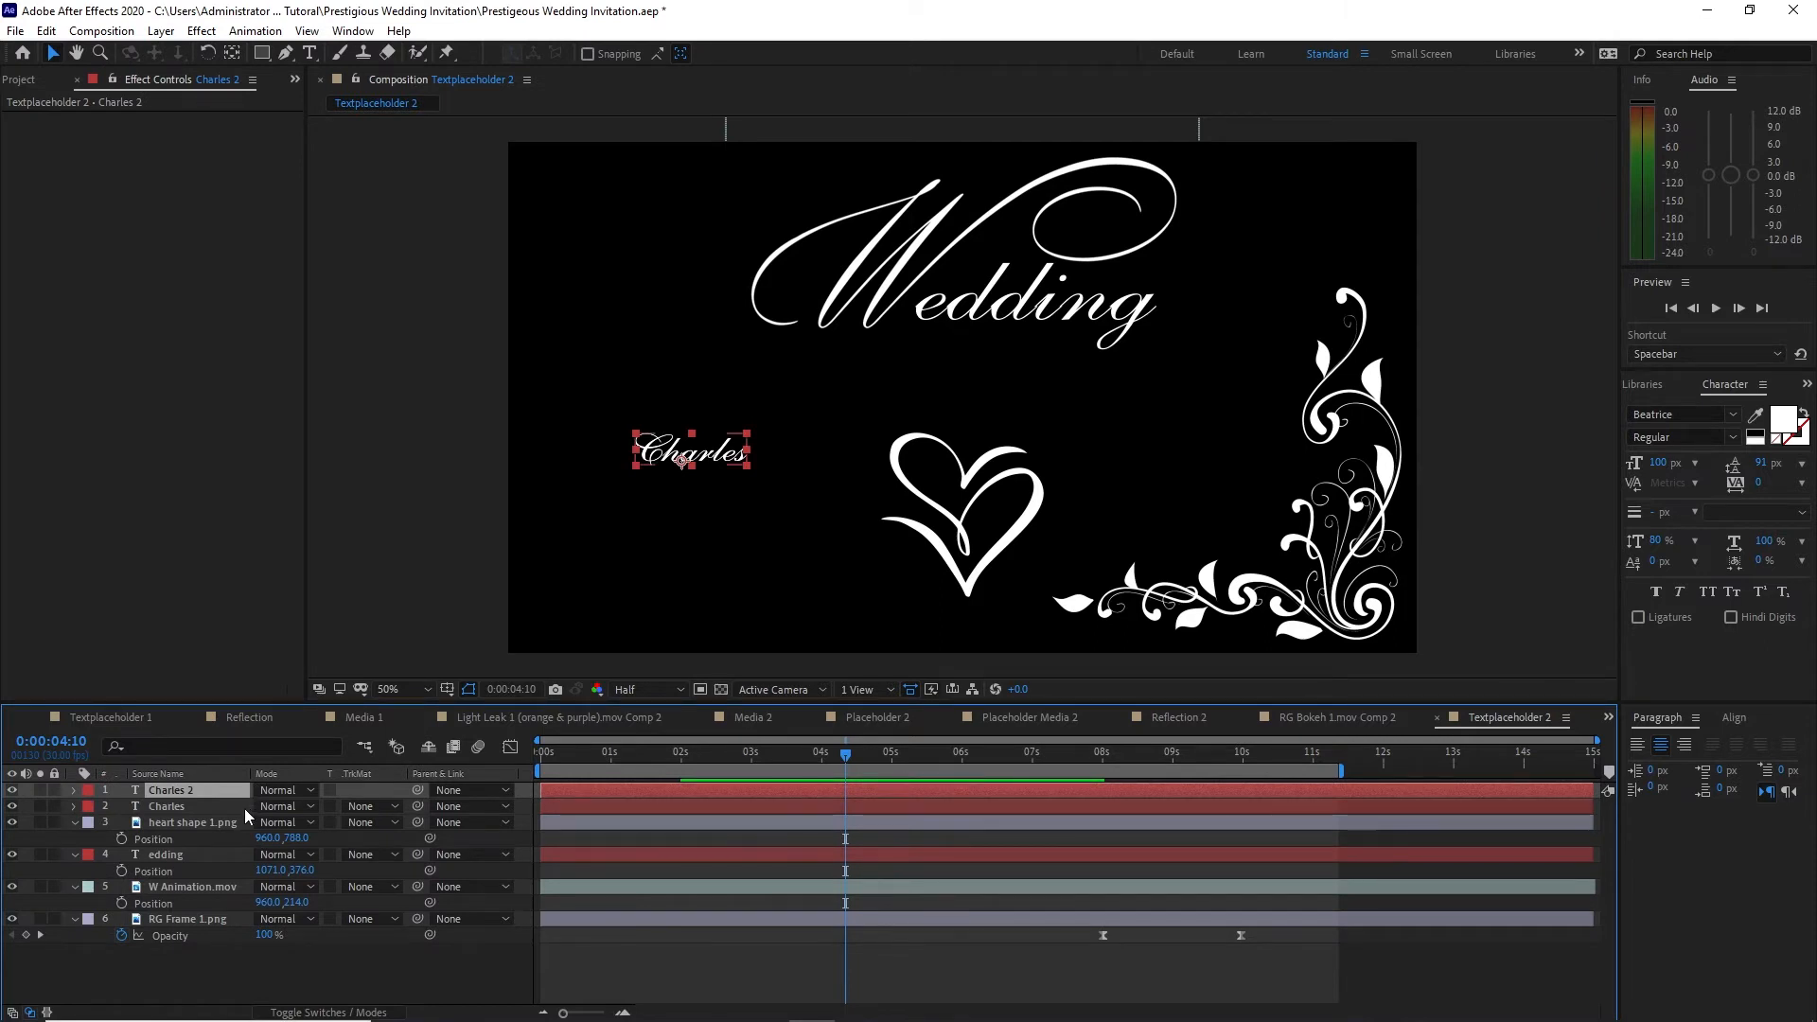
{"action": "key", "text": "p"}
{"action": "left_click_drag", "start_coordinate": [270, 805], "coordinate": [988, 705]}
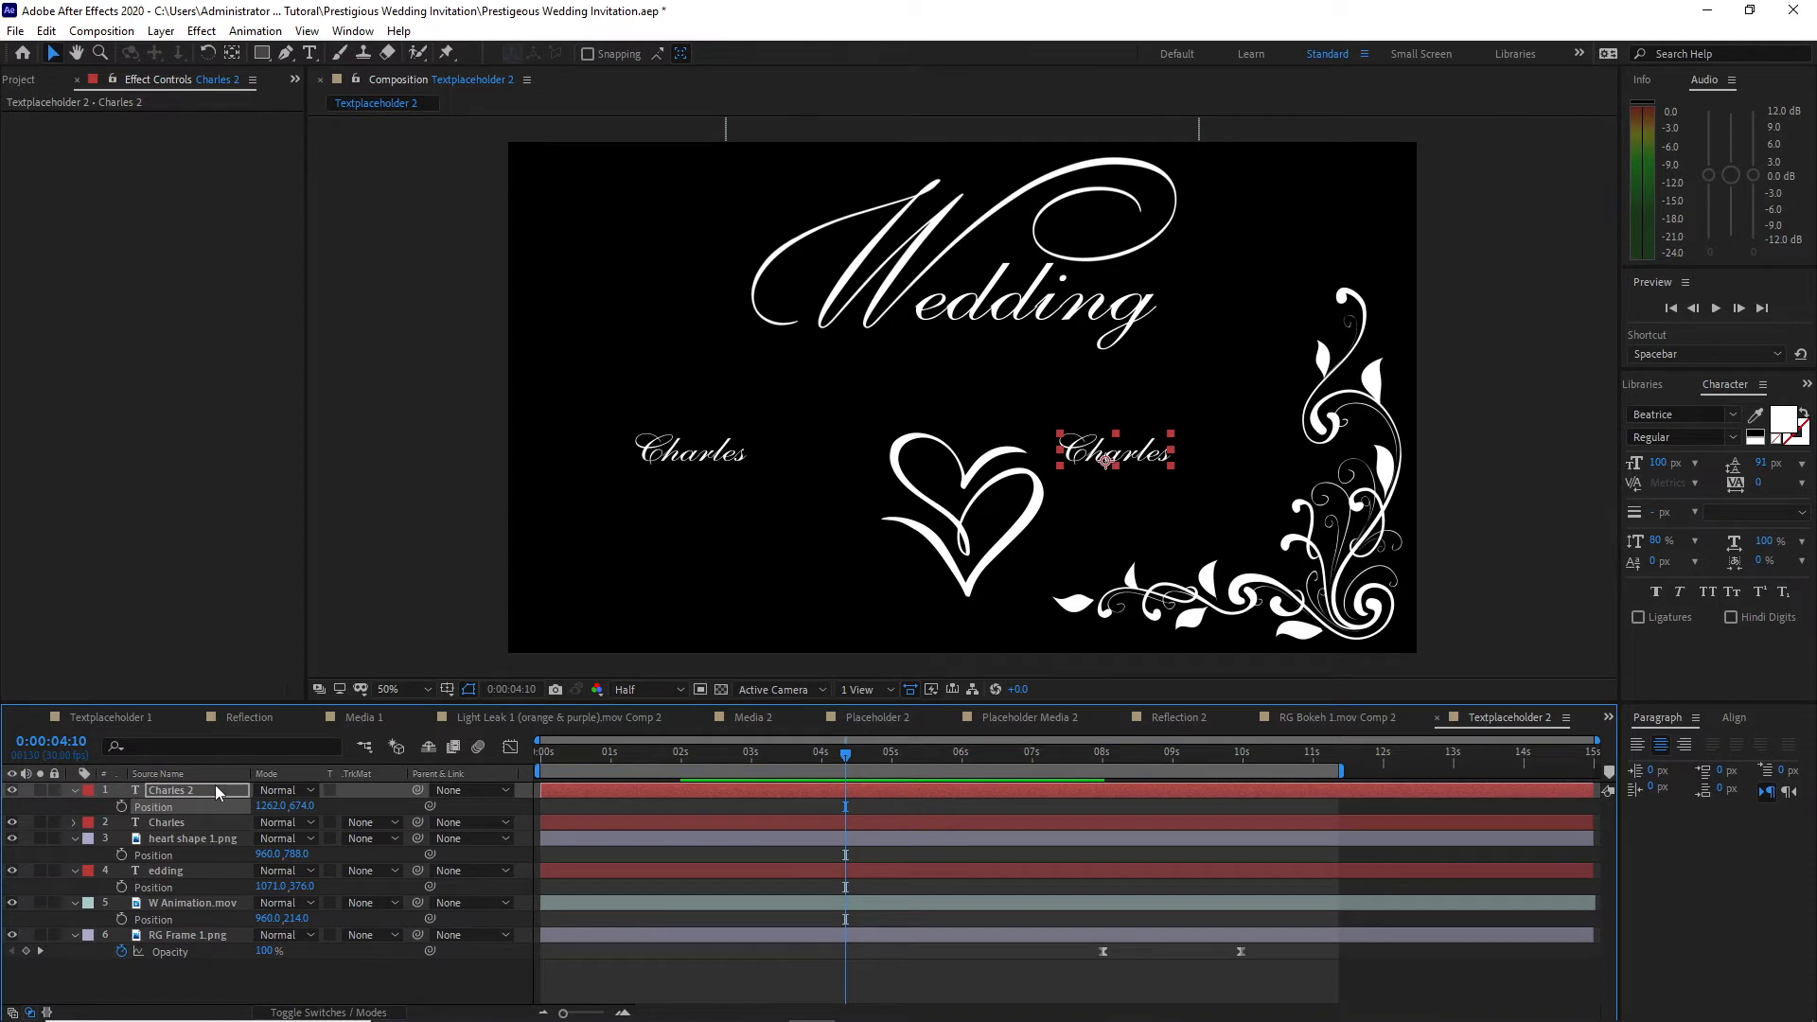
Step: Replace the duplicated text with the bride's name
{"action": "double_click", "coordinate": [214, 785]}
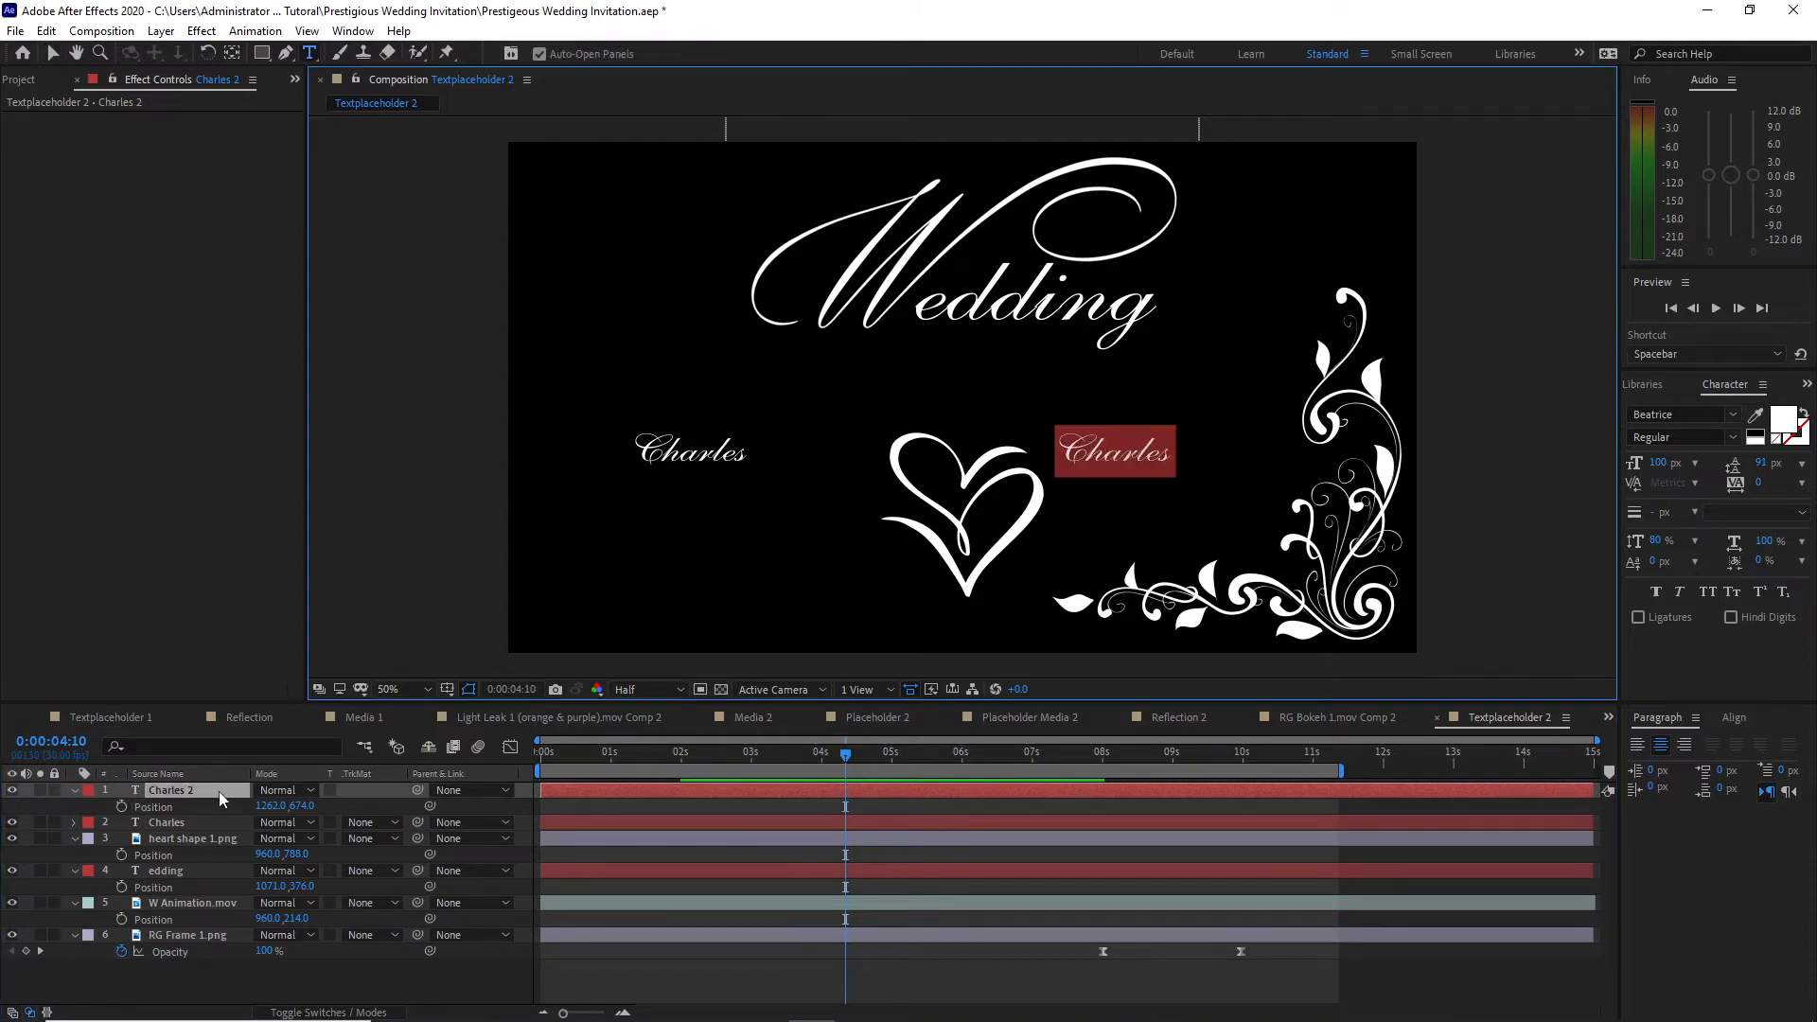
{"action": "type", "text": "Charl"}
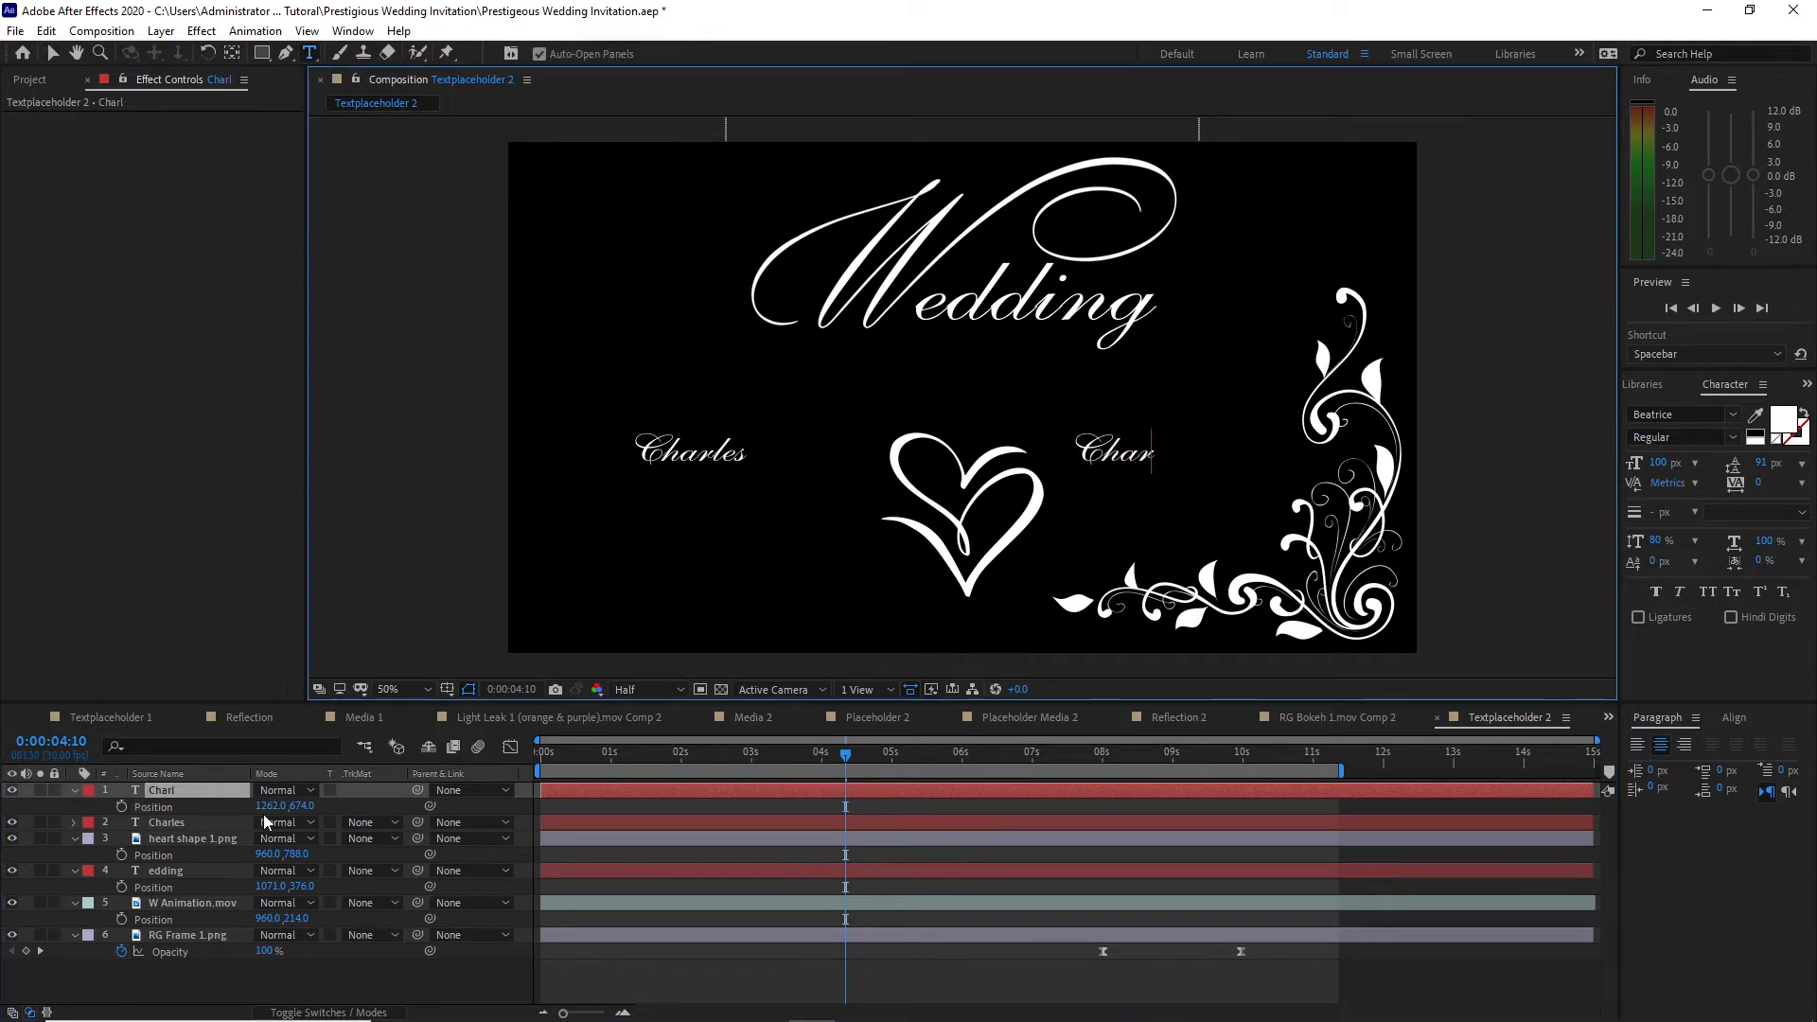
{"action": "type", "text": "ene"}
Step: Move the groom's name to 661, 779 and the bride's name to 1245, 674 so they flank the heart closely
{"action": "left_click", "coordinate": [208, 824]}
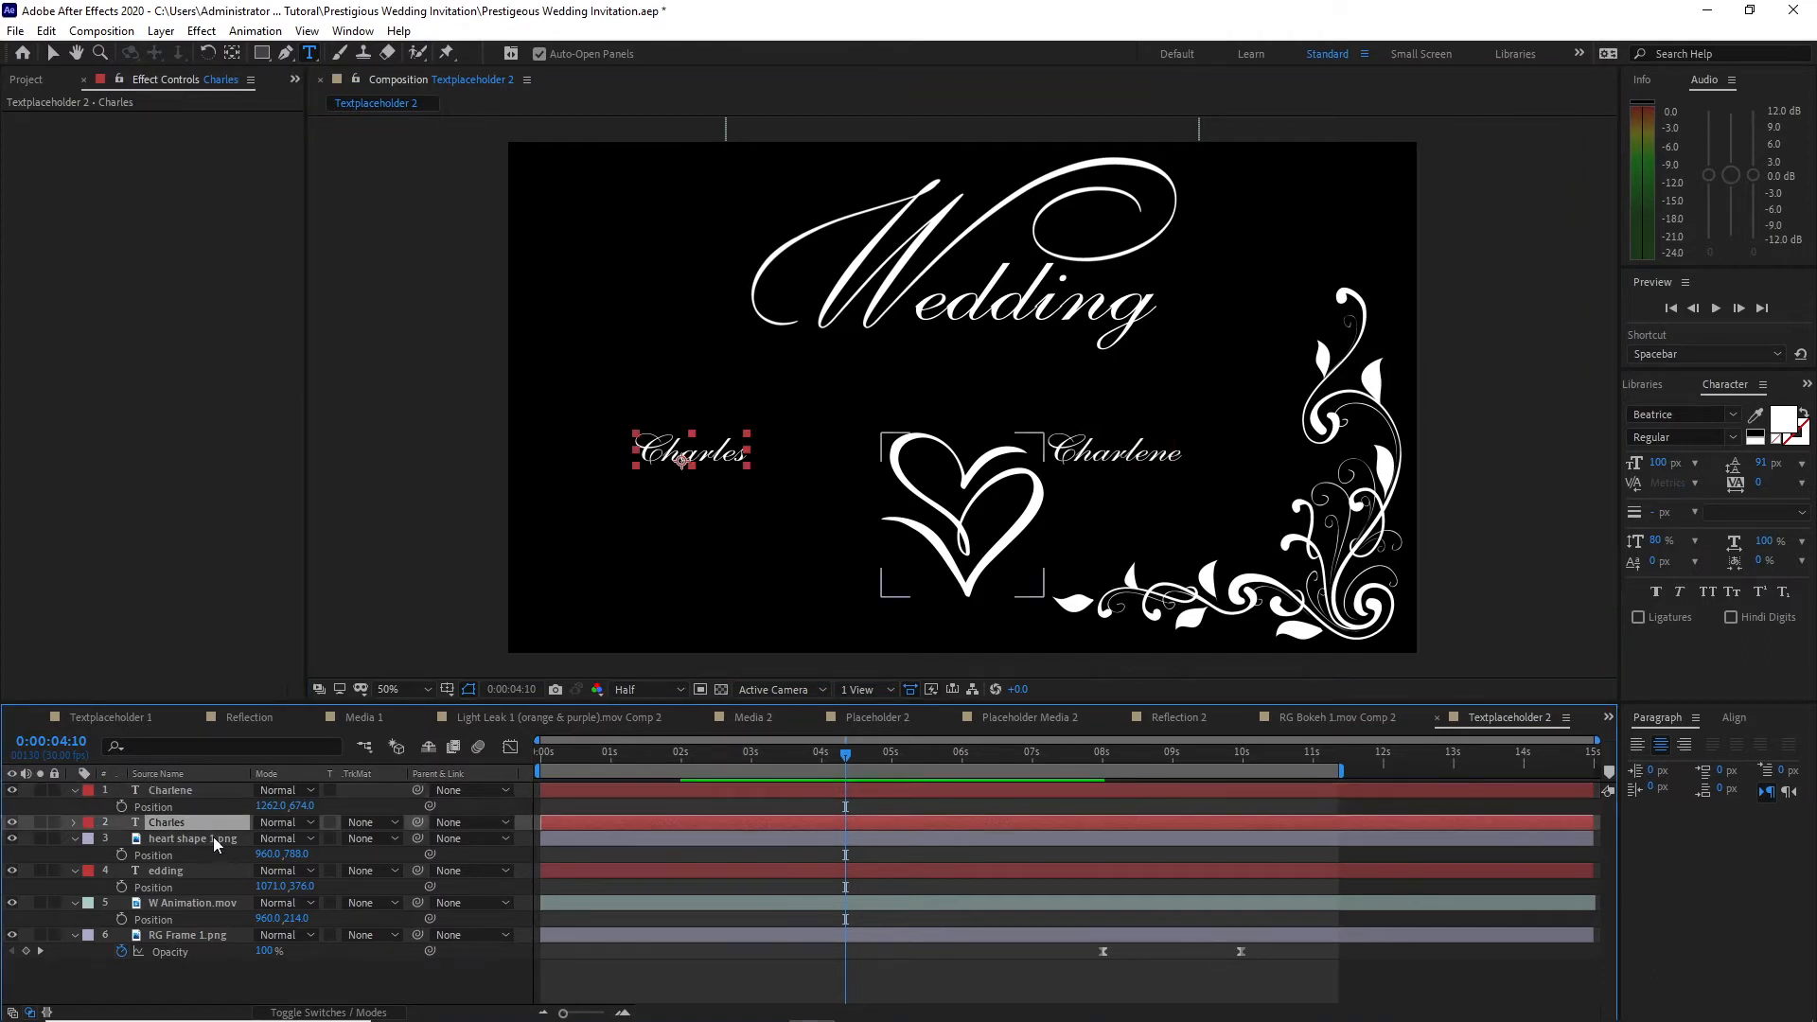
{"action": "key", "text": "p"}
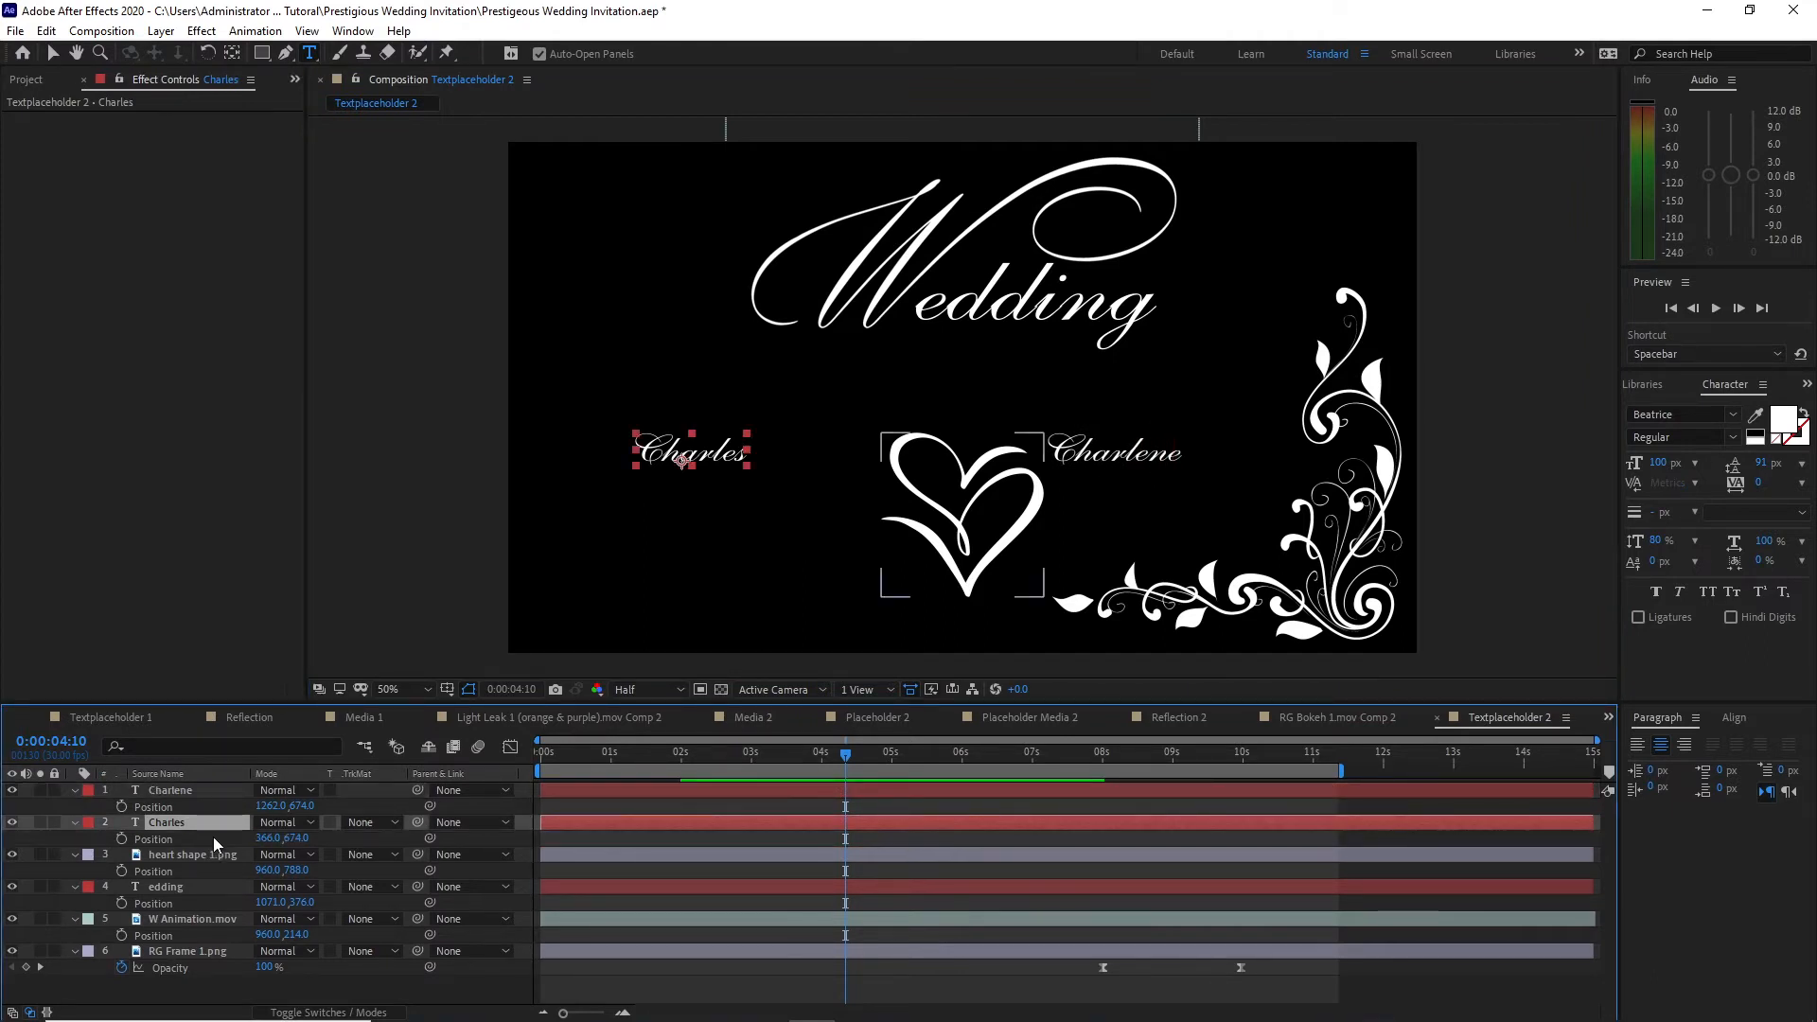
{"action": "left_click_drag", "start_coordinate": [267, 838], "coordinate": [511, 841]}
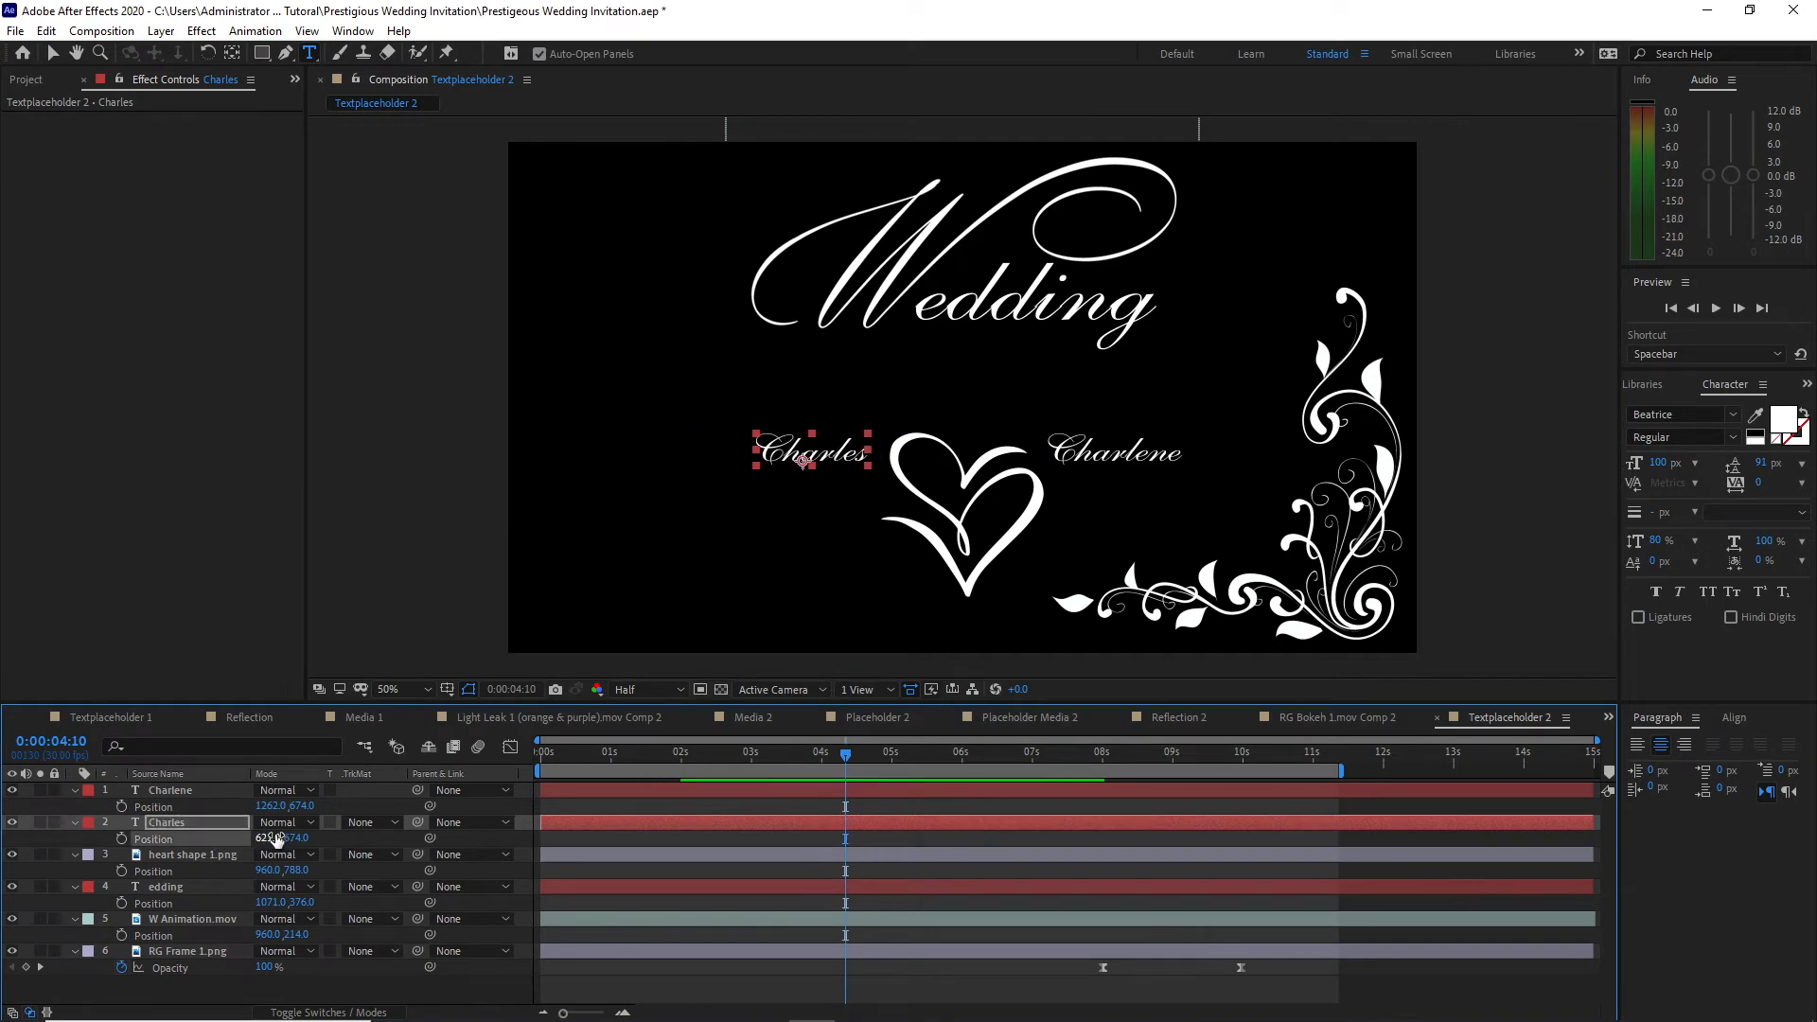
{"action": "left_click_drag", "start_coordinate": [289, 843], "coordinate": [358, 856]}
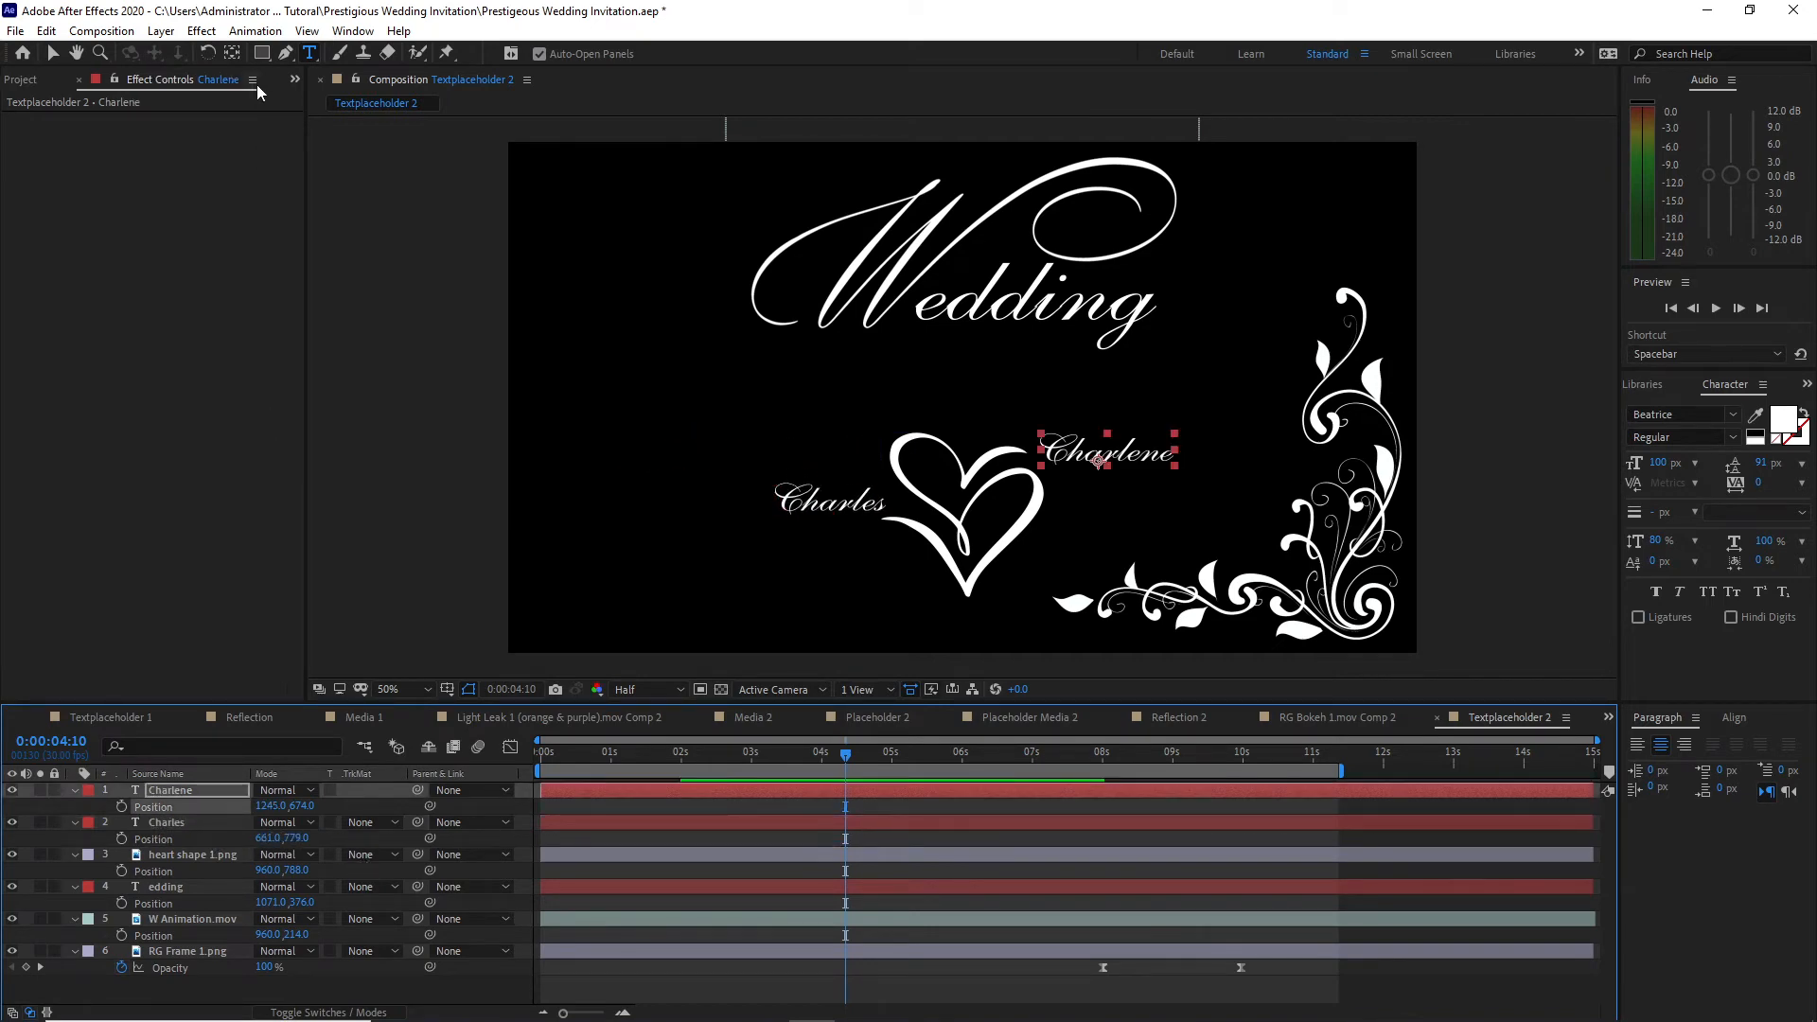
Step: Add Ornament Ding.mov just above the W Animation layer, scaled to 50% and positioned at 960, 457 under the title
{"action": "left_click", "coordinate": [295, 83]}
{"action": "left_click", "coordinate": [314, 104]}
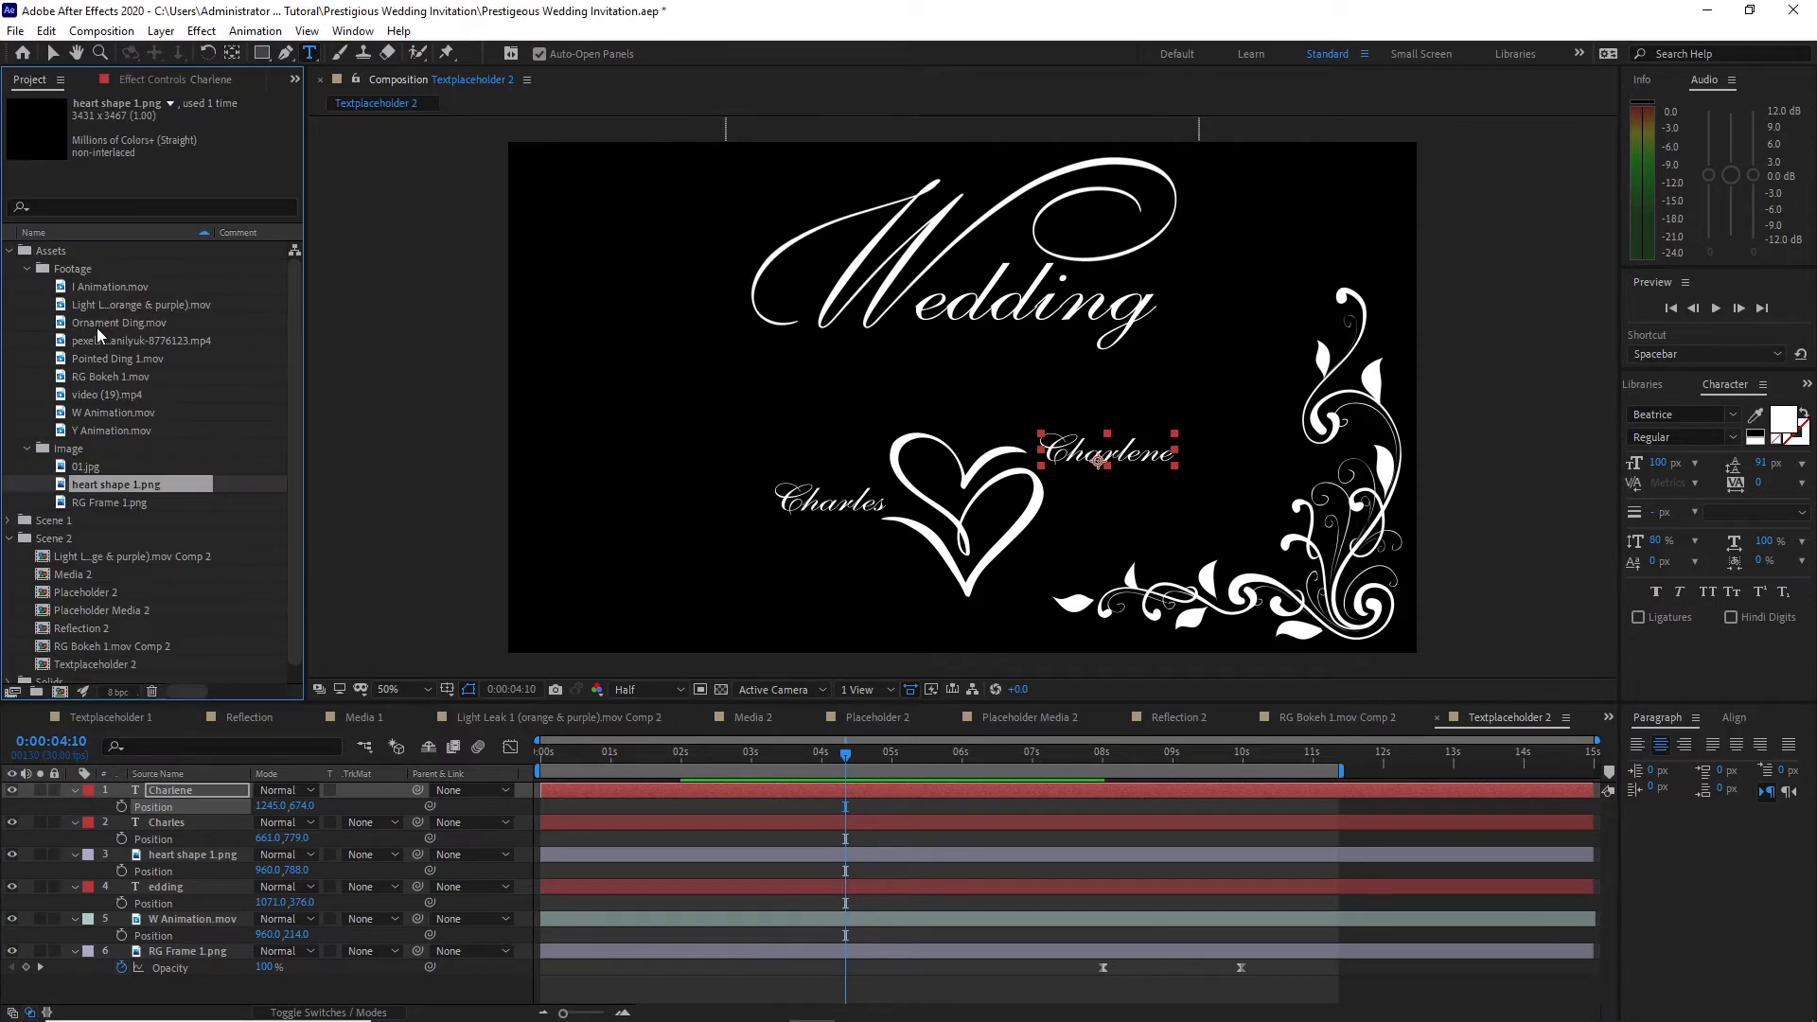
{"action": "left_click_drag", "start_coordinate": [98, 327], "coordinate": [194, 913]}
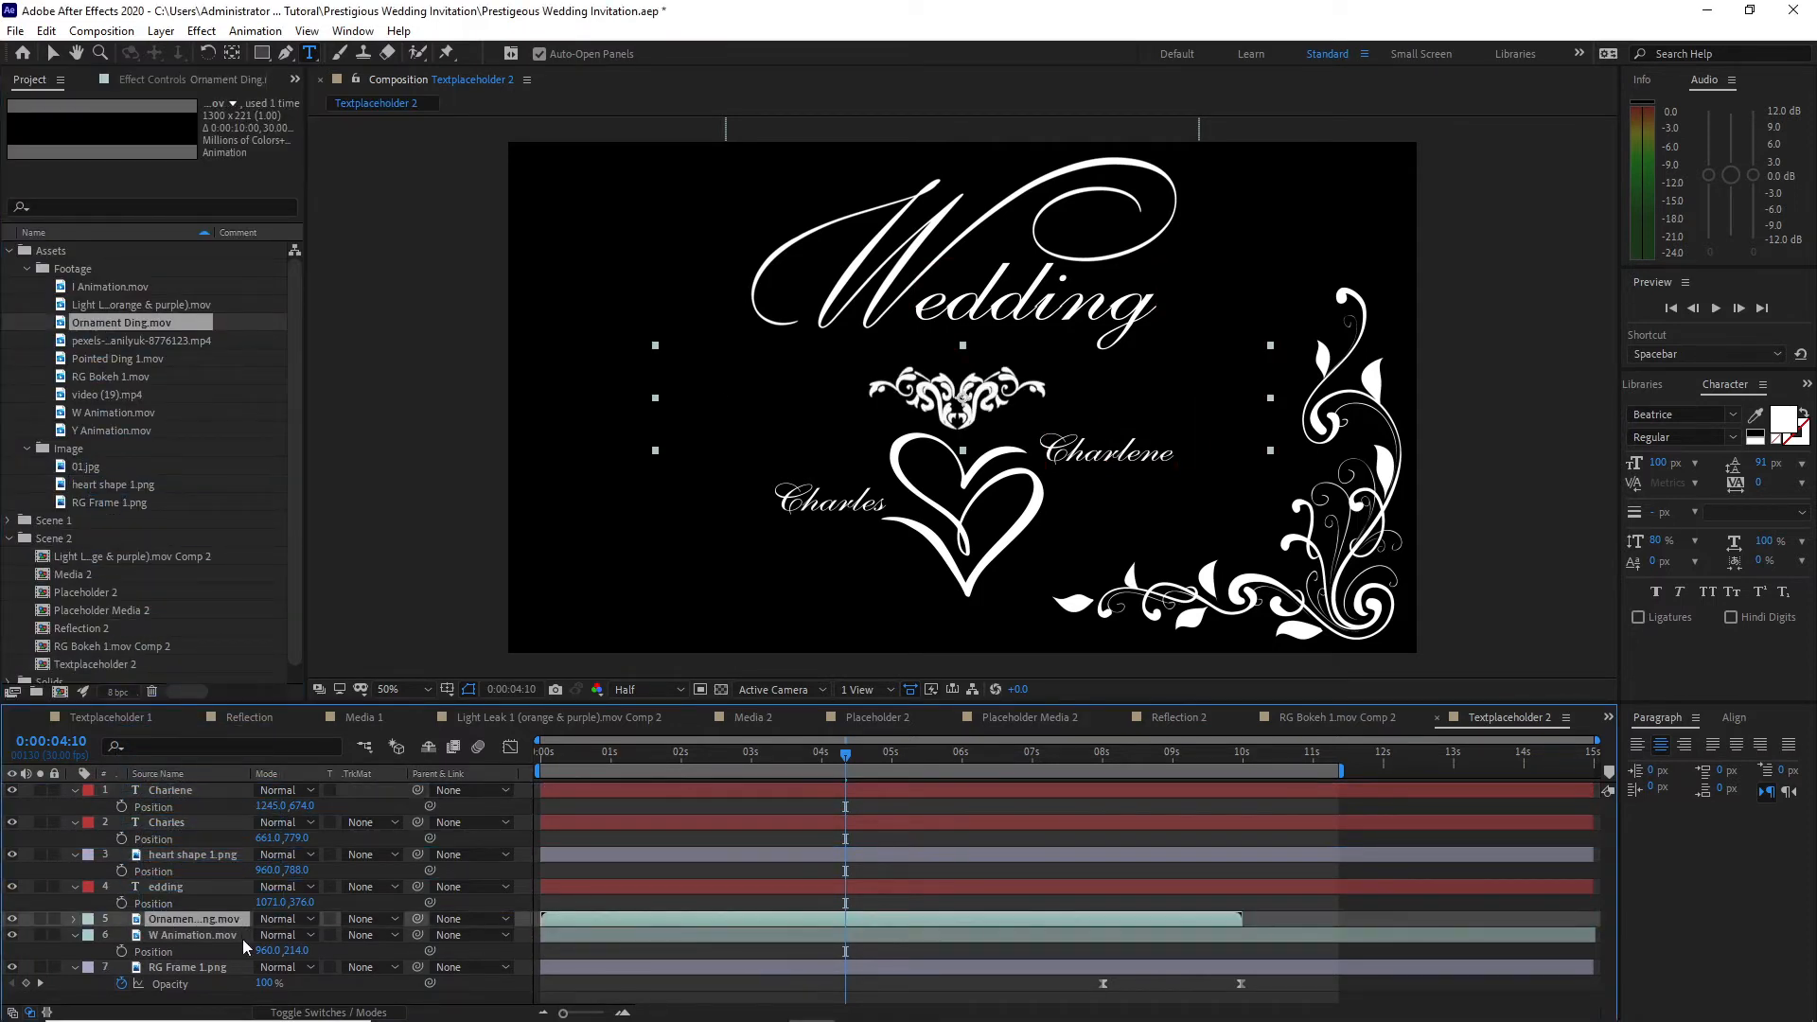
{"action": "key", "text": "s"}
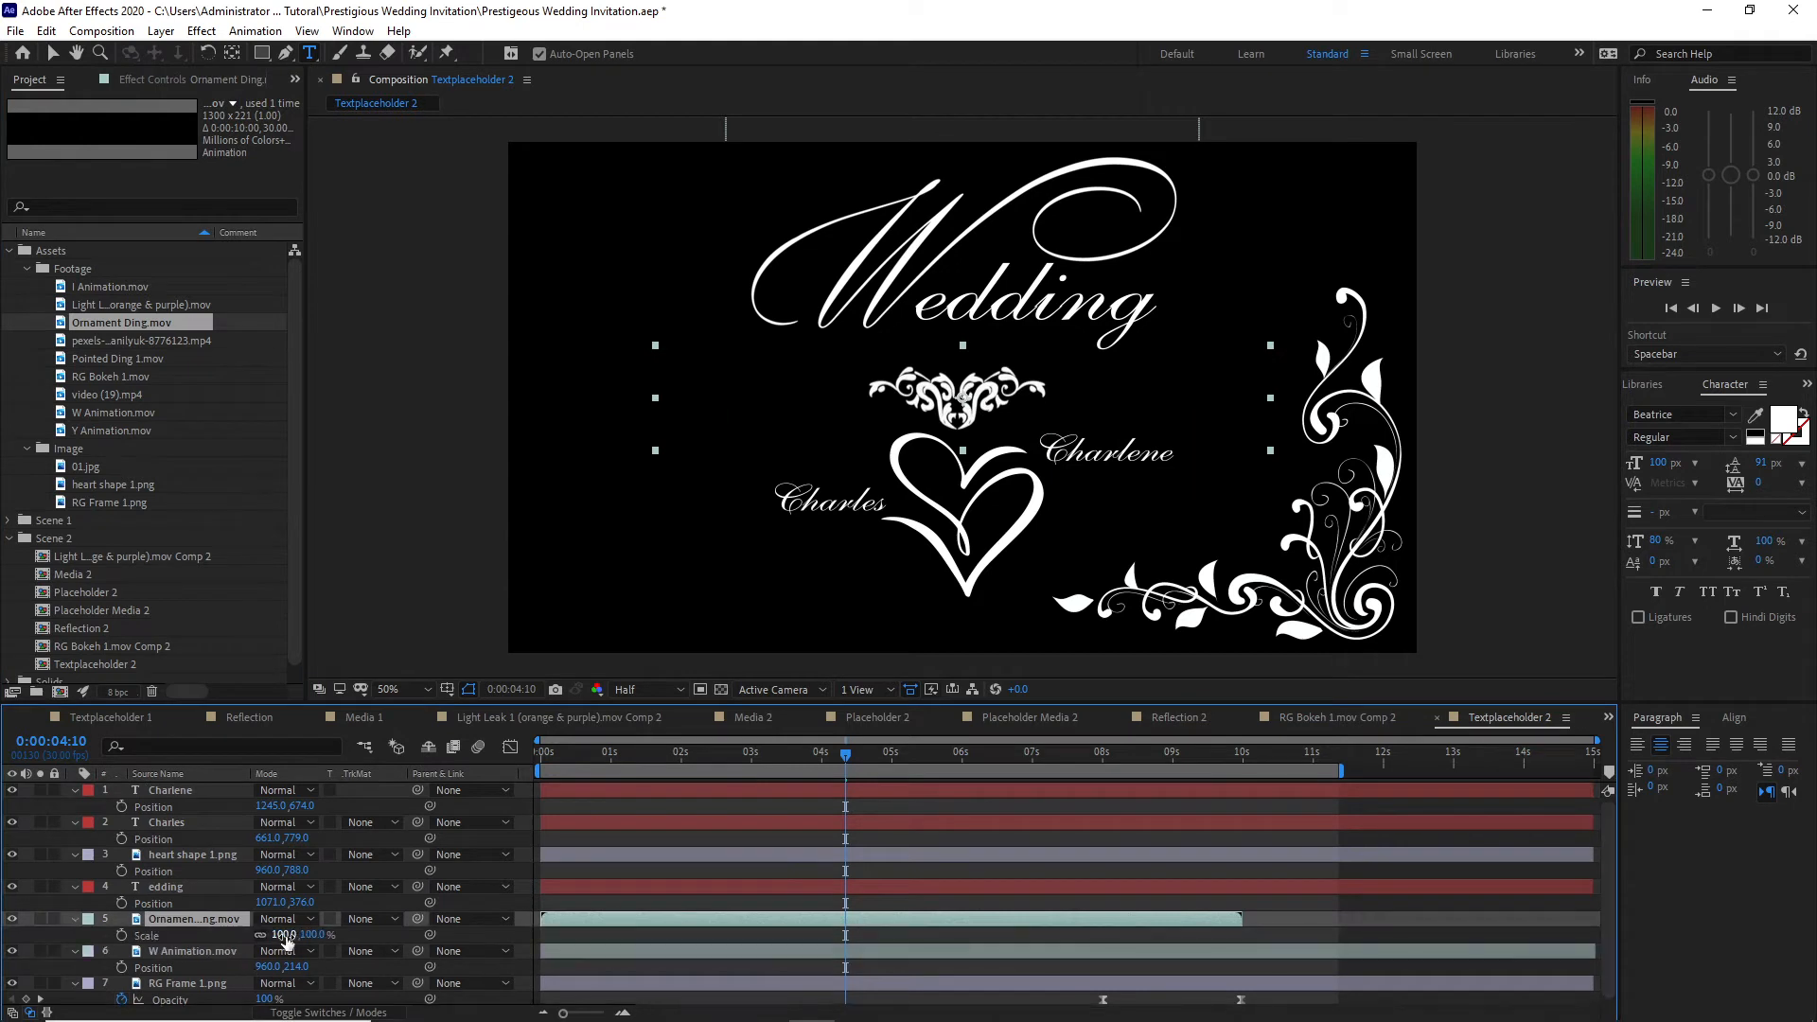
{"action": "left_click", "coordinate": [285, 934]}
{"action": "type", "text": "5"}
{"action": "type", "text": "0"}
{"action": "key", "text": "Return"}
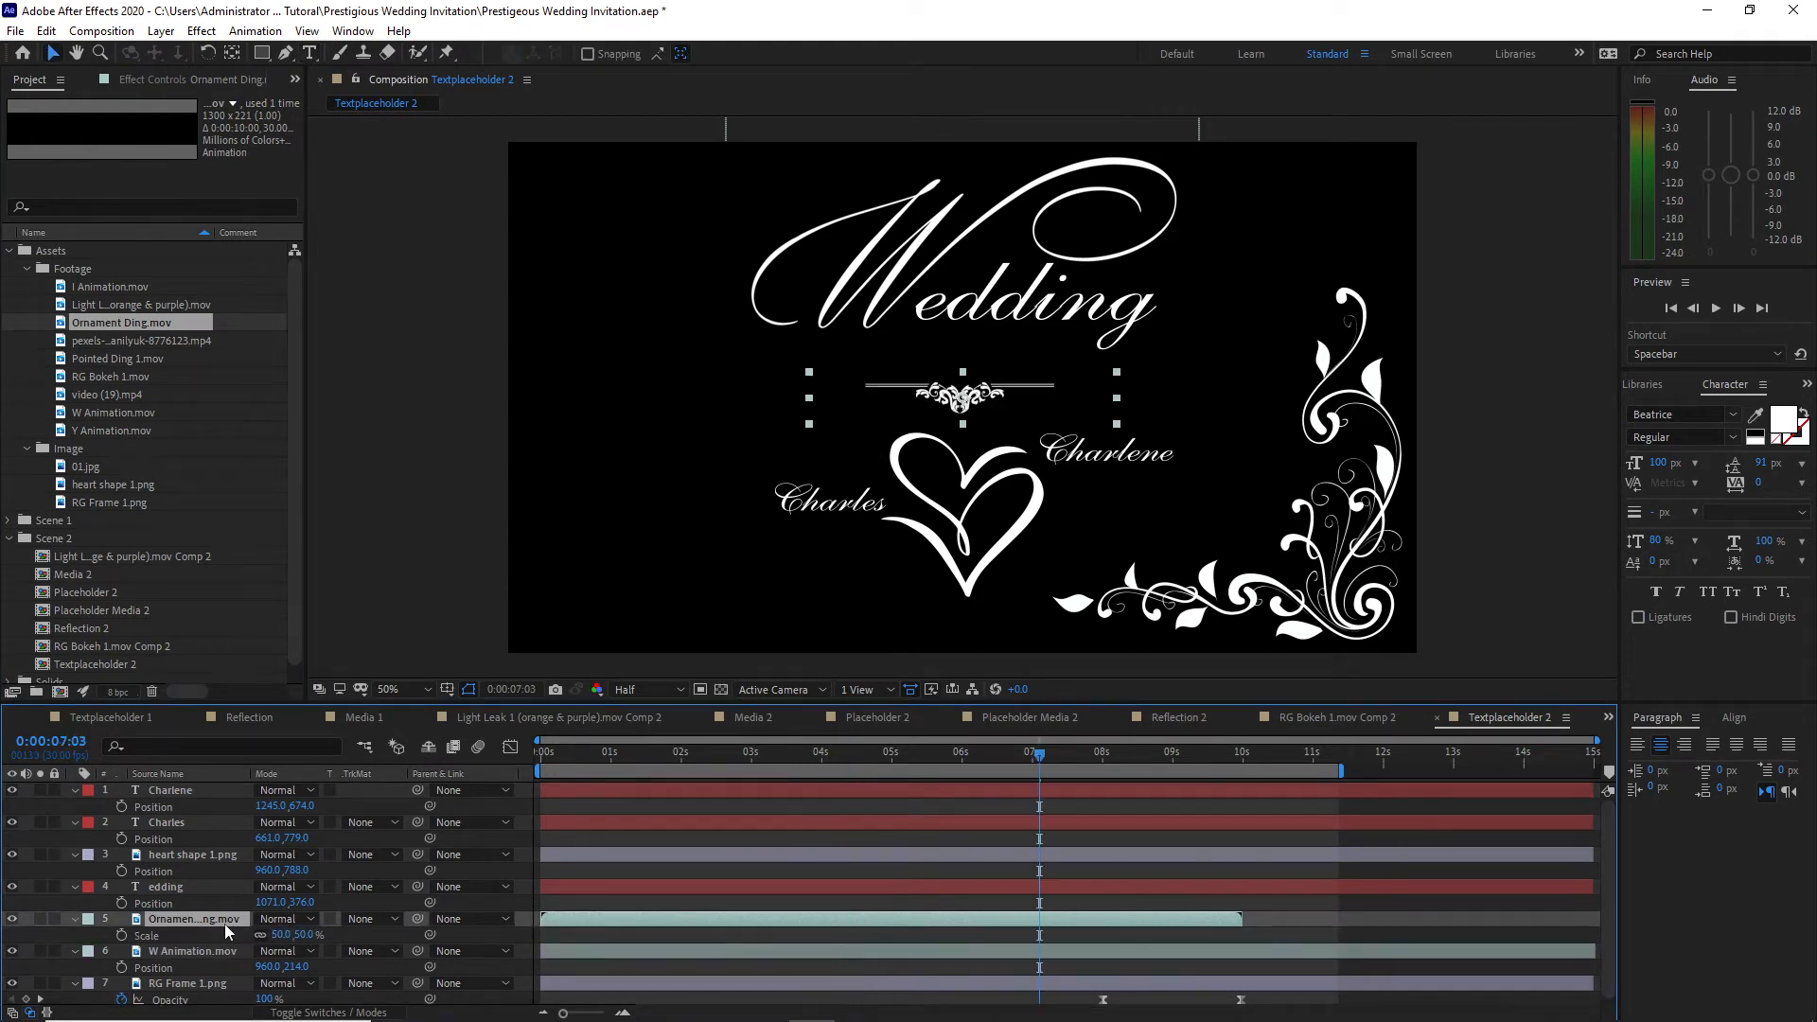
{"action": "key", "text": "p"}
{"action": "left_click_drag", "start_coordinate": [299, 935], "coordinate": [256, 920]}
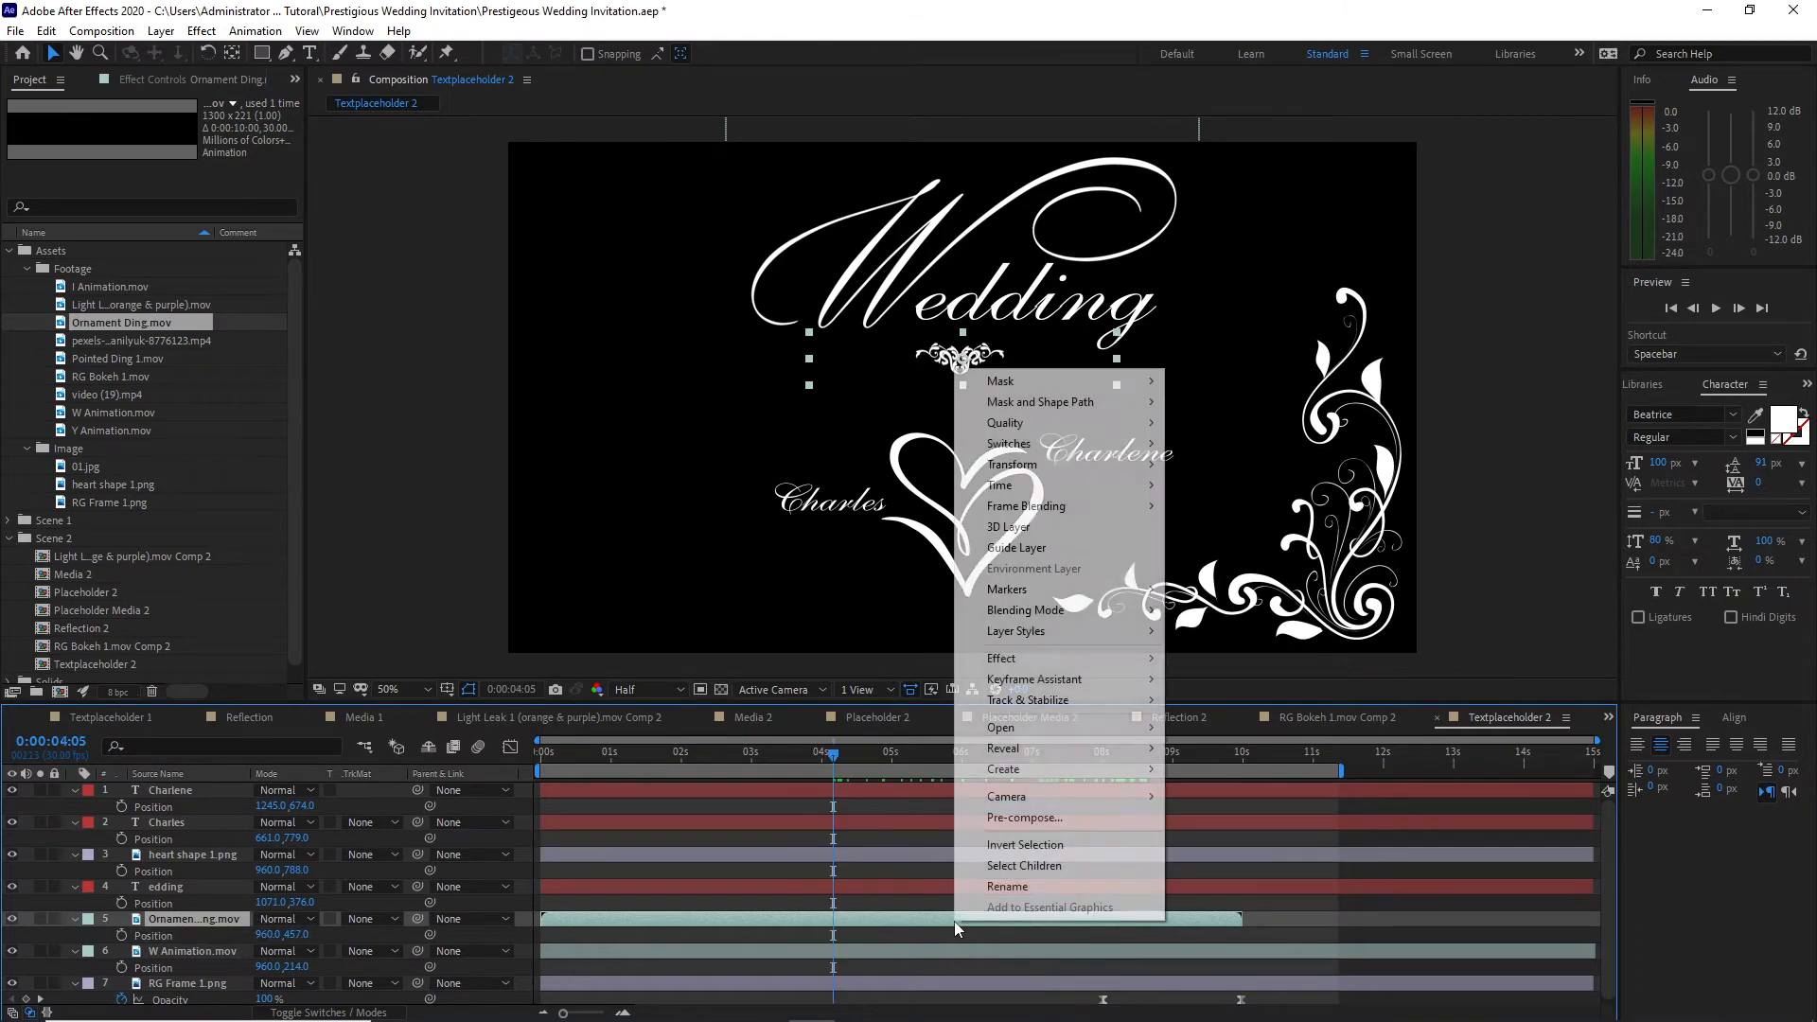
Step: Enable time remapping on the Ornament Ding layer and extend the layer to the composition's end
{"action": "right_click", "coordinate": [955, 367]}
{"action": "mouse_move", "coordinate": [996, 488]}
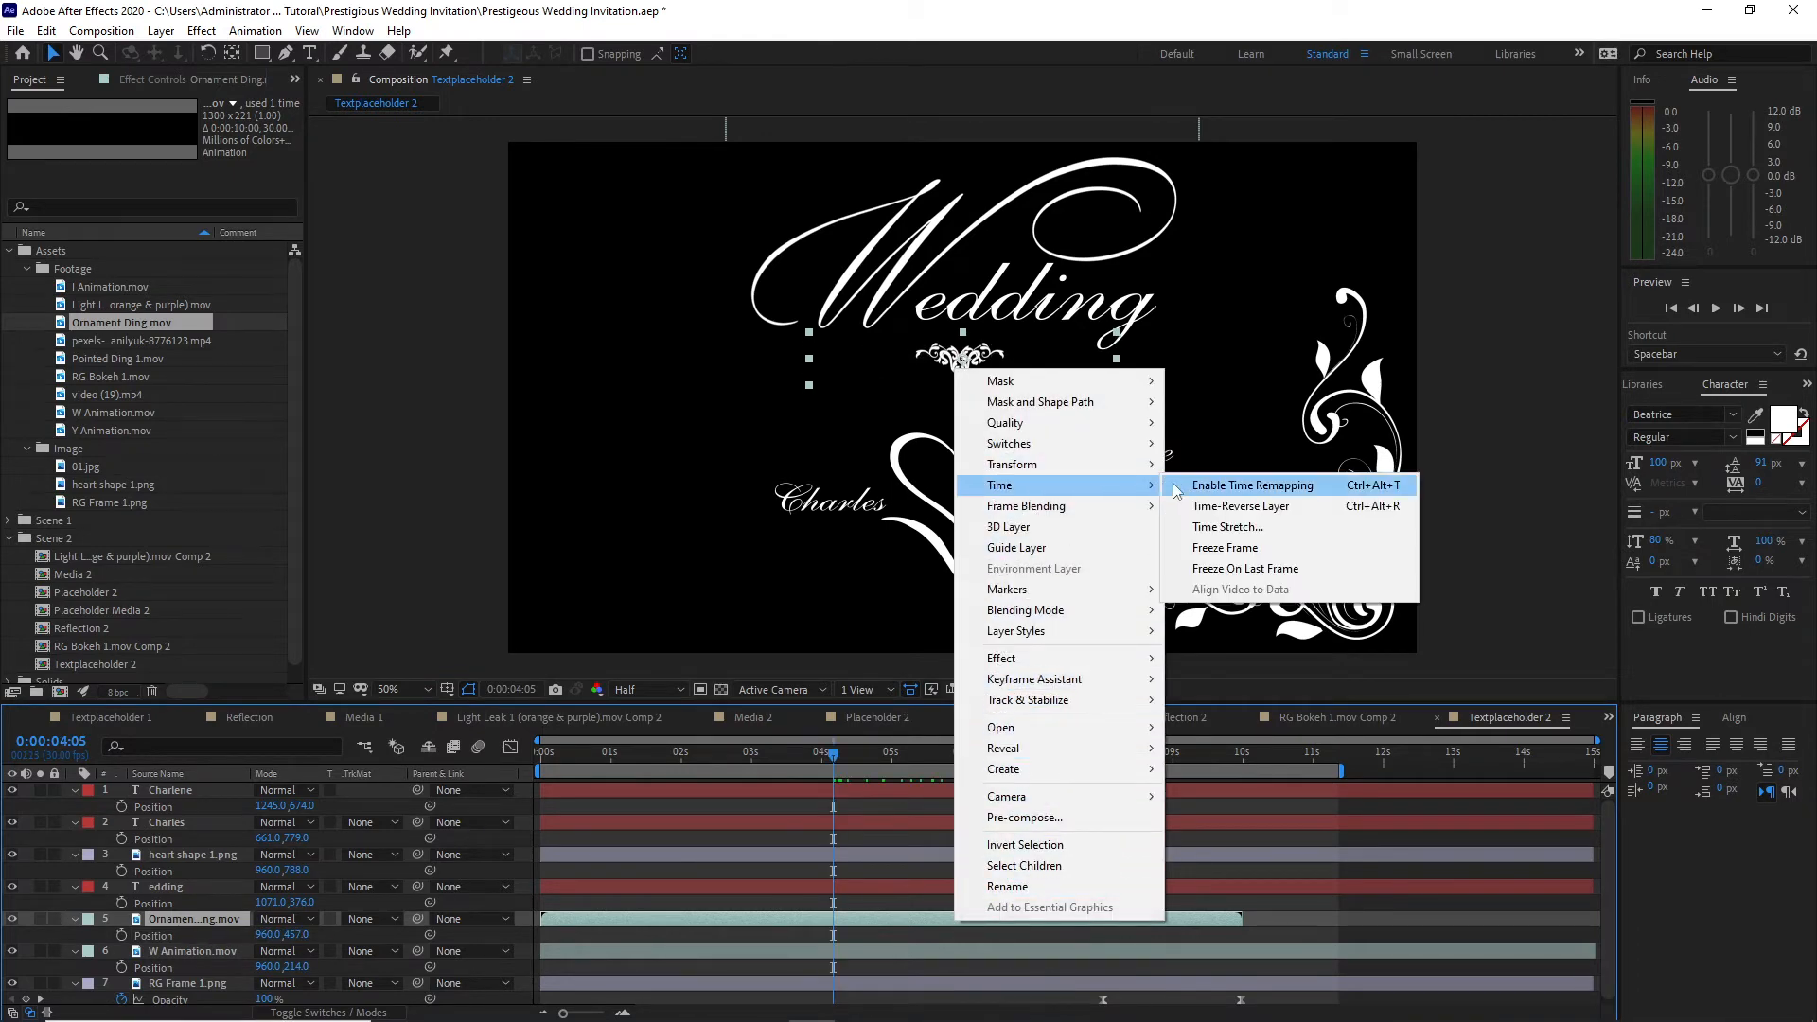
{"action": "left_click", "coordinate": [1221, 484]}
{"action": "left_click_drag", "start_coordinate": [1241, 919], "coordinate": [1573, 919]}
{"action": "left_click_drag", "start_coordinate": [1573, 919], "coordinate": [1599, 921]}
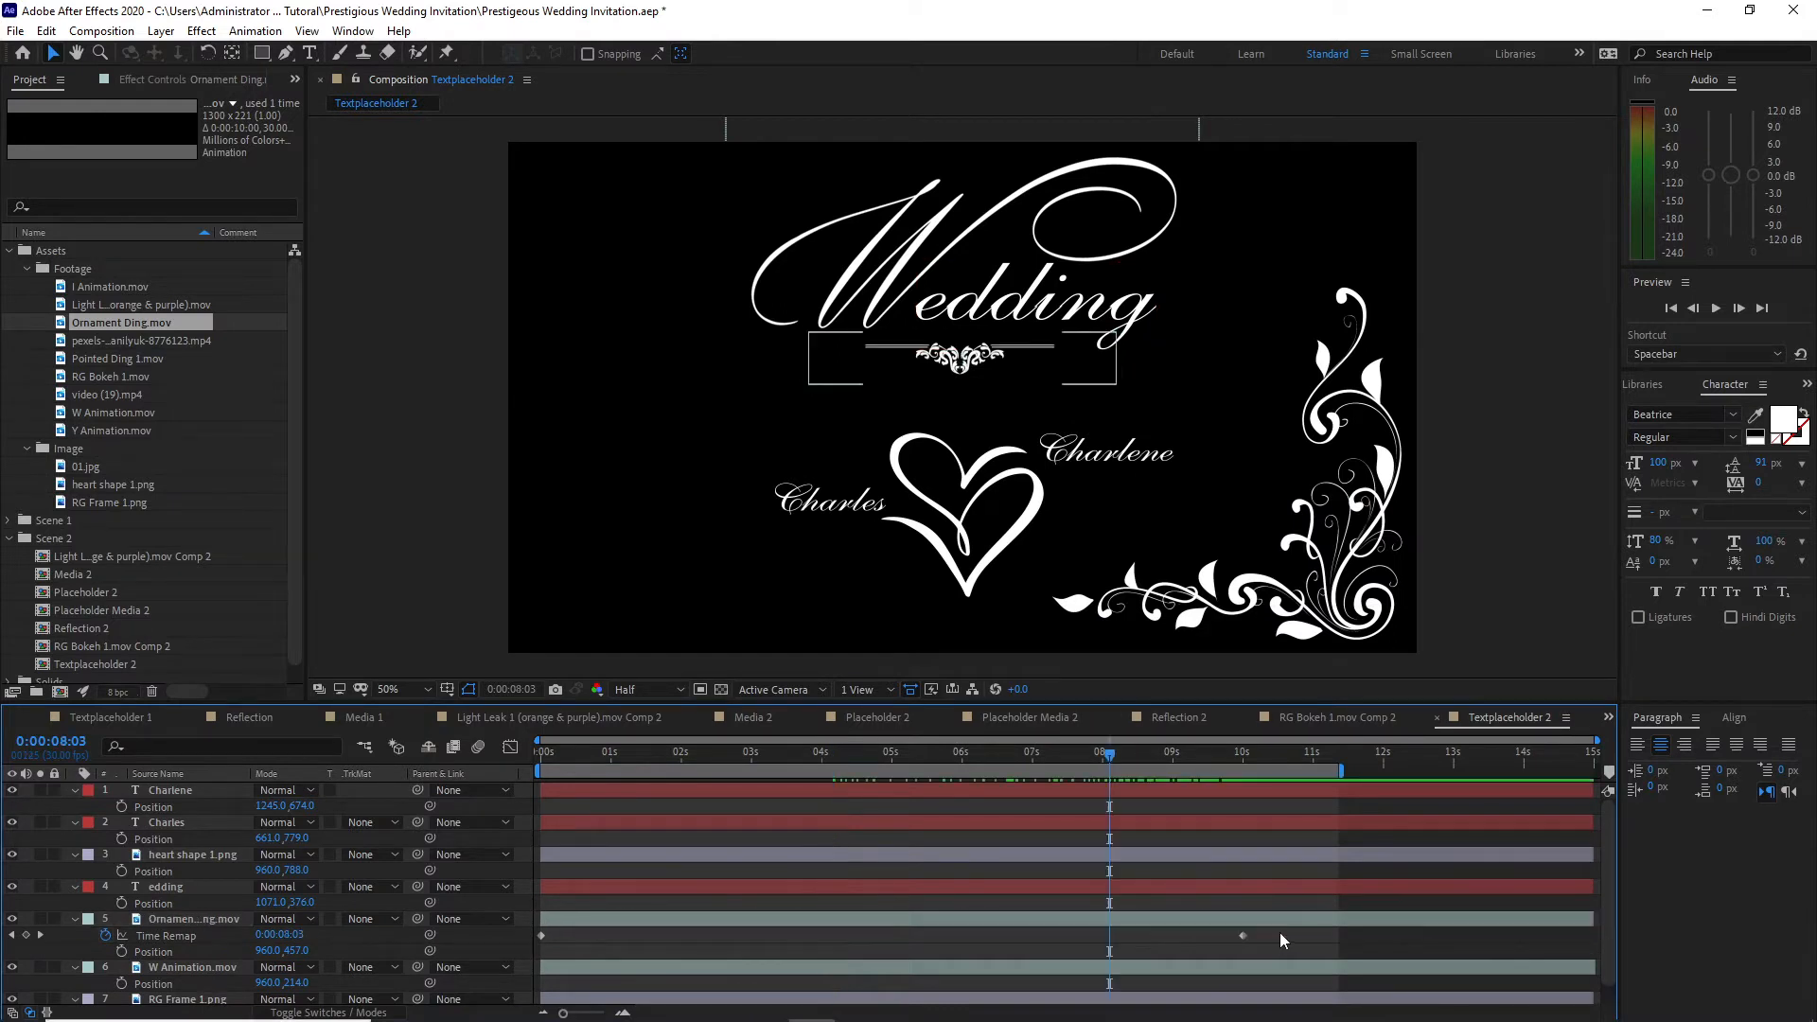
Step: Copy and paste the ornament's Time Remap keyframes, place the copies between about 11 seconds and the composition's end, and preview the animation
{"action": "left_click_drag", "start_coordinate": [1280, 933], "coordinate": [527, 975]}
{"action": "left_click", "coordinate": [45, 28]}
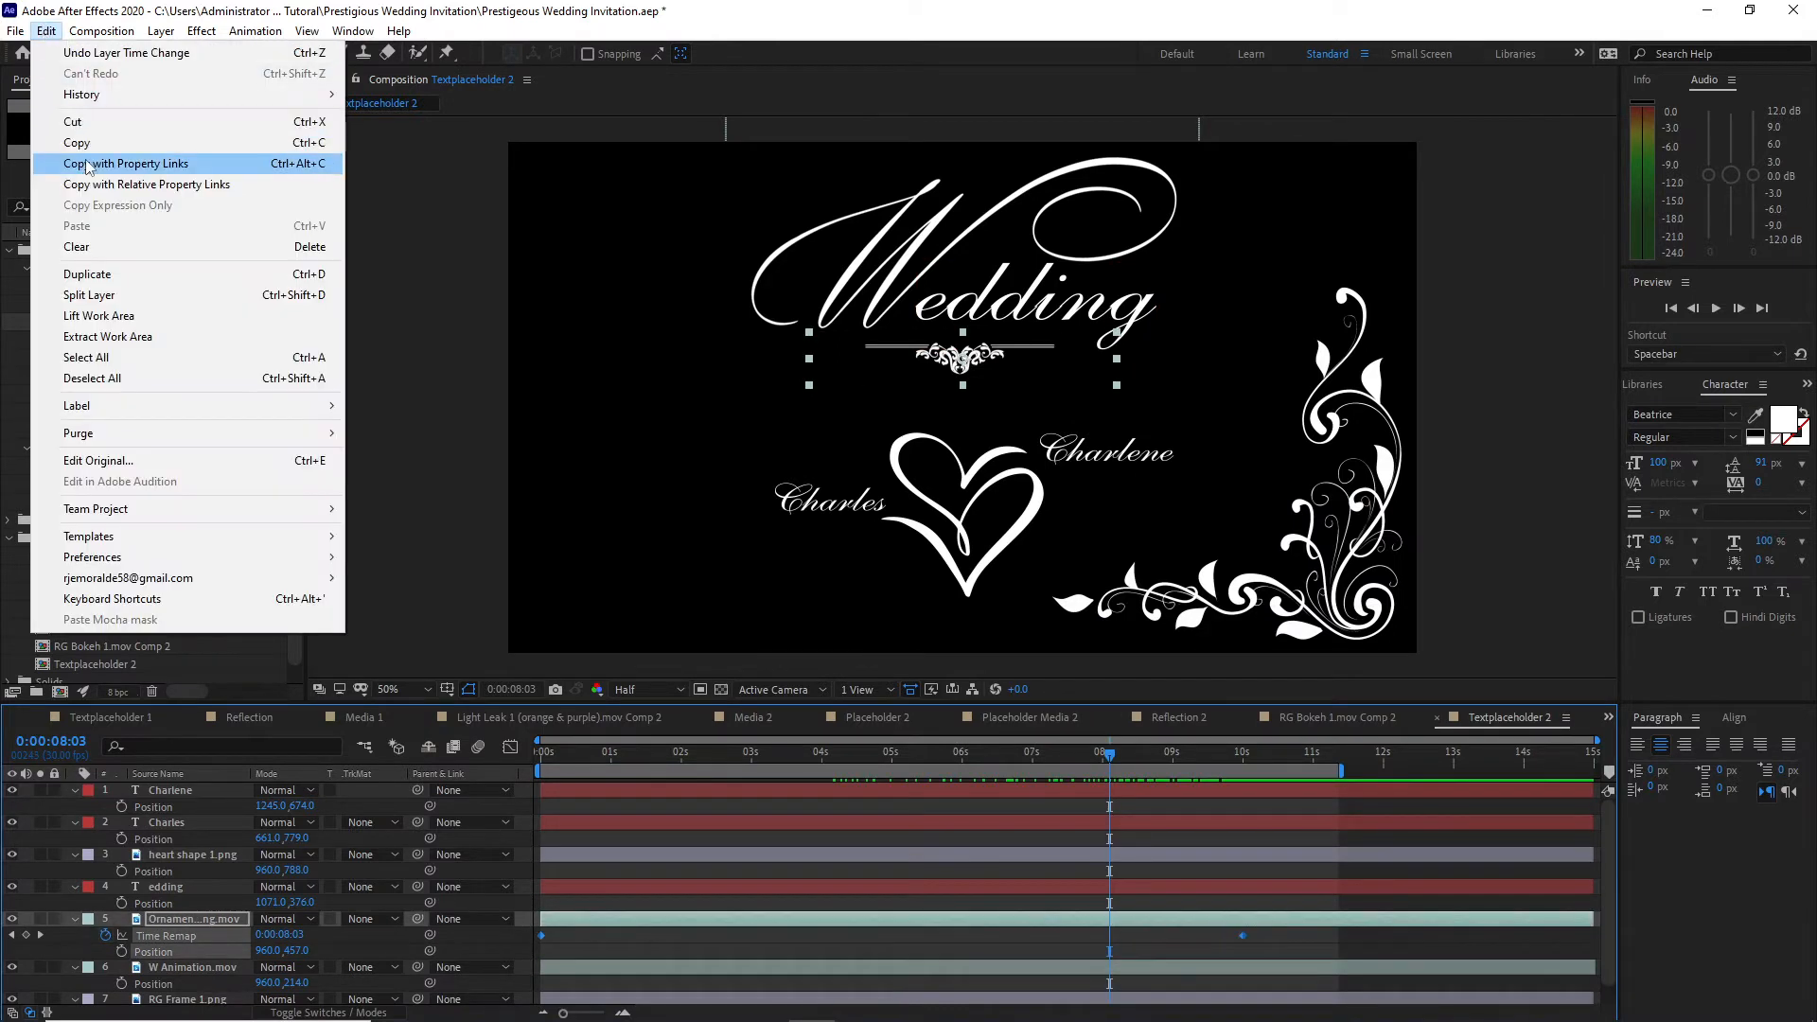
{"action": "left_click", "coordinate": [84, 141]}
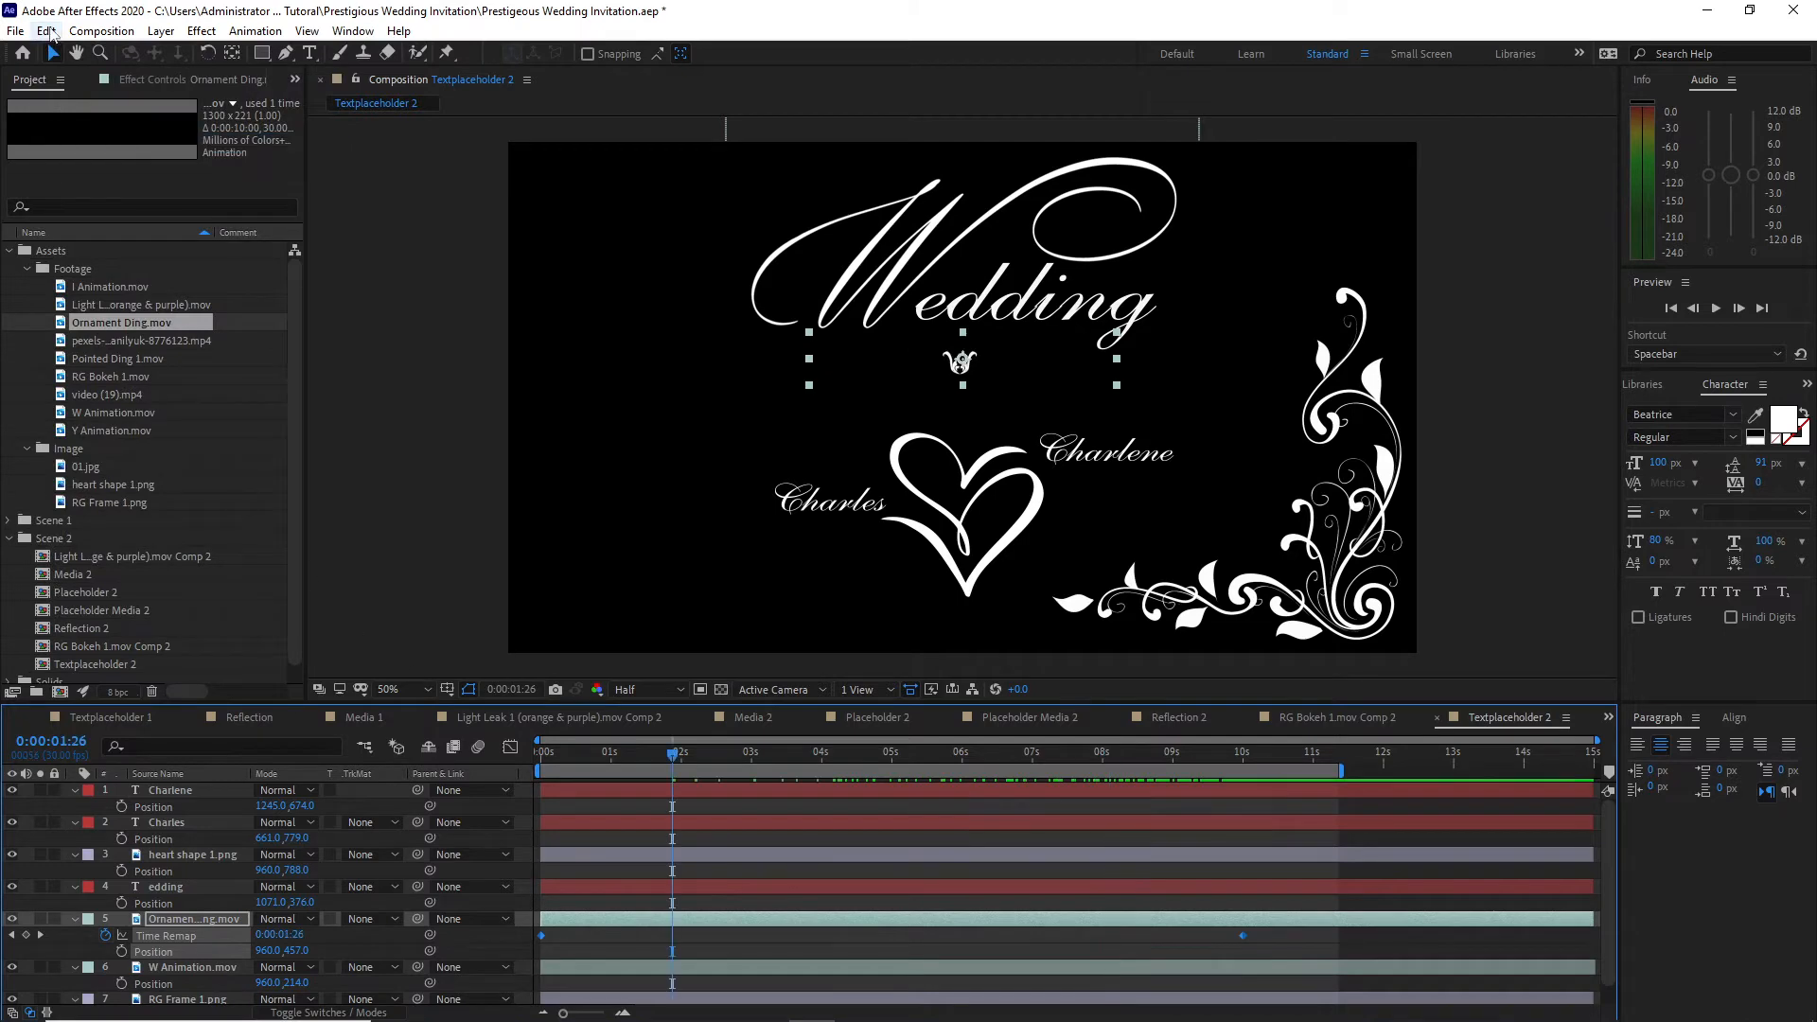
{"action": "left_click", "coordinate": [50, 33]}
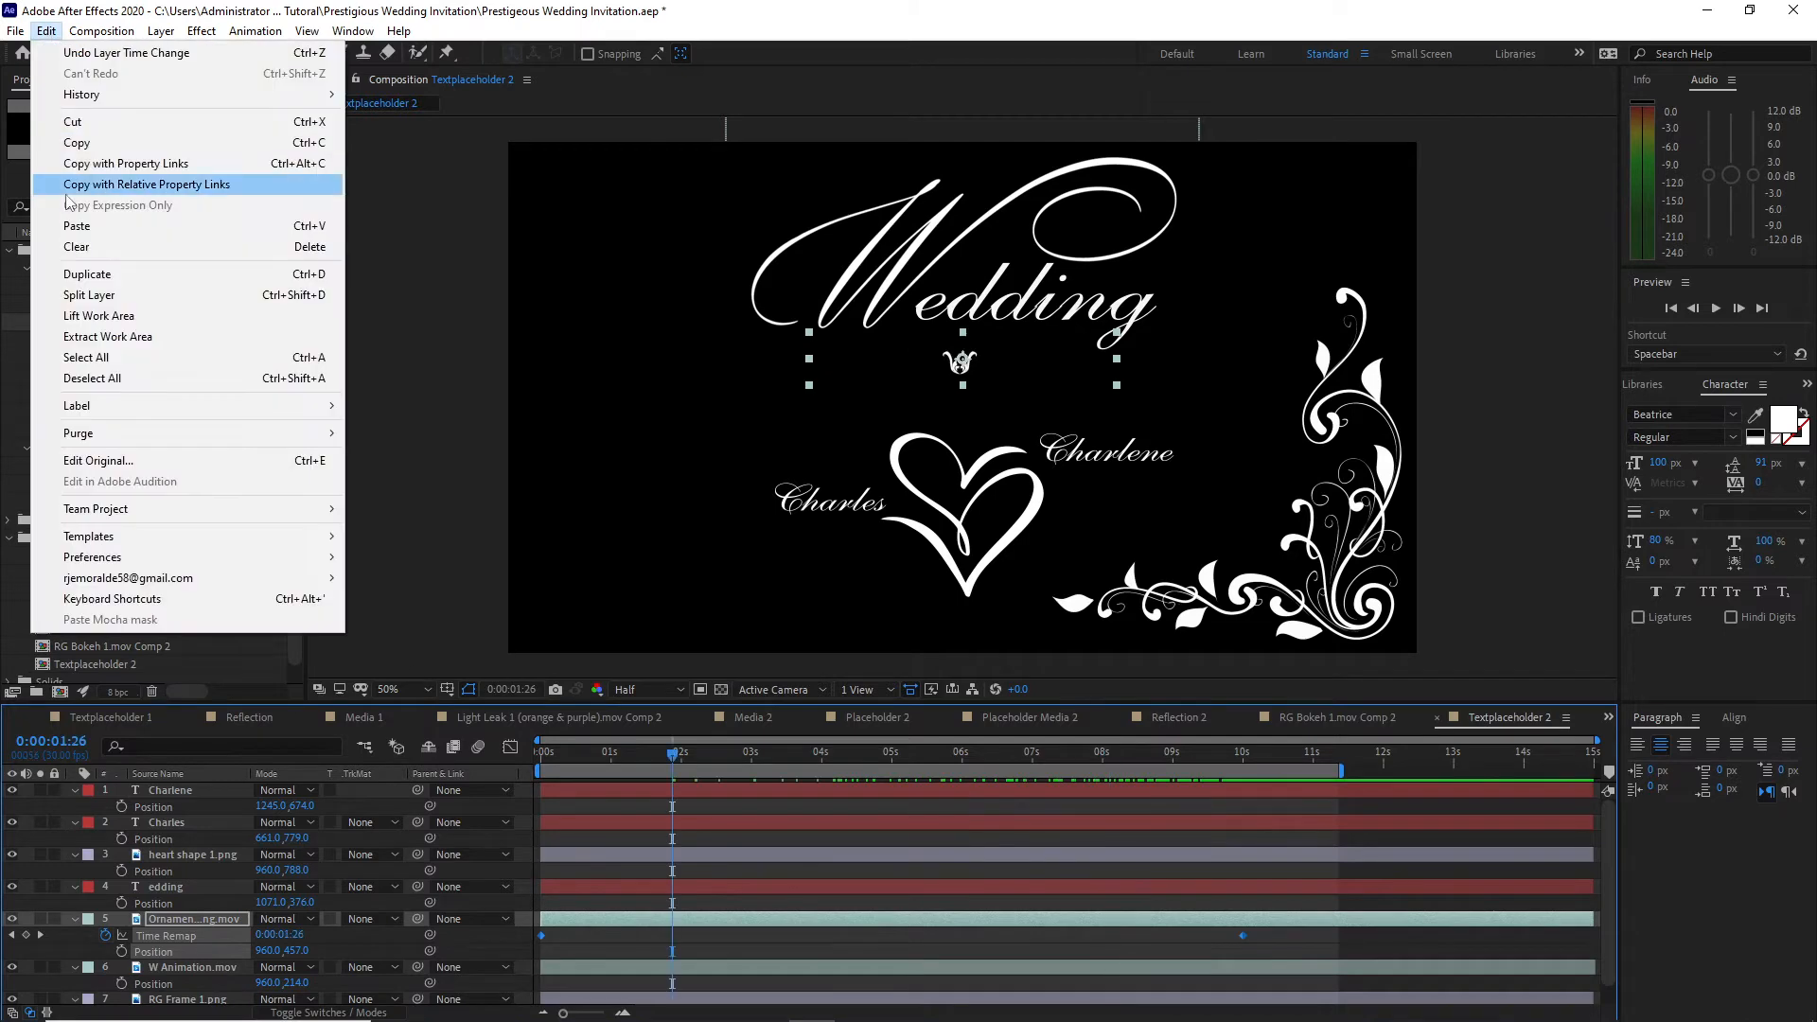
{"action": "left_click", "coordinate": [76, 225]}
{"action": "left_click_drag", "start_coordinate": [672, 937], "coordinate": [1192, 937]}
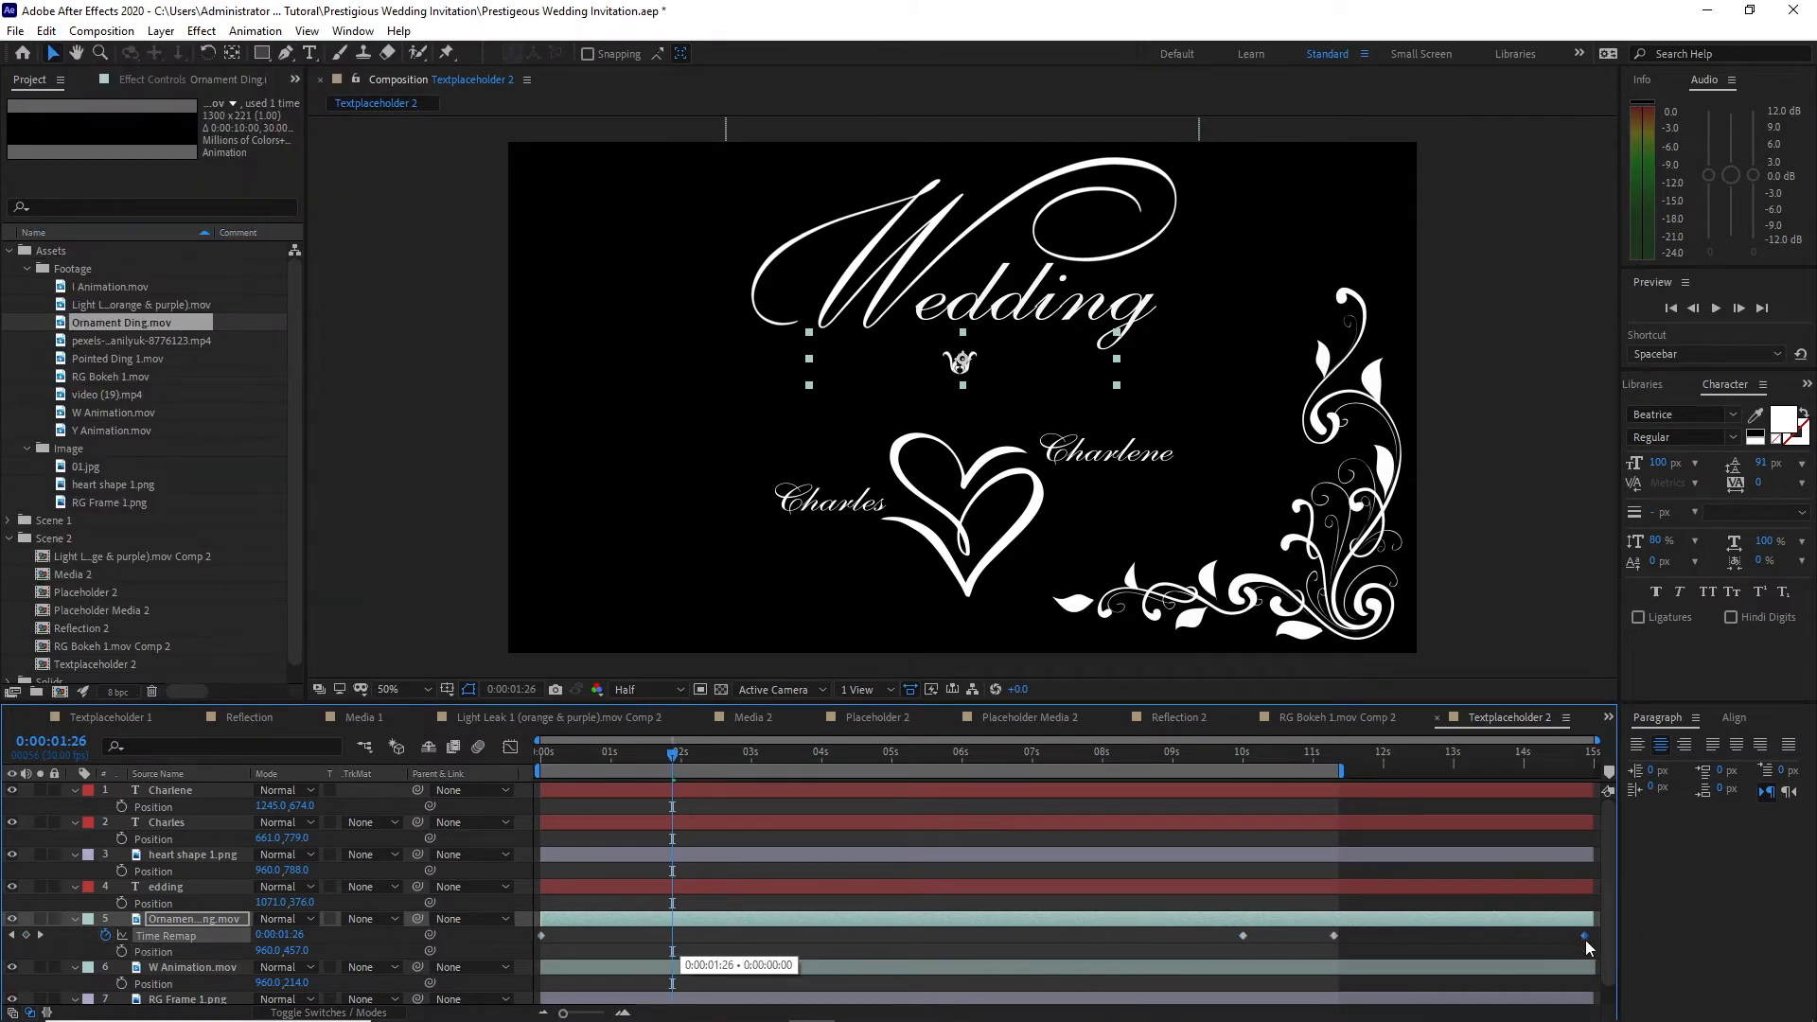
{"action": "key", "text": "space"}
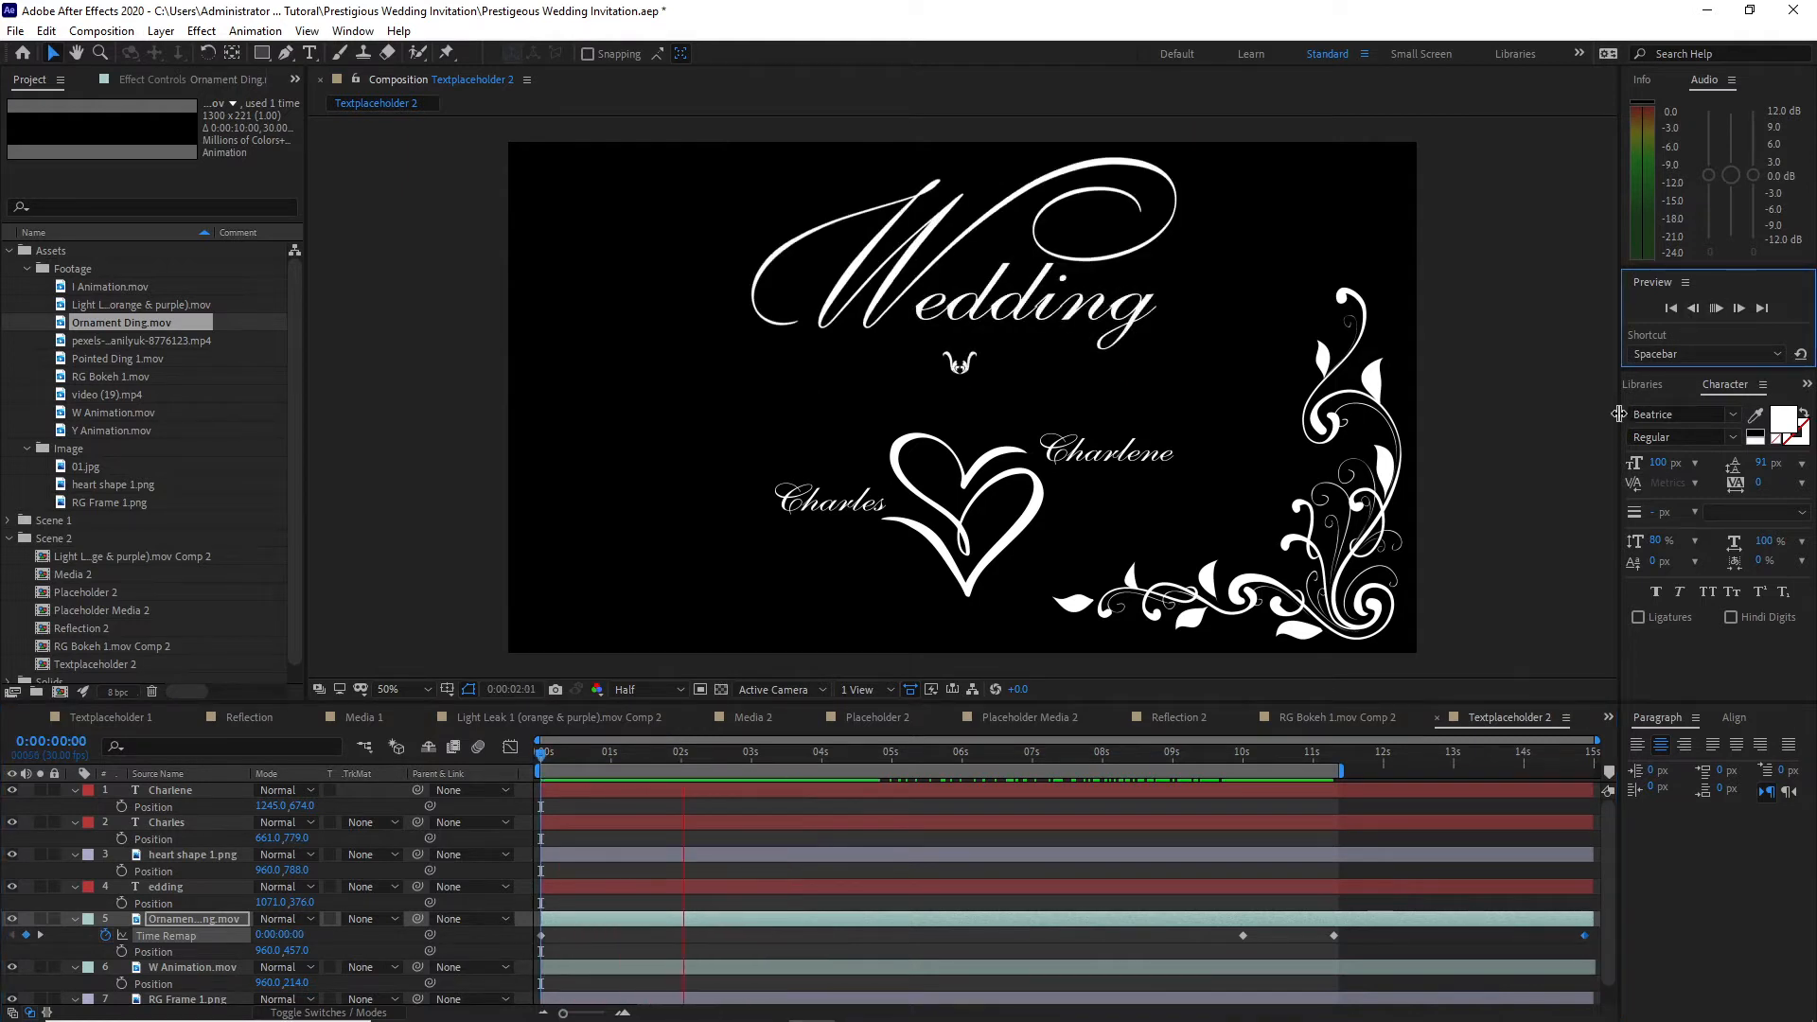
Step: Move the heart up to 960, 687 with the two names at heights 533 and 638, and scale the ornament to 70%
{"action": "left_click_drag", "start_coordinate": [151, 804], "coordinate": [232, 873]}
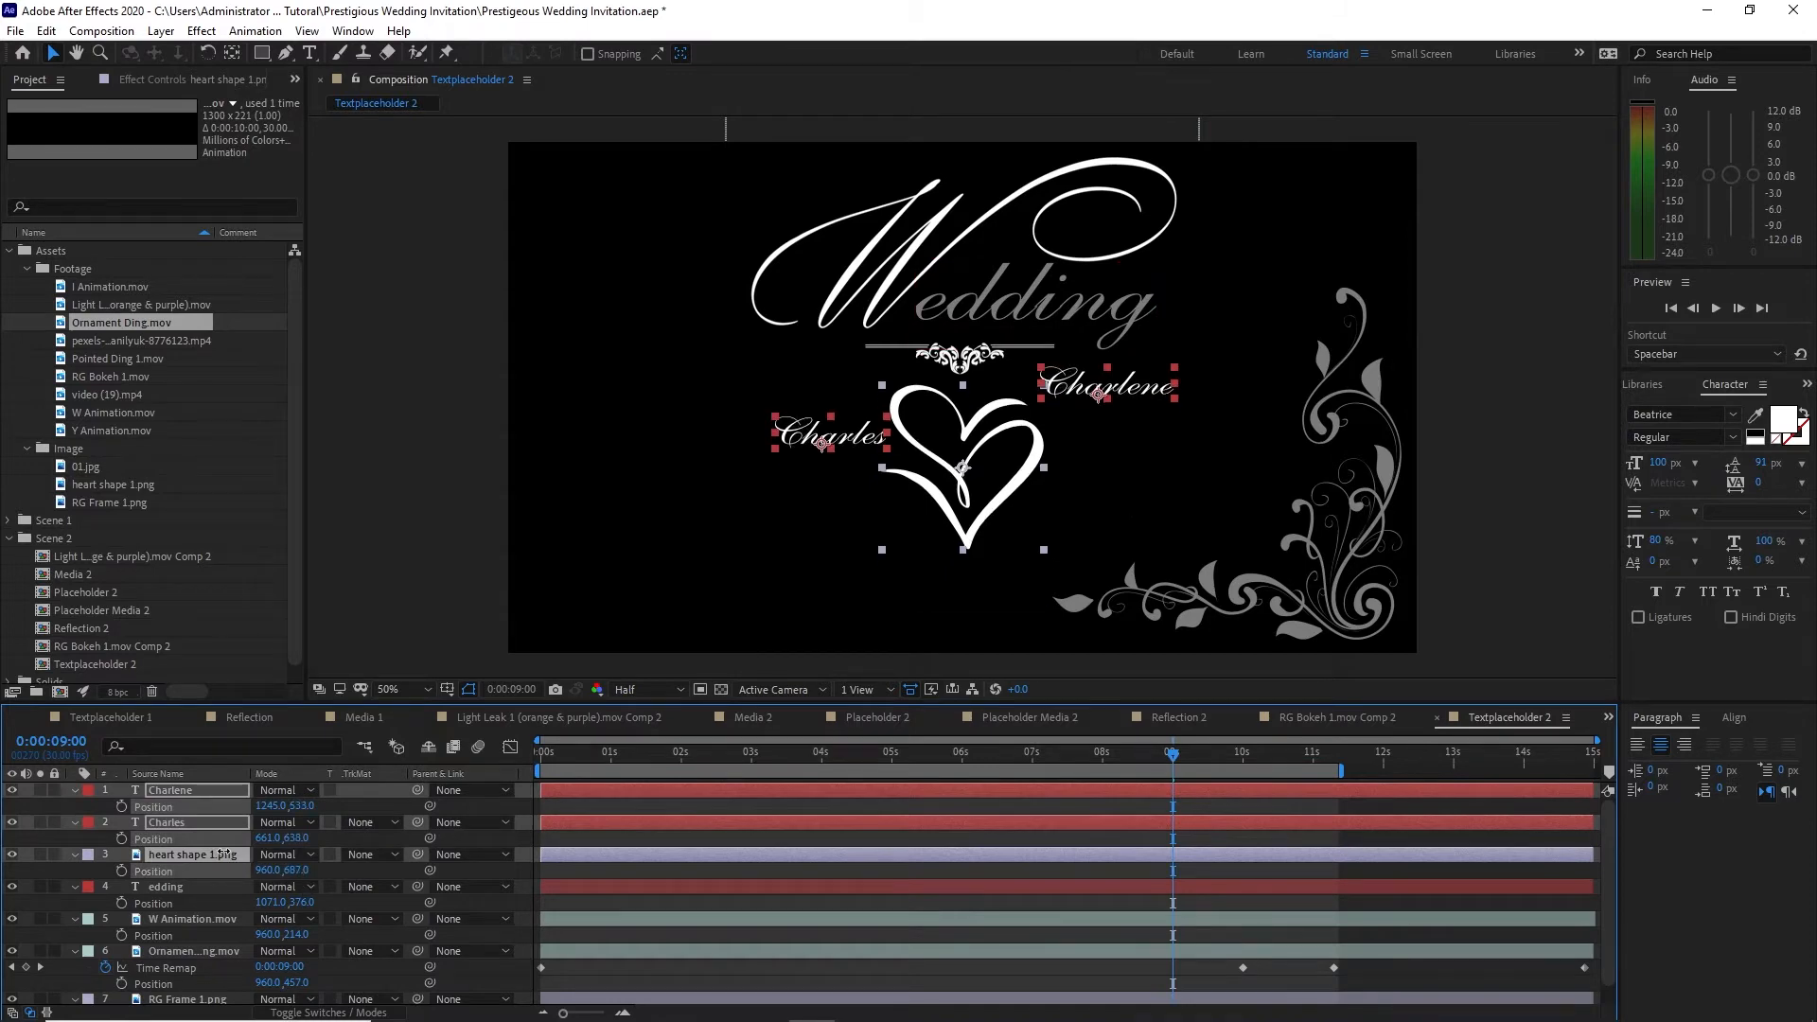
{"action": "left_click", "coordinate": [213, 950]}
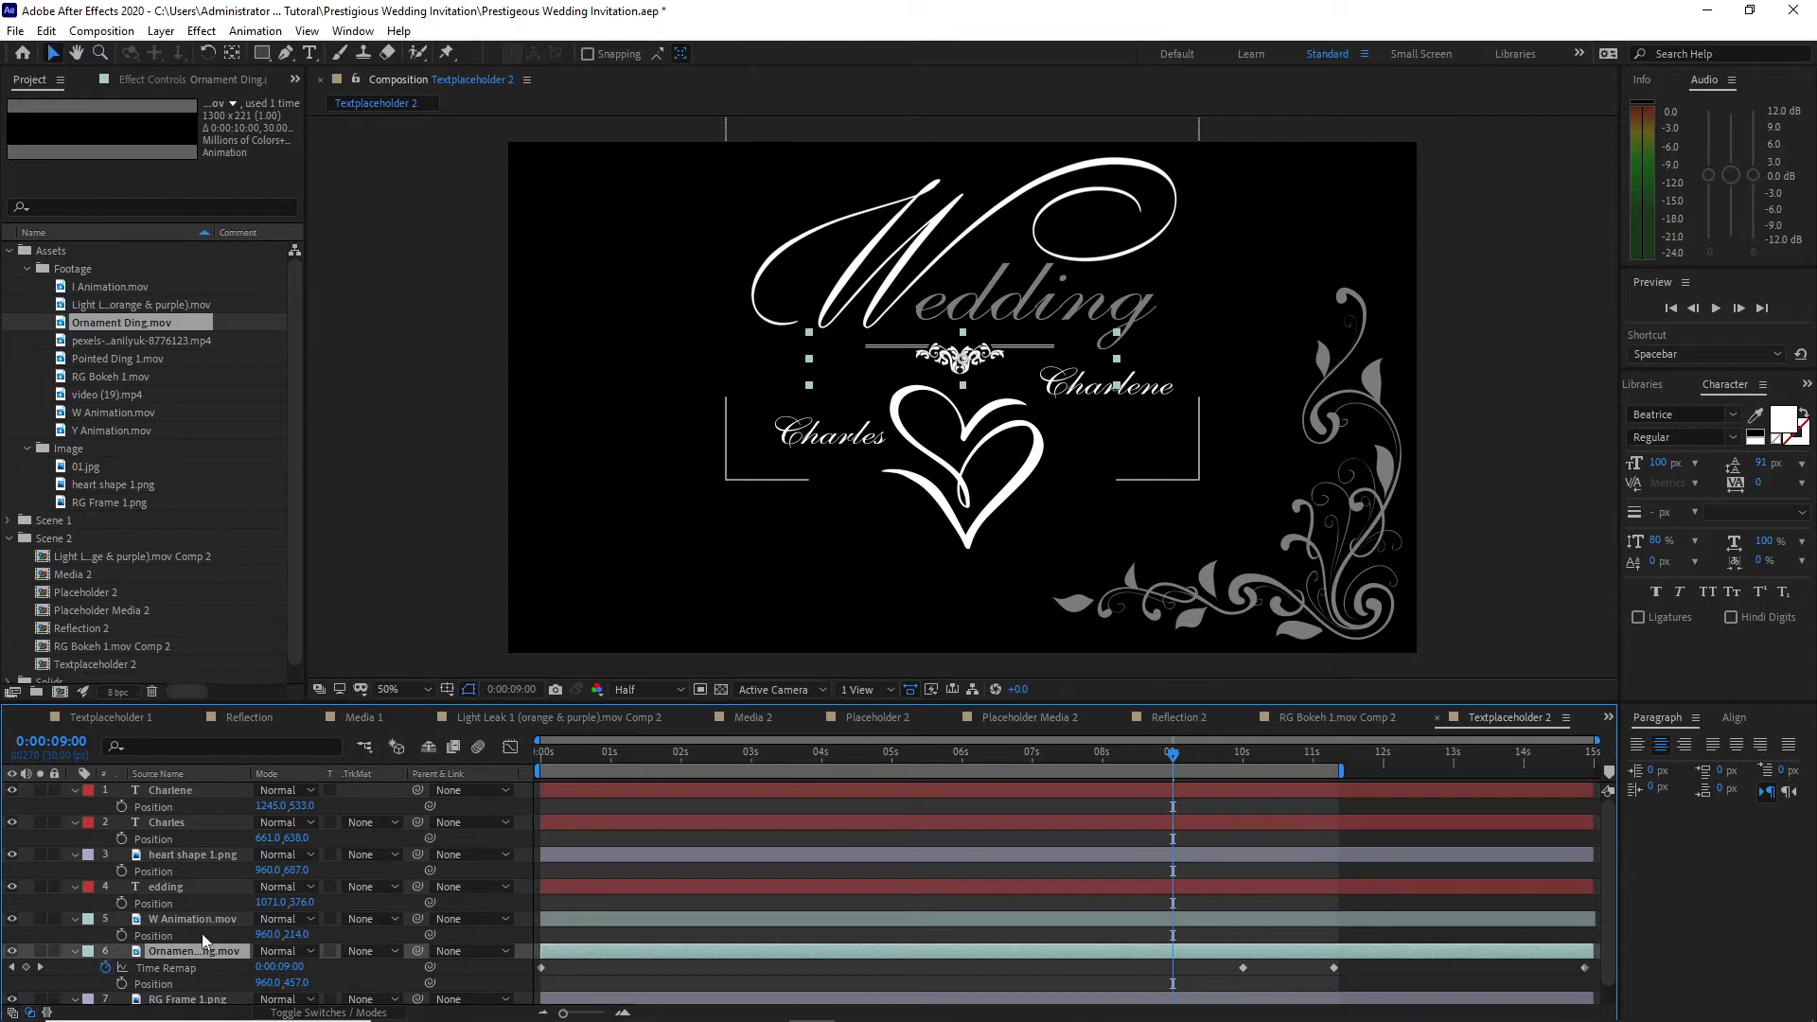
{"action": "key", "text": "s"}
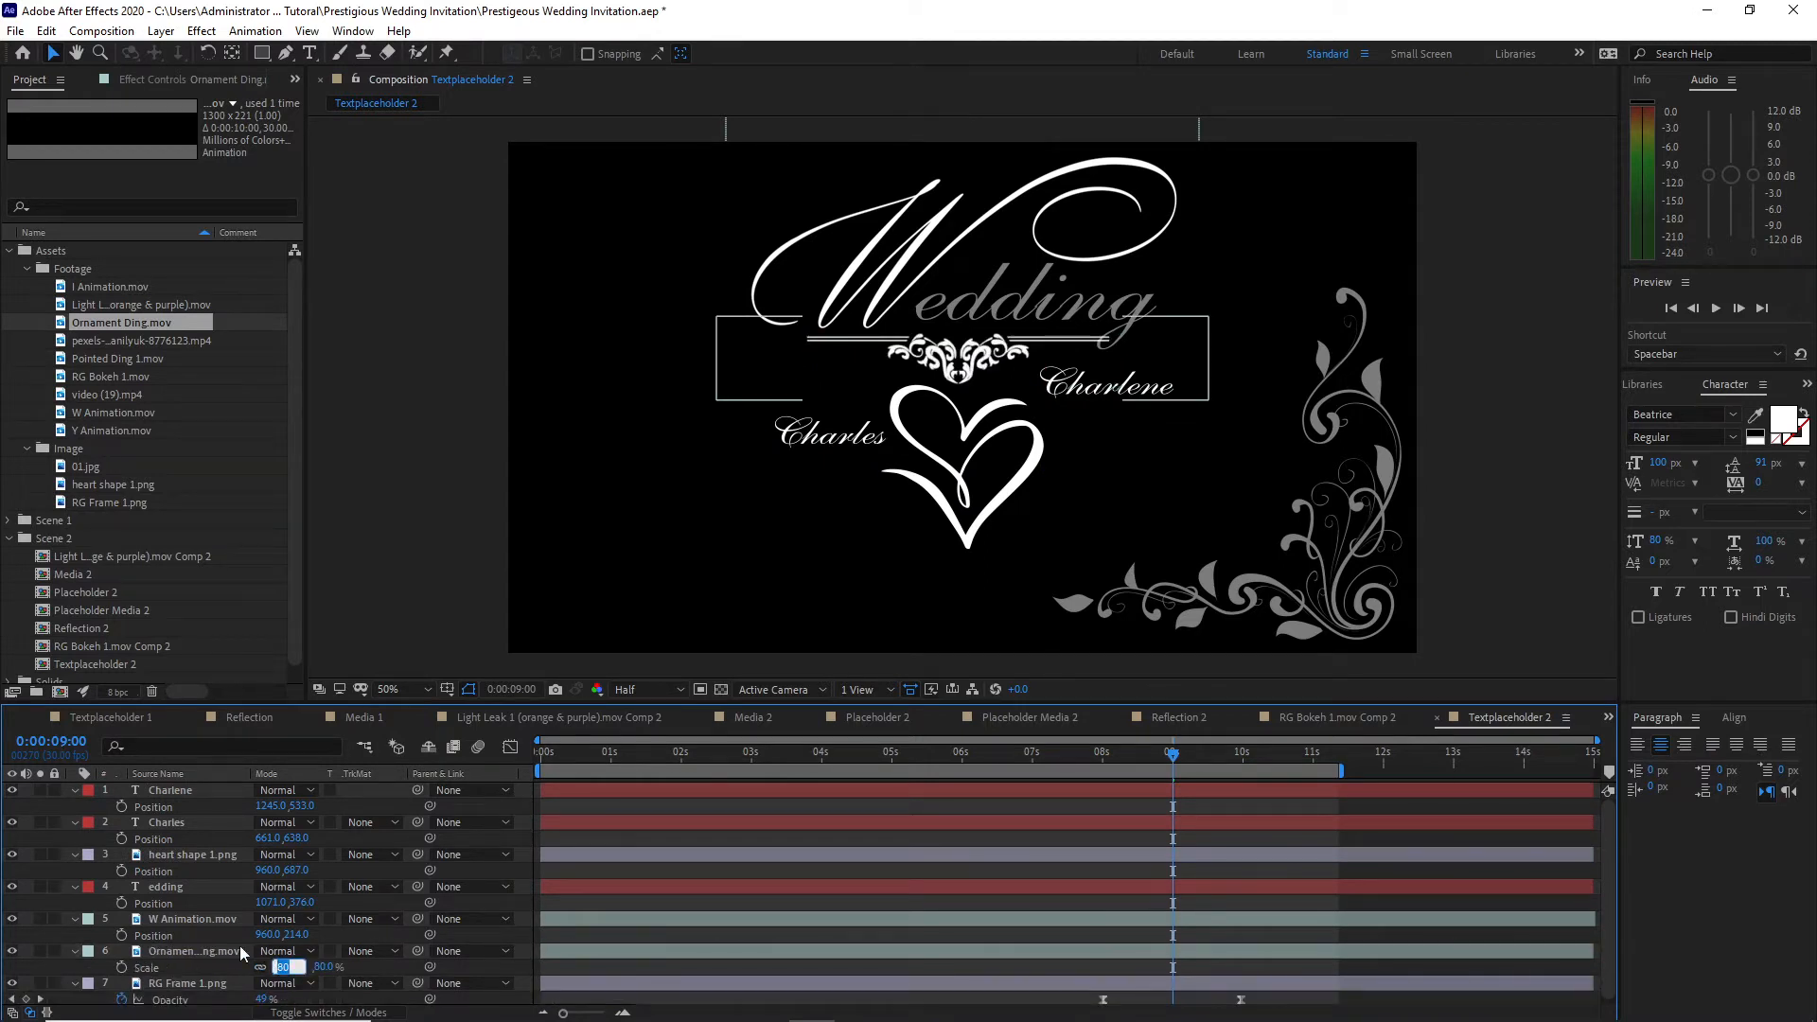
{"action": "type", "text": "70"}
Step: Keyframe the groom's name layer's Opacity from 0% at the composition's start to 100% at 3 seconds
{"action": "left_click", "coordinate": [851, 753]}
{"action": "left_click_drag", "start_coordinate": [851, 754], "coordinate": [518, 756]}
{"action": "left_click_drag", "start_coordinate": [118, 783], "coordinate": [180, 861]}
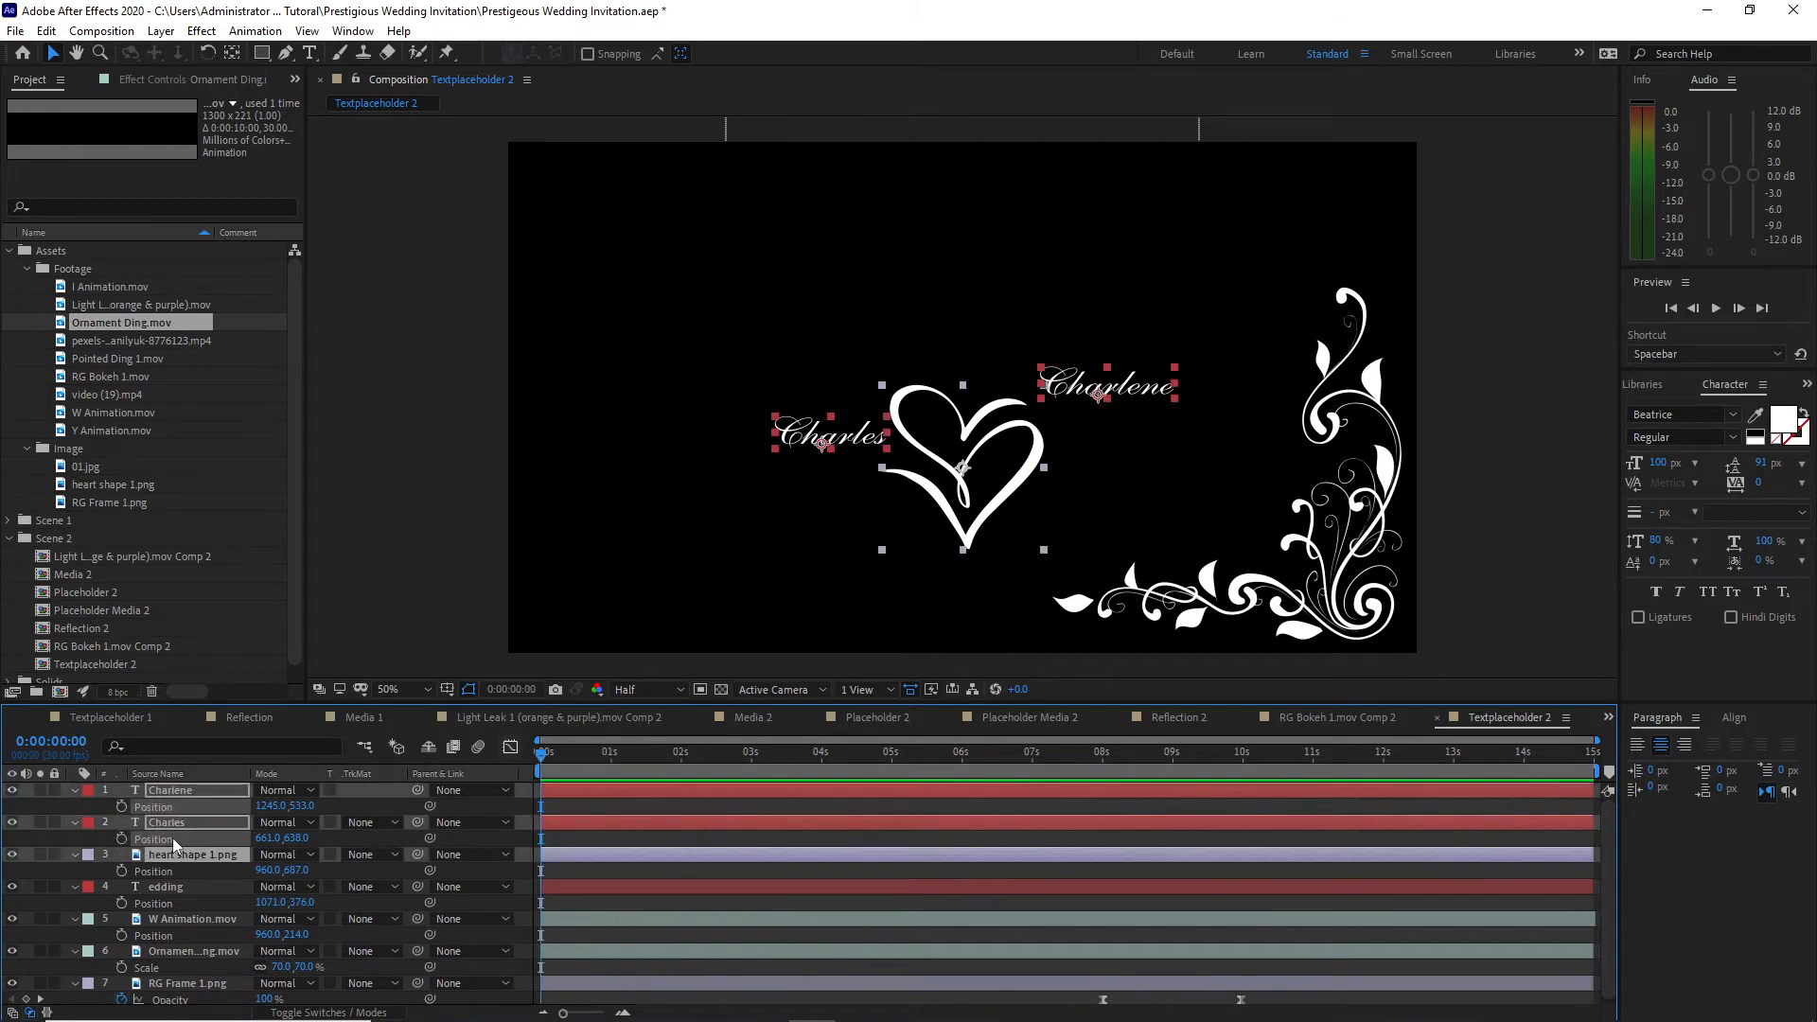
{"action": "key", "text": "t"}
{"action": "left_click", "coordinate": [196, 829]}
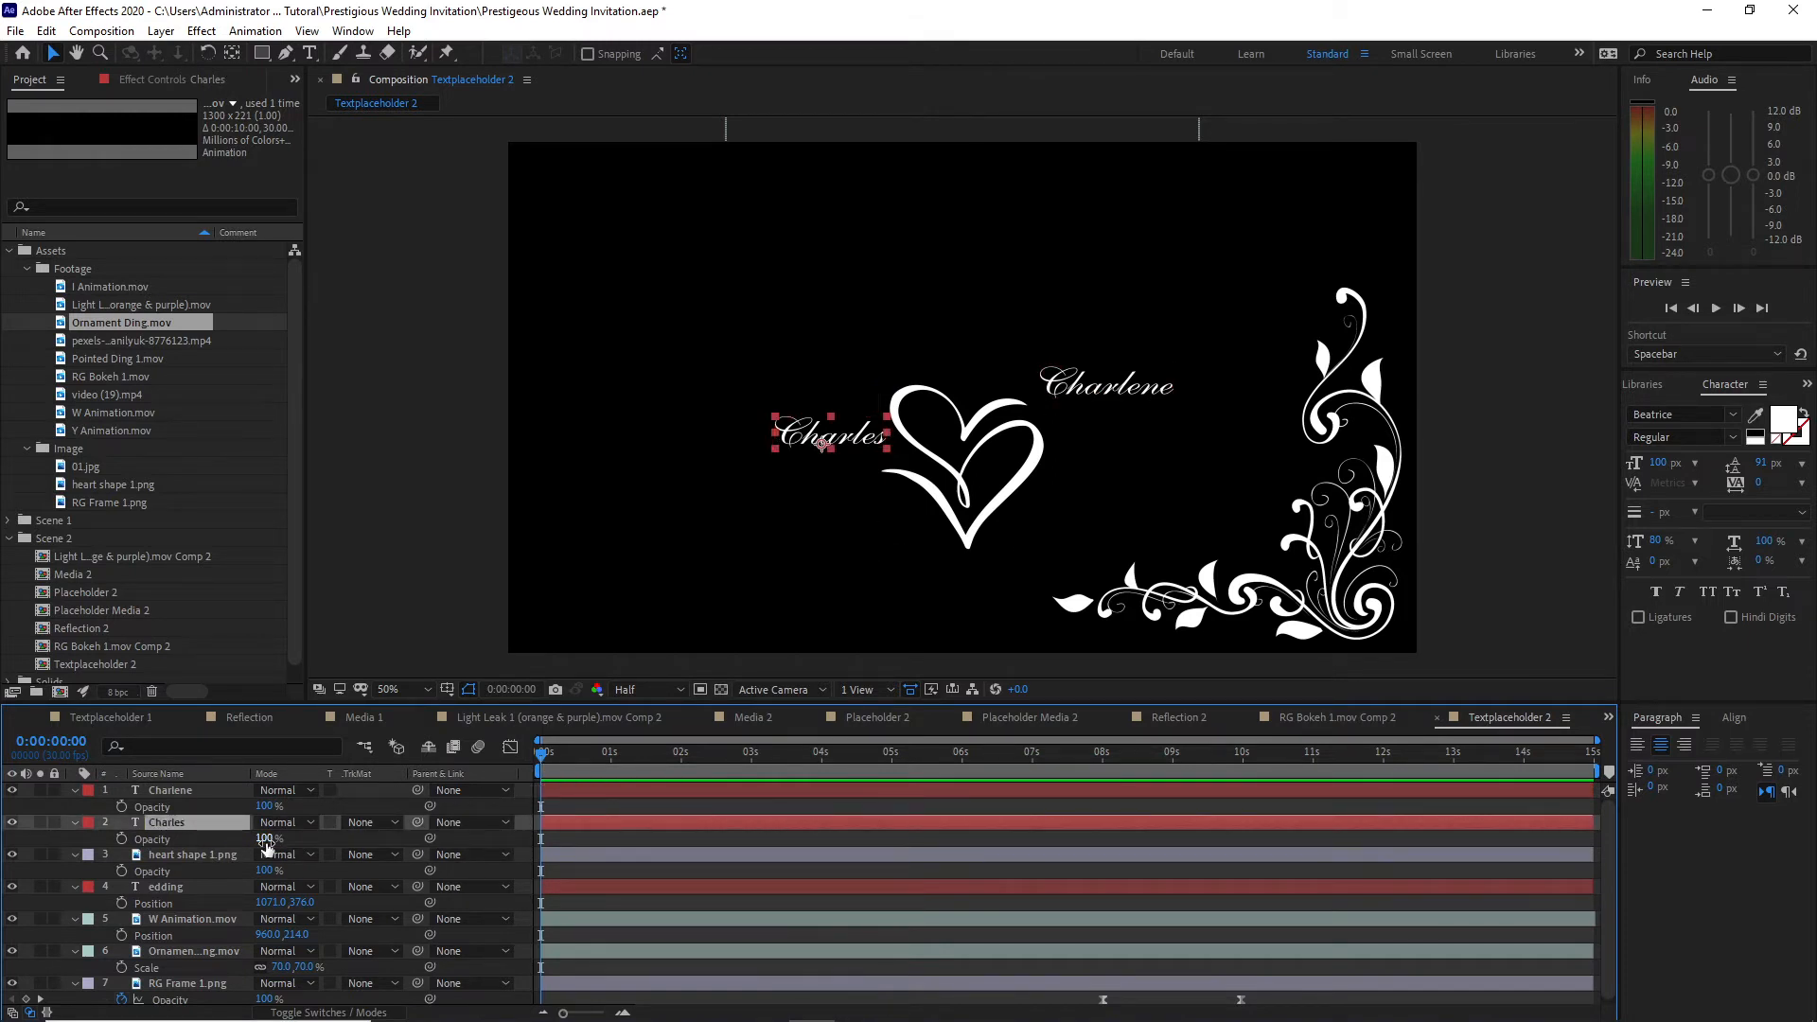
{"action": "left_click_drag", "start_coordinate": [266, 843], "coordinate": [123, 845]}
{"action": "left_click", "coordinate": [75, 854]}
{"action": "left_click", "coordinate": [122, 840]}
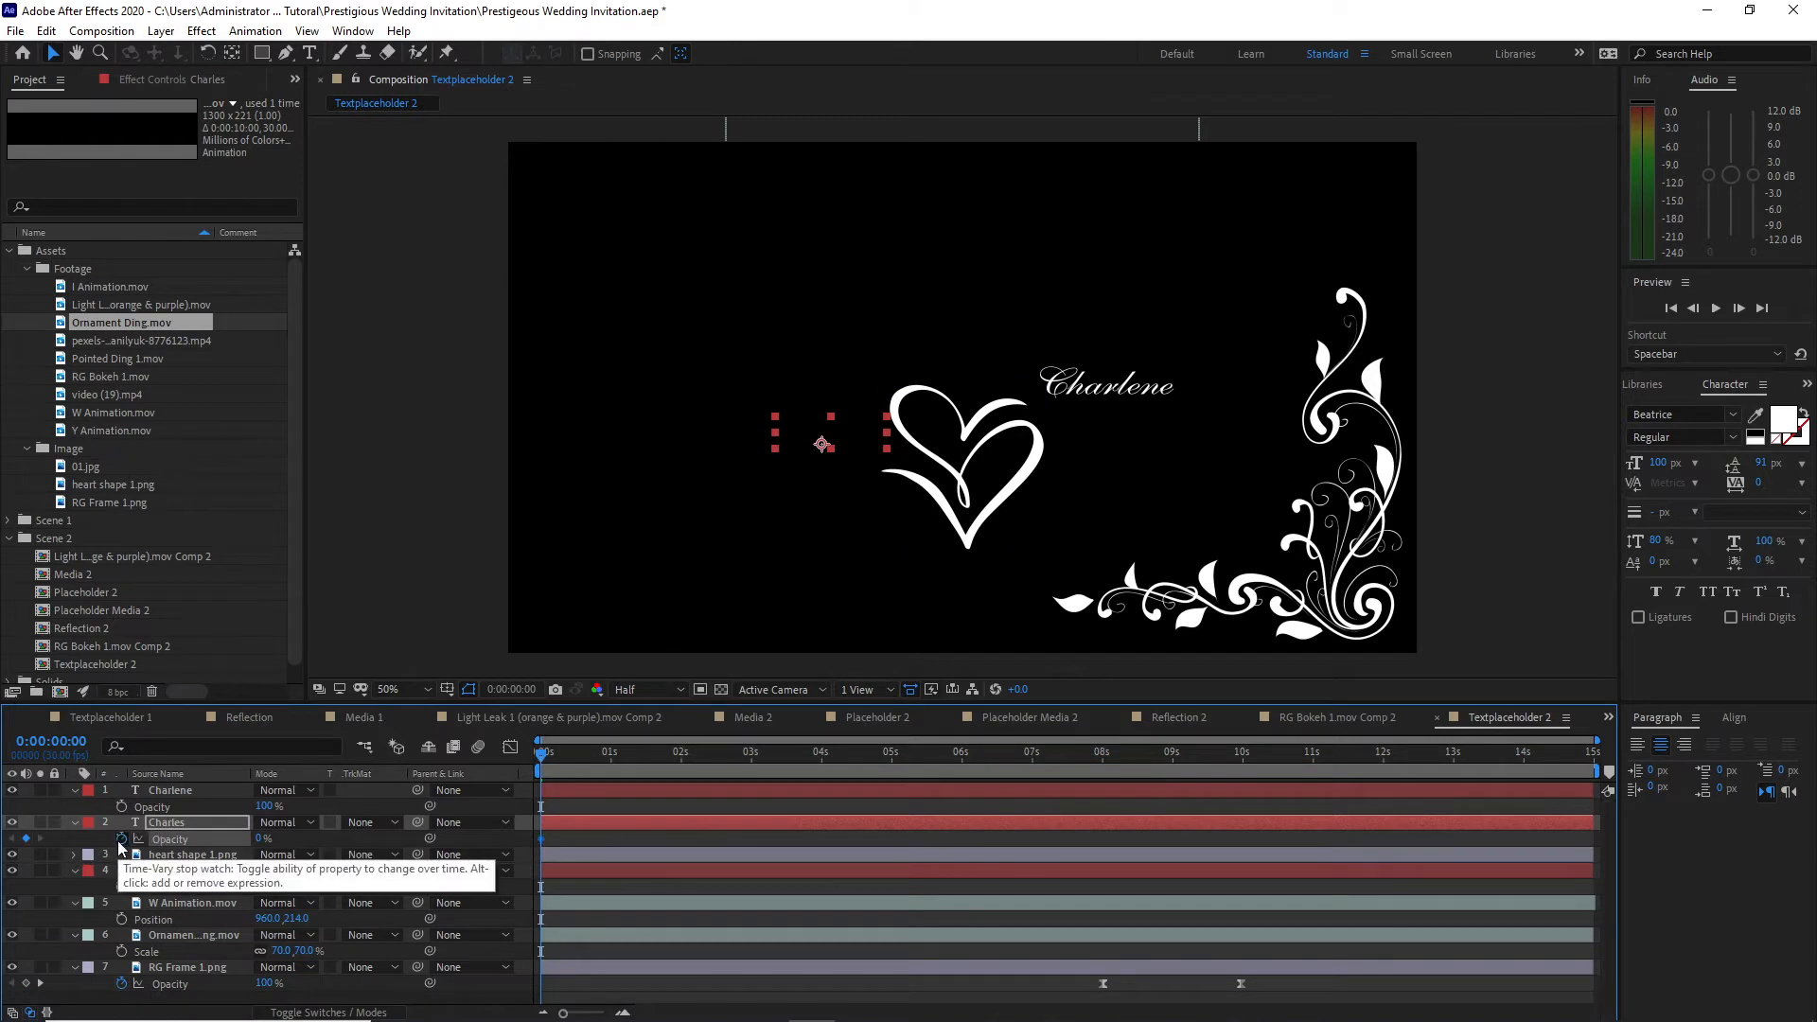
{"action": "left_click_drag", "start_coordinate": [547, 757], "coordinate": [754, 763]}
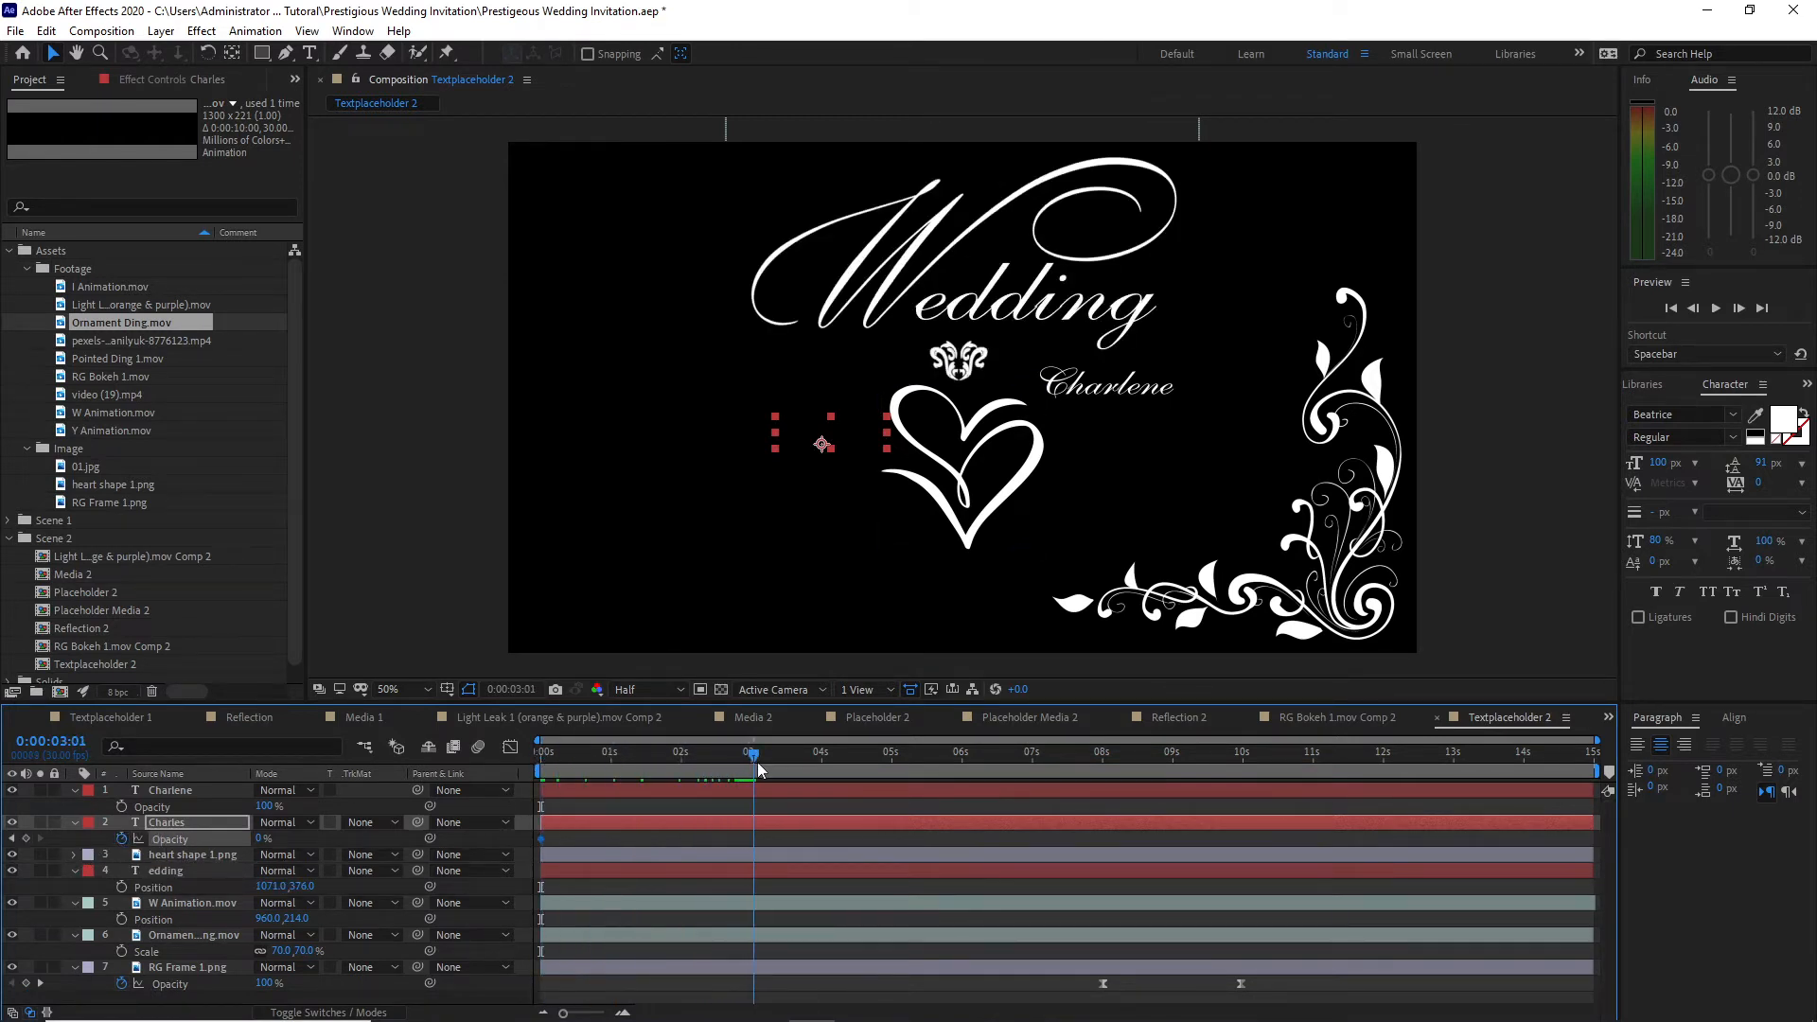
{"action": "left_click_drag", "start_coordinate": [257, 839], "coordinate": [322, 839]}
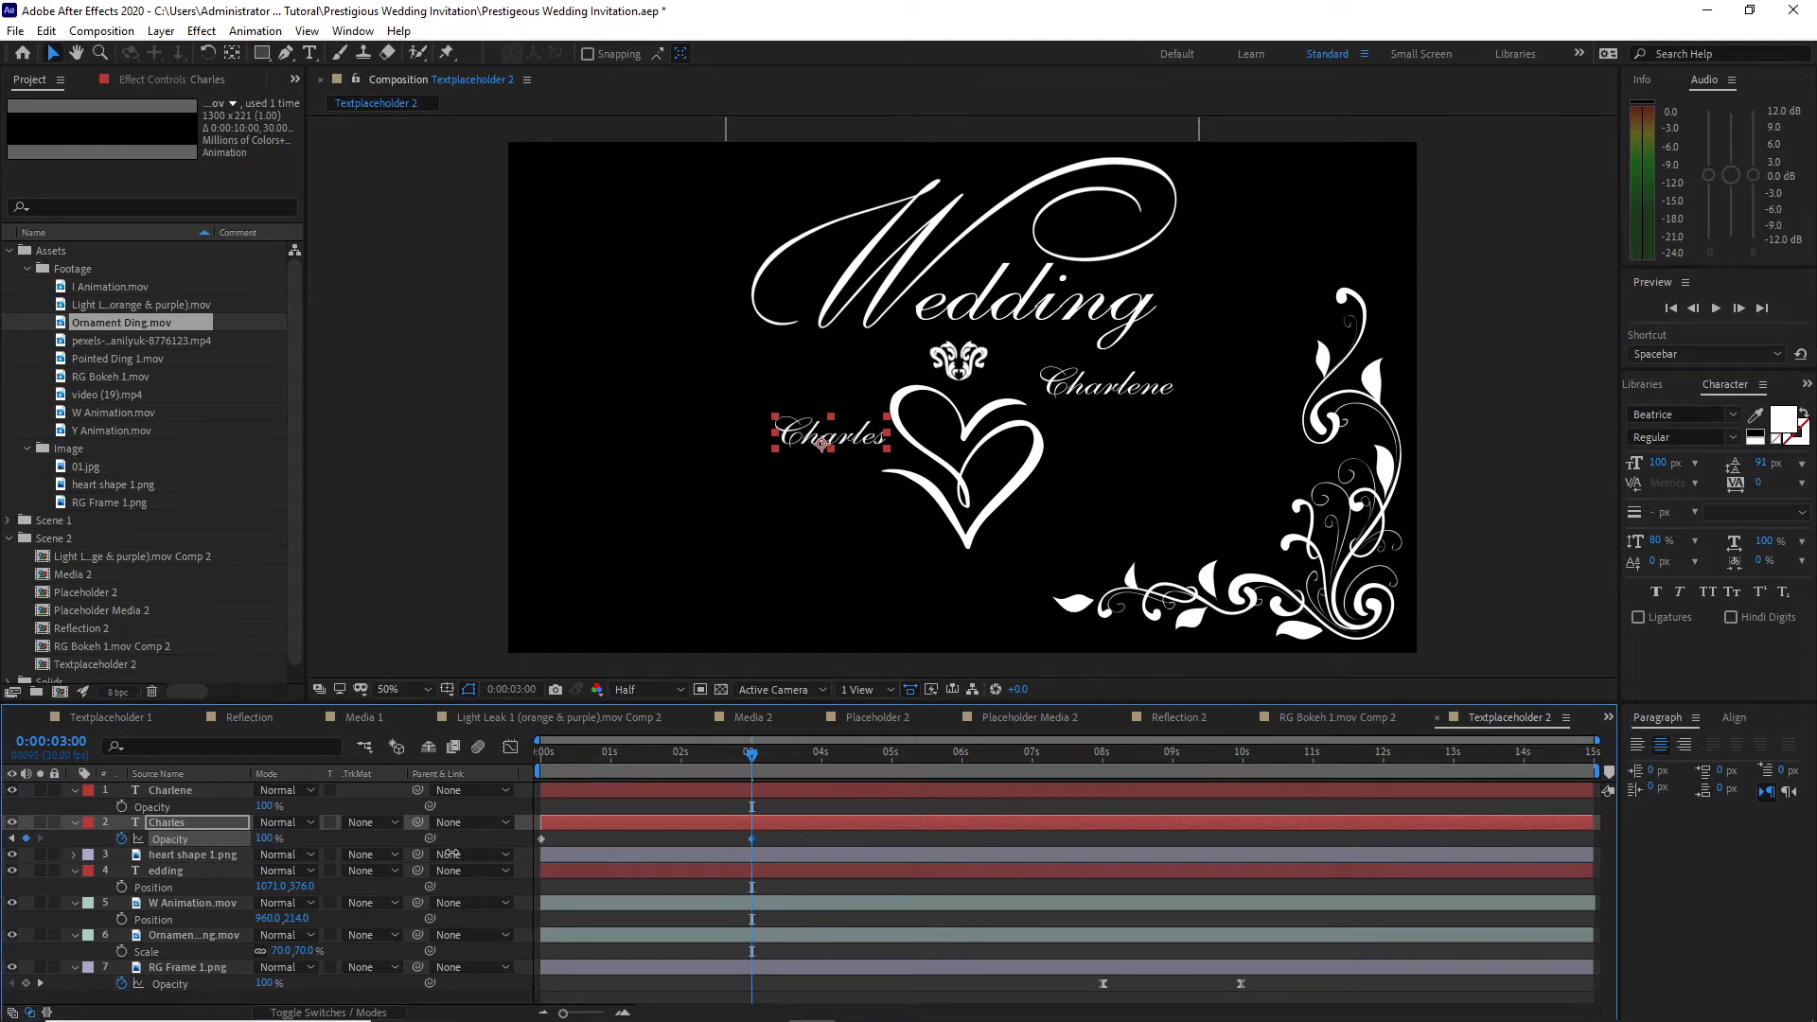
Step: Keyframe the bride's name layer's Opacity from 0% at 2 seconds to 100% at 4 seconds
{"action": "left_click", "coordinate": [216, 794]}
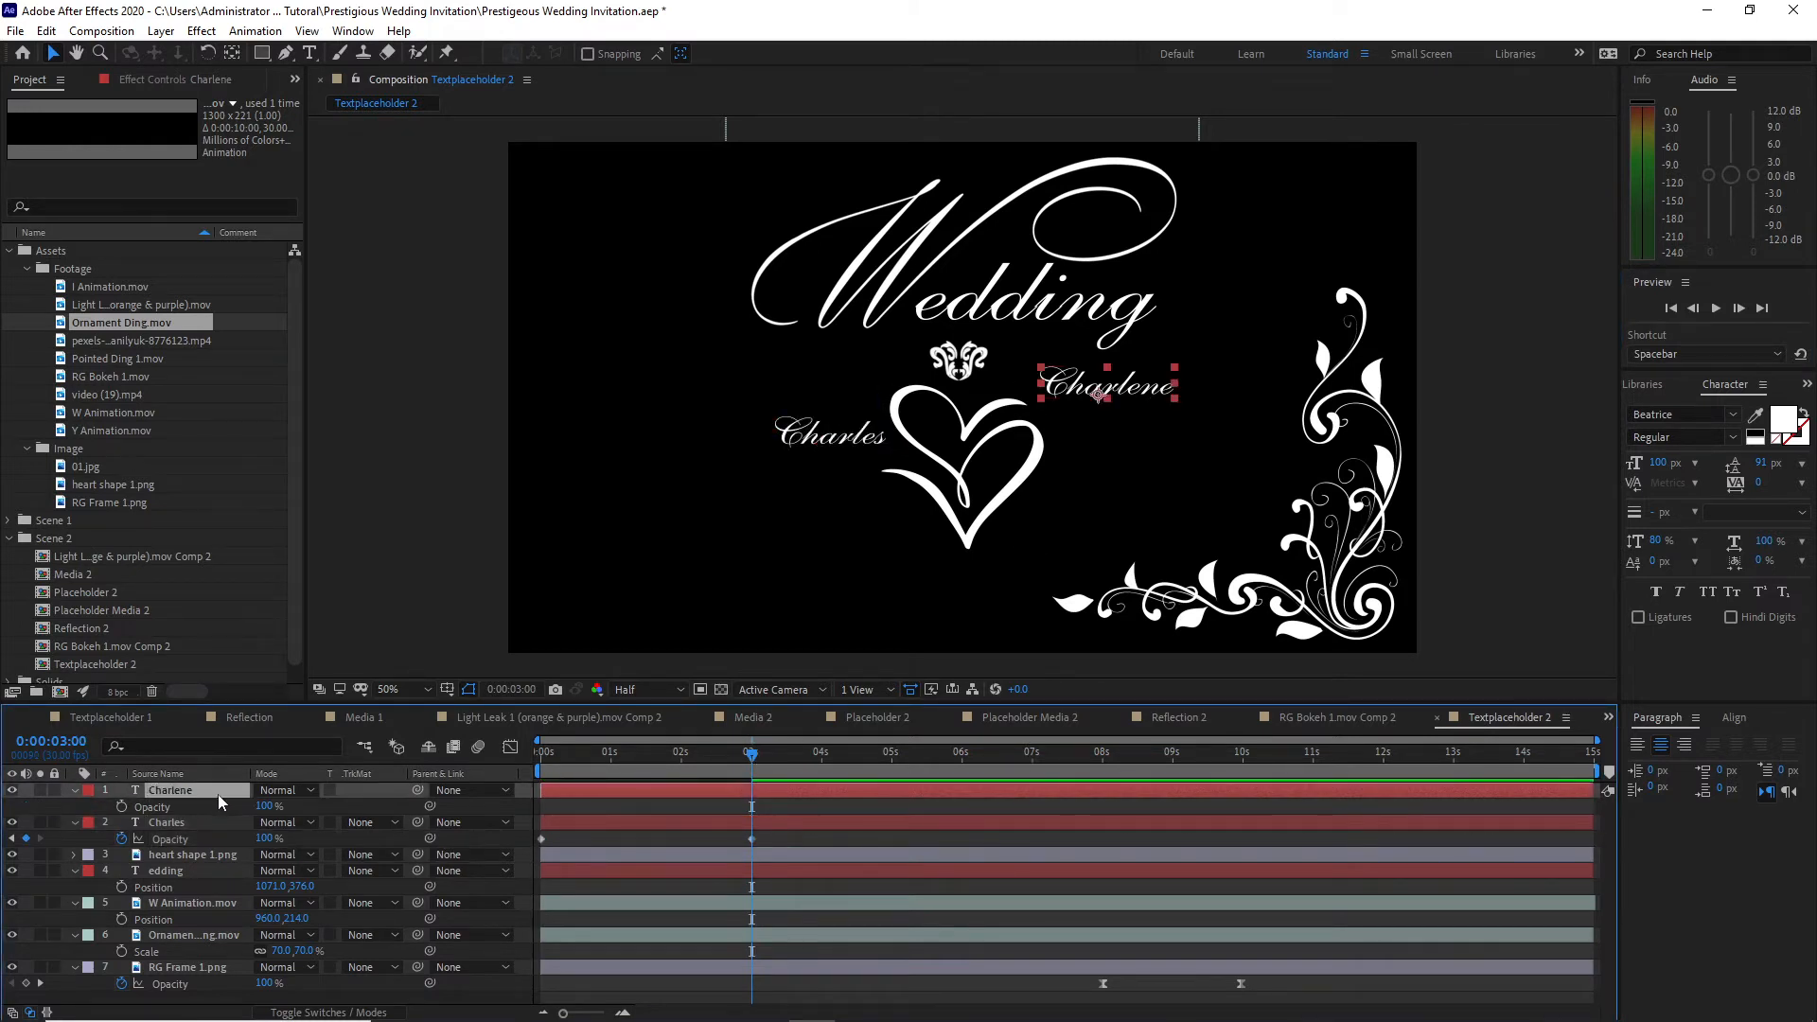
{"action": "left_click_drag", "start_coordinate": [743, 761], "coordinate": [683, 770]}
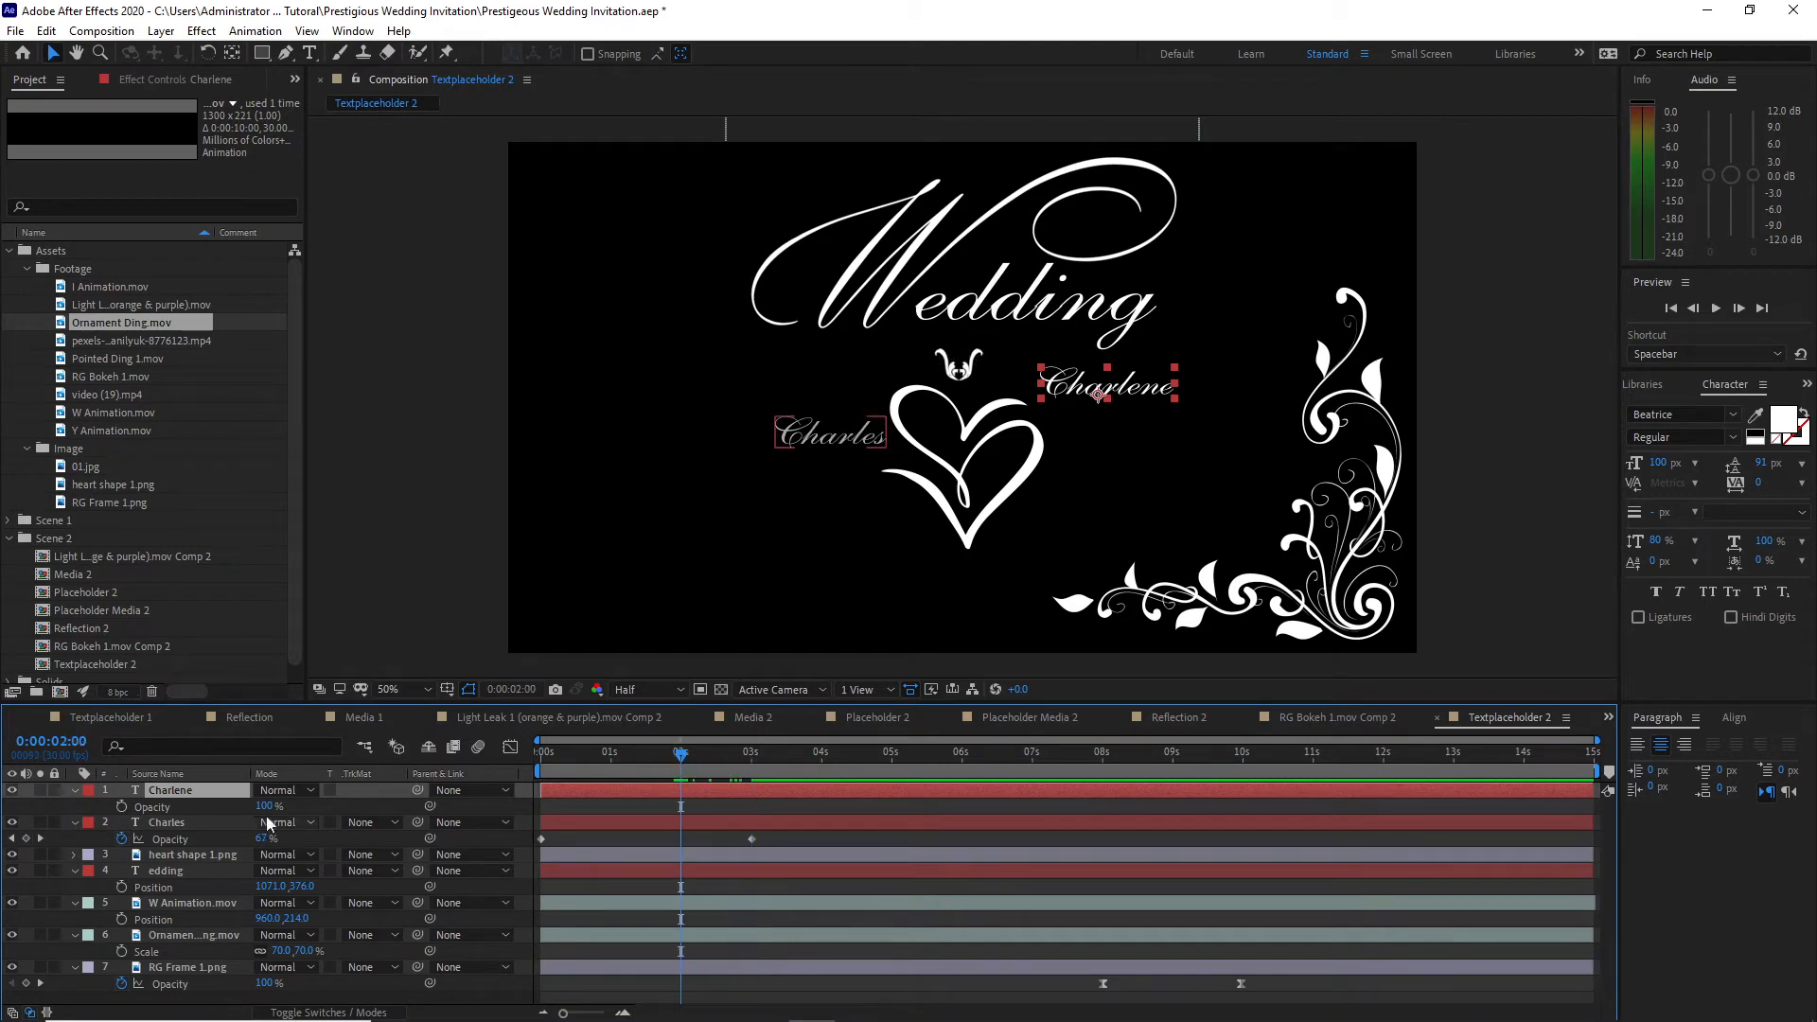
{"action": "left_click_drag", "start_coordinate": [266, 809], "coordinate": [163, 807]}
{"action": "left_click", "coordinate": [122, 806]}
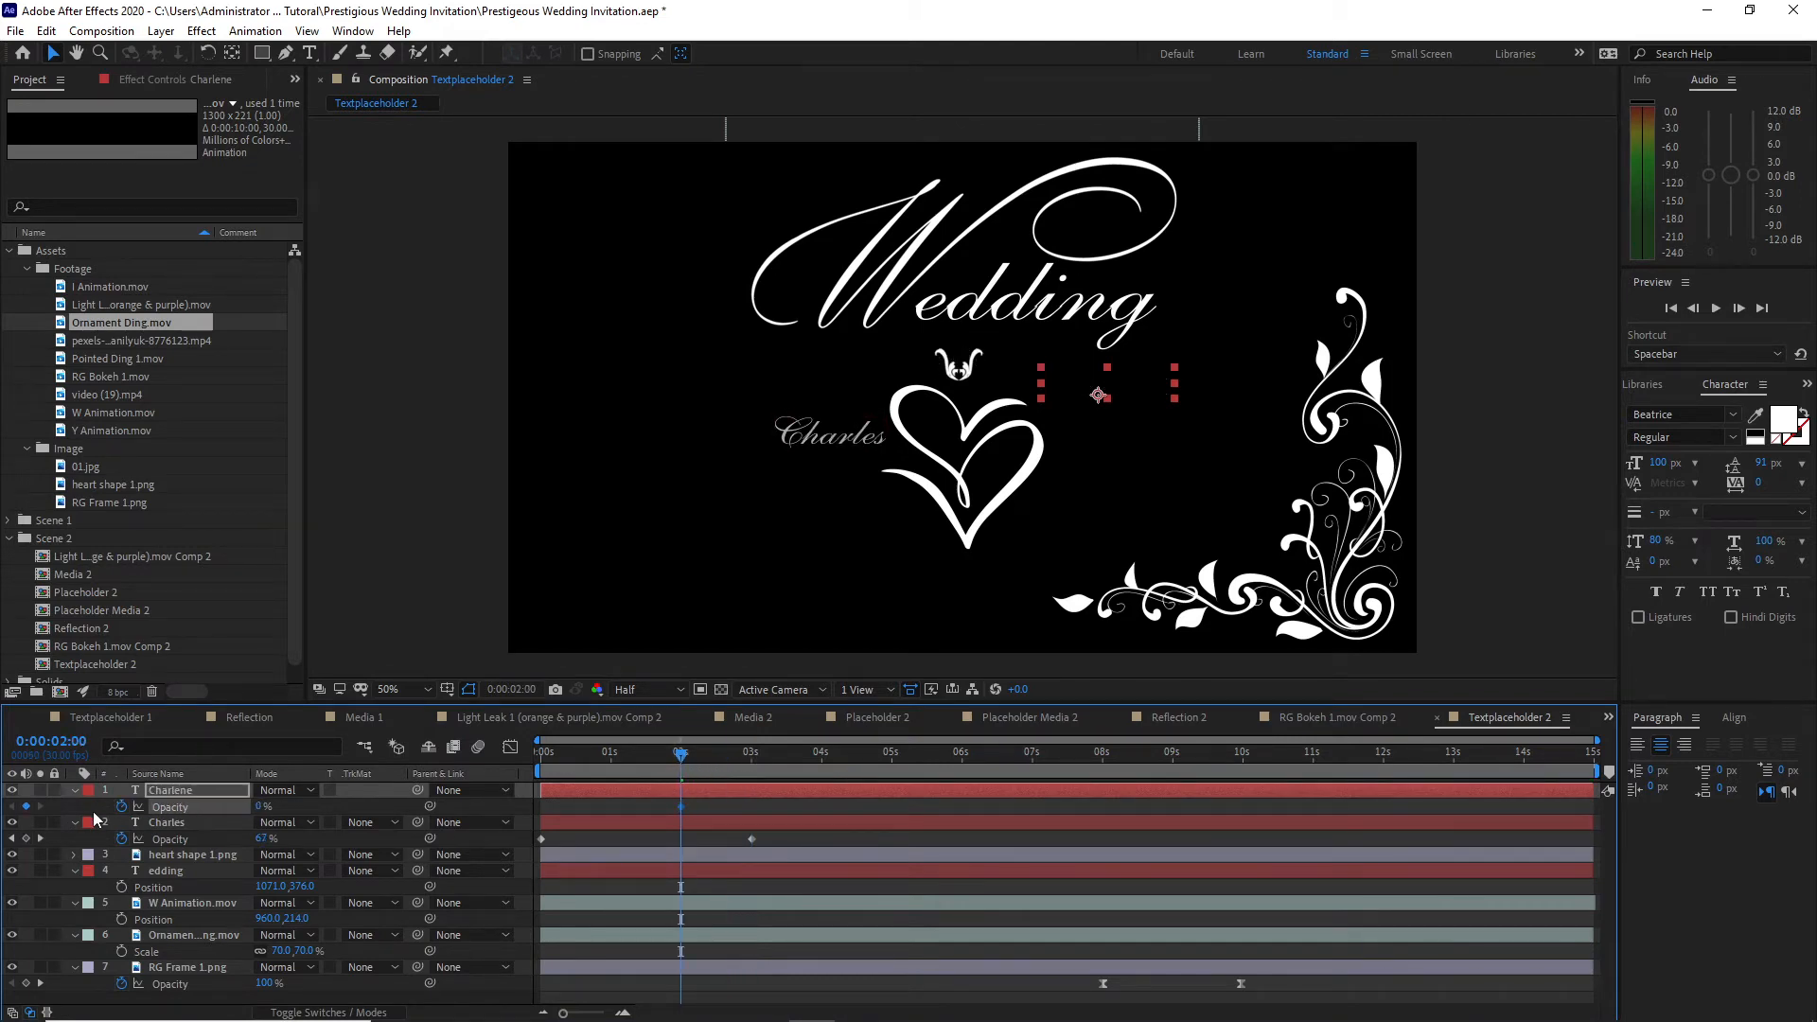
{"action": "left_click_drag", "start_coordinate": [684, 760], "coordinate": [823, 761]}
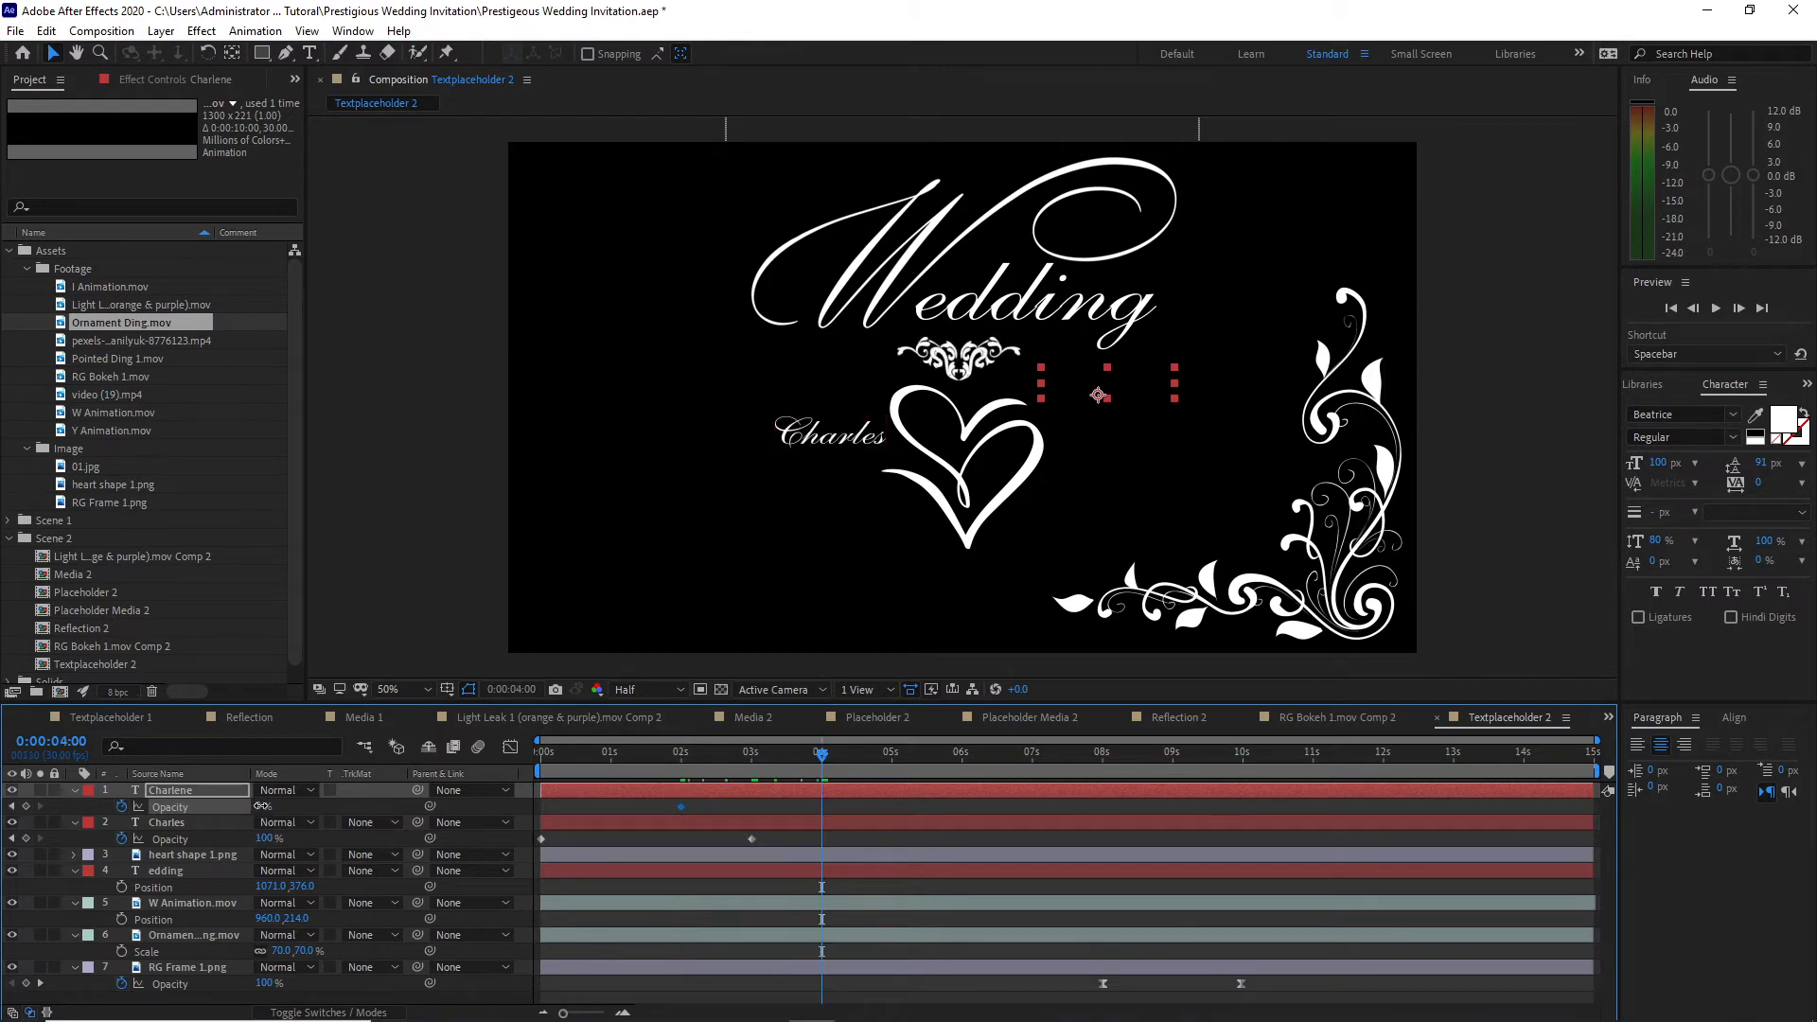
{"action": "left_click_drag", "start_coordinate": [261, 807], "coordinate": [426, 807]}
Step: Apply the Stroke effect to the heart shape 1.png layer and set its color to red
{"action": "left_click", "coordinate": [207, 857]}
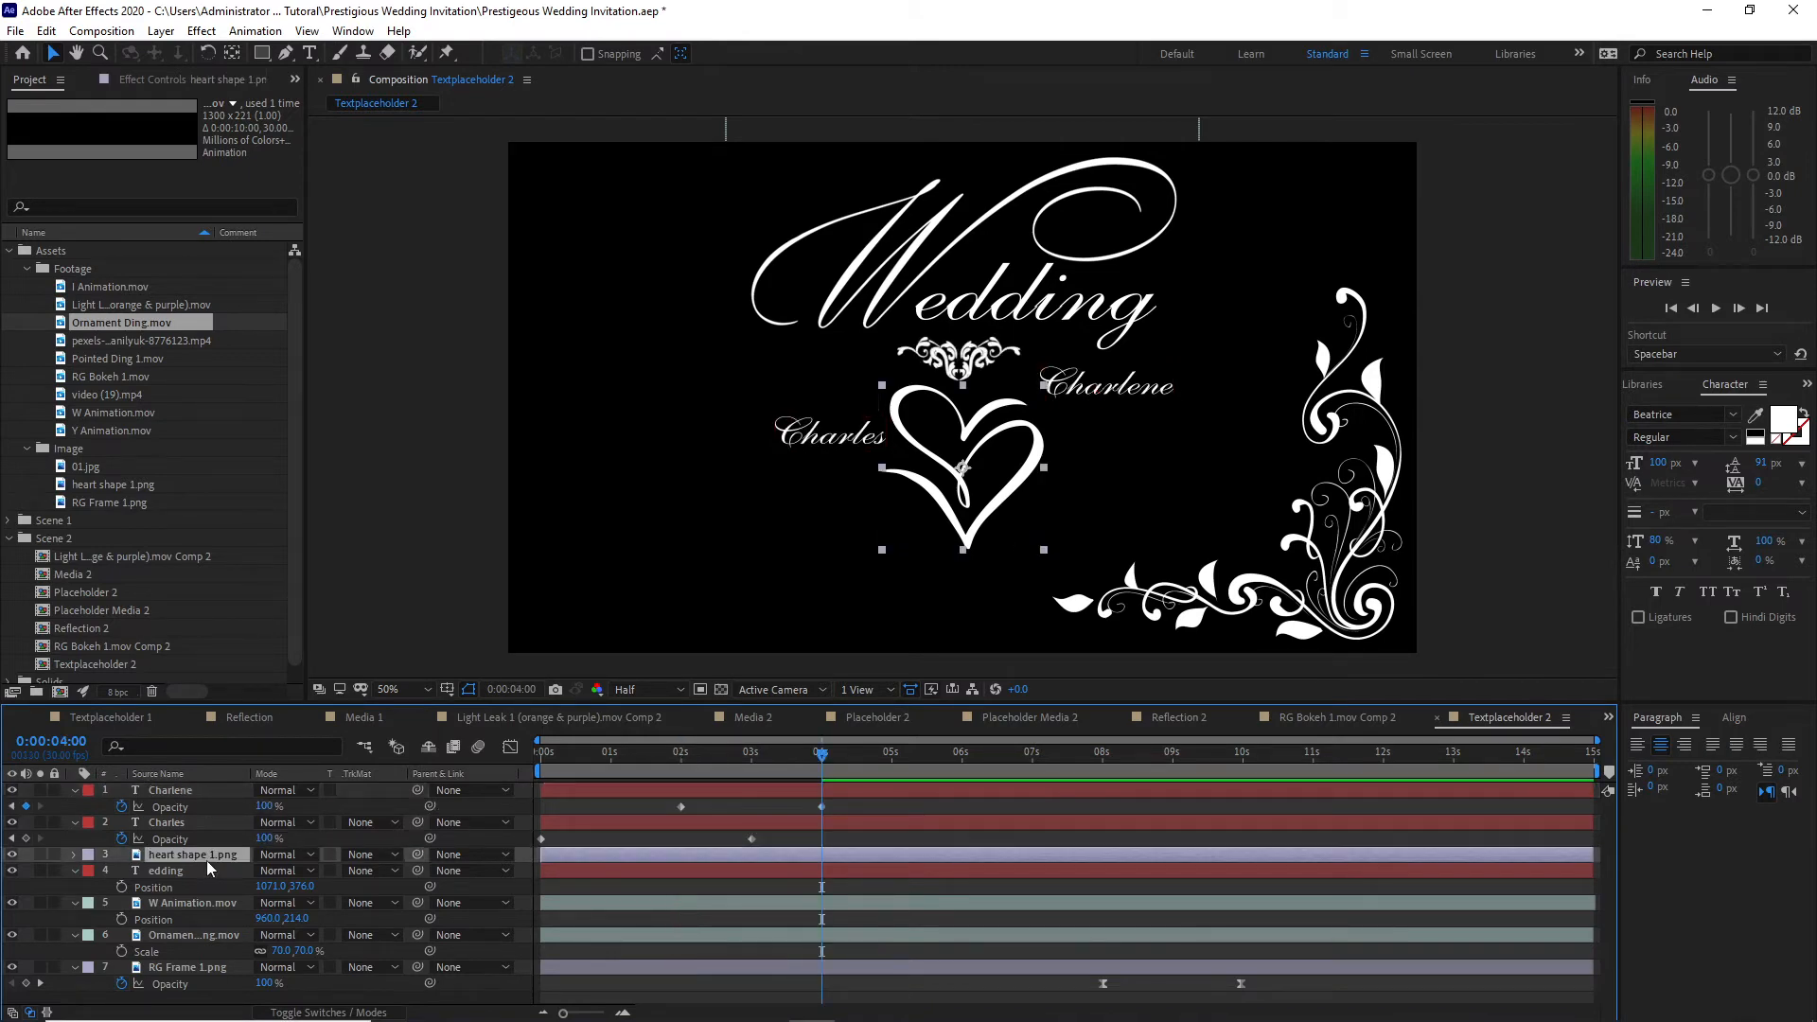
{"action": "left_click", "coordinate": [212, 823]}
{"action": "left_click", "coordinate": [214, 856]}
{"action": "left_click", "coordinate": [200, 31]}
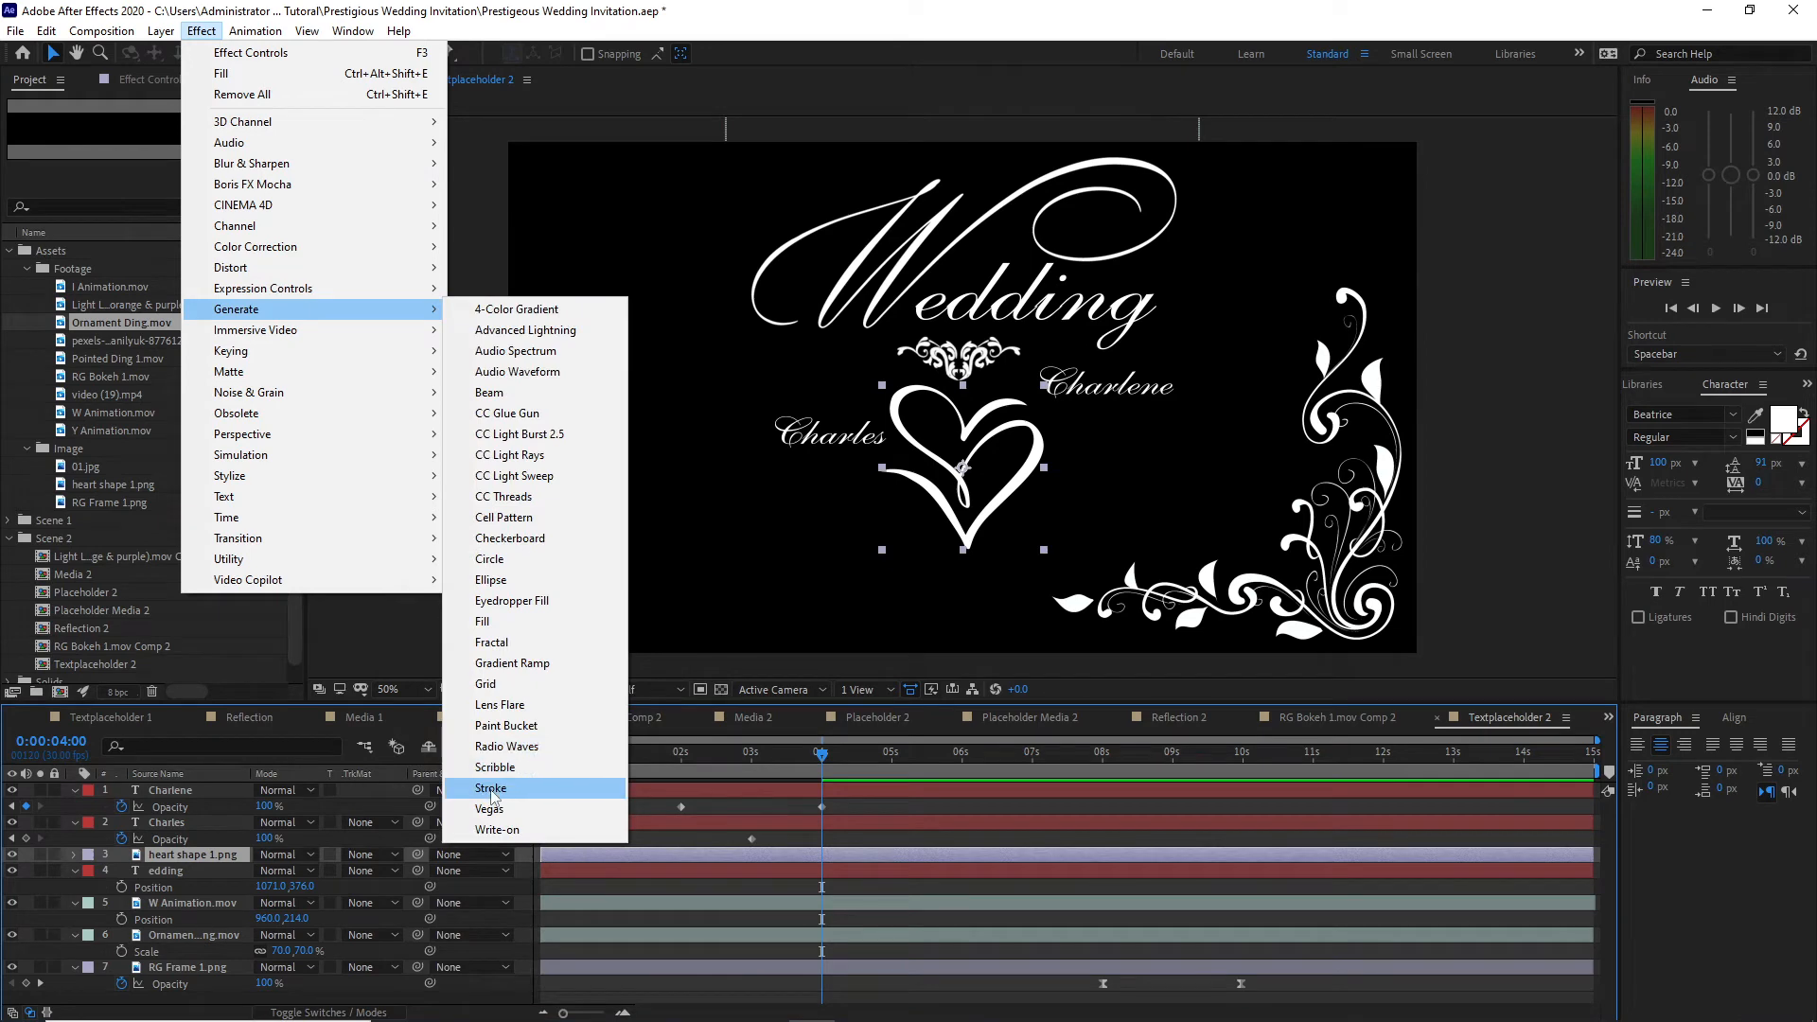
{"action": "left_click", "coordinate": [501, 763]}
{"action": "left_click", "coordinate": [178, 313]}
{"action": "left_click", "coordinate": [277, 302]}
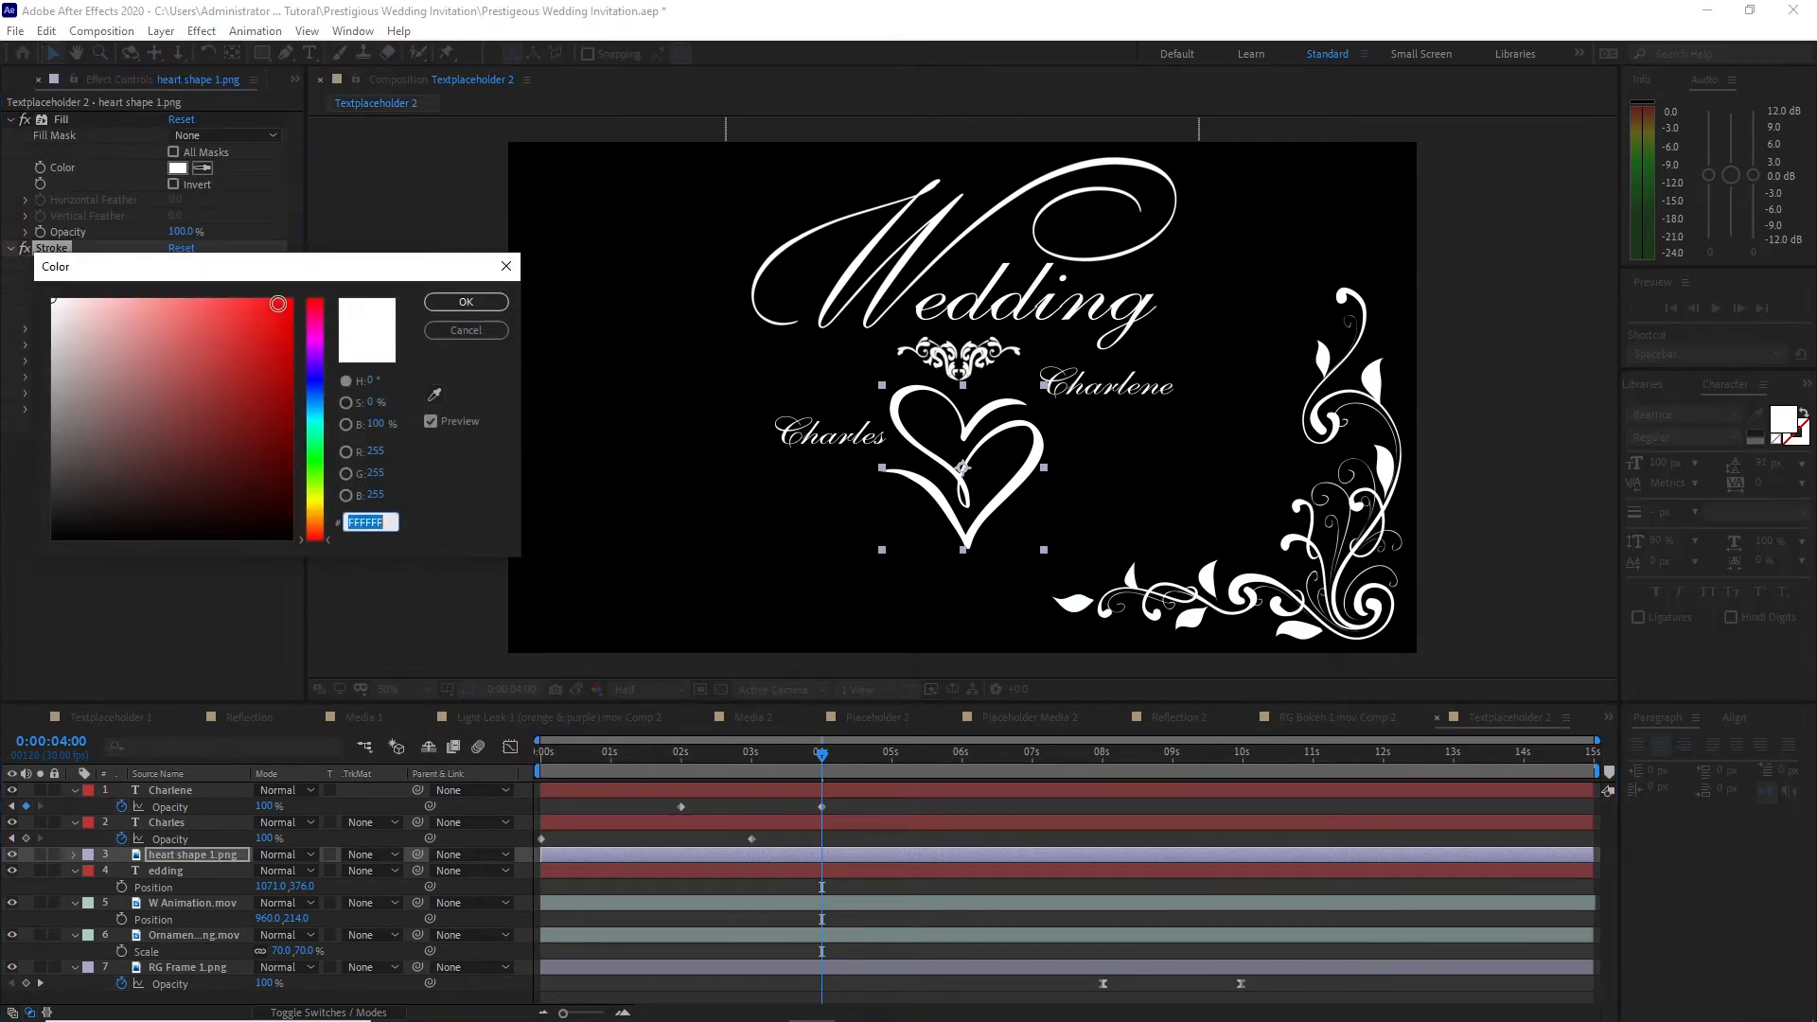
{"action": "left_click", "coordinate": [468, 301]}
Step: Trace the heart's lower-left stroke and outer right side with a Pen mask path, running from the left tip back to the centre
{"action": "left_click", "coordinate": [286, 53]}
{"action": "left_click", "coordinate": [869, 471]}
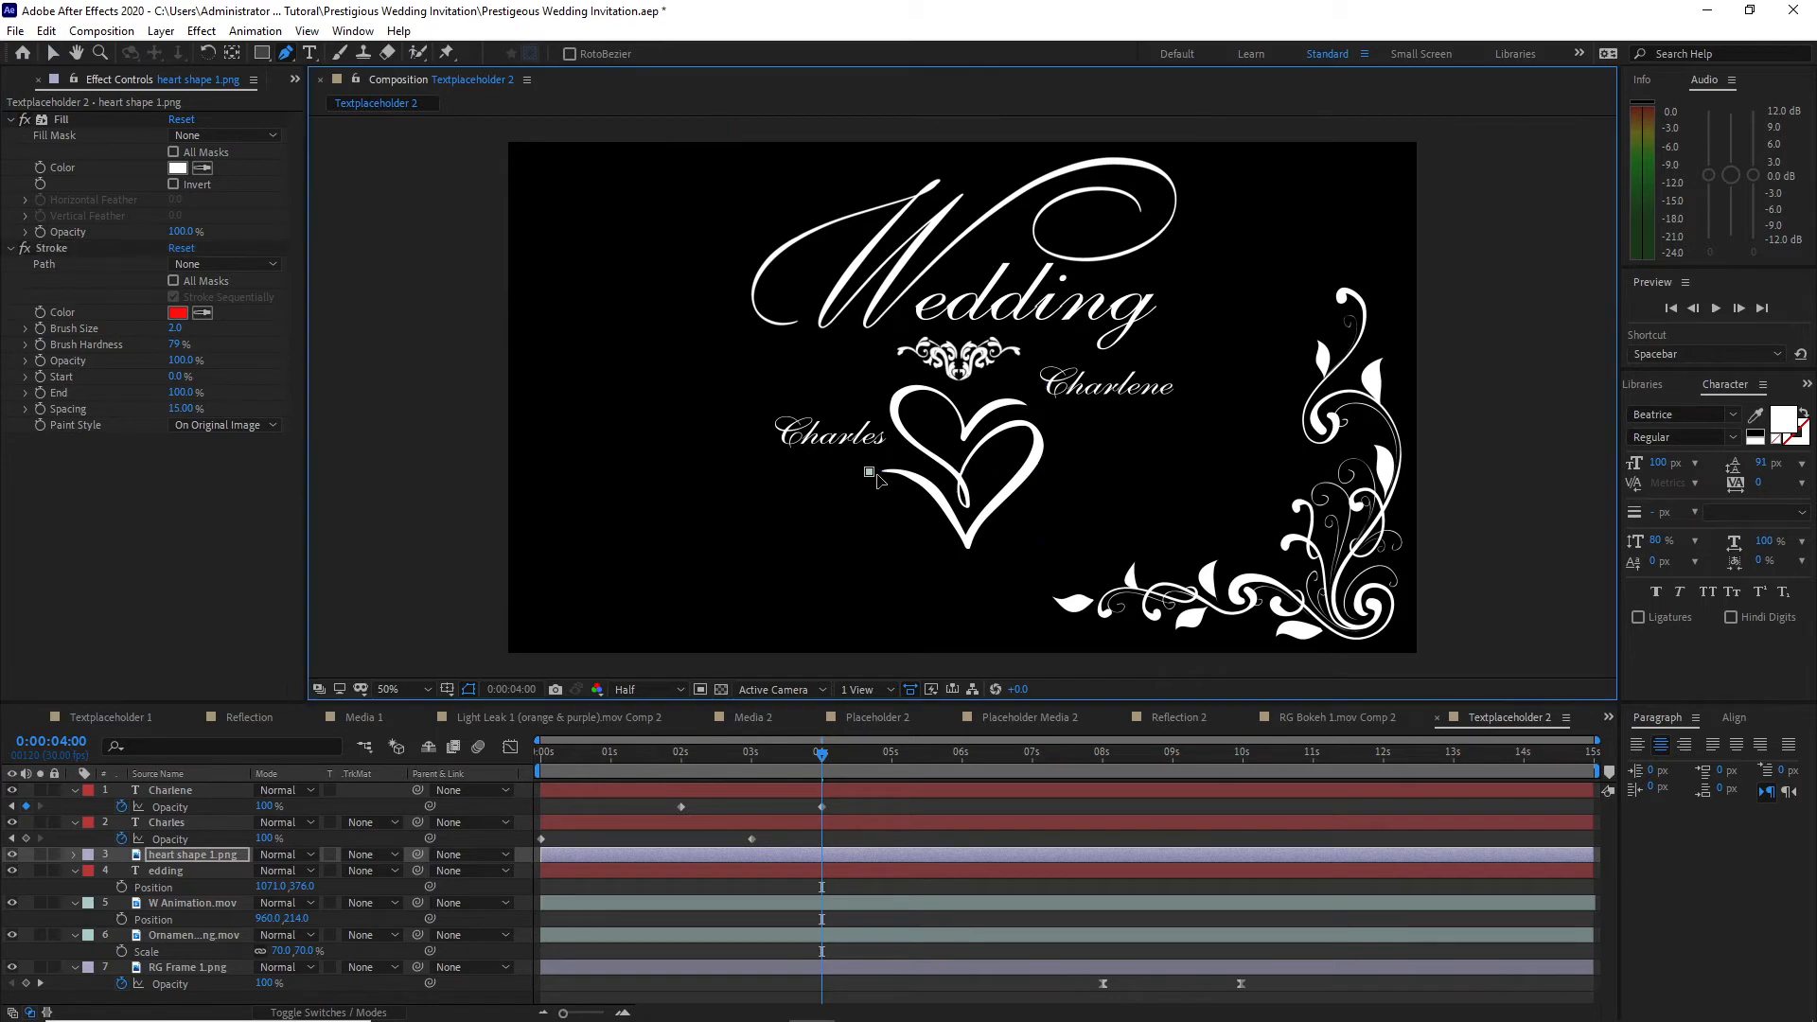
{"action": "left_click_drag", "start_coordinate": [918, 481], "coordinate": [930, 491]}
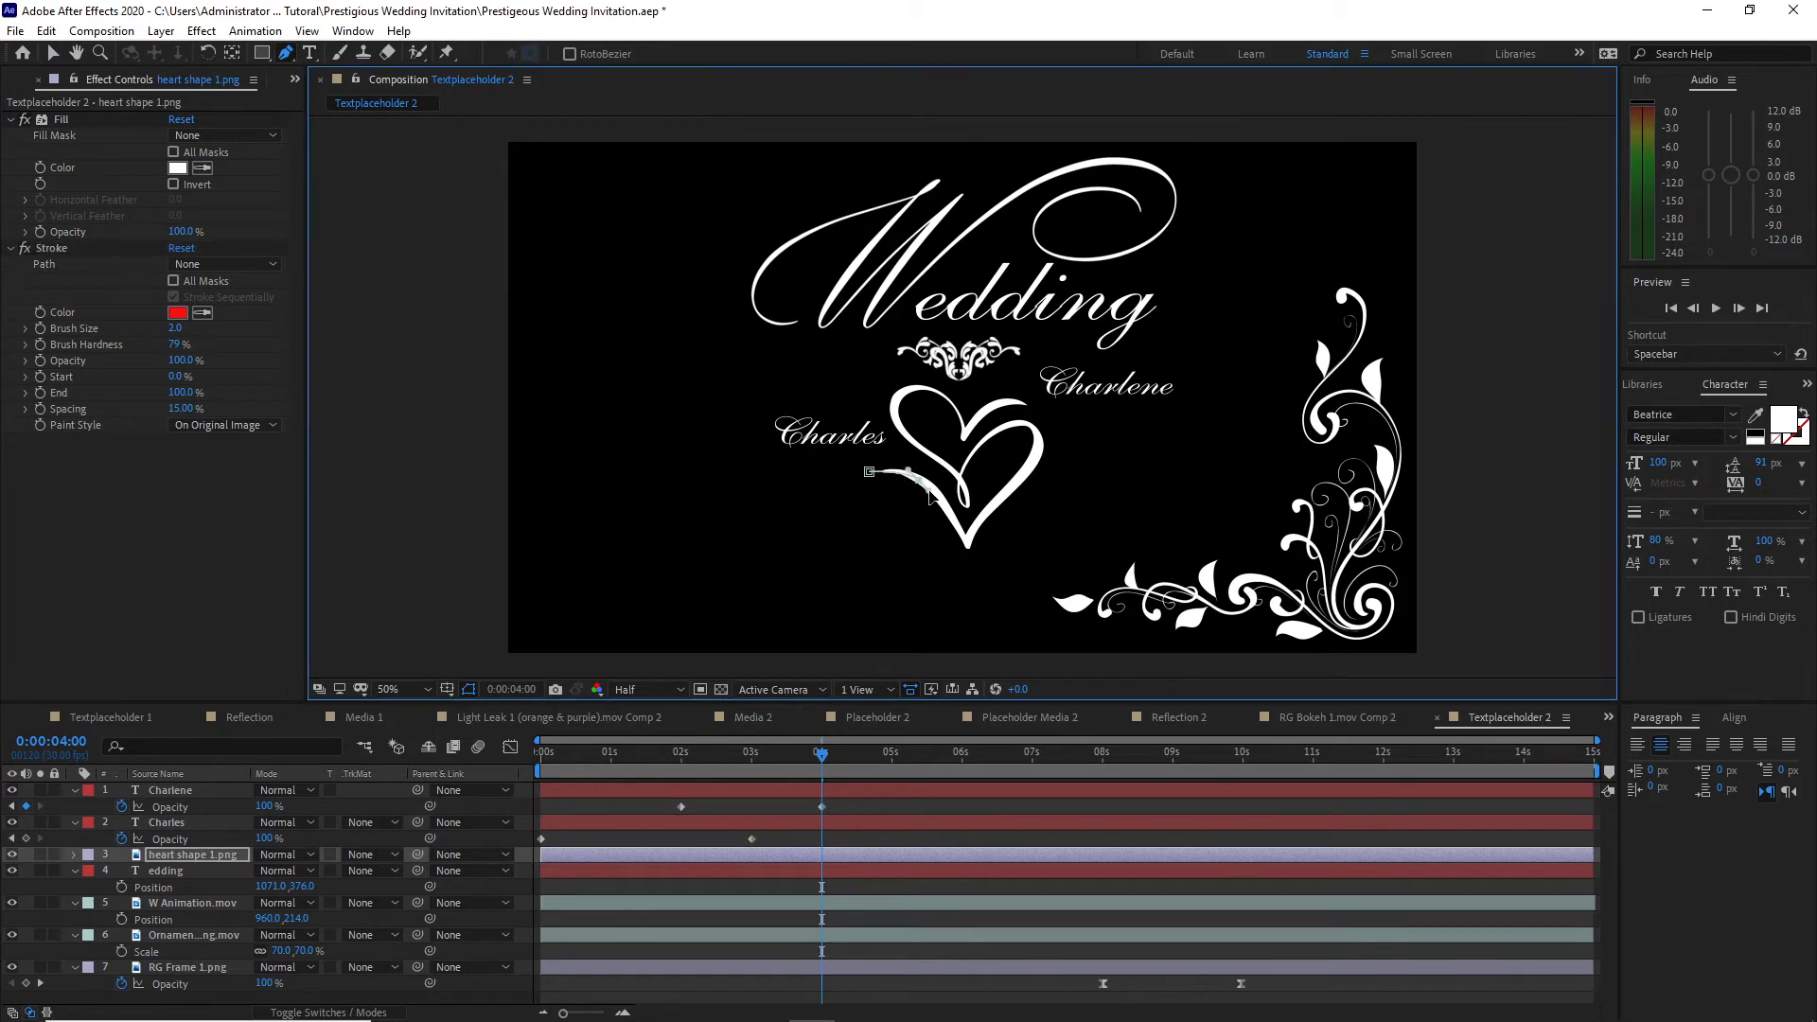
{"action": "left_click", "coordinate": [967, 548]}
{"action": "left_click_drag", "start_coordinate": [1001, 495], "coordinate": [1014, 501]}
{"action": "left_click", "coordinate": [1041, 452]}
{"action": "double_click", "coordinate": [961, 467]}
Step: Undo the last two path edits and redraw the first mask's closing curve down to the heart's centre
{"action": "left_click", "coordinate": [47, 31]}
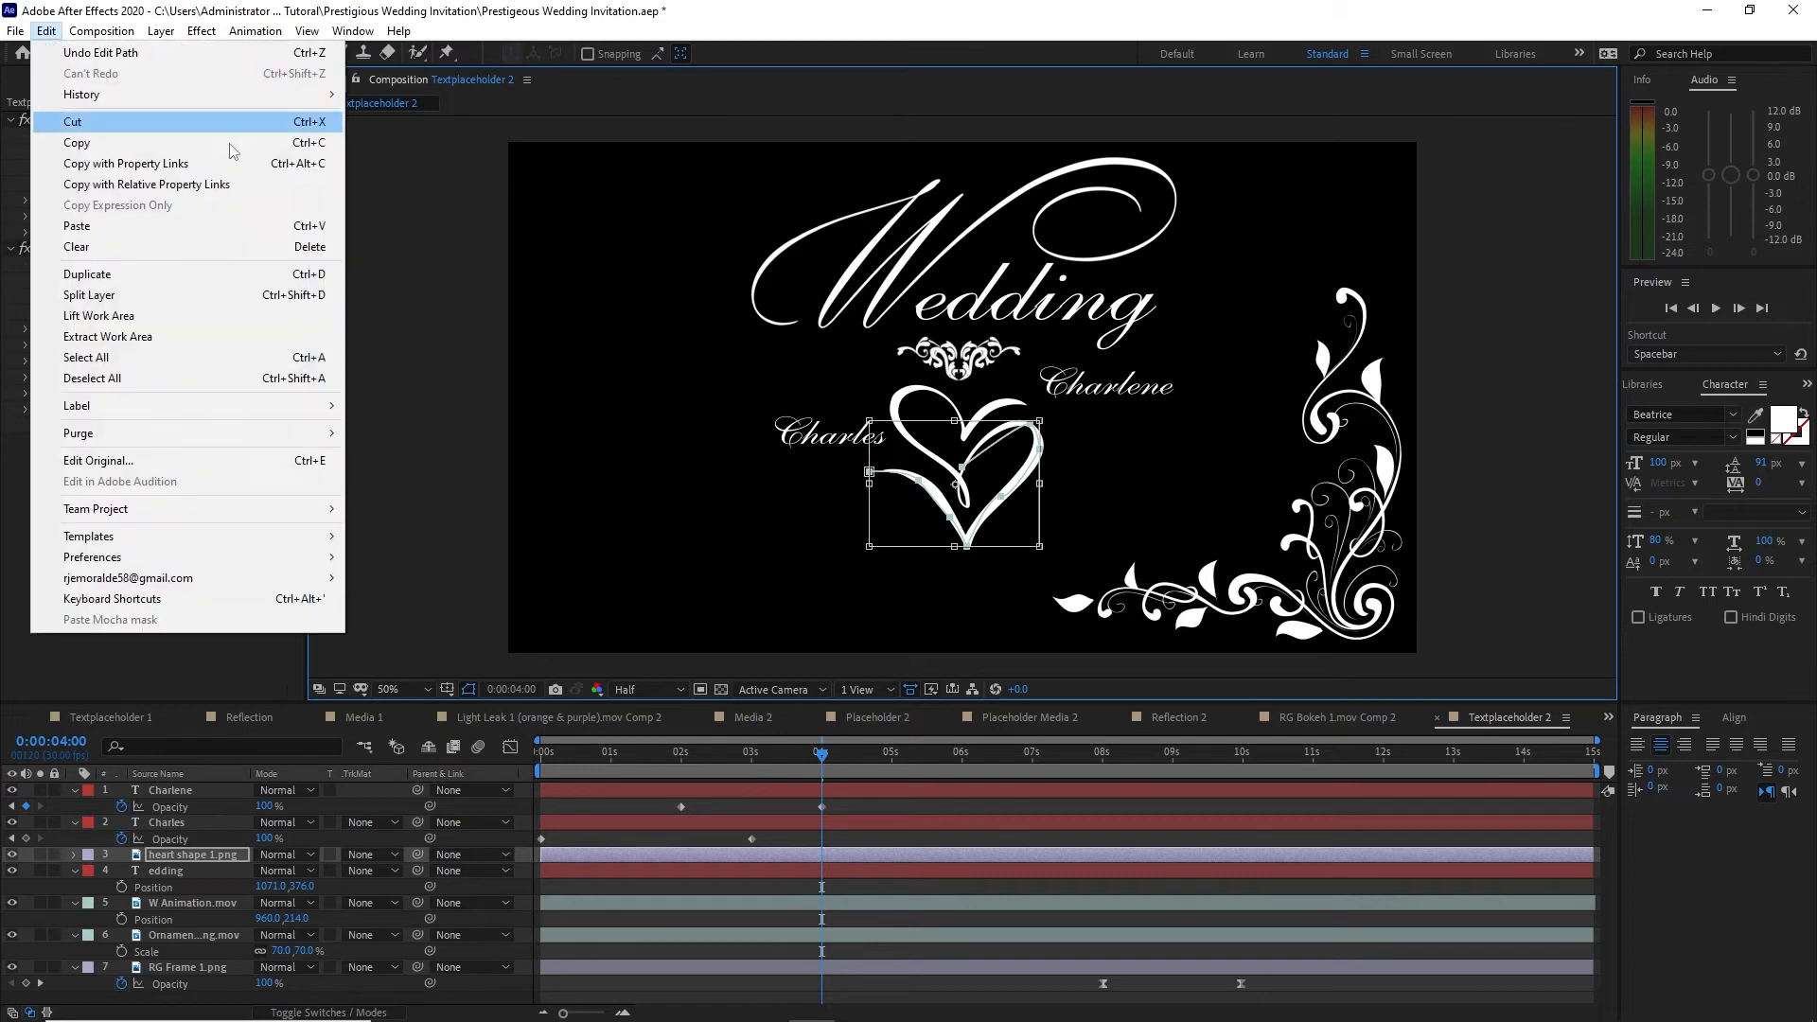
{"action": "left_click", "coordinate": [97, 54]}
{"action": "left_click", "coordinate": [47, 31]}
{"action": "left_click", "coordinate": [98, 54]}
{"action": "key", "text": "g"}
{"action": "left_click_drag", "start_coordinate": [966, 470], "coordinate": [954, 496]}
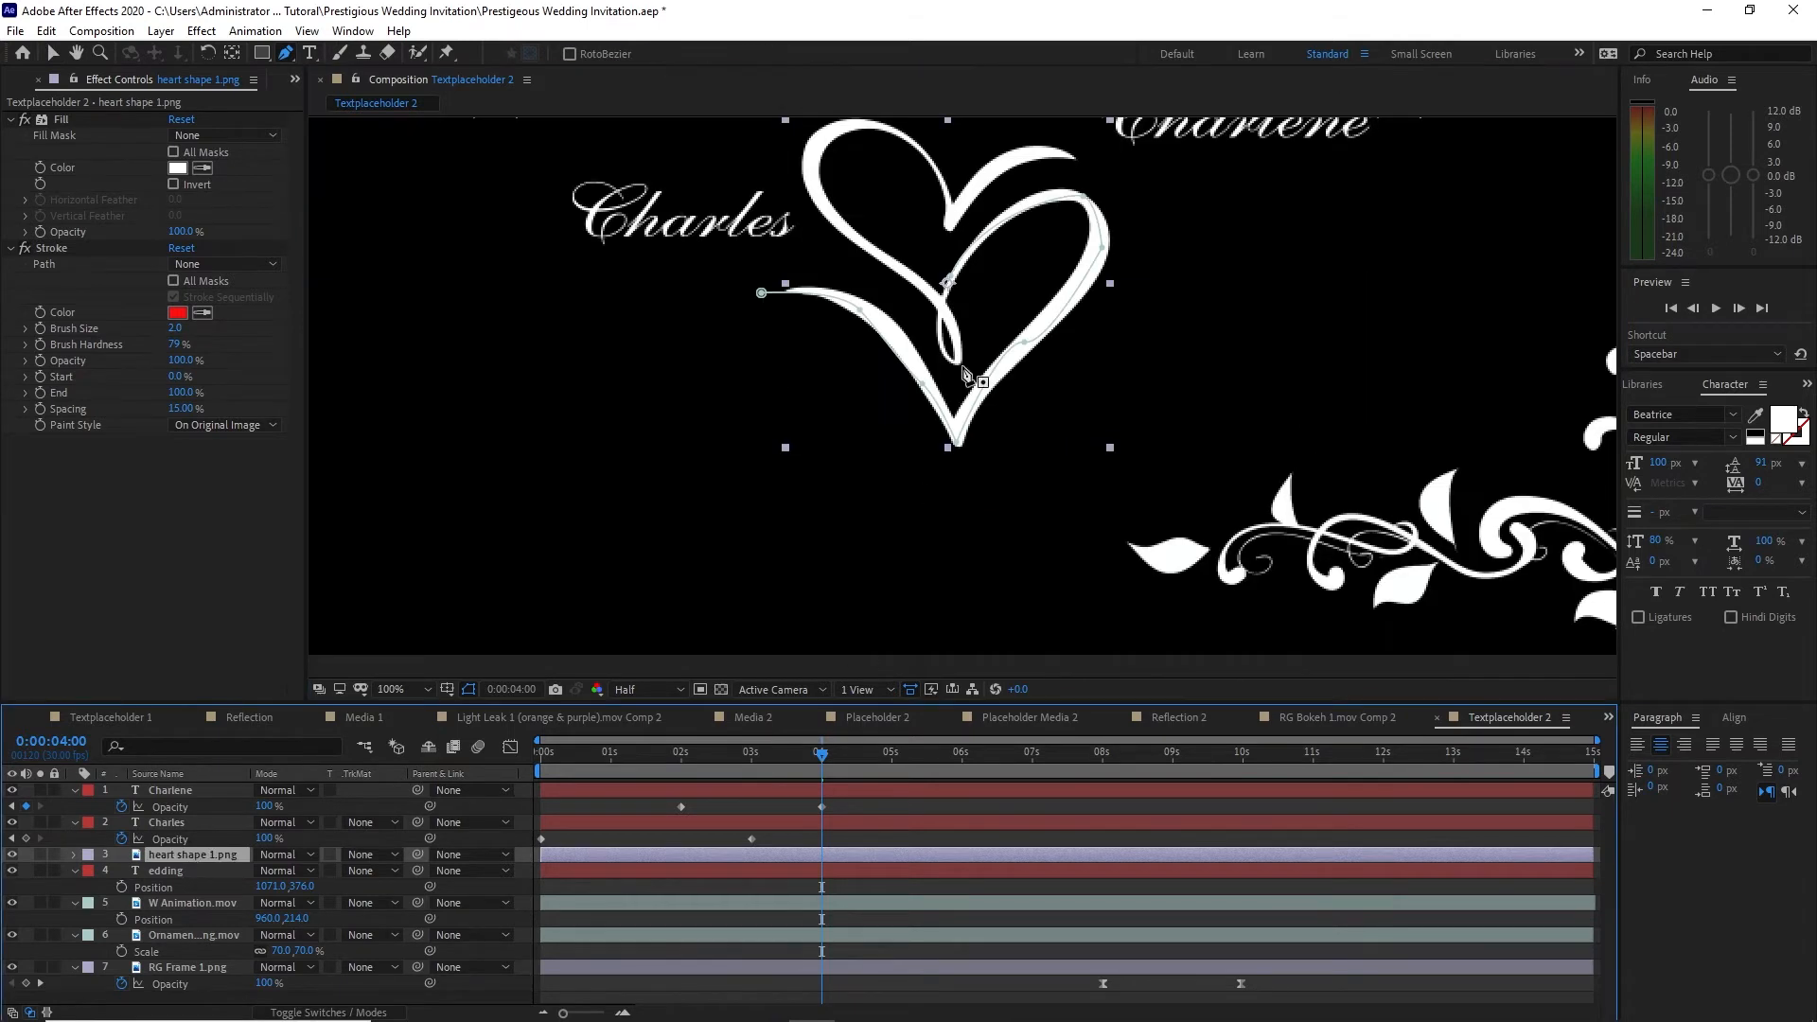
Step: Start a second mask path around the heart's small inner loop and up the left lobe, undoing the last point
{"action": "left_click", "coordinate": [939, 324]}
{"action": "left_click_drag", "start_coordinate": [958, 360], "coordinate": [981, 363]}
{"action": "left_click", "coordinate": [947, 309]}
{"action": "left_click", "coordinate": [916, 282]}
{"action": "left_click", "coordinate": [878, 253]}
{"action": "left_click", "coordinate": [836, 222]}
{"action": "left_click", "coordinate": [812, 179]}
{"action": "left_click", "coordinate": [820, 140]}
{"action": "key", "text": "ctrl+z"}
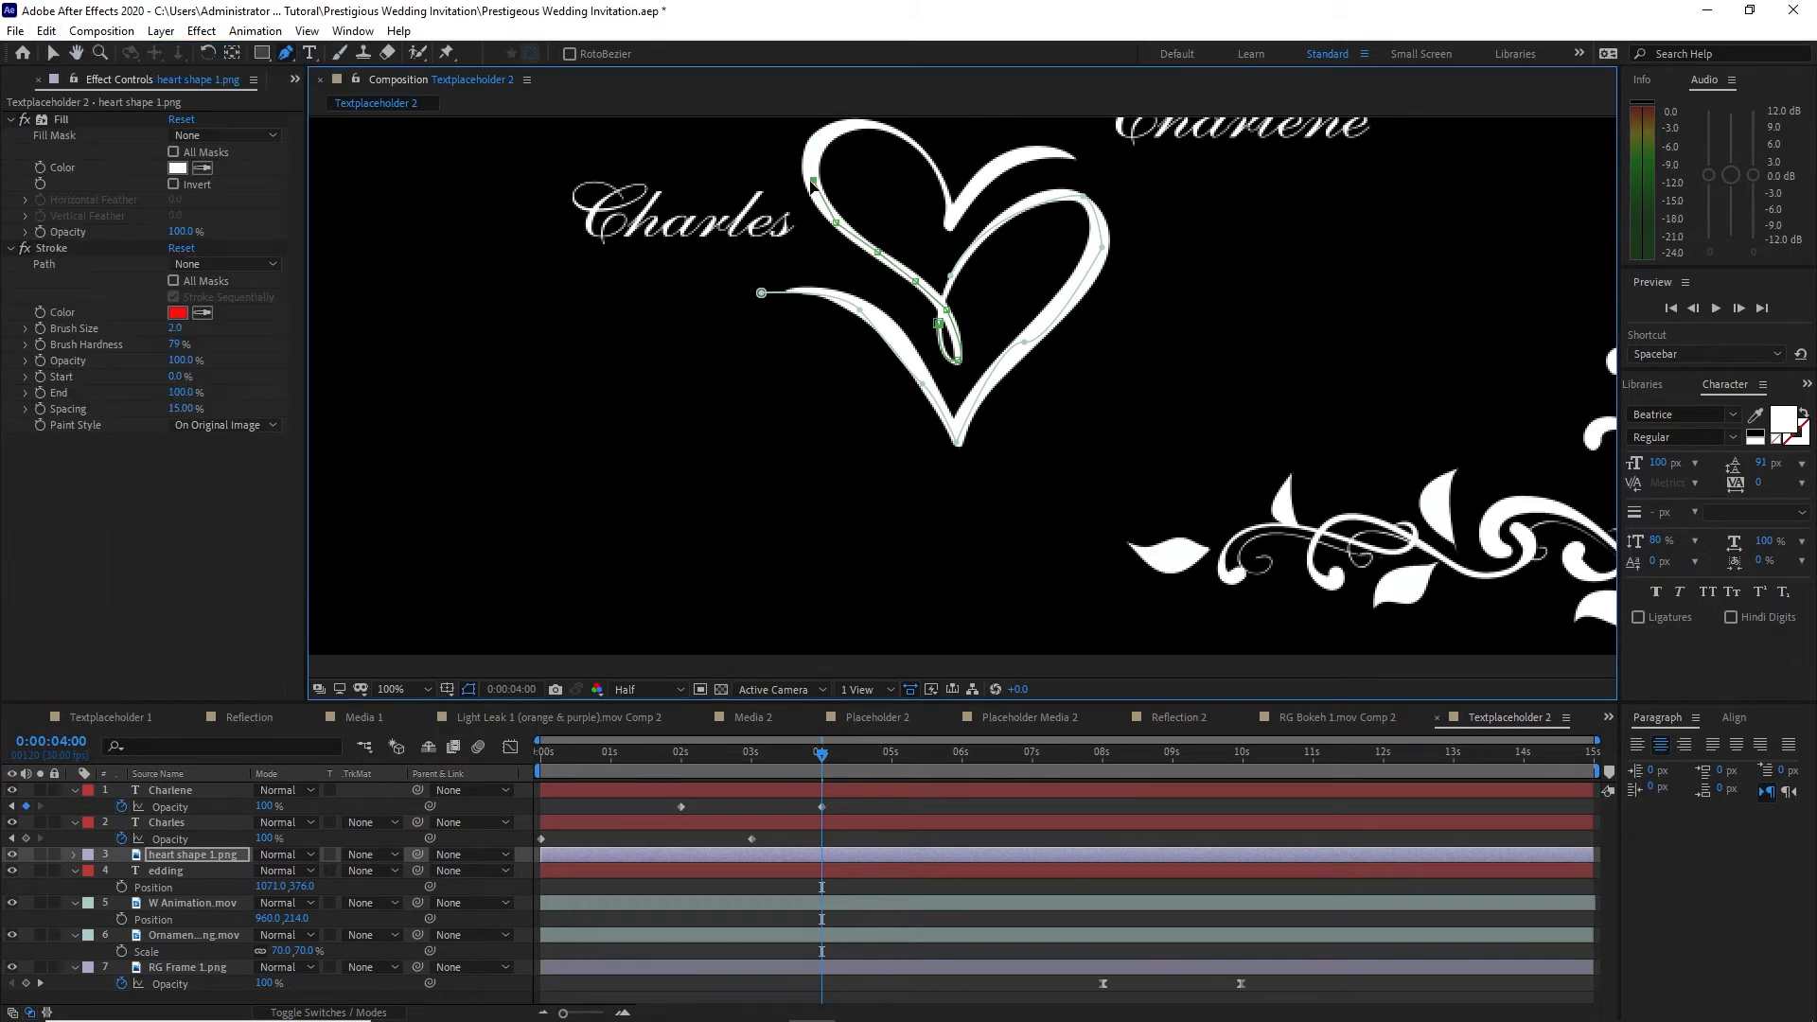
Step: Continue the second mask path over the left lobe, down to the notch and out to the upper-right tip
{"action": "left_click_drag", "start_coordinate": [830, 131], "coordinate": [859, 119]}
{"action": "left_click_drag", "start_coordinate": [916, 177], "coordinate": [963, 209]}
{"action": "left_click_drag", "start_coordinate": [952, 251], "coordinate": [961, 301]}
{"action": "left_click_drag", "start_coordinate": [1087, 197], "coordinate": [1109, 208]}
{"action": "left_click_drag", "start_coordinate": [961, 301], "coordinate": [952, 257]}
{"action": "left_click_drag", "start_coordinate": [1065, 185], "coordinate": [1005, 142]}
Step: Adjust the first mask path's points and handles to follow the heart's left stroke, right curve and bottom tip
{"action": "key", "text": "v"}
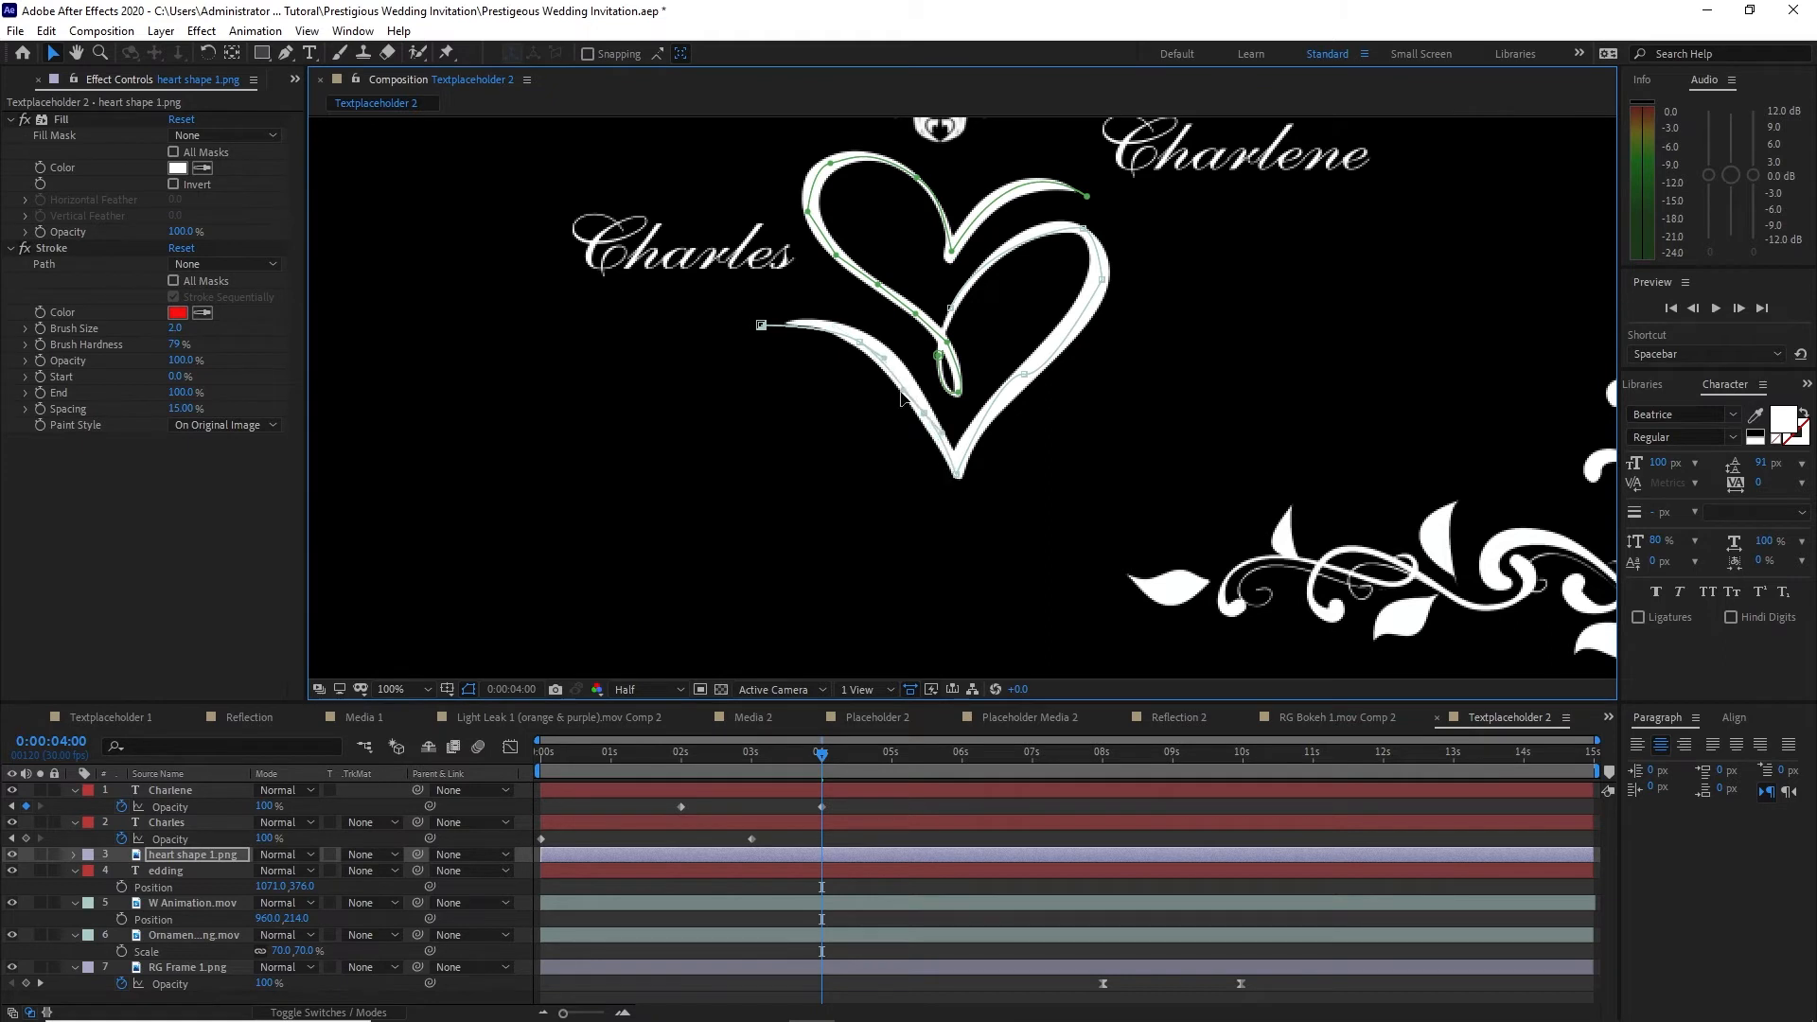
{"action": "left_click", "coordinate": [860, 341]}
{"action": "left_click", "coordinate": [1083, 228]}
{"action": "left_click_drag", "start_coordinate": [980, 247], "coordinate": [976, 251]}
{"action": "left_click", "coordinate": [1024, 374]}
{"action": "left_click_drag", "start_coordinate": [997, 377], "coordinate": [1050, 370]}
{"action": "left_click_drag", "start_coordinate": [958, 474], "coordinate": [957, 464]}
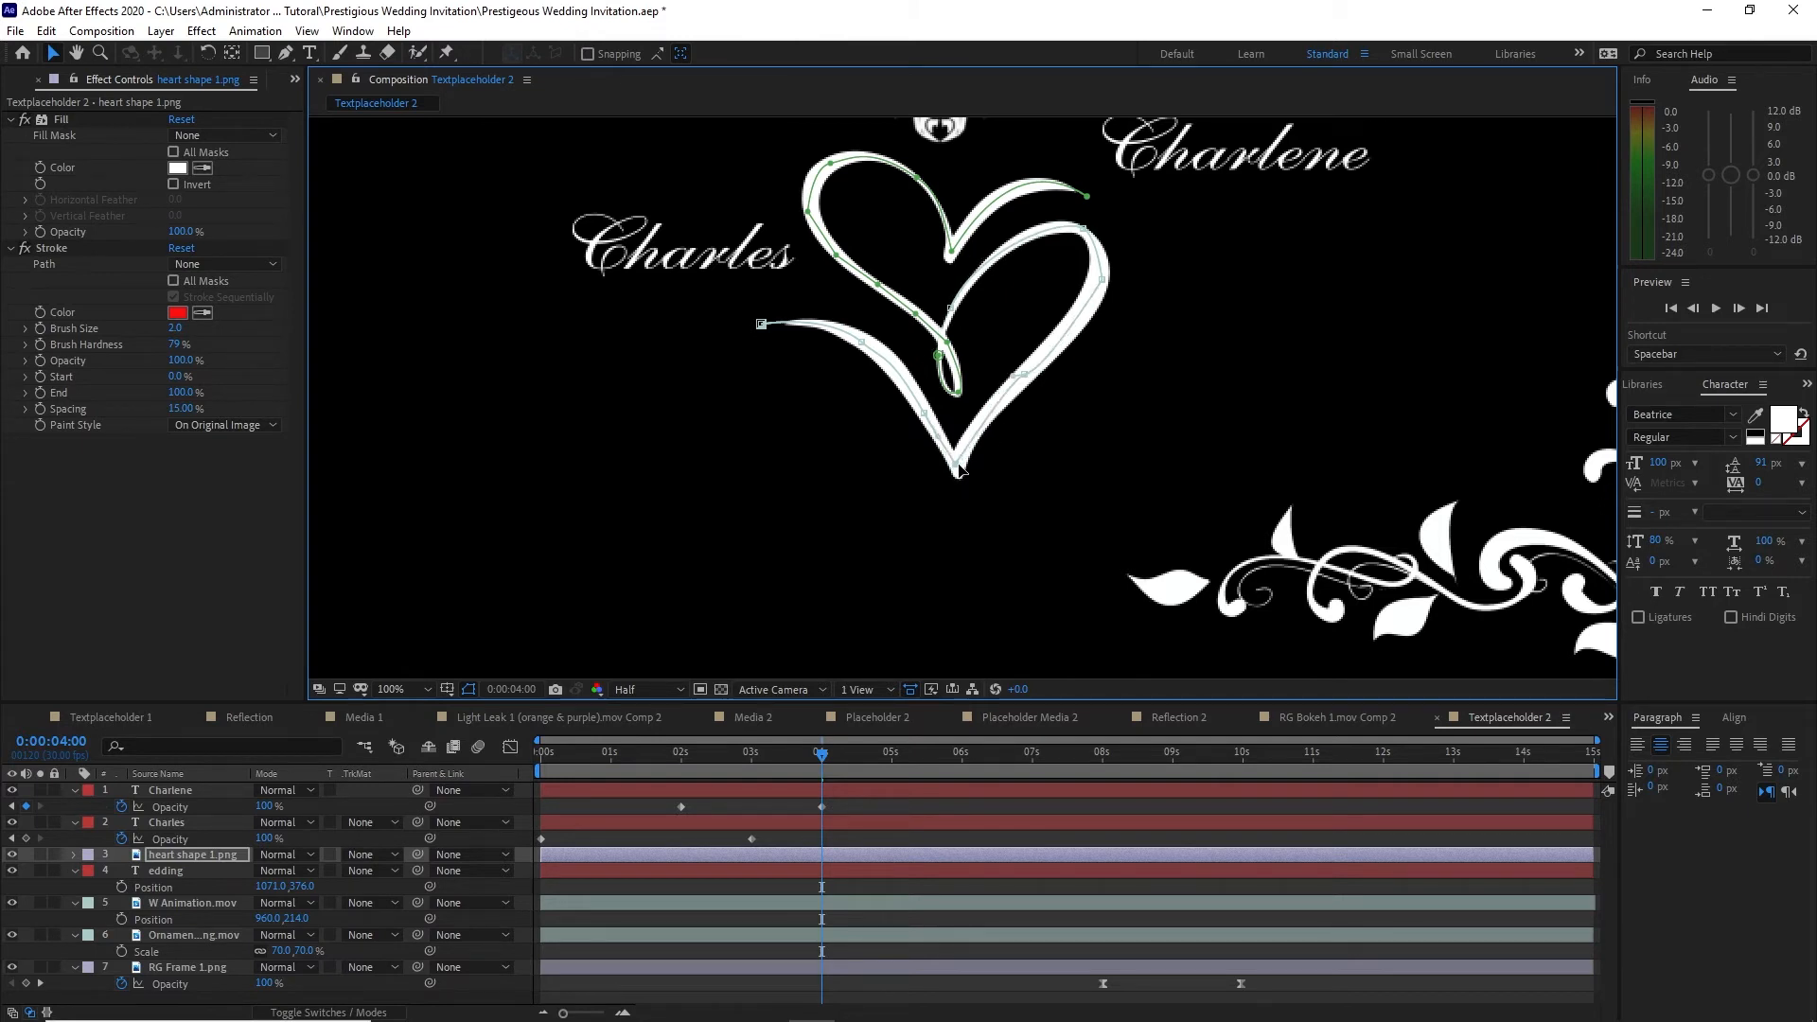
Step: Apply the Stroke to all masks with a brush size of 177.7 and set Paint Style to Reveal Original Image
{"action": "left_click", "coordinate": [173, 282]}
{"action": "left_click_drag", "start_coordinate": [175, 327], "coordinate": [1585, 320]}
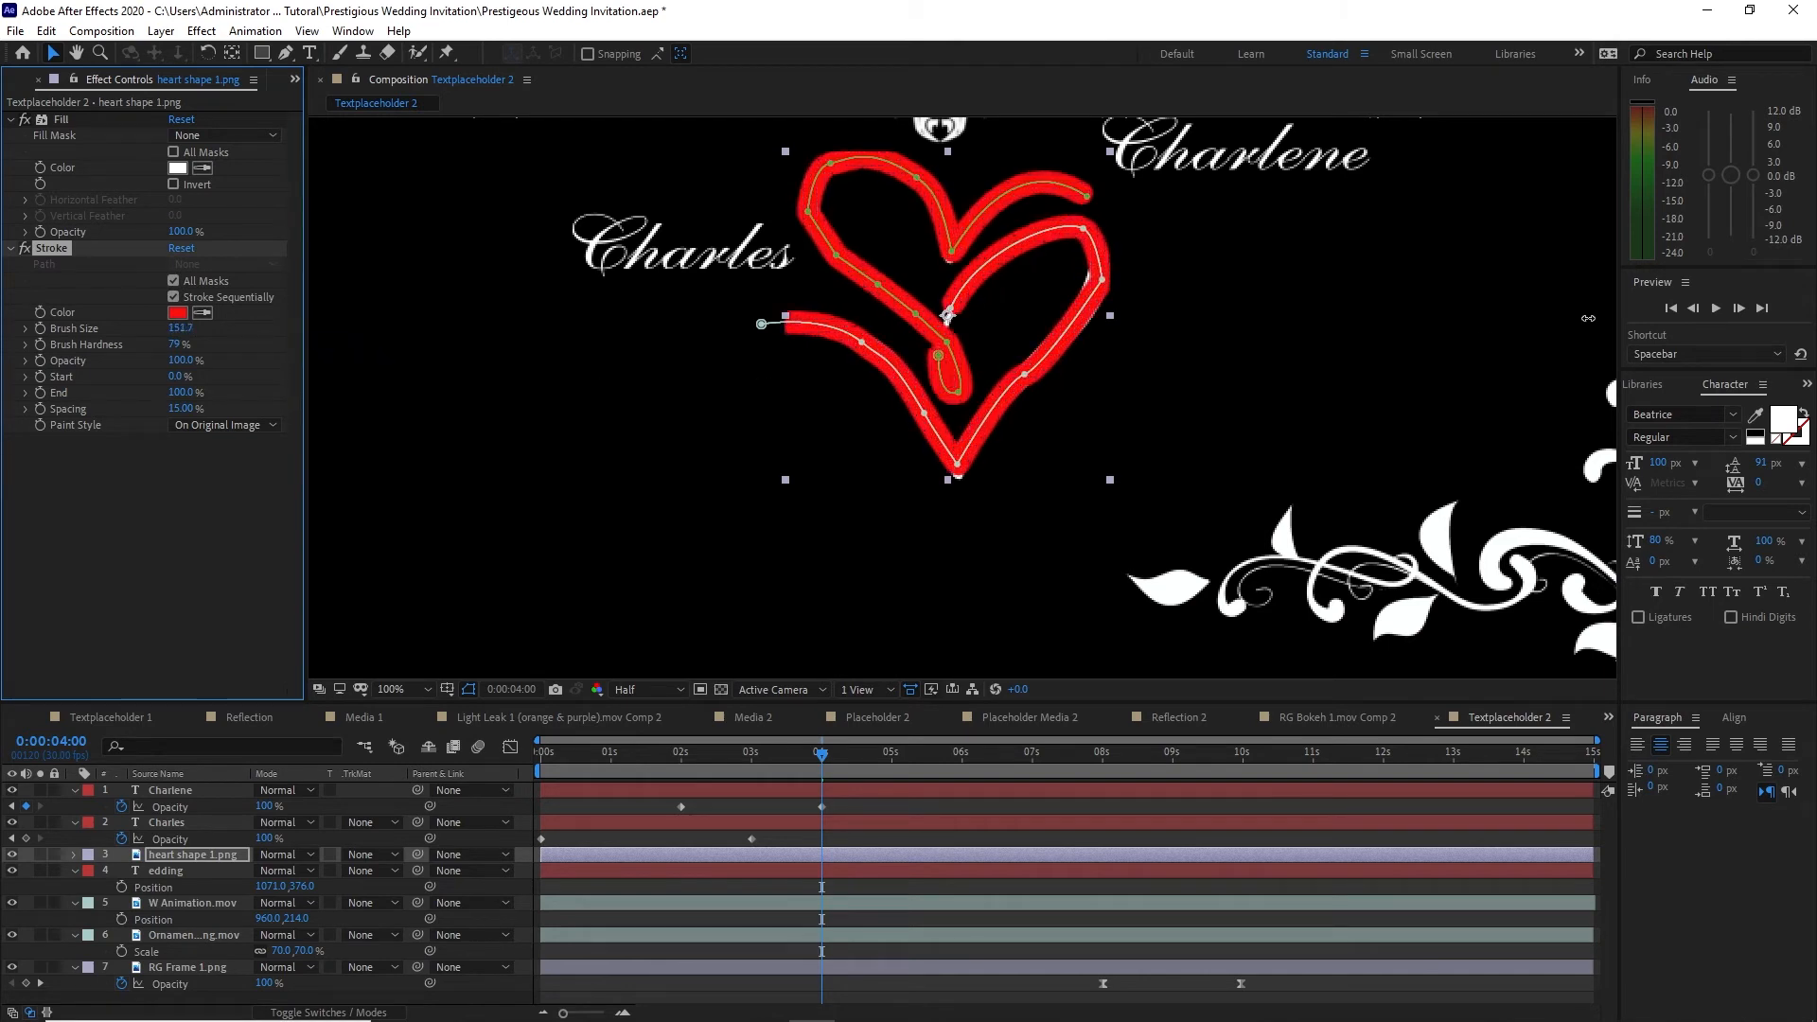
{"action": "left_click", "coordinate": [354, 344]}
{"action": "left_click", "coordinate": [216, 854]}
{"action": "left_click_drag", "start_coordinate": [183, 330], "coordinate": [454, 373]}
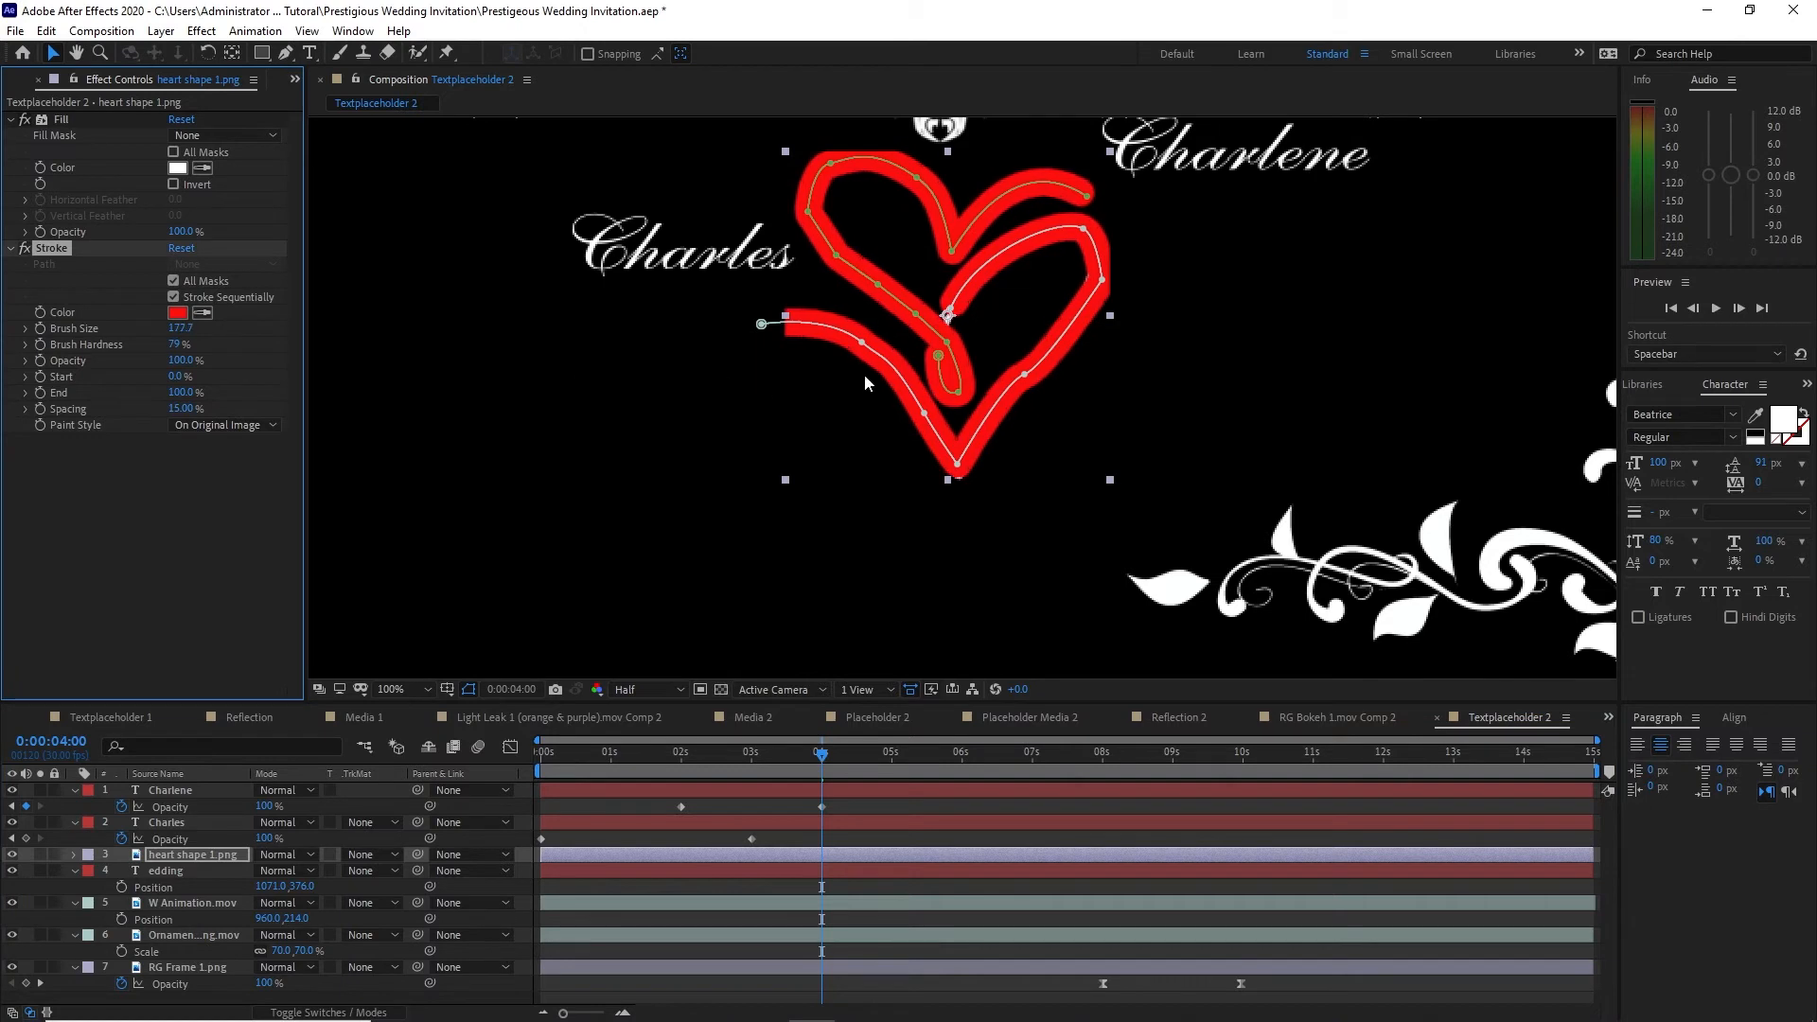
{"action": "left_click", "coordinate": [949, 315]}
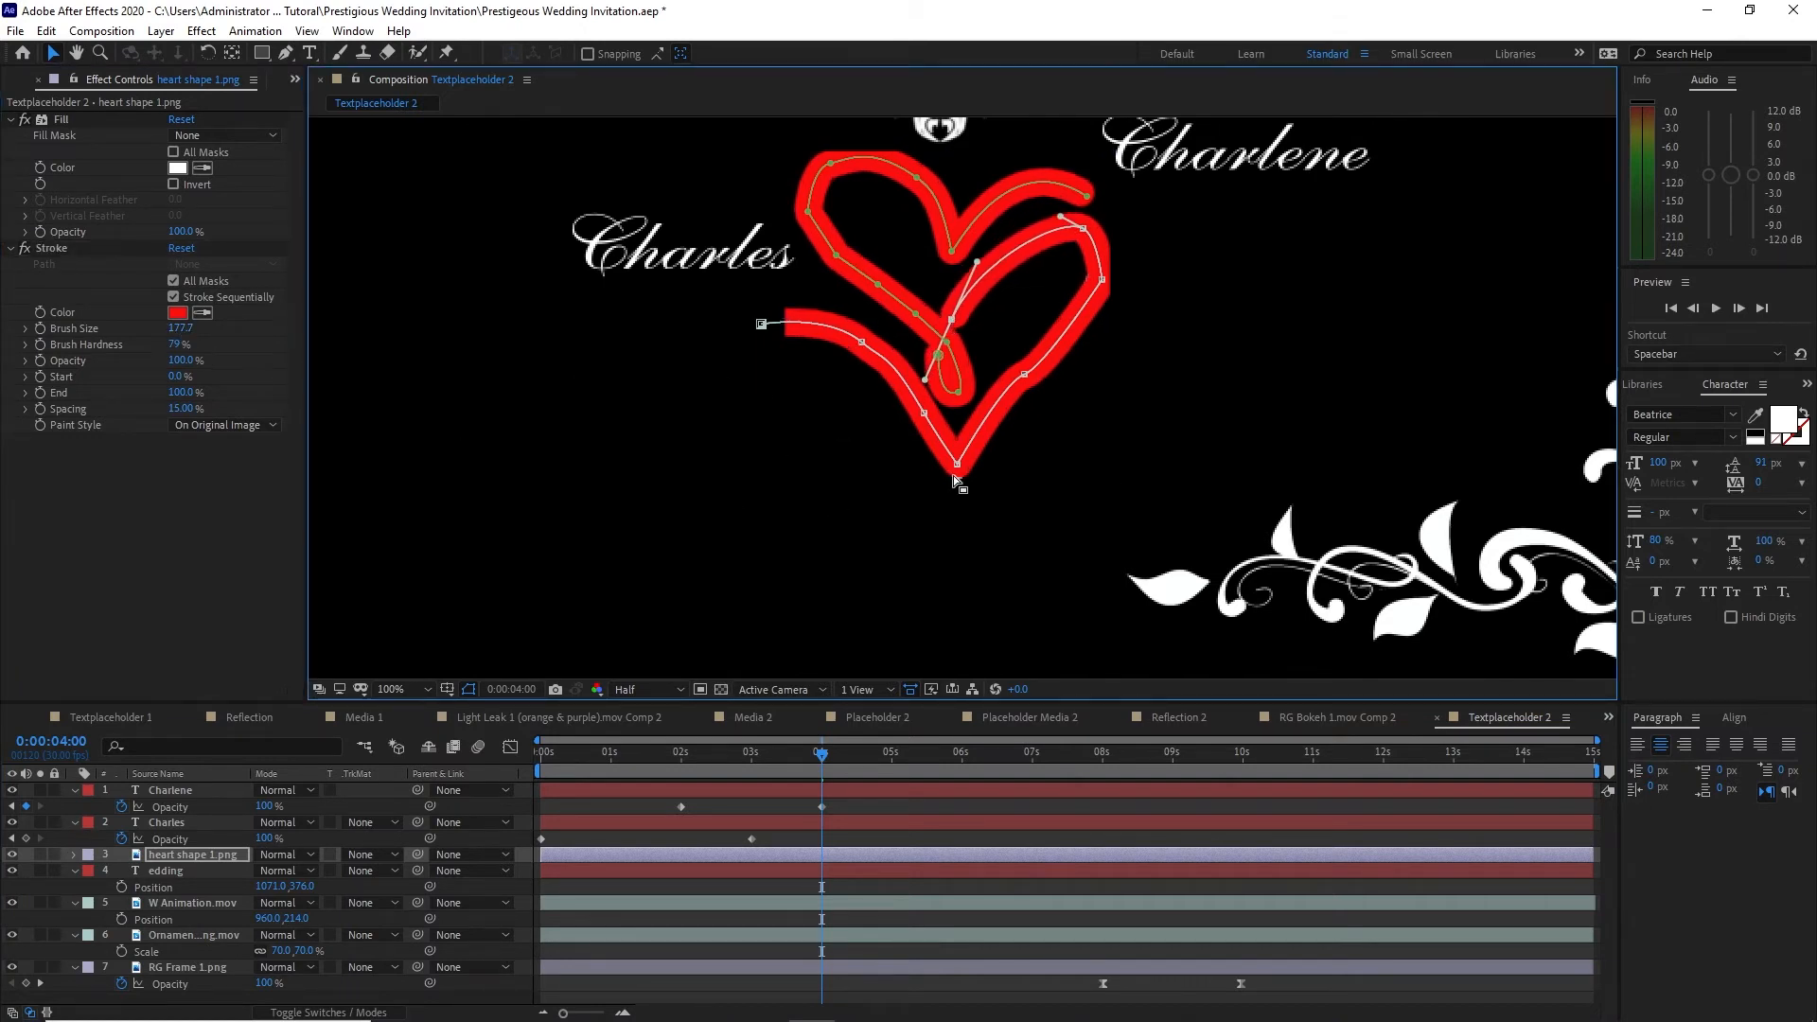
{"action": "left_click", "coordinate": [224, 425]}
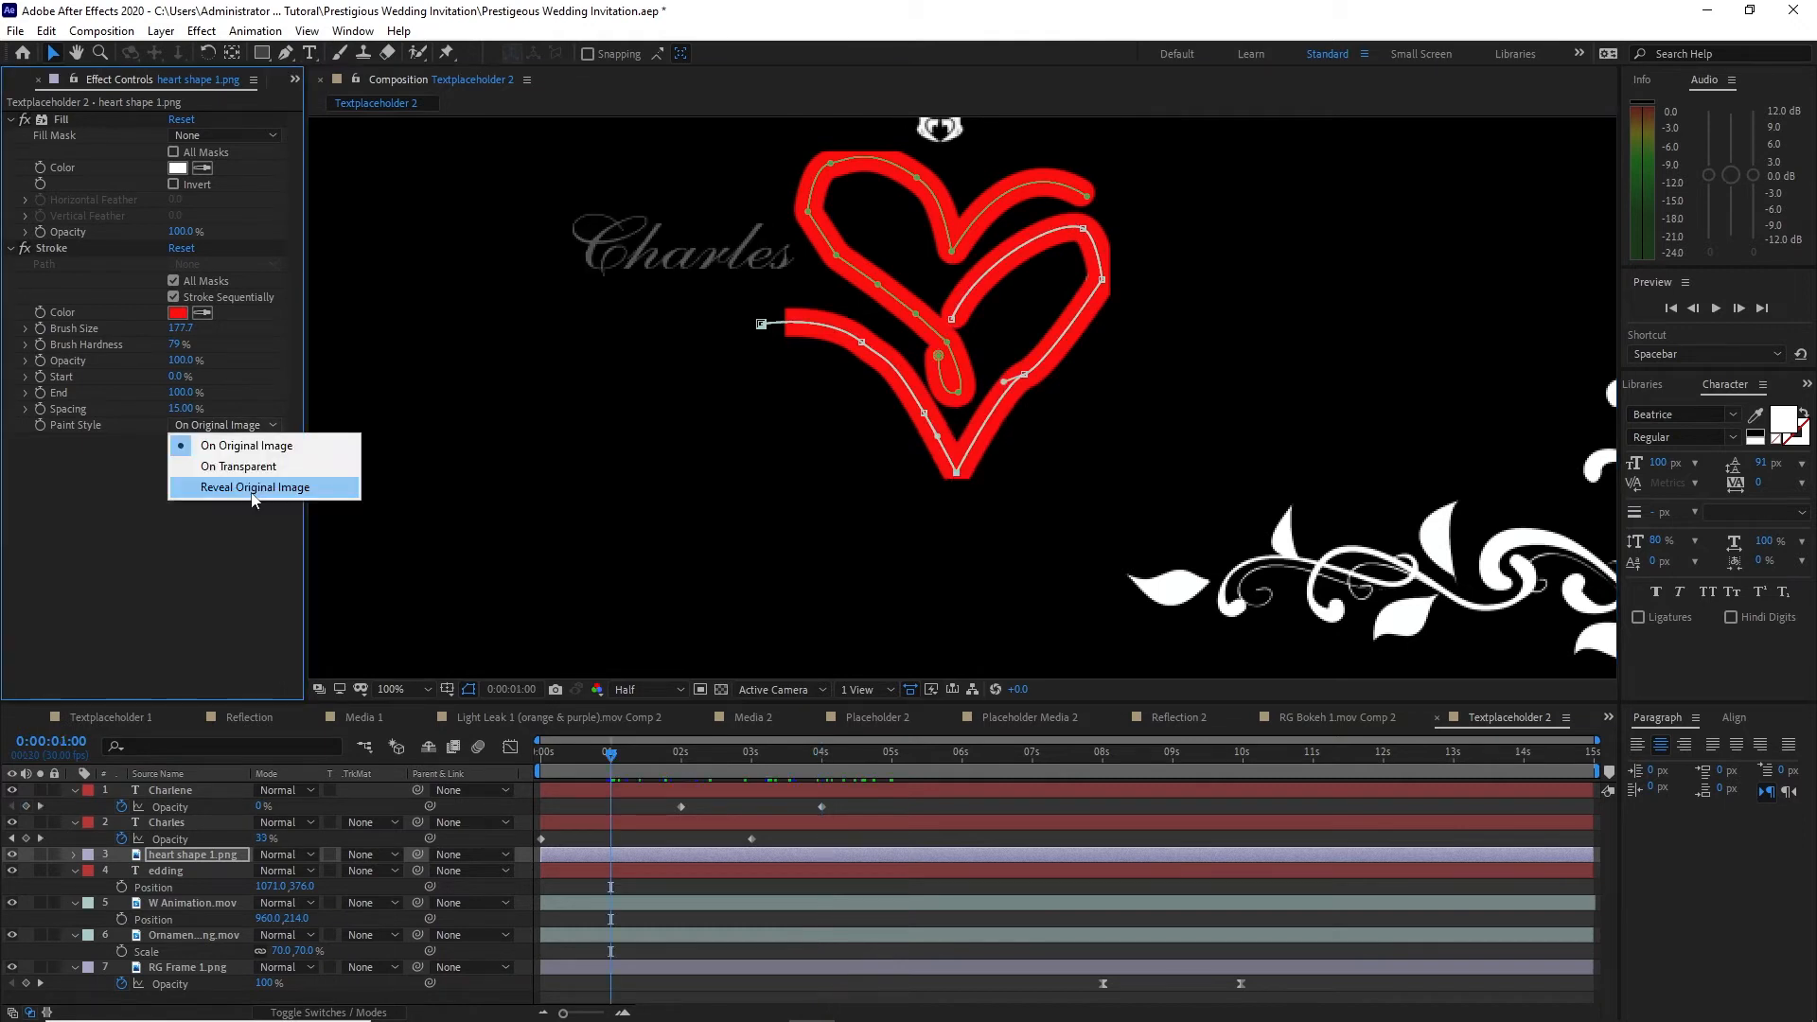
{"action": "left_click", "coordinate": [250, 492]}
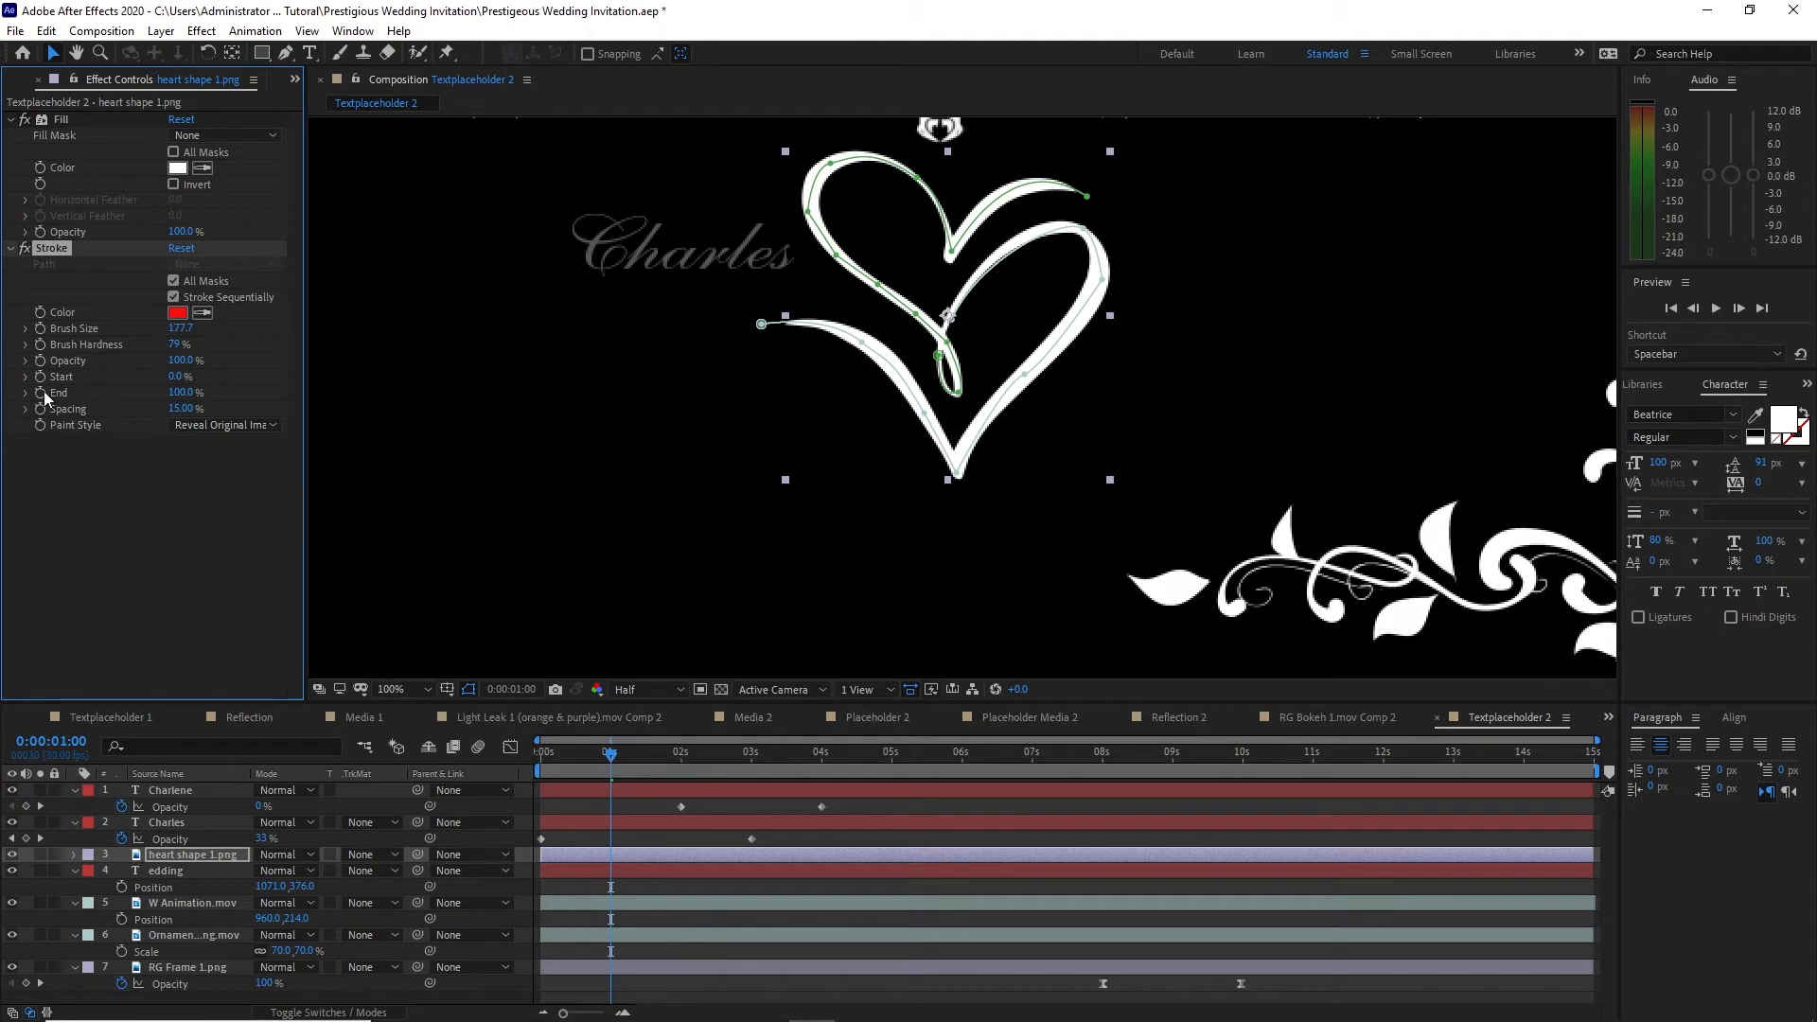
Step: Keyframe the heart's Stroke End from 0% at 1 second to 100% at 5 seconds
{"action": "left_click_drag", "start_coordinate": [180, 392], "coordinate": [56, 388]}
{"action": "key", "text": "space"}
{"action": "key", "text": "space"}
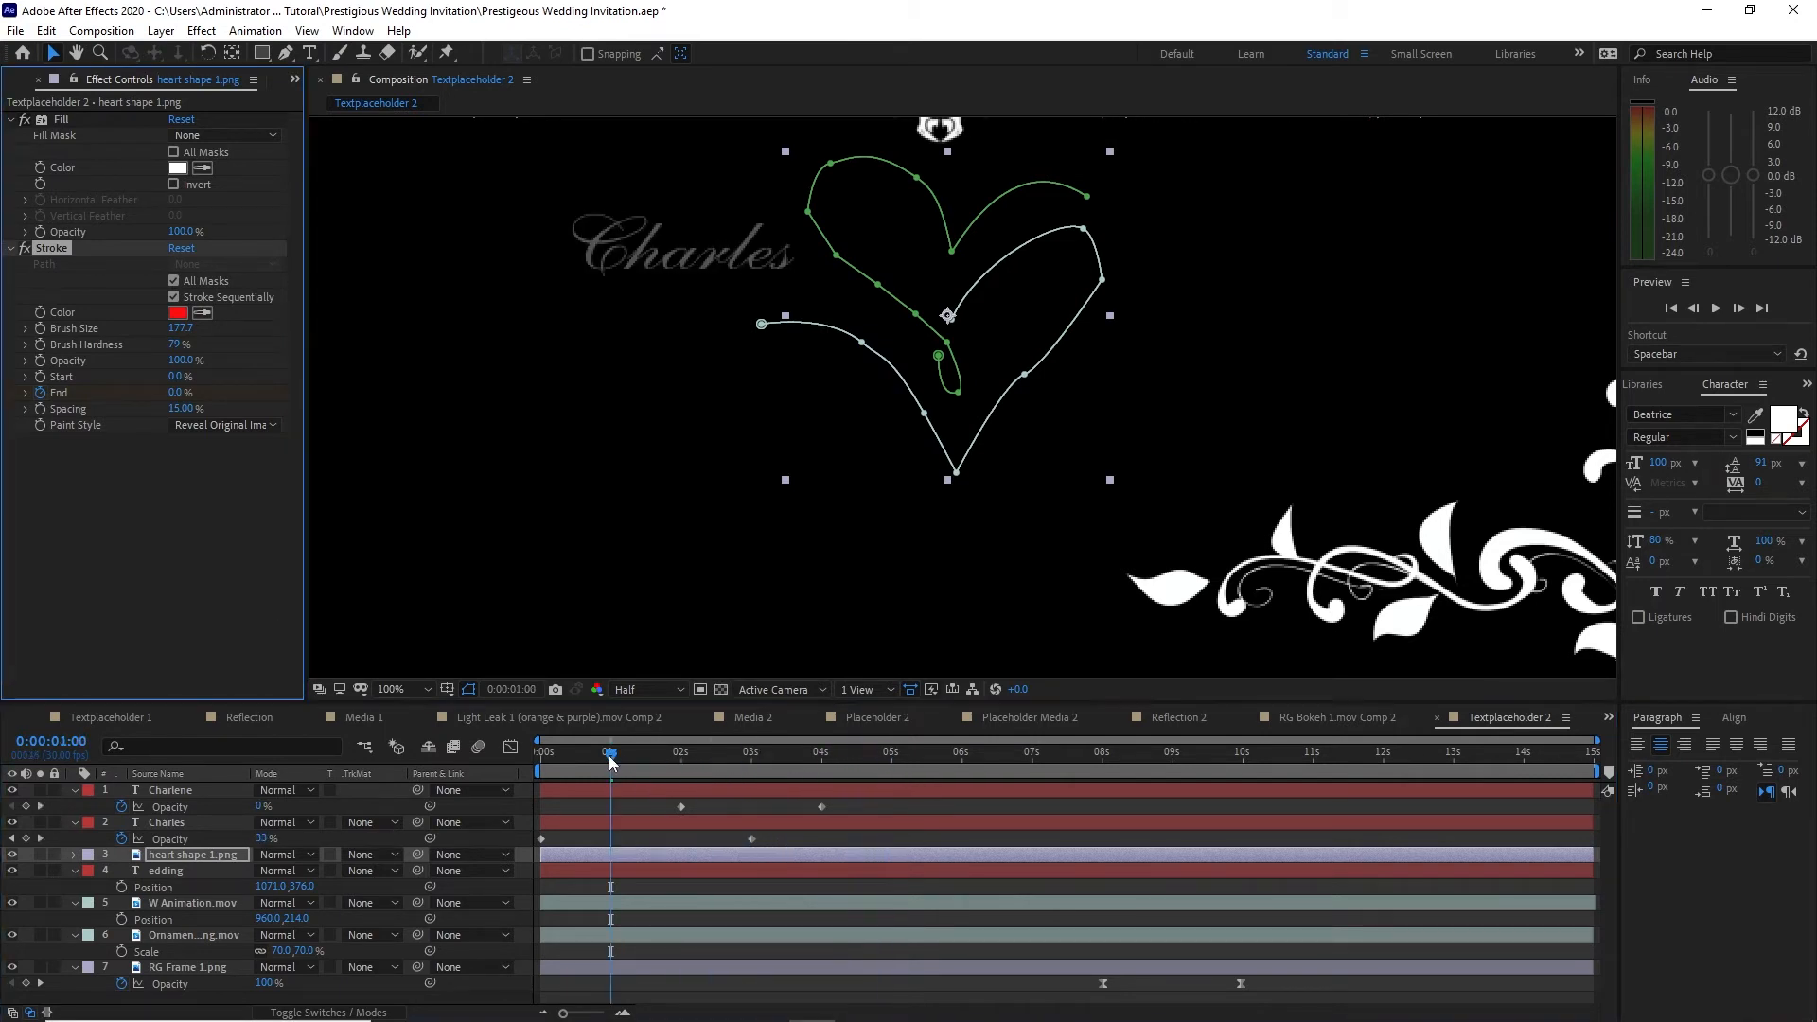
{"action": "left_click_drag", "start_coordinate": [611, 762], "coordinate": [892, 758]}
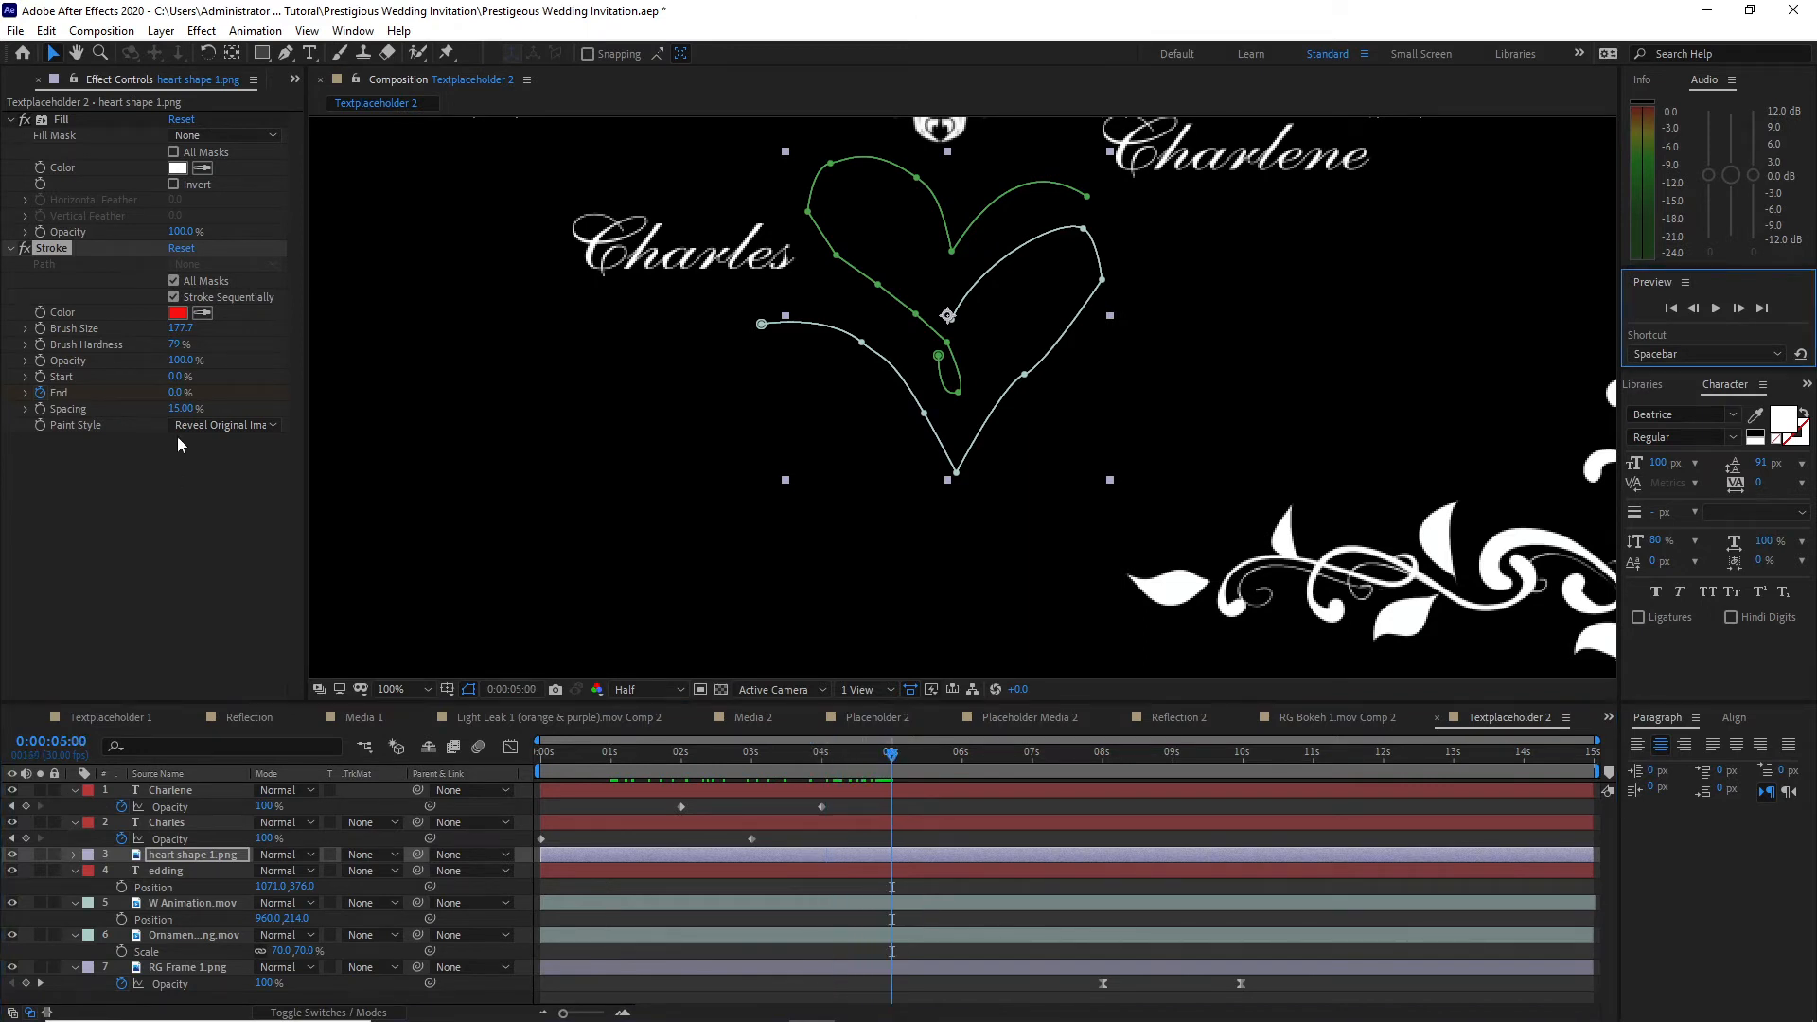
{"action": "left_click_drag", "start_coordinate": [177, 398], "coordinate": [317, 397]}
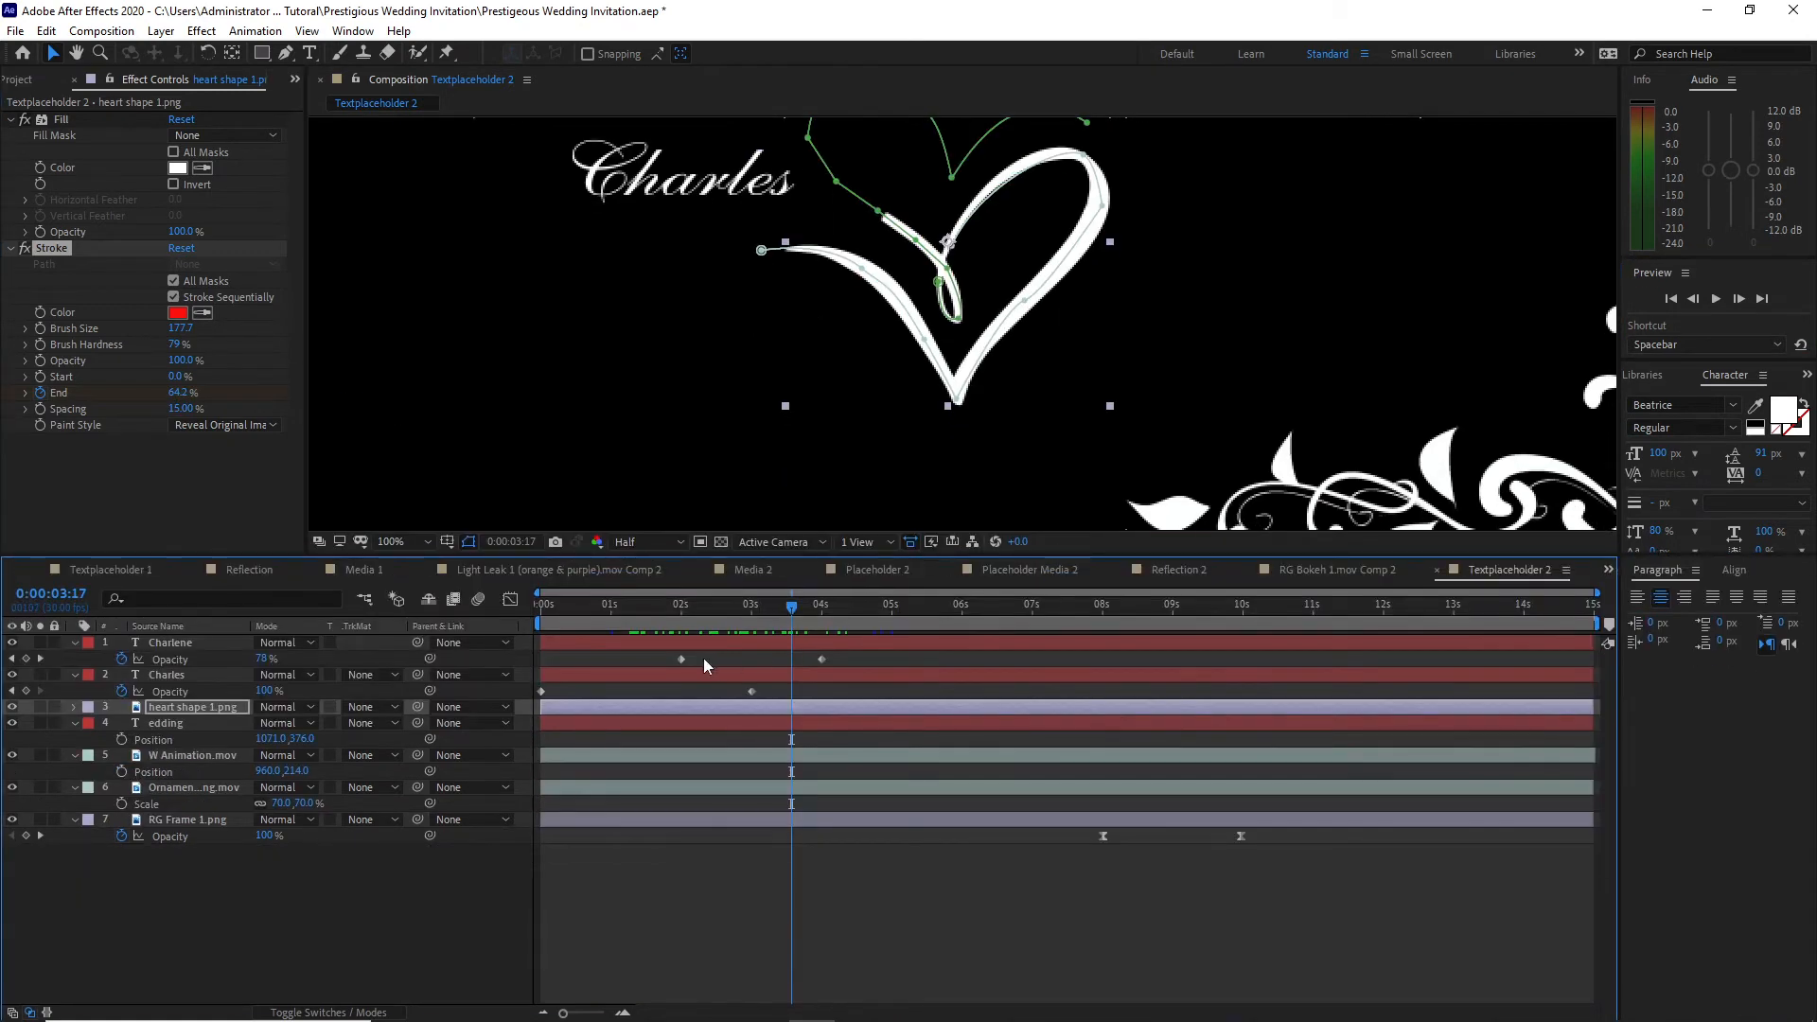
Step: Apply Easy Ease to the two names' Opacity keyframes and the heart's Stroke End keyframes
{"action": "left_click_drag", "start_coordinate": [555, 650], "coordinate": [1225, 880]}
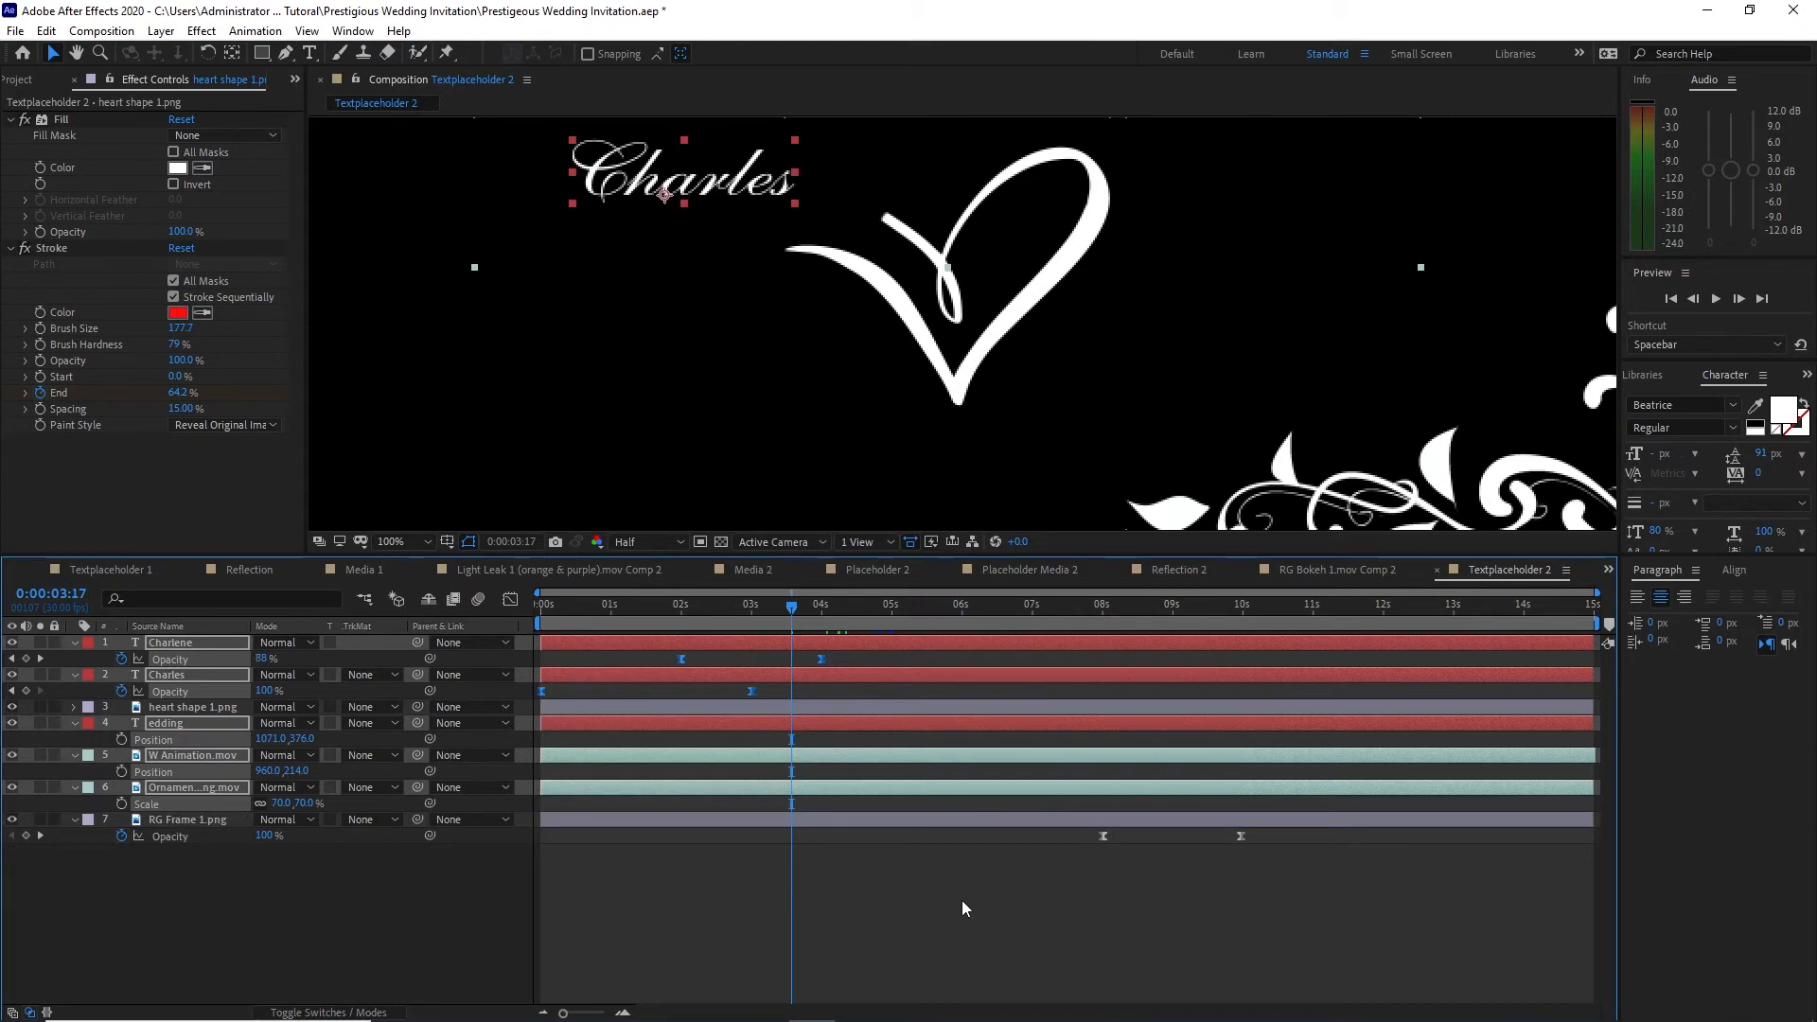
{"action": "left_click", "coordinate": [707, 712]}
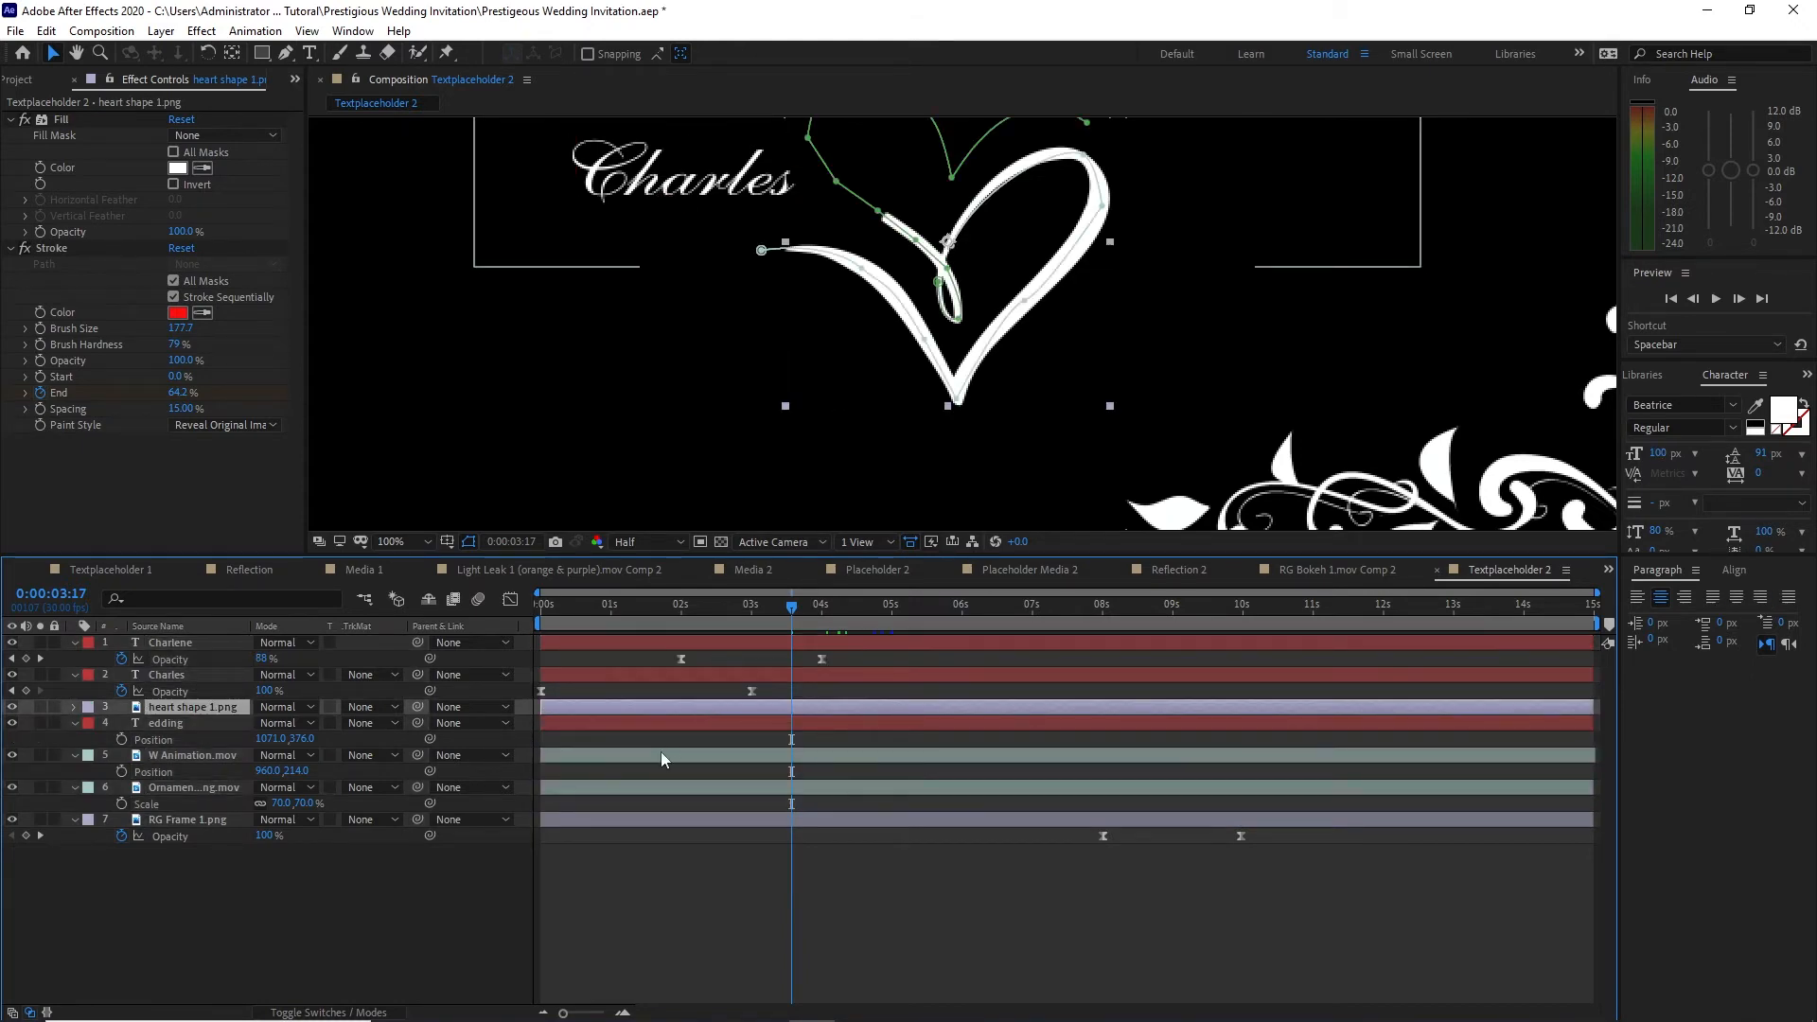
{"action": "key", "text": "u"}
{"action": "mouse_move", "coordinate": [585, 727]}
{"action": "left_mouse_down"}
{"action": "mouse_move", "coordinate": [634, 748]}
{"action": "mouse_move", "coordinate": [918, 749]}
{"action": "left_mouse_up"}
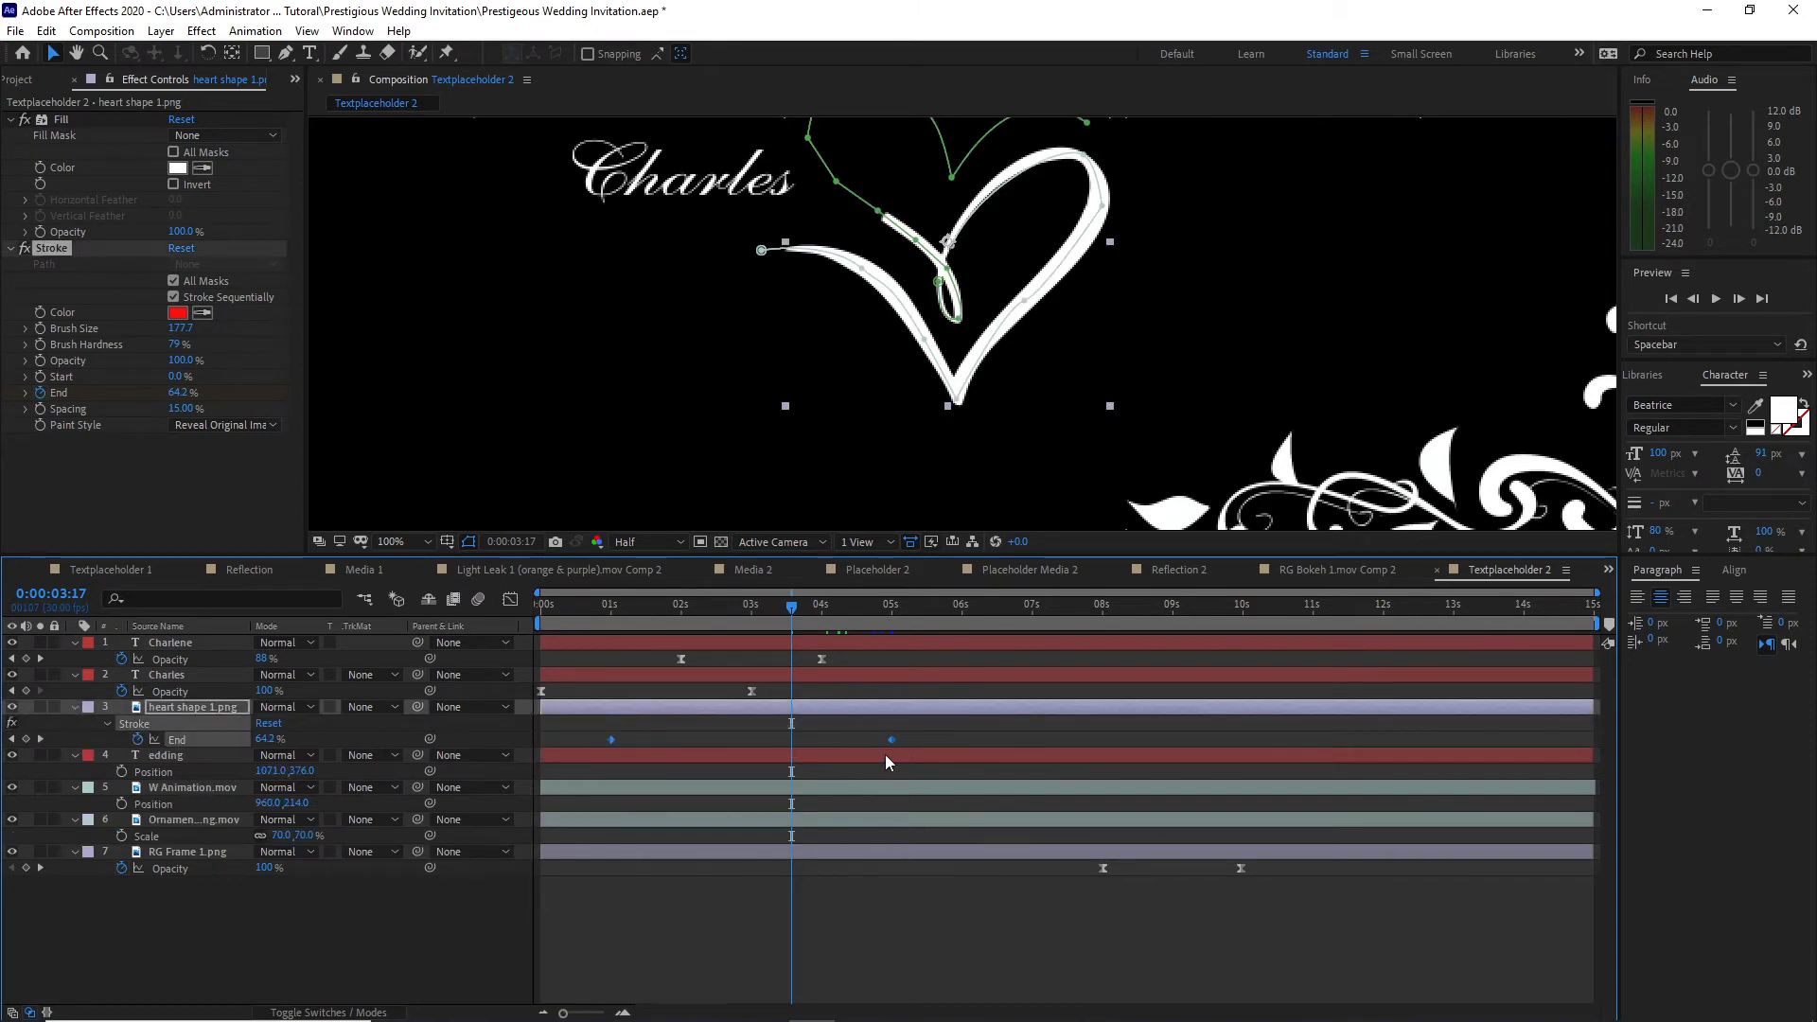
{"action": "key", "text": "F9"}
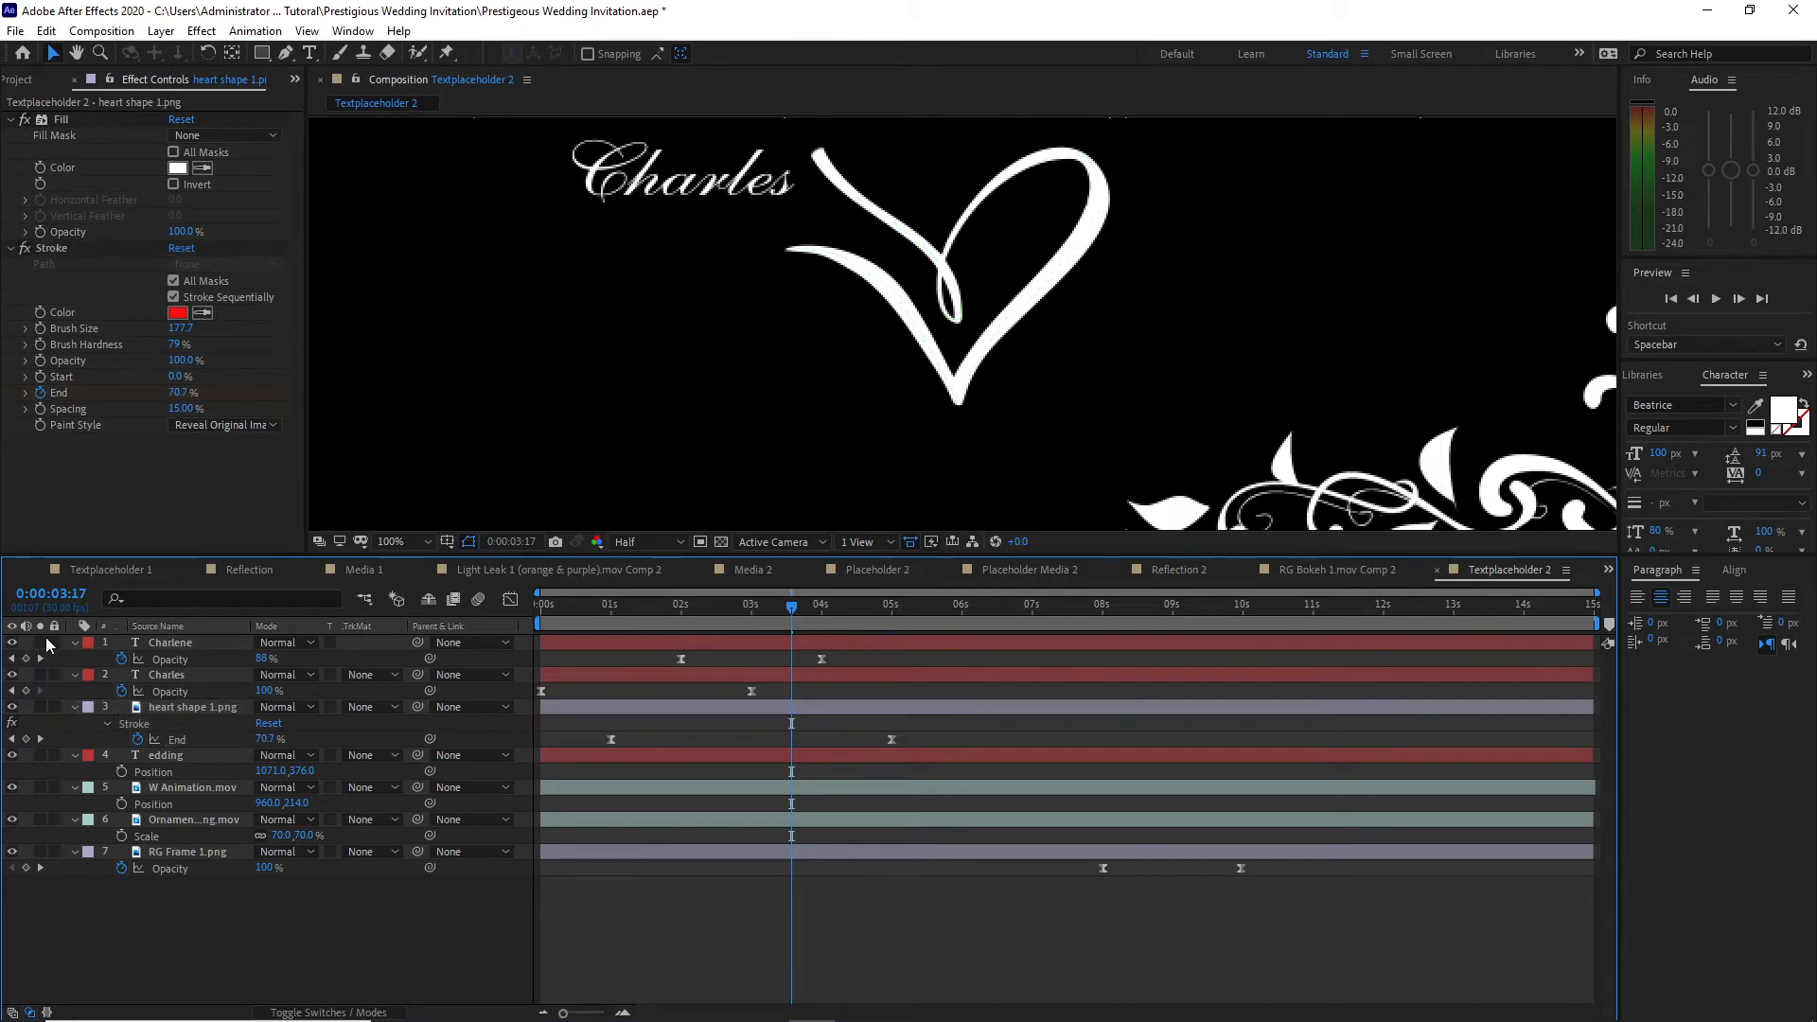
Step: Collapse all seven layers, reveal only their Opacity, and set it to 100% at 11 seconds
{"action": "left_click", "coordinate": [74, 643]}
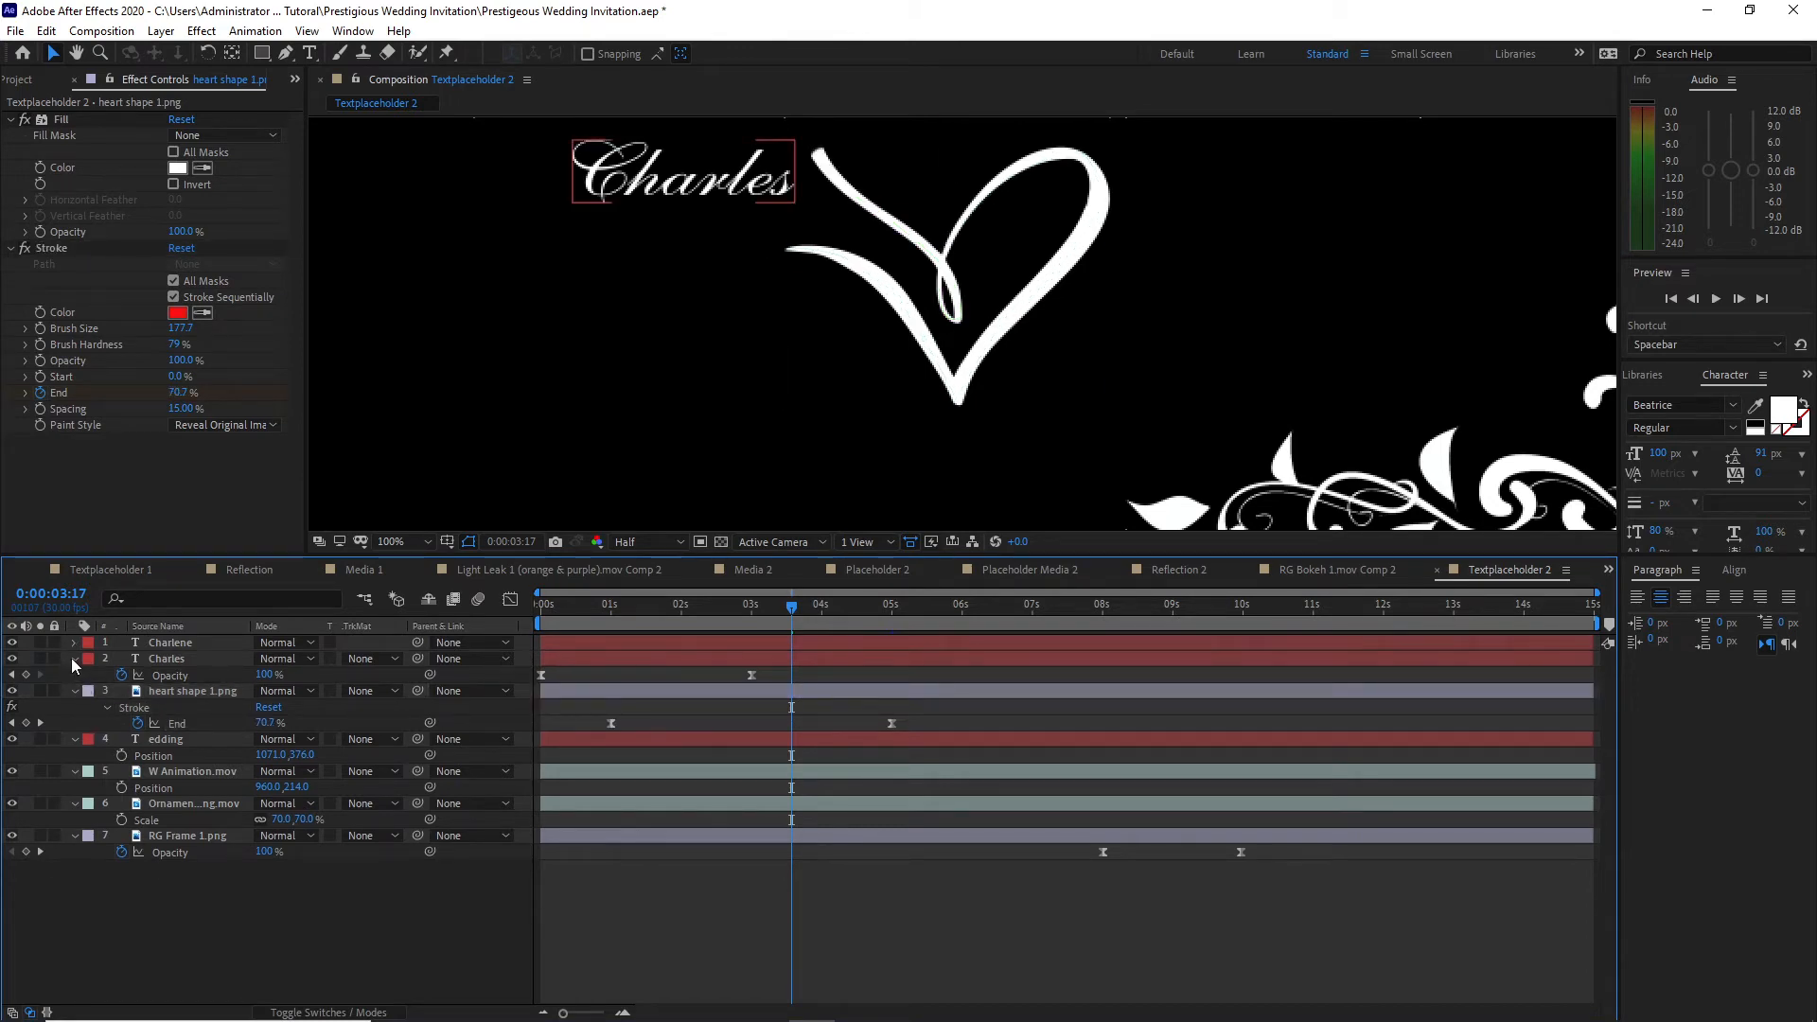
{"action": "left_click", "coordinate": [74, 659]}
{"action": "left_click", "coordinate": [74, 675]}
{"action": "left_click", "coordinate": [74, 691]}
{"action": "left_click", "coordinate": [75, 707]}
{"action": "left_click", "coordinate": [75, 723]}
{"action": "left_click", "coordinate": [75, 739]}
{"action": "left_click_drag", "start_coordinate": [151, 814], "coordinate": [150, 625]}
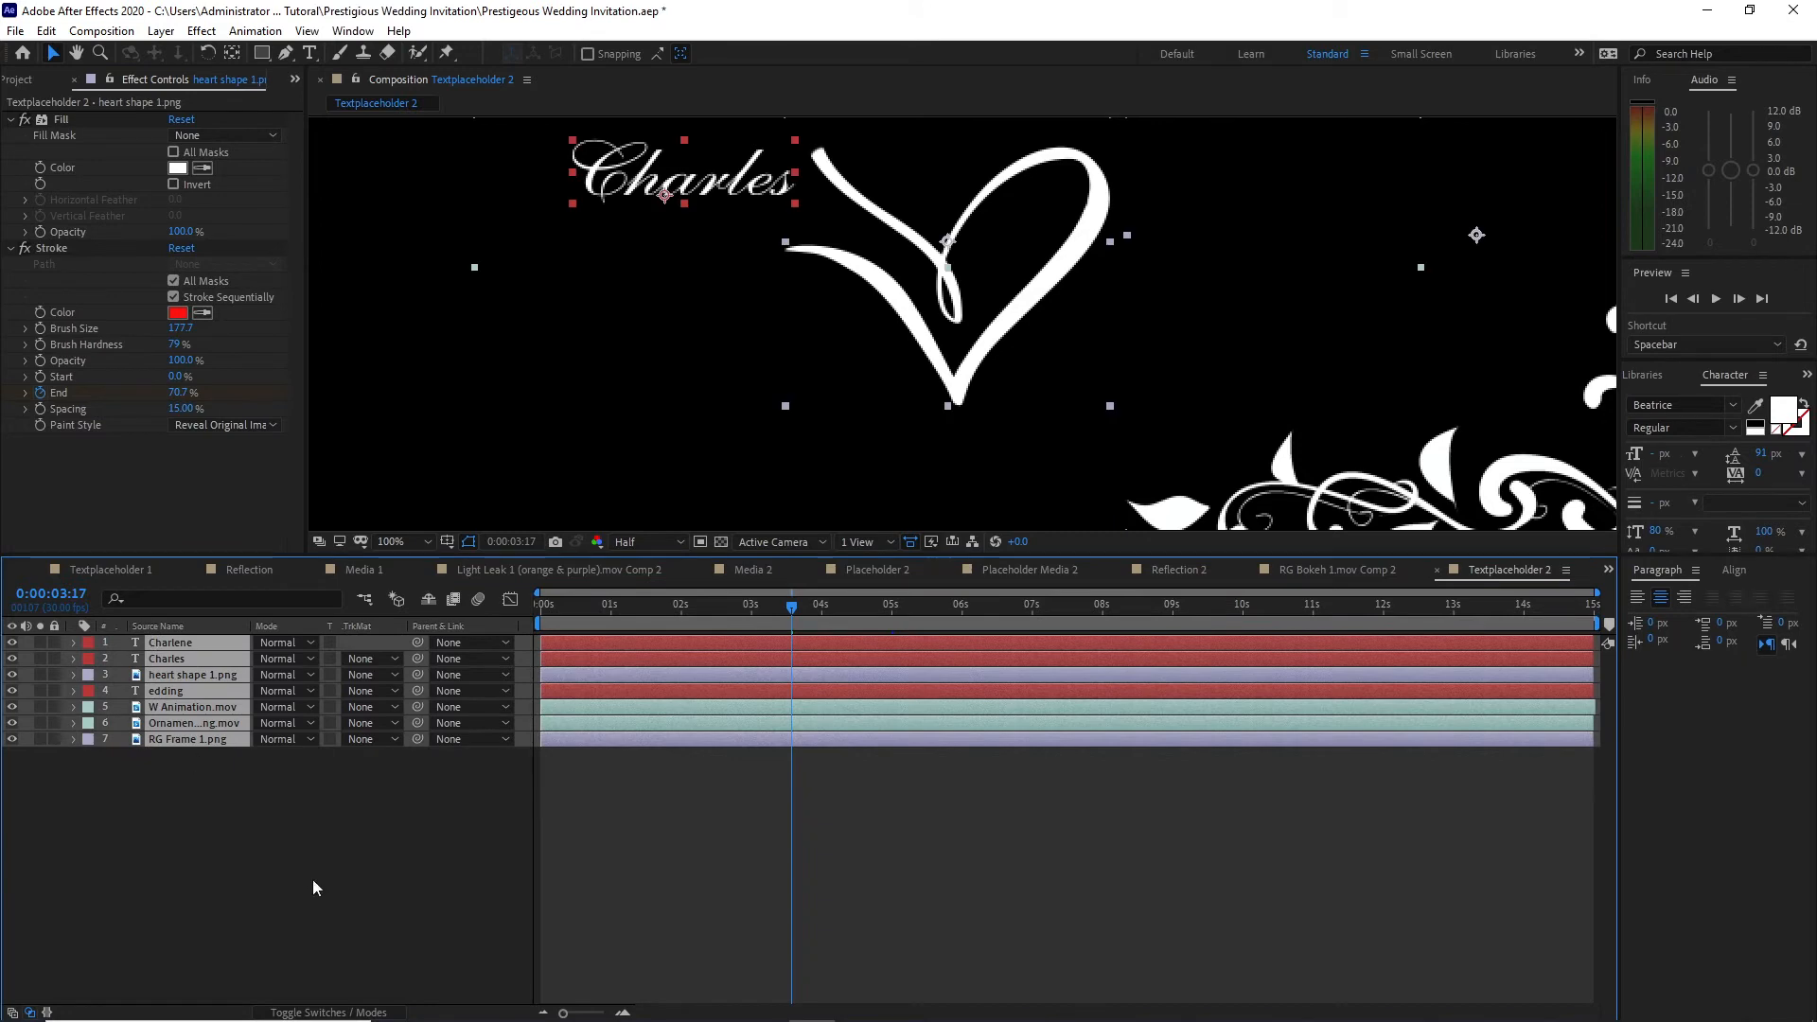
{"action": "key", "text": "t"}
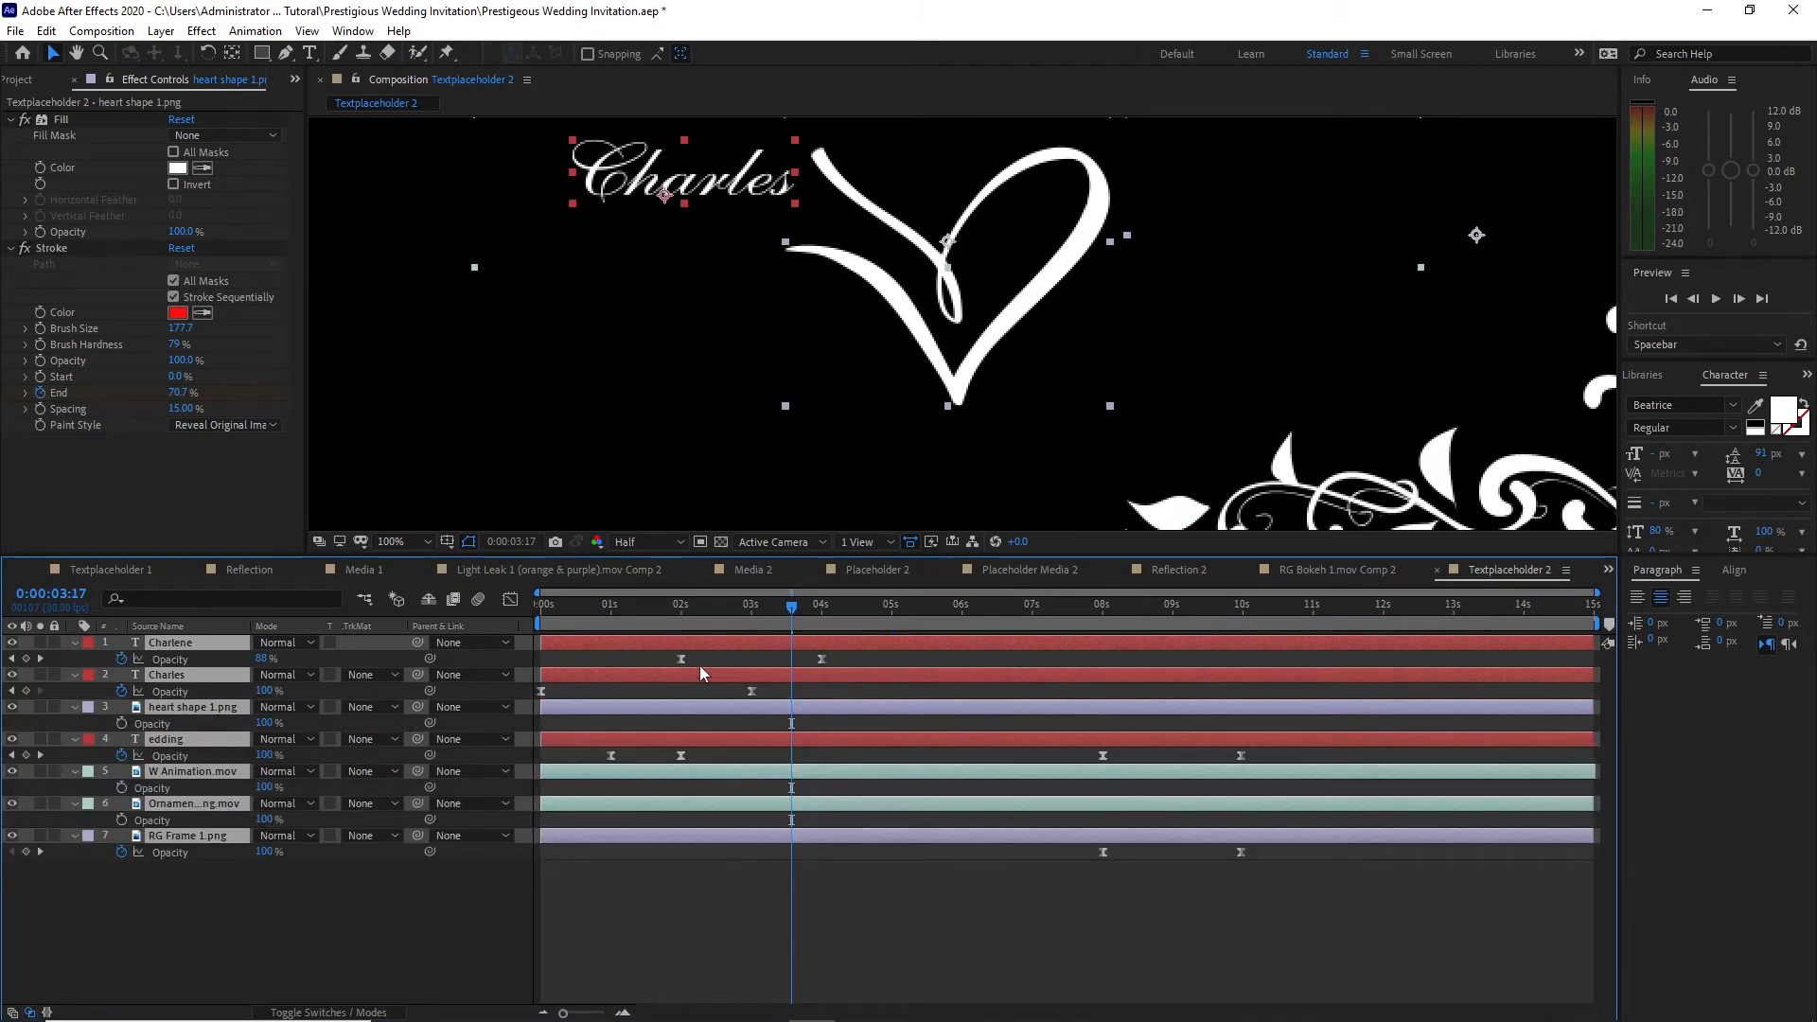
{"action": "left_click_drag", "start_coordinate": [791, 614], "coordinate": [1312, 623]}
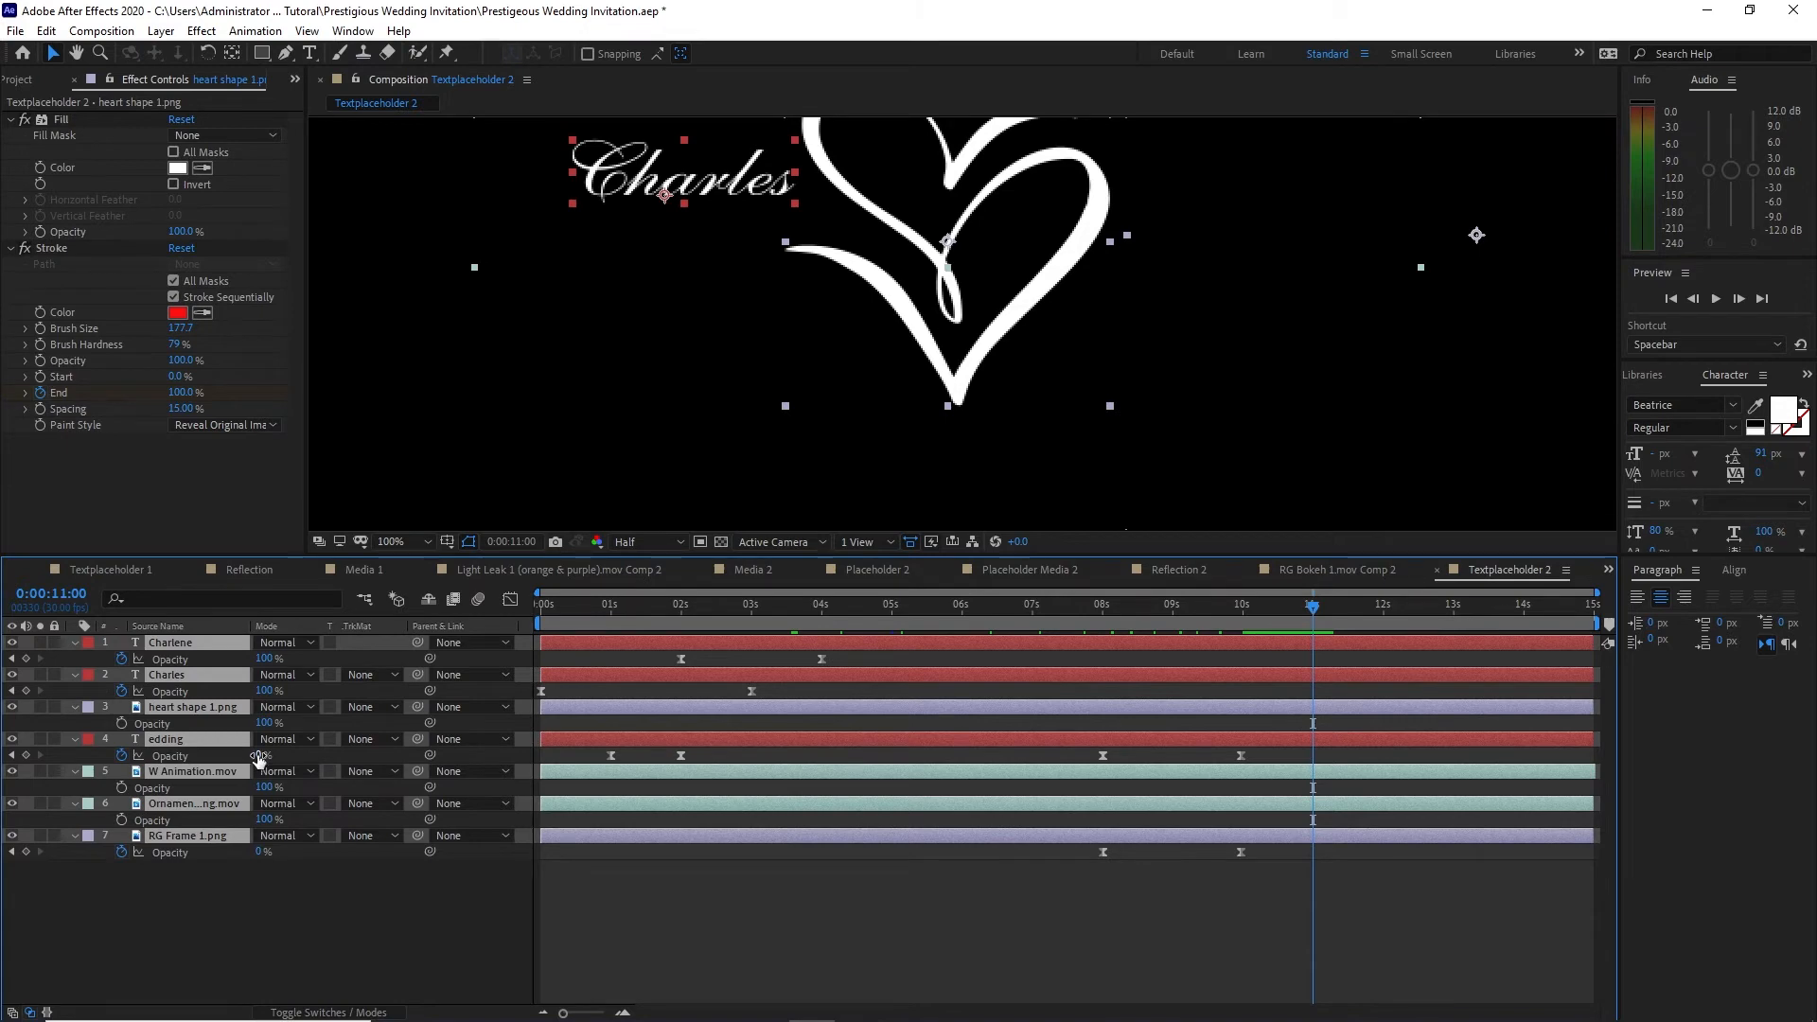
{"action": "left_click_drag", "start_coordinate": [260, 757], "coordinate": [596, 786]}
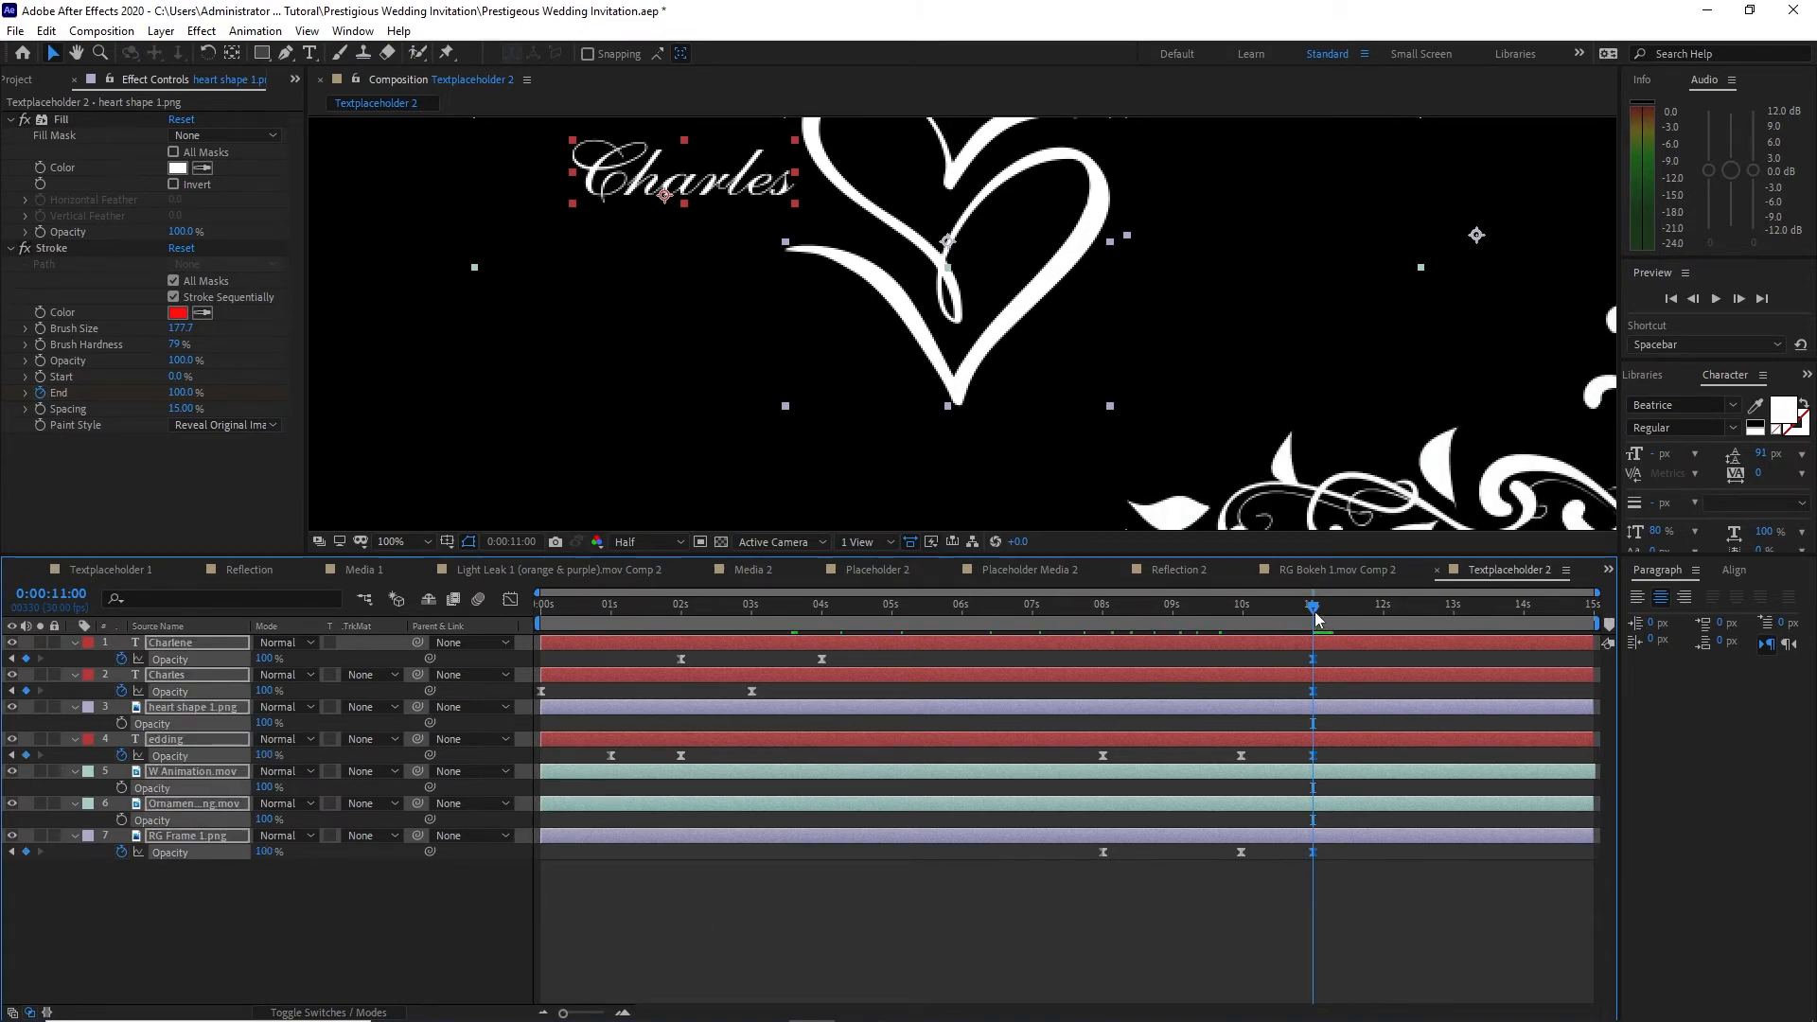
Step: Fade the text, heart and RG Frame 1 layers from 100% opacity at 11 seconds to 0% at 13 seconds, deleting the keyframes at 8 and 10 seconds
{"action": "left_click_drag", "start_coordinate": [1321, 617], "coordinate": [1453, 615]}
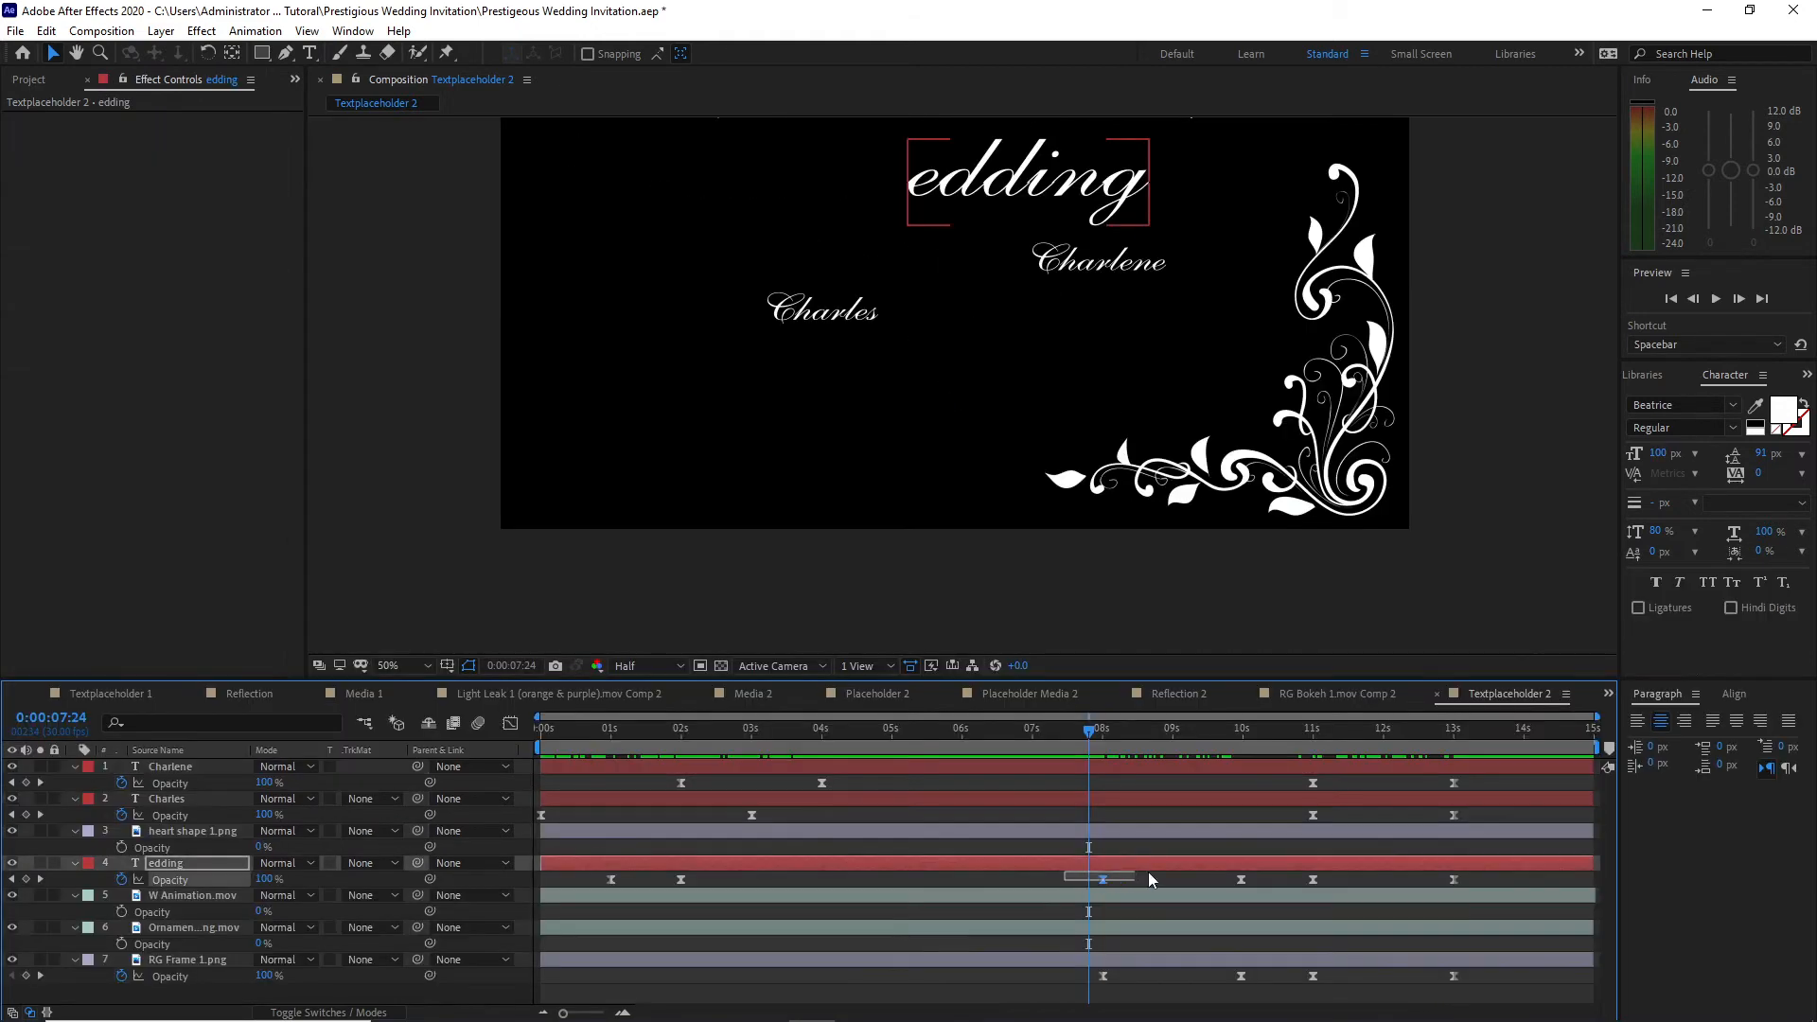
{"action": "left_click_drag", "start_coordinate": [1064, 877], "coordinate": [1271, 990]}
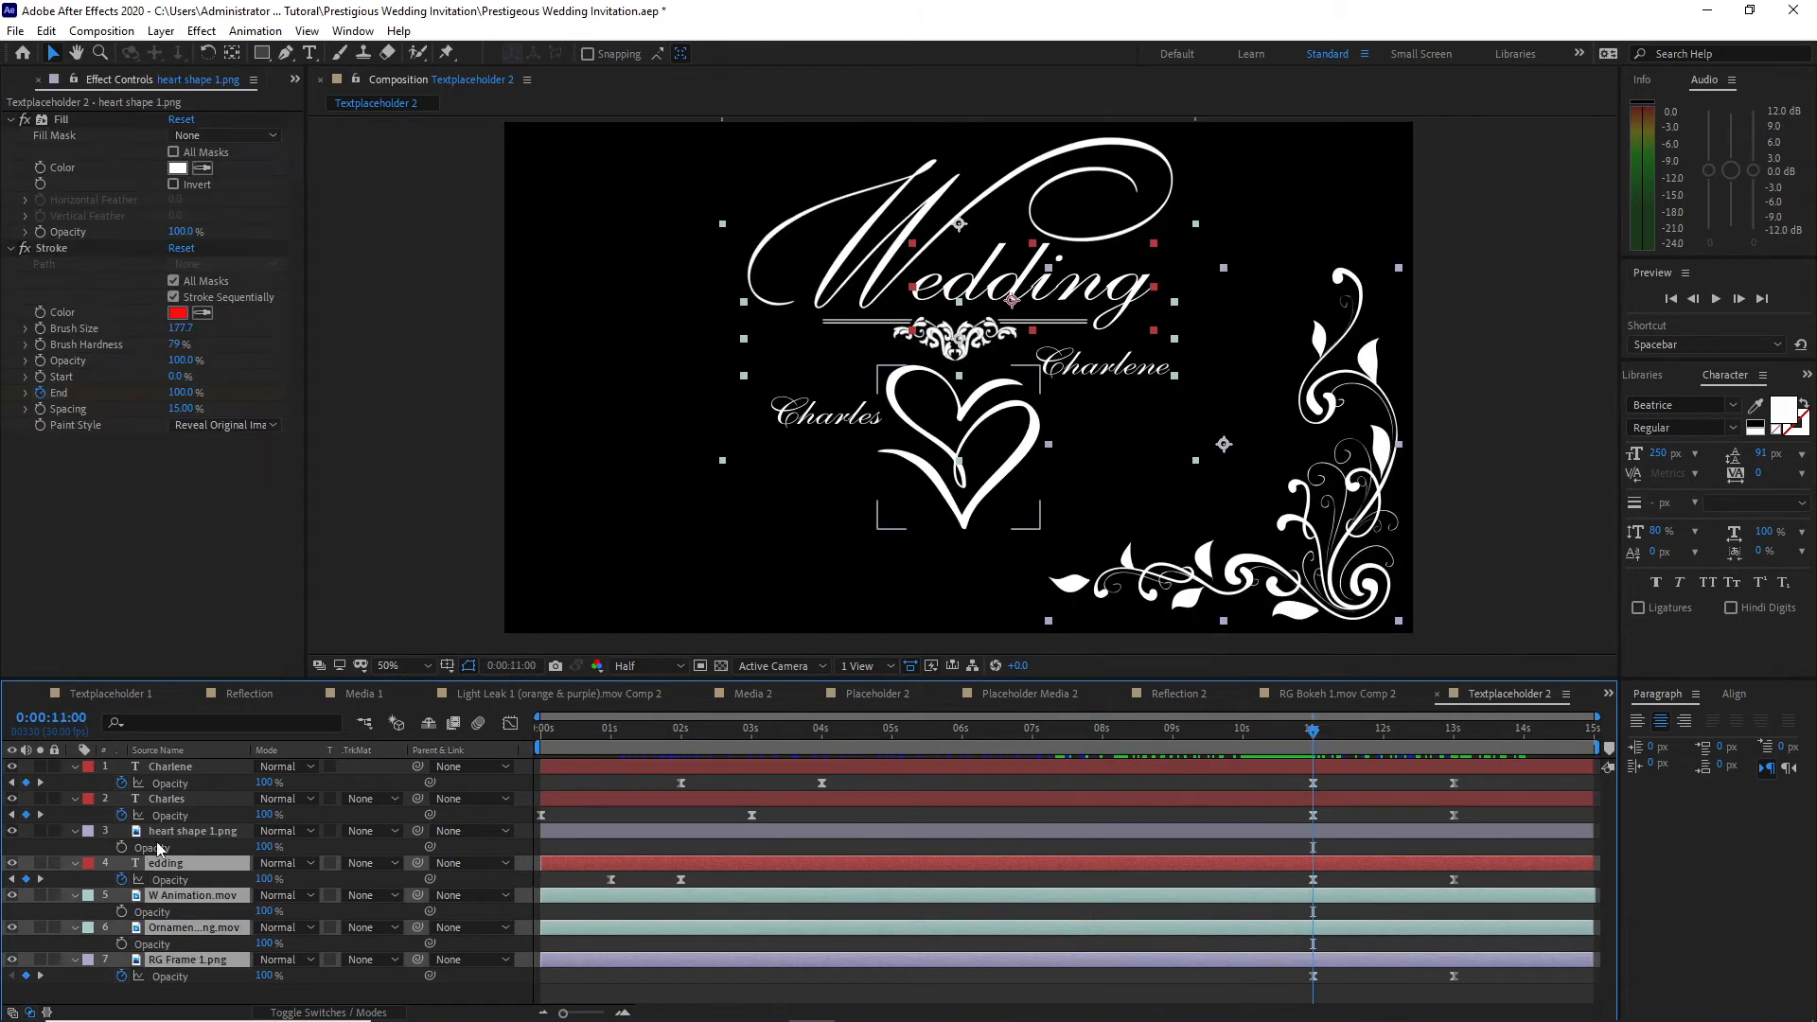
{"action": "left_click", "coordinate": [156, 832]}
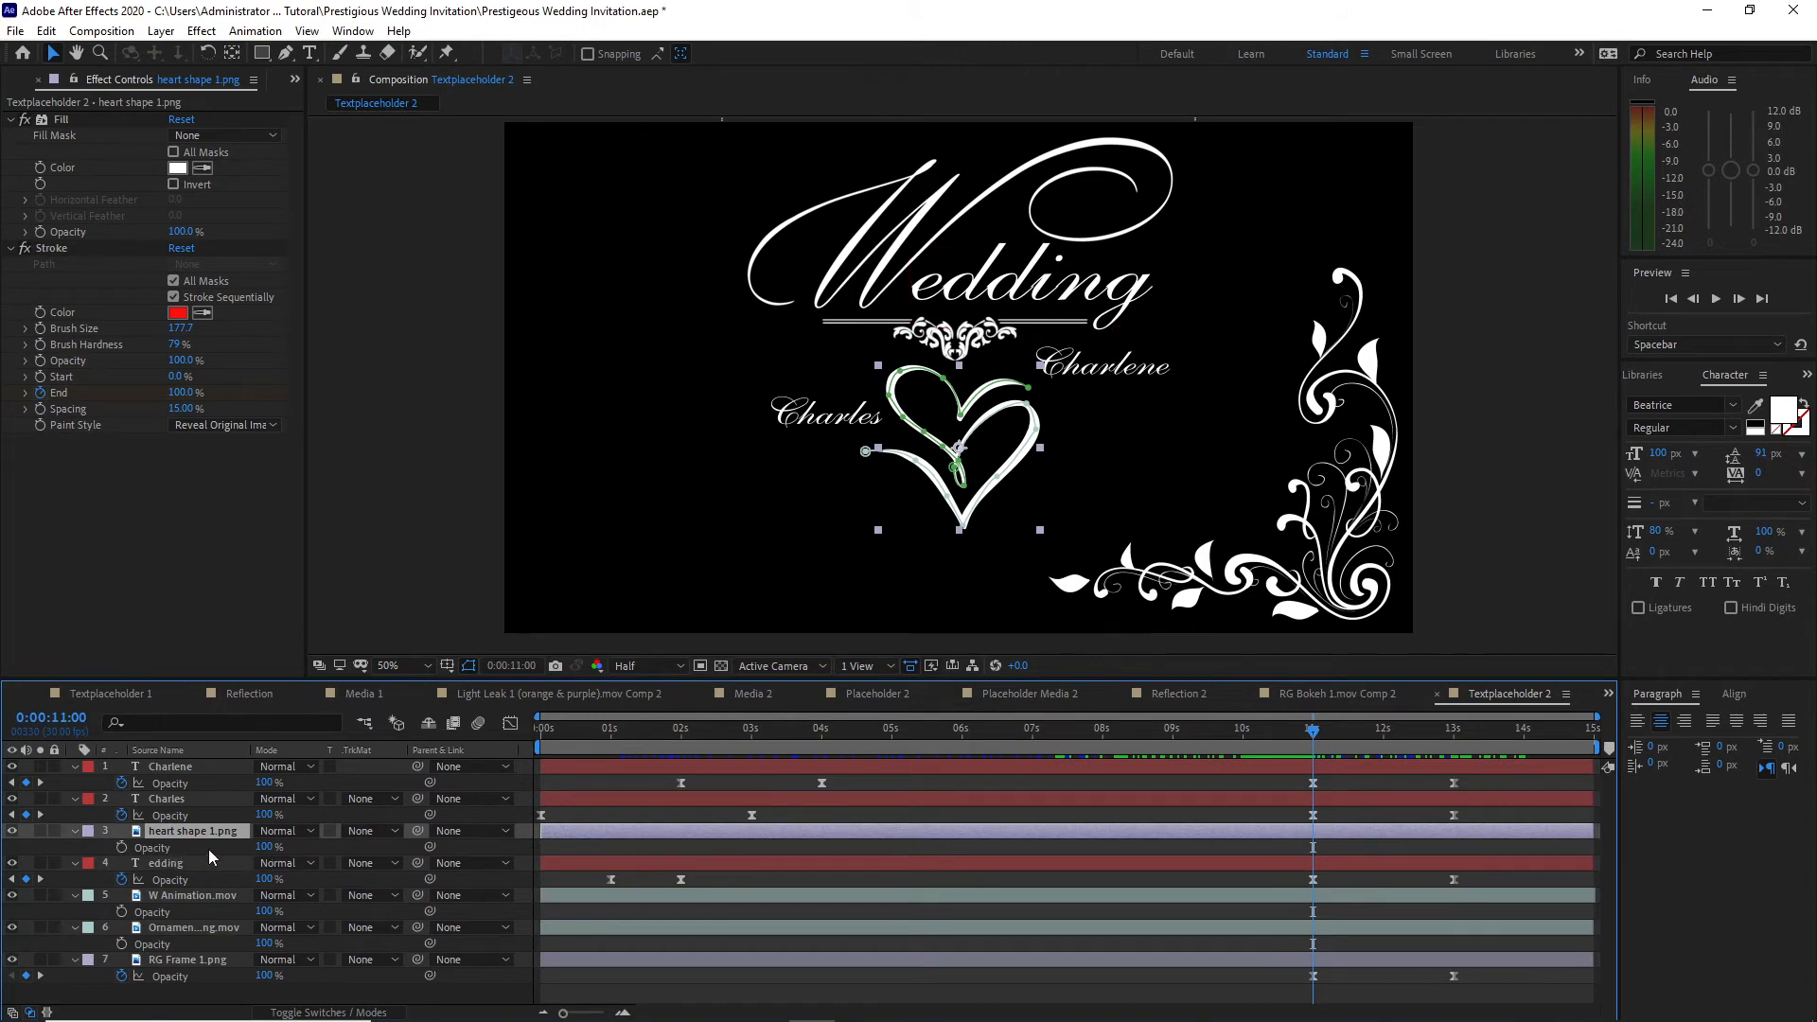
{"action": "left_click", "coordinate": [123, 847]}
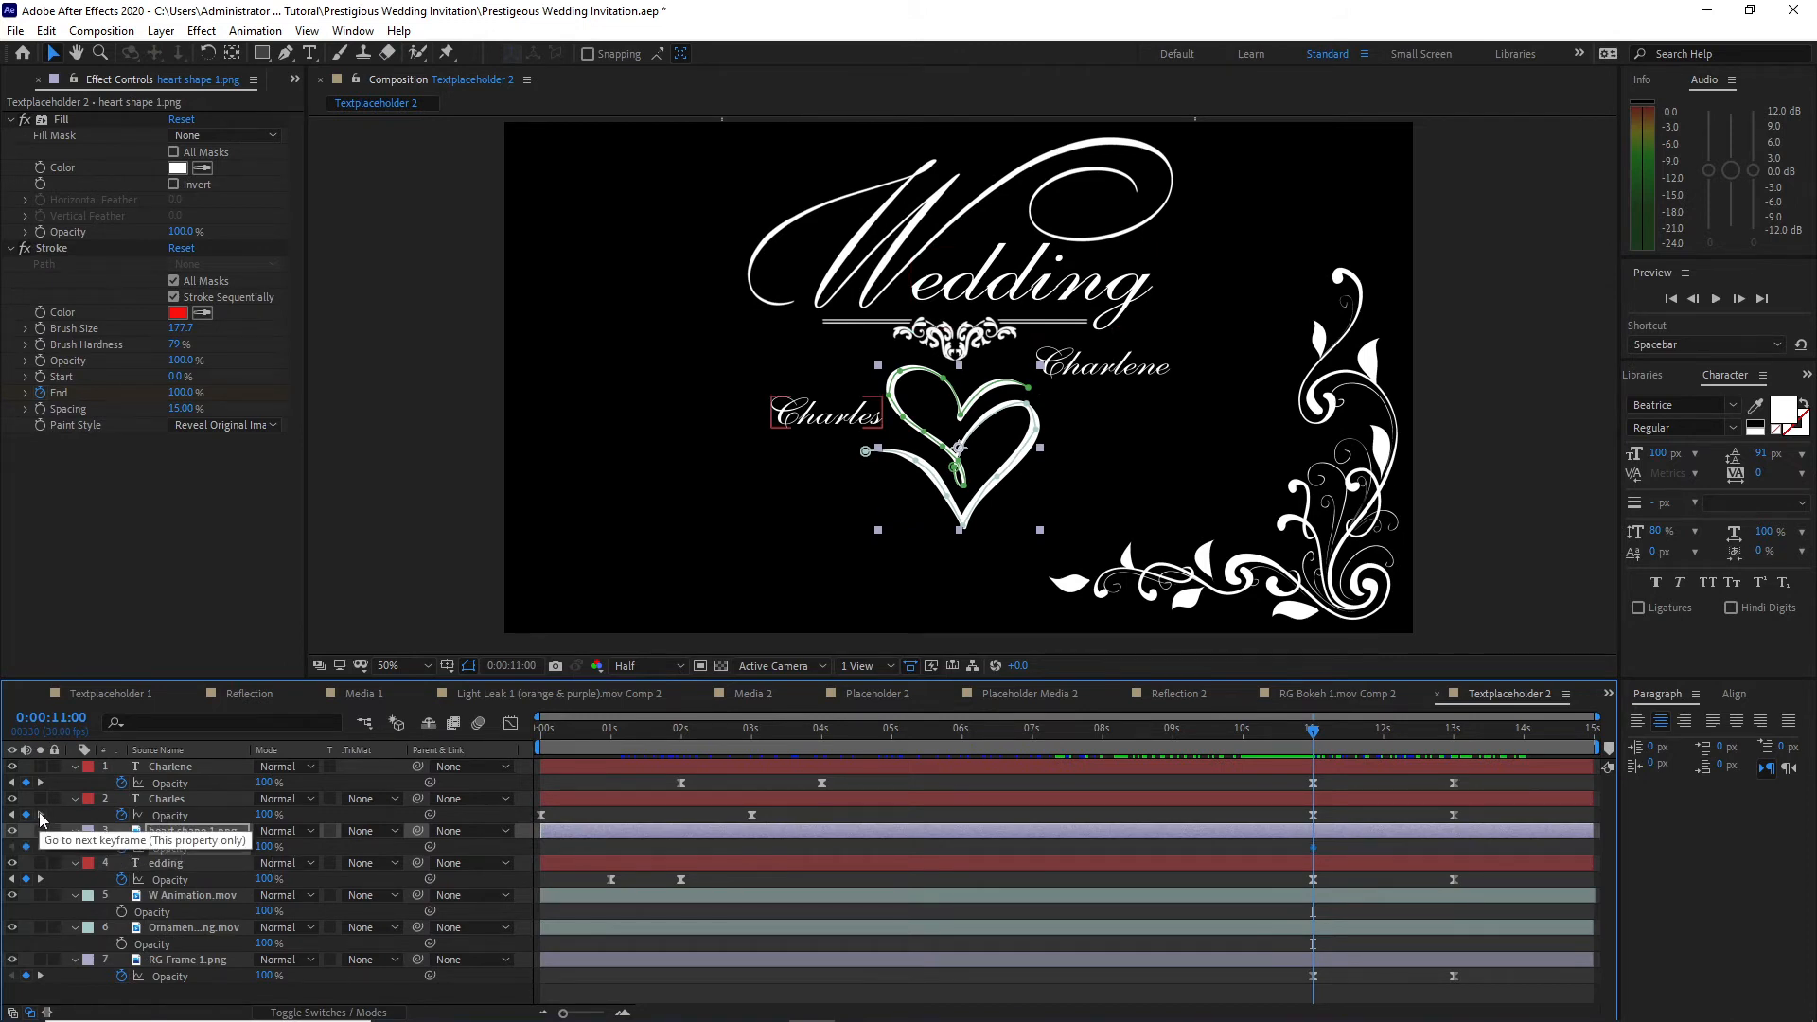
{"action": "left_click", "coordinate": [39, 814]}
{"action": "left_click_drag", "start_coordinate": [264, 847], "coordinate": [180, 847]}
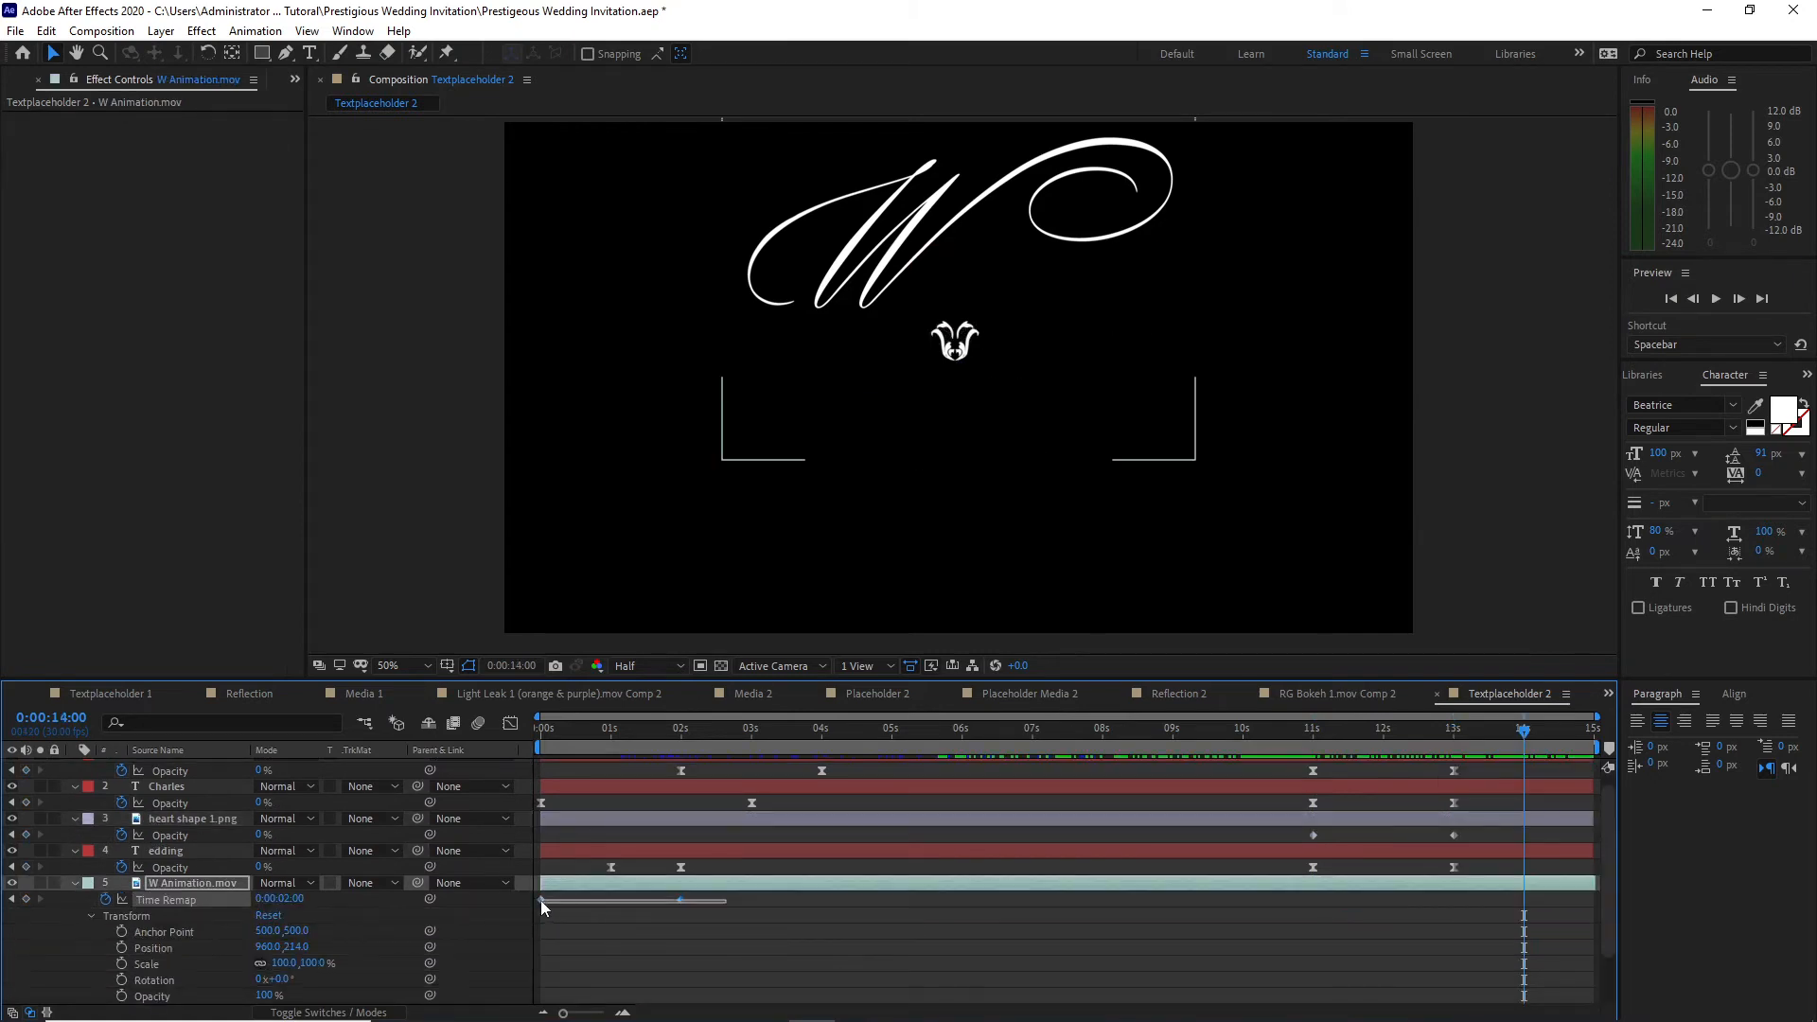
Step: Copy the two Time Remap keyframes of the W Animation.mov layer and paste them at 11 seconds
{"action": "left_click_drag", "start_coordinate": [532, 901], "coordinate": [530, 900]}
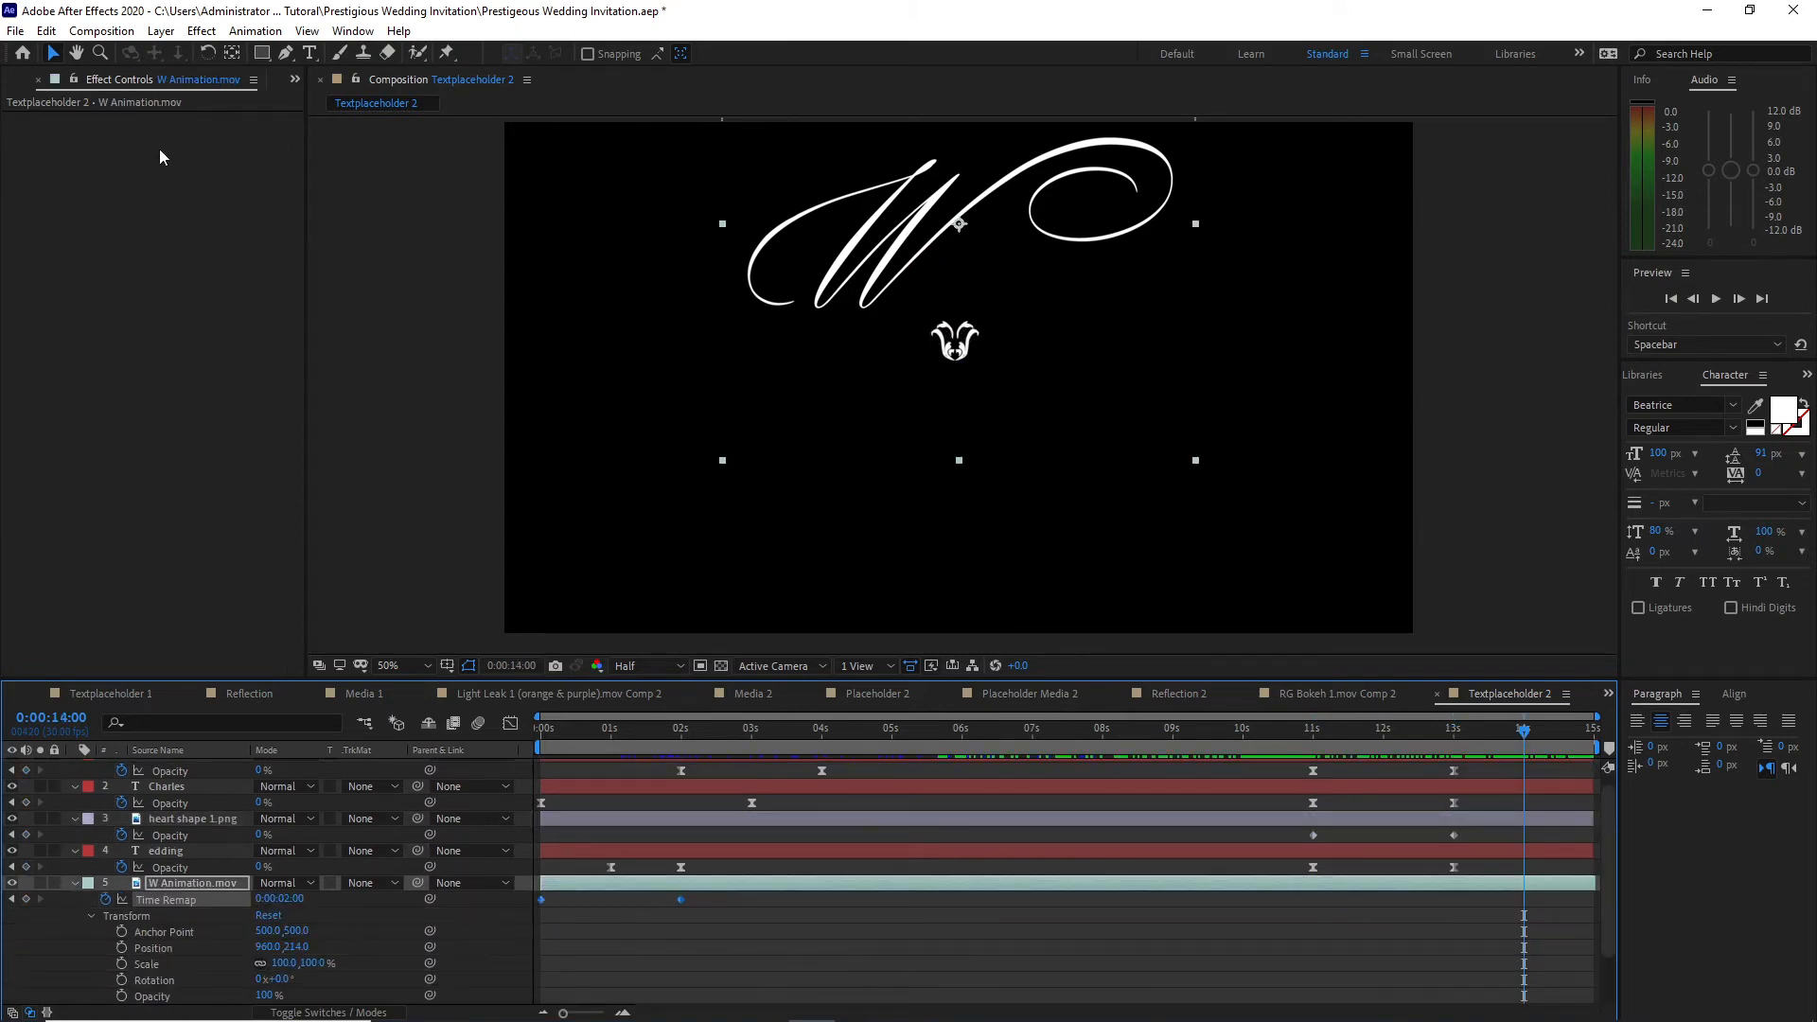
{"action": "left_click", "coordinate": [47, 34]}
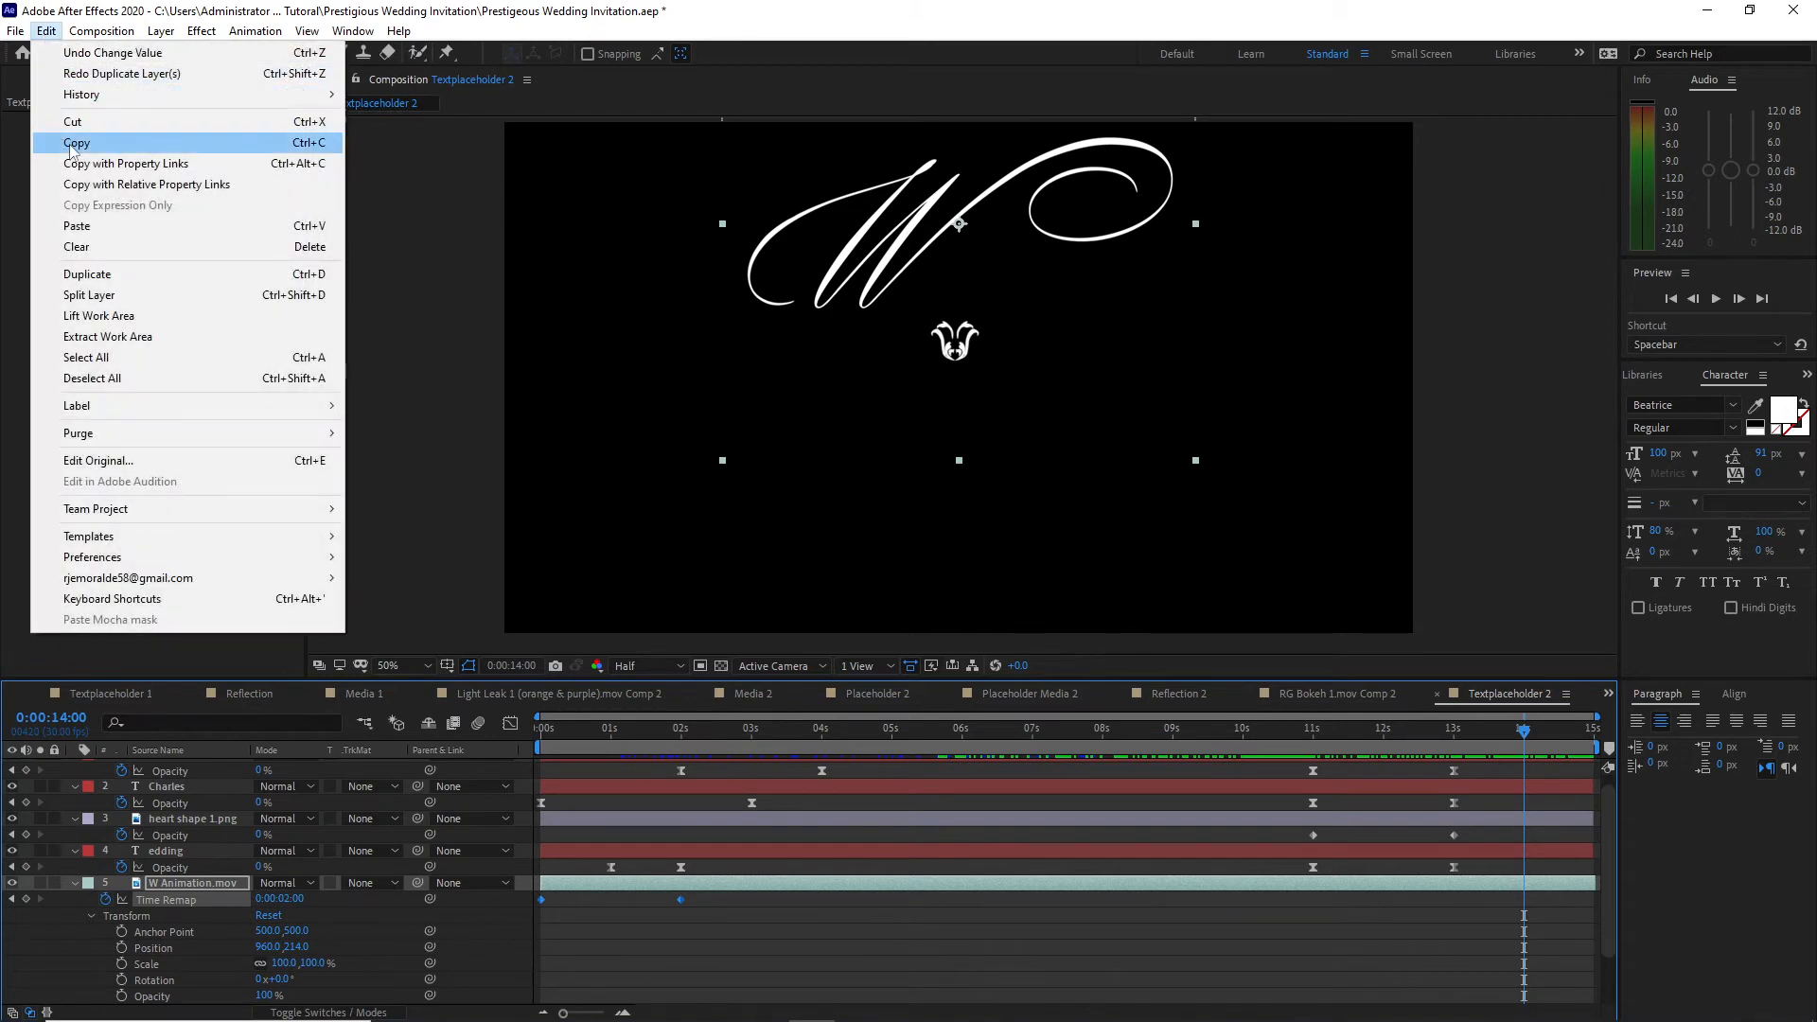
{"action": "left_click", "coordinate": [74, 143]}
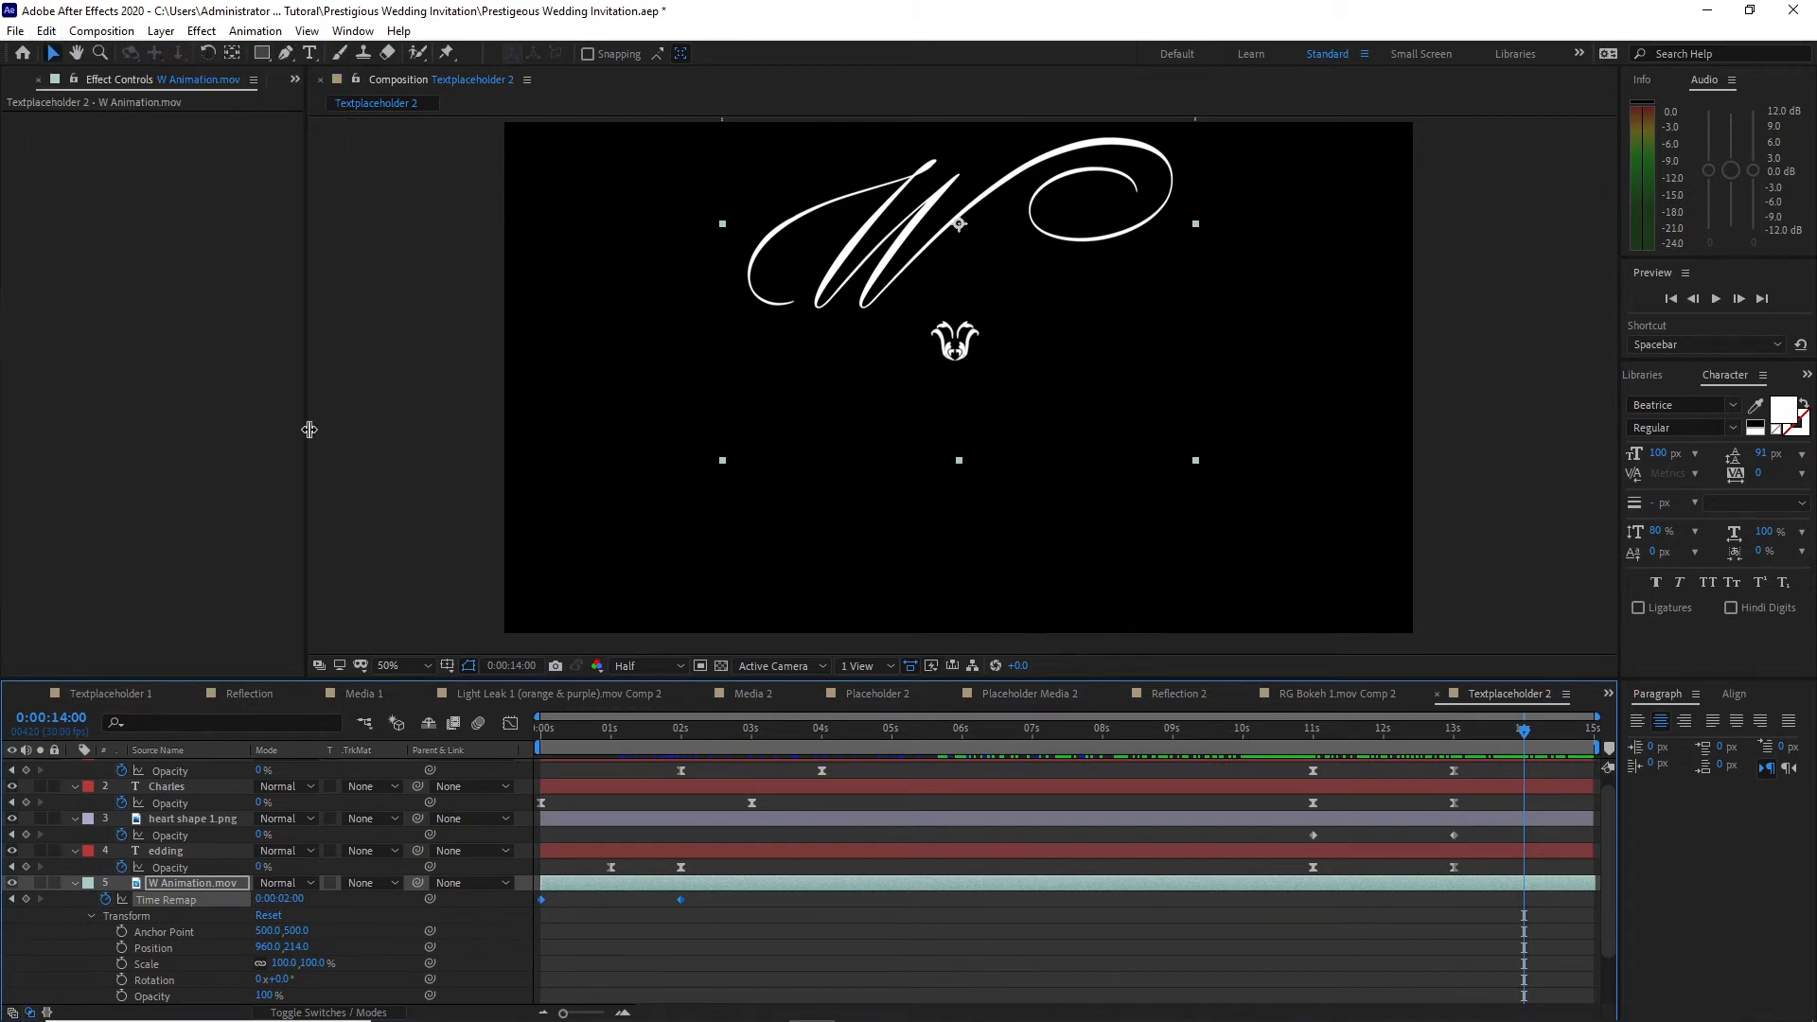
{"action": "left_click", "coordinate": [1312, 735]}
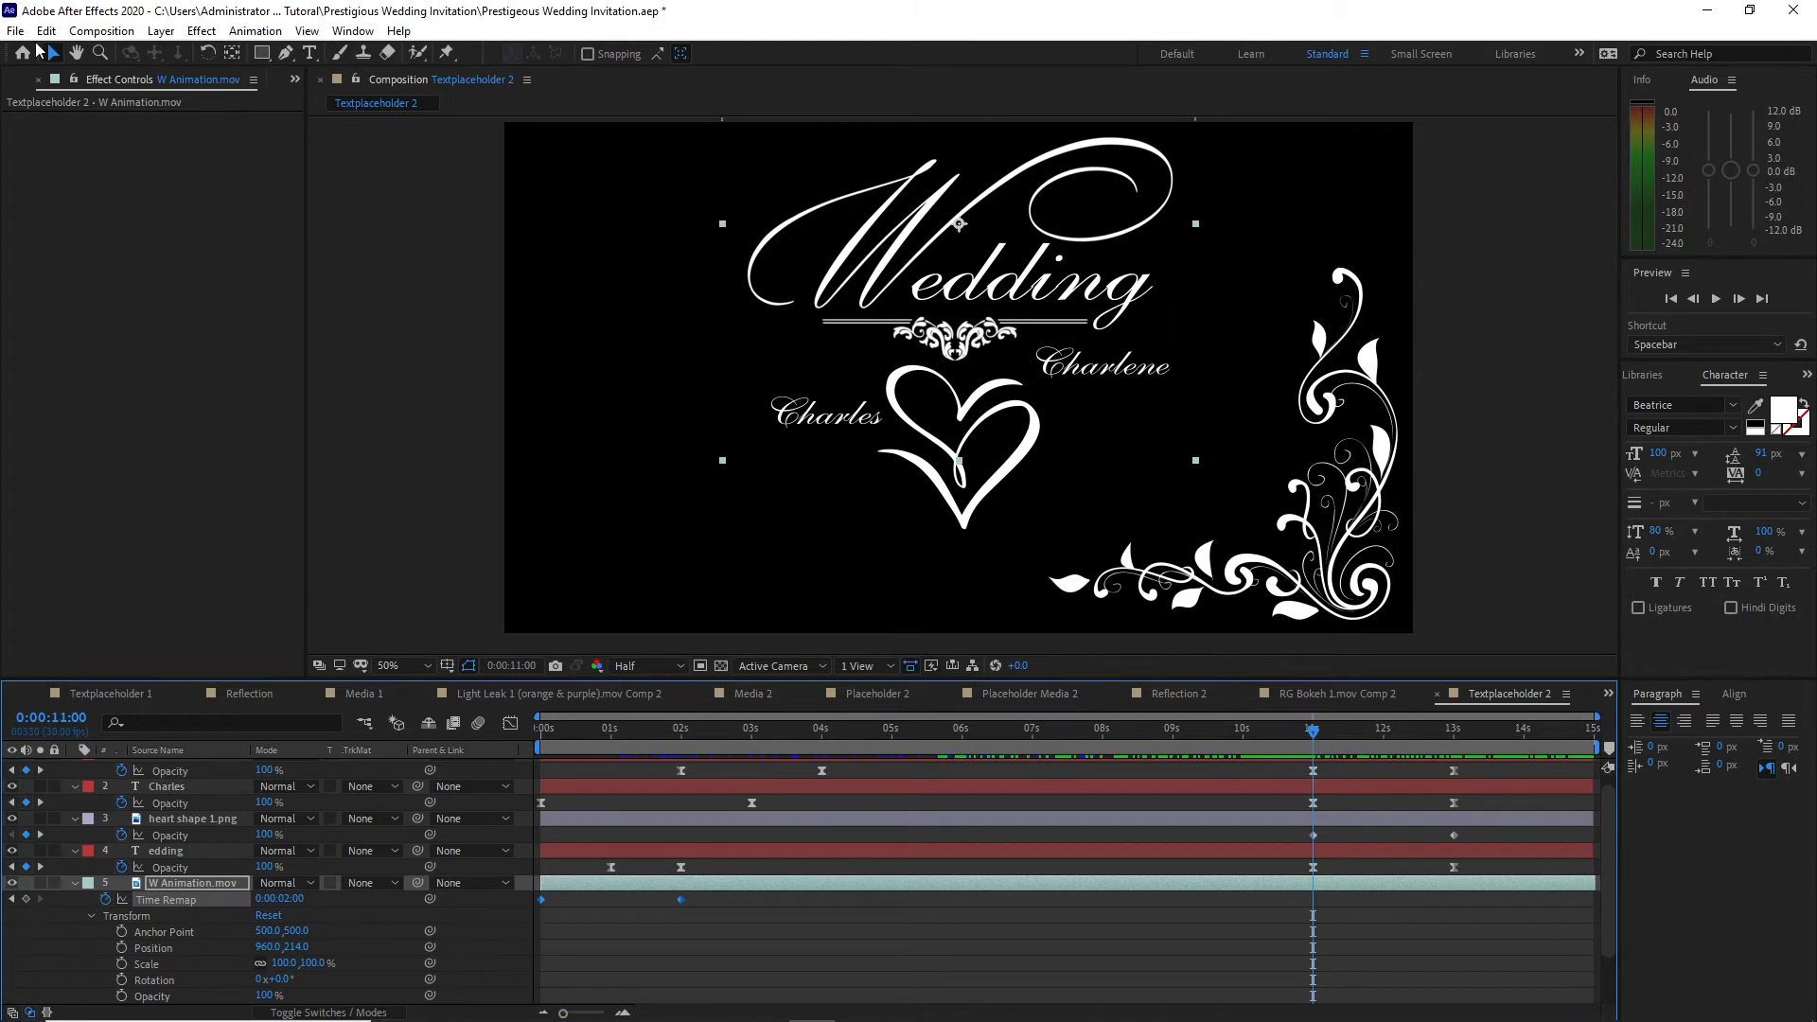
{"action": "left_click", "coordinate": [46, 31]}
{"action": "left_click", "coordinate": [95, 231]}
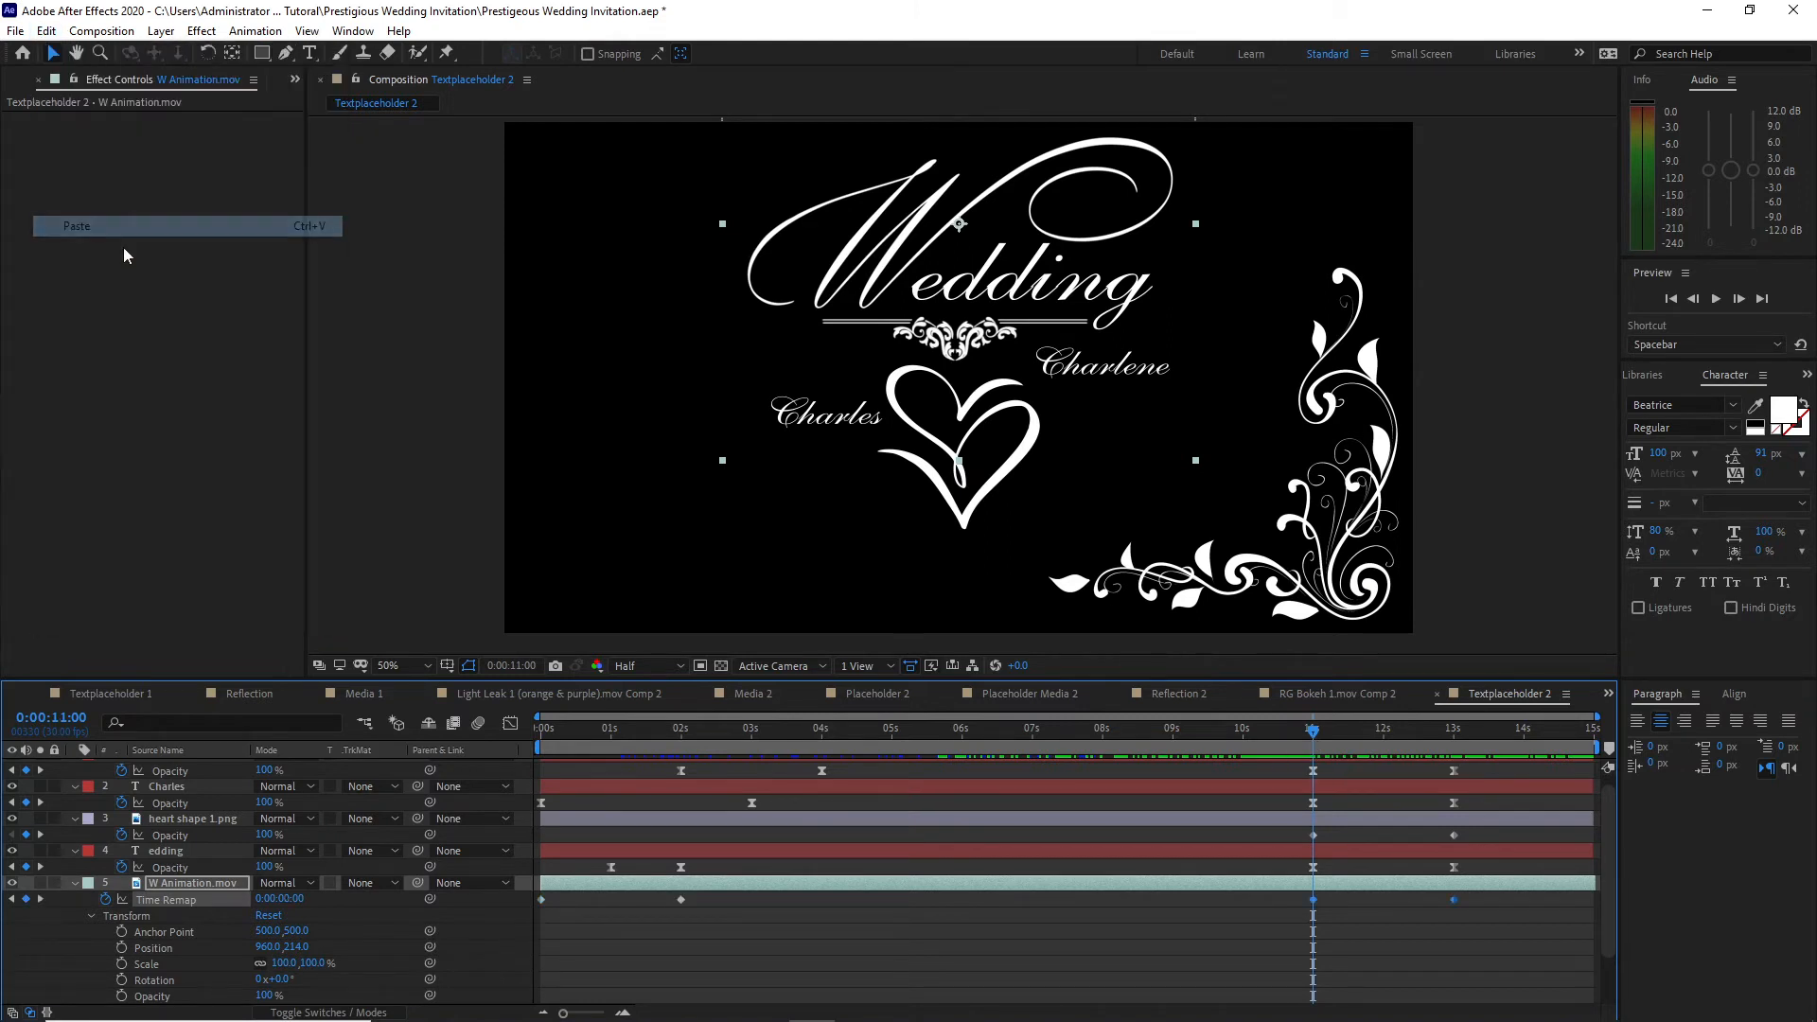
Step: Reverse the pasted W Animation Time Remap keyframes so the value is 0:00:02:00 at 11 seconds and 0:00:00:00 at 13 seconds
{"action": "mouse_move", "coordinate": [1312, 899]}
{"action": "left_mouse_down"}
{"action": "mouse_move", "coordinate": [1457, 928]}
{"action": "mouse_move", "coordinate": [1463, 900]}
{"action": "mouse_move", "coordinate": [1314, 900]}
{"action": "left_mouse_up"}
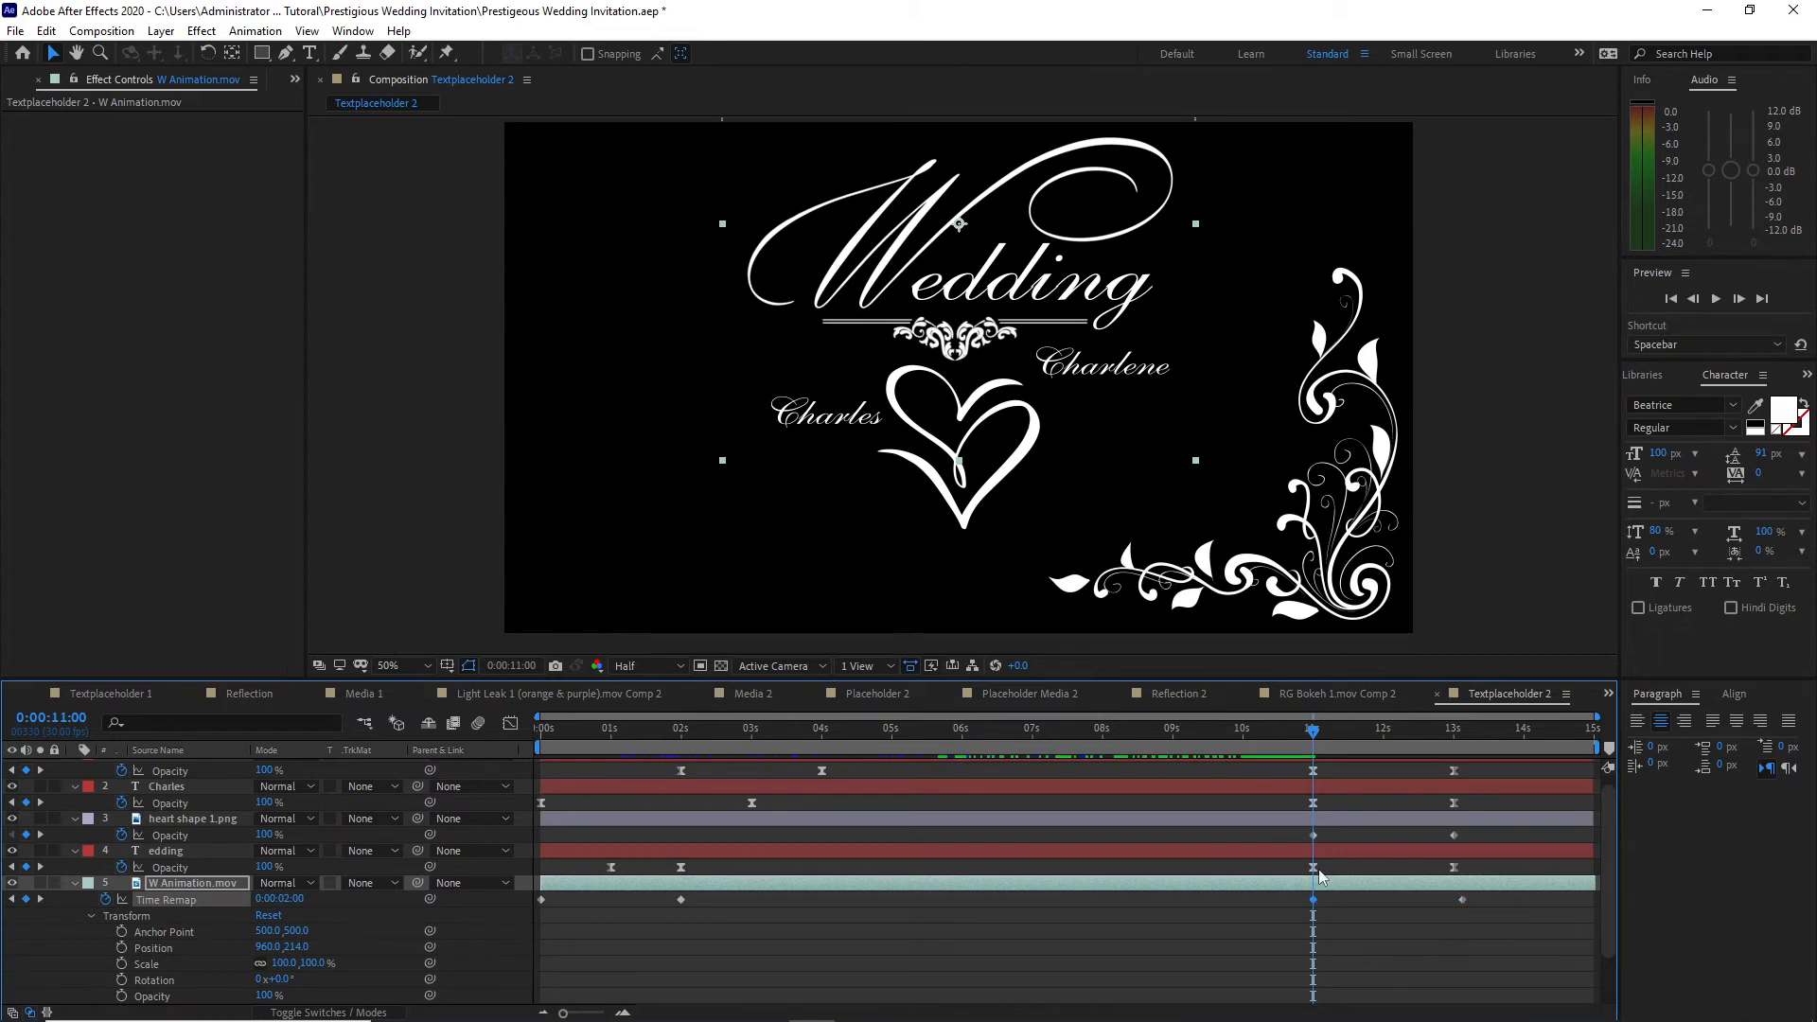
{"action": "left_click", "coordinate": [1453, 735]}
{"action": "left_click_drag", "start_coordinate": [1464, 900], "coordinate": [1458, 907]}
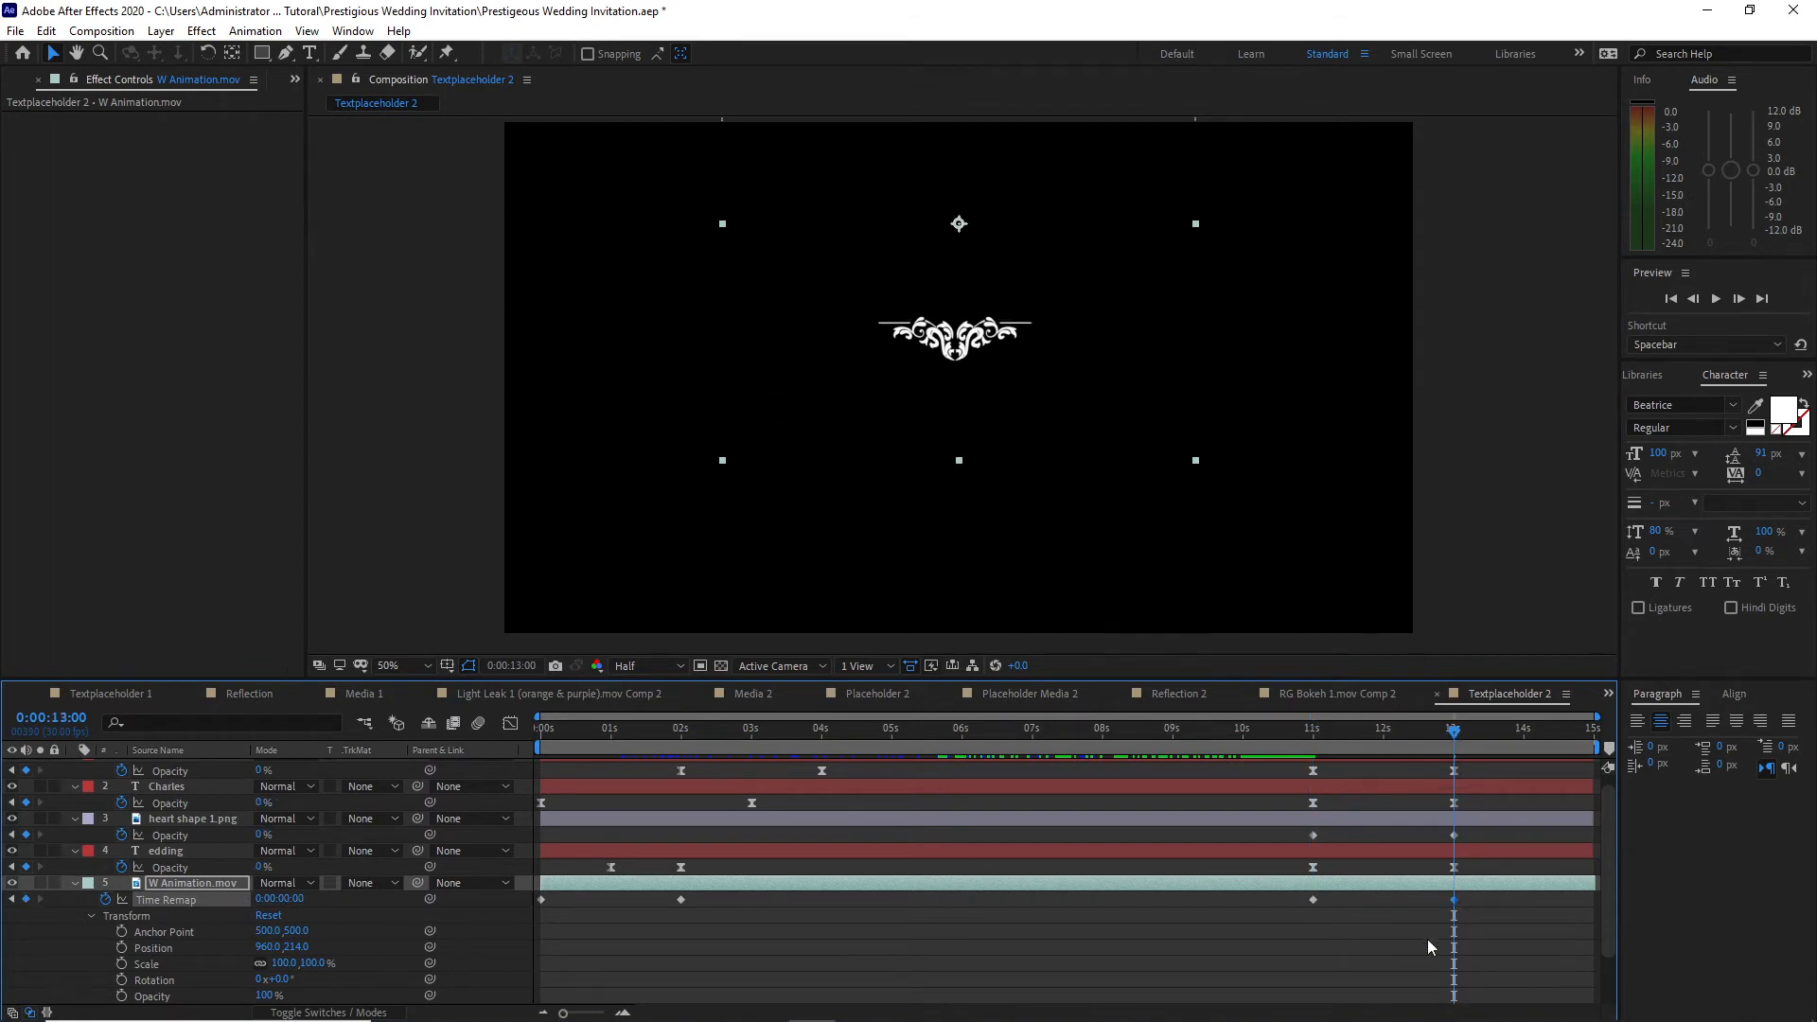
Step: Collapse the W Animation properties, reveal the ornament layer's Time Remap, and move its third keyframe to 11 seconds
{"action": "key", "text": "u"}
{"action": "left_click", "coordinate": [175, 914]}
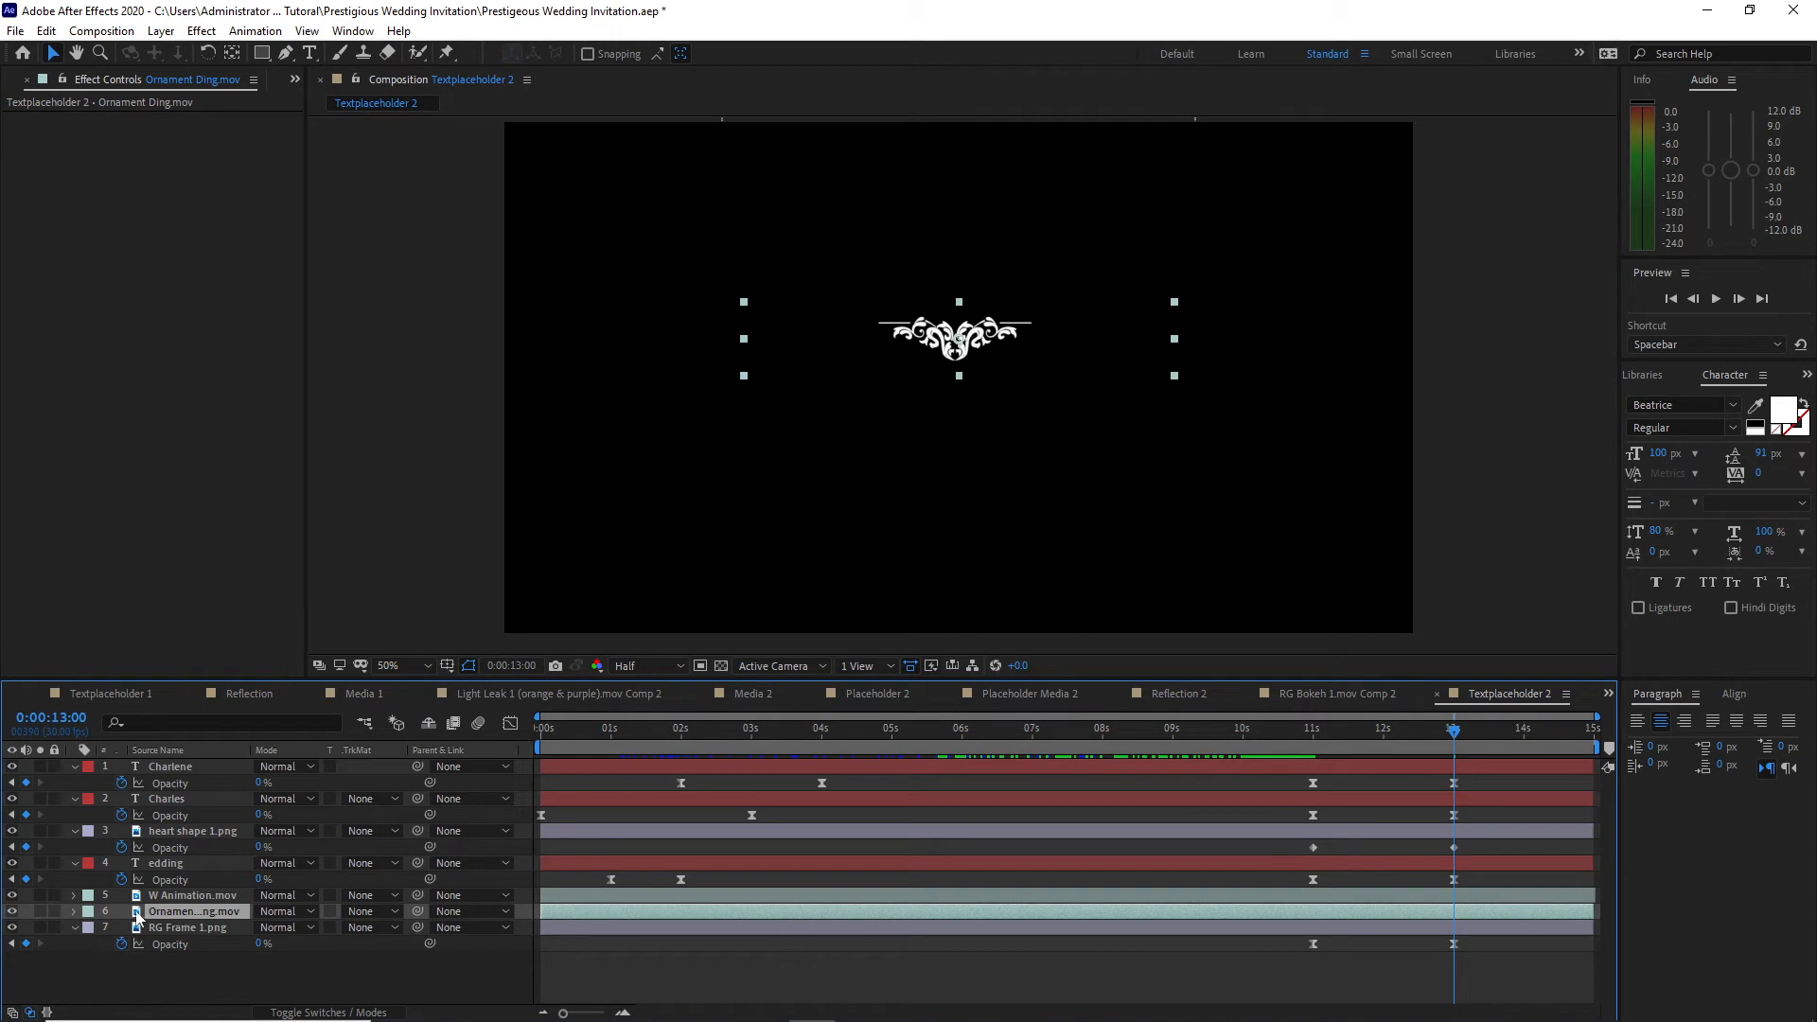
{"action": "left_click", "coordinate": [75, 913]}
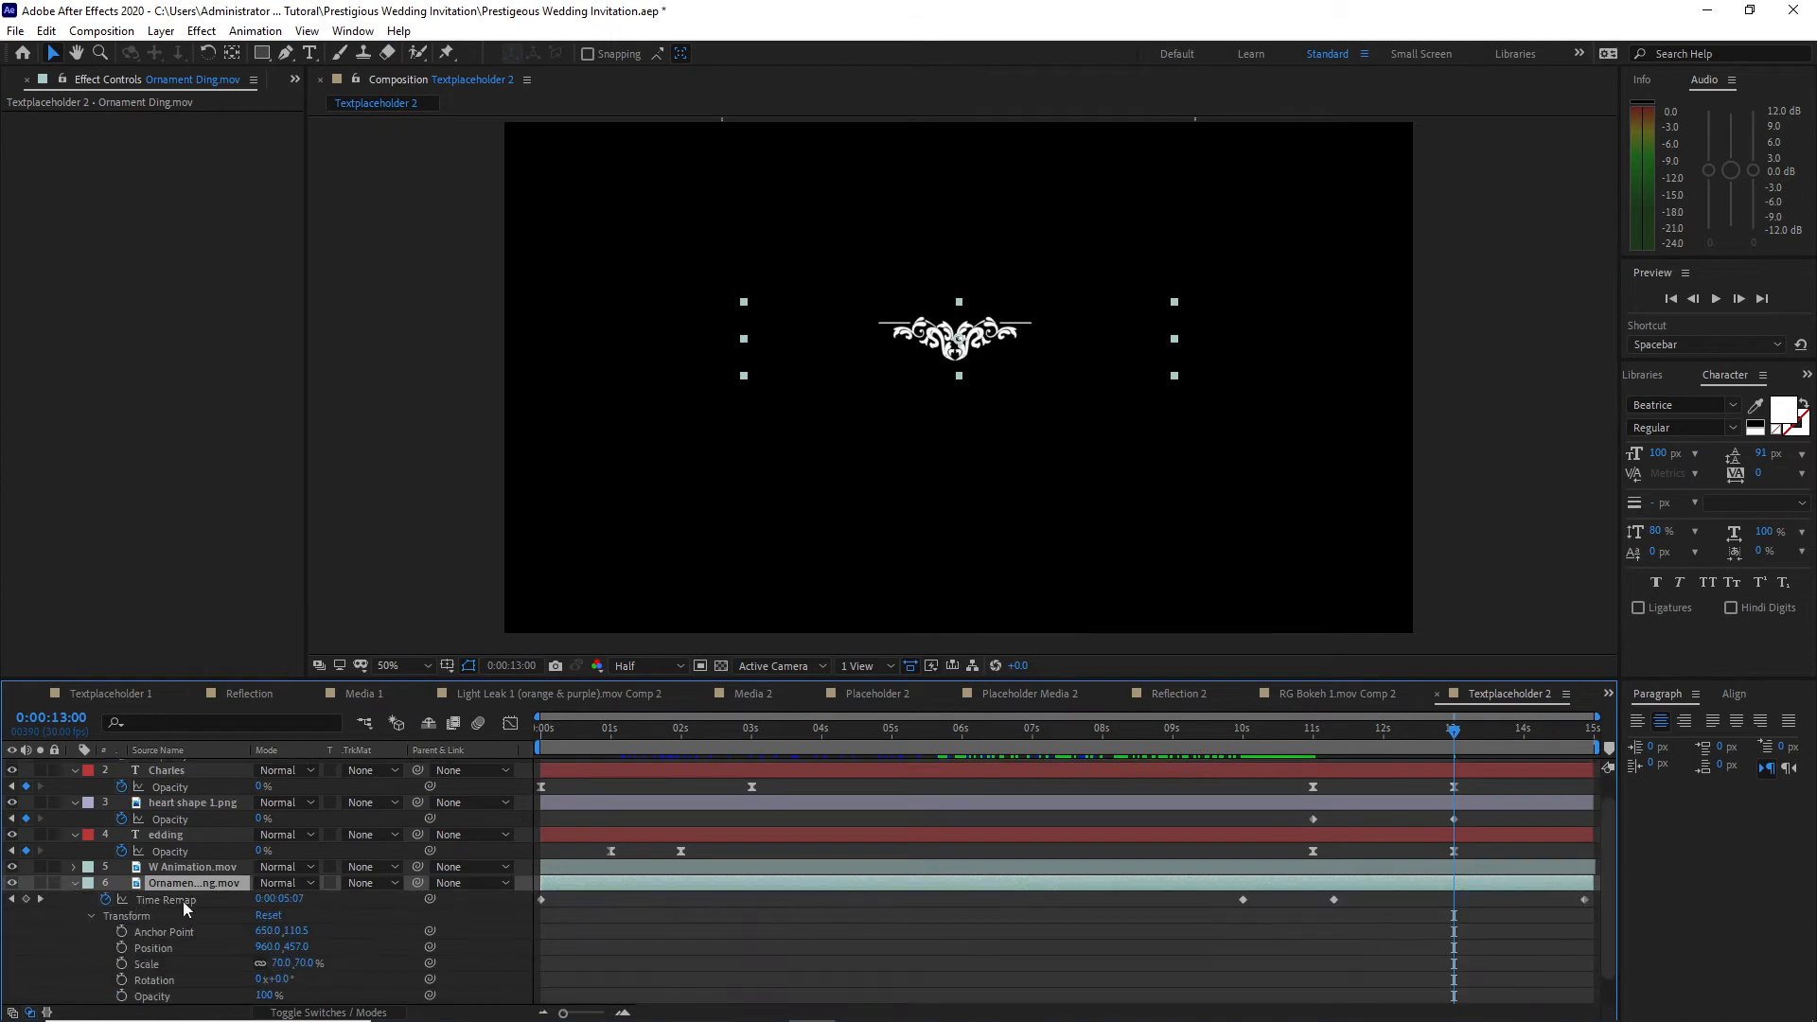
{"action": "left_click_drag", "start_coordinate": [1454, 730], "coordinate": [1313, 736]}
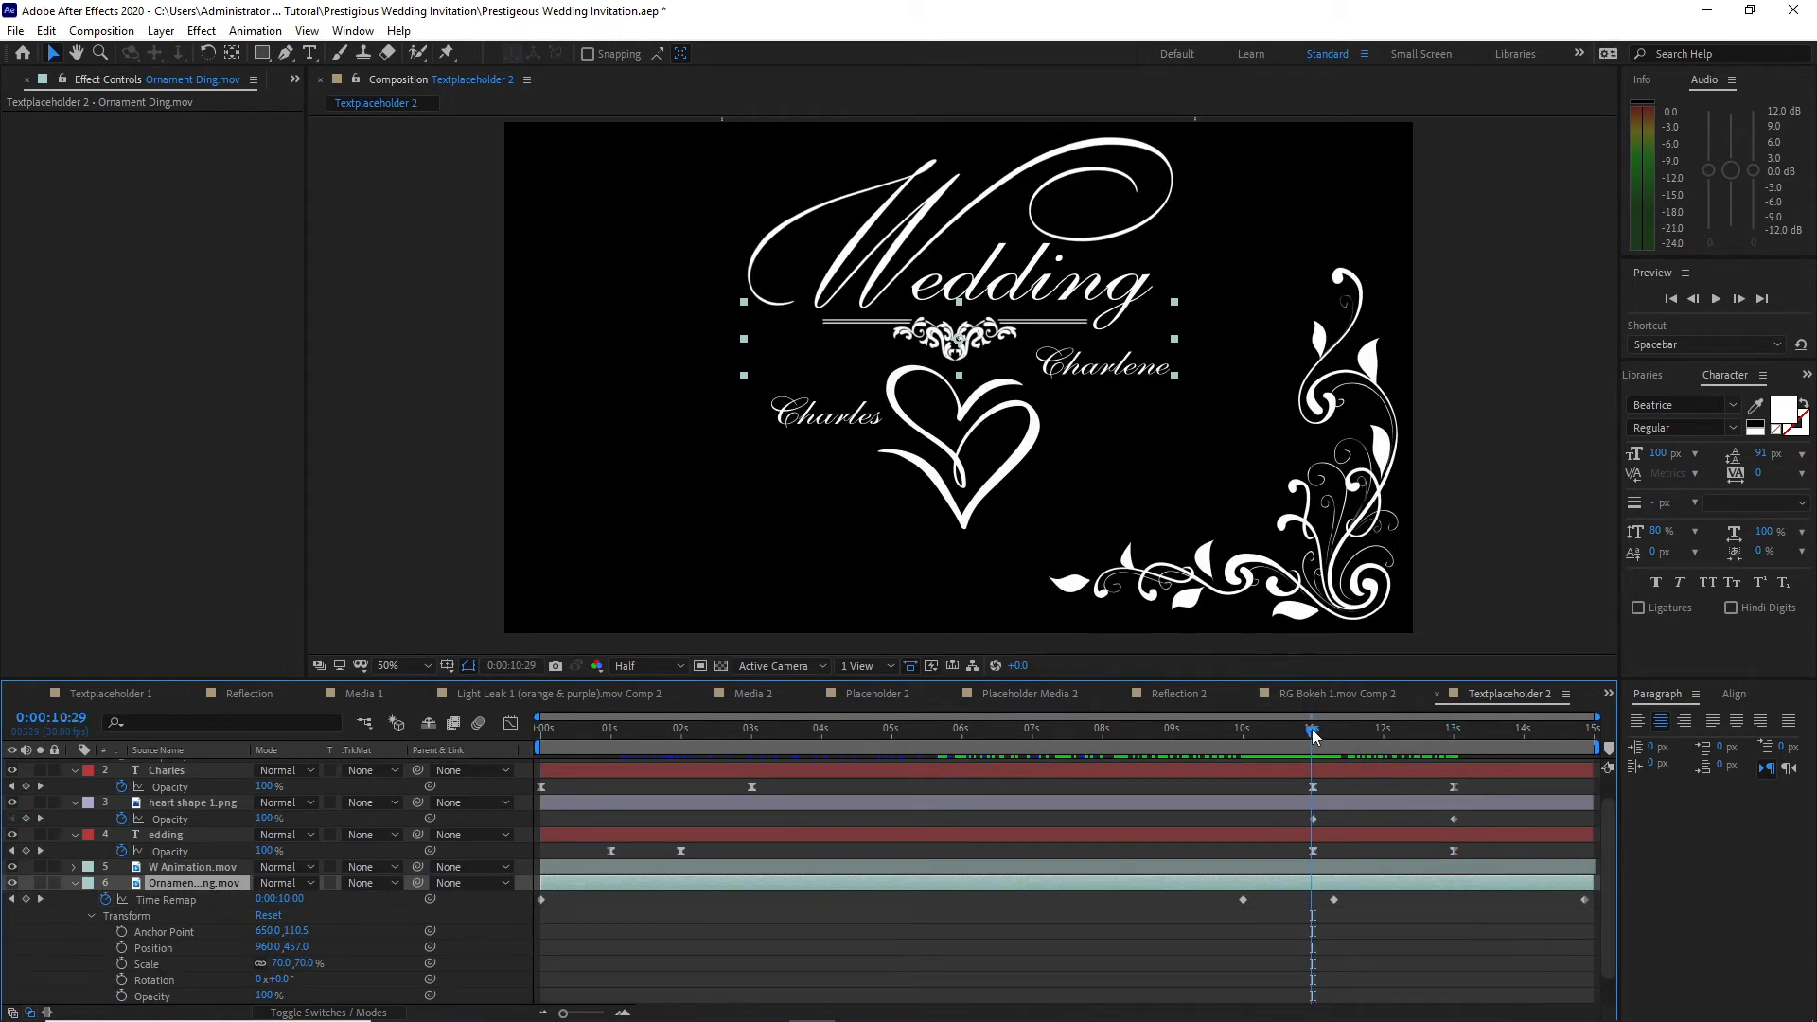
{"action": "left_click", "coordinate": [1314, 735]}
{"action": "left_click_drag", "start_coordinate": [1333, 902], "coordinate": [1313, 902]}
Step: Move the ornament layer's last Time Remap keyframe to 13 seconds and check the frame just past it
{"action": "left_click_drag", "start_coordinate": [1313, 737], "coordinate": [1454, 747]}
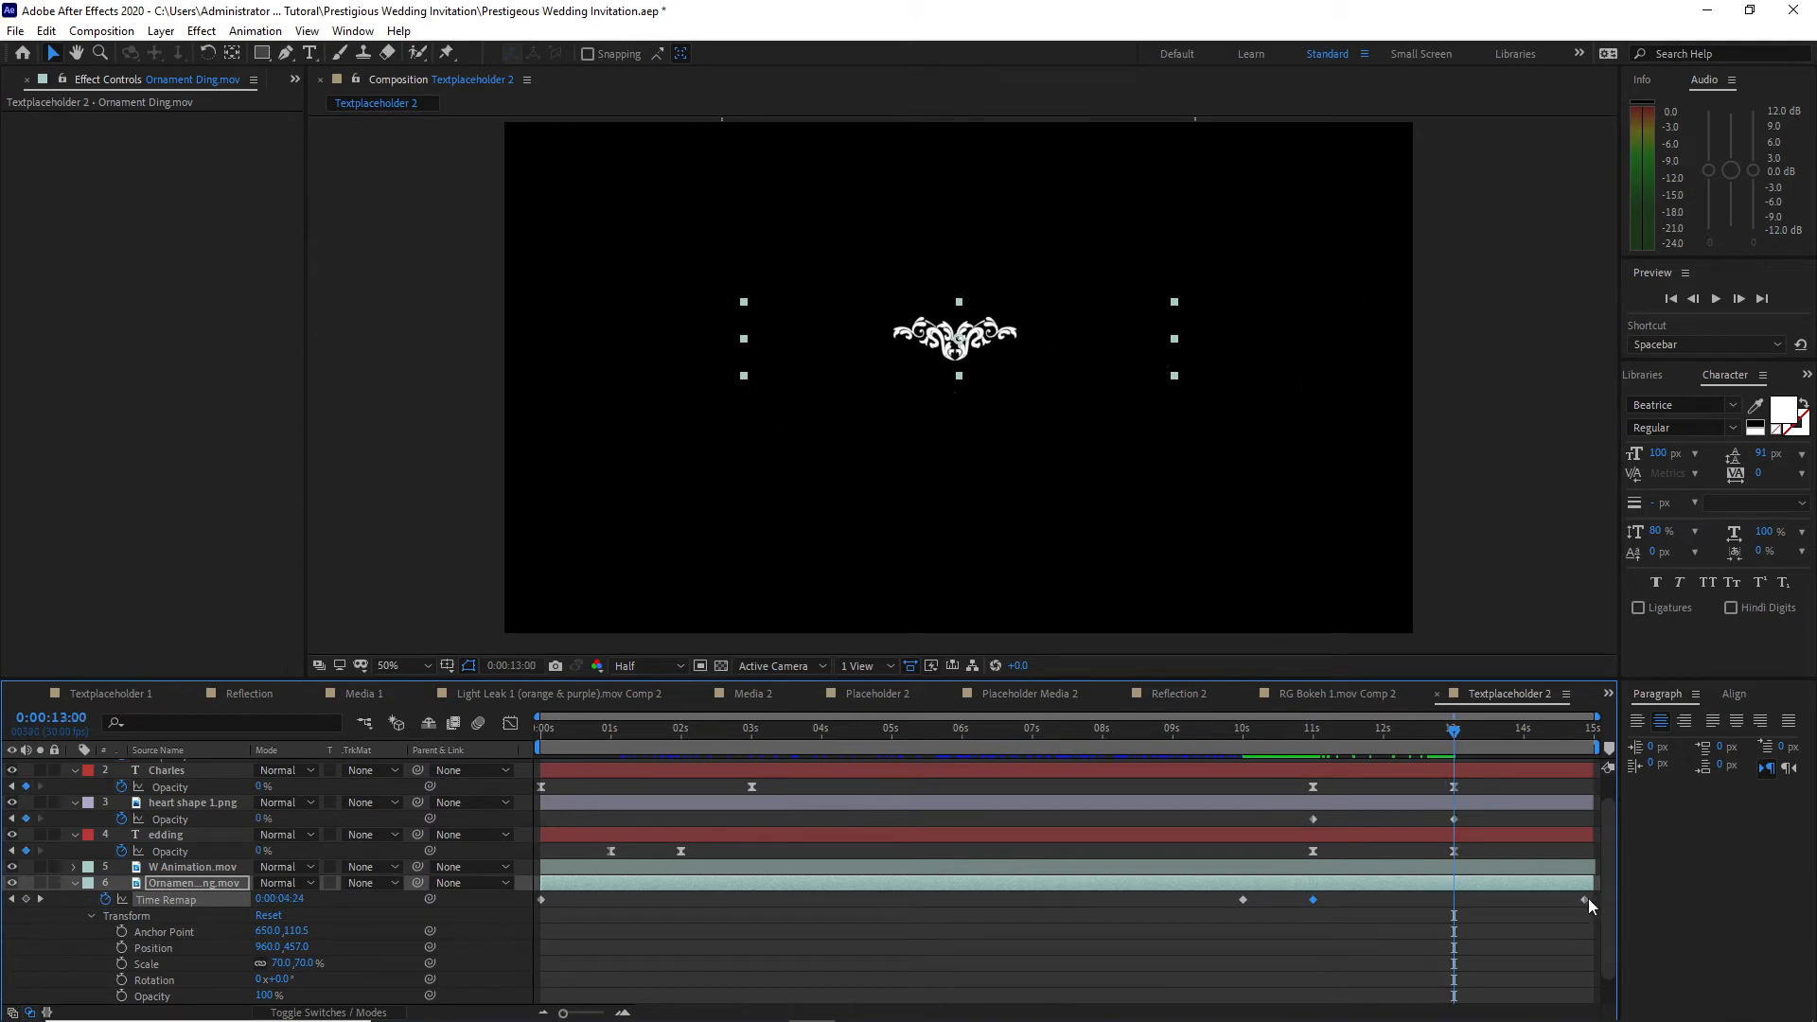
{"action": "double_click", "coordinate": [1585, 899]}
{"action": "key", "text": "Return"}
{"action": "left_click_drag", "start_coordinate": [1583, 900], "coordinate": [525, 884]}
{"action": "left_click", "coordinate": [1465, 729]}
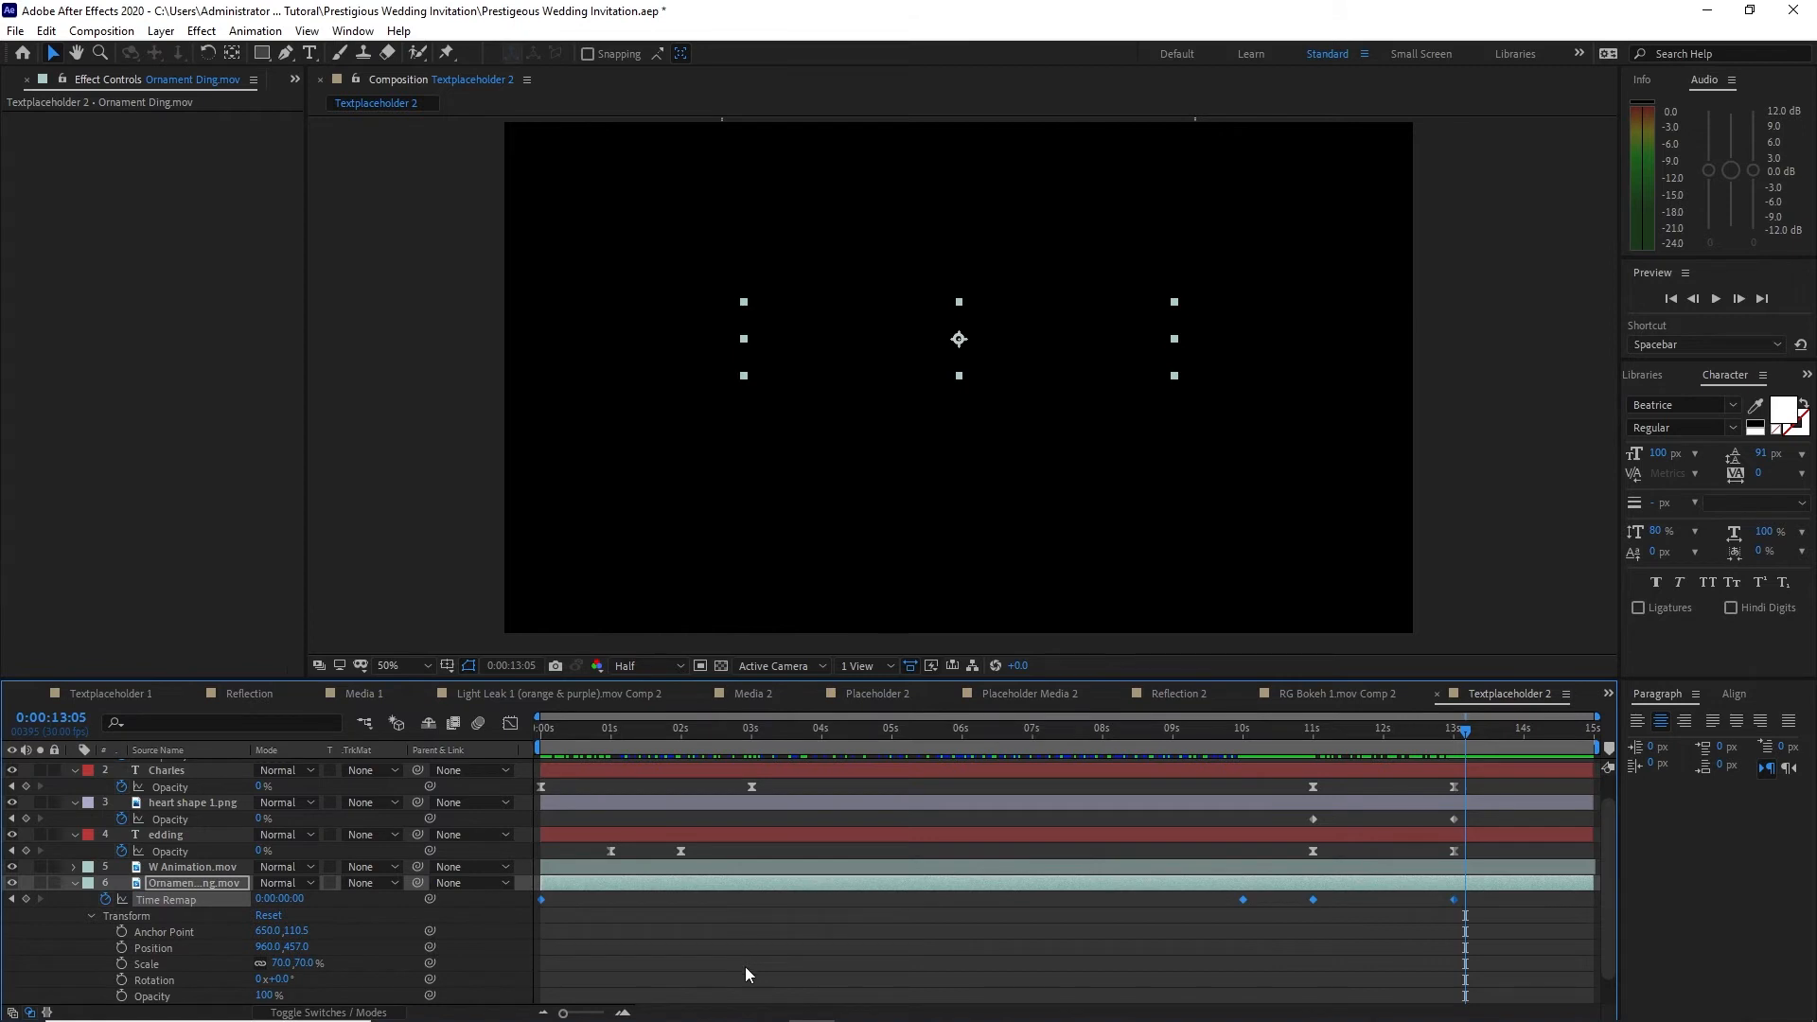
Step: Collapse the expanded properties of all layers in Textplaceholder 2
{"action": "left_click", "coordinate": [92, 916]}
{"action": "left_click", "coordinate": [74, 911]}
{"action": "left_click", "coordinate": [74, 928]}
{"action": "left_click", "coordinate": [75, 863]}
{"action": "left_click", "coordinate": [75, 831]}
{"action": "left_click", "coordinate": [74, 798]}
{"action": "left_click", "coordinate": [75, 767]}
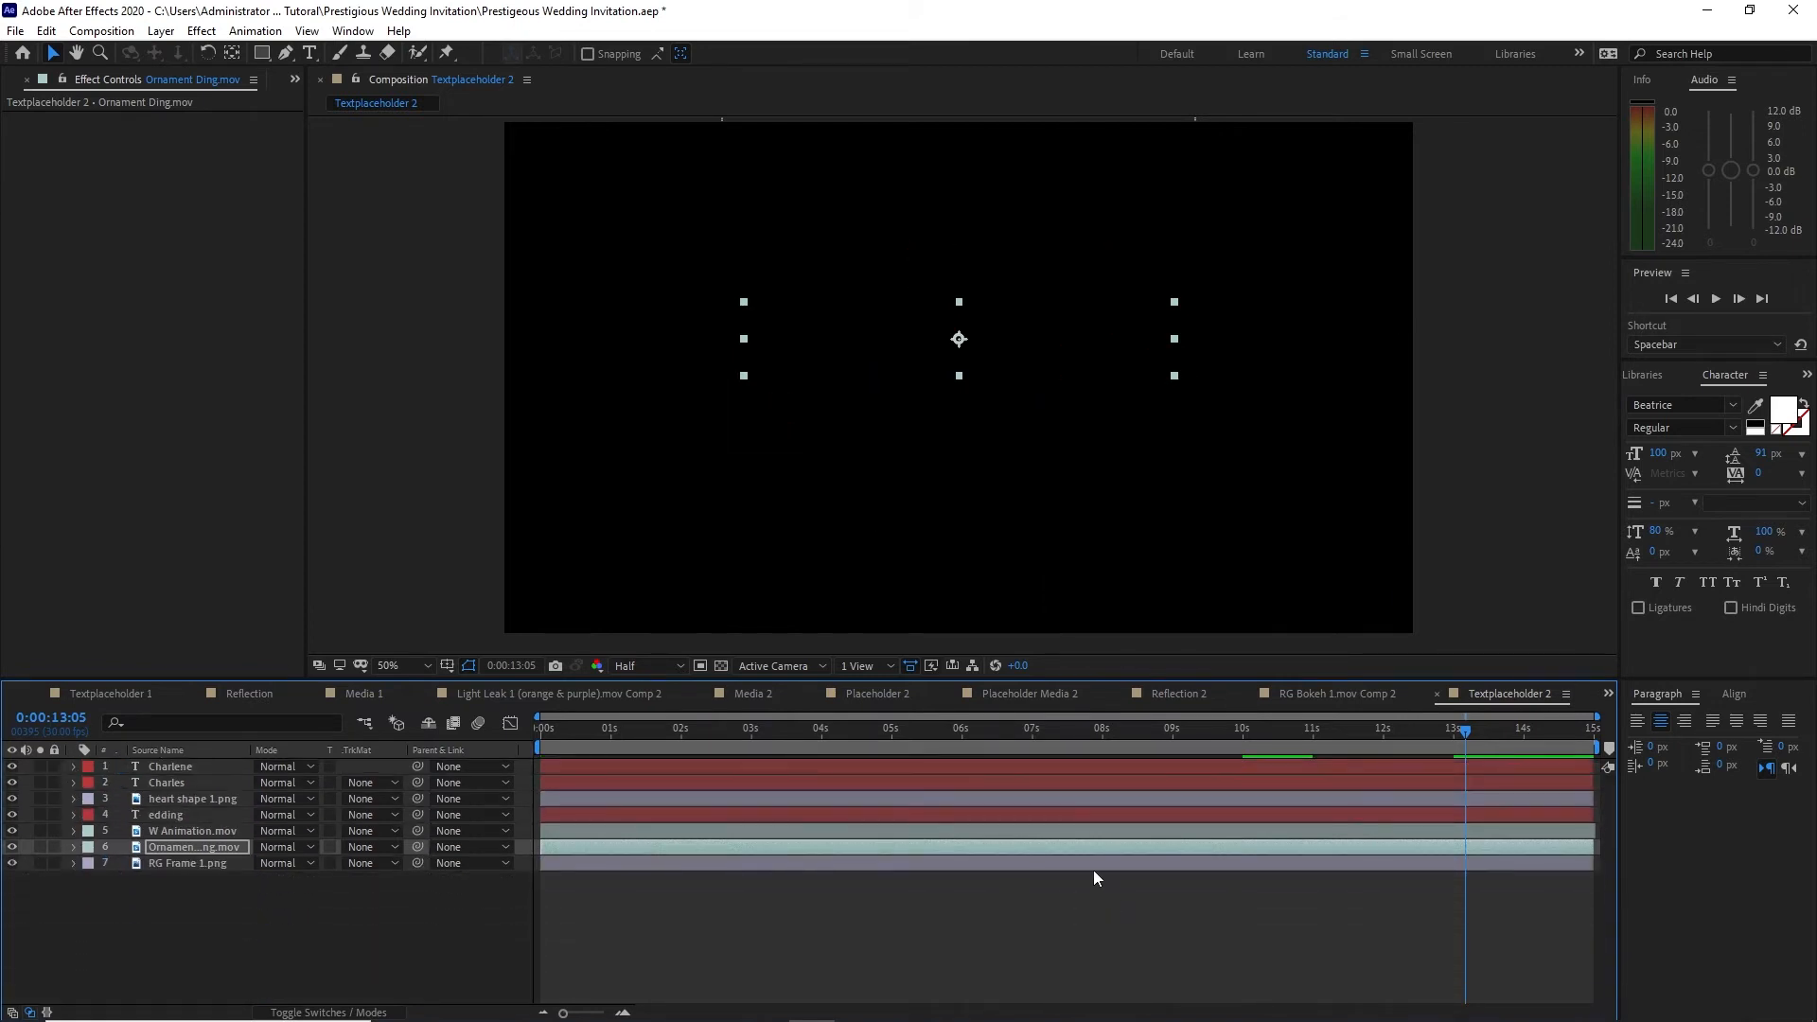
Step: In the Placeholder 2 composition, delete the video (19).mp4 layer and add the pexels 8776123 clip from the Footage folder instead
{"action": "left_click", "coordinate": [867, 699]}
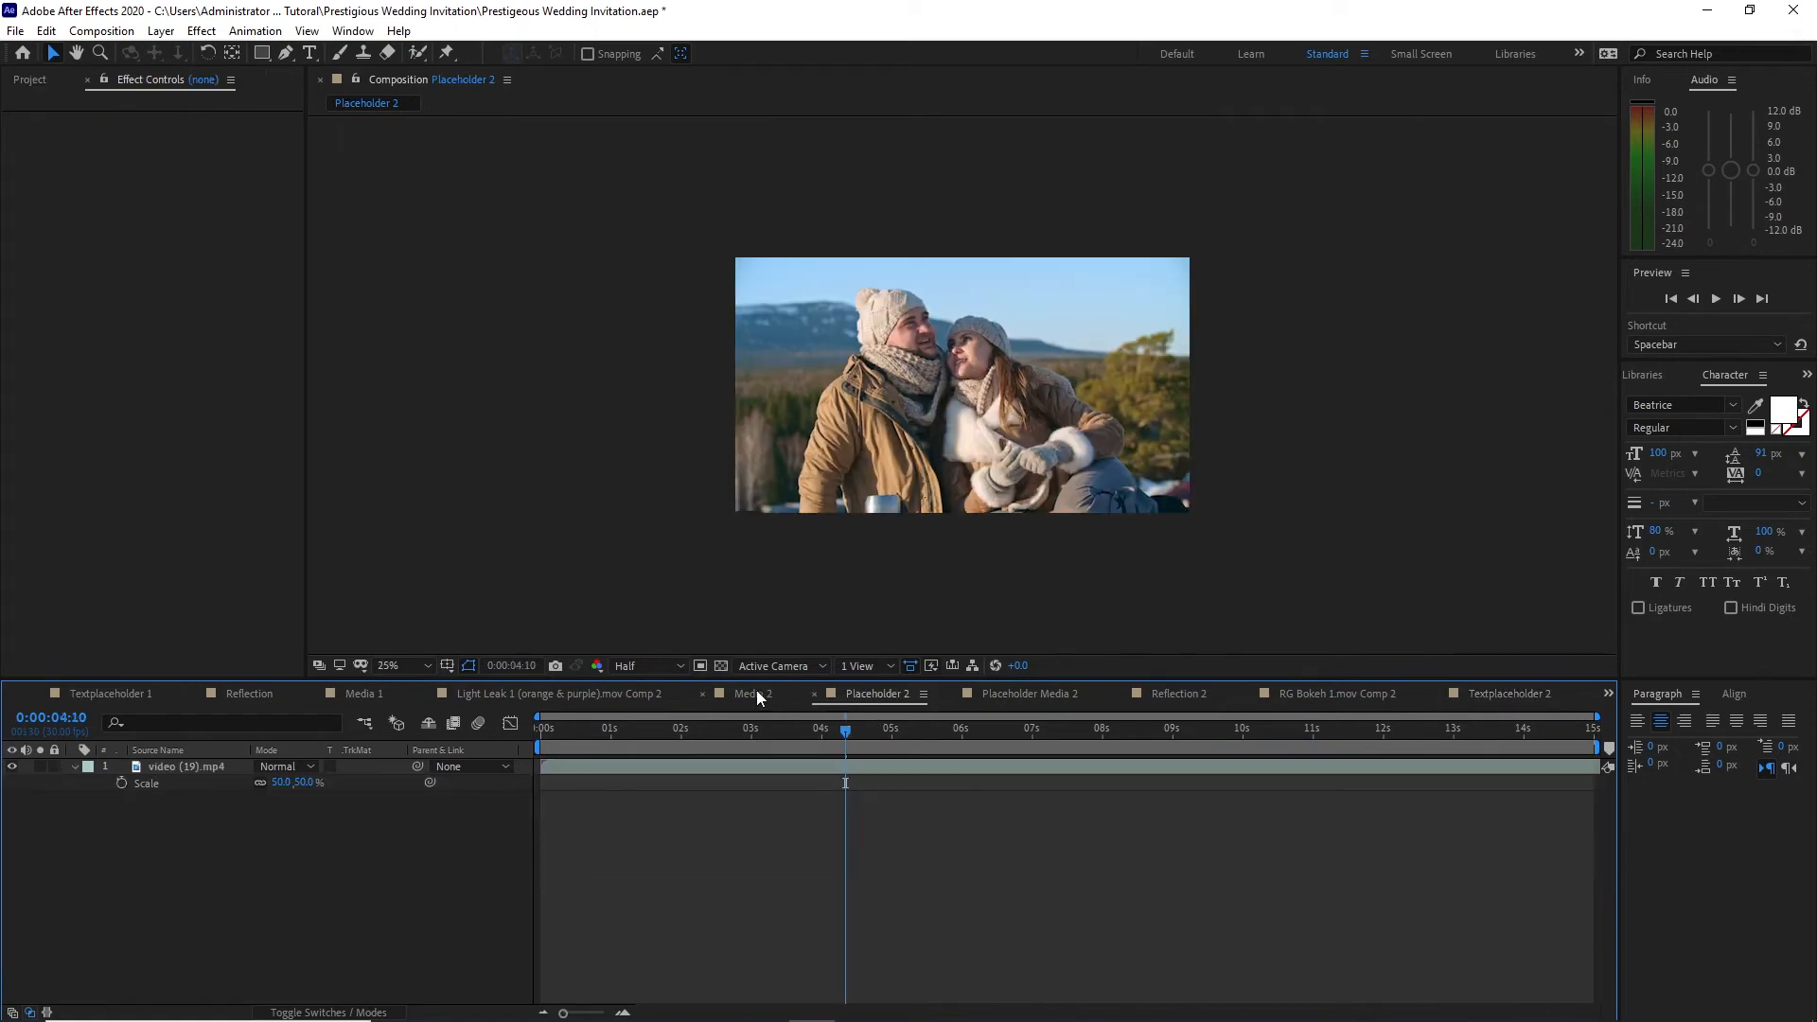
{"action": "left_click", "coordinate": [198, 769]}
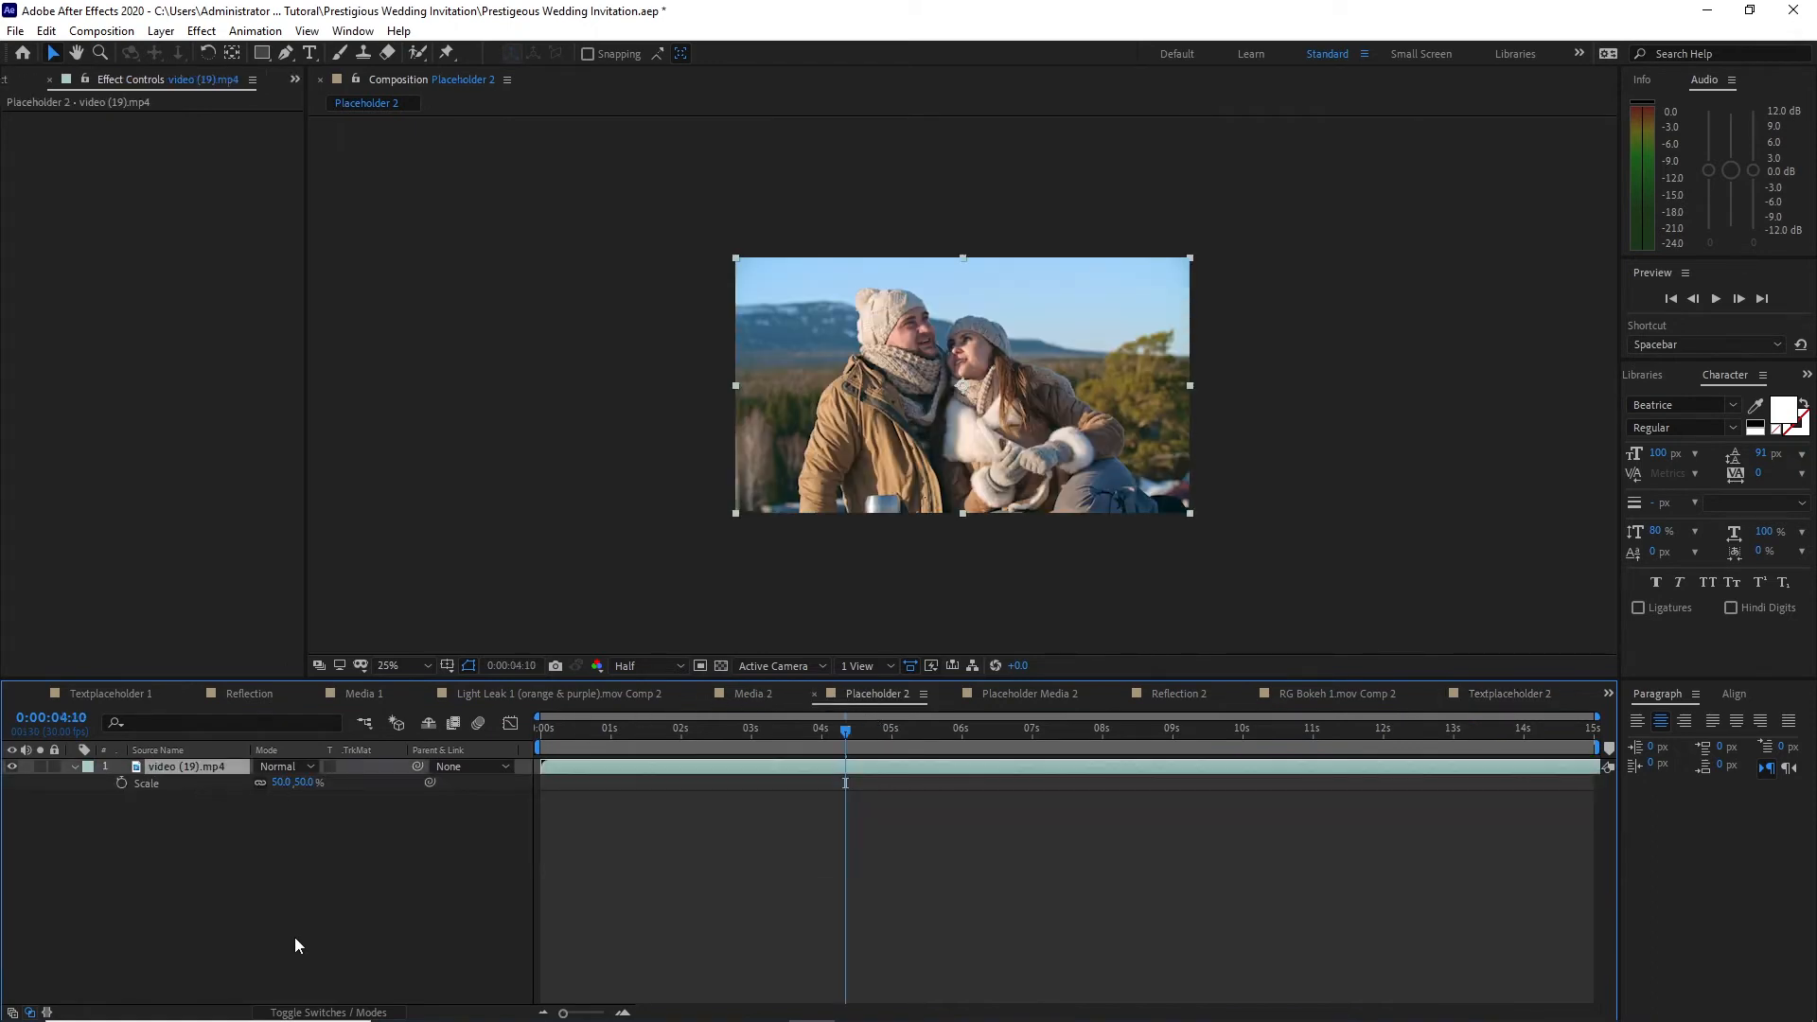
{"action": "key", "text": "Delete"}
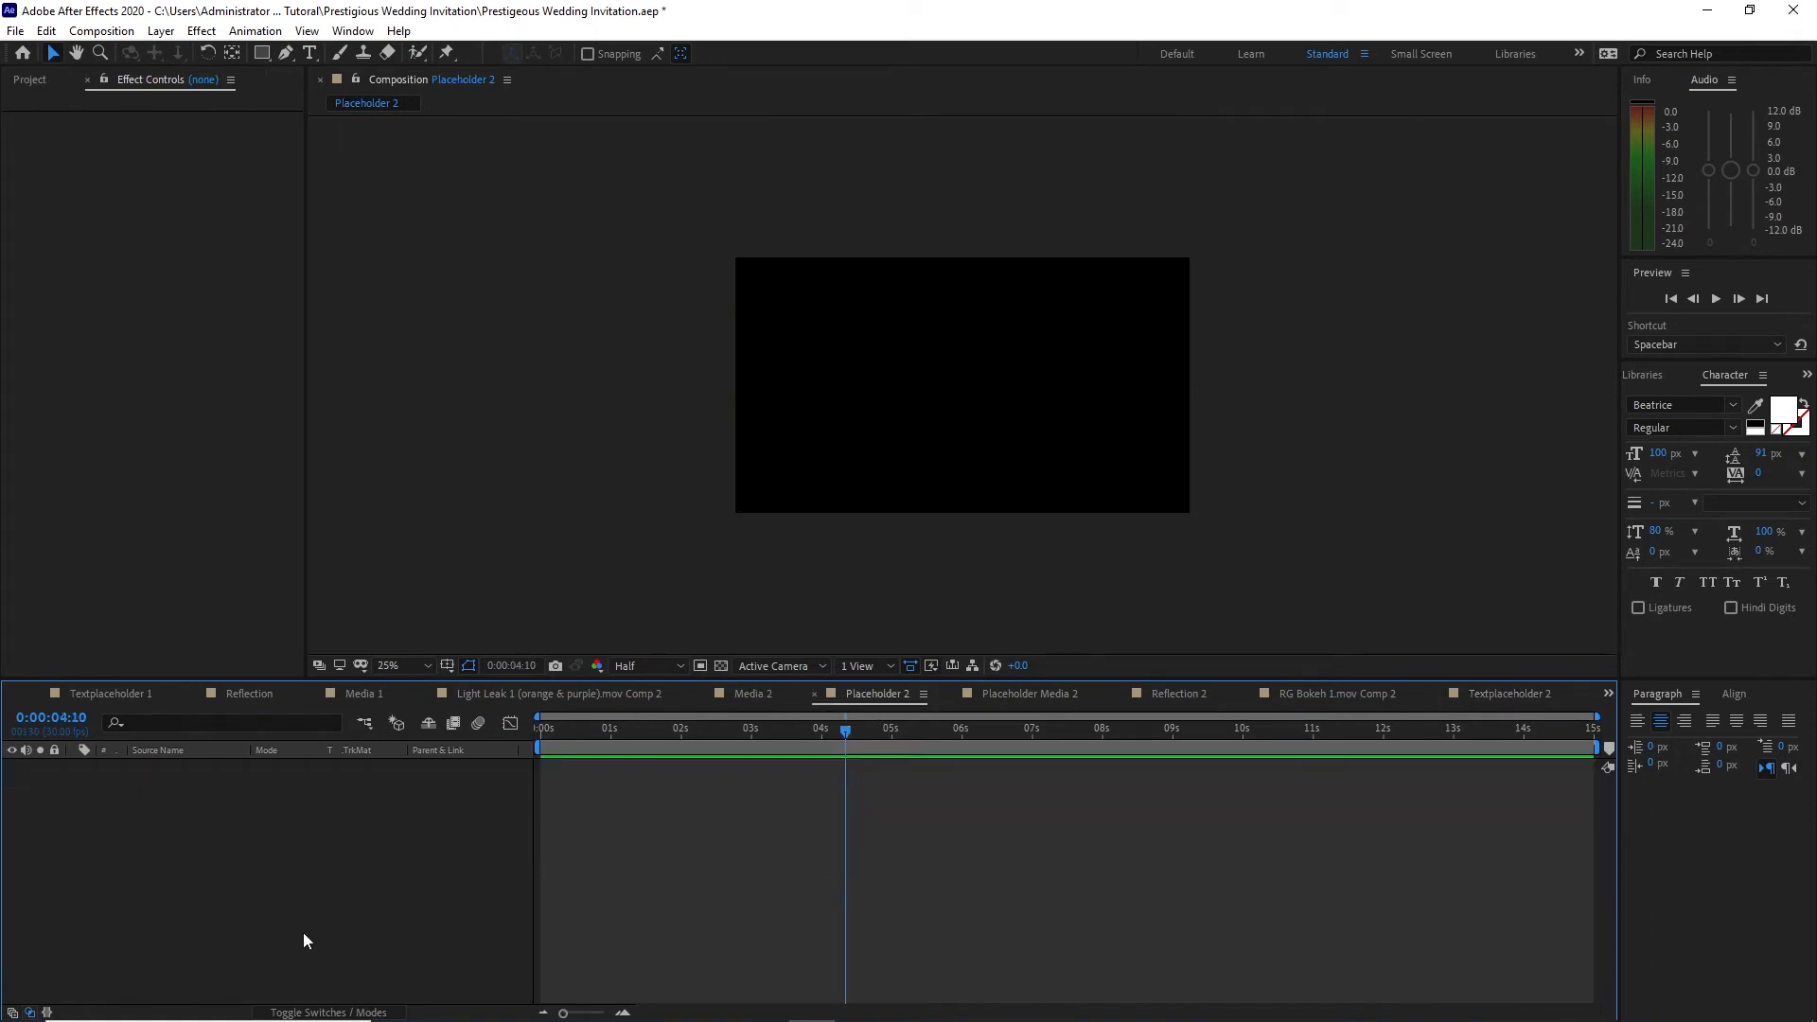
{"action": "left_click", "coordinate": [29, 82]}
{"action": "left_click_drag", "start_coordinate": [95, 340], "coordinate": [104, 863]}
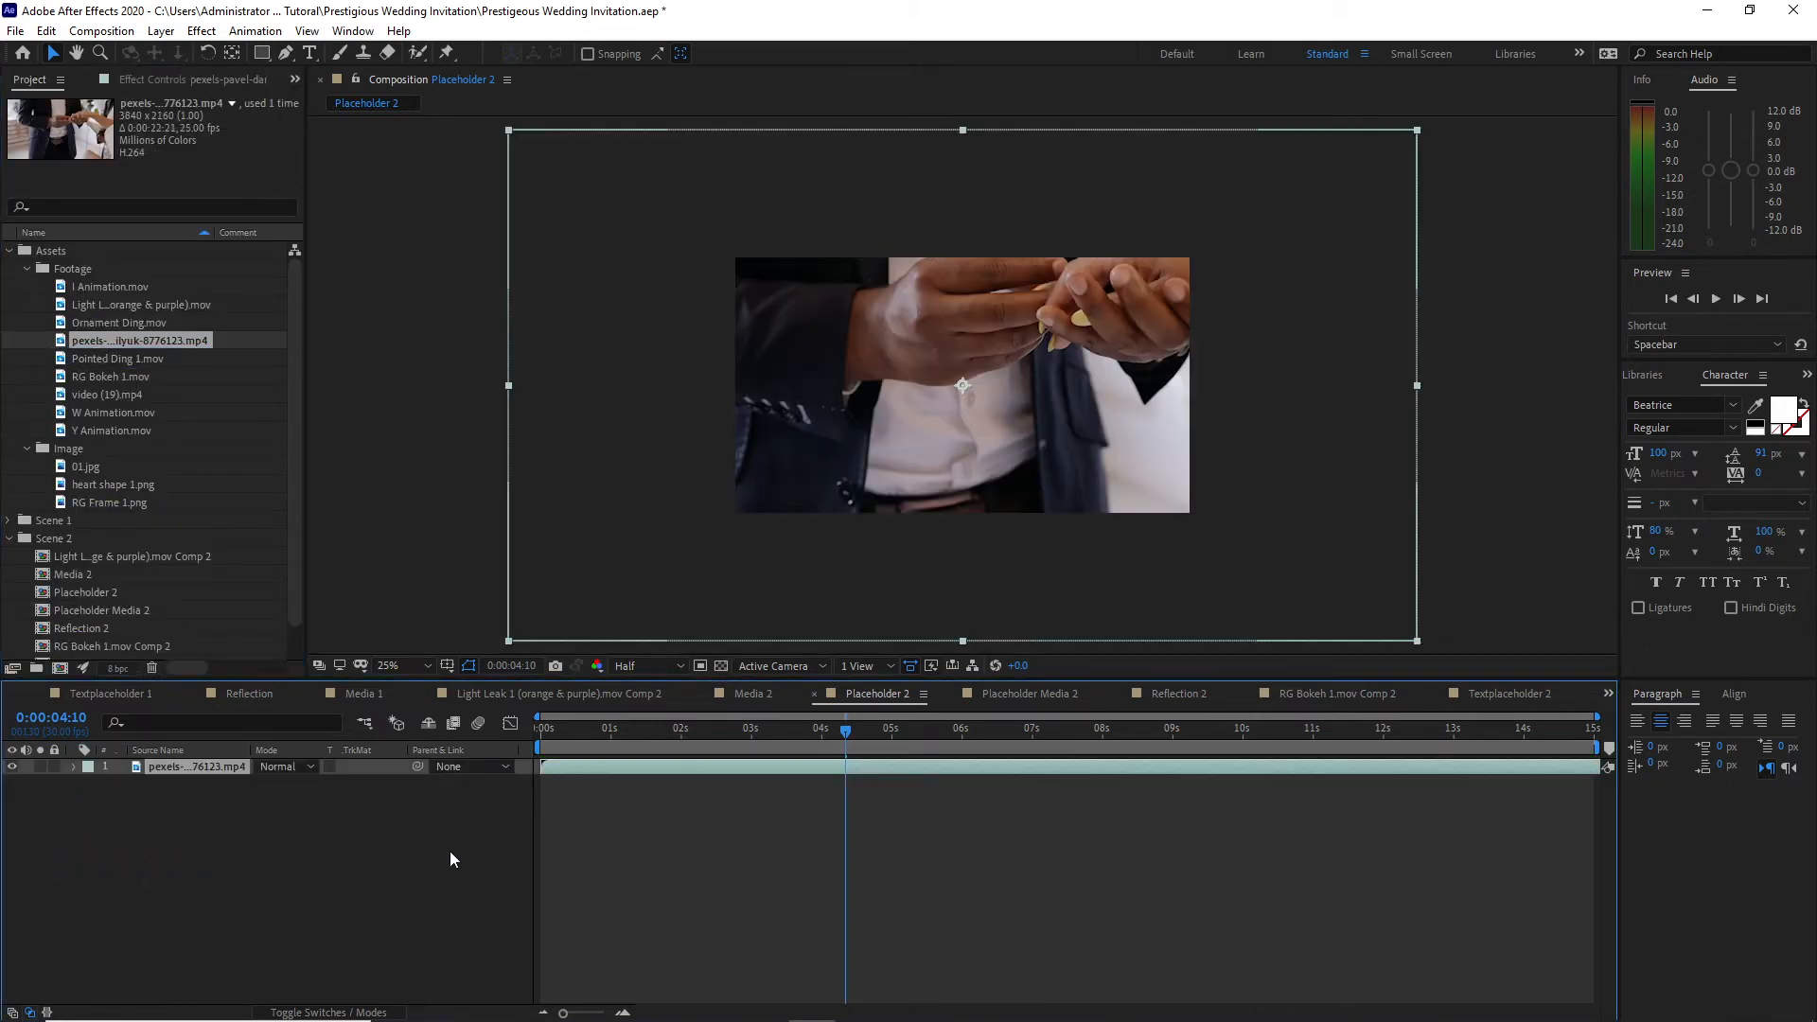
Step: Set the new clip's Scale to 50% so it fits the Placeholder 2 frame
{"action": "key", "text": "s"}
{"action": "left_click_drag", "start_coordinate": [284, 784], "coordinate": [237, 784]}
{"action": "left_click", "coordinate": [407, 852]}
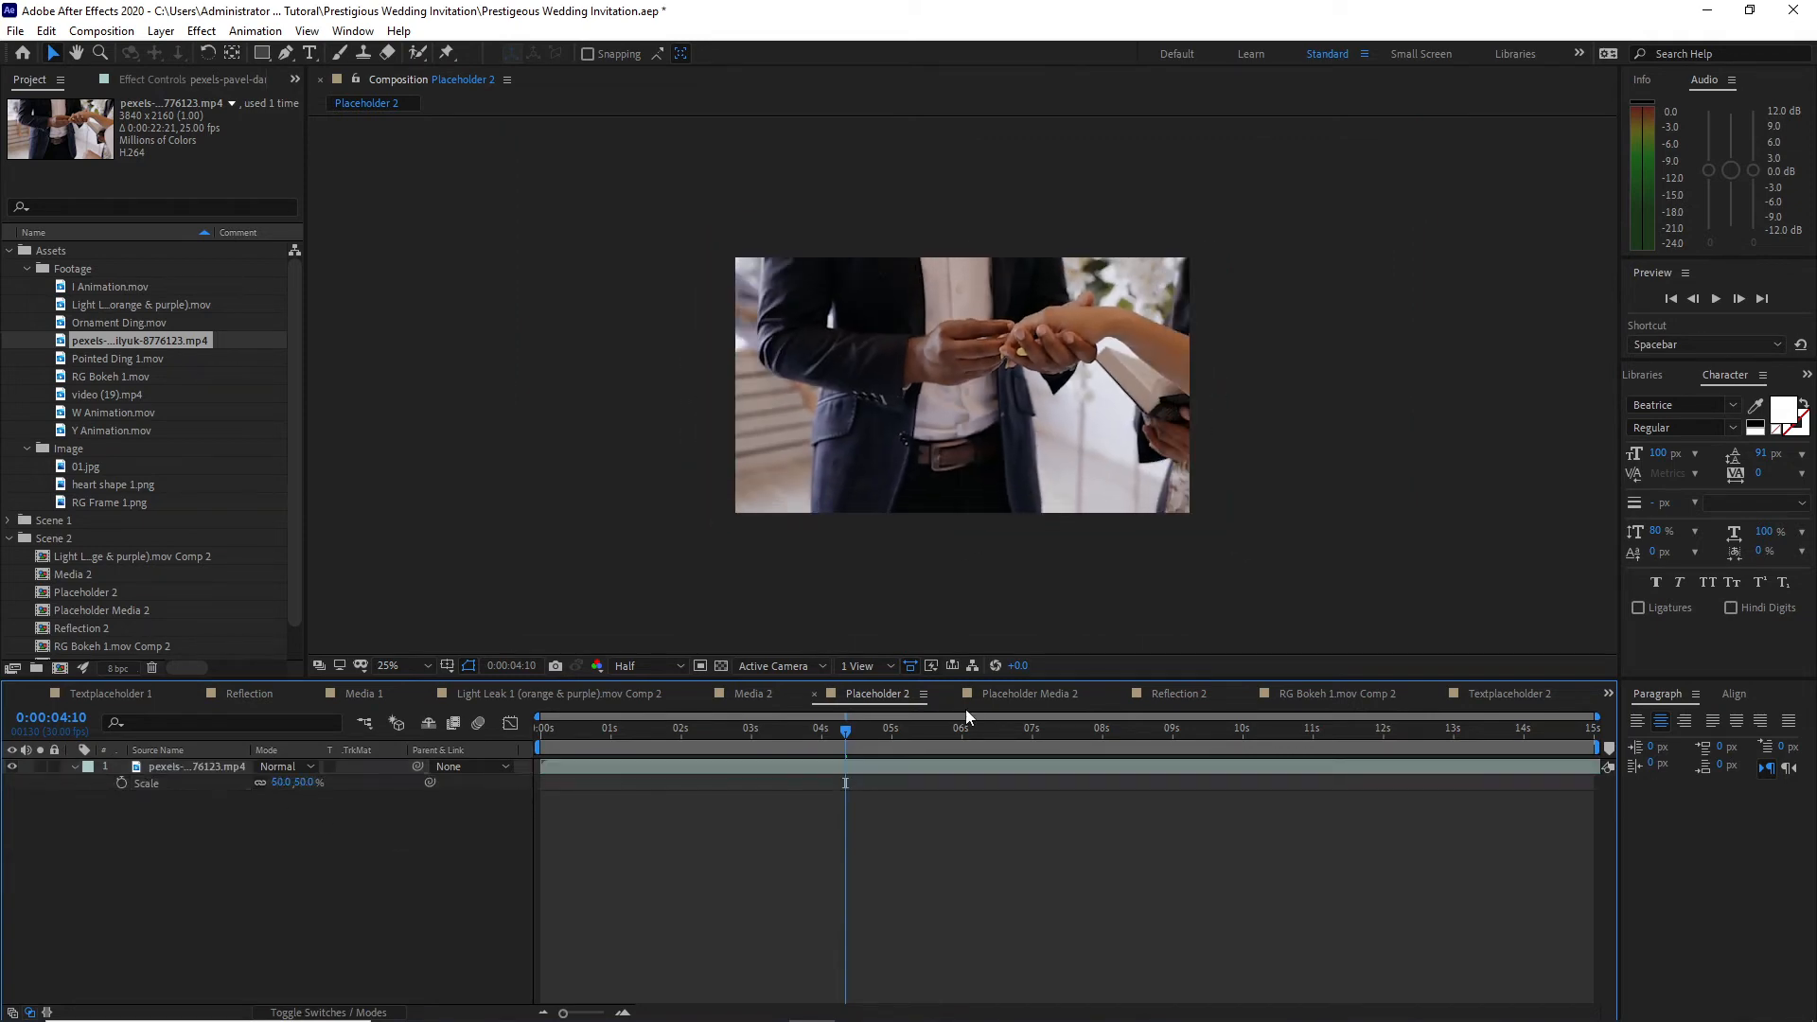
Step: In the Placeholder Media 2 composition, replace the Placeholder 1 layer with Placeholder 2
{"action": "left_click", "coordinate": [1020, 693]}
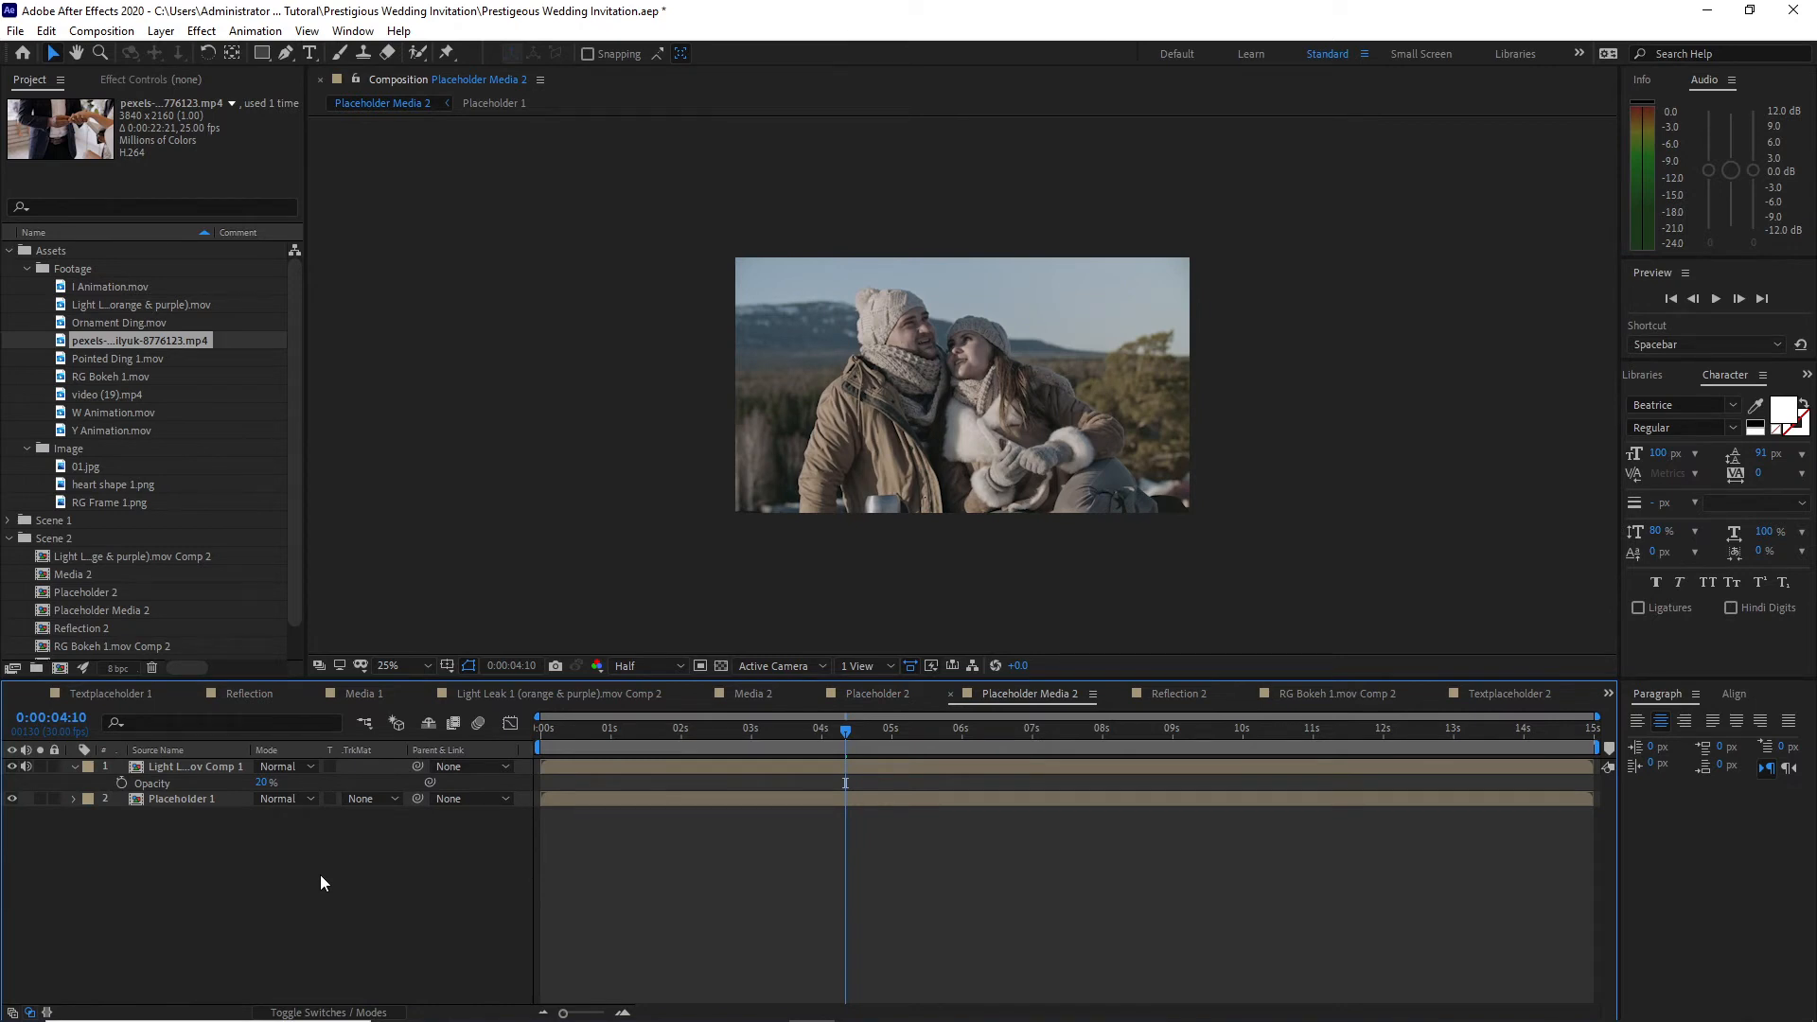
{"action": "left_click", "coordinate": [214, 803]}
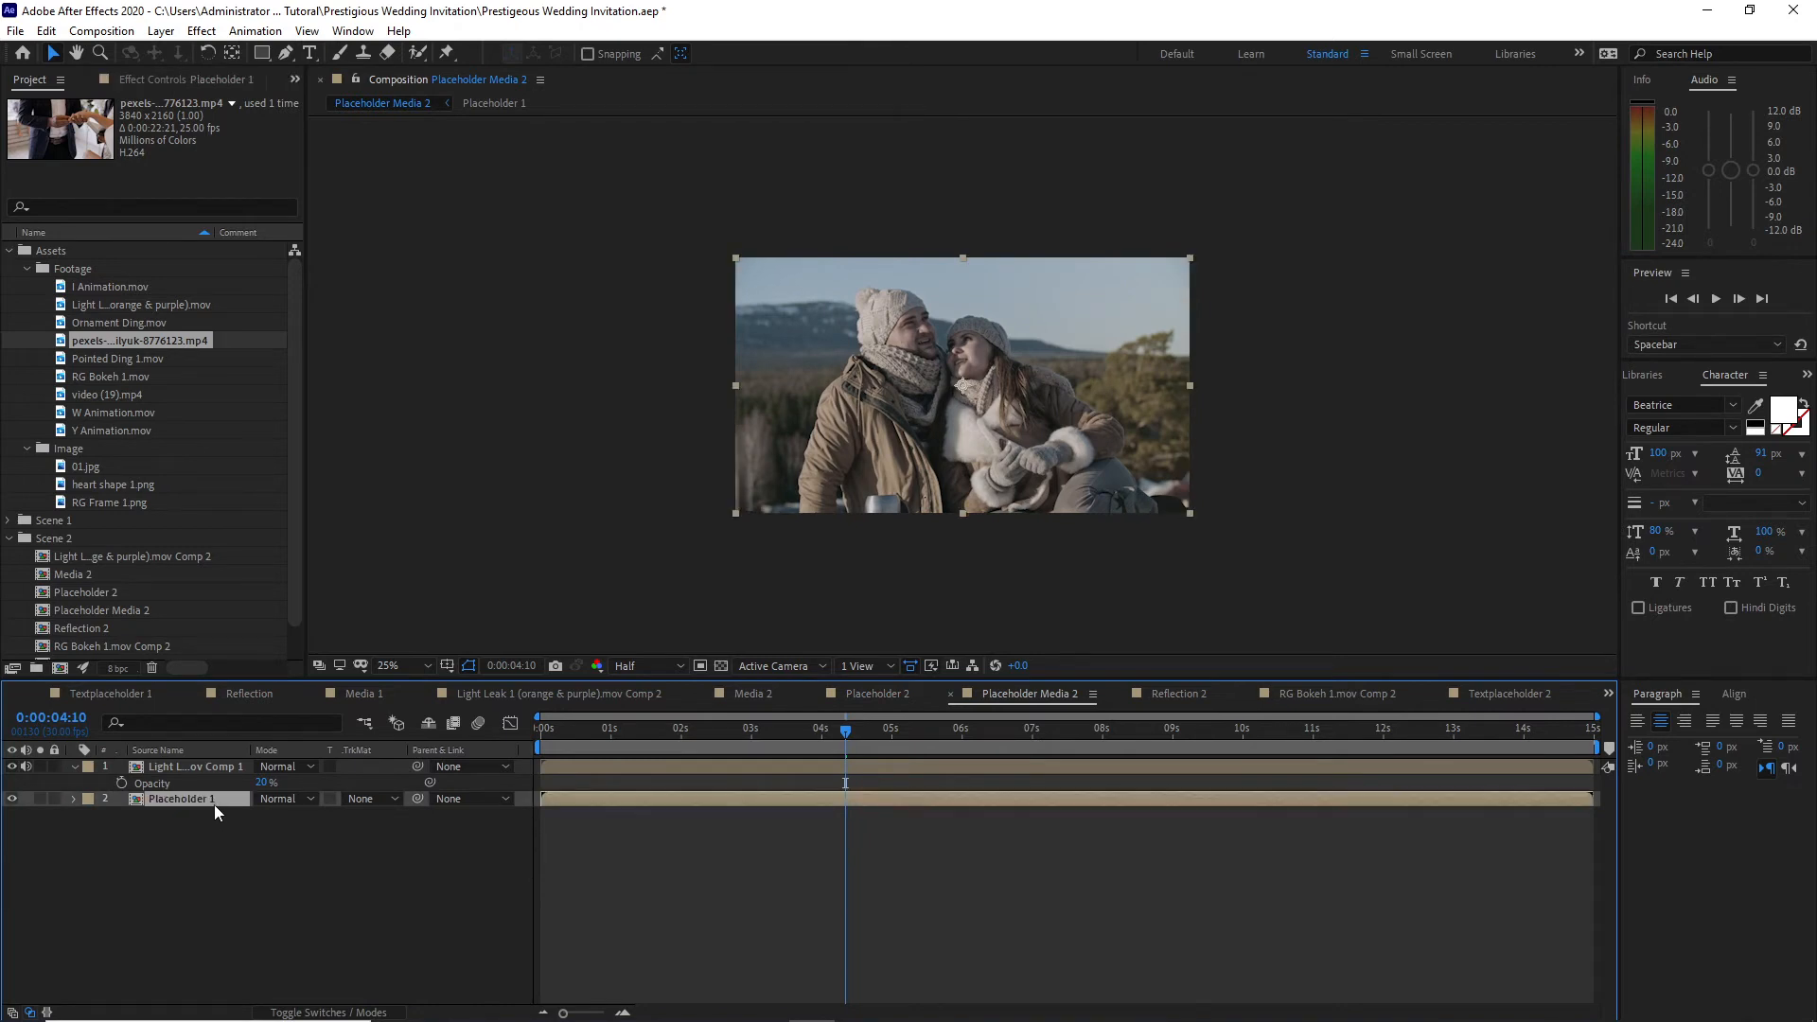
{"action": "left_click_drag", "start_coordinate": [111, 596], "coordinate": [137, 804]}
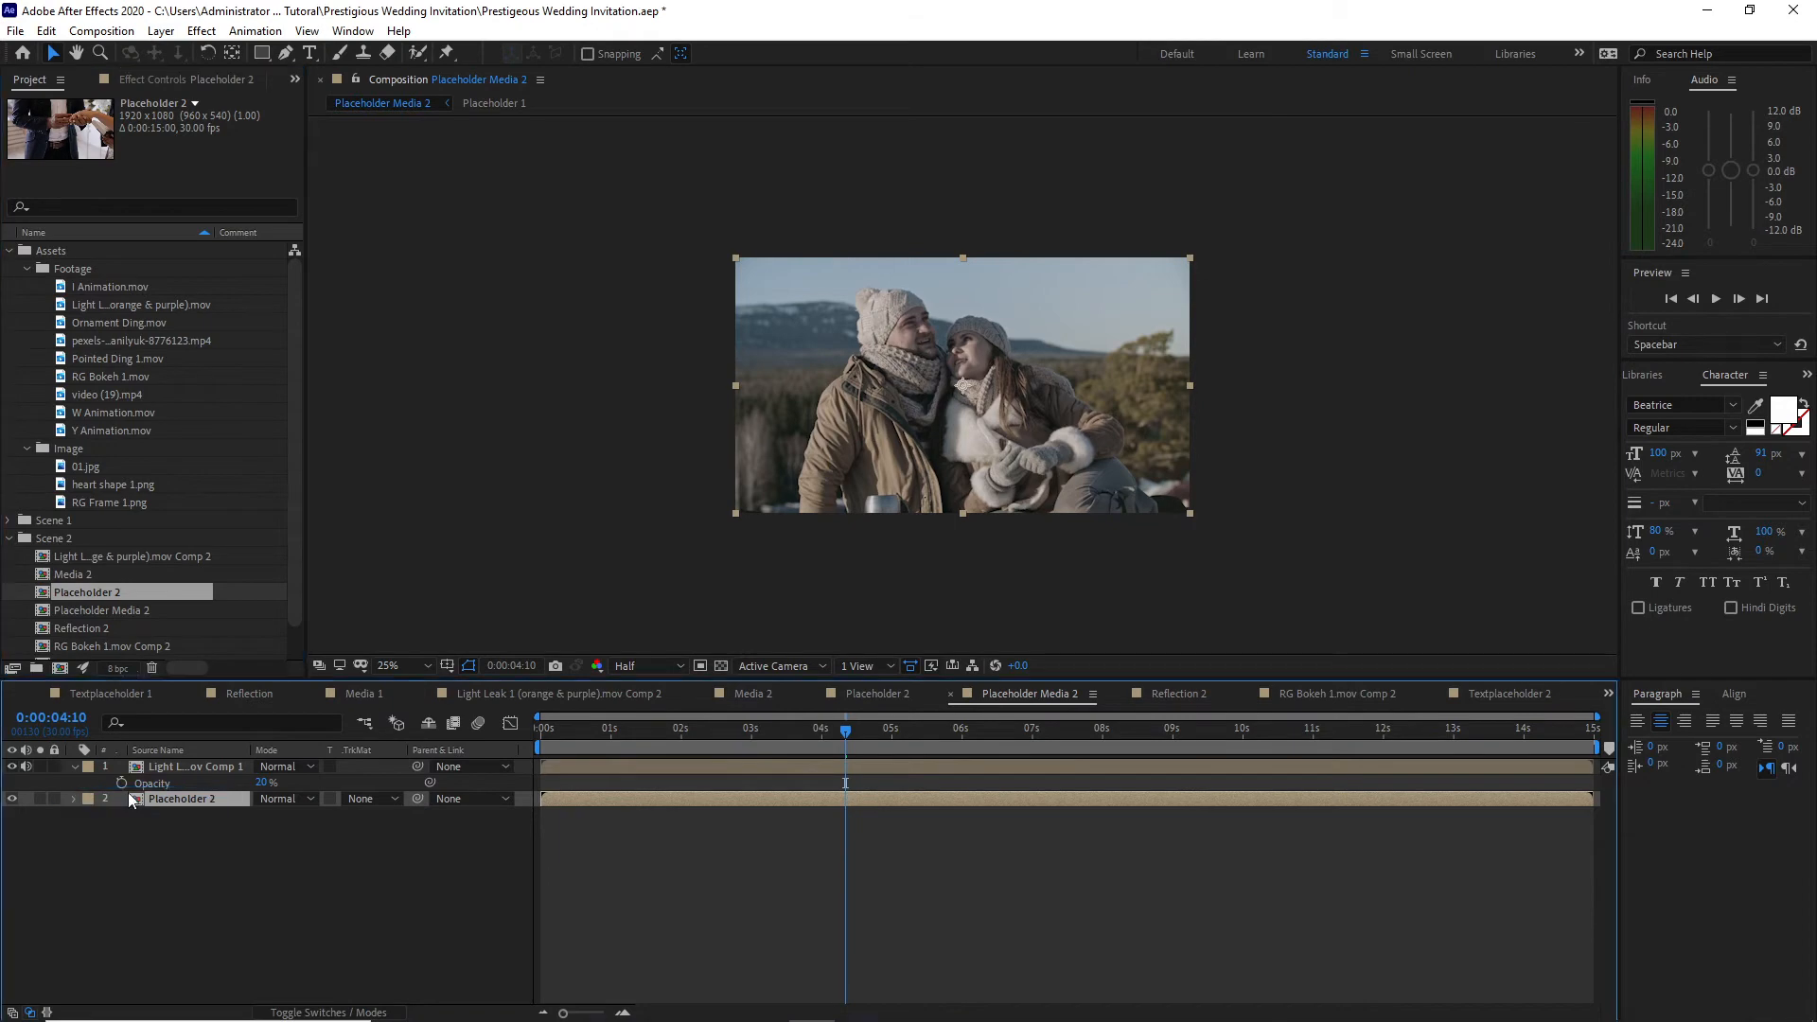
Step: In Media 2, close the Reflection 2 and RG Bokeh 1.mov Comp 2 timelines and select the Placeholder Media 1 layer
{"action": "left_click", "coordinate": [752, 696]}
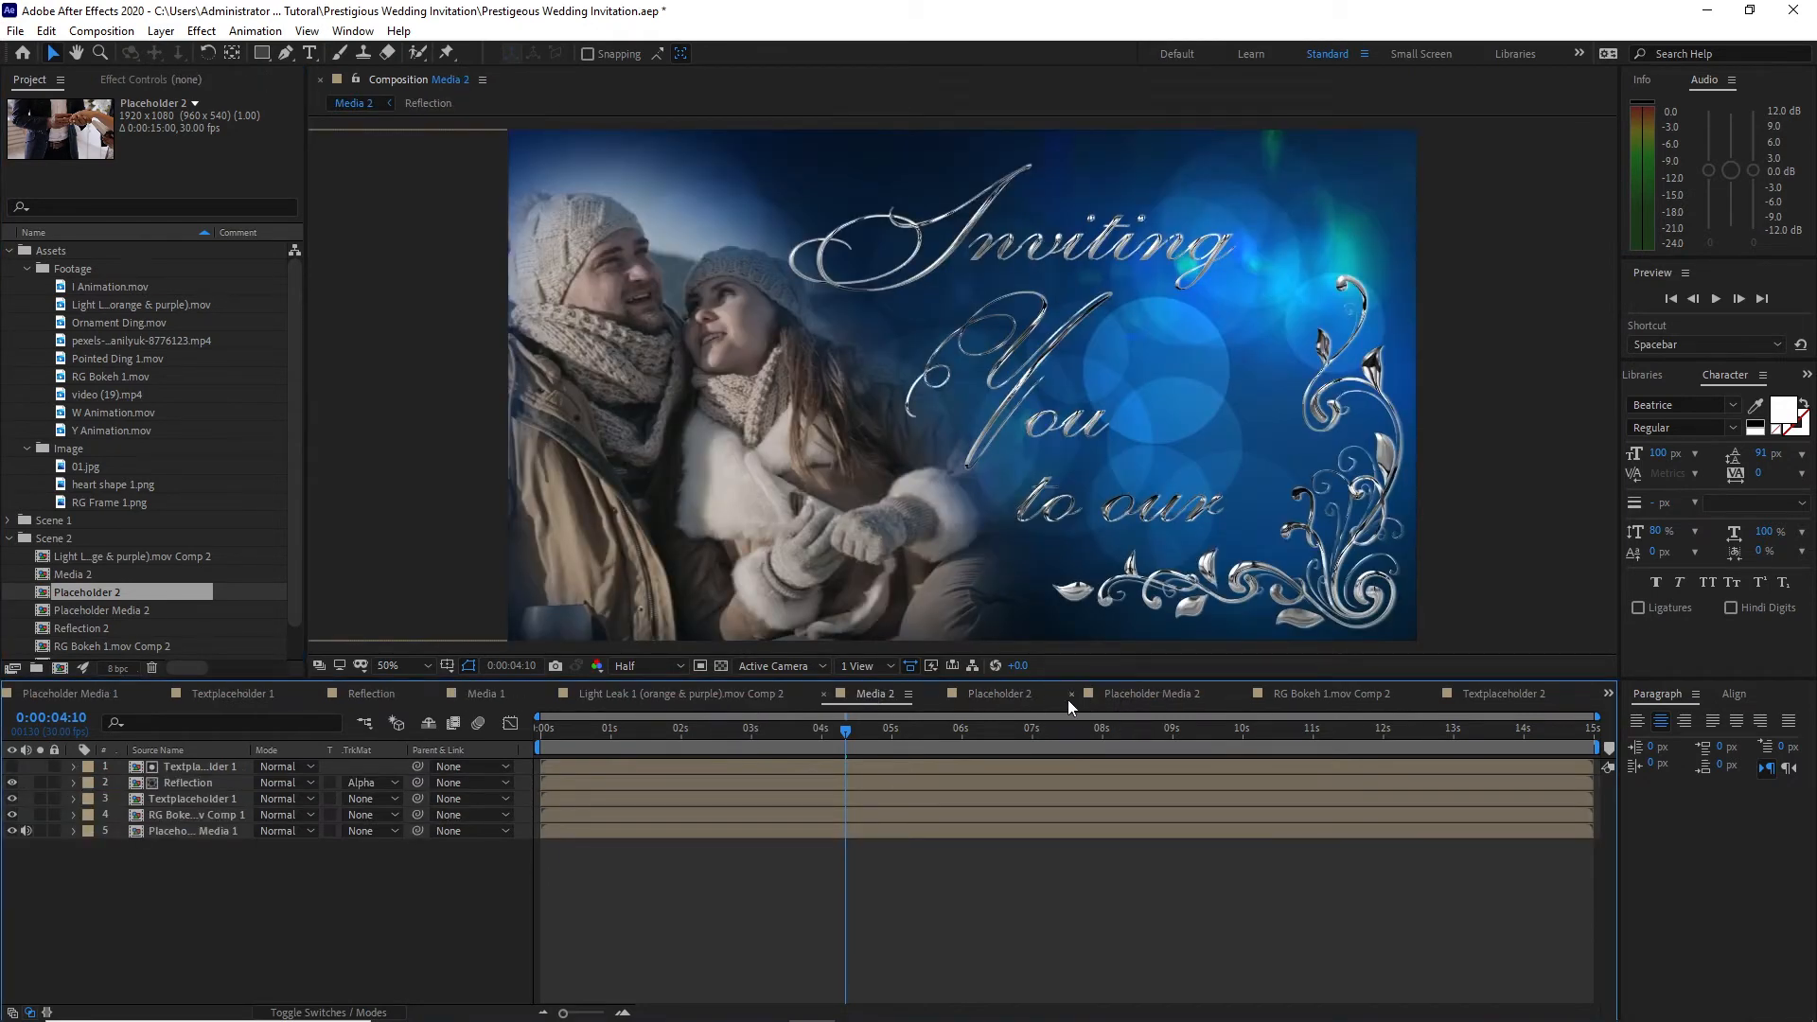
{"action": "left_click", "coordinate": [1240, 696]}
{"action": "left_click", "coordinate": [172, 827]}
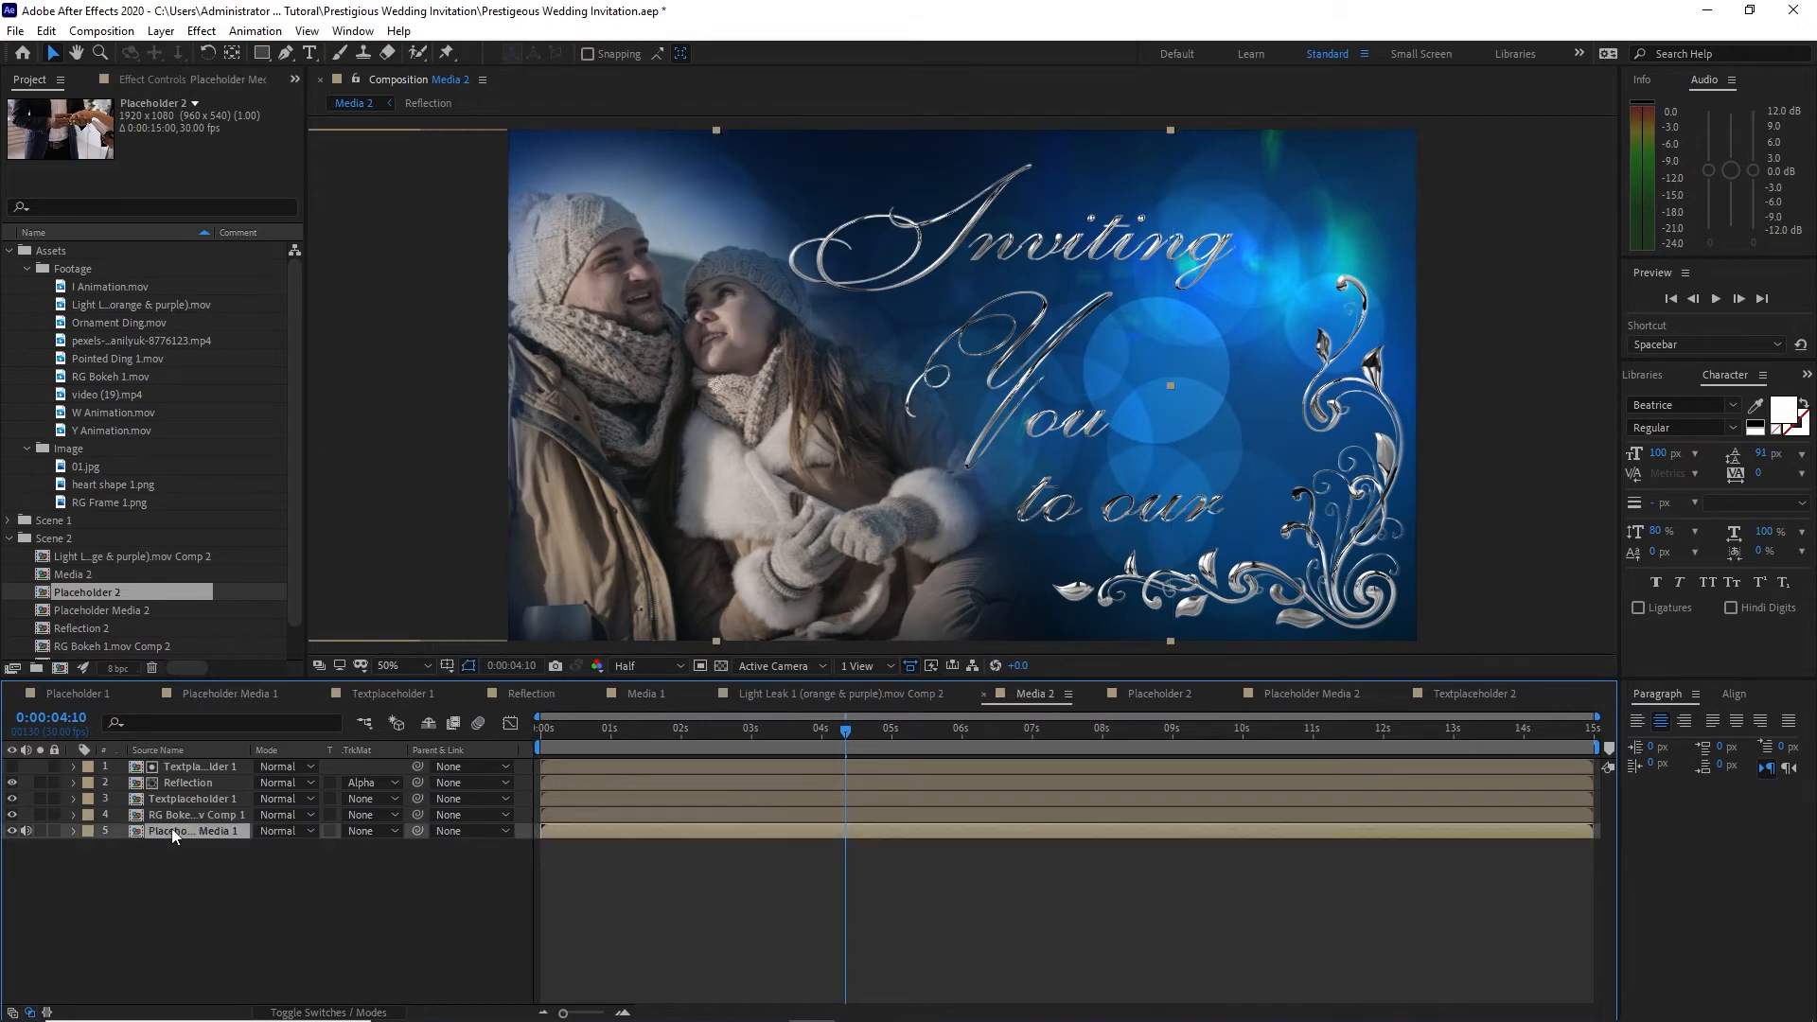
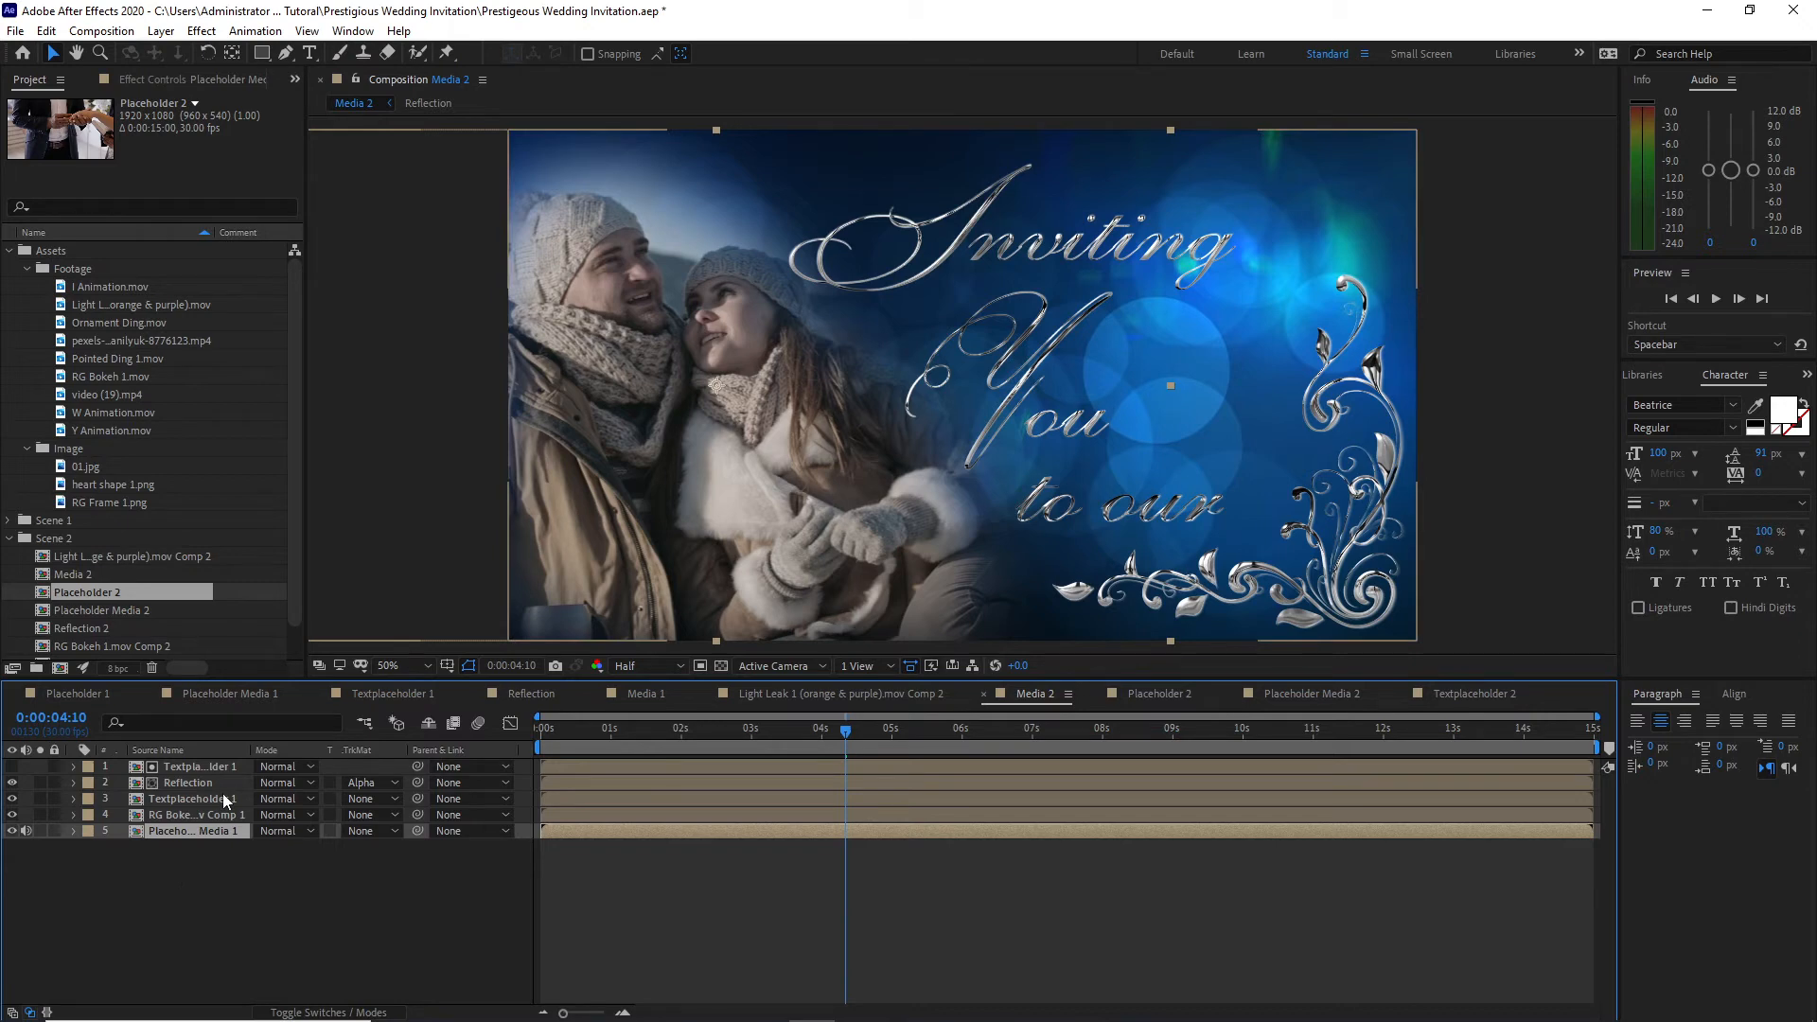
Step: In Media 2, replace the Placeholder Media 1 layer with Placeholder Media 2 and the Textplaceholder 1 layers with Textplaceholder 2
{"action": "left_click_drag", "start_coordinate": [151, 617], "coordinate": [176, 840]}
{"action": "left_click", "coordinate": [191, 802]}
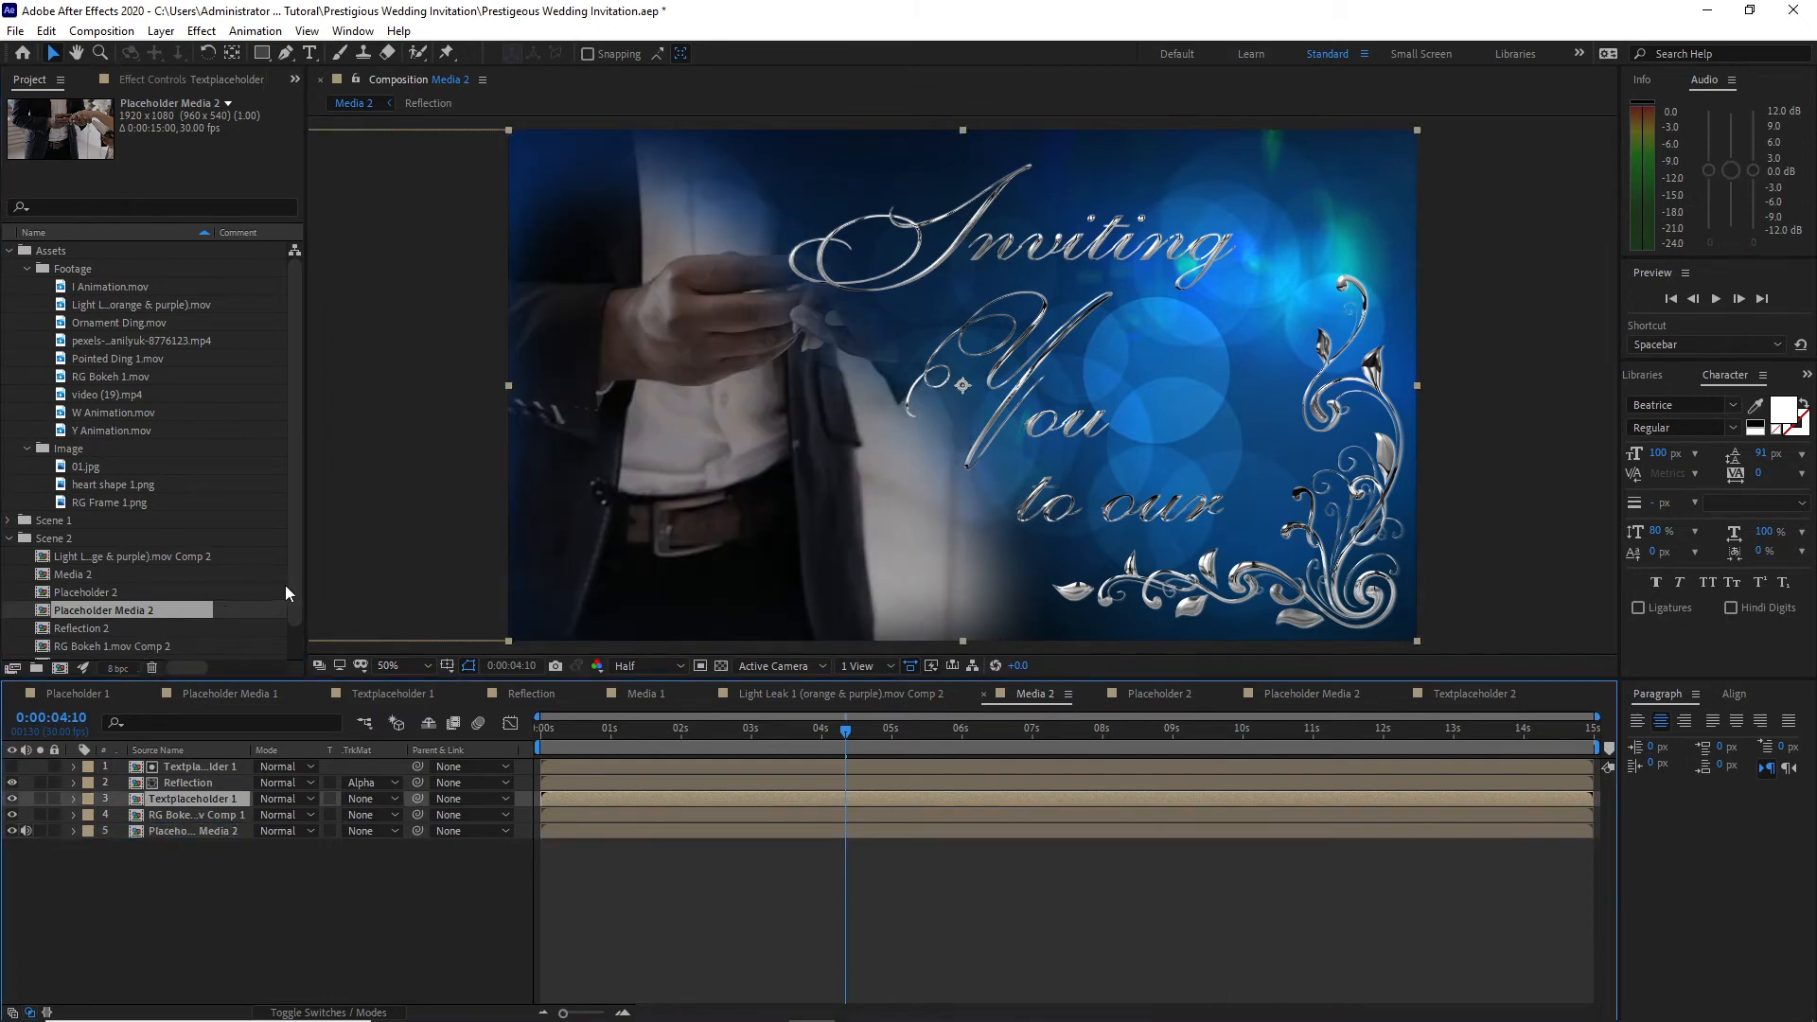
{"action": "left_click_drag", "start_coordinate": [189, 653], "coordinate": [173, 806]}
Step: In the Textplaceholder 2 composition at 0:00:07:29, set the RG Frame 1.png layer's Position to 1540, 694
{"action": "left_click", "coordinate": [1456, 697]}
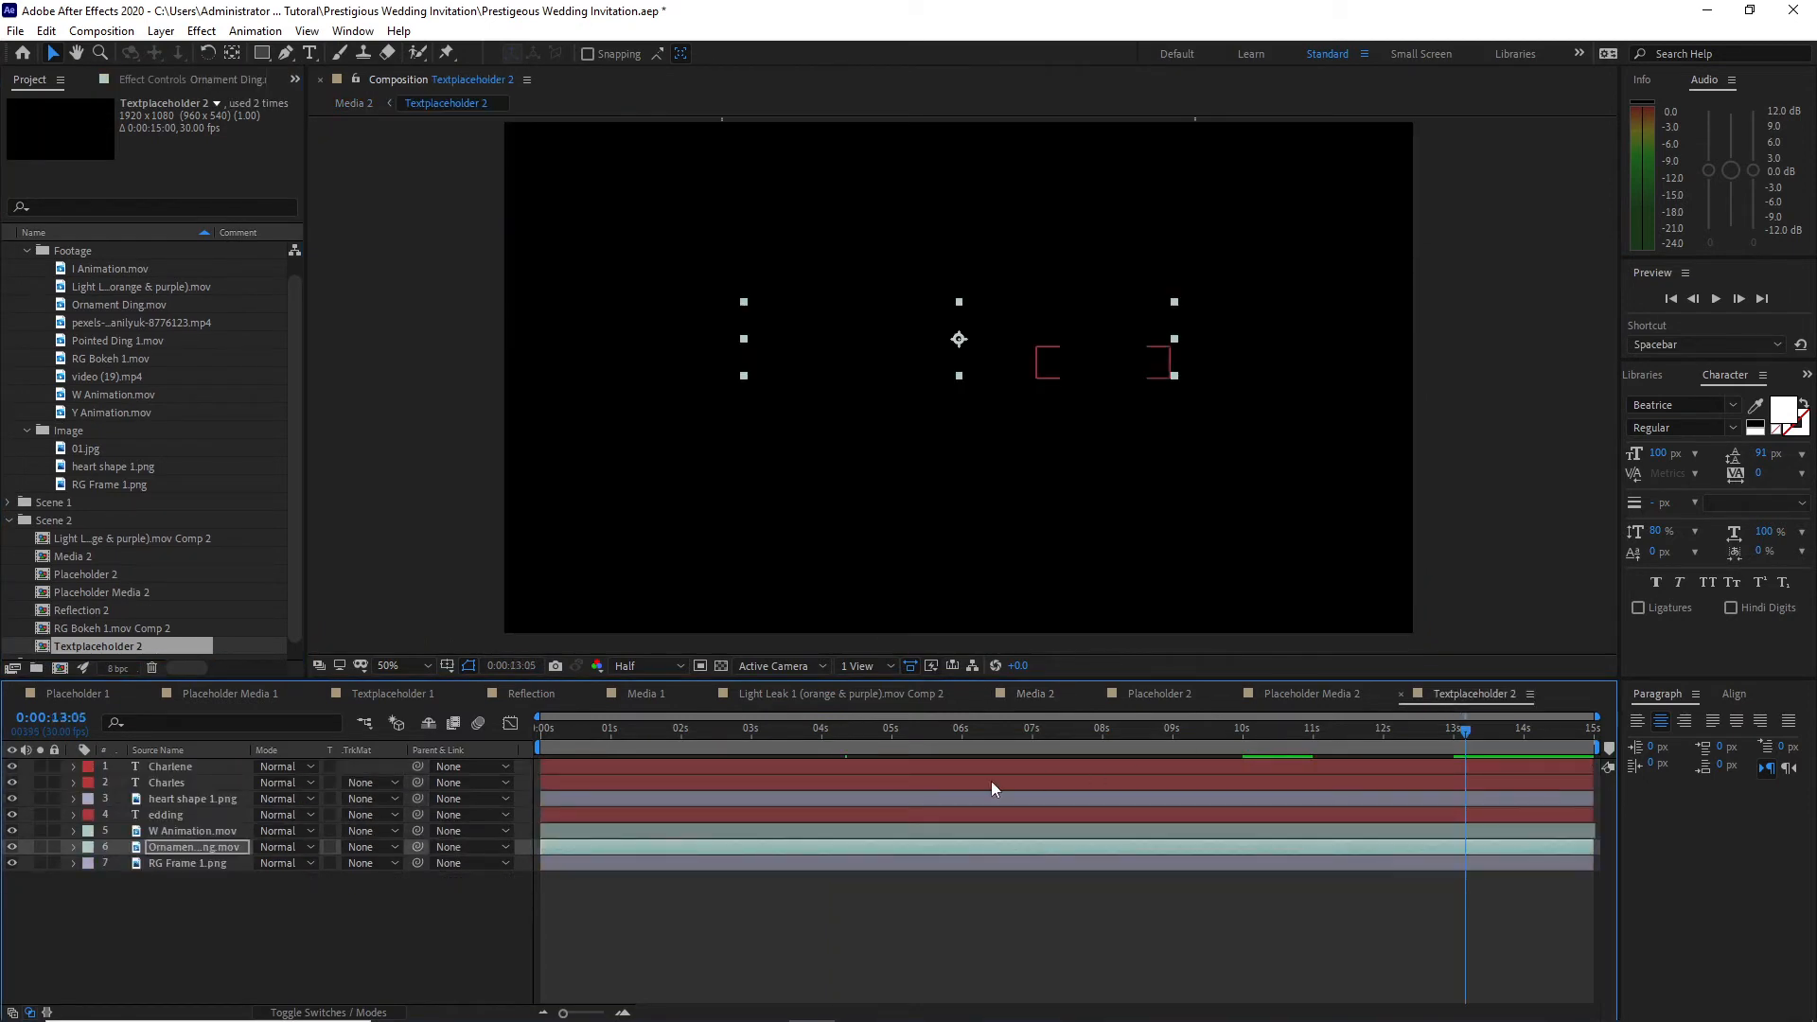
{"action": "left_click_drag", "start_coordinate": [1159, 768], "coordinate": [1101, 770]}
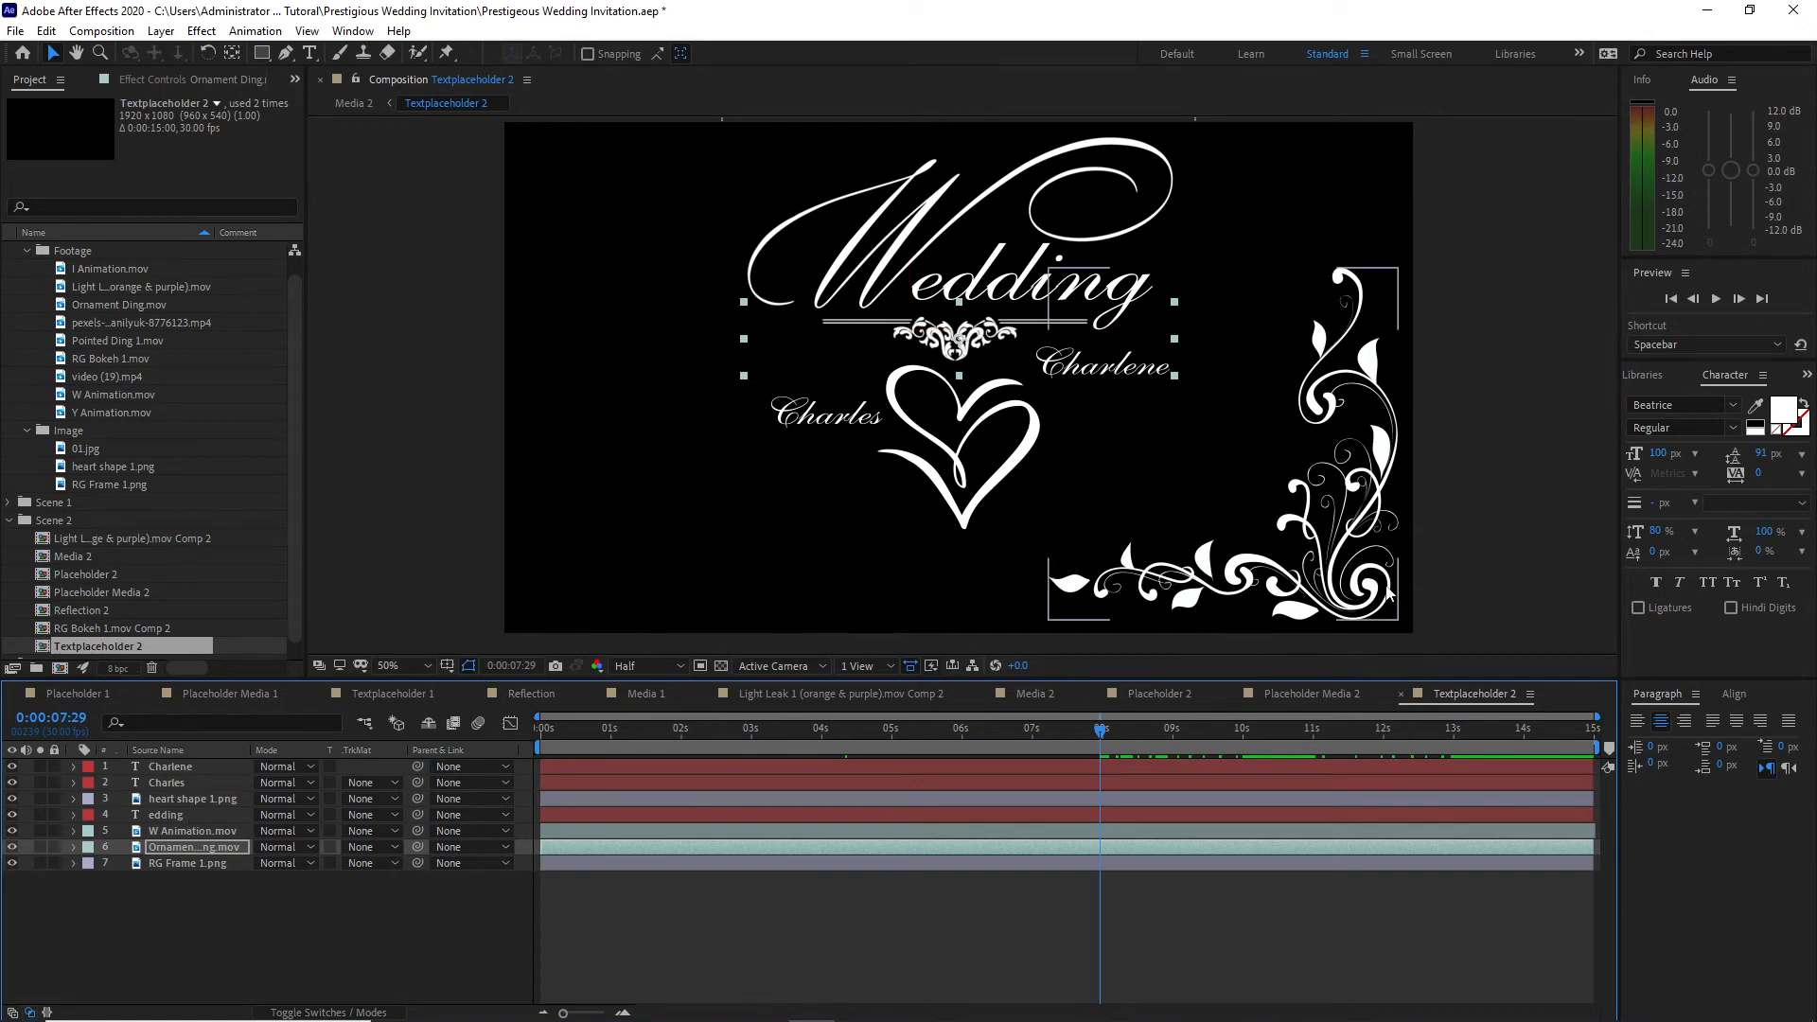
{"action": "left_click", "coordinate": [180, 864]}
{"action": "key", "text": "p"}
{"action": "left_click_drag", "start_coordinate": [297, 880], "coordinate": [310, 885]}
{"action": "left_click_drag", "start_coordinate": [269, 881], "coordinate": [288, 884]}
{"action": "left_click", "coordinate": [241, 930]}
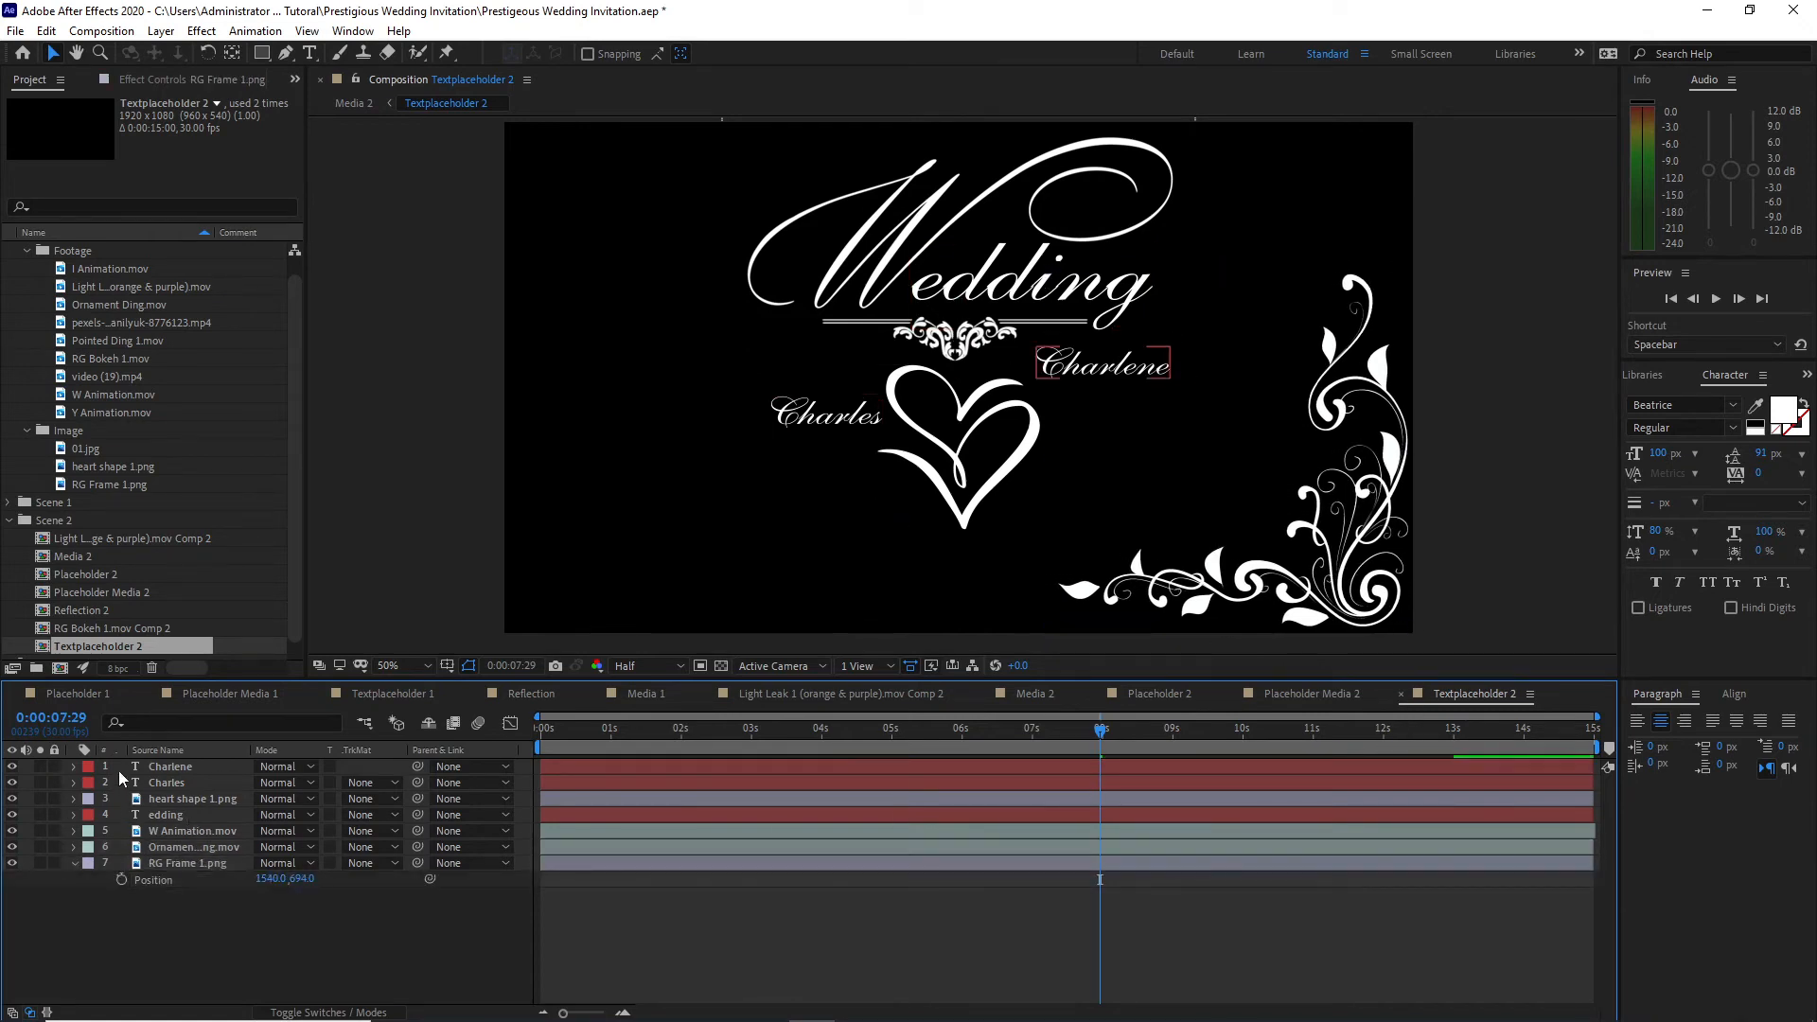
Step: Shift the two names, heart, edding, W Animation and ornament layers right together, bringing the heart's Position to 1180, 687
{"action": "left_click_drag", "start_coordinate": [117, 767], "coordinate": [199, 847]}
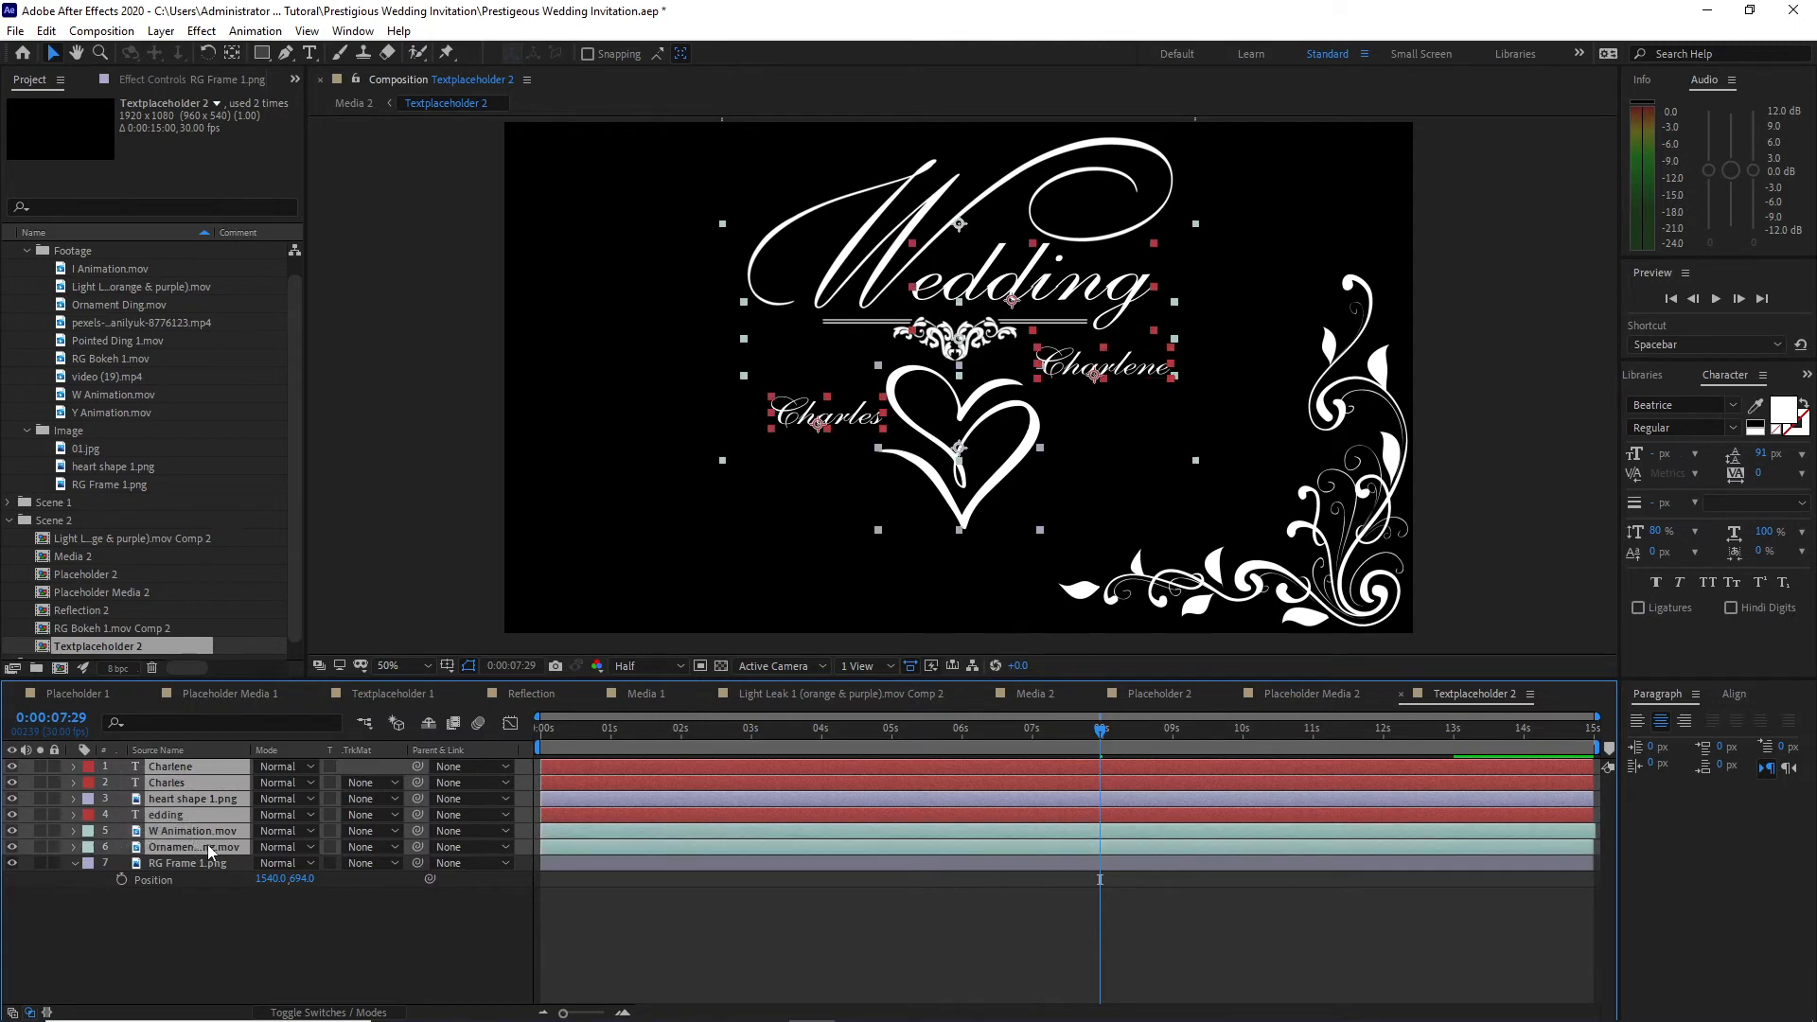
{"action": "key", "text": "p"}
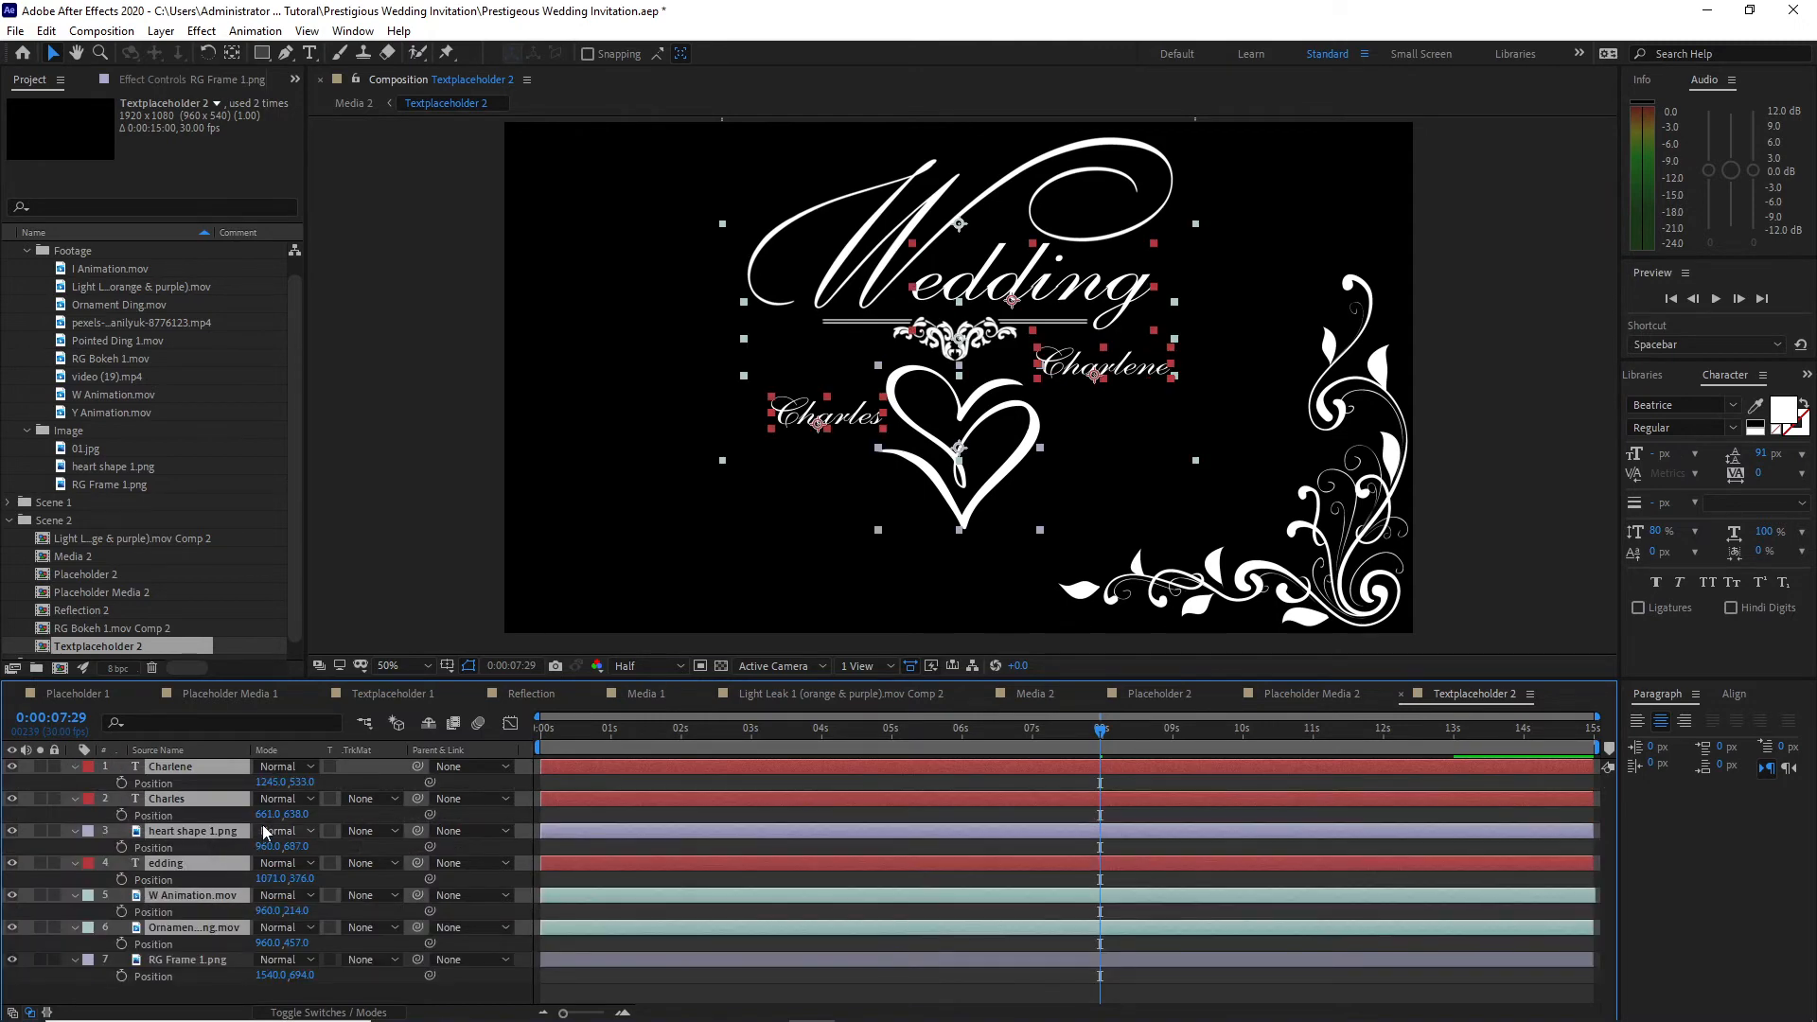
{"action": "left_click_drag", "start_coordinate": [270, 847], "coordinate": [484, 825]}
Step: In Media 2, apply Curves to the RG Bokeh 1.mov Comp 1 layer and bend the RGB curve downward to darken the background
{"action": "left_click", "coordinate": [1016, 693]}
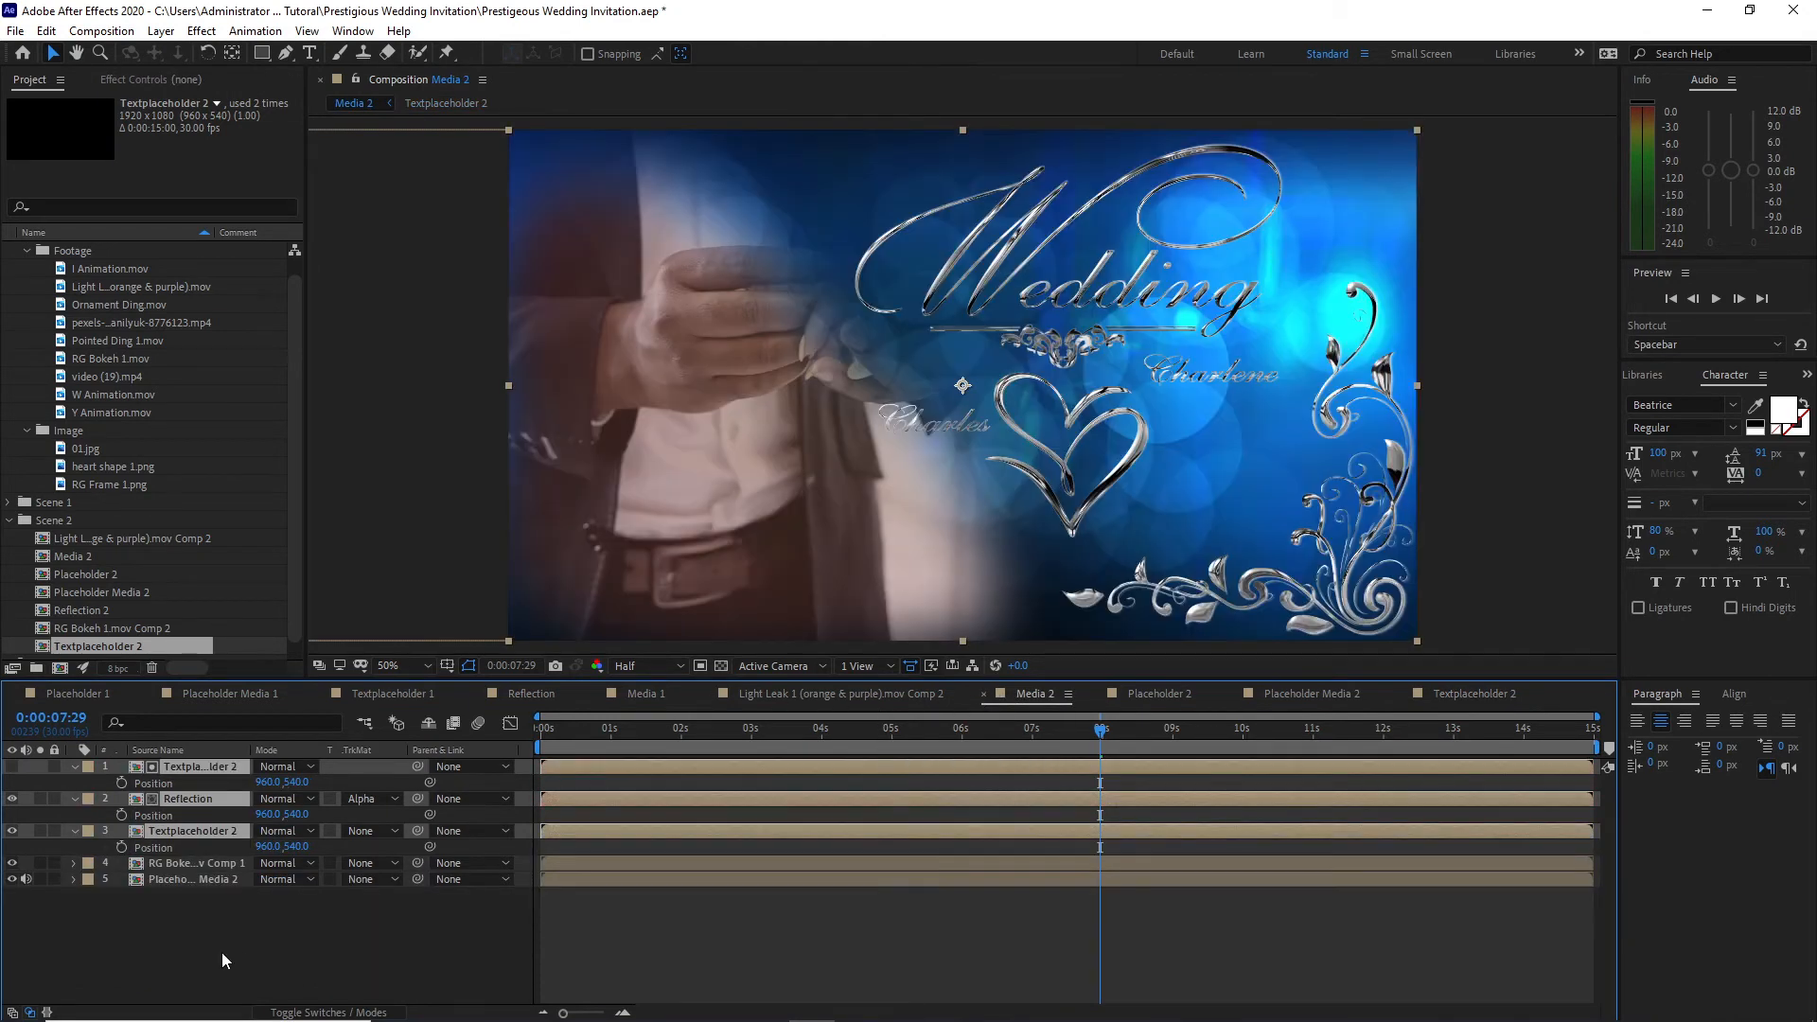
{"action": "left_click", "coordinate": [189, 863]}
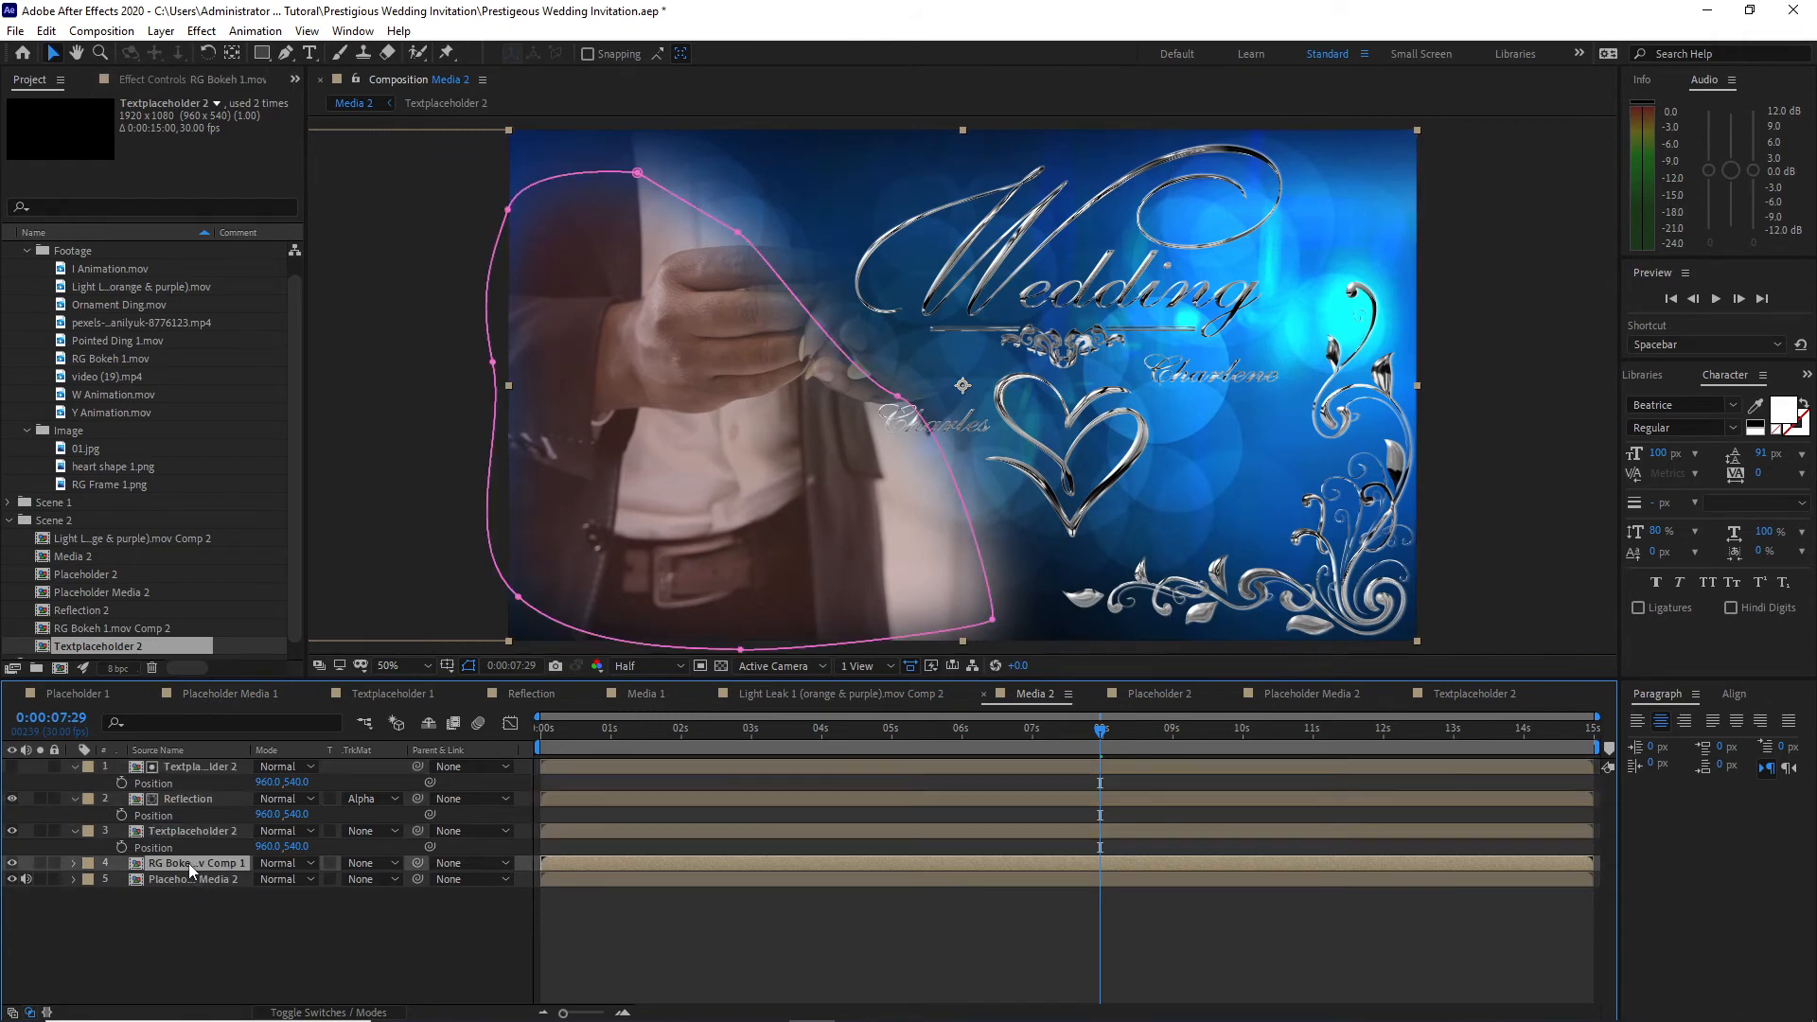
{"action": "left_click", "coordinate": [205, 33]}
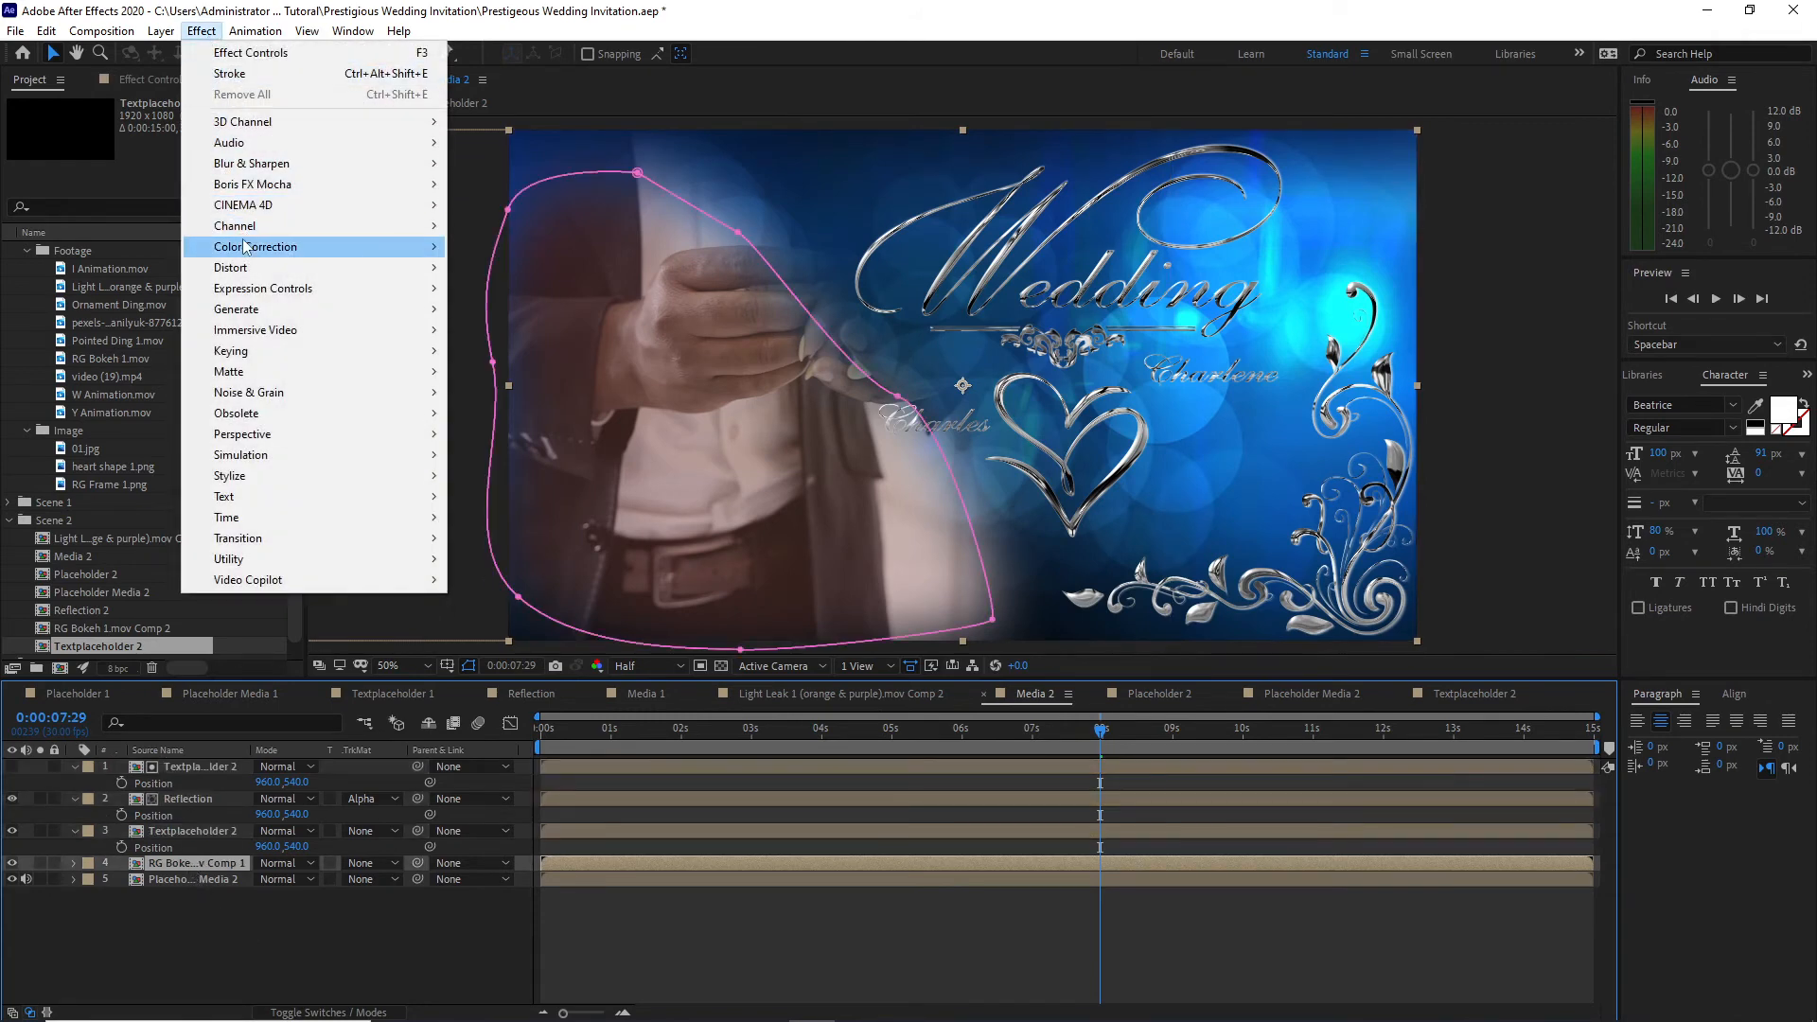
{"action": "mouse_move", "coordinate": [284, 246]}
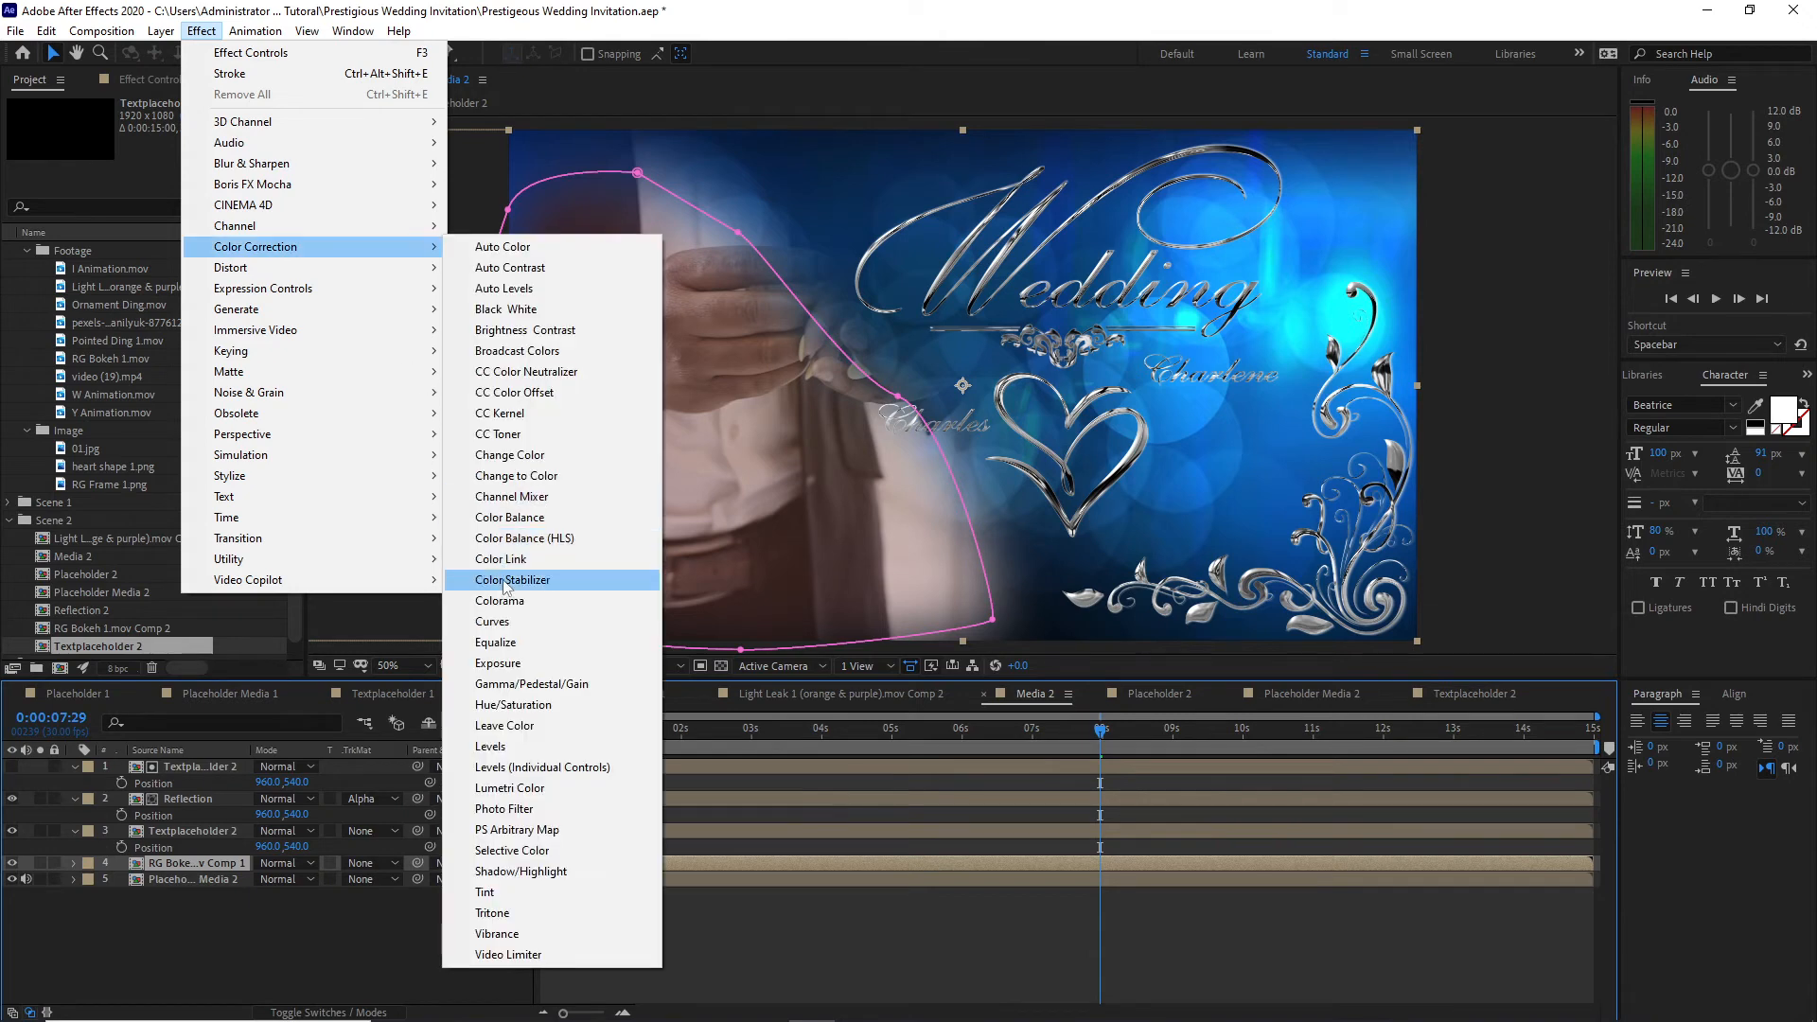
{"action": "left_click", "coordinate": [507, 620]}
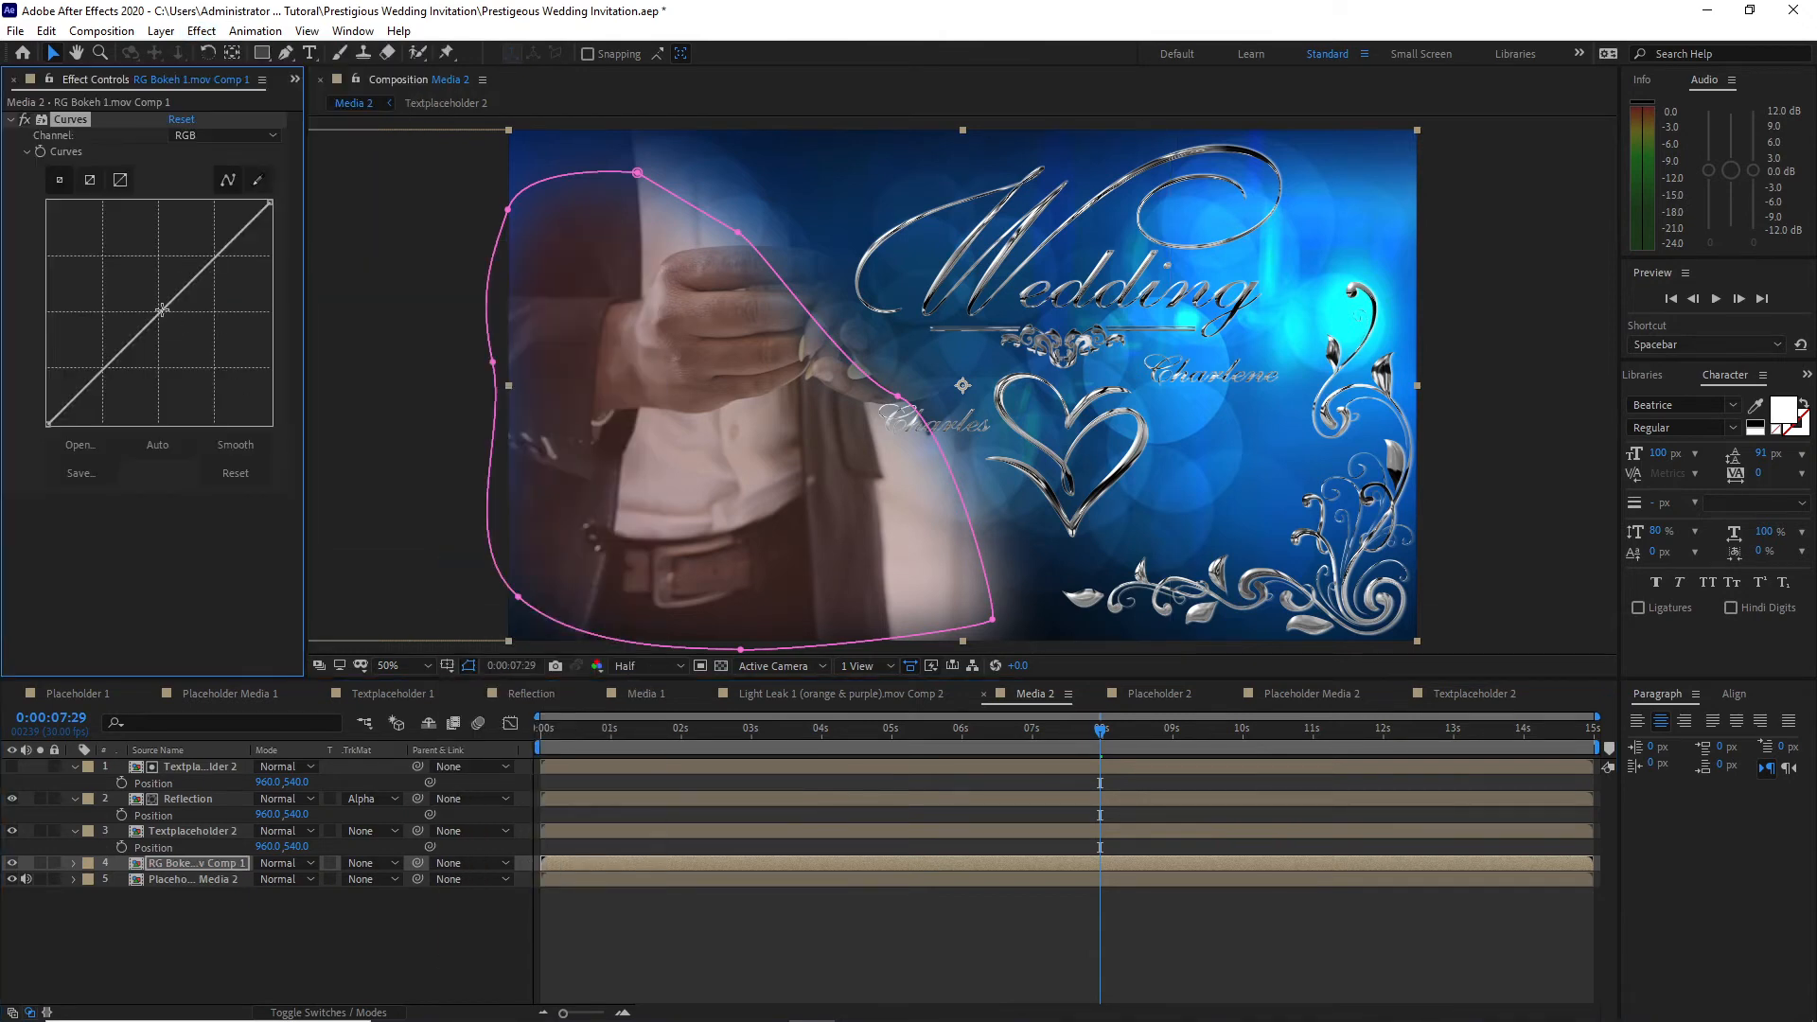
{"action": "left_click_drag", "start_coordinate": [163, 310], "coordinate": [195, 345]}
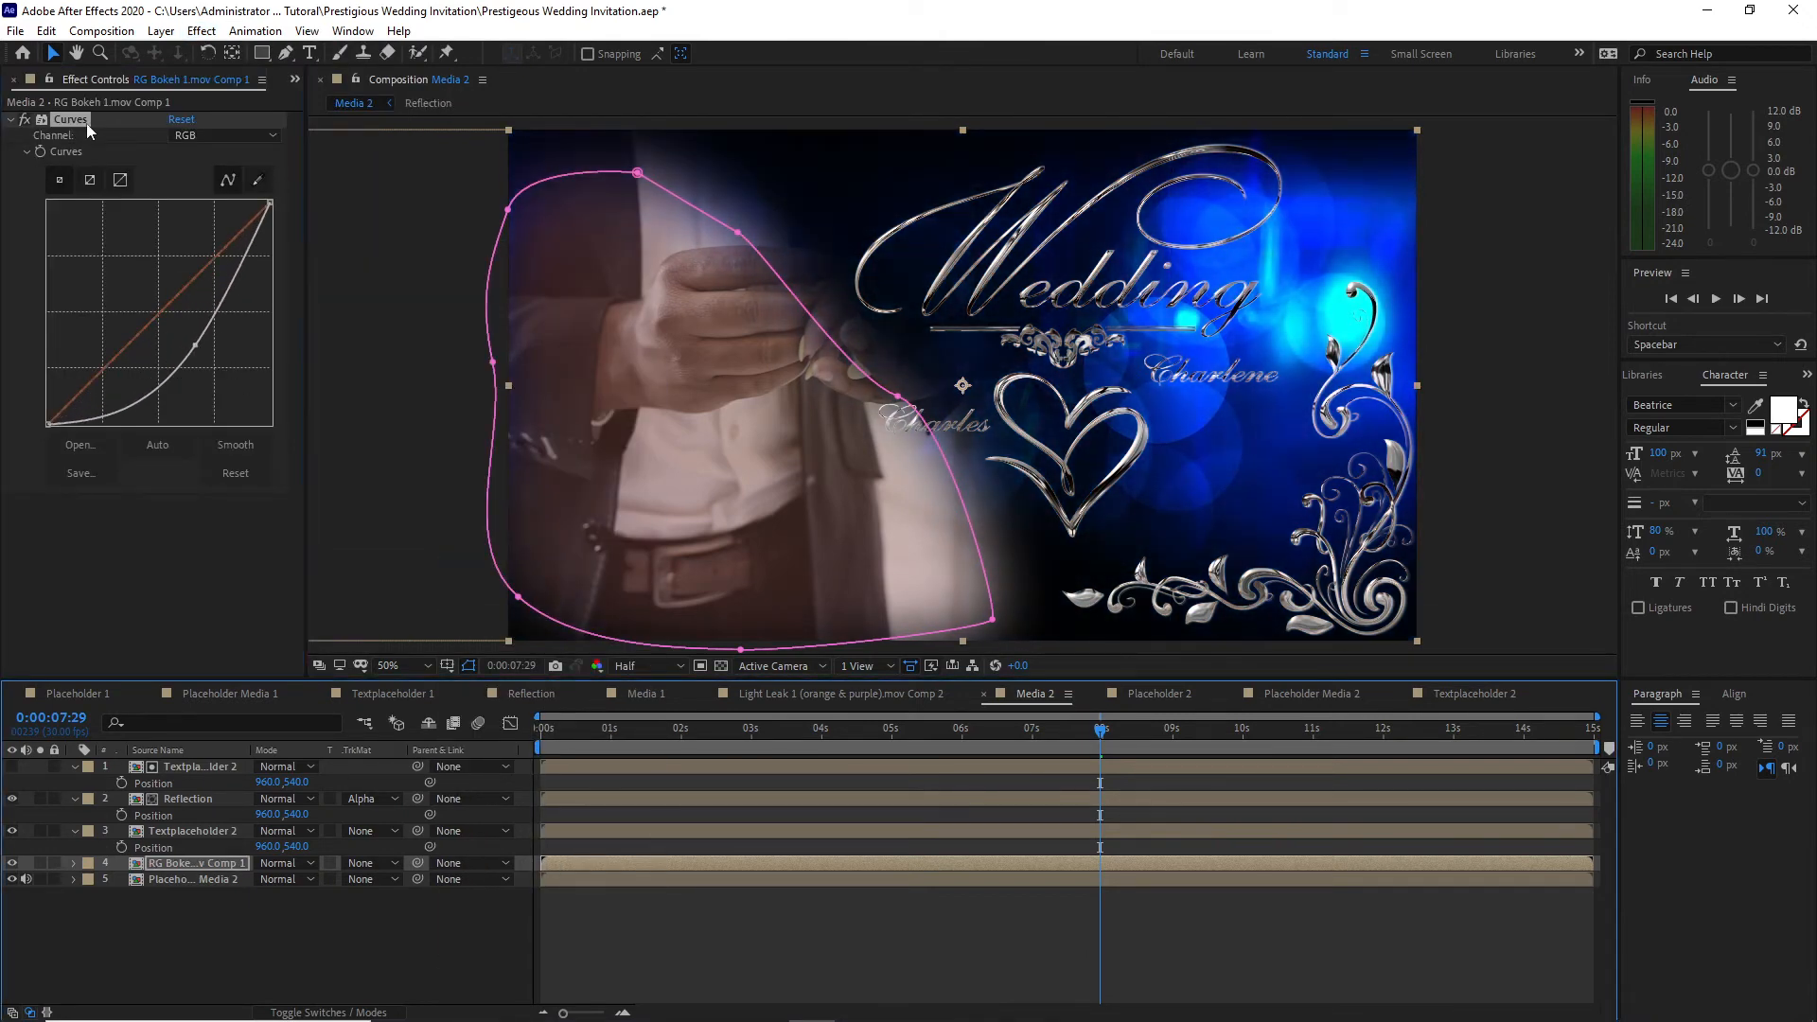
Step: Copy the Curves effect and paste it onto the RG Bokeh 1.mov Comp 1 layer in Media 1
{"action": "left_click", "coordinate": [46, 30]}
{"action": "left_click", "coordinate": [76, 142]}
{"action": "left_click", "coordinate": [634, 695]}
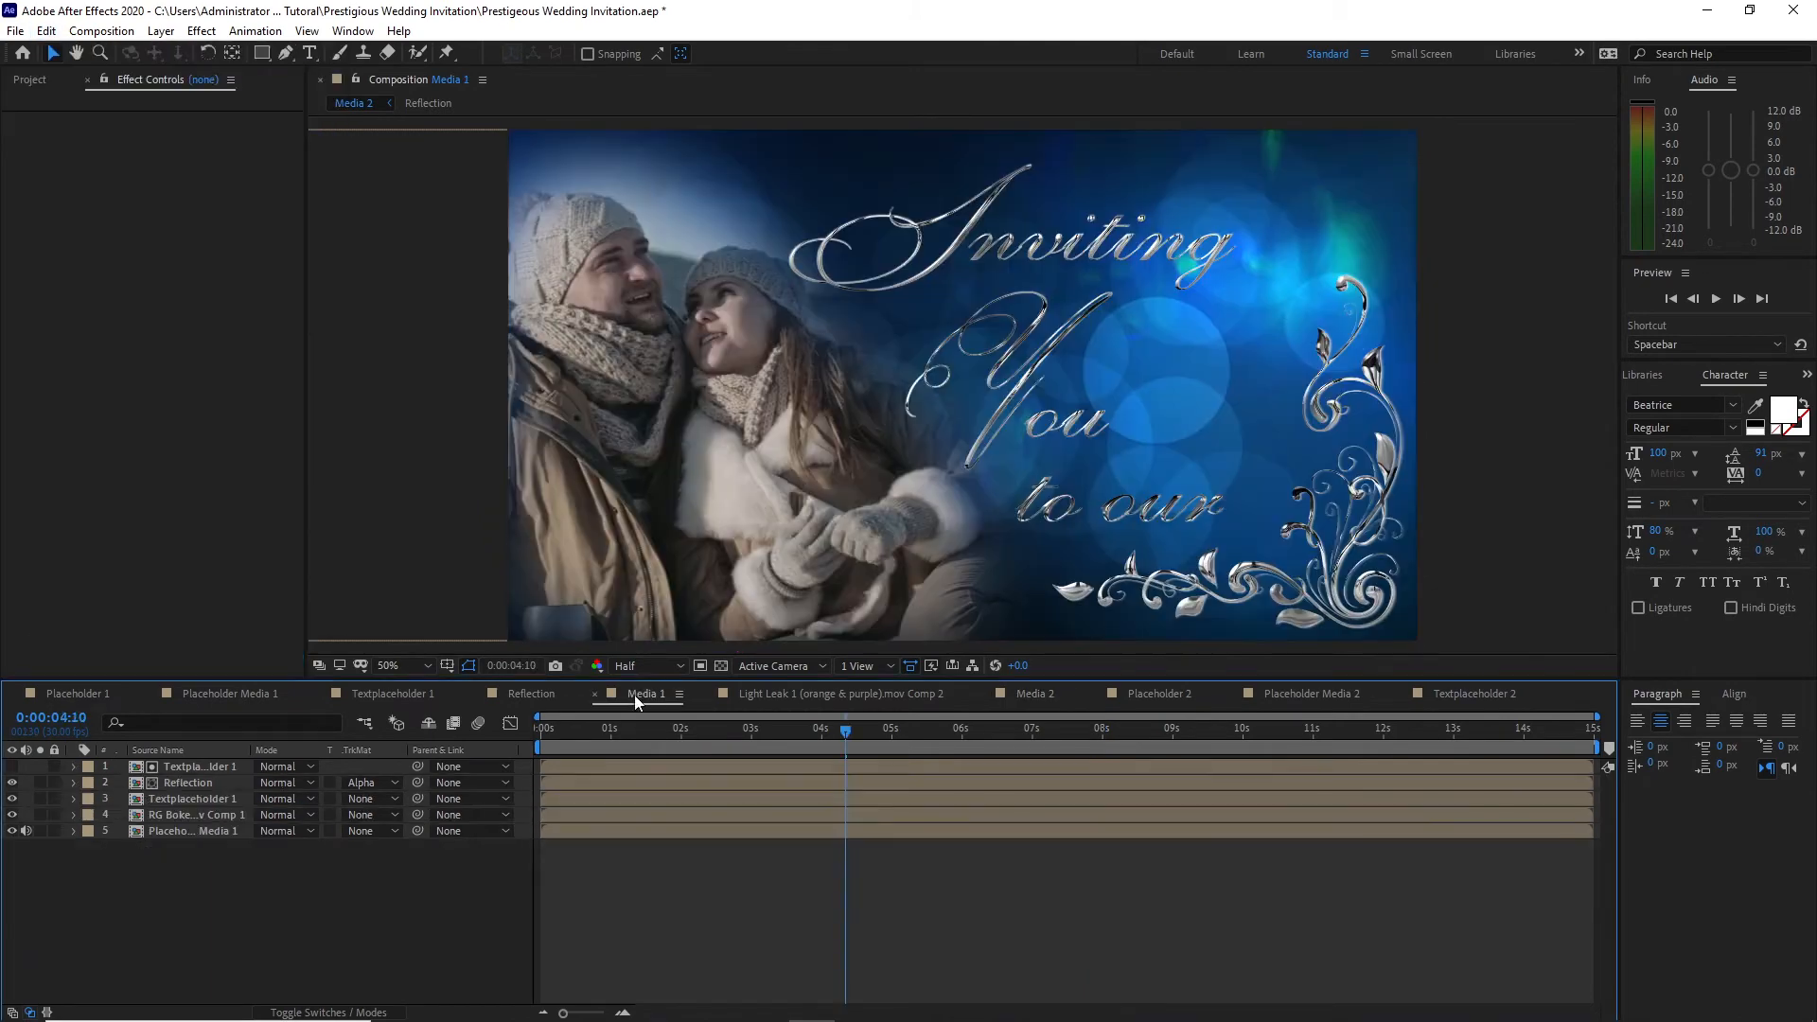
{"action": "left_click", "coordinate": [202, 815]}
{"action": "left_click", "coordinate": [46, 30]}
{"action": "left_click", "coordinate": [74, 225]}
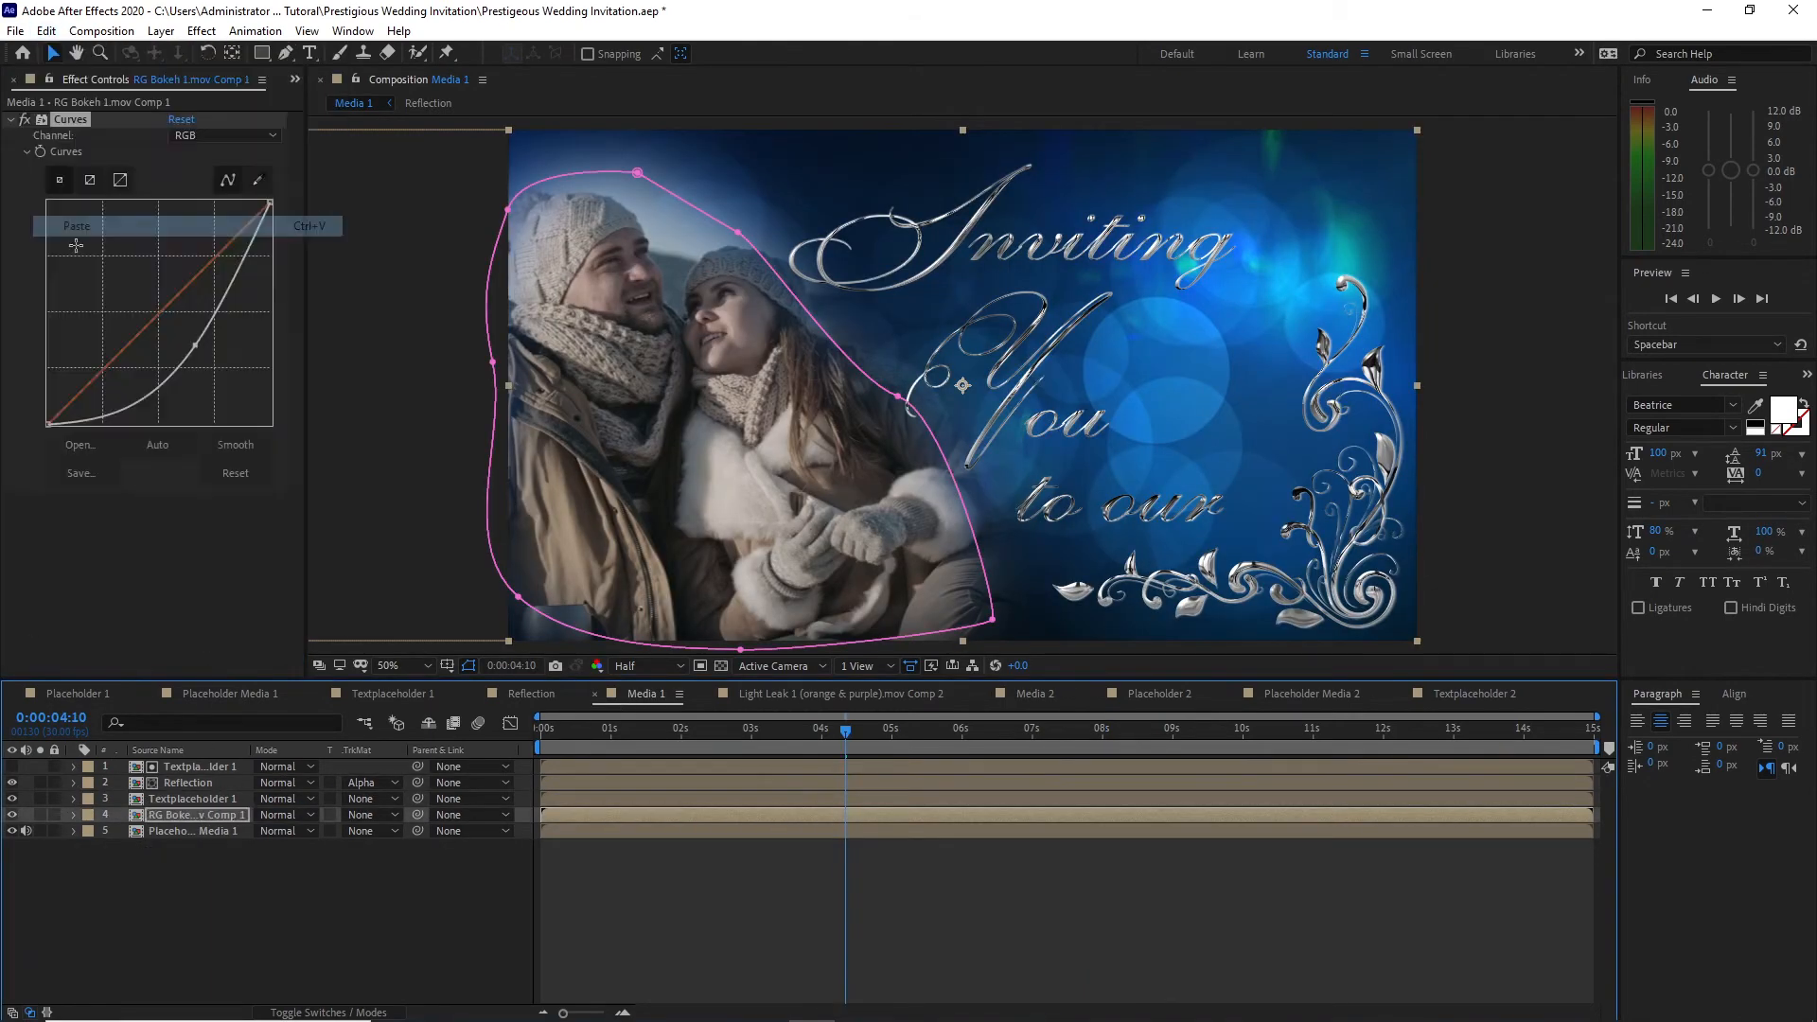
{"action": "left_click", "coordinate": [216, 903]}
Step: Collapse the Footage, Image and Scene 2 folders in the project and create a new folder named Scene 3
{"action": "left_click", "coordinate": [295, 79]}
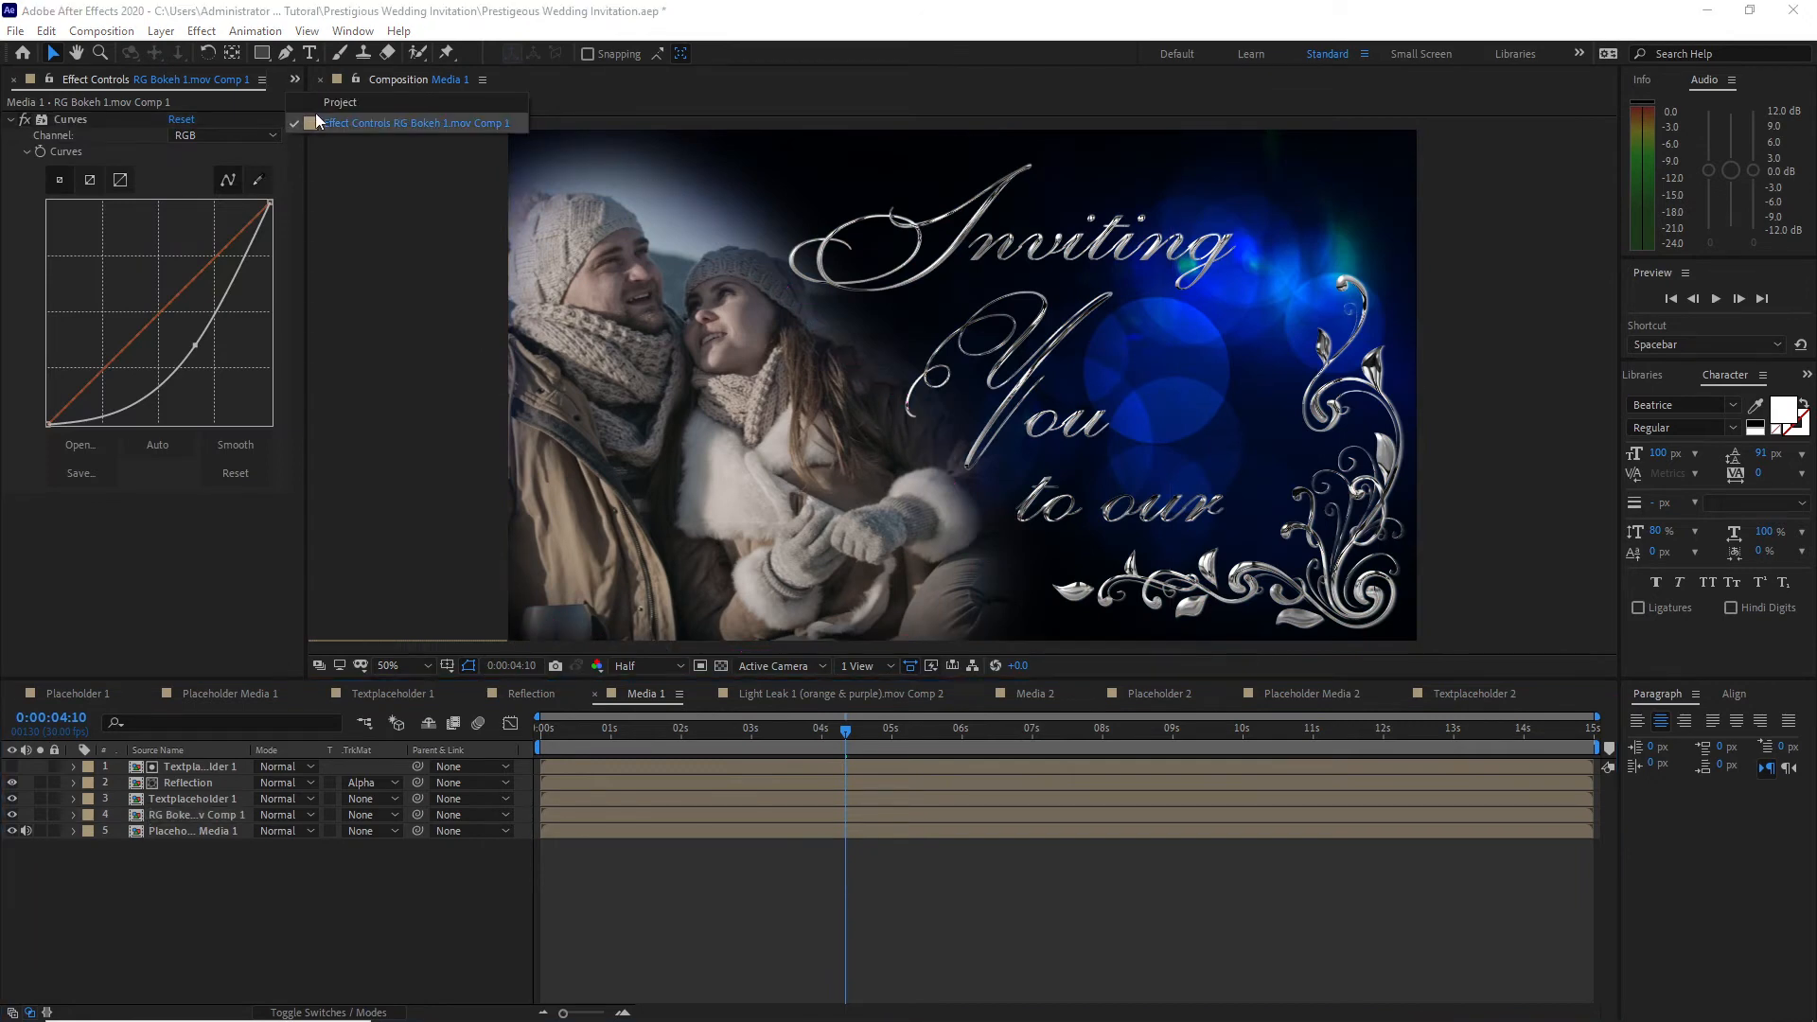
{"action": "left_click", "coordinate": [320, 104]}
{"action": "left_click", "coordinate": [26, 252]}
{"action": "left_click", "coordinate": [25, 287]}
{"action": "left_click", "coordinate": [10, 322]}
{"action": "left_click", "coordinate": [35, 668]}
{"action": "type", "text": "S"}
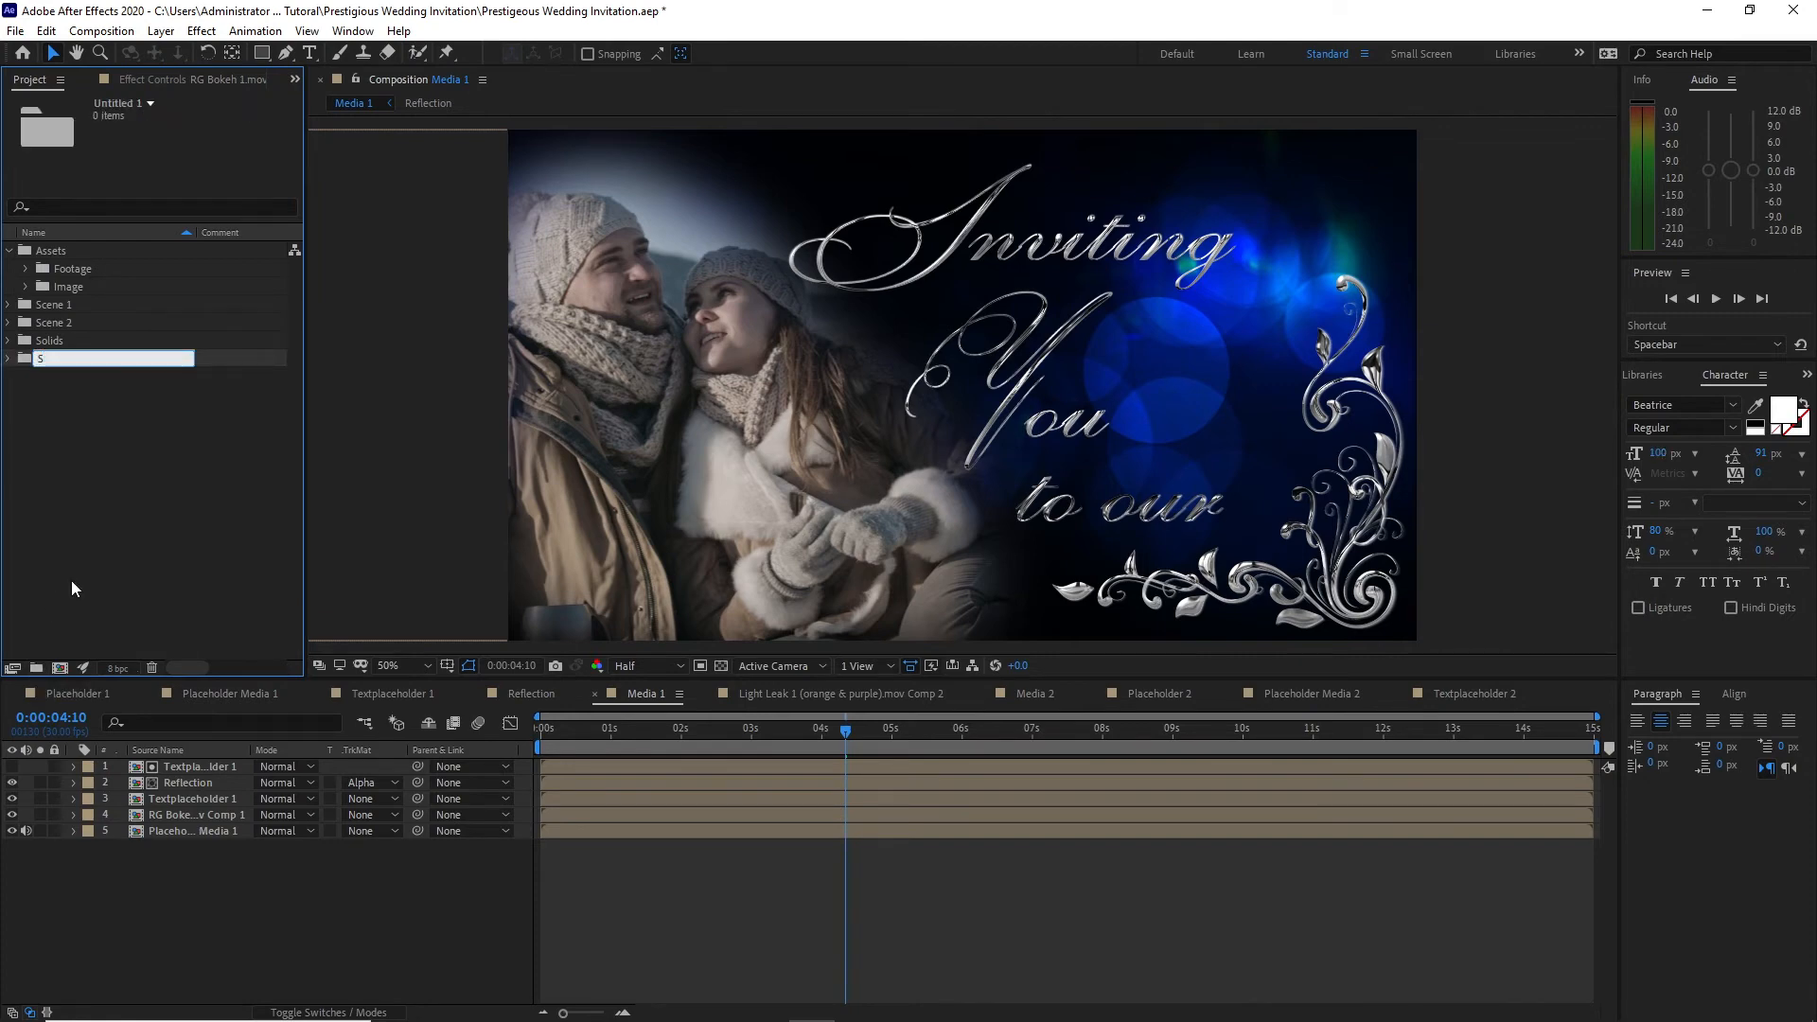
{"action": "type", "text": "cene 3"}
{"action": "key", "text": "Return"}
Step: Duplicate all seven Scene 2 compositions and place the copies in the Scene 3 folder
{"action": "left_click", "coordinate": [7, 326]}
{"action": "left_click_drag", "start_coordinate": [14, 337], "coordinate": [84, 445]}
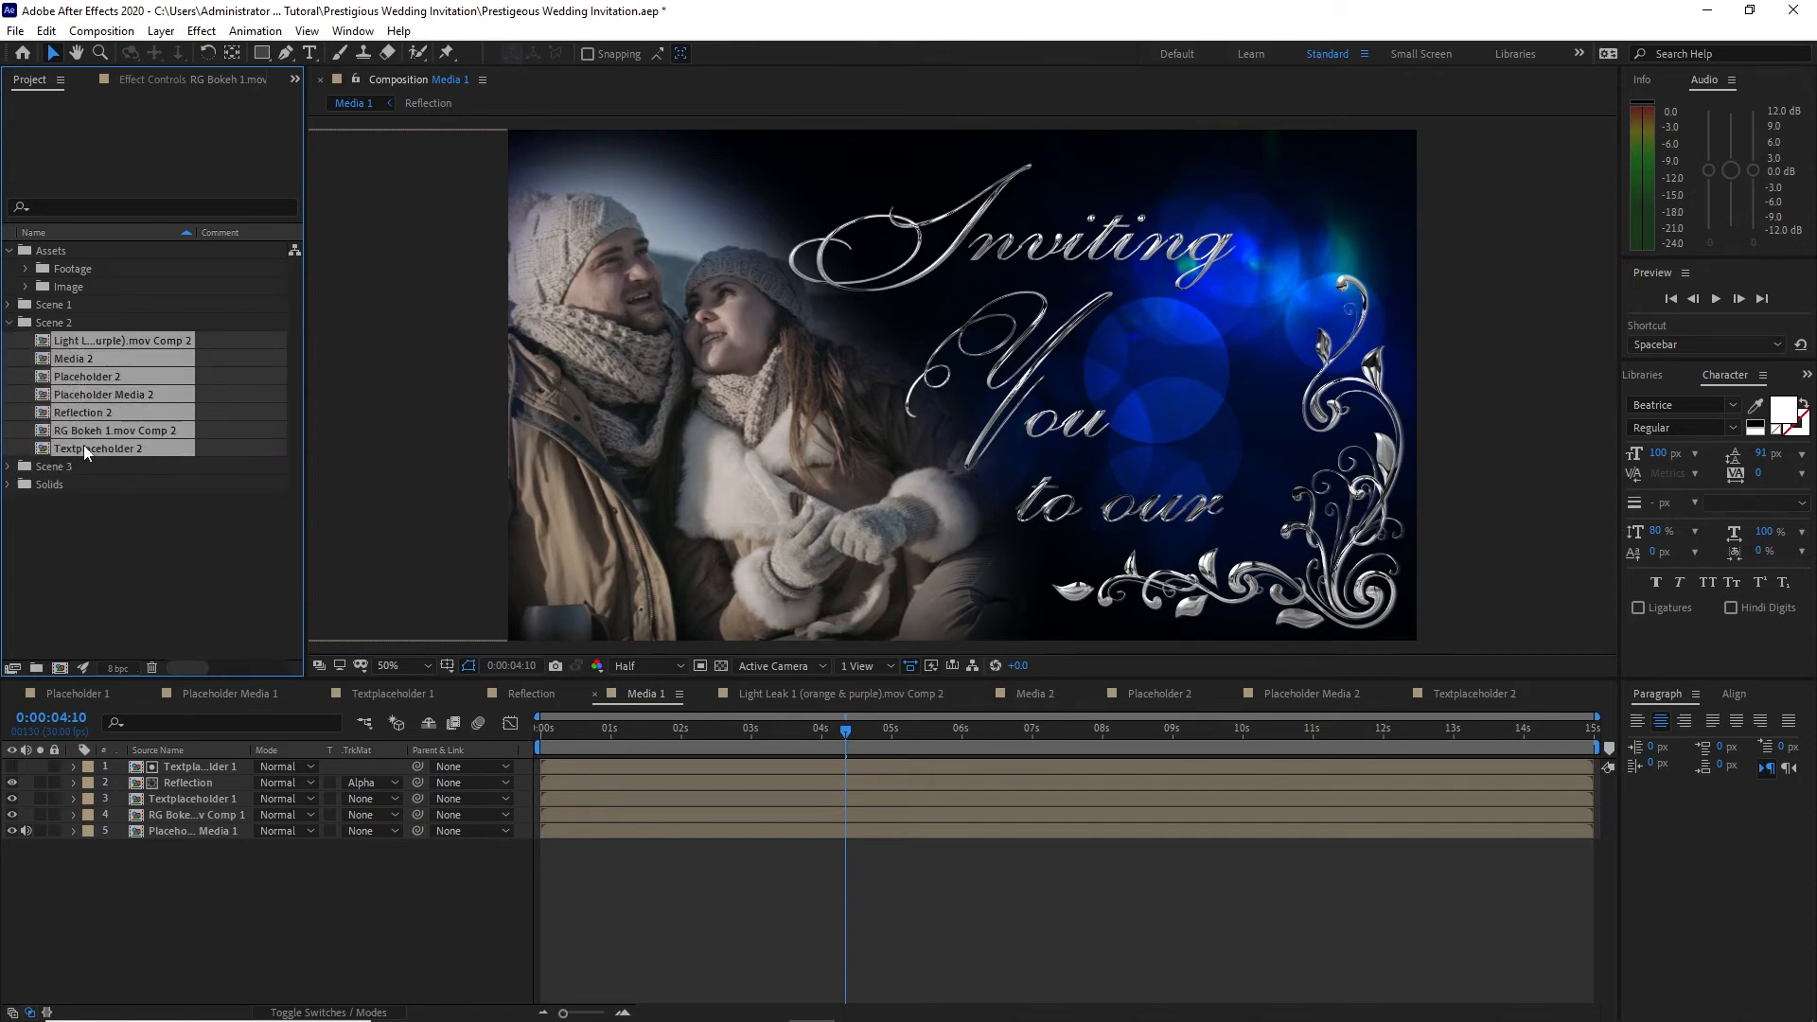
{"action": "left_click", "coordinate": [46, 31]}
{"action": "left_click", "coordinate": [76, 268]}
{"action": "left_click_drag", "start_coordinate": [77, 578], "coordinate": [82, 593]}
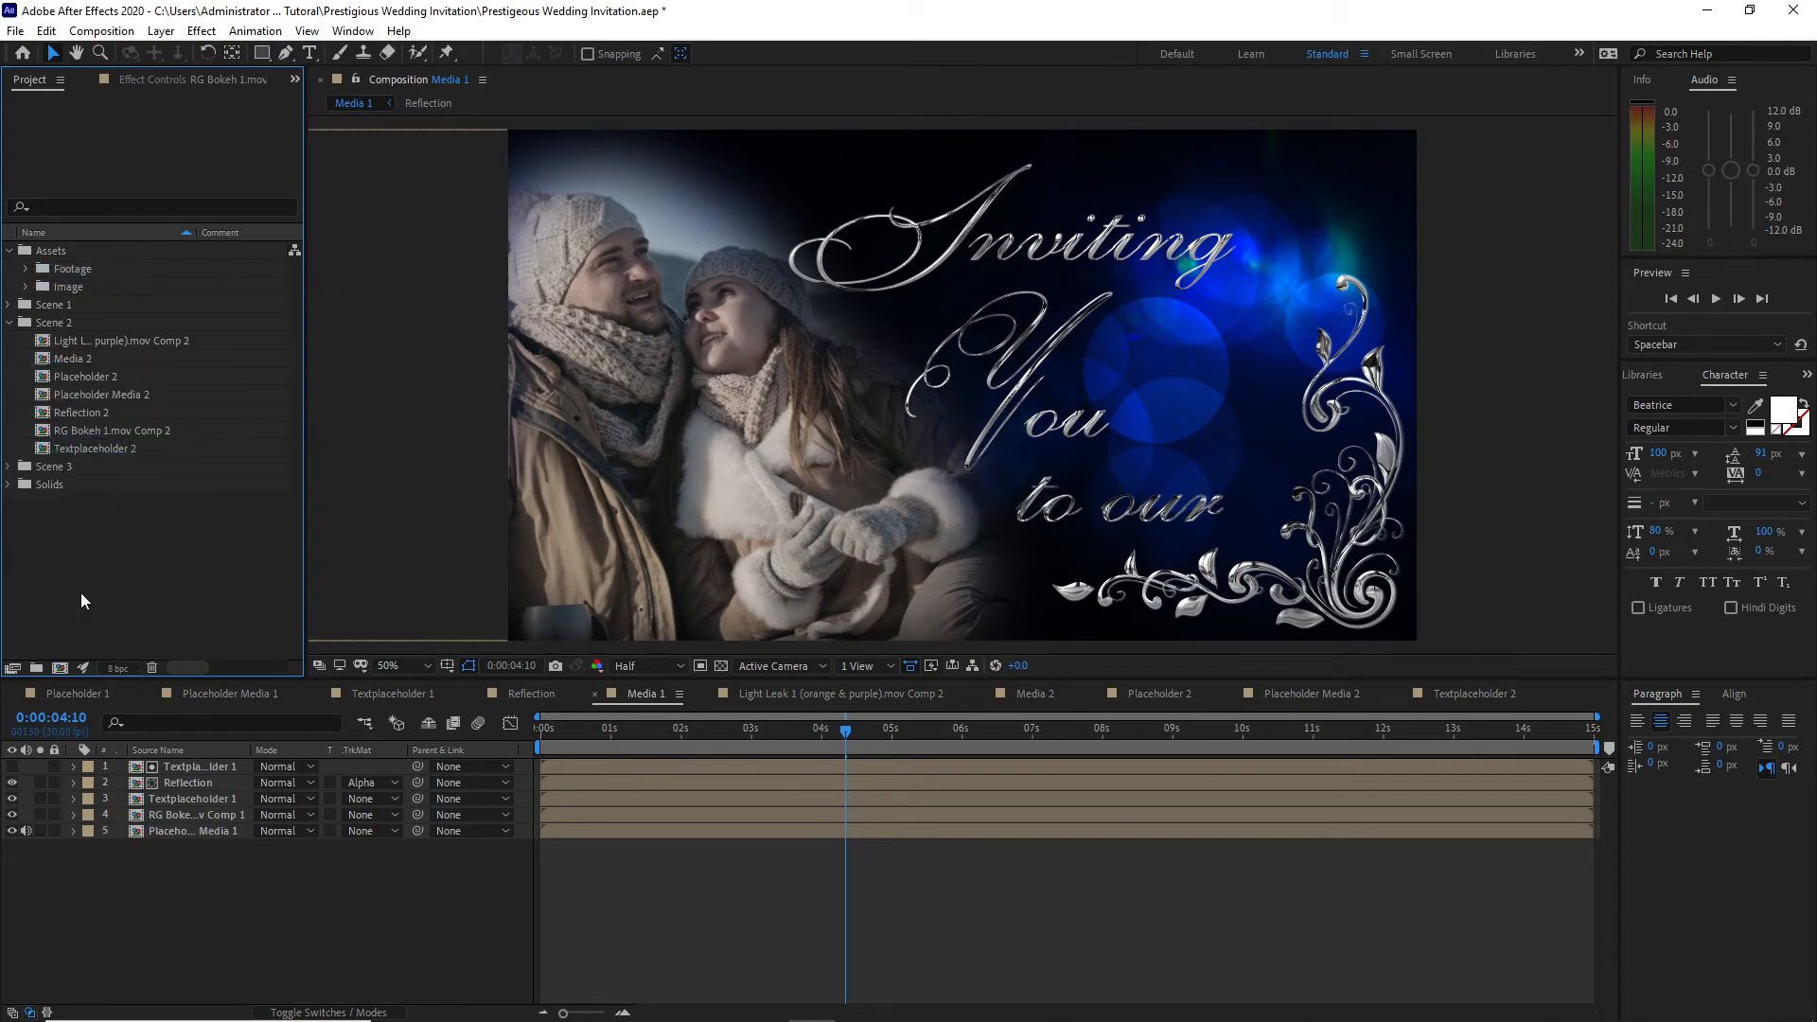
{"action": "left_click", "coordinate": [8, 322]}
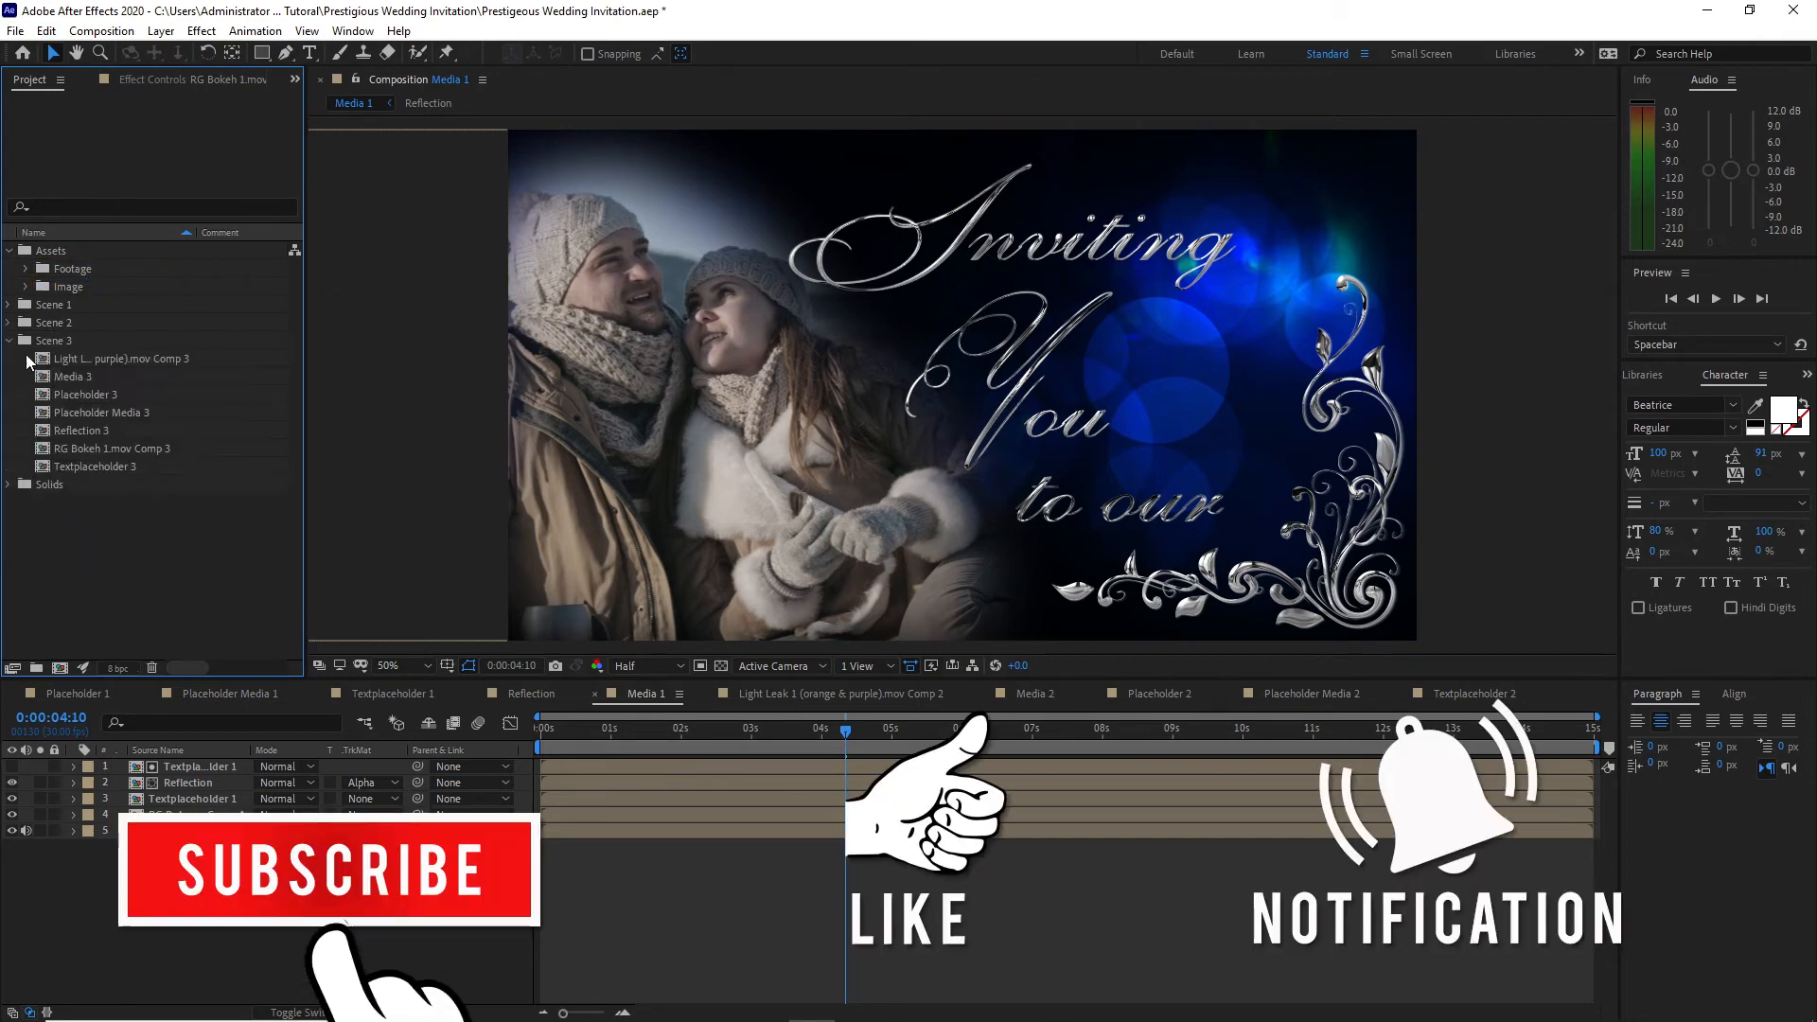
{"action": "left_click", "coordinate": [8, 340]}
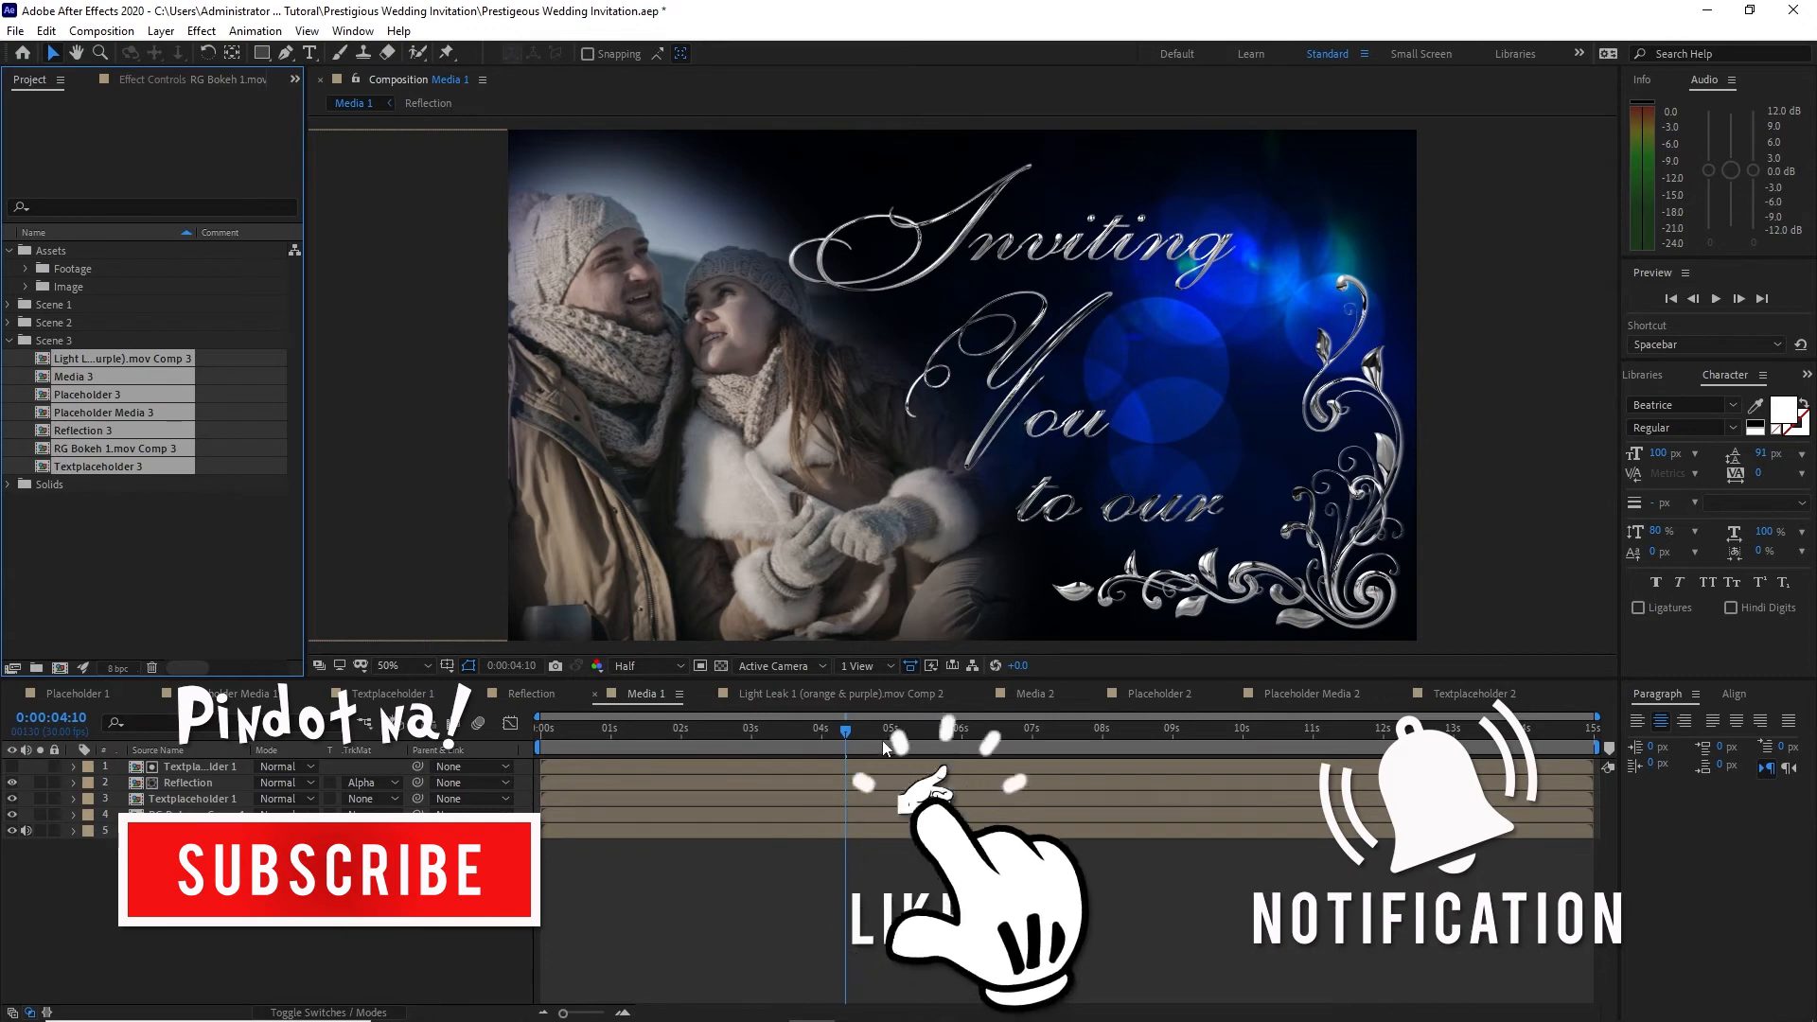
Step: Close every open timeline except Media 1 and Media 2
{"action": "left_click", "coordinate": [1397, 697]}
{"action": "left_click", "coordinate": [1230, 692]}
{"action": "left_click", "coordinate": [1096, 694]}
{"action": "left_click", "coordinate": [707, 695]}
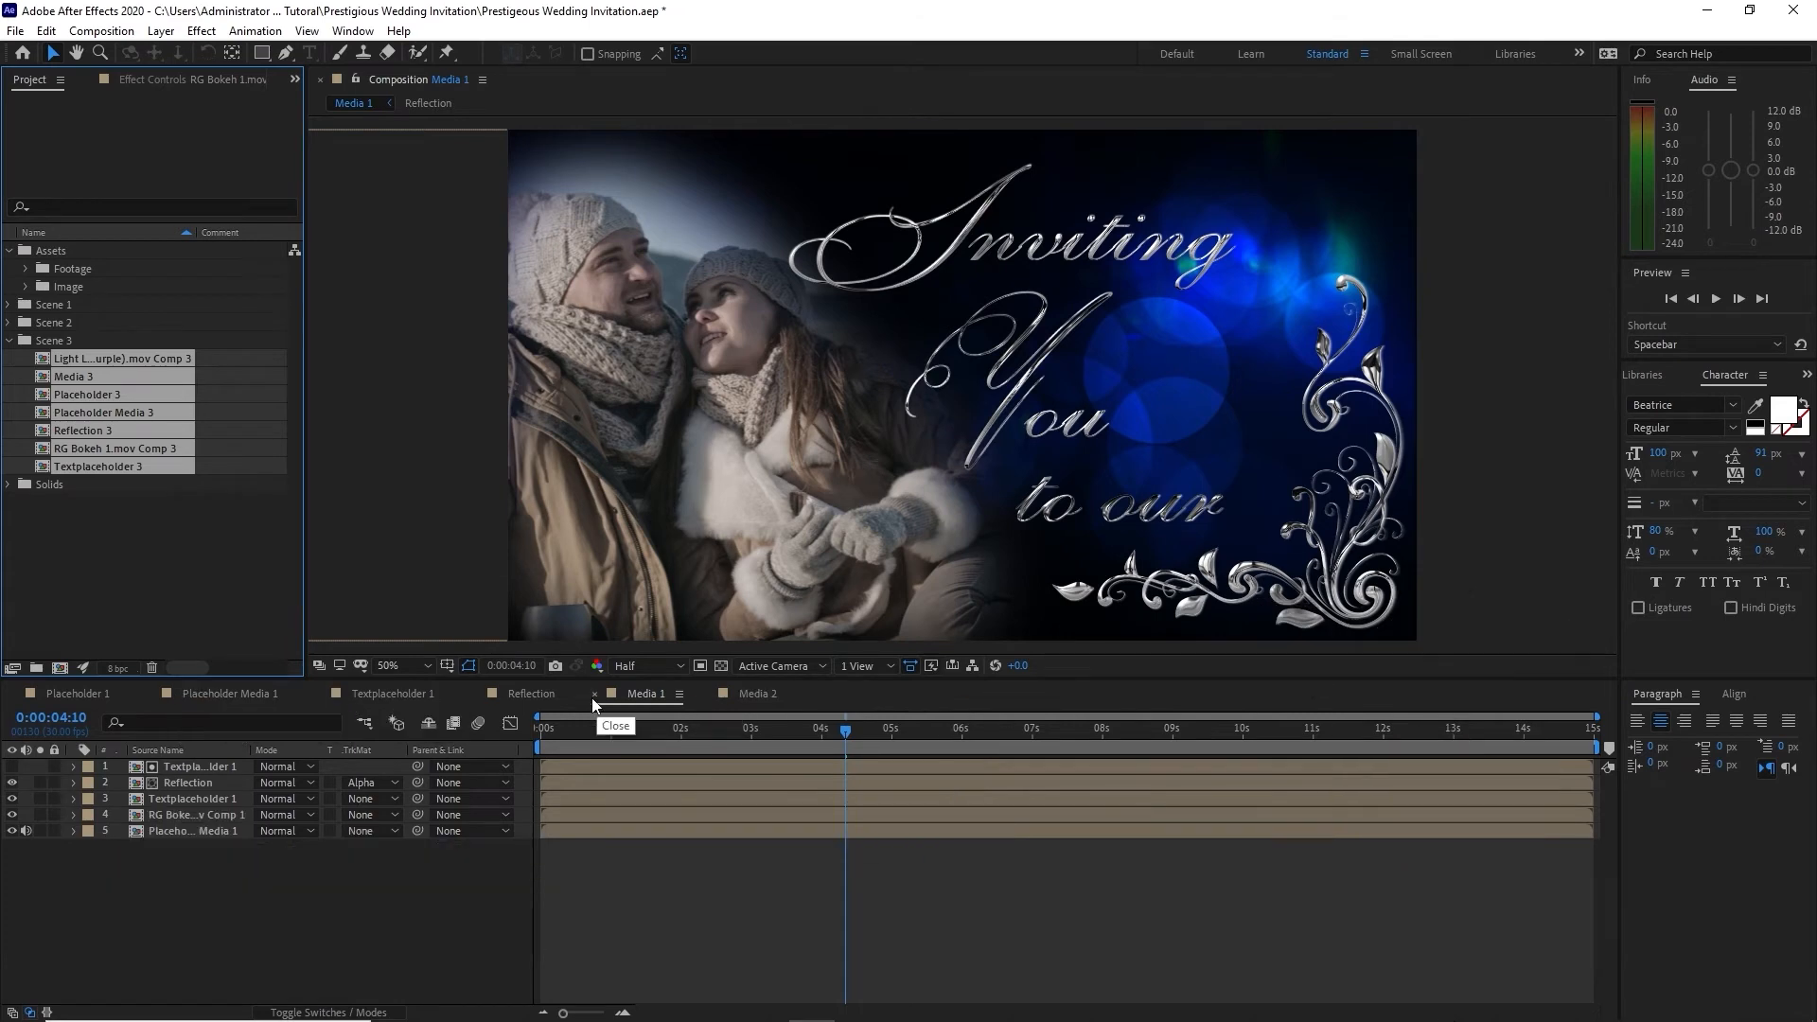
{"action": "left_click", "coordinate": [475, 694]}
{"action": "left_click", "coordinate": [320, 693]}
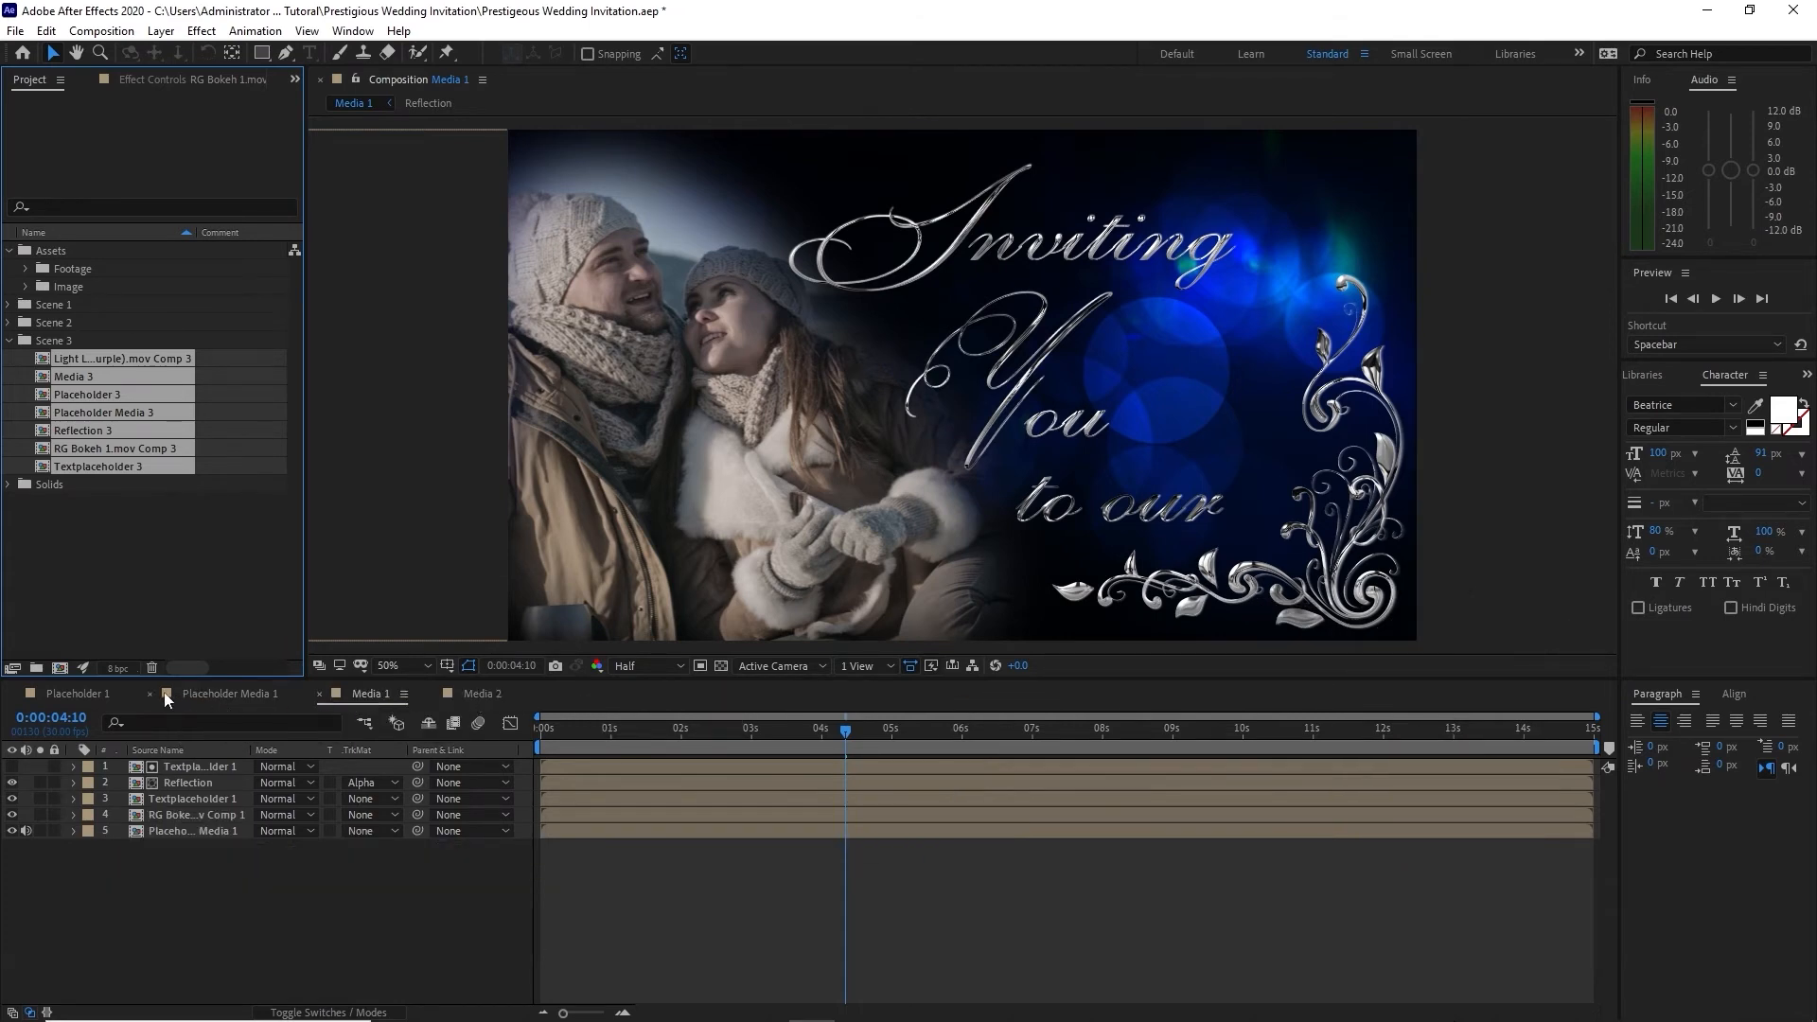
{"action": "left_click", "coordinate": [153, 691]}
{"action": "left_click", "coordinate": [13, 694]}
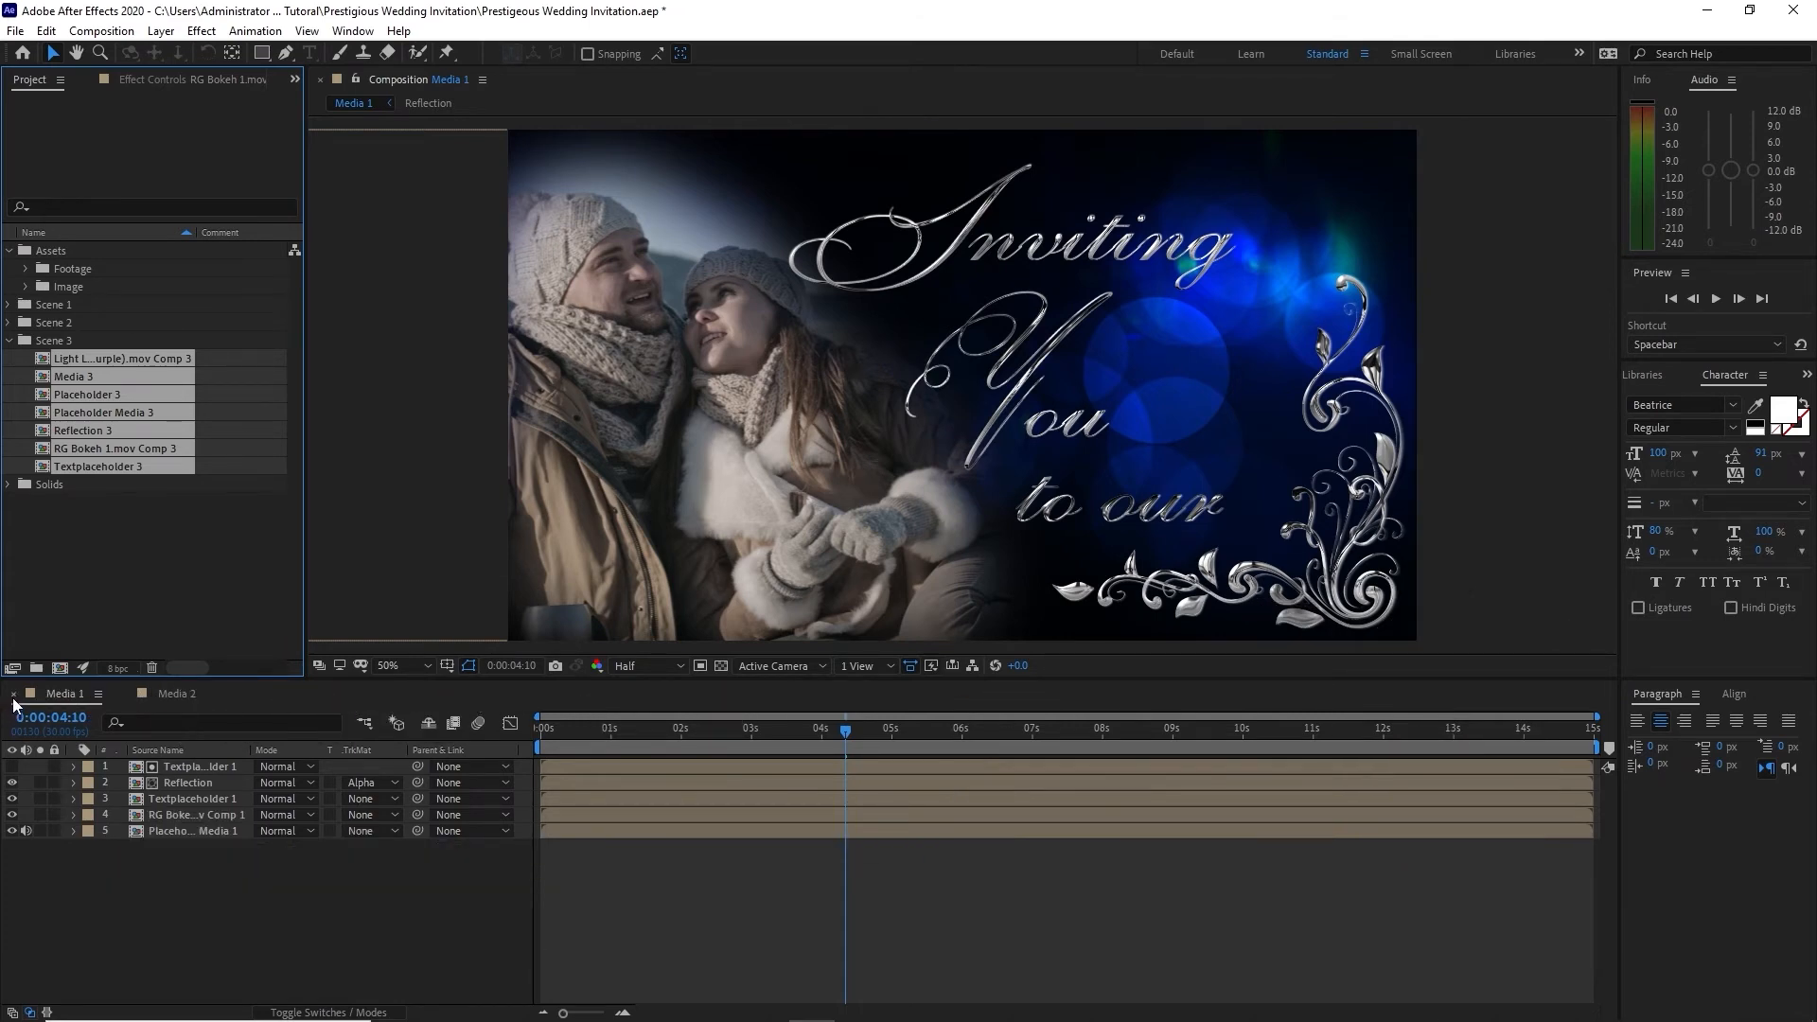
Step: Open the Scene 3 compositions and, in Textplaceholder 3, delete every layer except RG Frame 1.png
{"action": "double_click", "coordinate": [41, 463]}
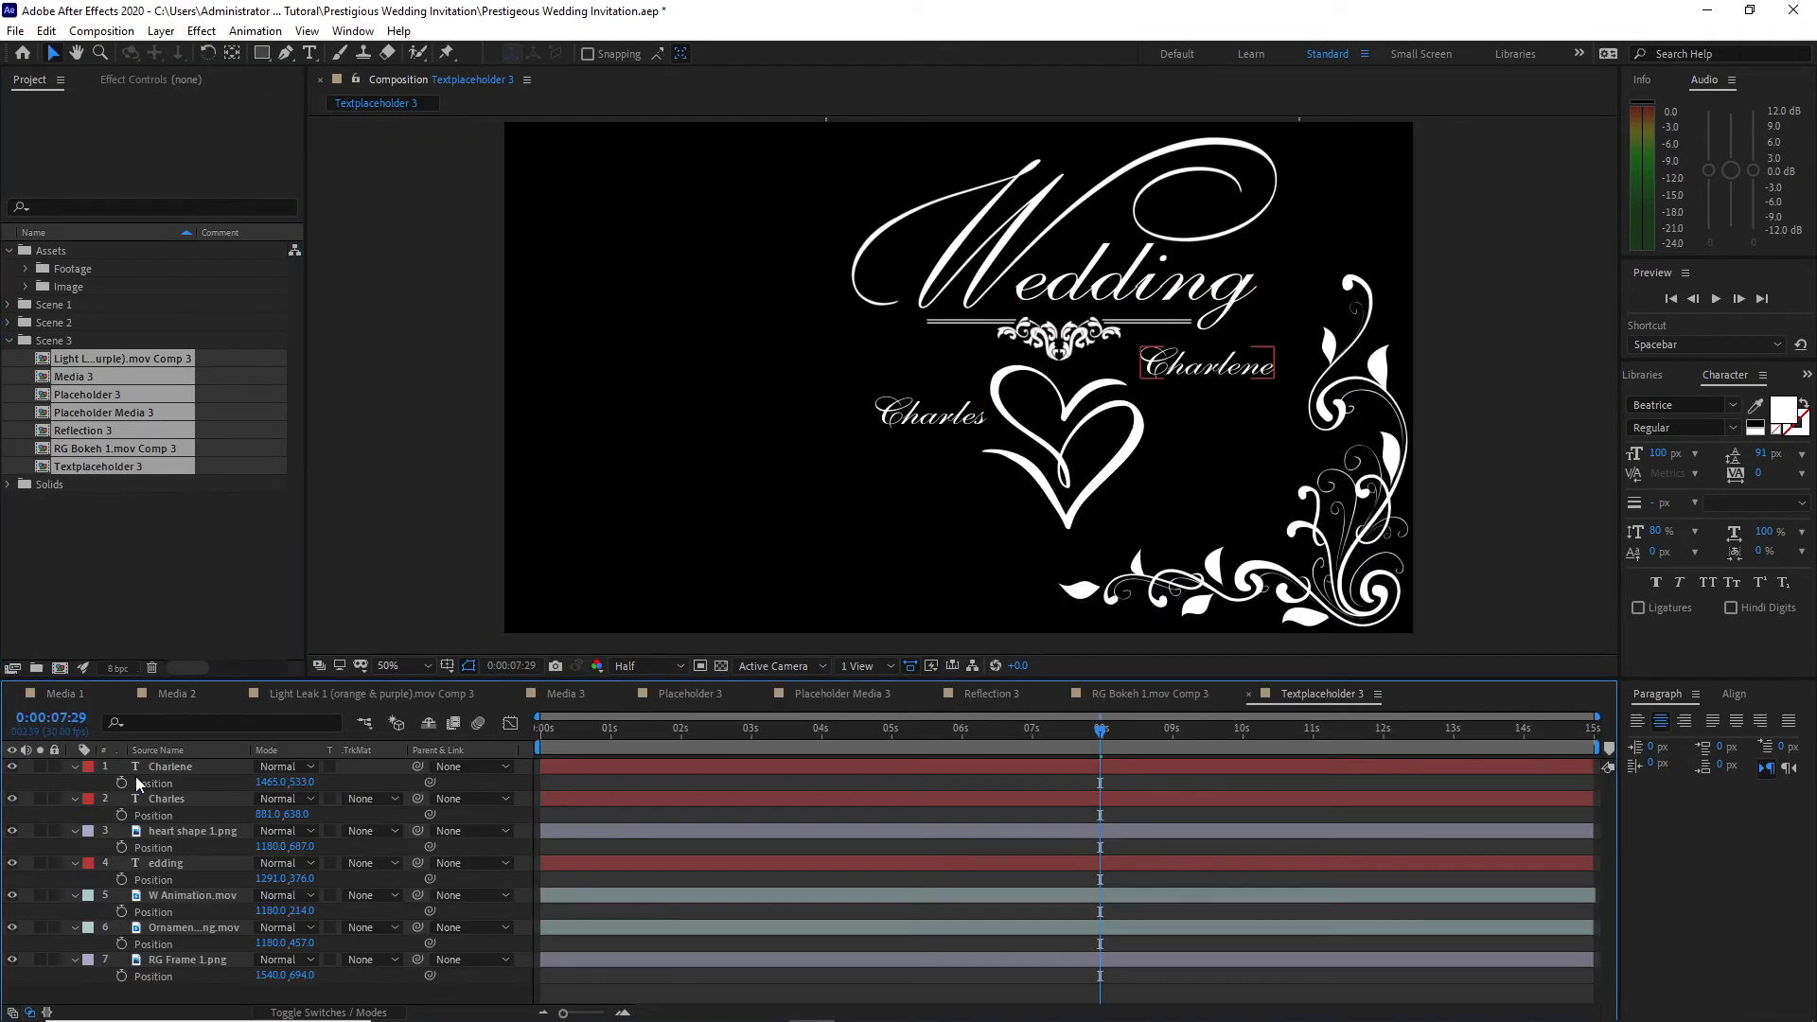
{"action": "left_click_drag", "start_coordinate": [61, 765], "coordinate": [165, 937]}
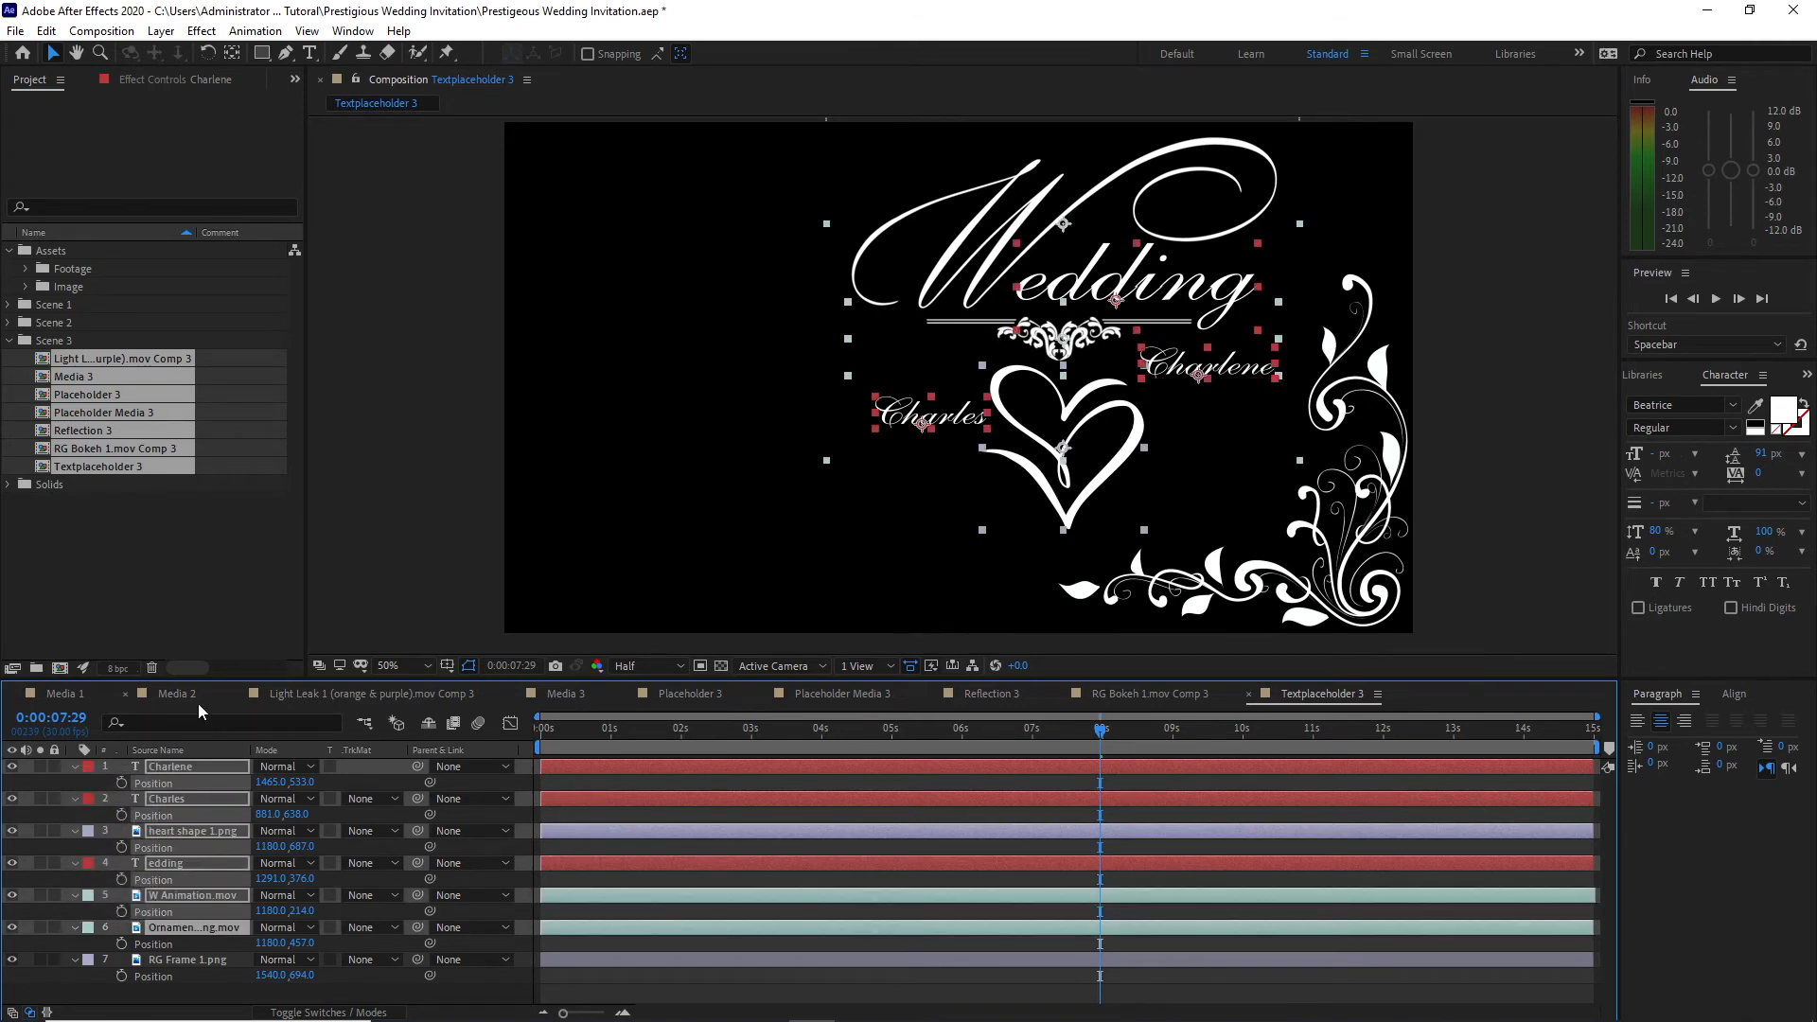
{"action": "key", "text": "Delete"}
Step: Duplicate the RG Frame 1.png layer in Textplaceholder 3 and flip the copy horizontally
{"action": "left_click", "coordinate": [190, 765]}
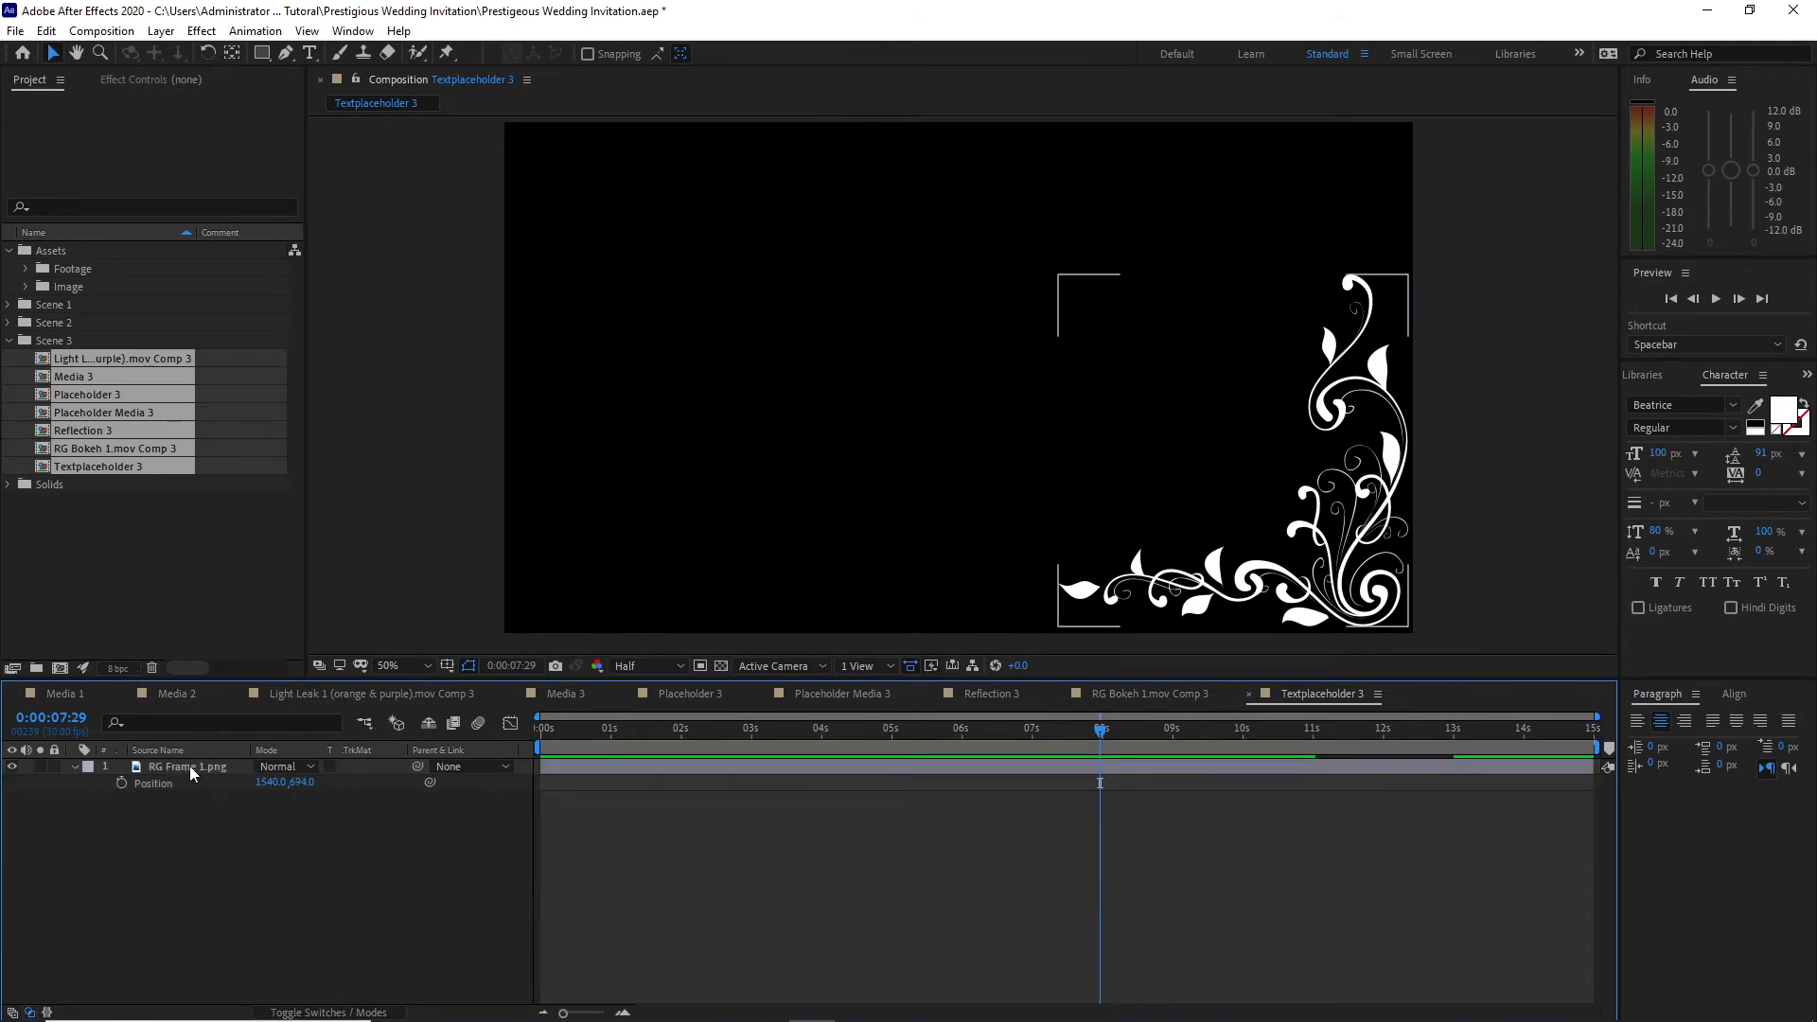
{"action": "left_click", "coordinate": [45, 30]}
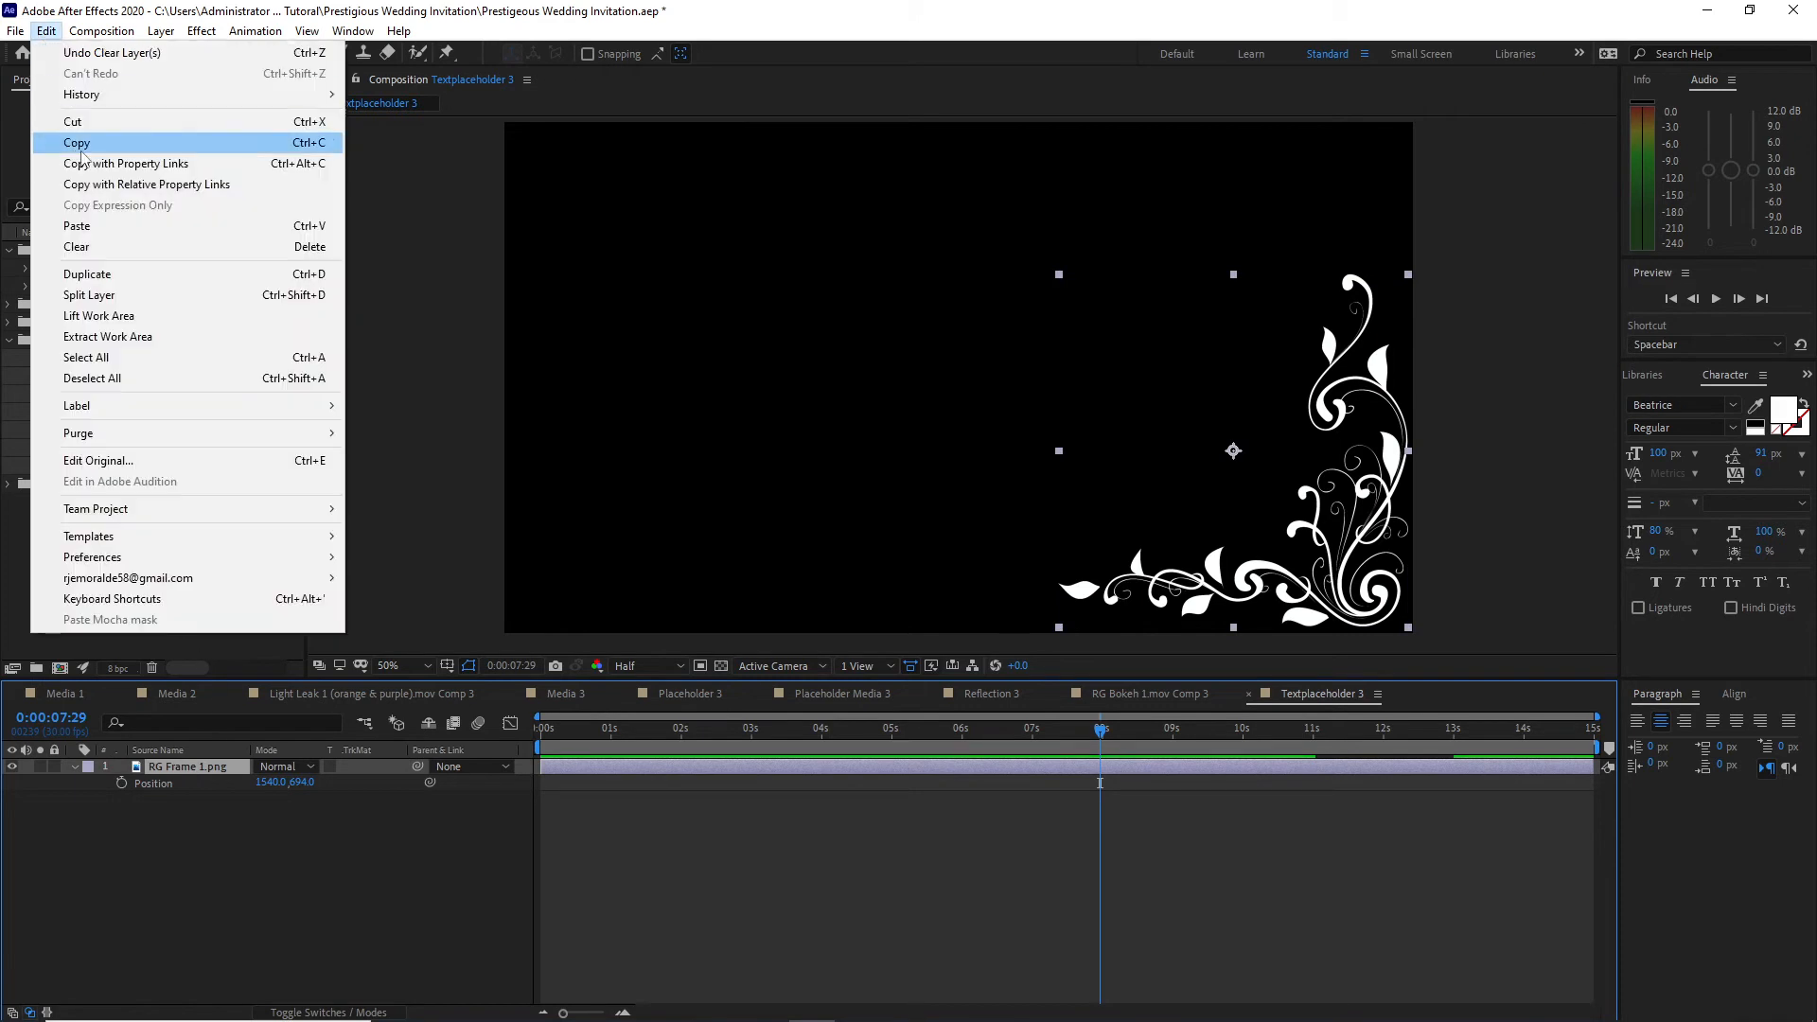
{"action": "left_click", "coordinate": [161, 275]}
{"action": "left_click", "coordinate": [161, 31]}
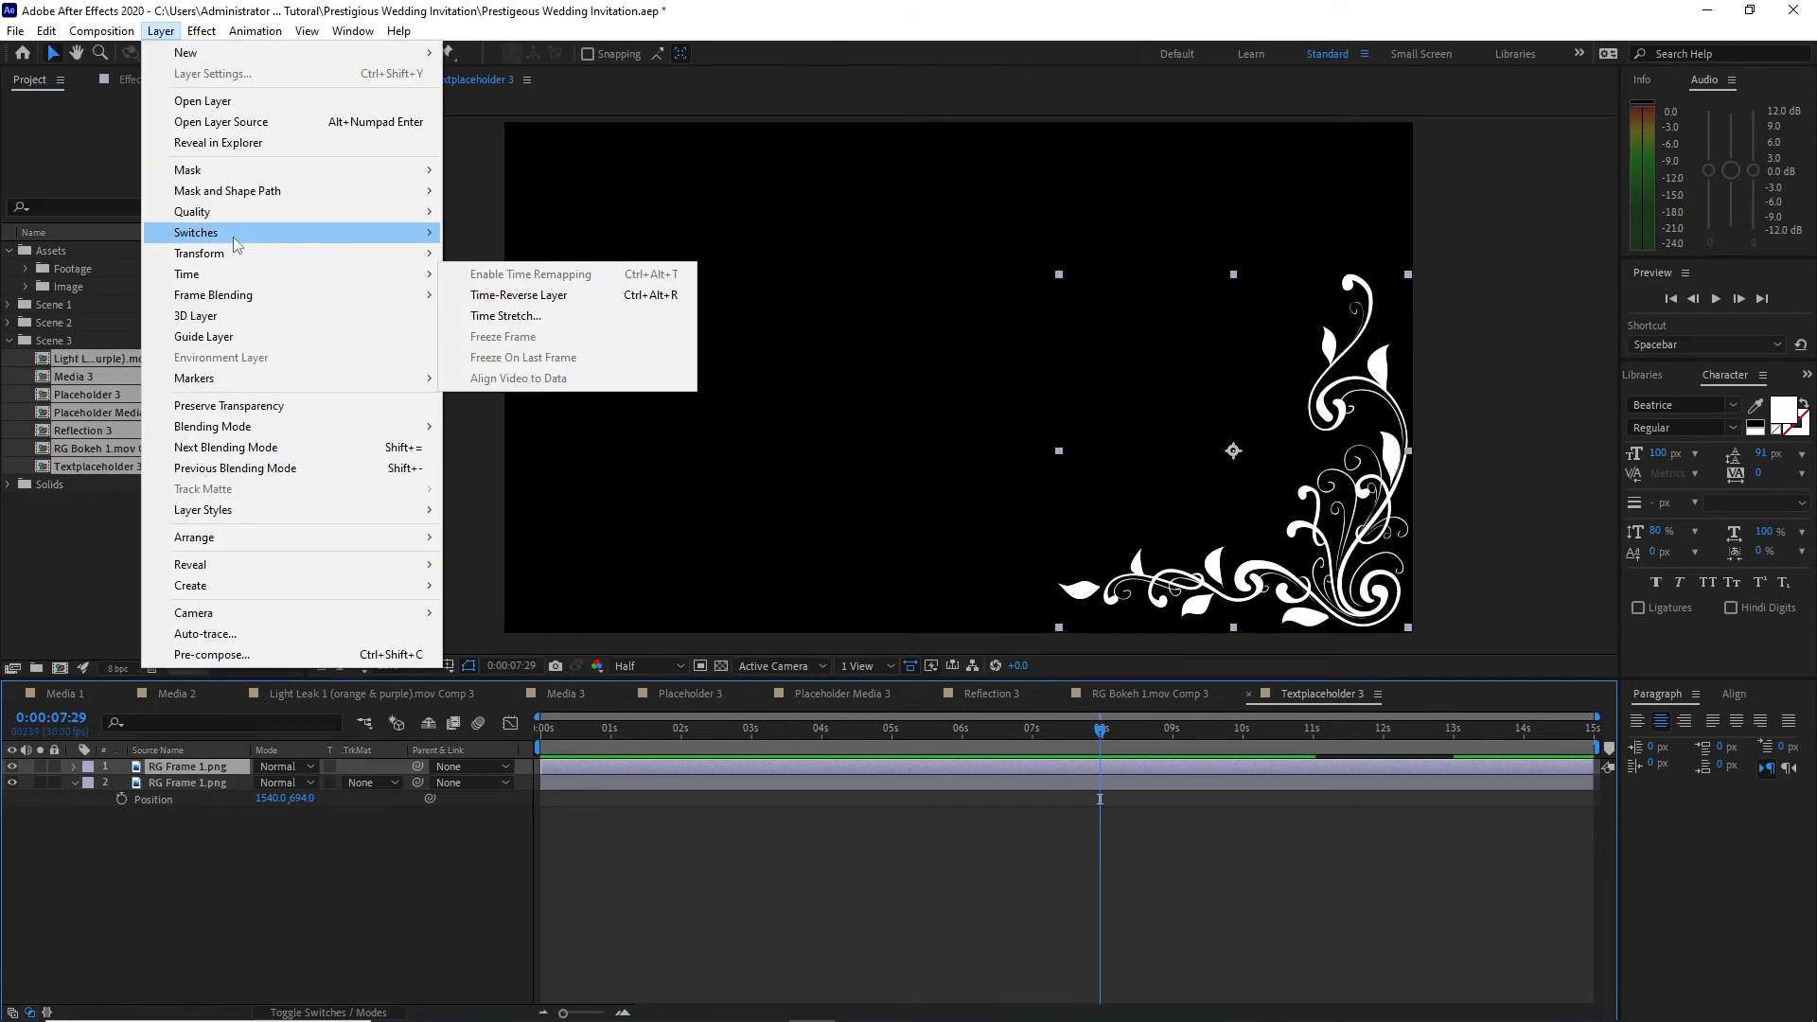
{"action": "mouse_move", "coordinate": [270, 265]}
{"action": "left_click", "coordinate": [528, 415]}
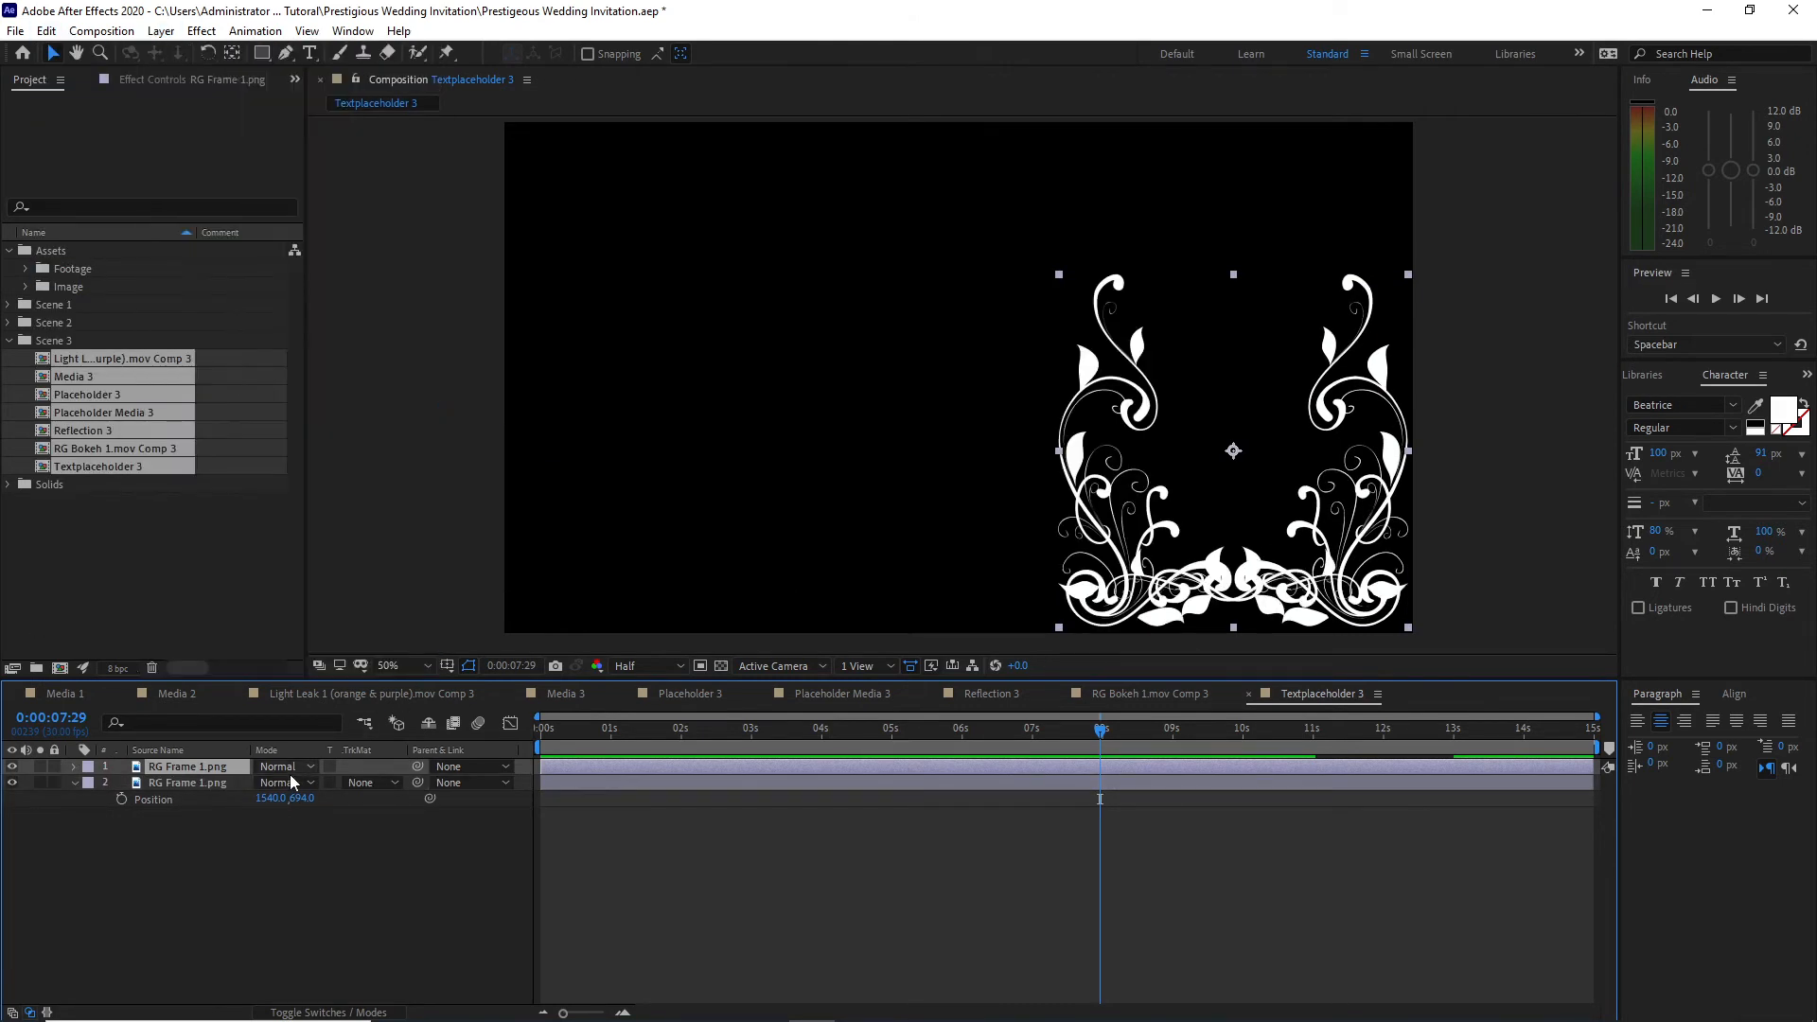
Step: Set the flipped RG Frame 1.png copy's Position to 379, 694 to mirror the original in the opposite corner
{"action": "key", "text": "p"}
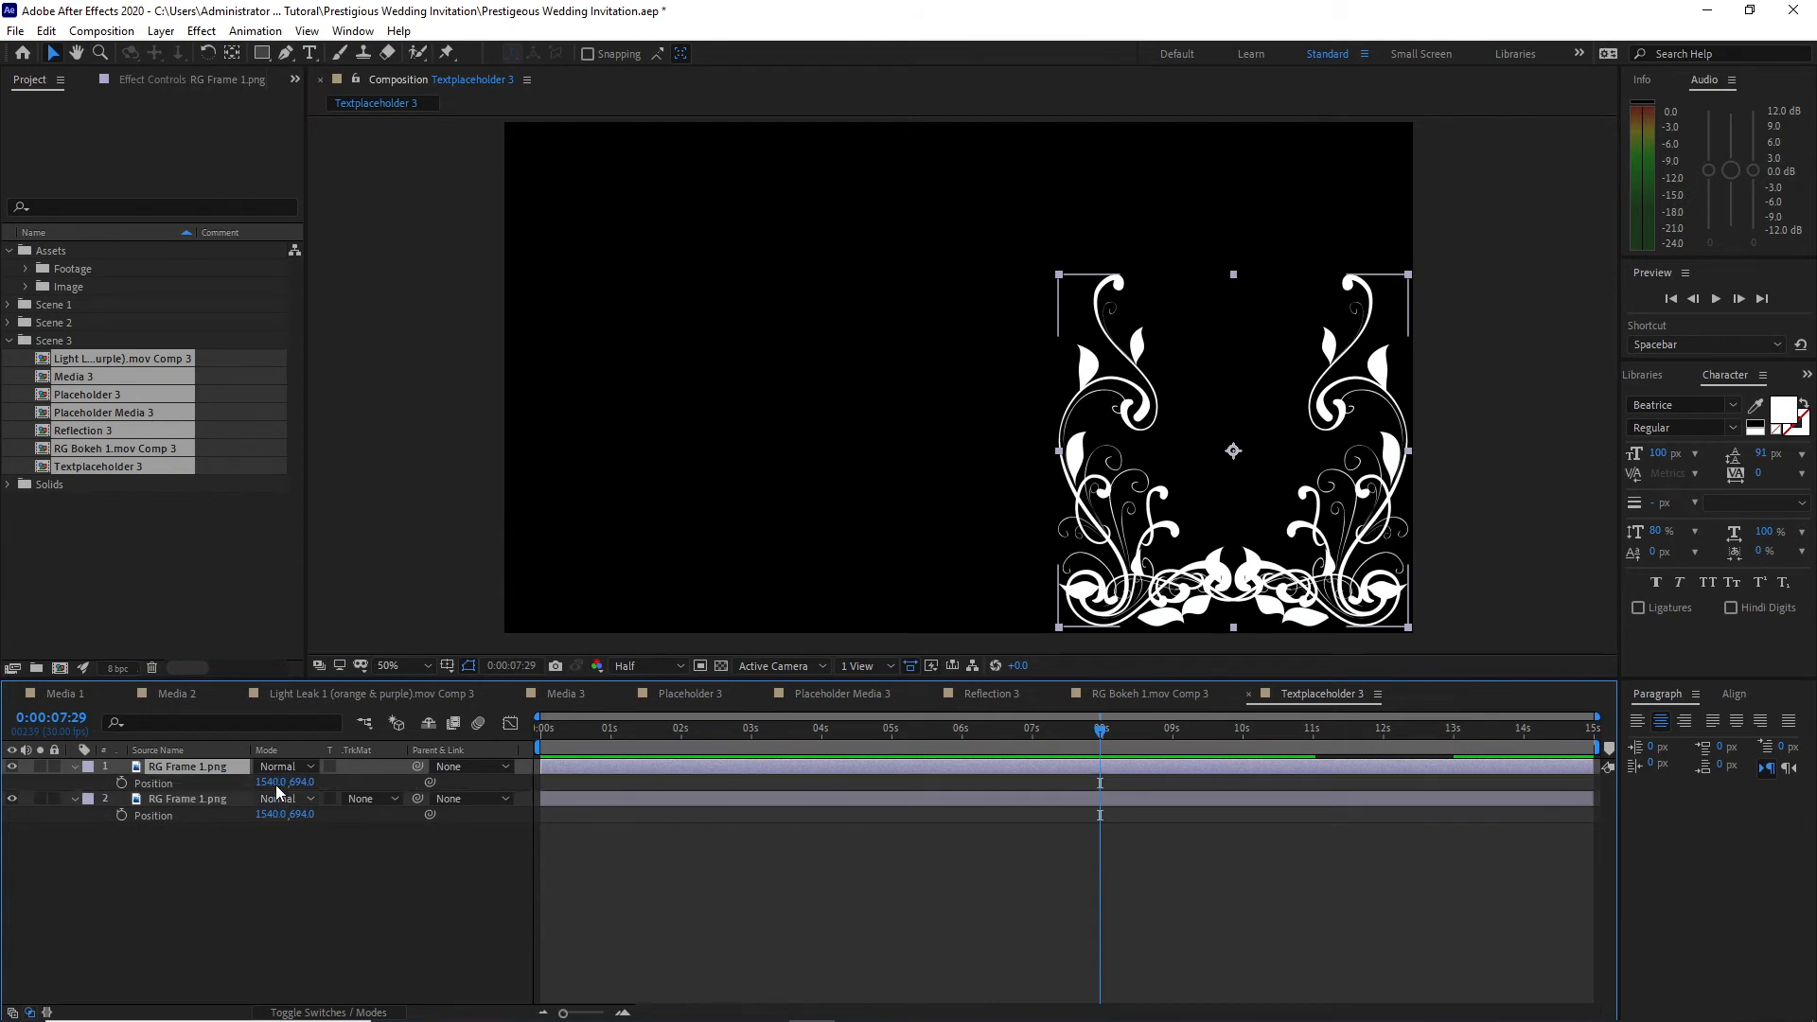
{"action": "left_click_drag", "start_coordinate": [276, 783], "coordinate": [5, 784]}
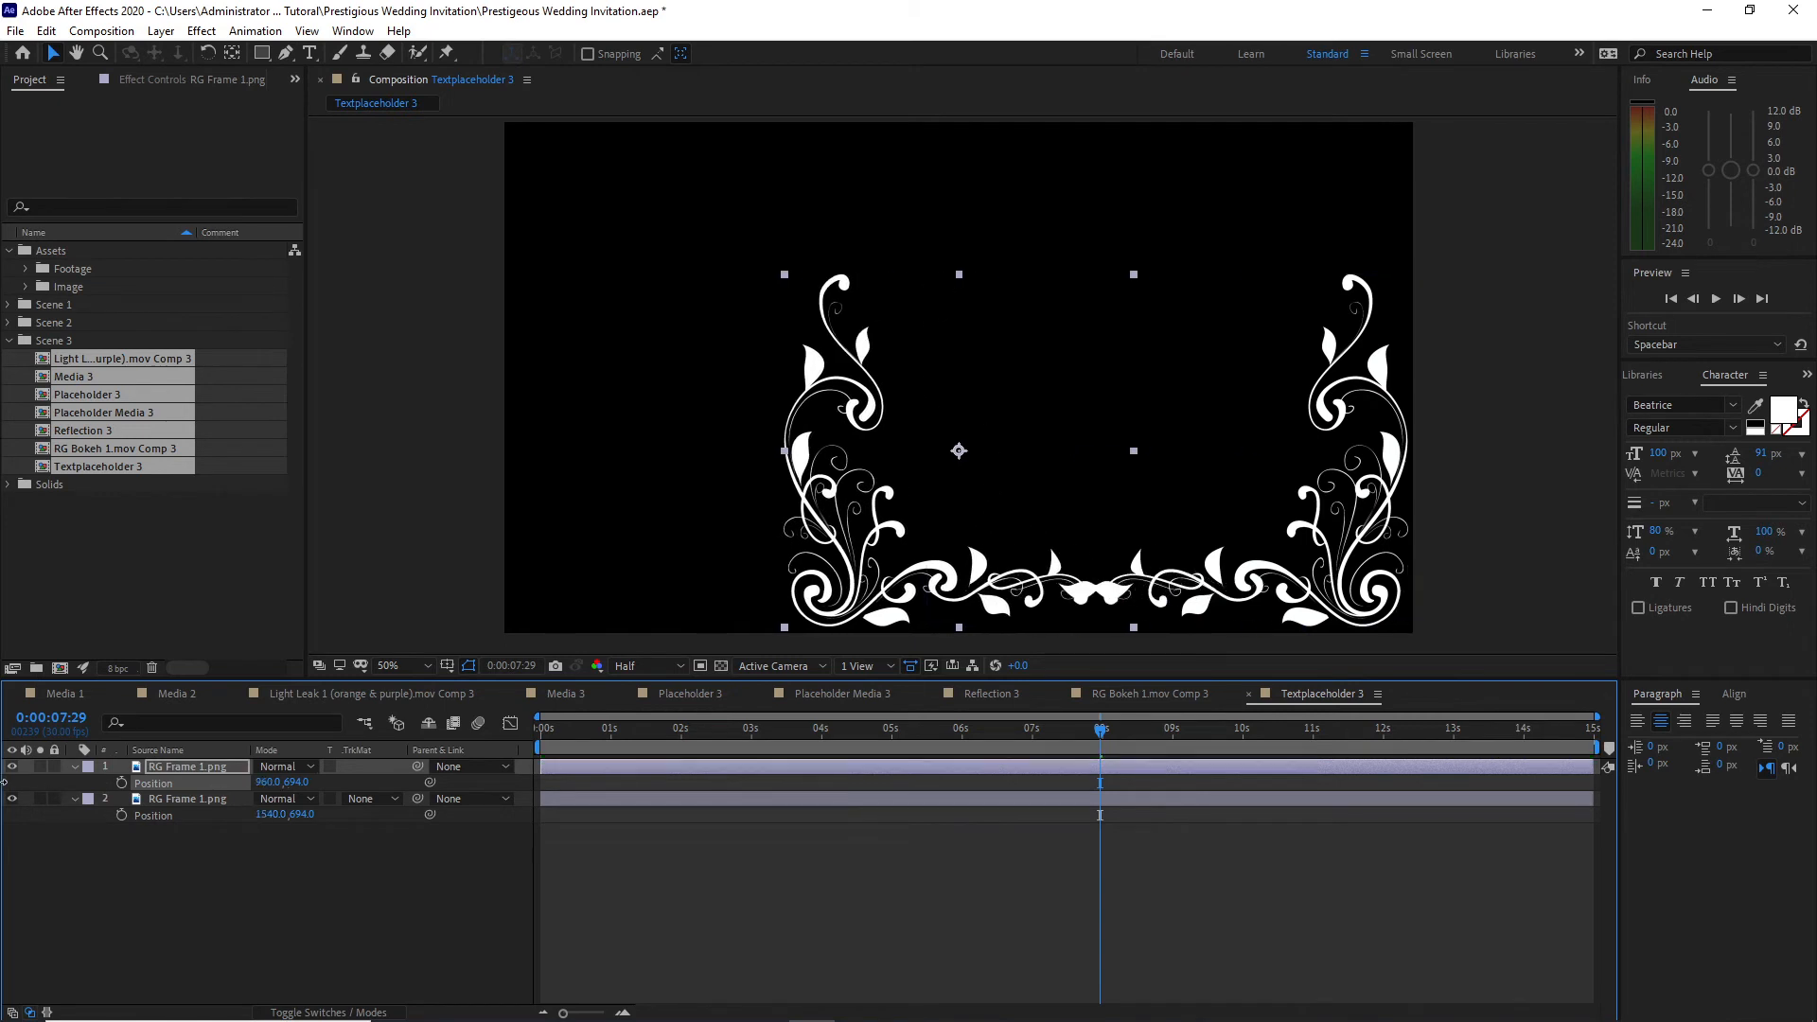
{"action": "left_click_drag", "start_coordinate": [274, 784], "coordinate": [301, 901]}
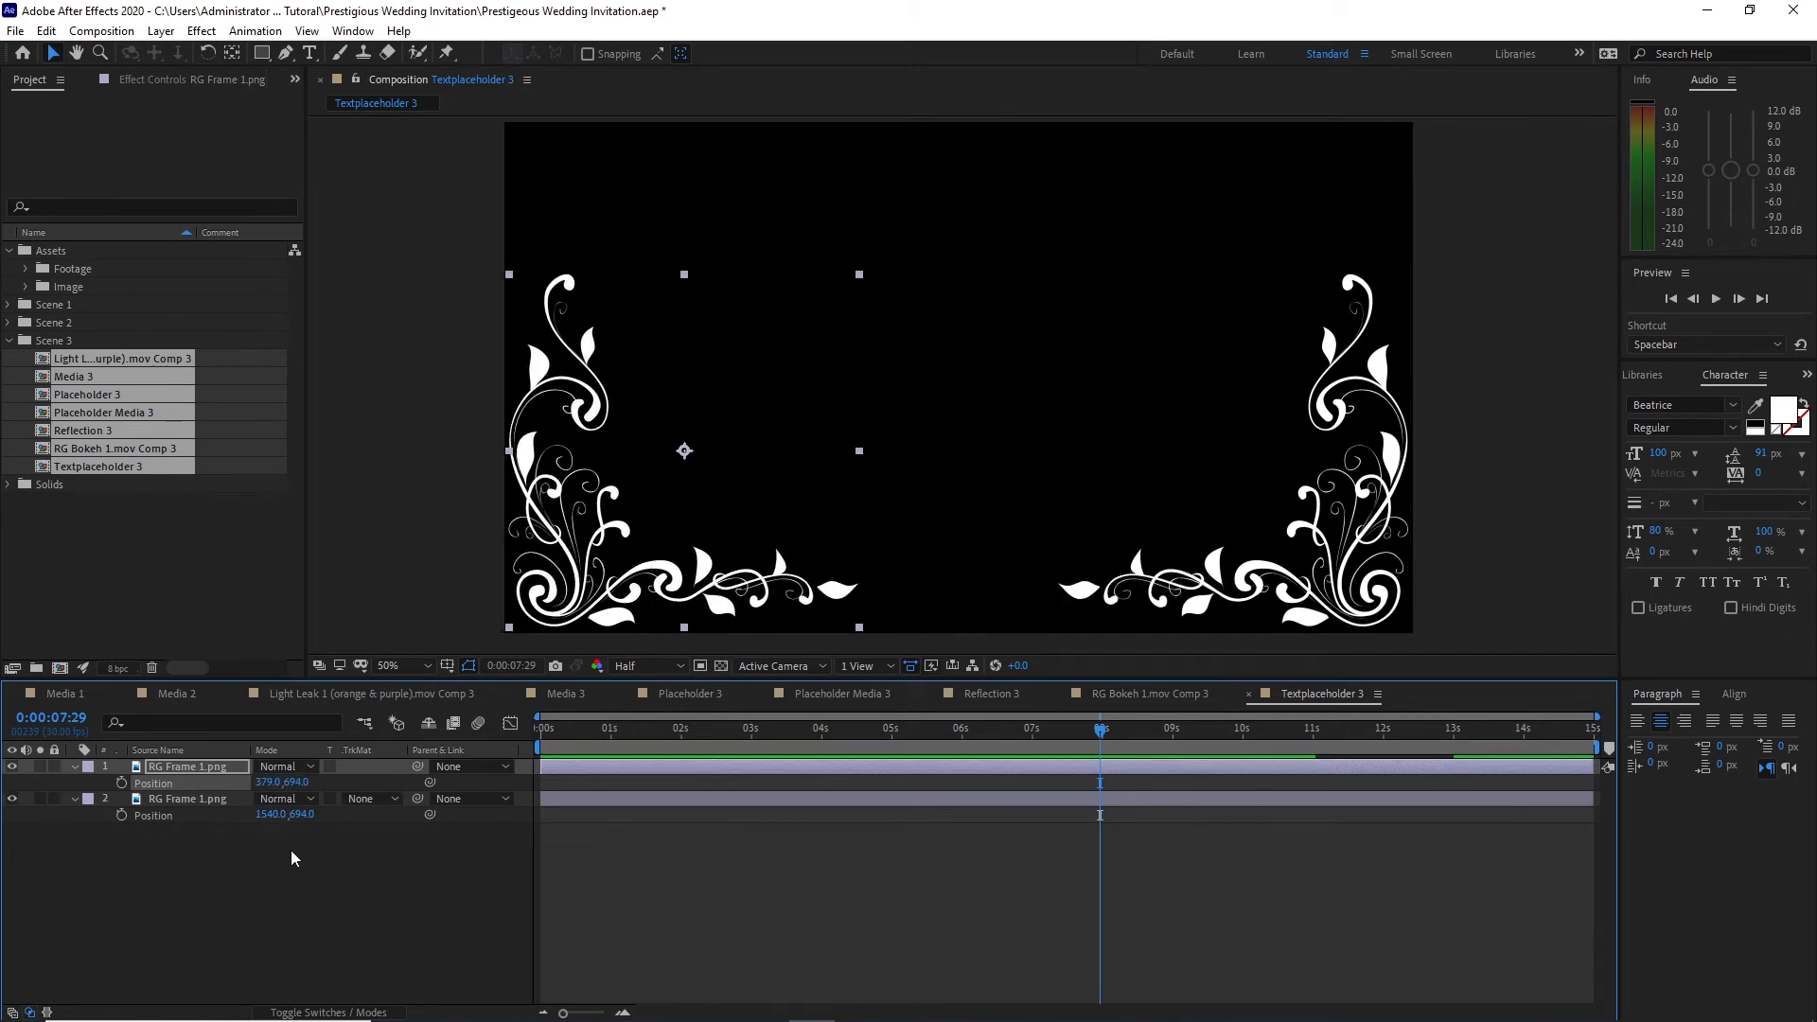
Step: Add Pointed Ding 1.mov as the top layer of Textplaceholder 3 and apply a Fill effect coloured F5F5F5 to it
{"action": "left_click", "coordinate": [26, 269]}
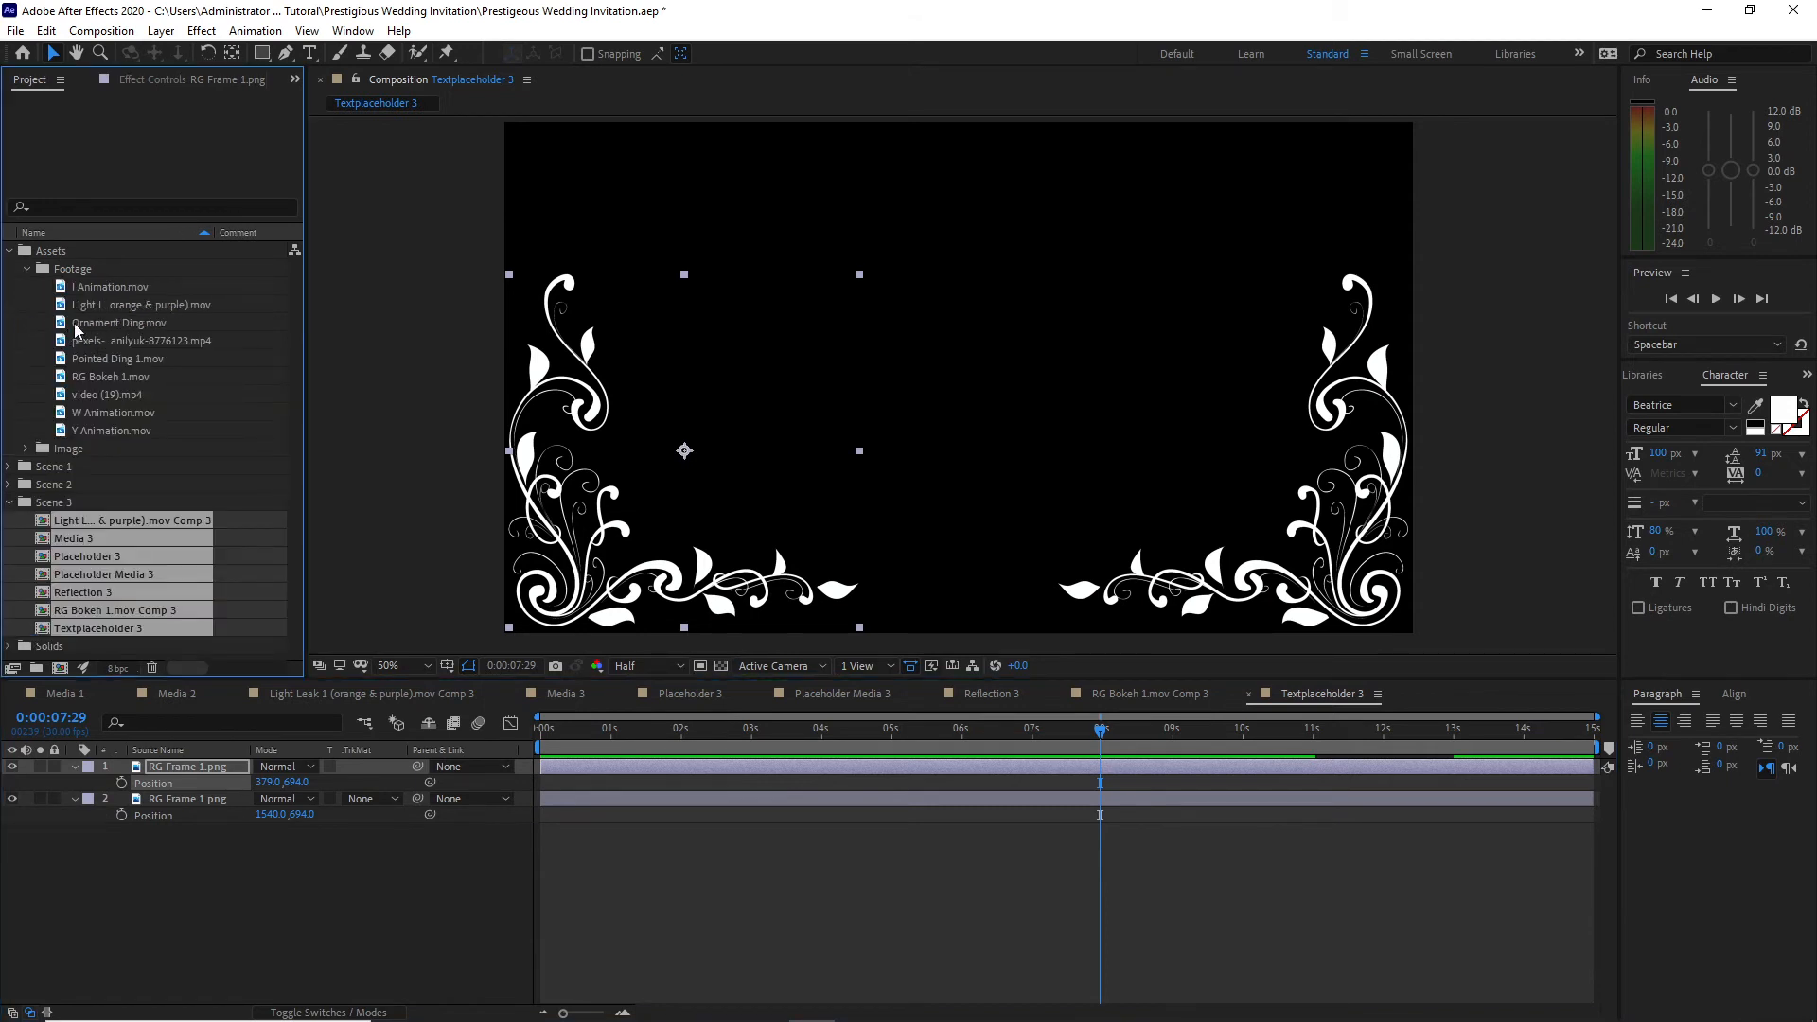
{"action": "left_click_drag", "start_coordinate": [105, 355], "coordinate": [180, 762]}
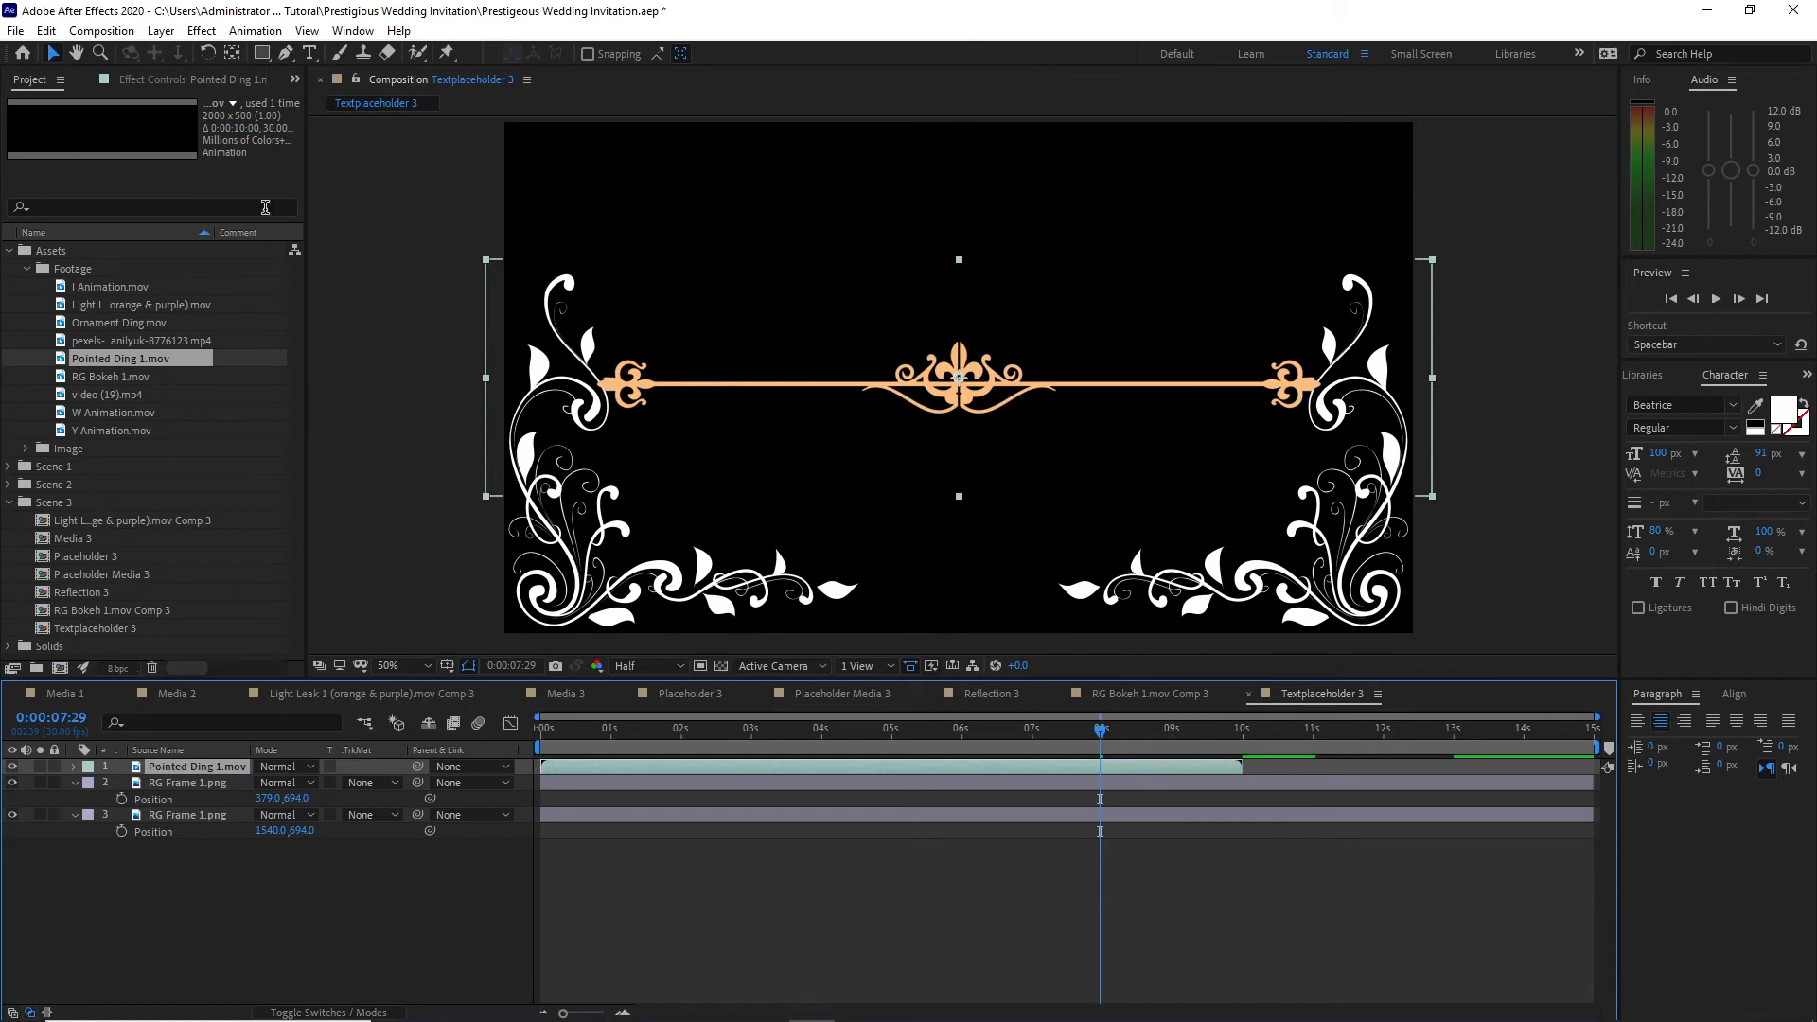
{"action": "left_click", "coordinate": [202, 31]}
{"action": "mouse_move", "coordinate": [313, 309]}
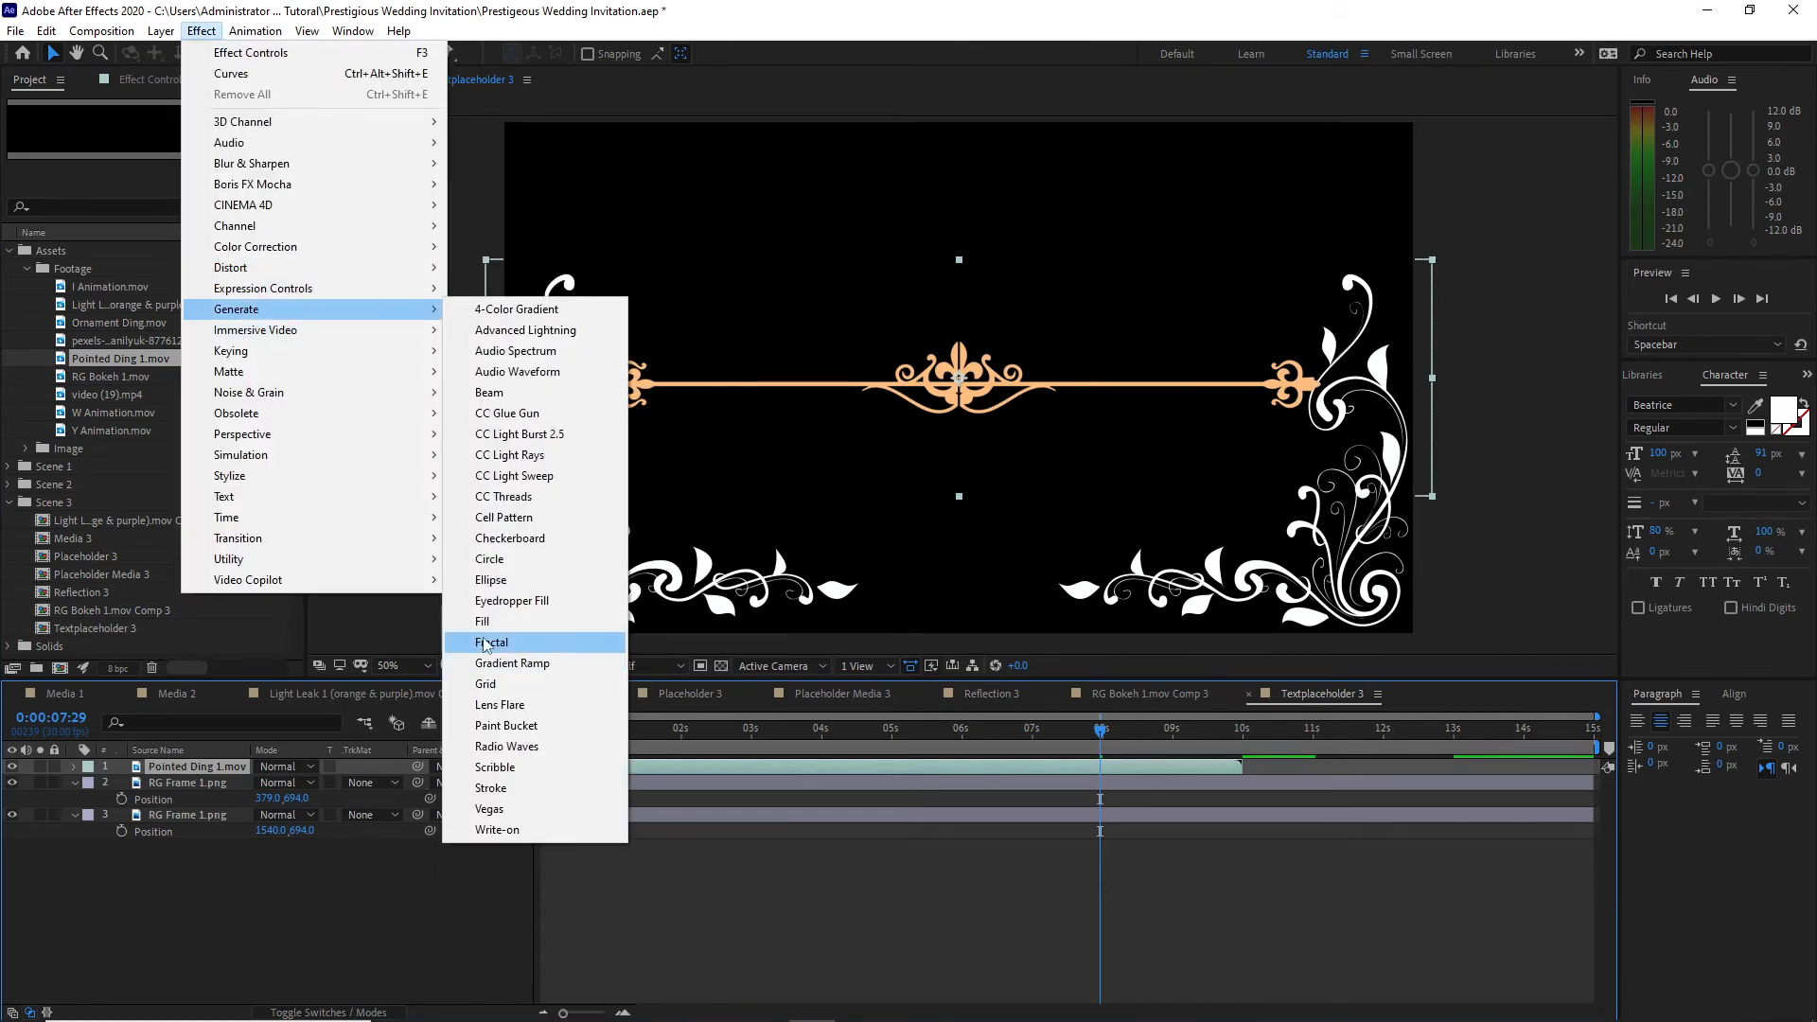
{"action": "left_click", "coordinate": [488, 644]}
{"action": "left_click", "coordinate": [178, 167]}
{"action": "left_click_drag", "start_coordinate": [293, 301], "coordinate": [11, 308]}
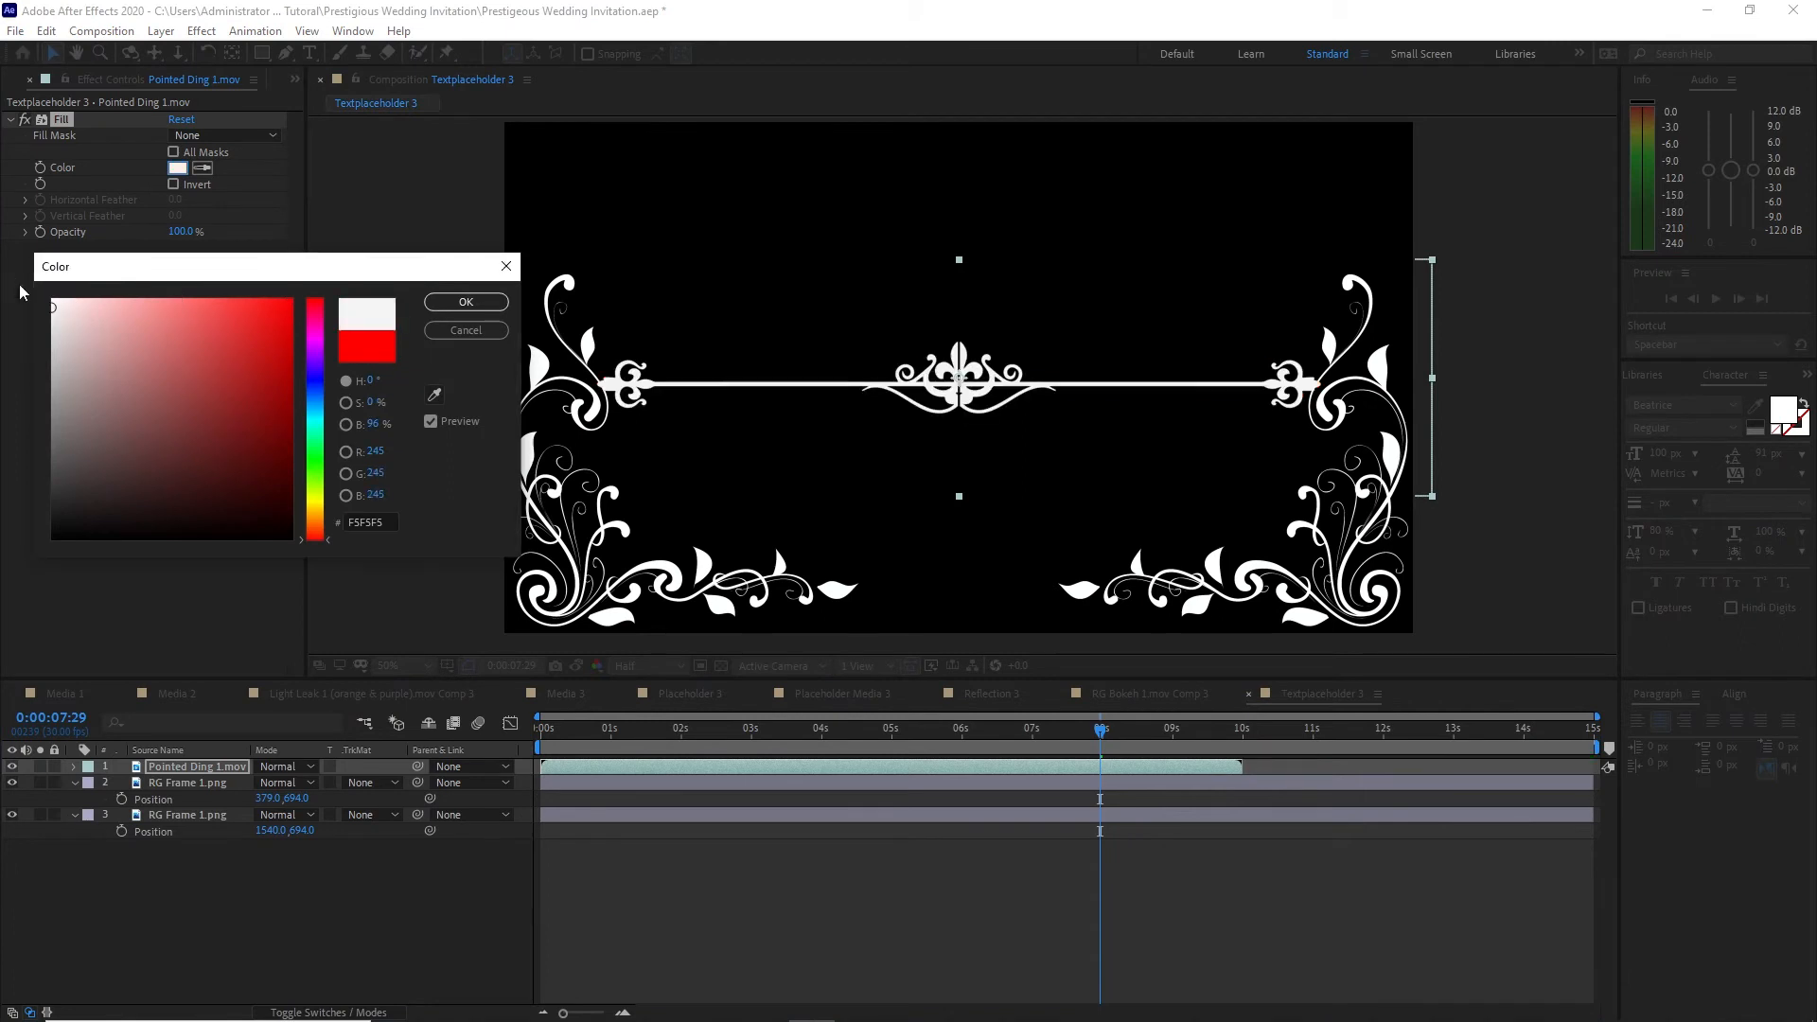
{"action": "left_click", "coordinate": [466, 302]}
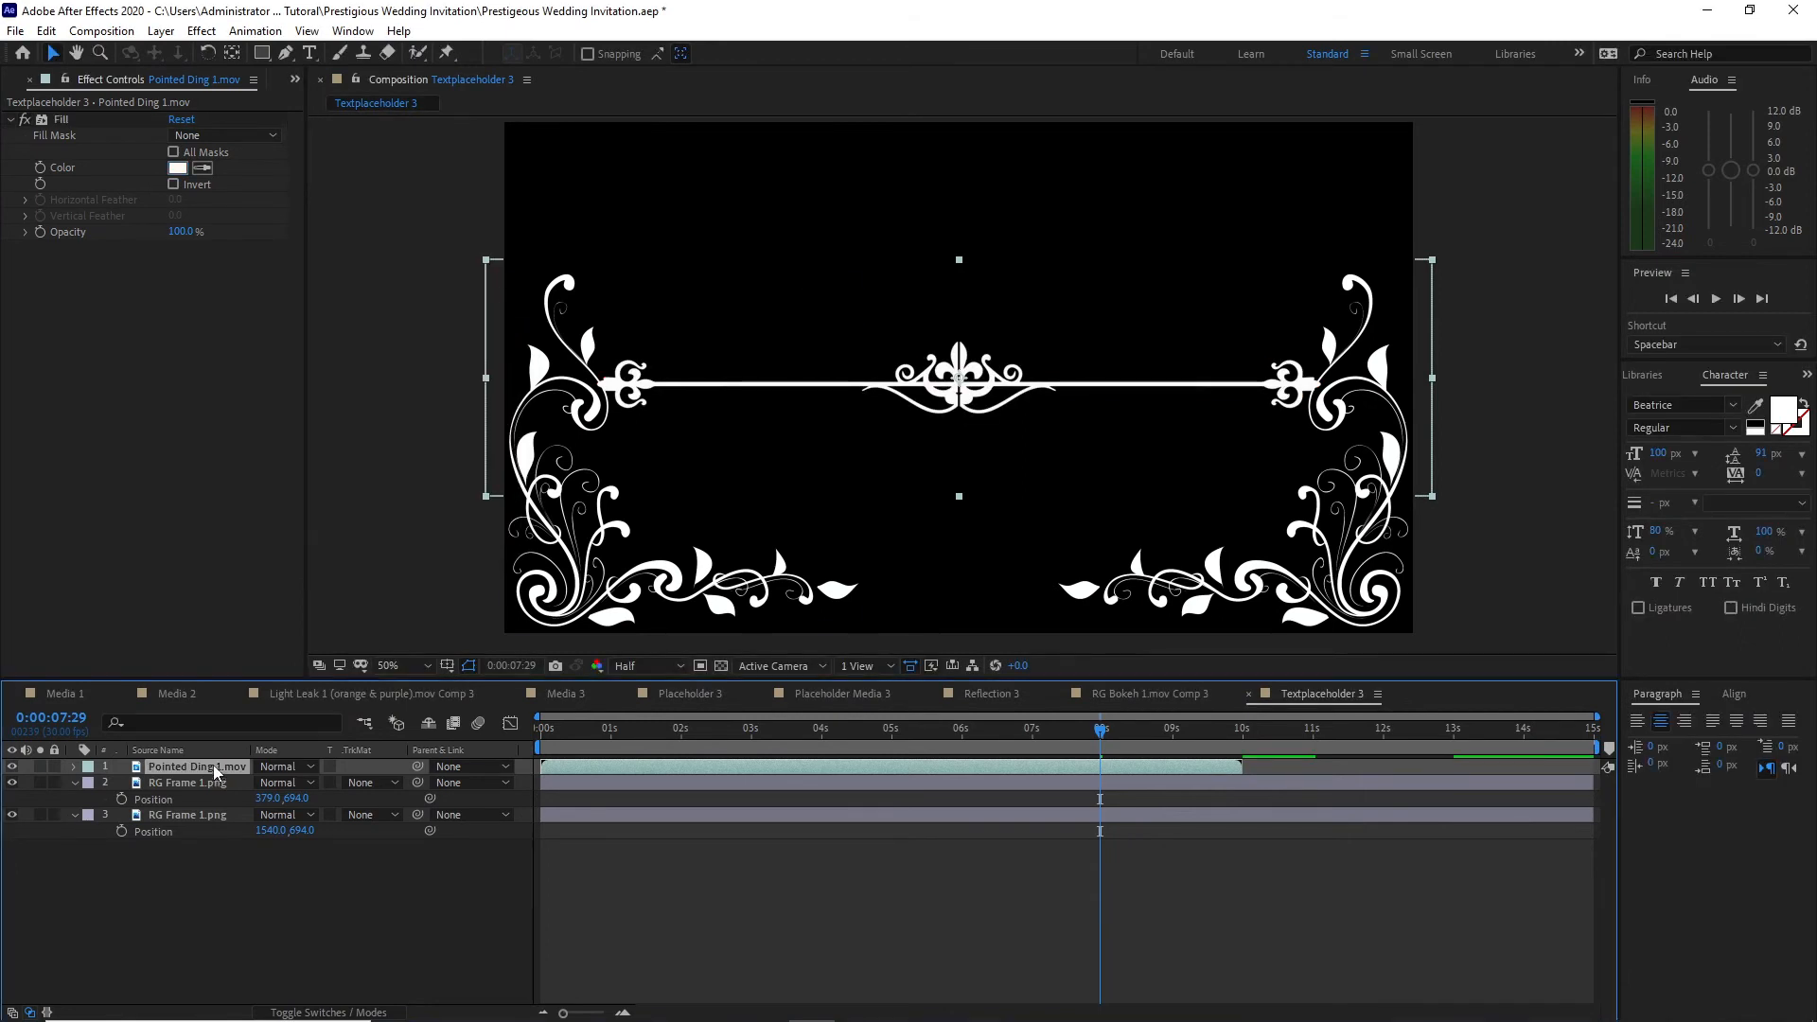
Step: Scale the Pointed Ding 1.mov layer to 50% and set its Position to 960, 121
{"action": "key", "text": "s"}
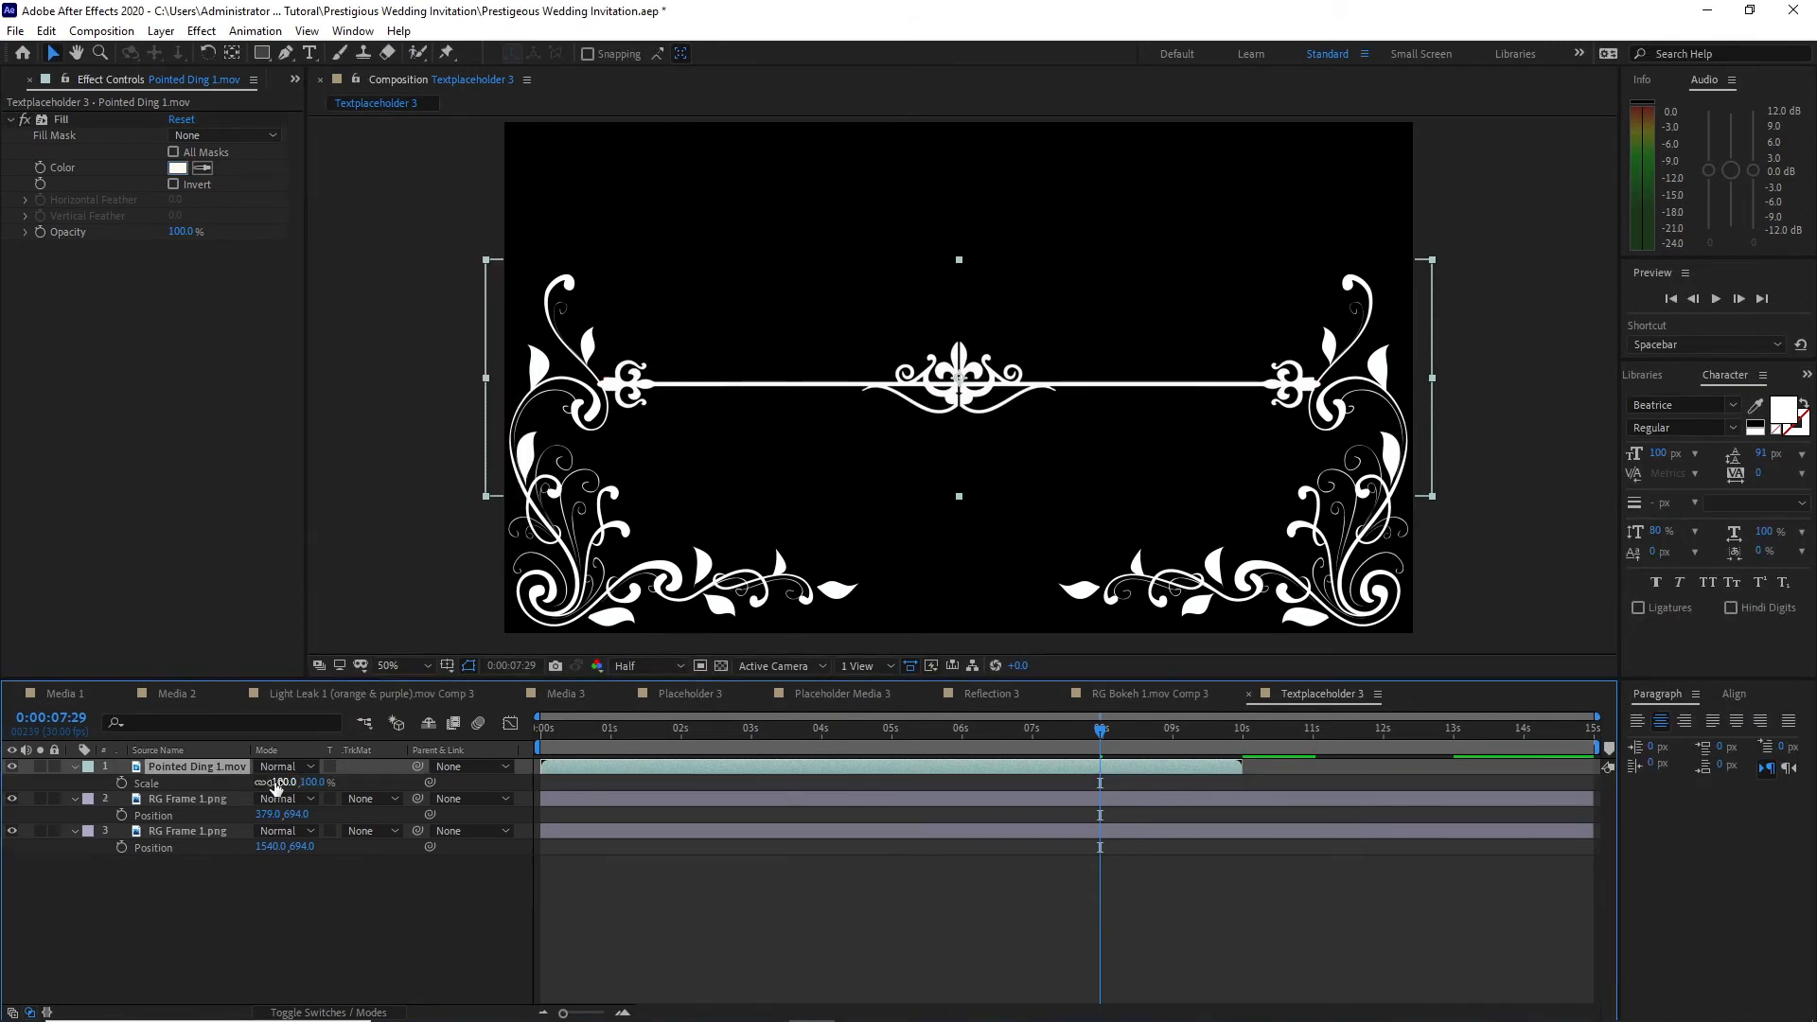
{"action": "left_click", "coordinate": [278, 783]}
{"action": "type", "text": "5"}
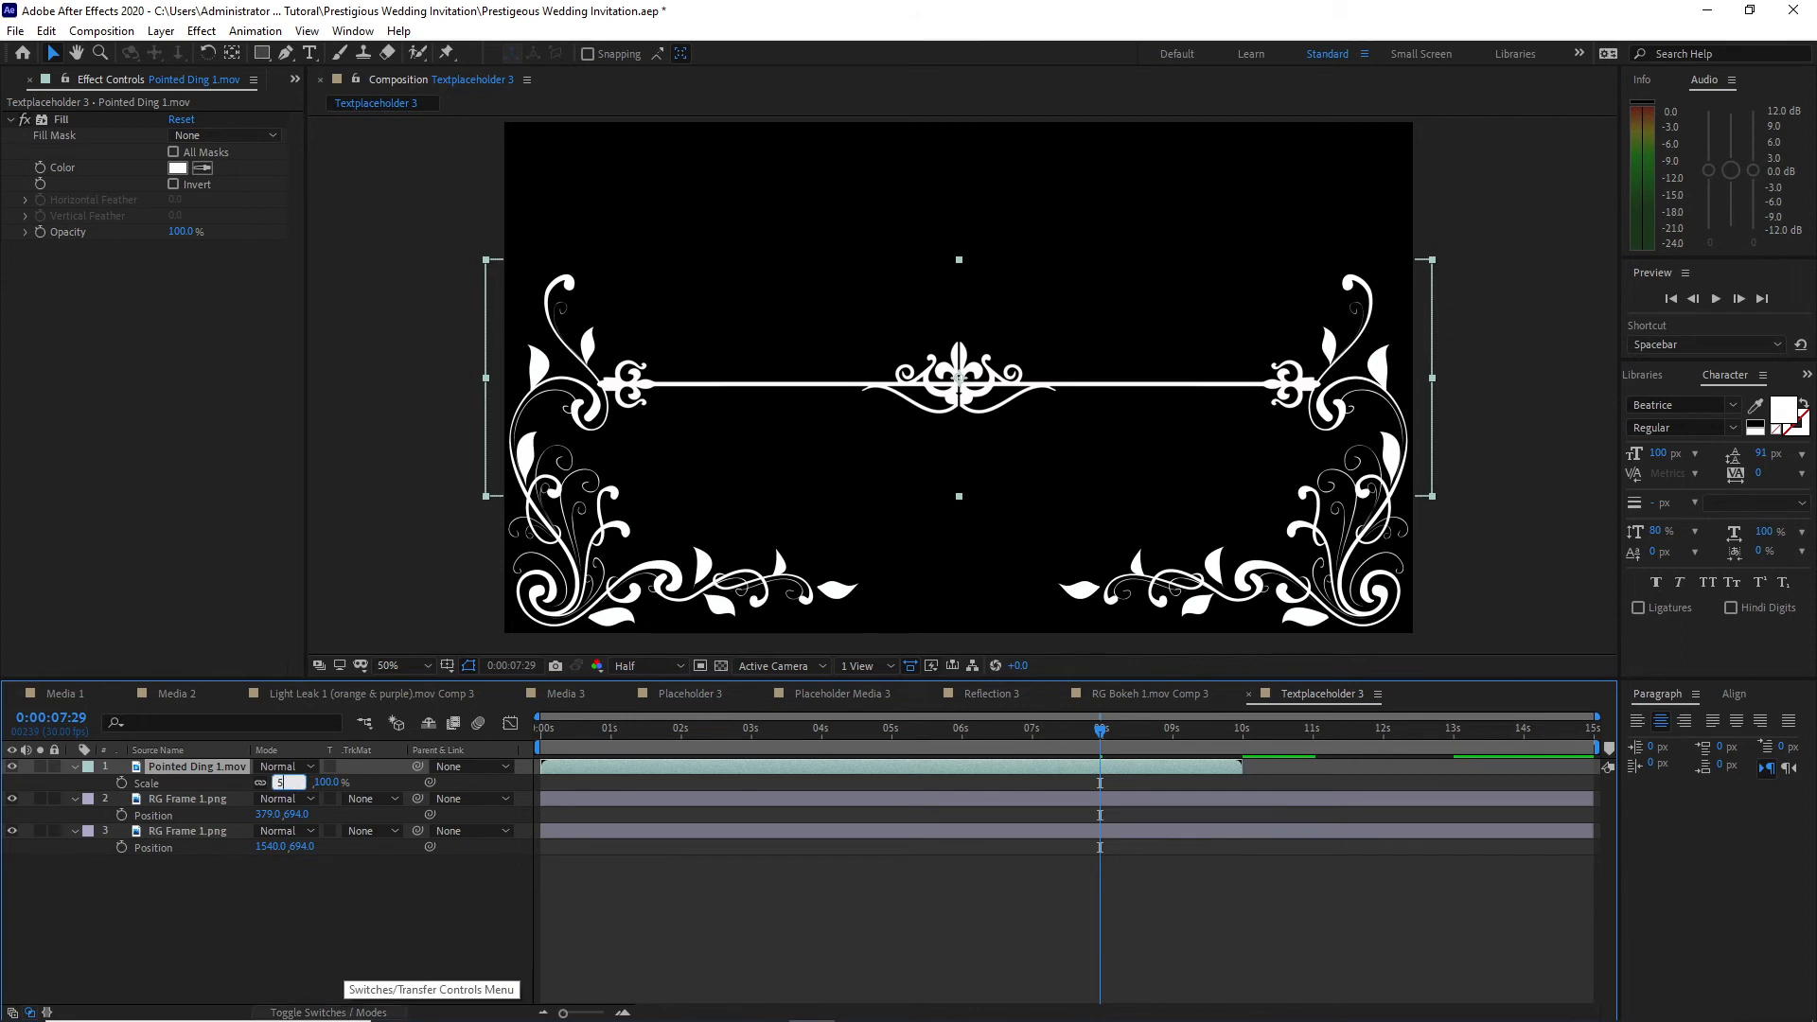
{"action": "type", "text": "0"}
{"action": "key", "text": "Return"}
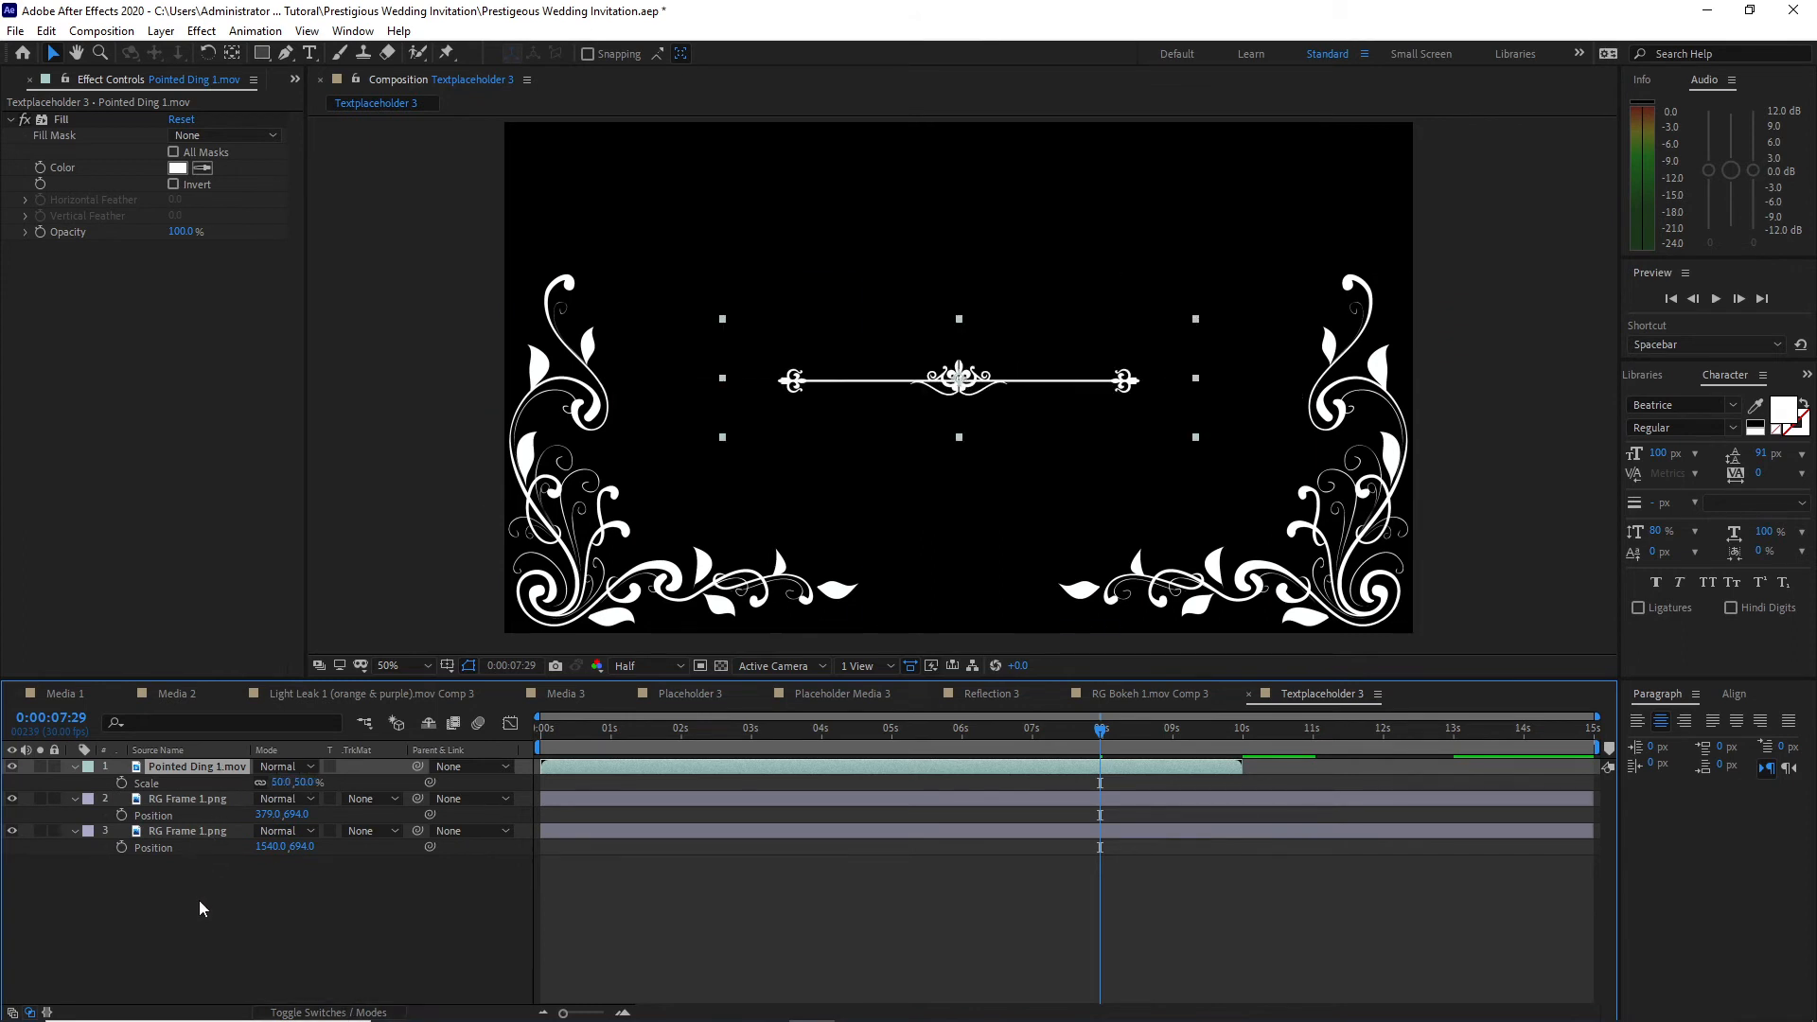
{"action": "key", "text": "p"}
{"action": "left_click_drag", "start_coordinate": [299, 783], "coordinate": [105, 583]}
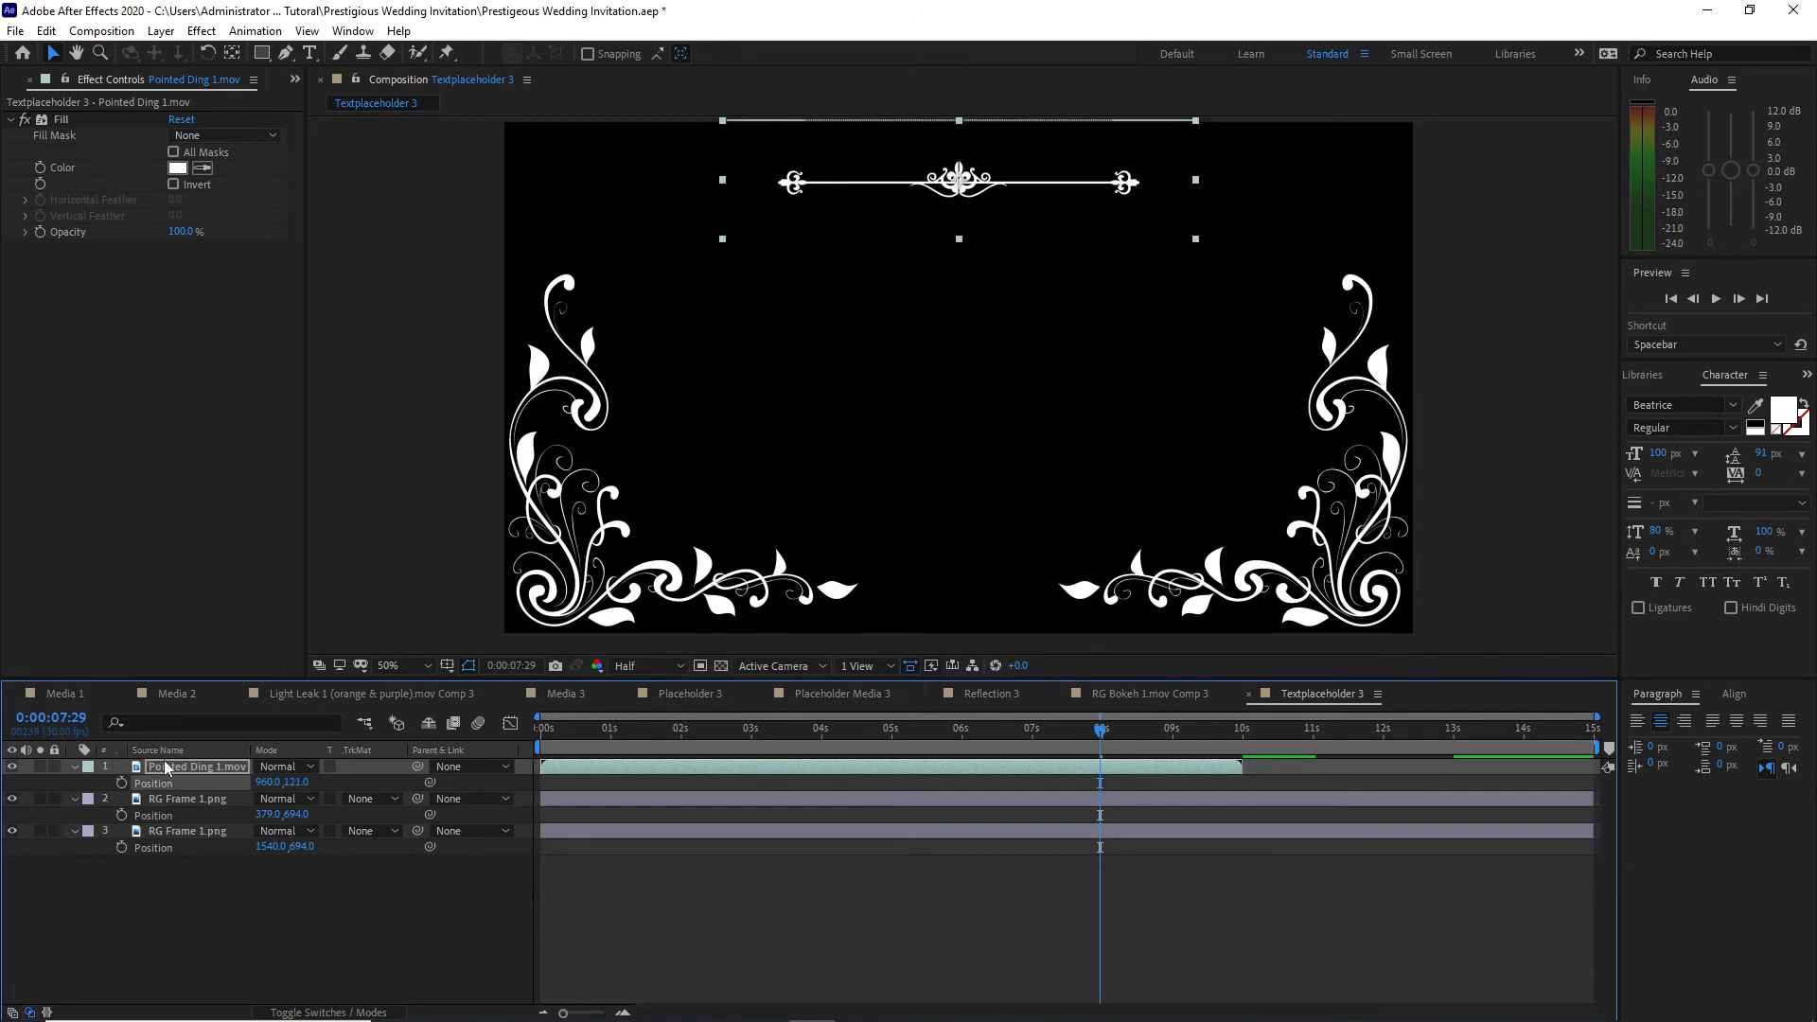
Step: Duplicate Pointed Ding 1.mov, enable Time Remapping on both layers, and extend them to the composition's end at 15 seconds
{"action": "left_click", "coordinate": [167, 769]}
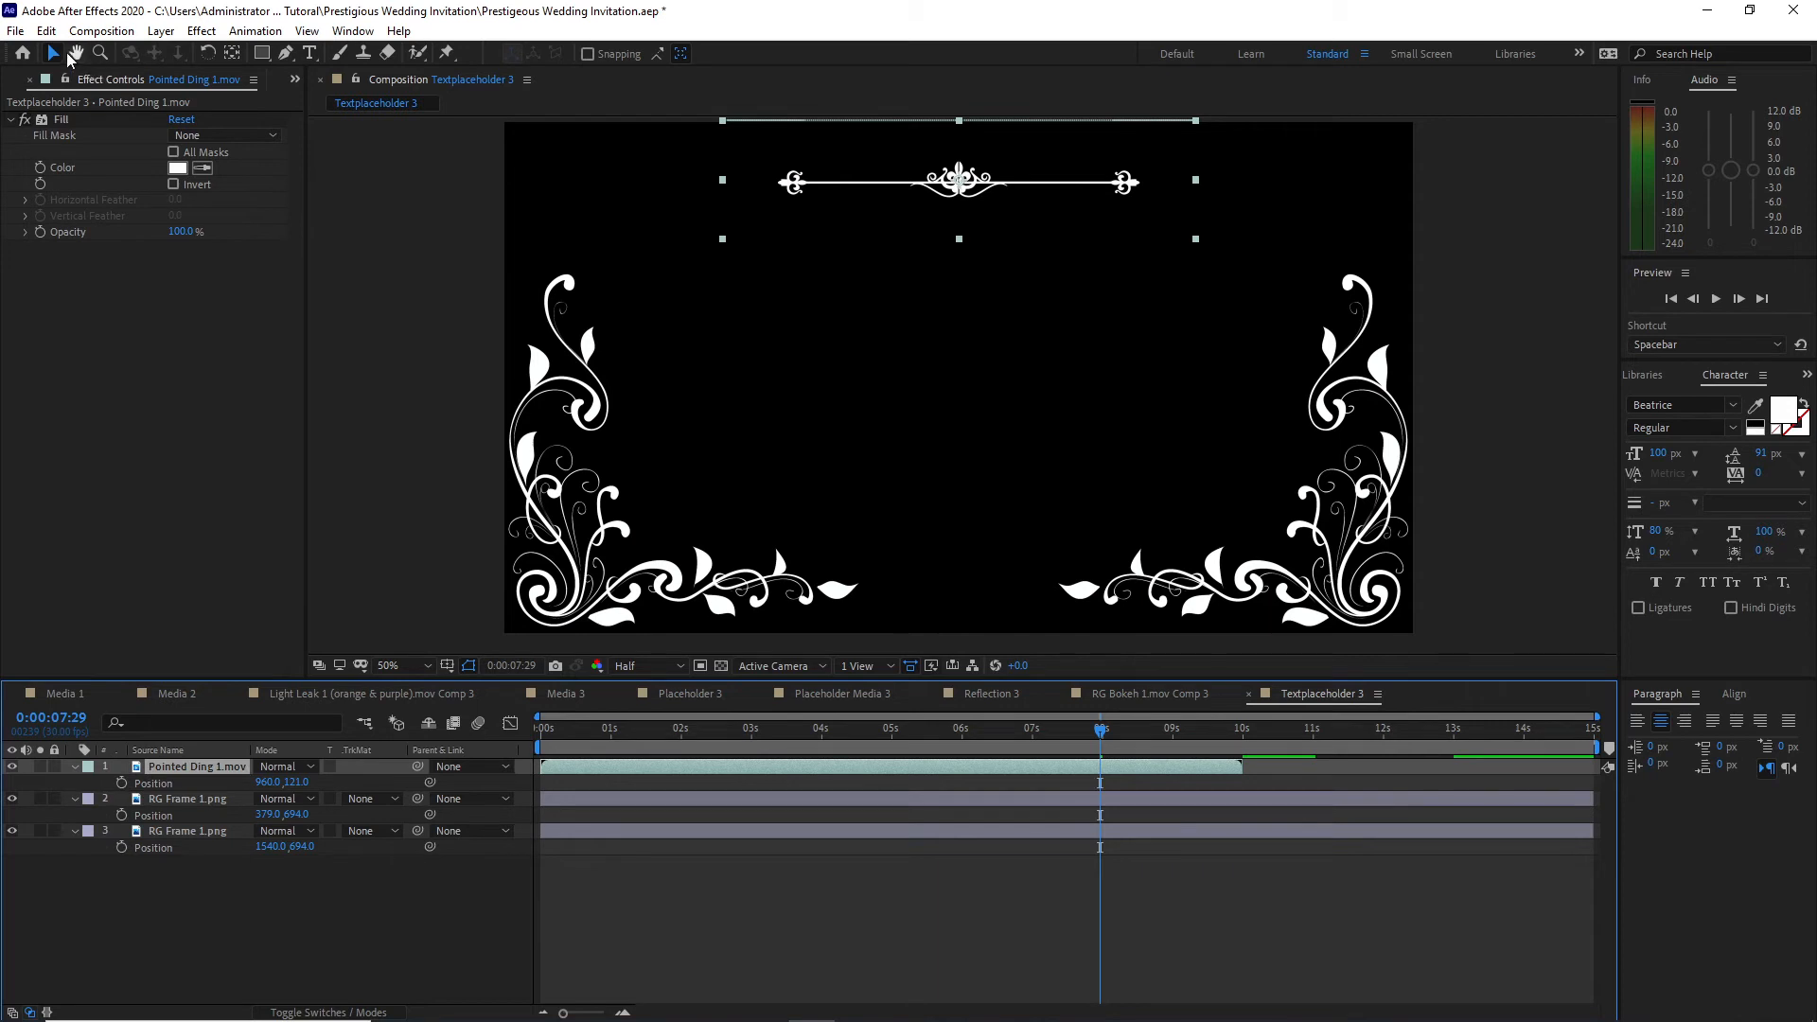
{"action": "key", "text": "ctrl+d"}
{"action": "right_click", "coordinate": [649, 773]}
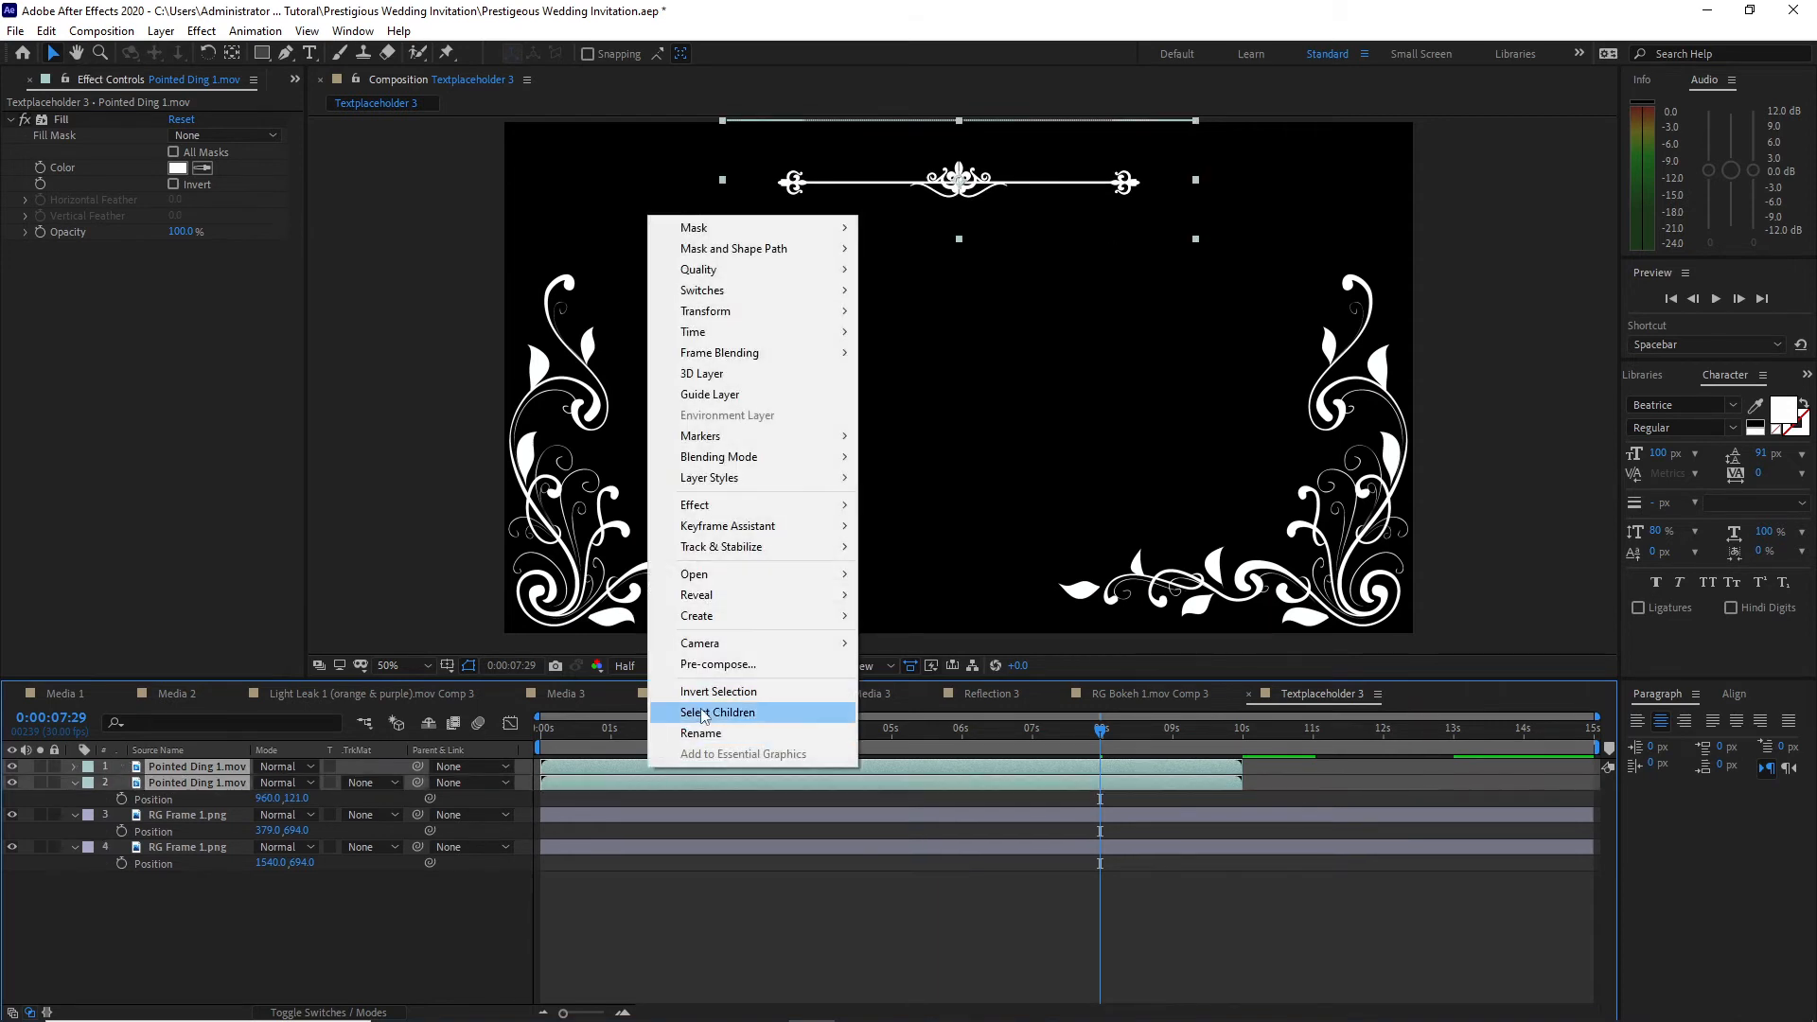
{"action": "left_click", "coordinate": [872, 333]}
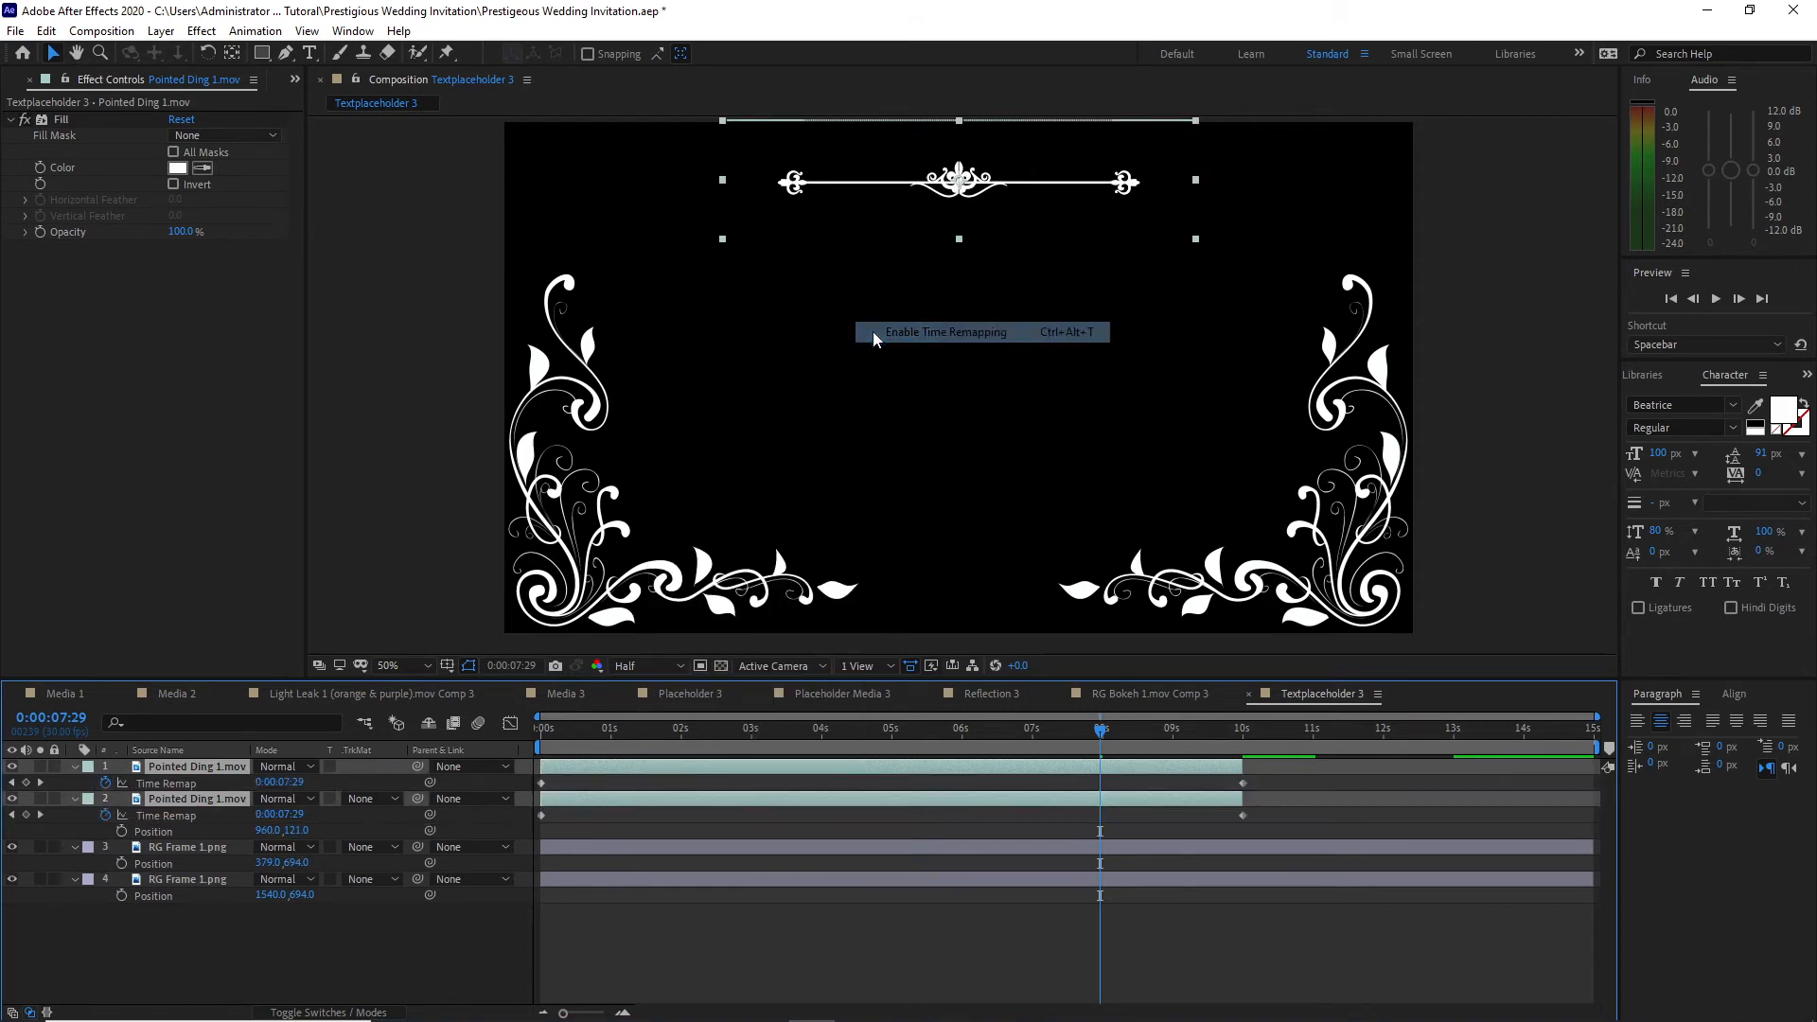
{"action": "left_click_drag", "start_coordinate": [1242, 798], "coordinate": [1591, 798]}
Step: Set the Pointed Ding 1.mov copy's Position to 960, 316 so that it sits below the original
{"action": "left_click", "coordinate": [201, 770]}
{"action": "key", "text": "p"}
{"action": "left_click_drag", "start_coordinate": [303, 785], "coordinate": [445, 825]}
{"action": "left_click_drag", "start_coordinate": [445, 826], "coordinate": [448, 825]}
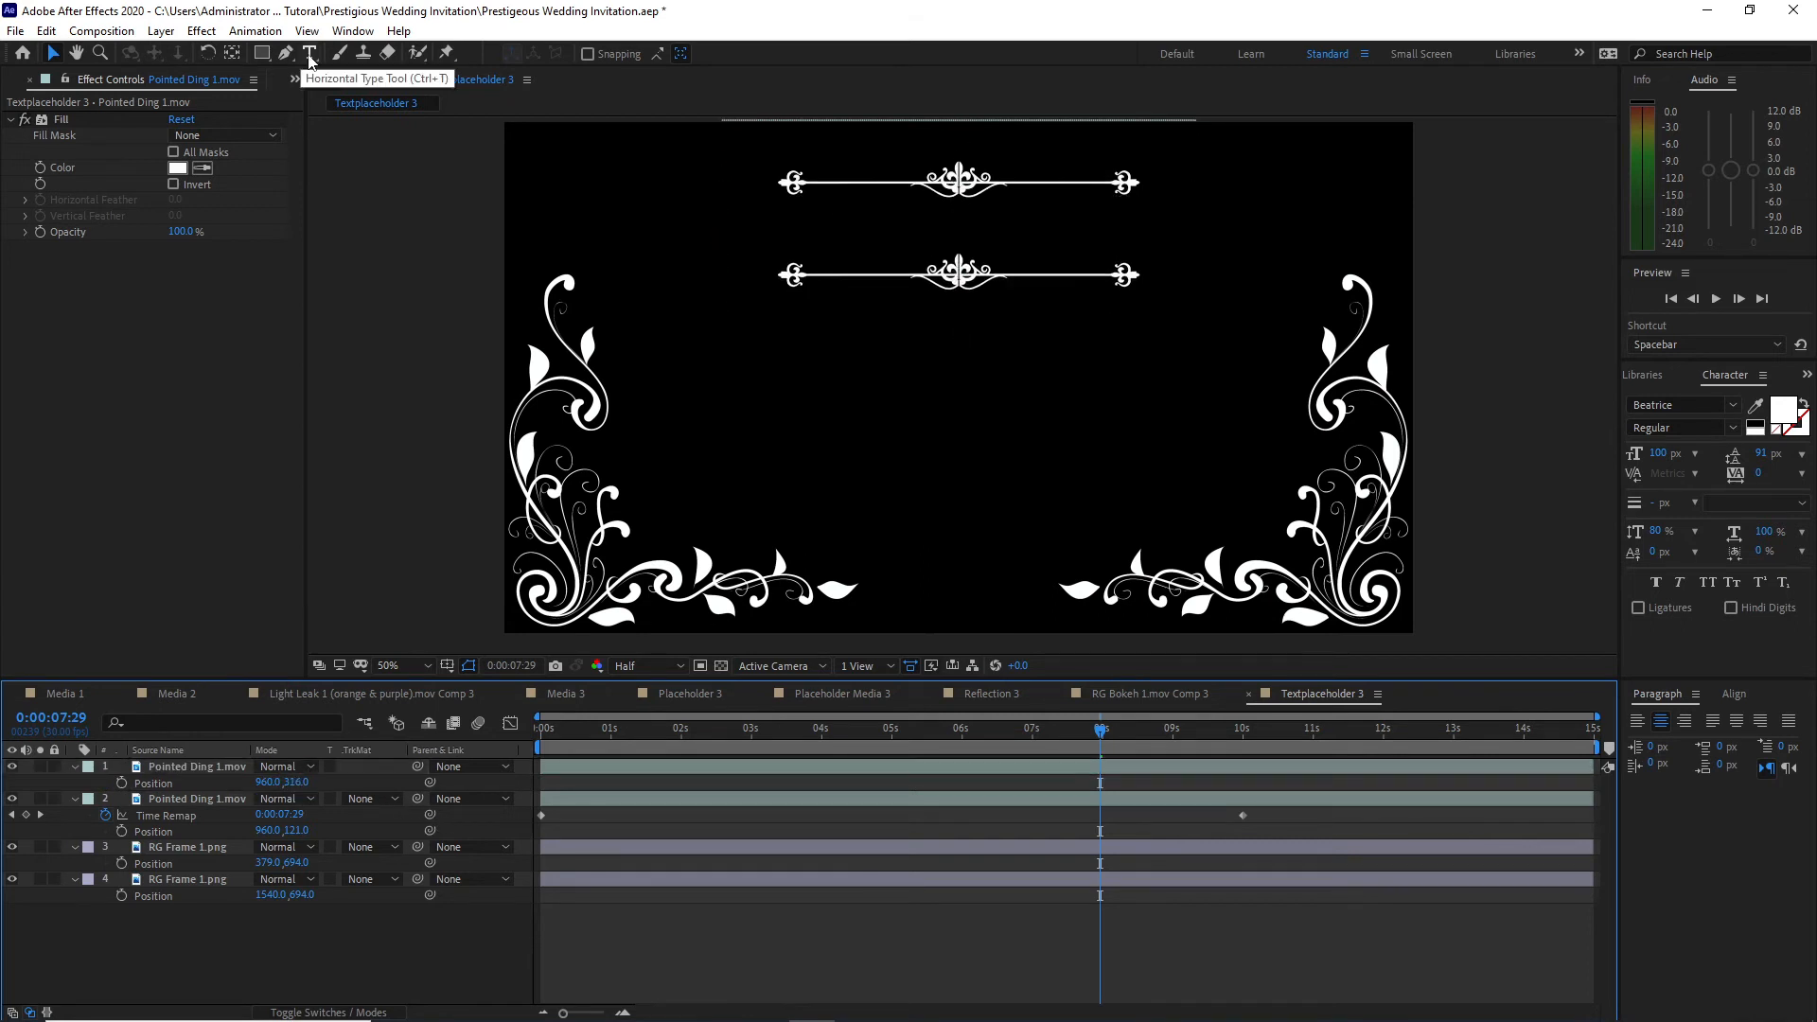
Step: Add the text 01-20-22 between the two ornaments and set its font size to 250 px
{"action": "left_click", "coordinate": [309, 53]}
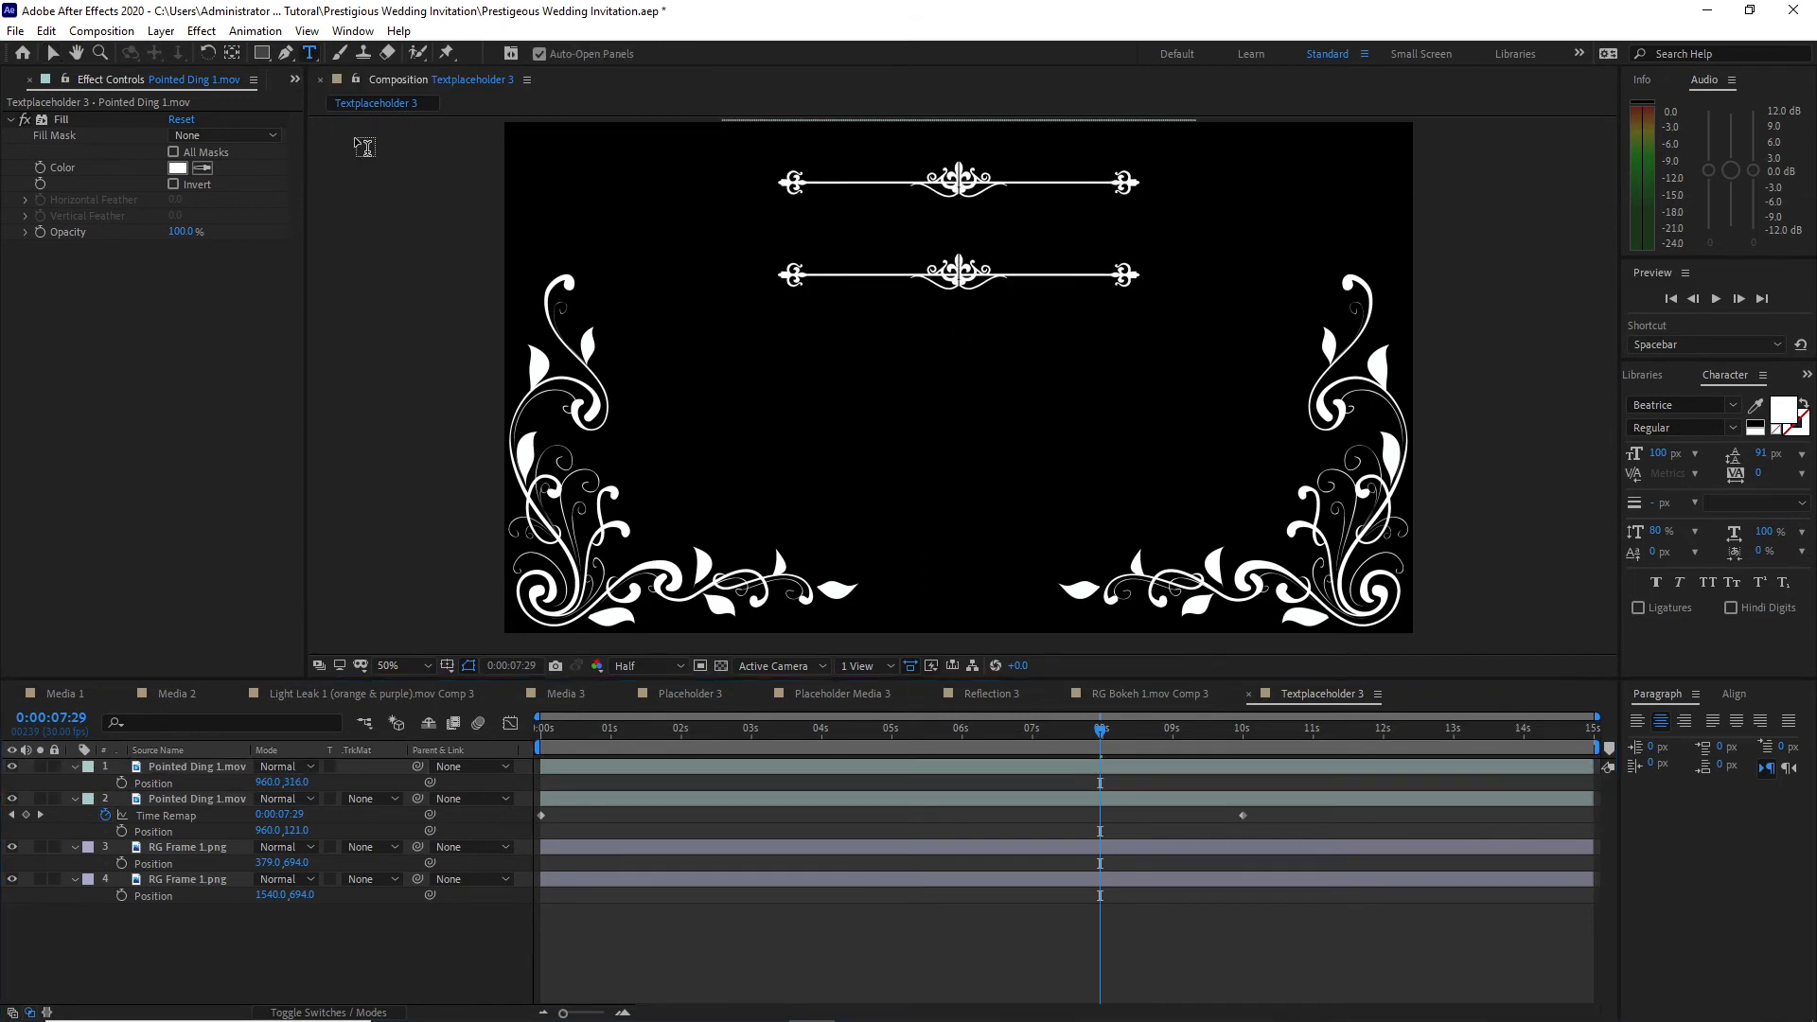
{"action": "left_click", "coordinate": [802, 232]}
{"action": "type", "text": "0"}
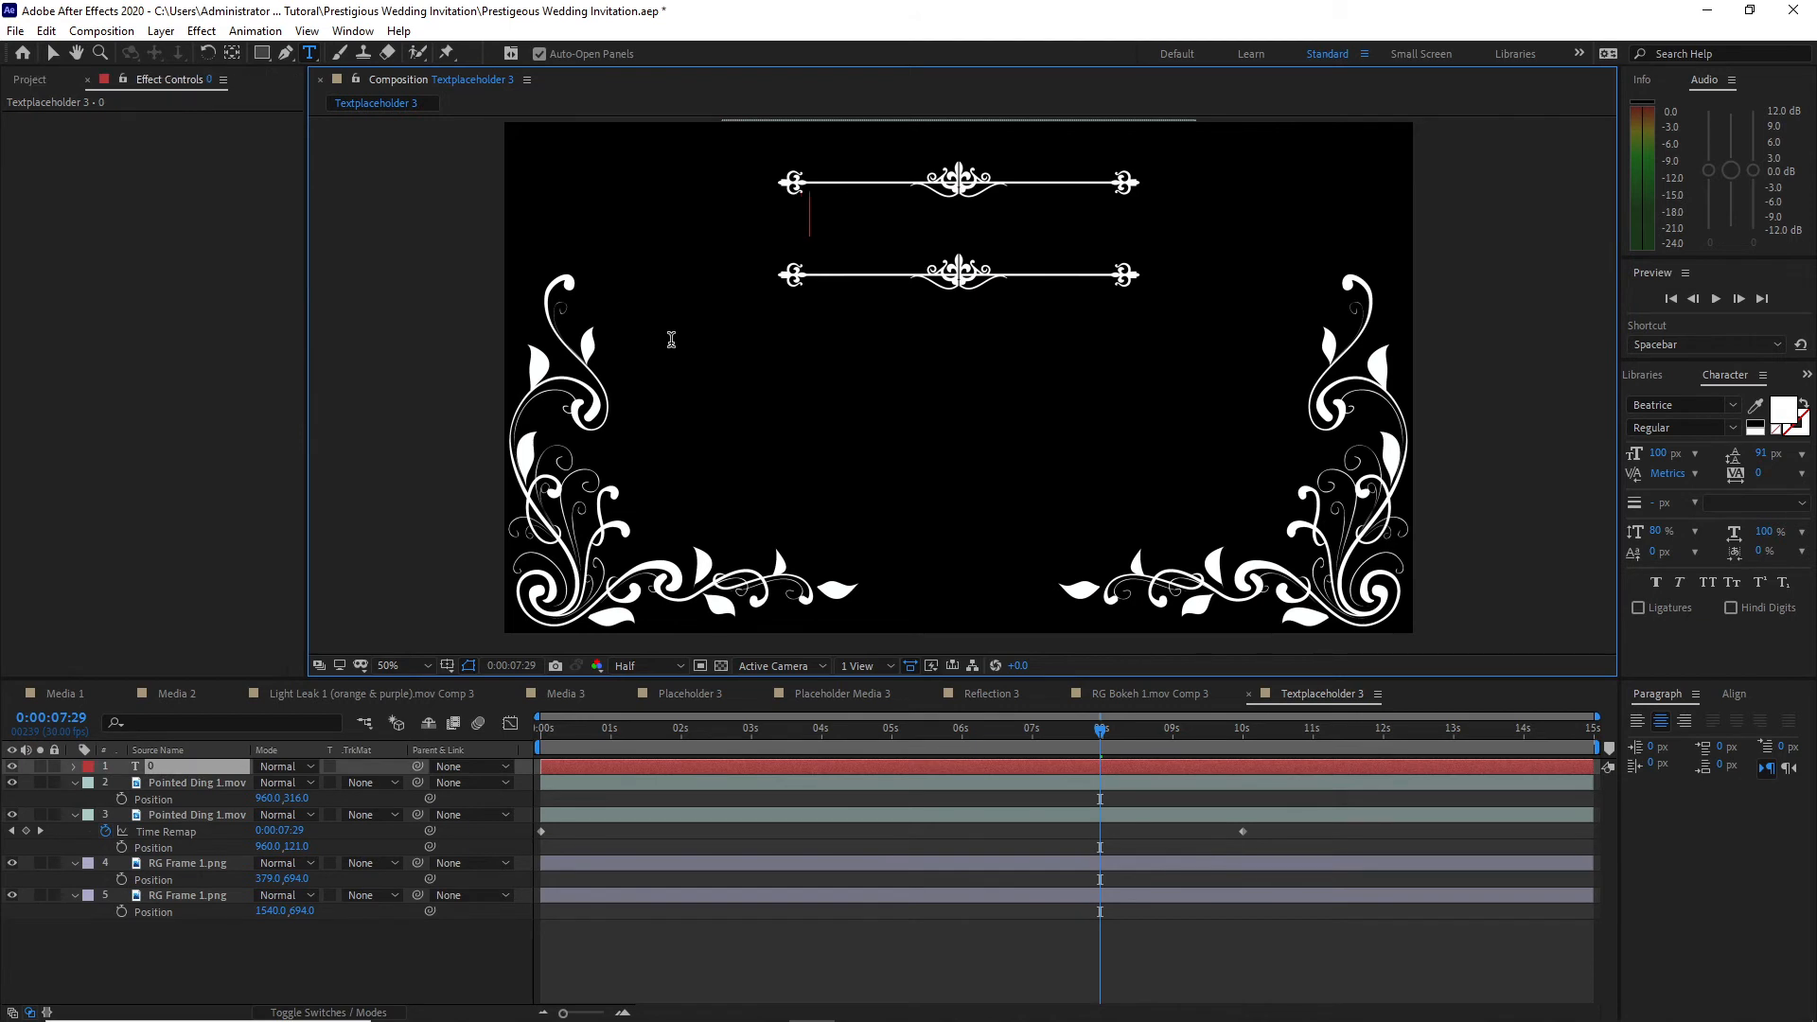
{"action": "type", "text": "1-20-22"}
{"action": "key", "text": "KP_Enter"}
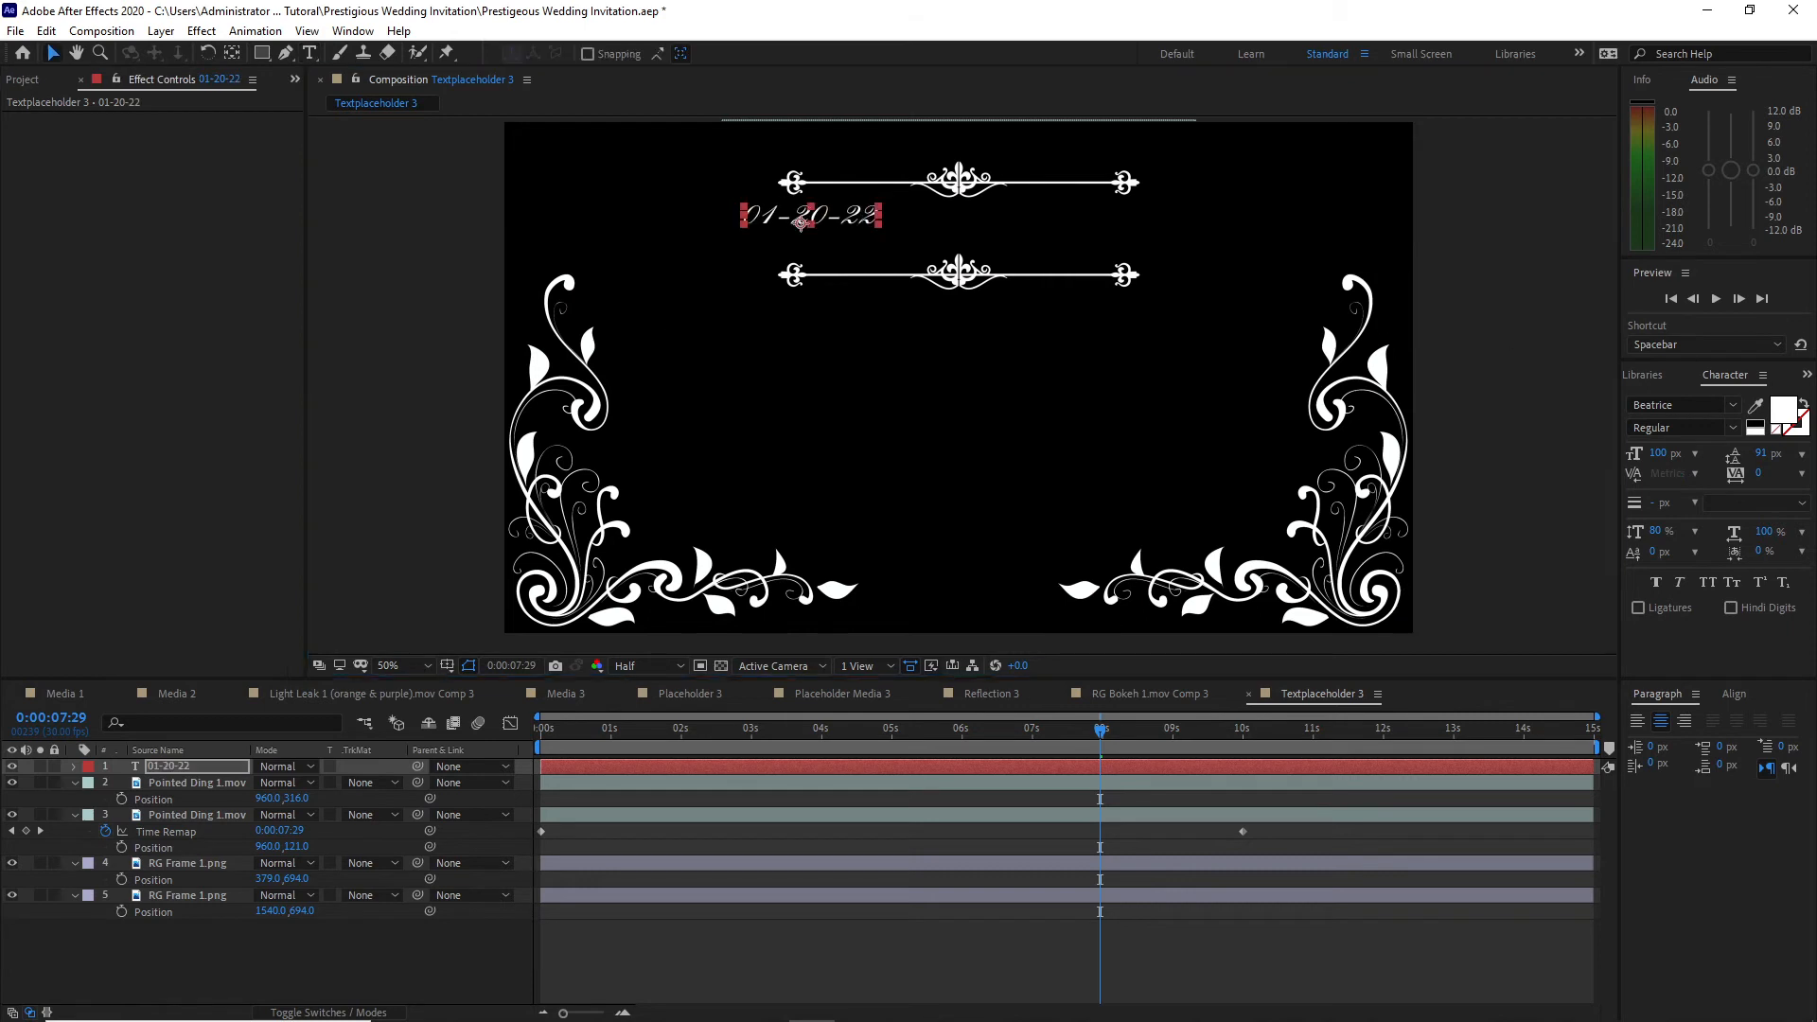
{"action": "left_click", "coordinate": [1653, 453]}
{"action": "type", "text": "250"}
{"action": "key", "text": "Return"}
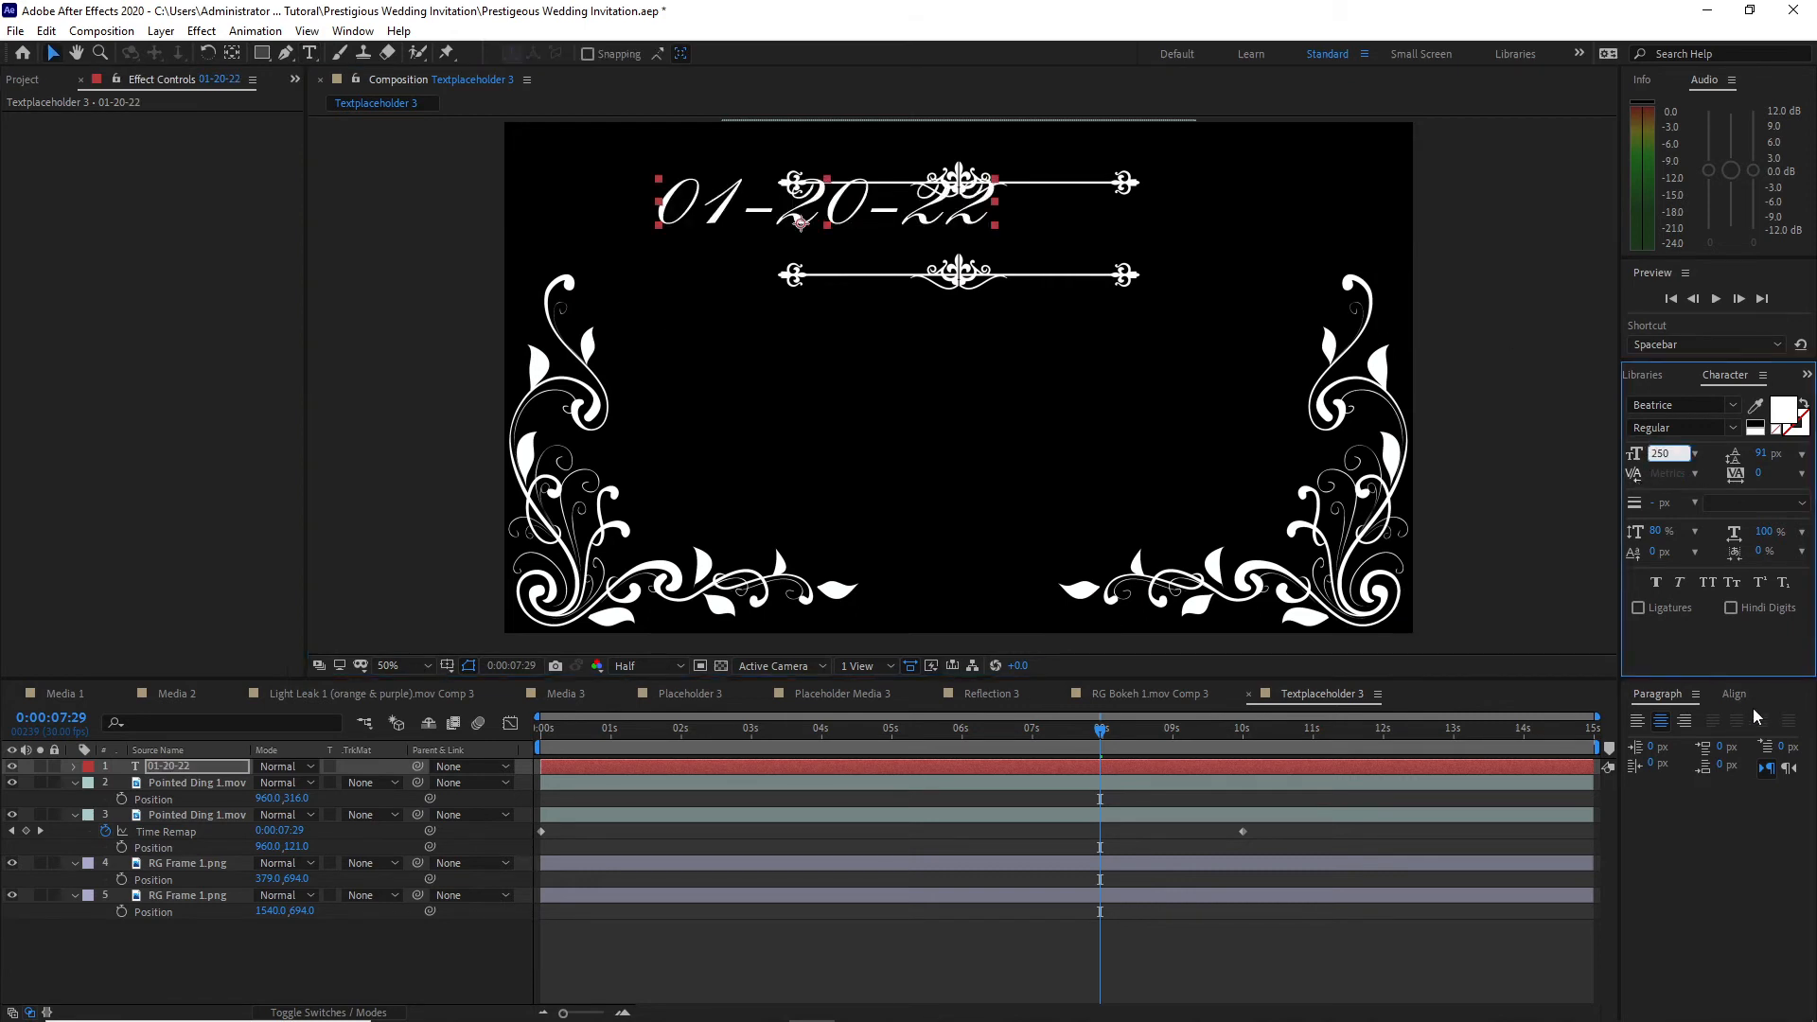
Step: Centre the 01-20-22 text horizontally in the composition and lower it to Position 905.9, 252
{"action": "left_click", "coordinate": [1734, 693]}
{"action": "left_click", "coordinate": [1671, 741]}
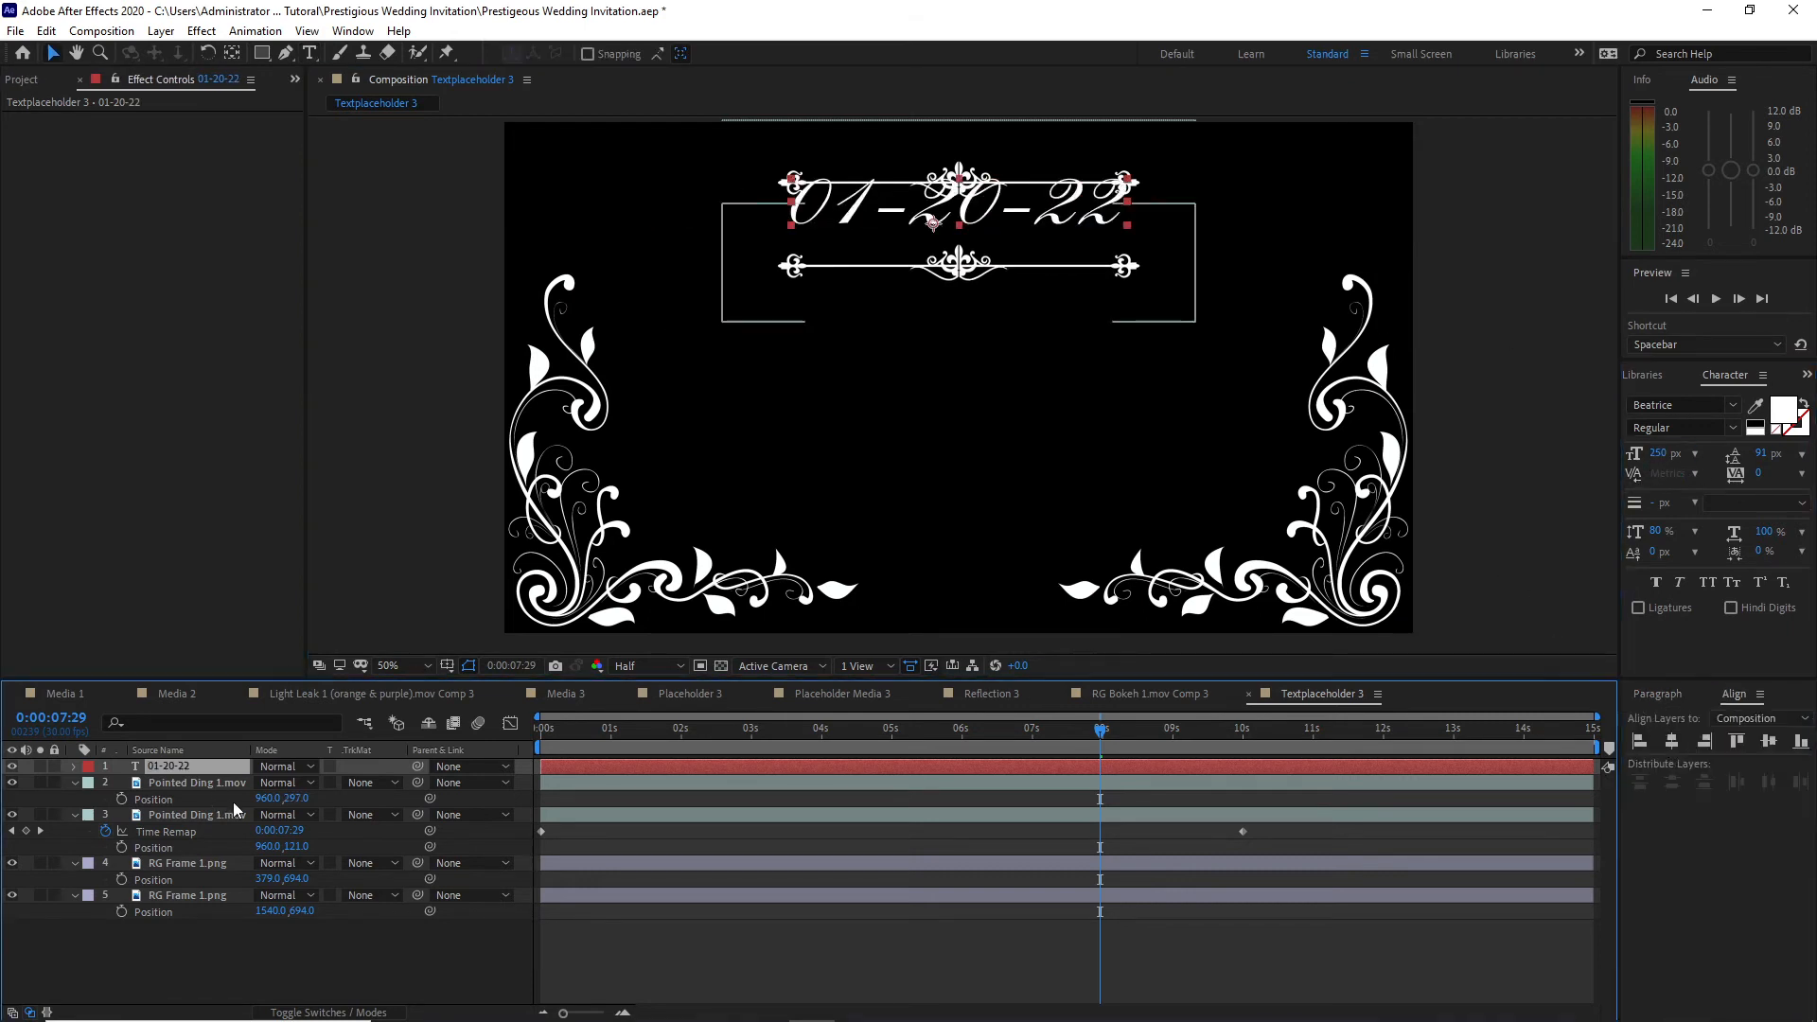
{"action": "key", "text": "p"}
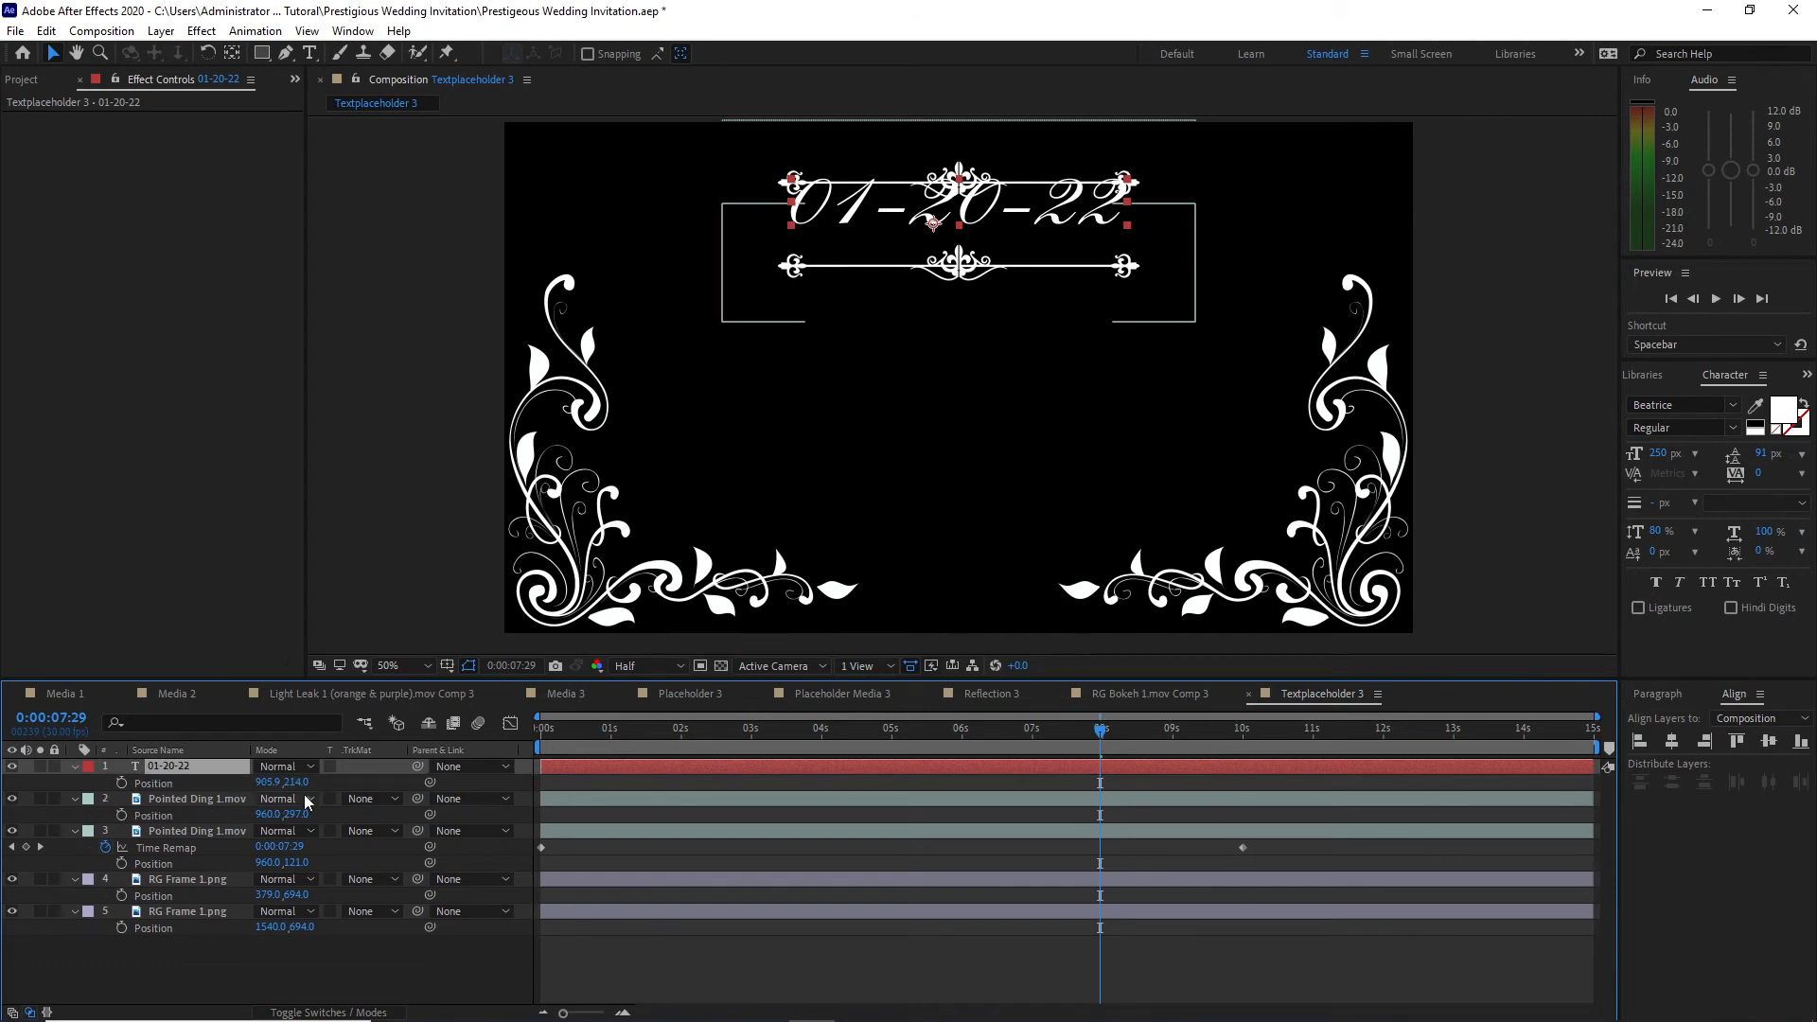
{"action": "left_click_drag", "start_coordinate": [298, 782], "coordinate": [334, 783]}
Step: Flip the lower Pointed Ding 1.mov vertically and position the ornaments around the date, the lower at 958, 307 and the upper at 954, 103
{"action": "left_click", "coordinate": [210, 800]}
{"action": "left_click", "coordinate": [212, 797]}
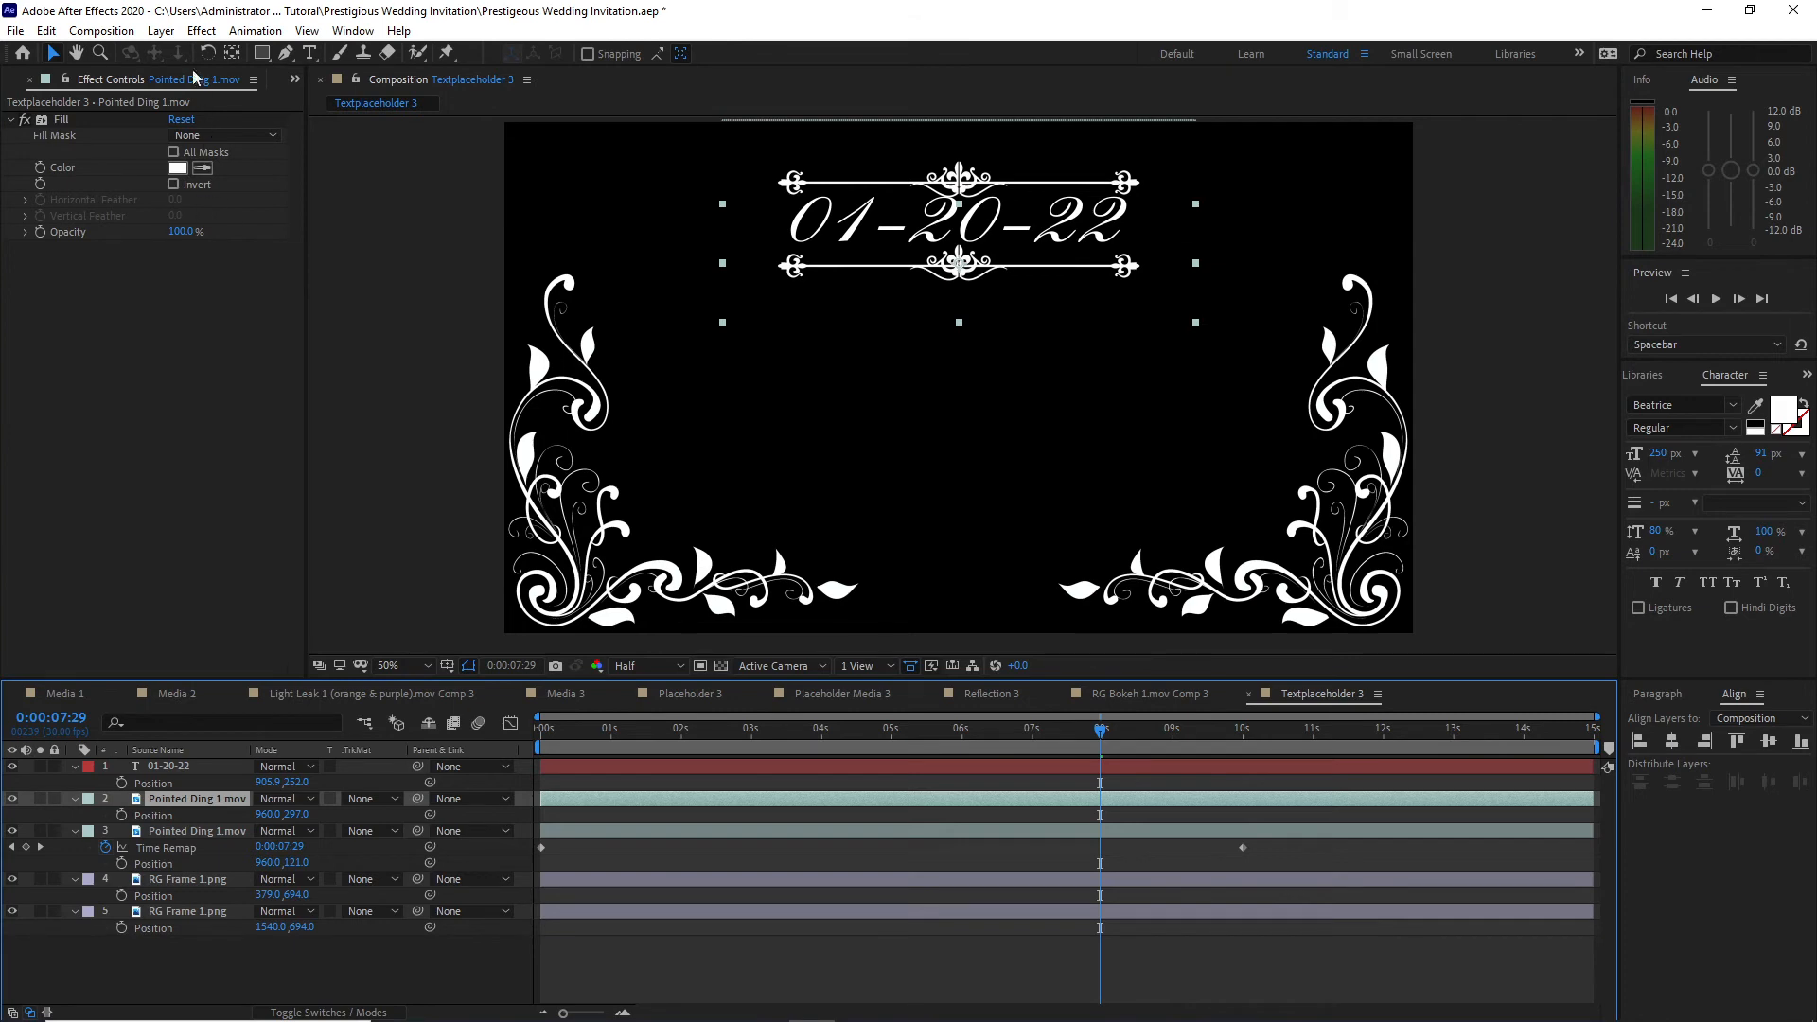
{"action": "left_click", "coordinate": [161, 30]}
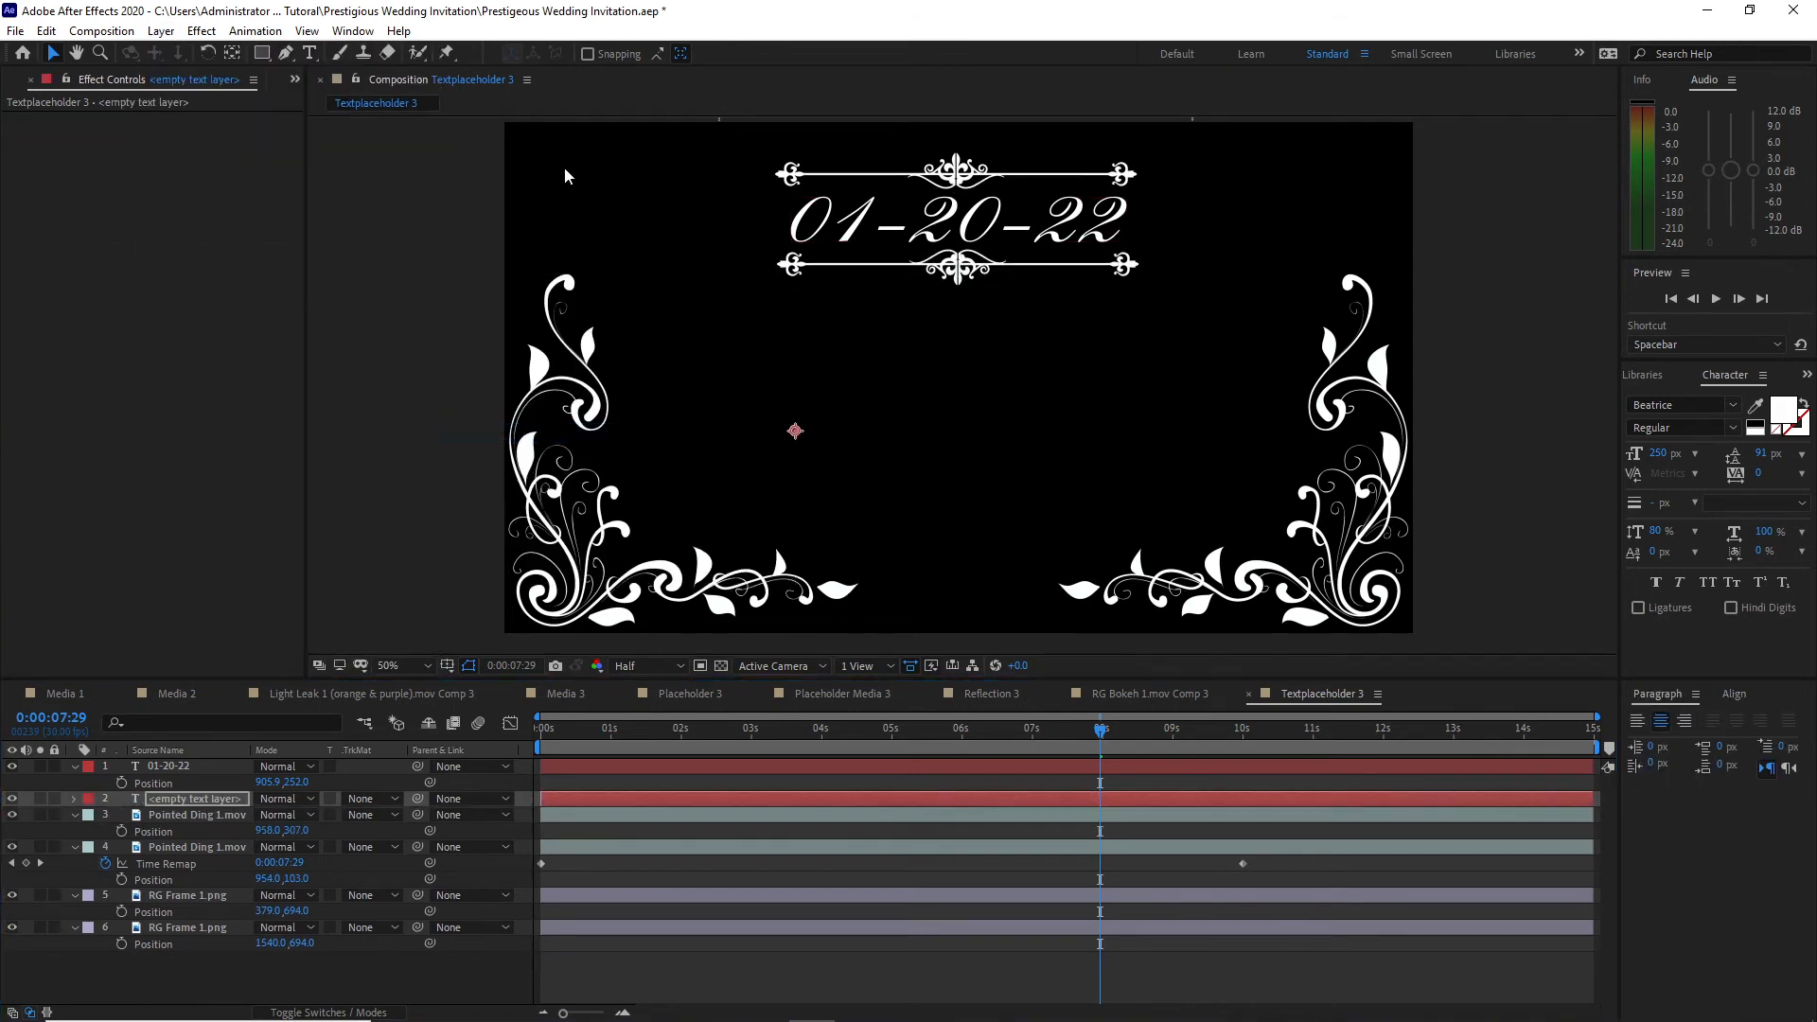
Step: Add a text layer reading "Frenchmanbutte Church" below the date
{"action": "left_click", "coordinate": [310, 53]}
{"action": "left_click", "coordinate": [721, 398]}
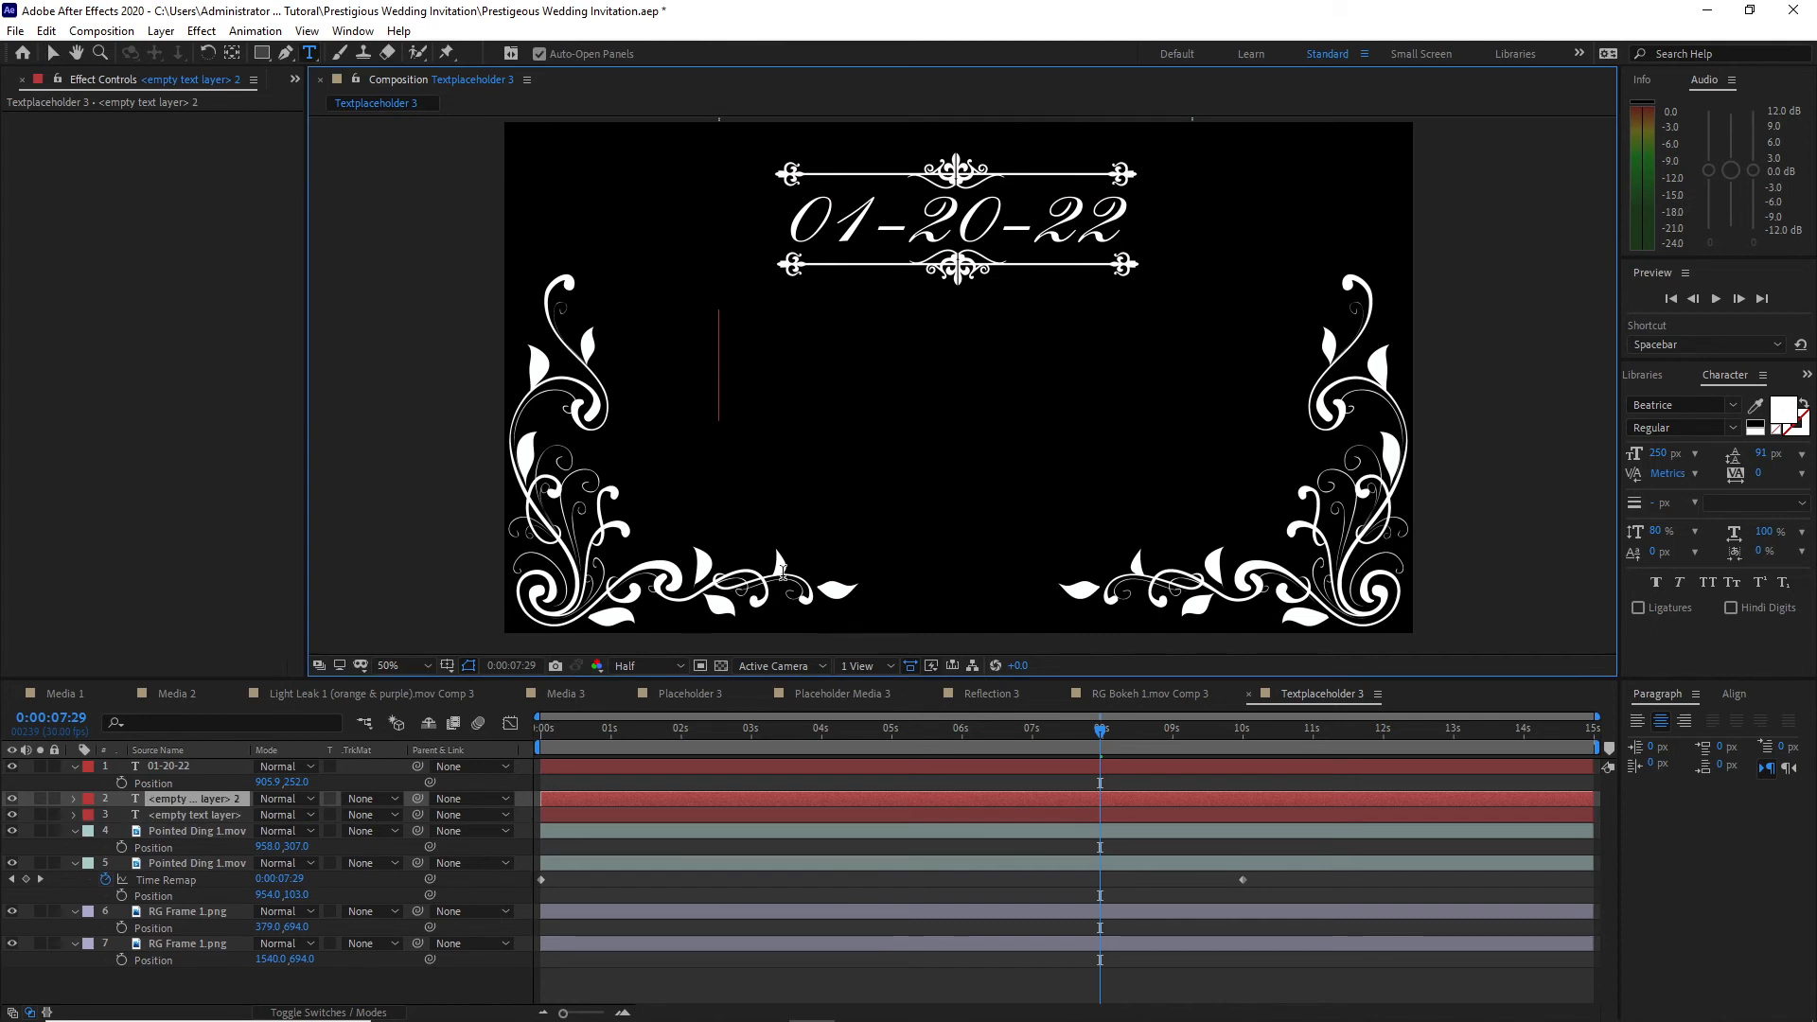
{"action": "type", "text": "Frenc"}
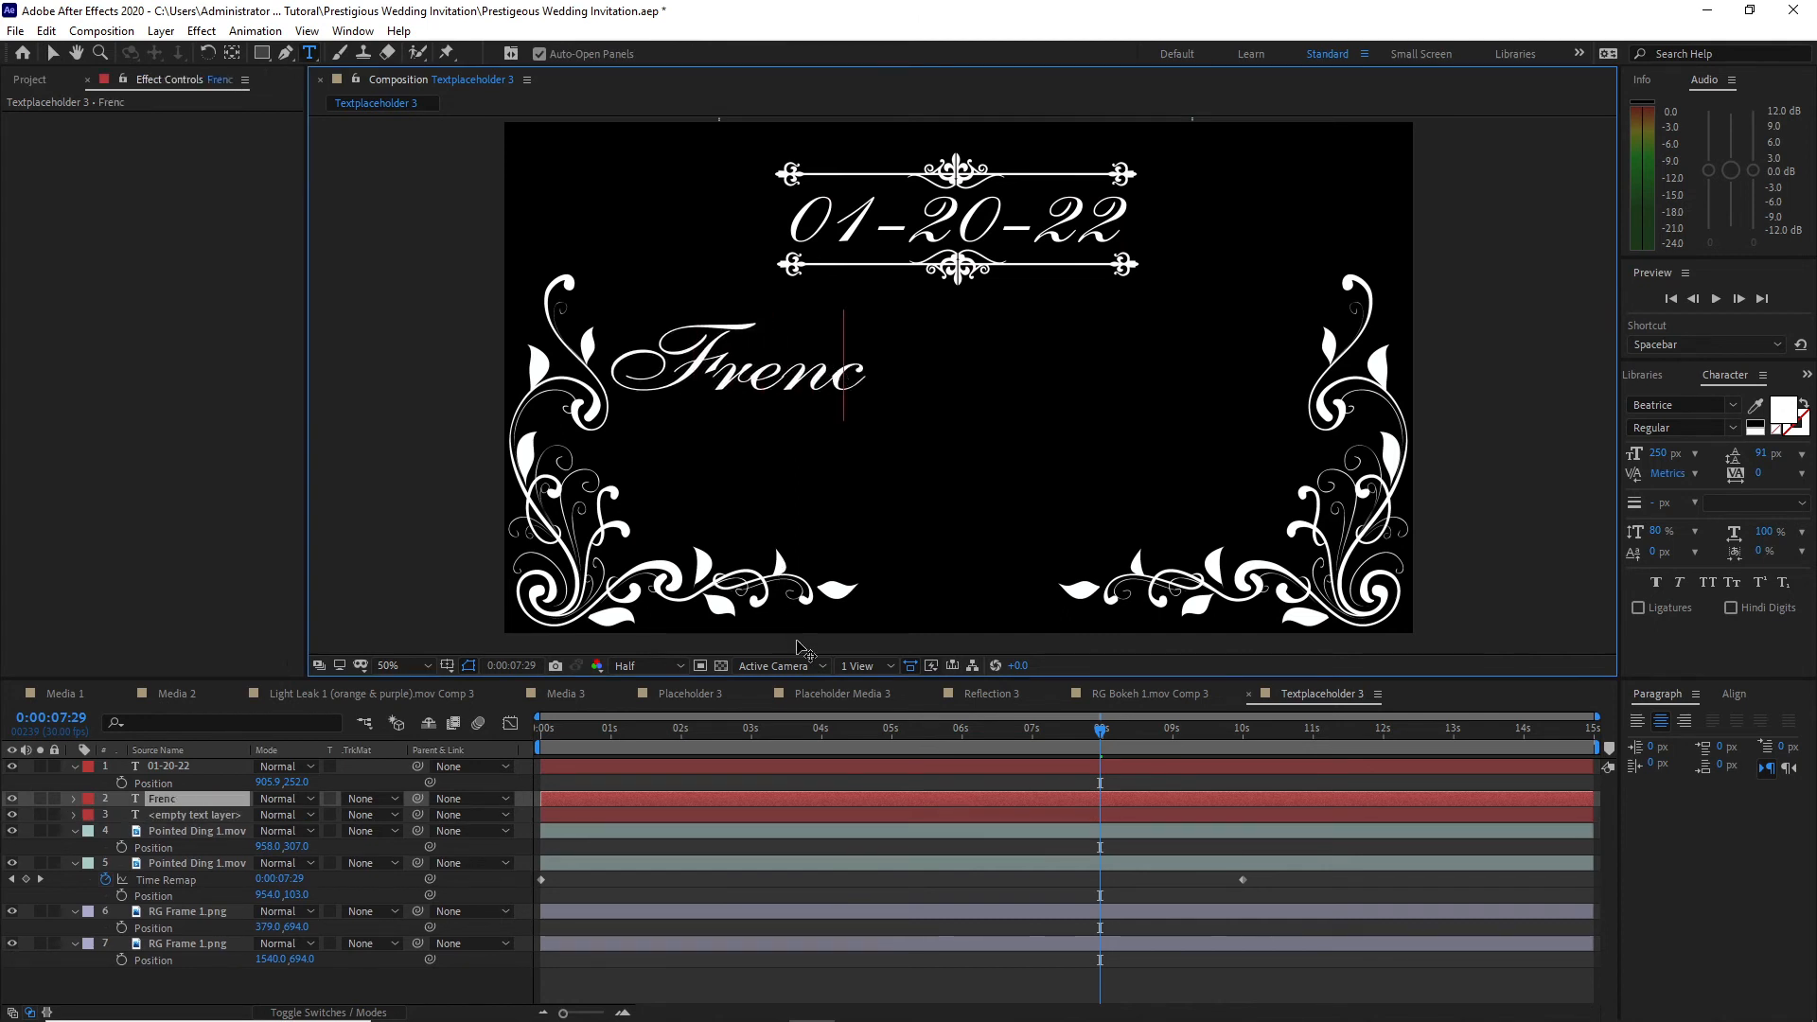
{"action": "type", "text": "hmanbu"}
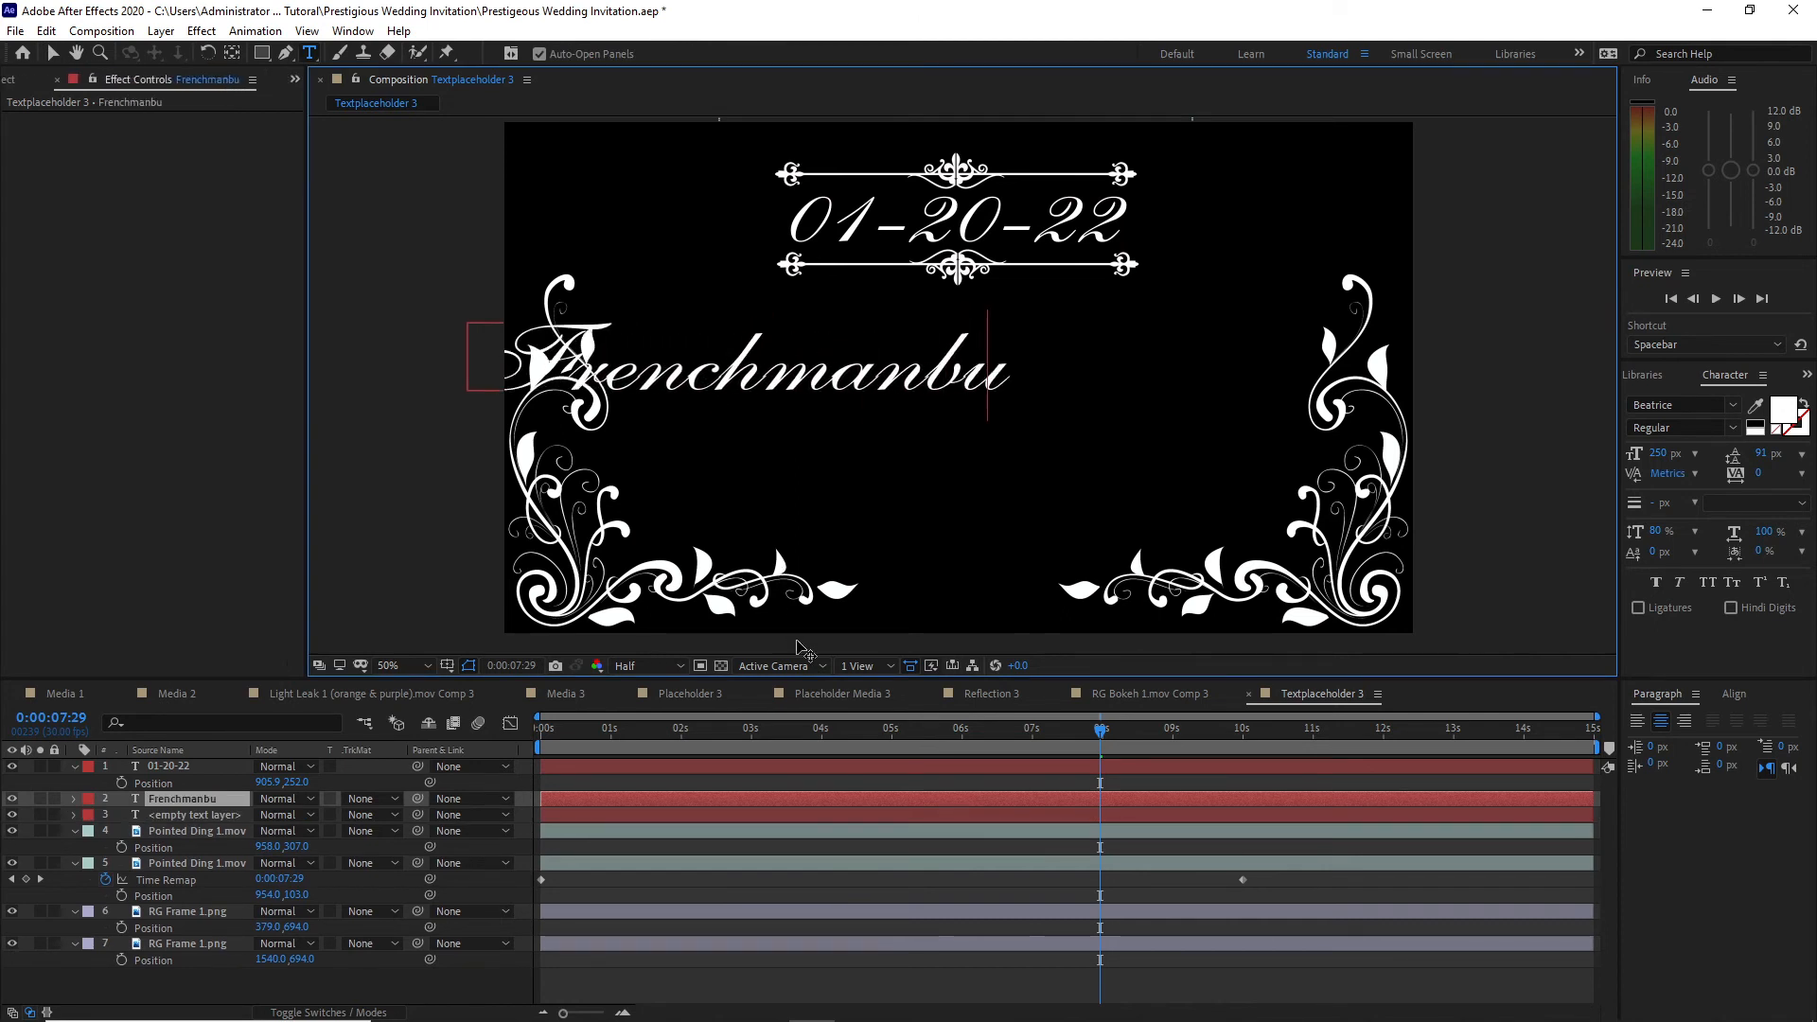
{"action": "type", "text": "tte Chur"}
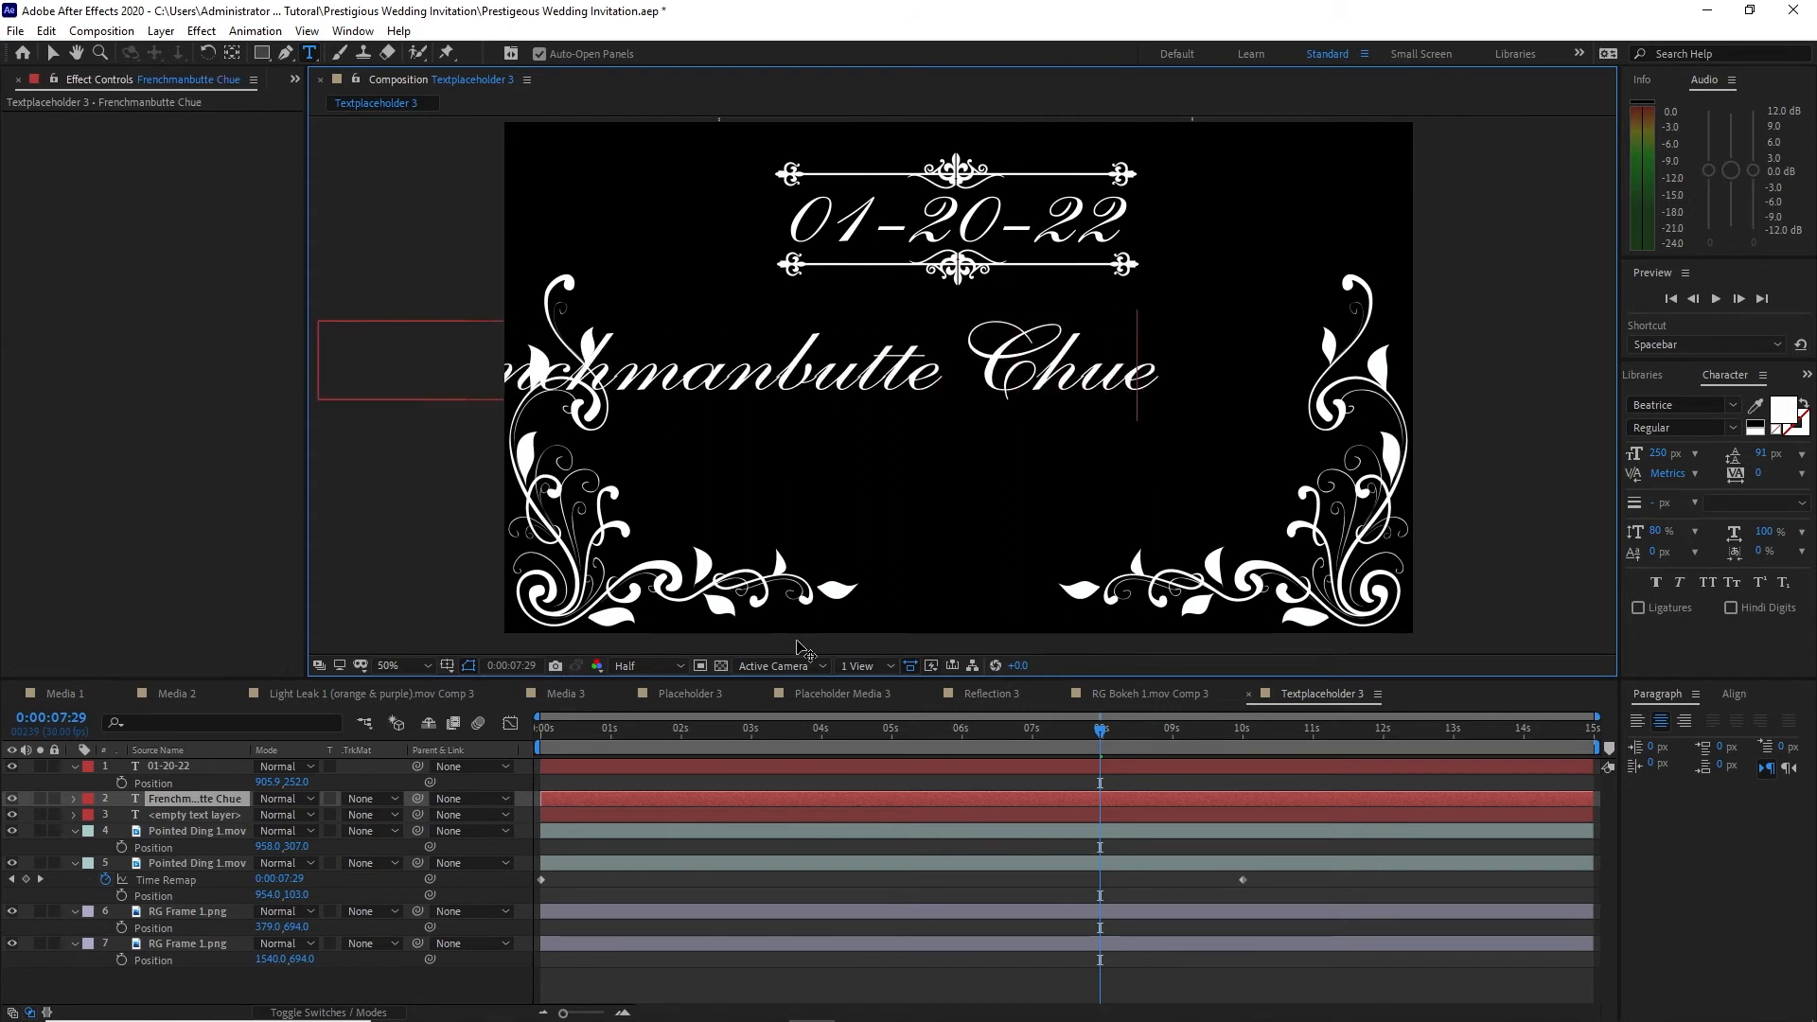
{"action": "type", "text": "rch"}
{"action": "key", "text": "Escape"}
Step: Set the Frenchmanbutte Church text size to 100 px and centre it horizontally in the composition
{"action": "left_click", "coordinate": [1658, 454]}
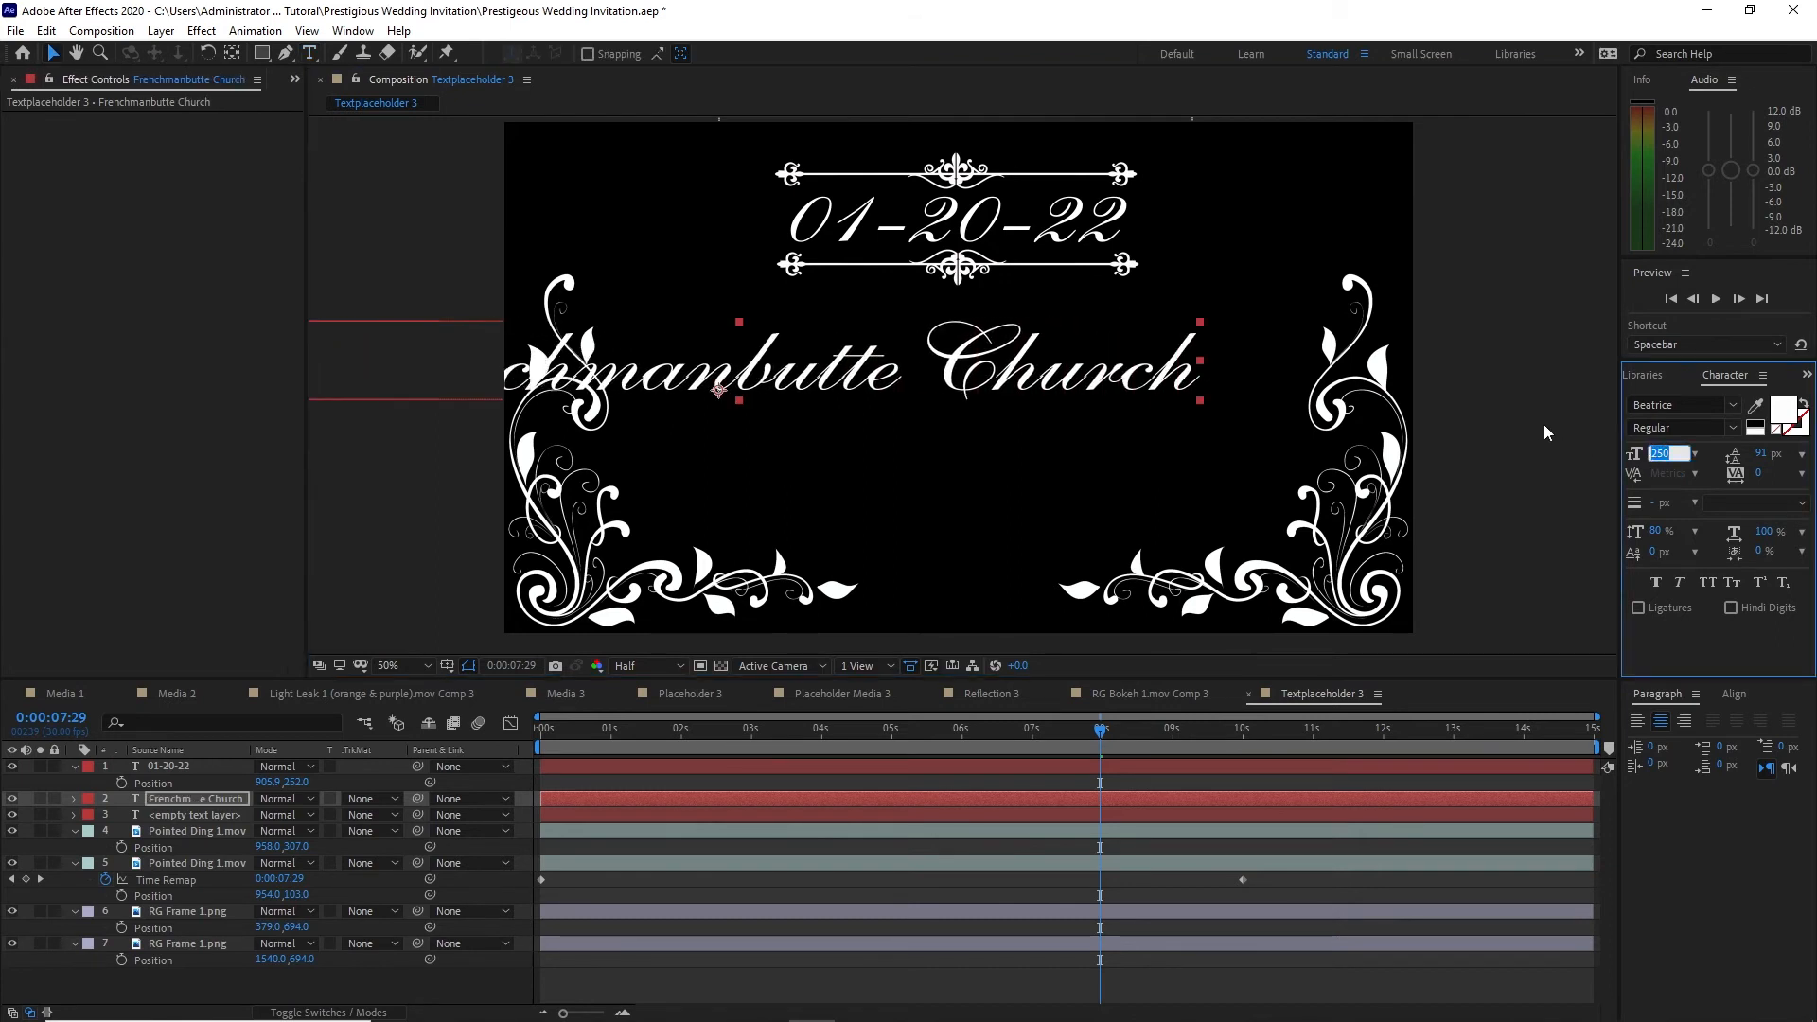
{"action": "type", "text": "100"}
{"action": "key", "text": "Return"}
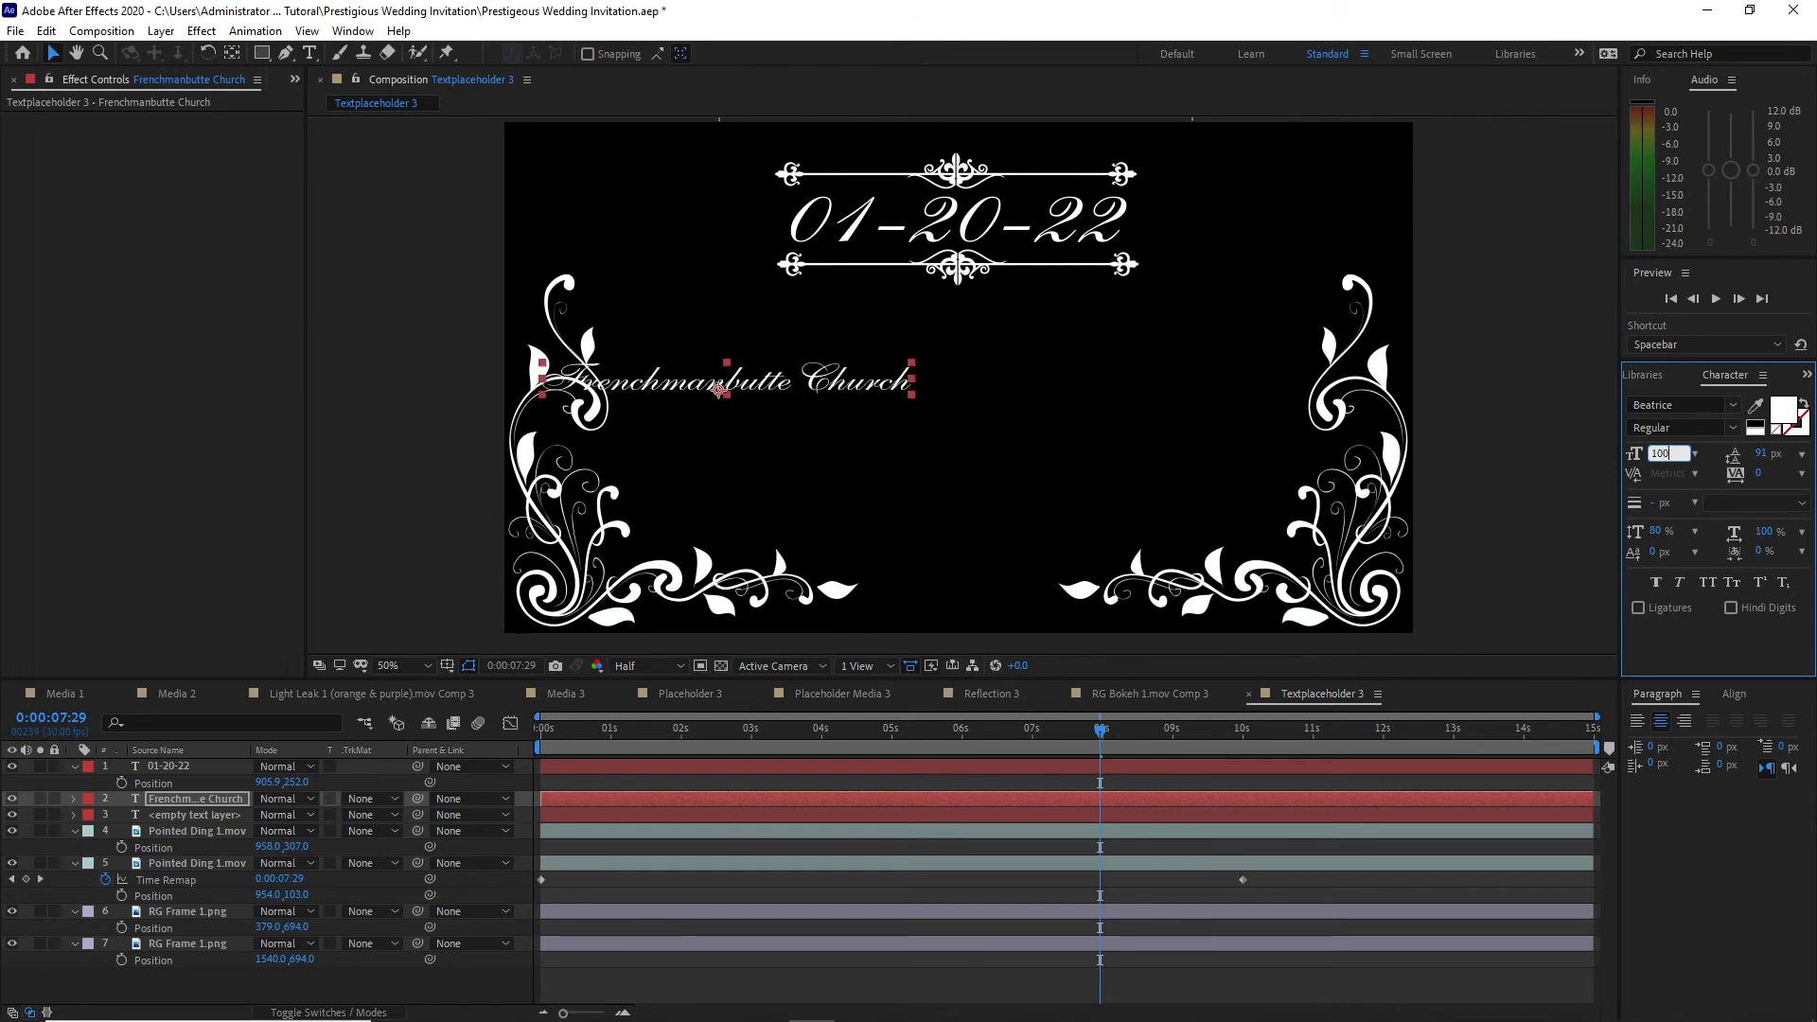
{"action": "left_click", "coordinate": [1734, 694]}
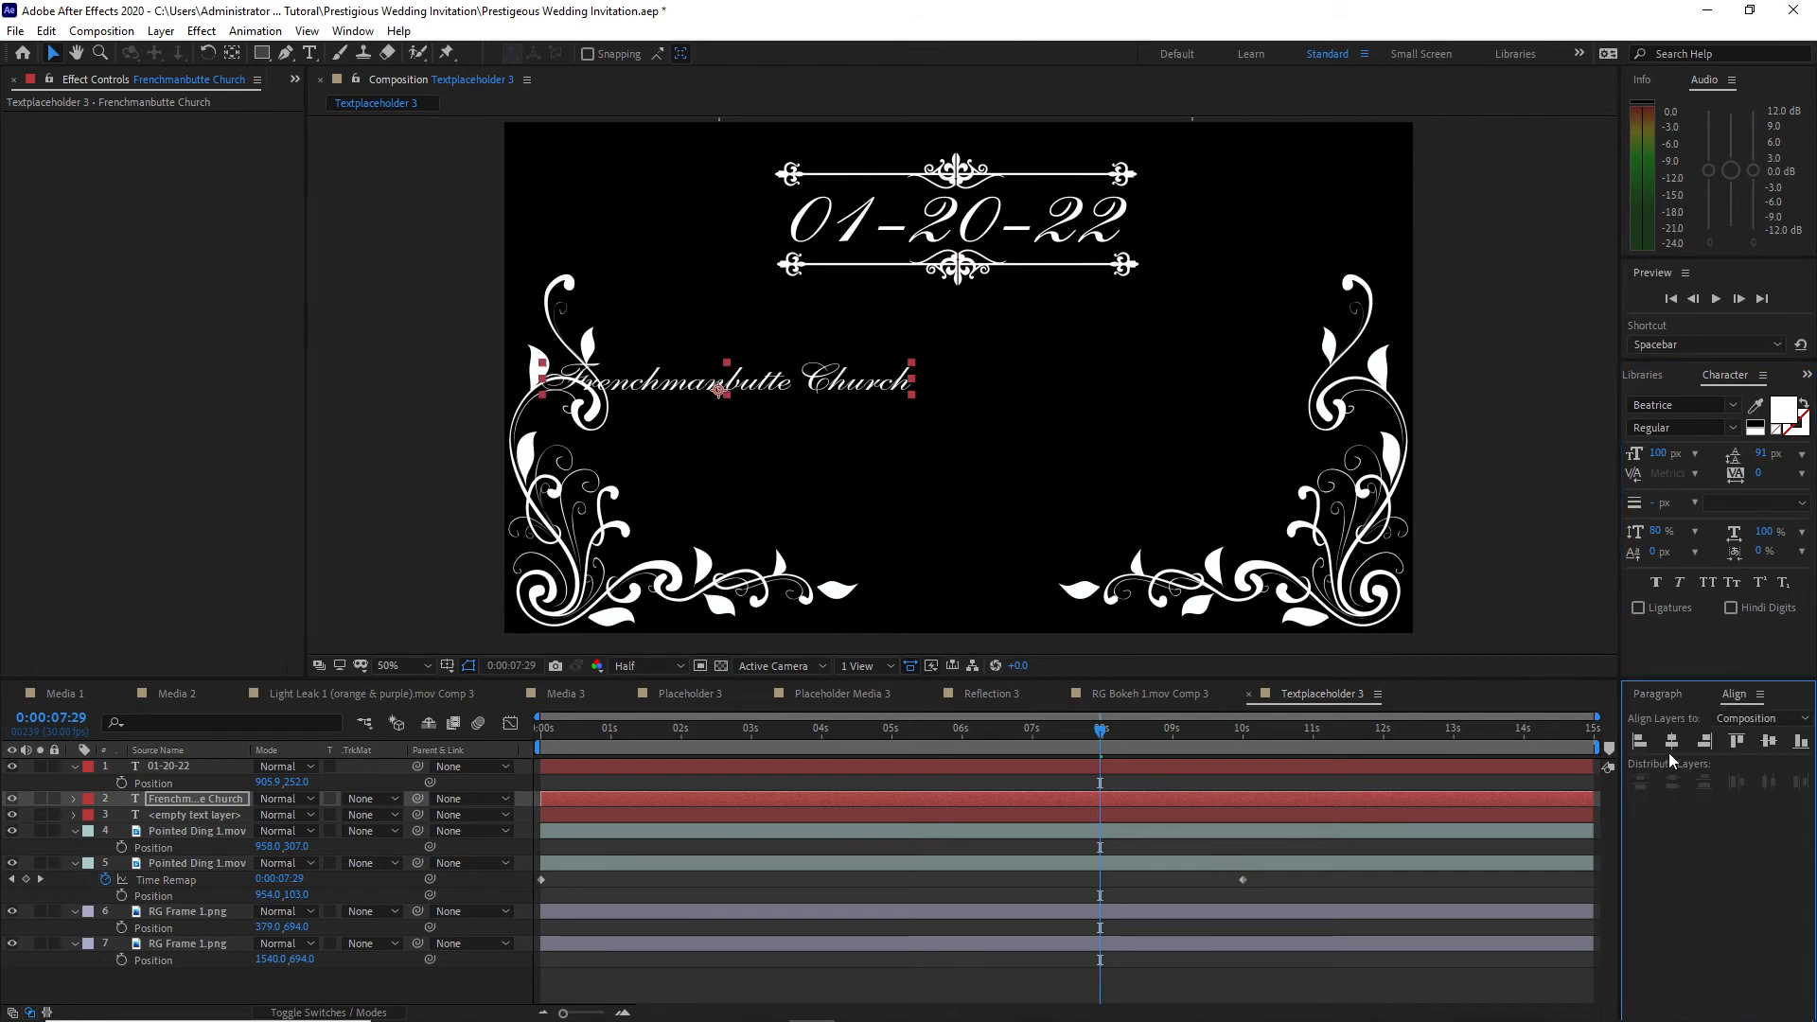
{"action": "left_click", "coordinate": [1674, 744]}
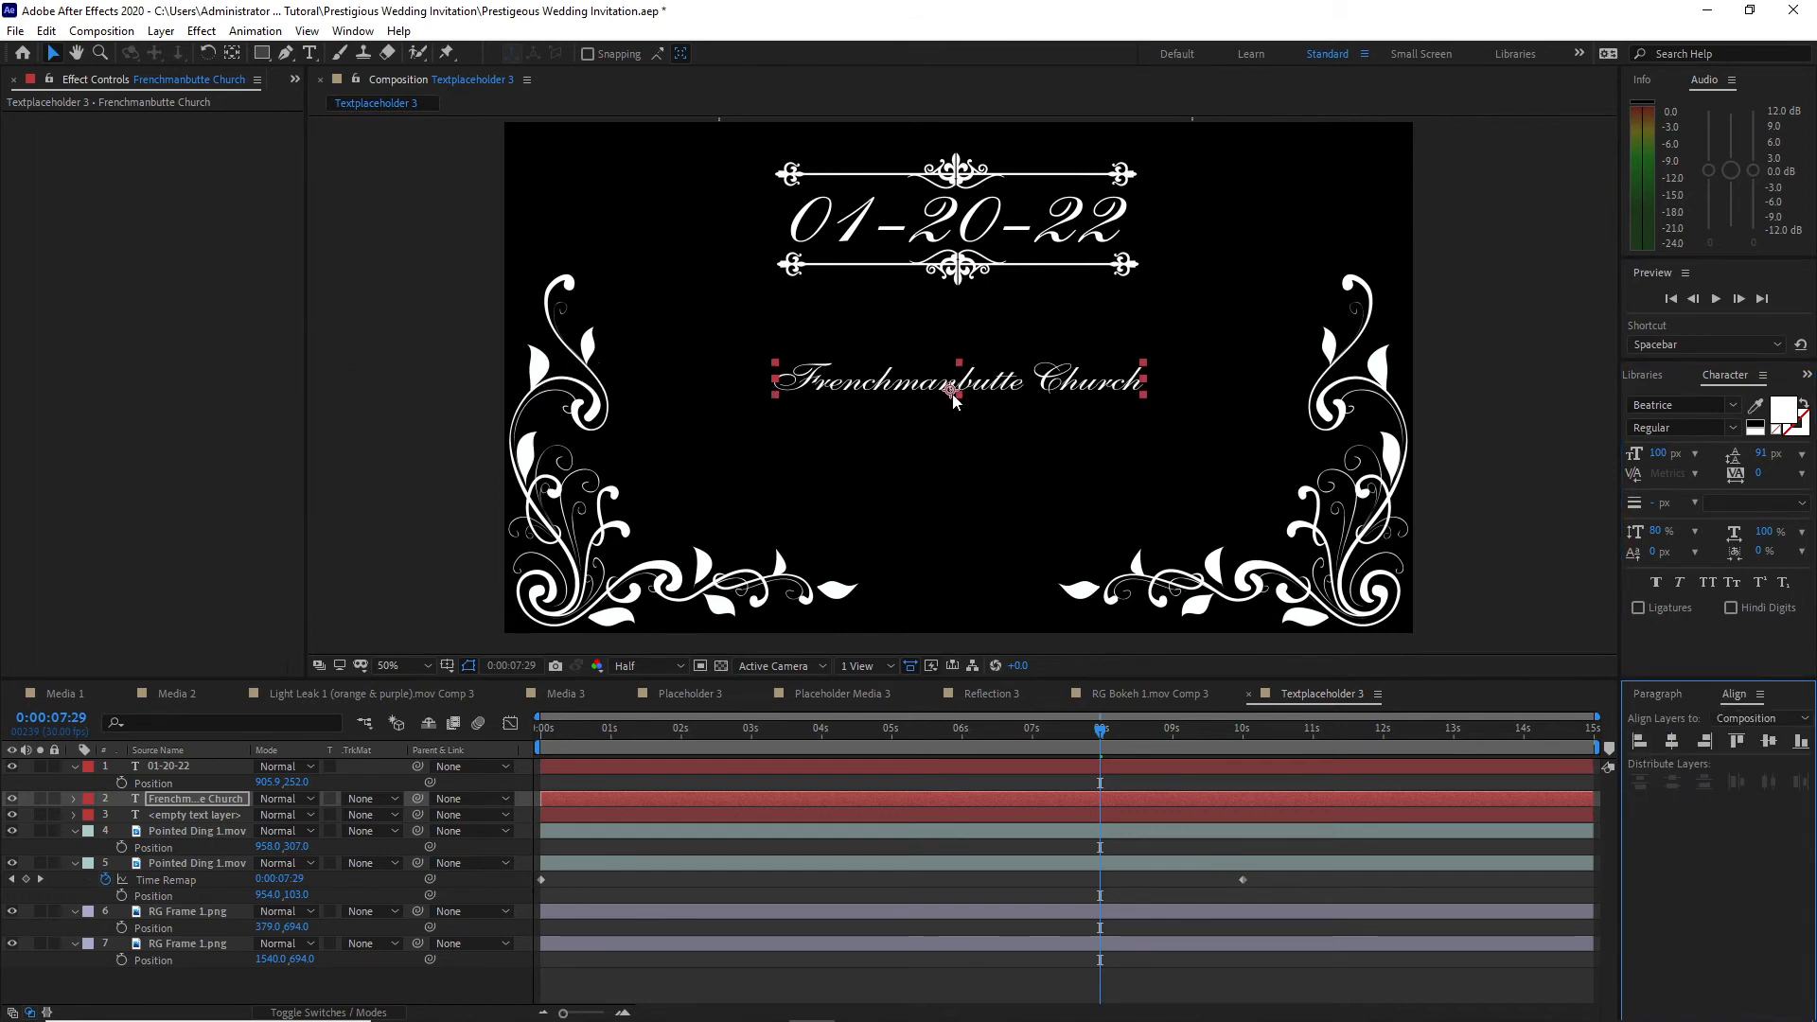
Step: Duplicate the Frenchmanbutte Church text layer and change the copy's text to "Lloydminster, Saskatchewan"
{"action": "left_click", "coordinate": [46, 31]}
{"action": "left_click", "coordinate": [67, 275]}
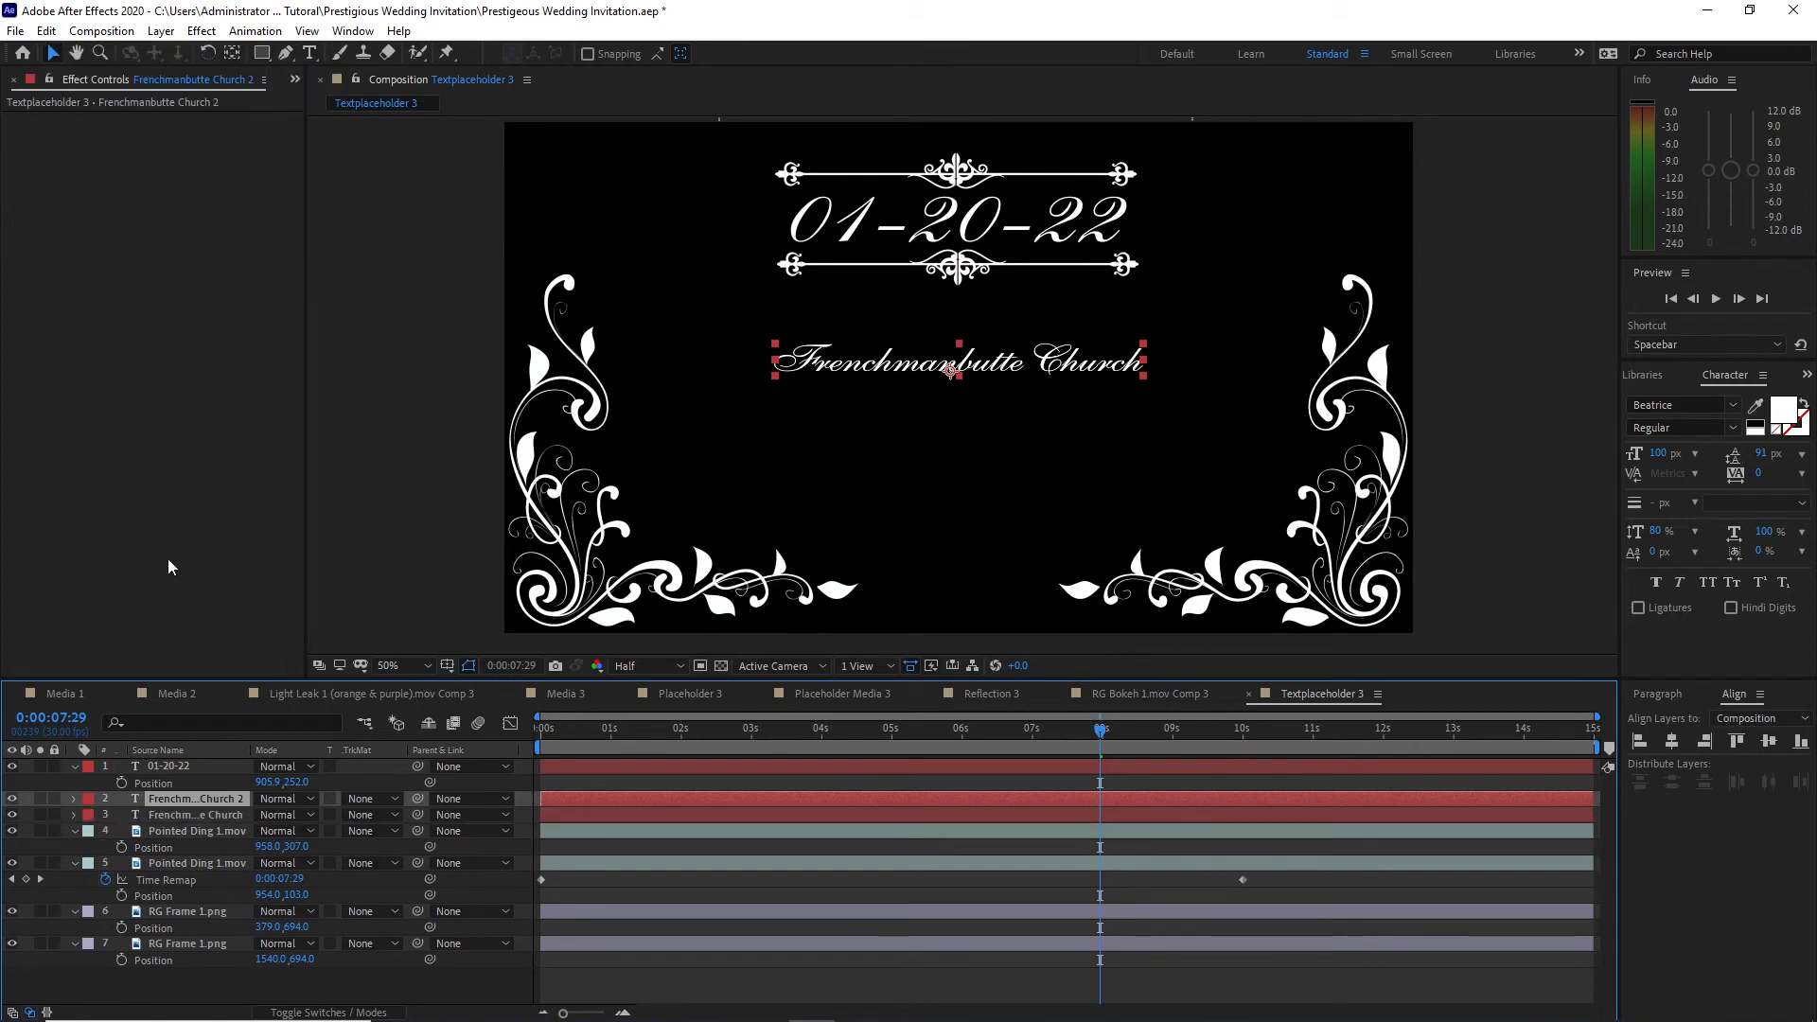
{"action": "double_click", "coordinate": [212, 795]}
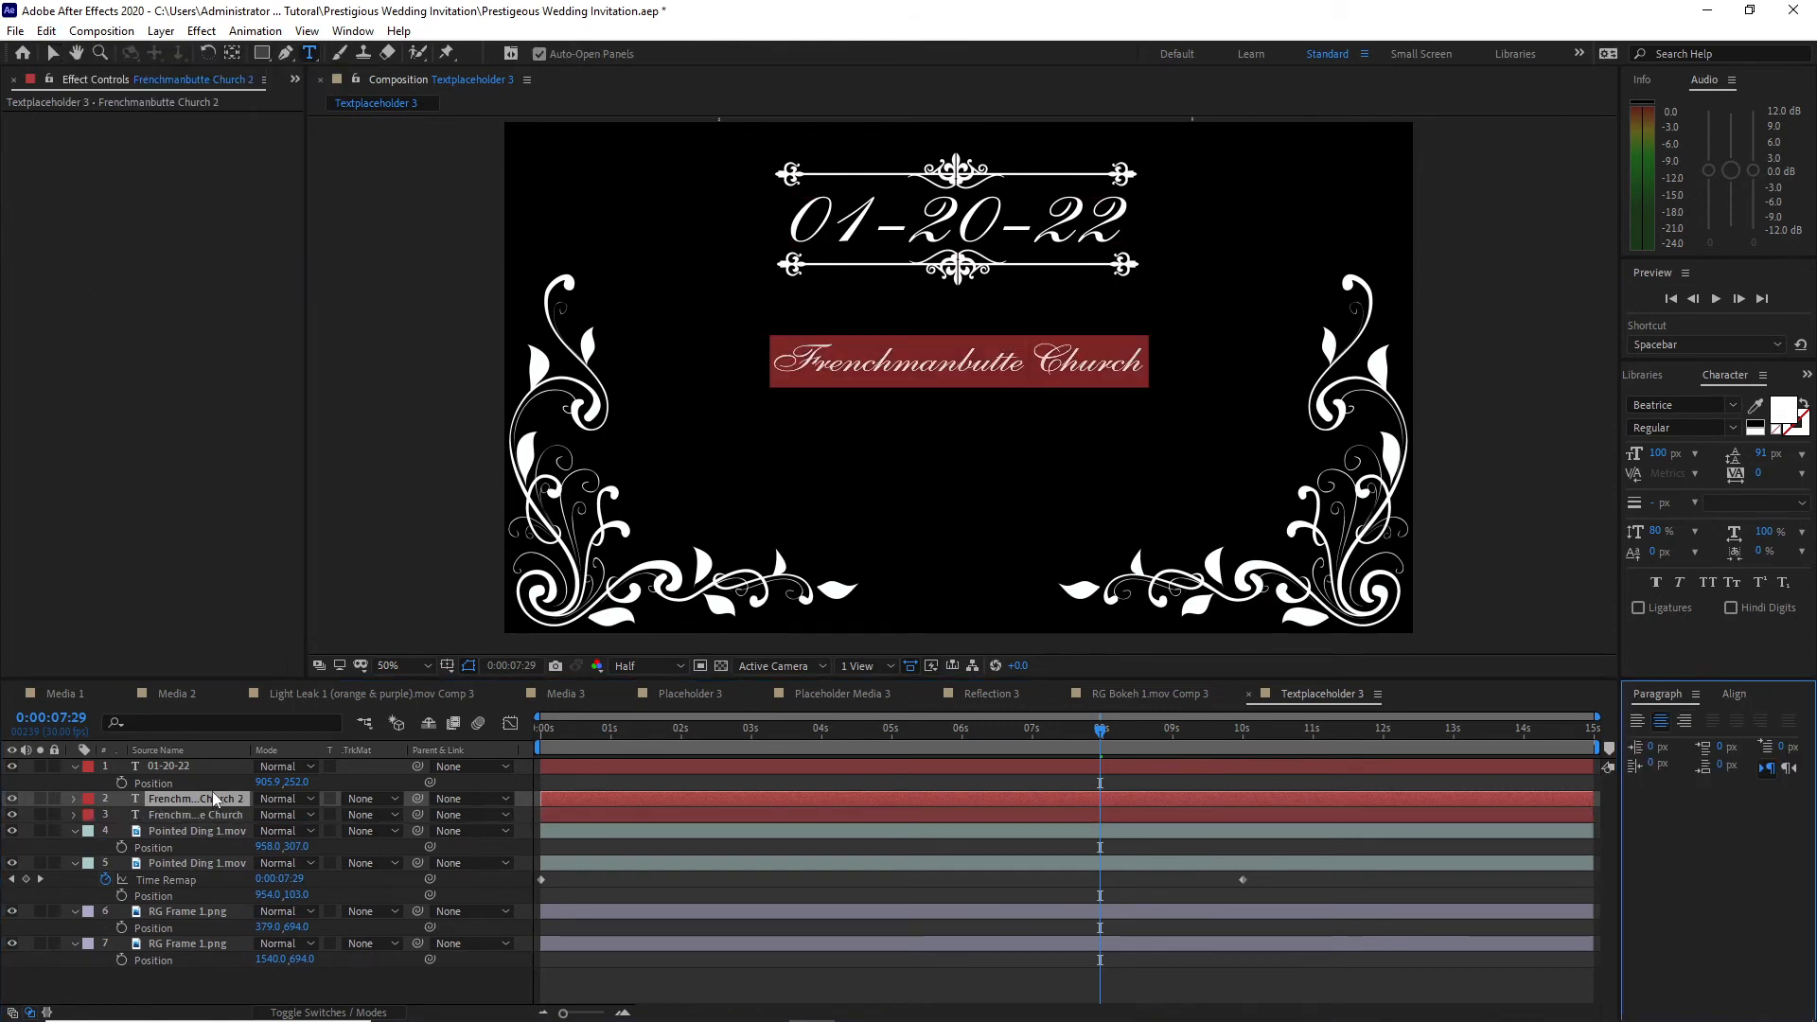
{"action": "type", "text": "Lloydmin"}
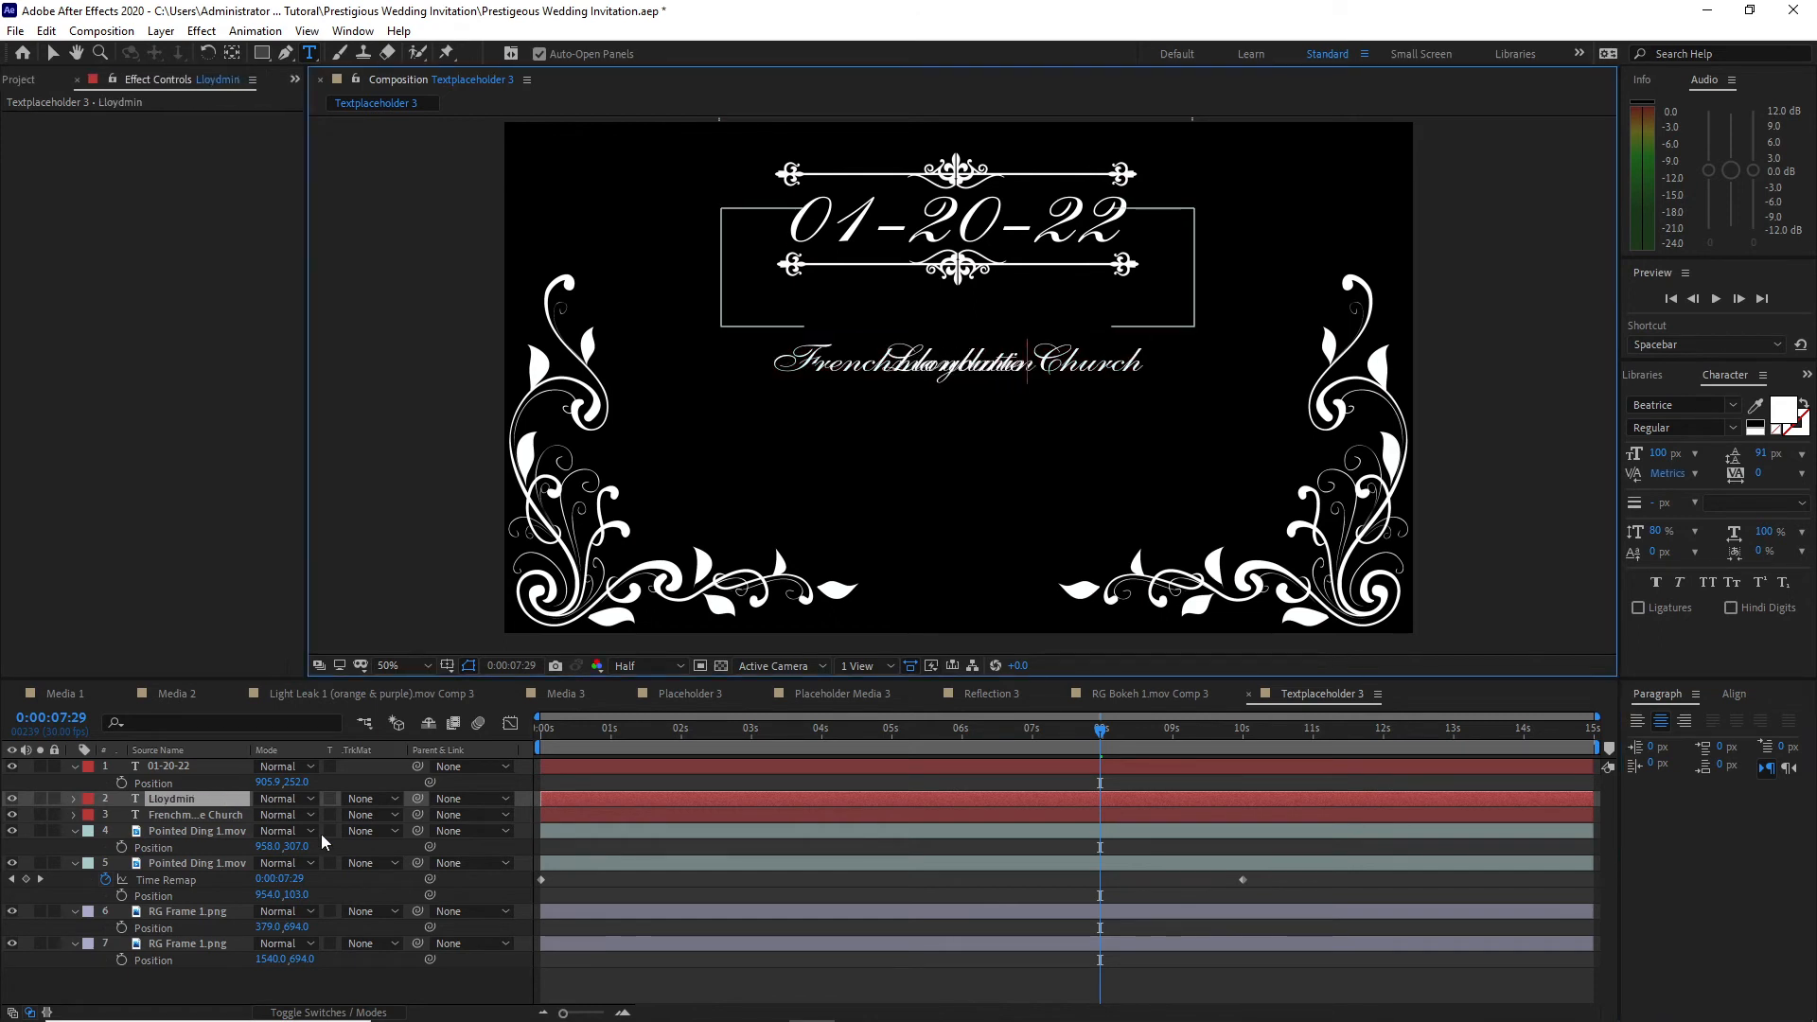
{"action": "type", "text": "ster, Saskatchewan"}
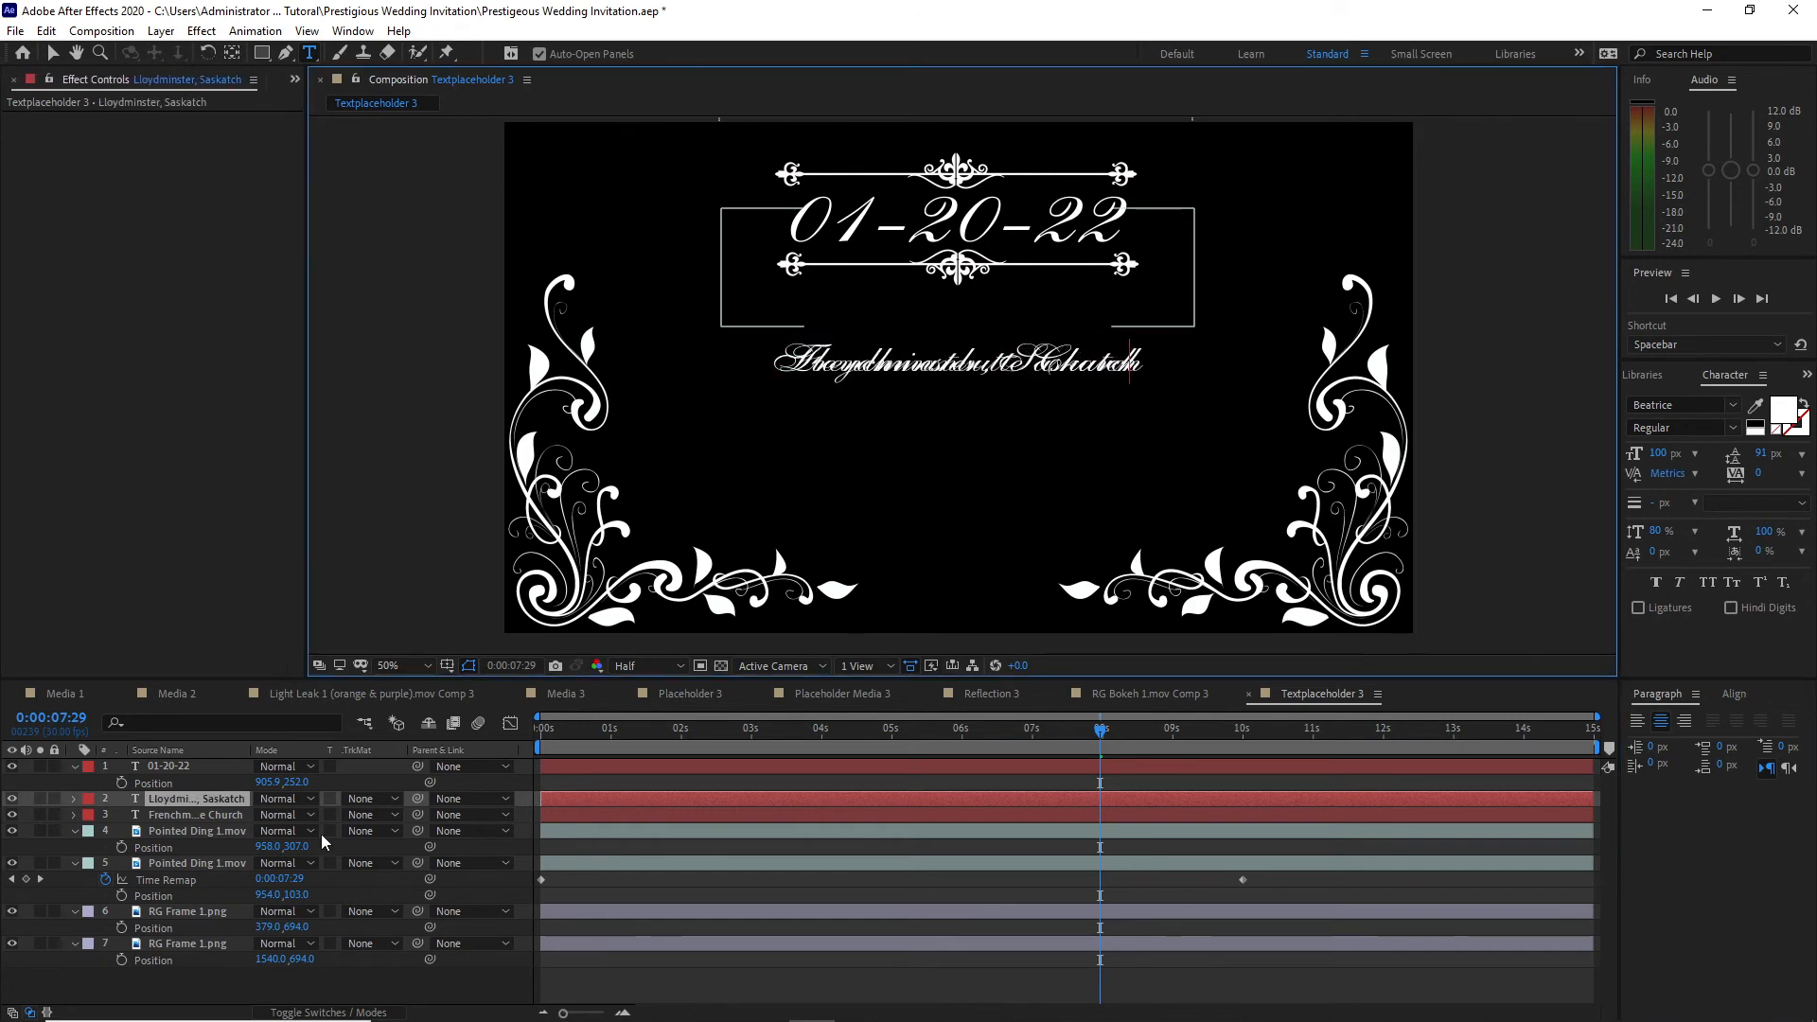
Step: Move the Lloydminster, Saskatchewan line below the church name by setting its Position to 942.6, 606
{"action": "left_click", "coordinate": [227, 797]}
{"action": "key", "text": "p"}
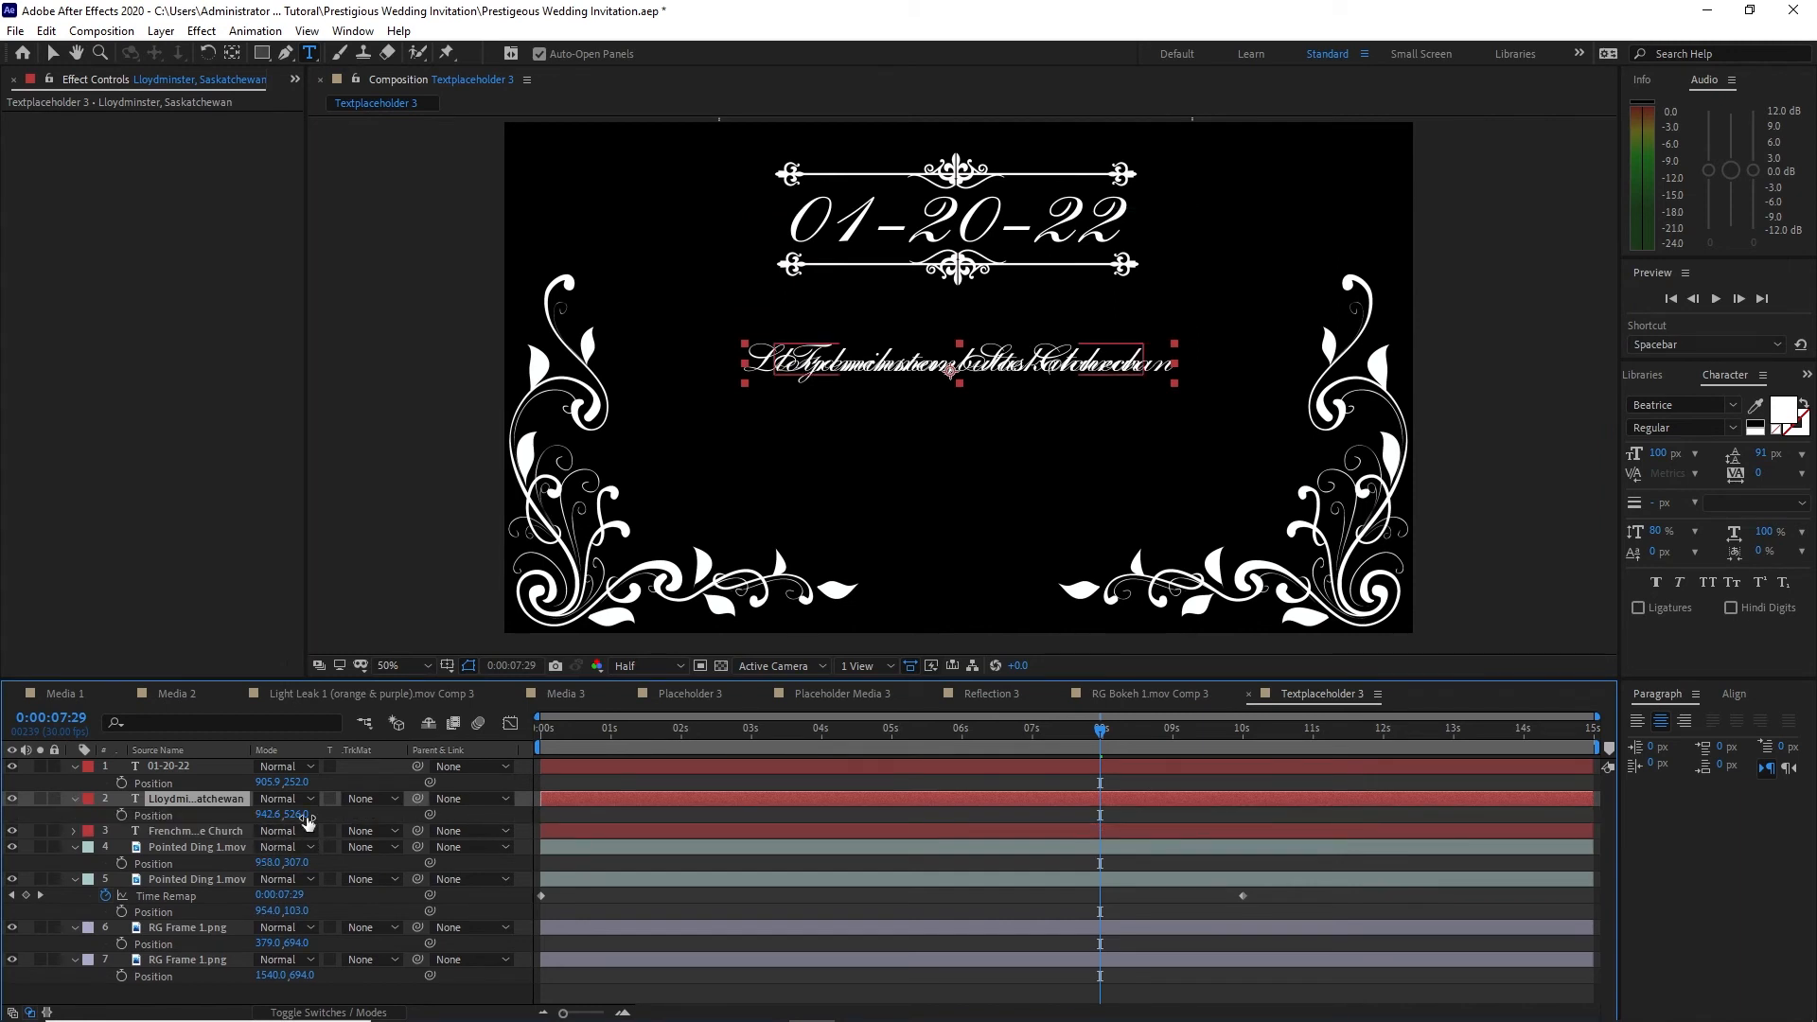
{"action": "left_click_drag", "start_coordinate": [301, 814], "coordinate": [352, 841]}
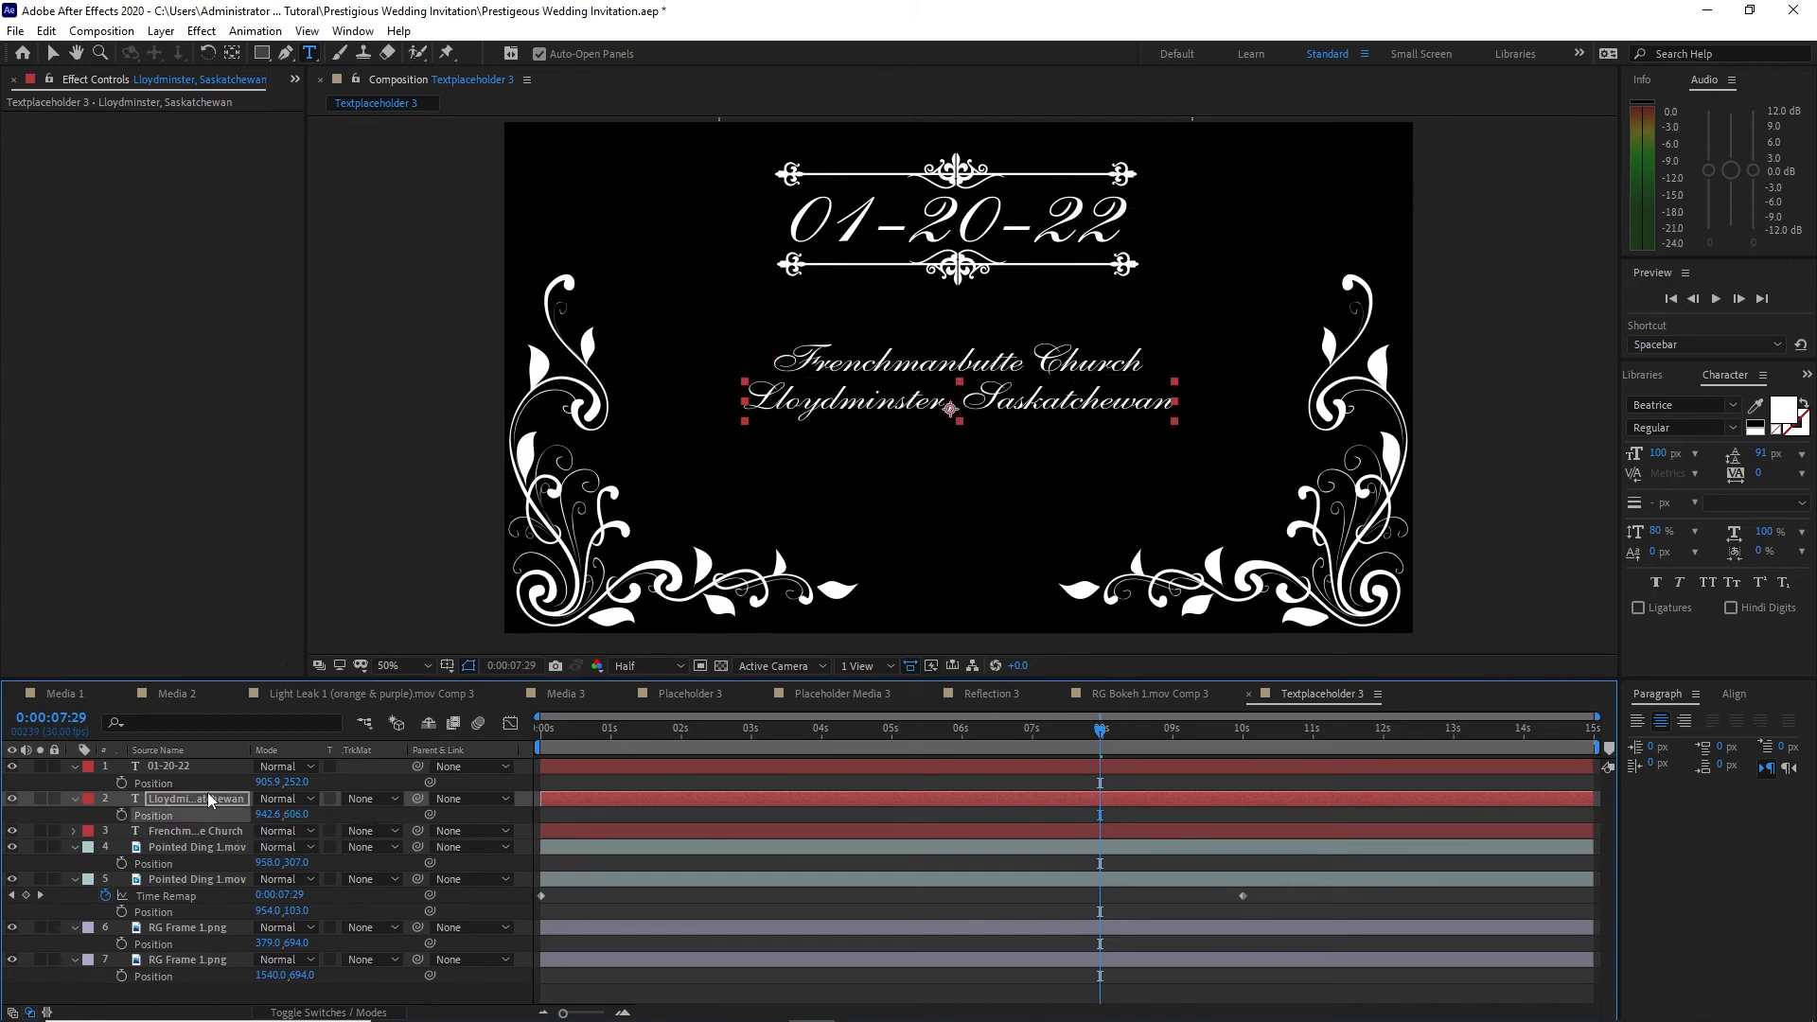
Step: Duplicate the Lloydminster, Saskatchewan text layer
{"action": "double_click", "coordinate": [209, 801]}
{"action": "left_click", "coordinate": [46, 30]}
{"action": "left_click", "coordinate": [66, 276]}
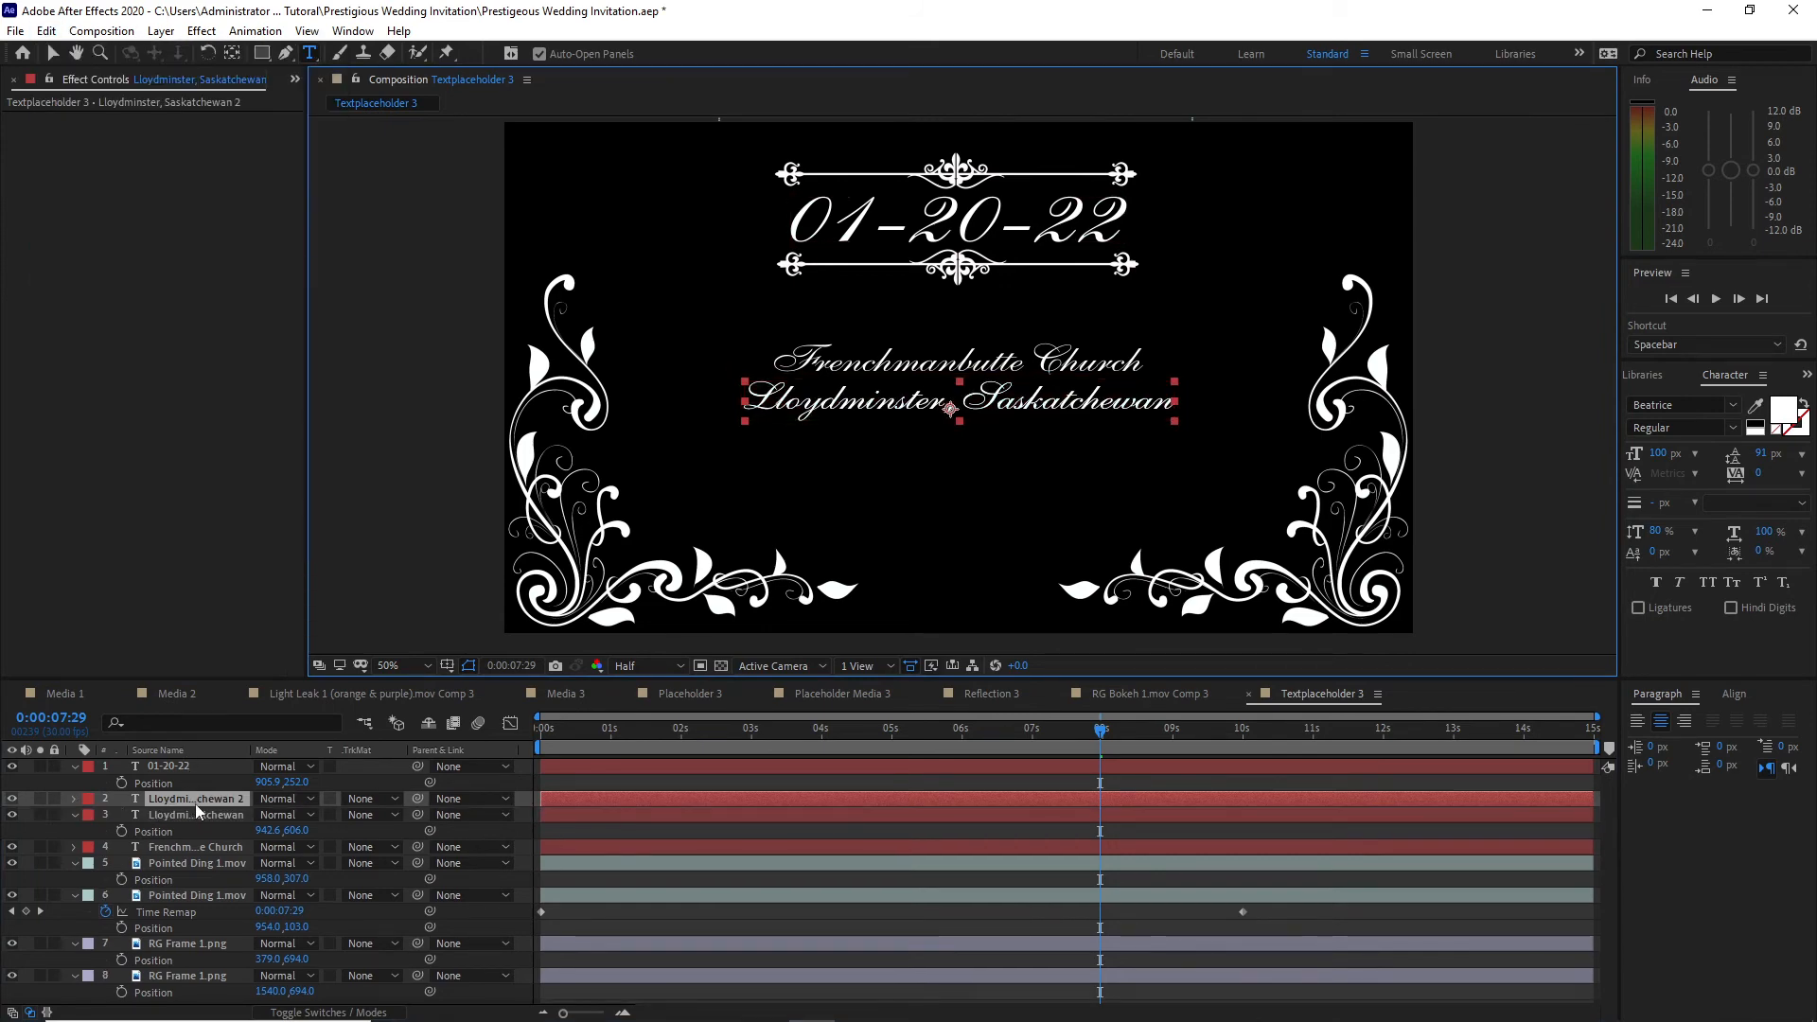
Step: Change the text of the duplicated Lloydminster, Saskatchewan layer to "Canada"
{"action": "double_click", "coordinate": [195, 799]}
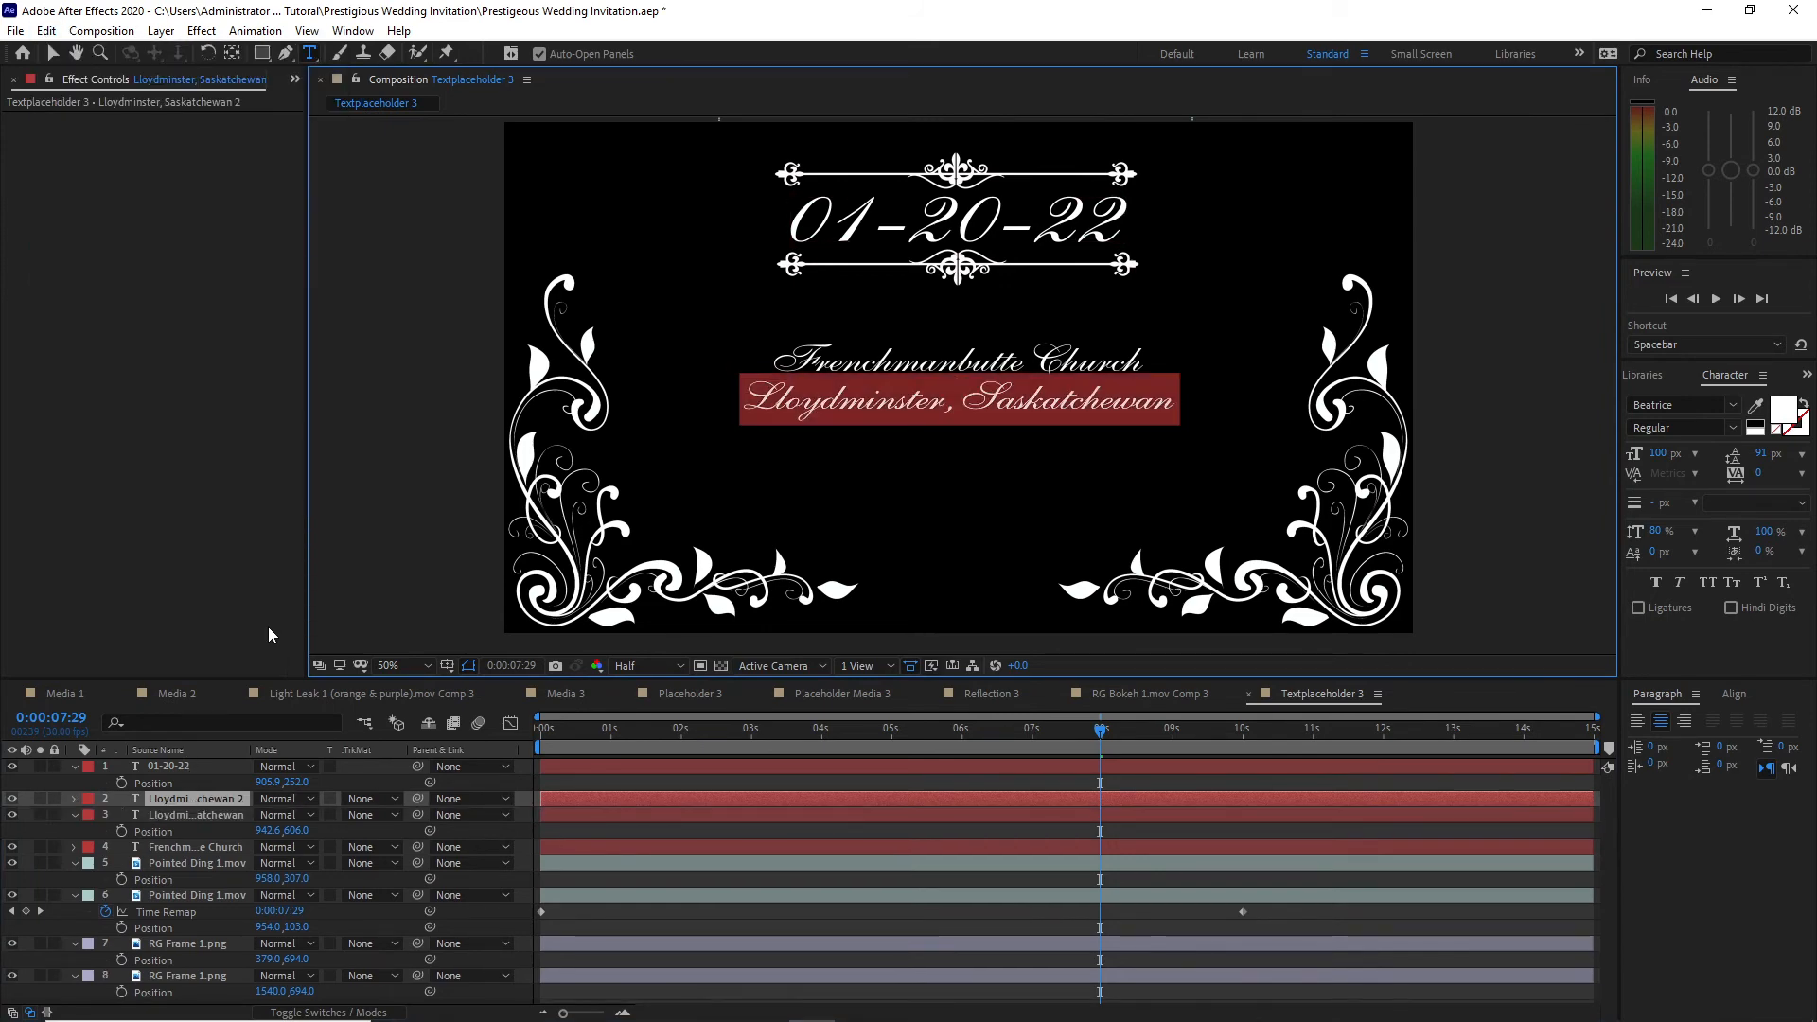
{"action": "type", "text": "Canada"}
{"action": "left_click", "coordinate": [207, 802]}
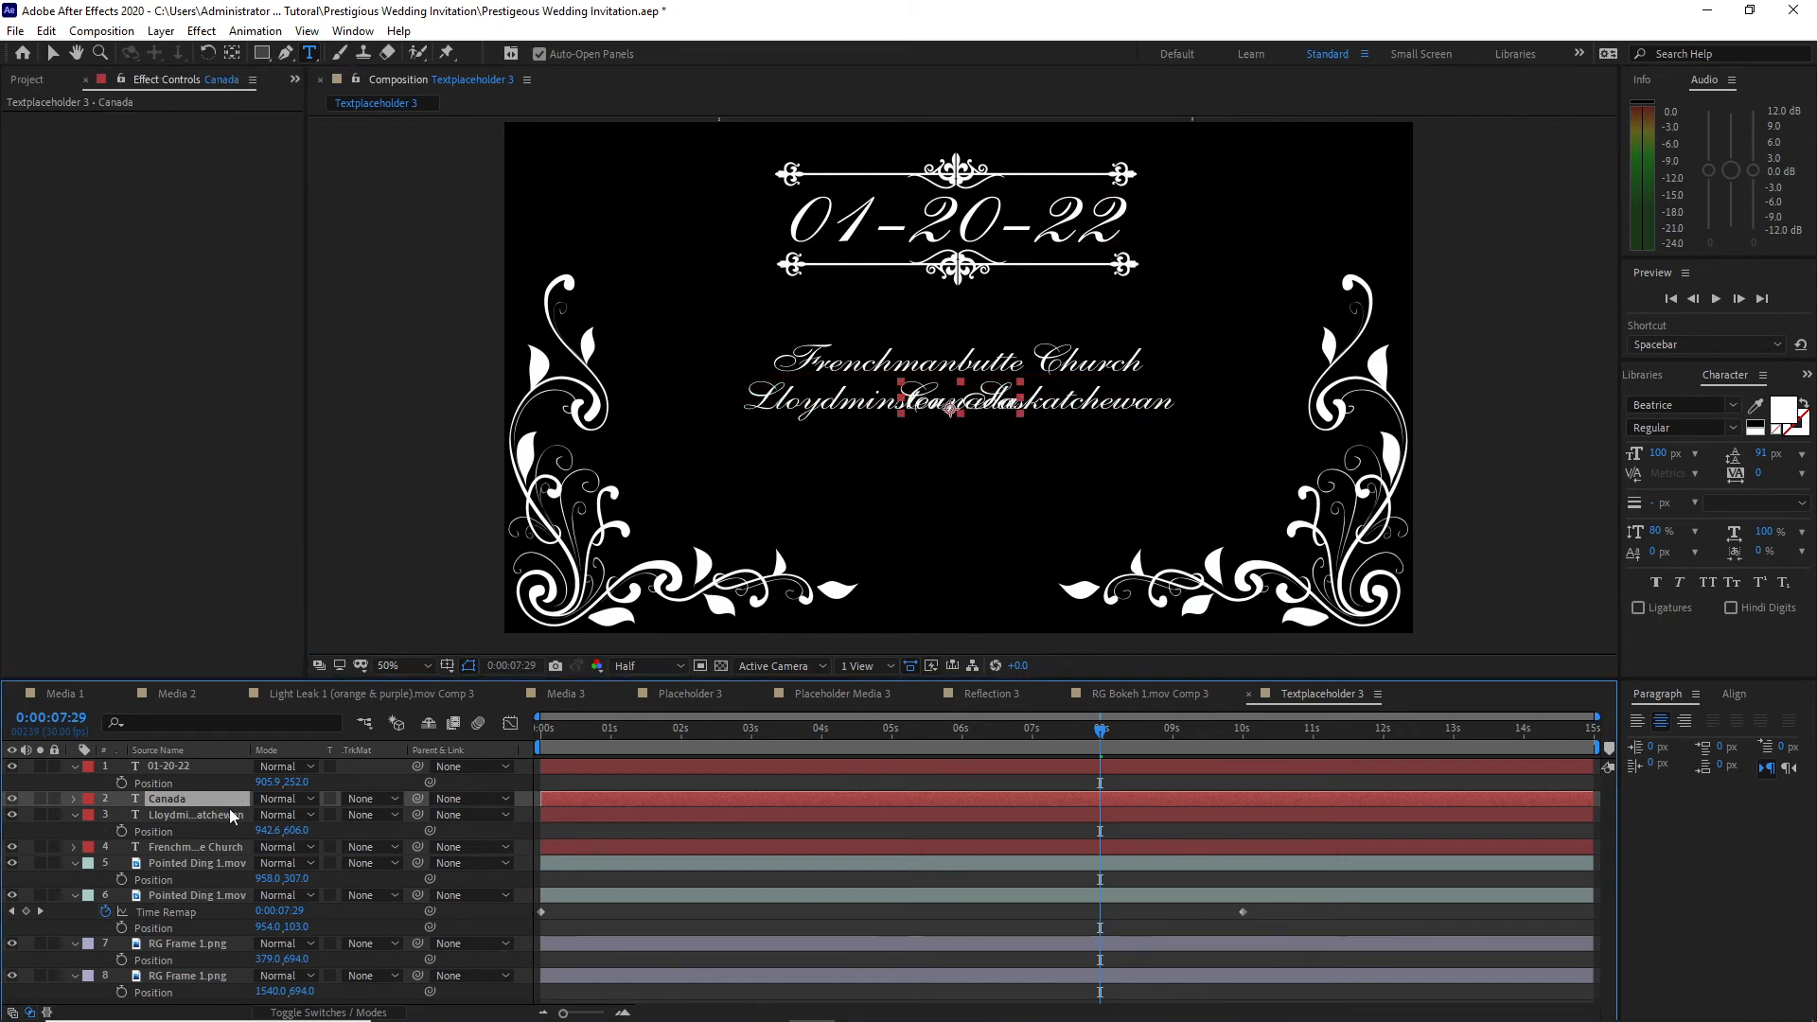
Step: Move the Canada line below the Lloydminster line at a vertical Position of 683 and centre it horizontally in the composition
{"action": "key", "text": "p"}
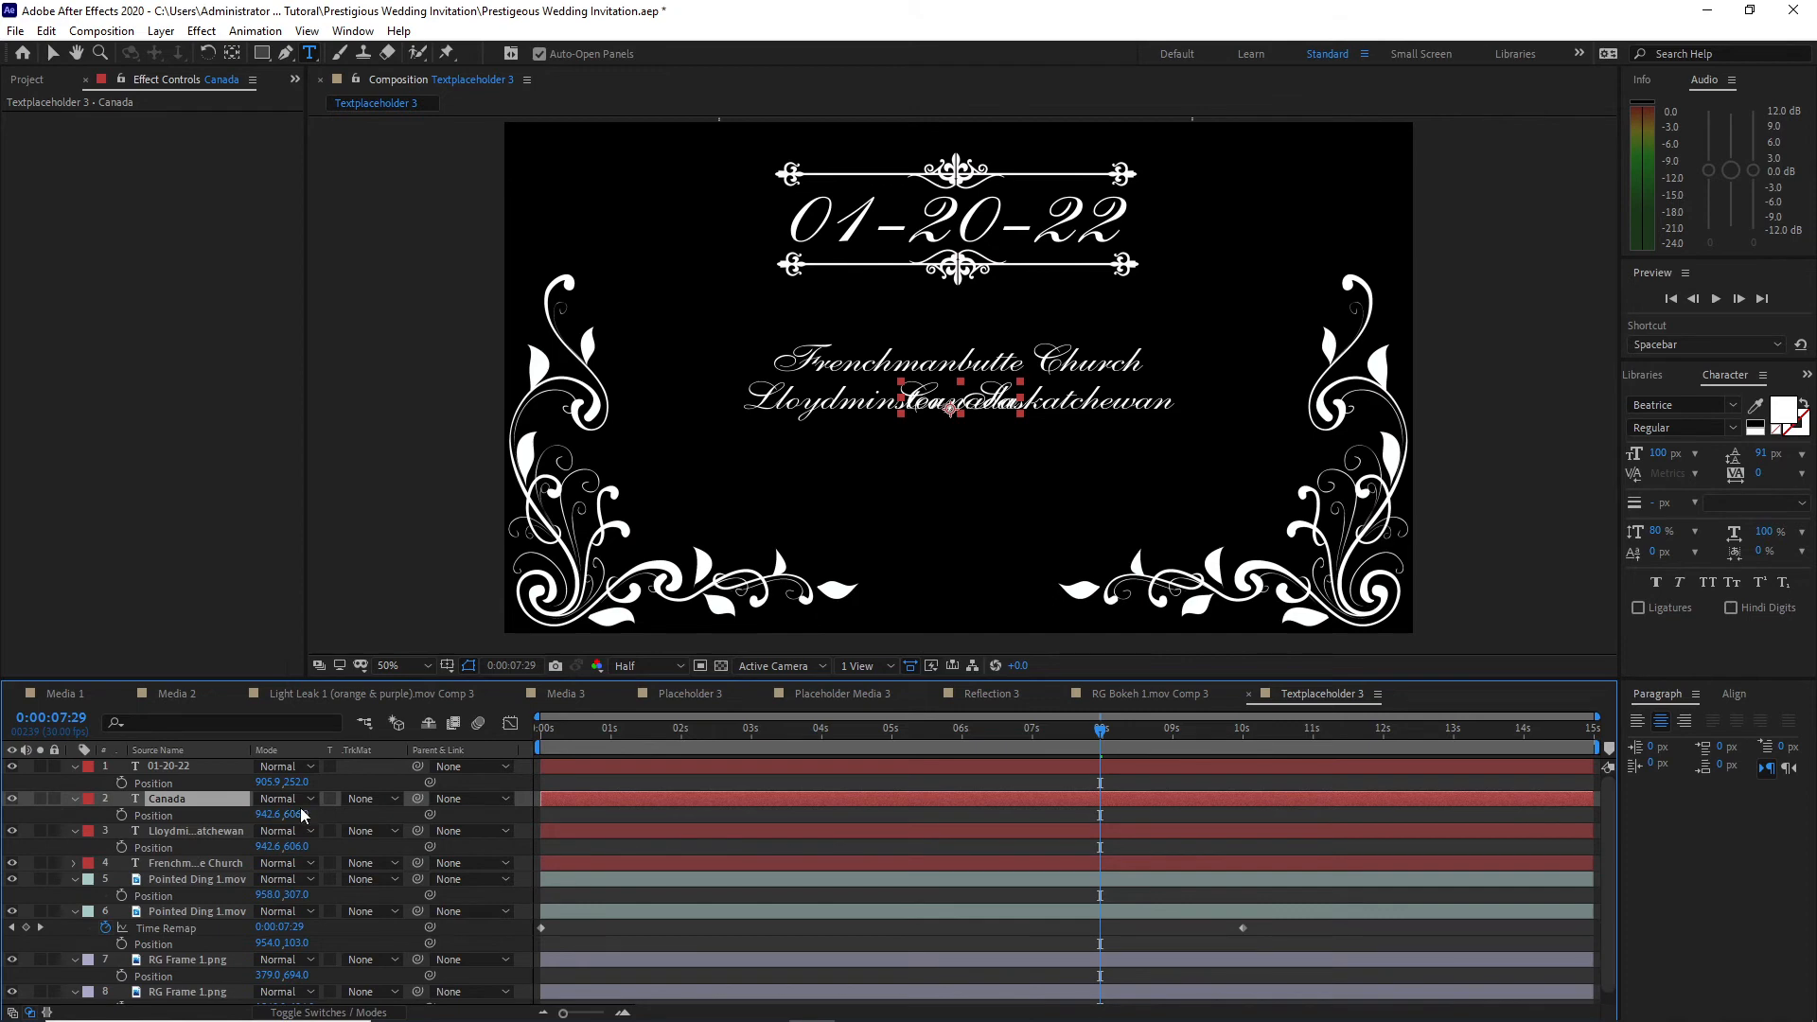
{"action": "left_click_drag", "start_coordinate": [299, 816], "coordinate": [359, 834]}
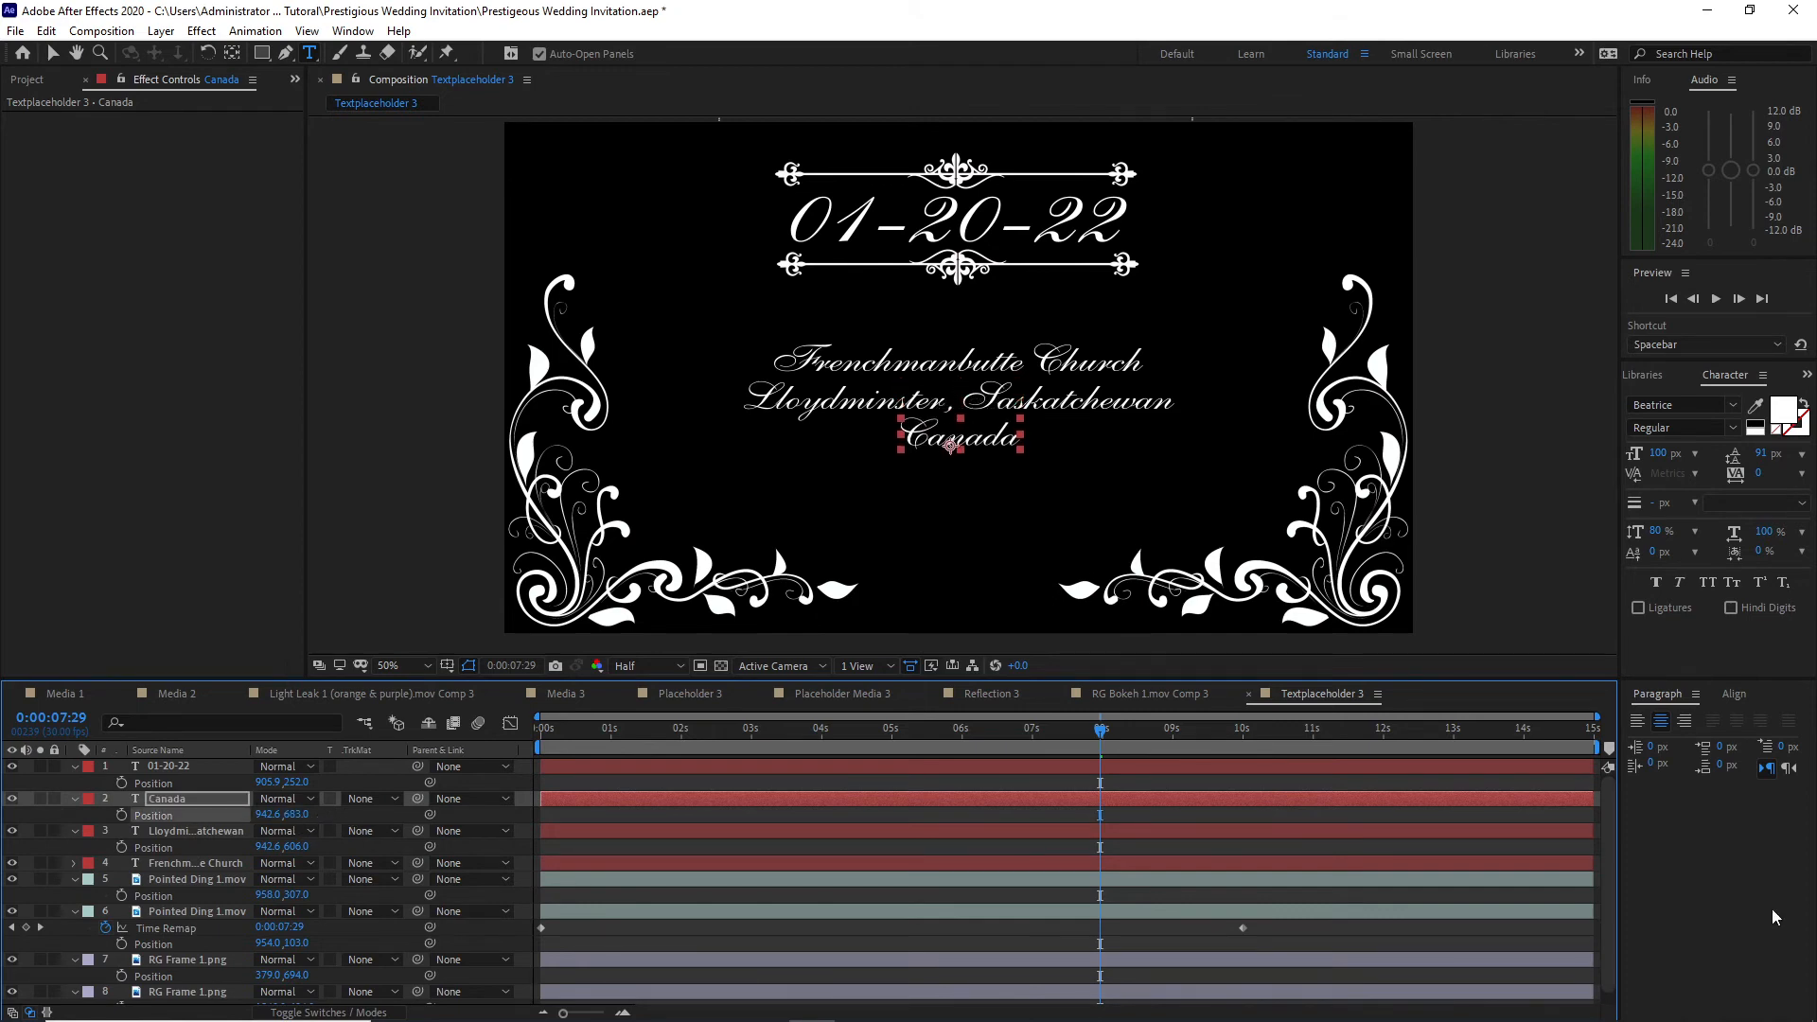
{"action": "left_click", "coordinate": [1735, 694]}
{"action": "key", "text": "v"}
{"action": "left_click", "coordinate": [1672, 741]}
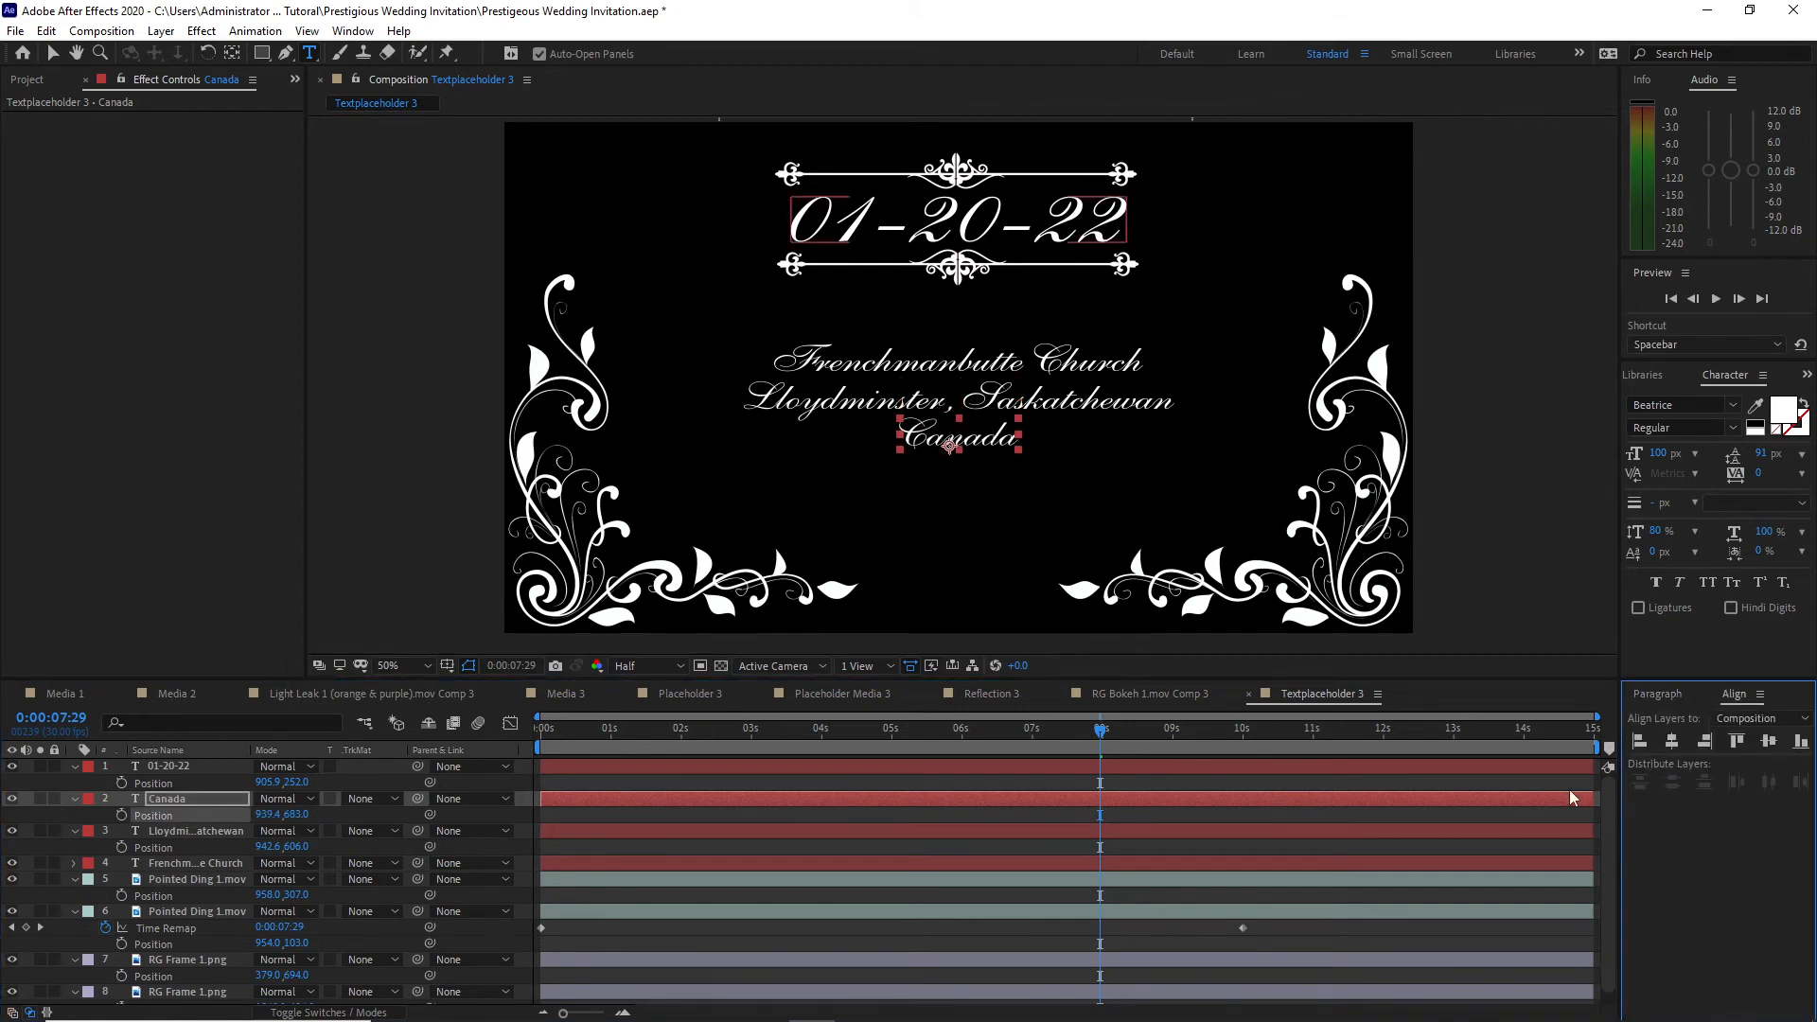
Step: Fade in the four text layers by keyframing their Opacity from 0% at 0:00:00:00 to 100% at 0:00:02:00
{"action": "left_click_drag", "start_coordinate": [1101, 731], "coordinate": [540, 730]}
{"action": "left_click_drag", "start_coordinate": [112, 763], "coordinate": [179, 860]}
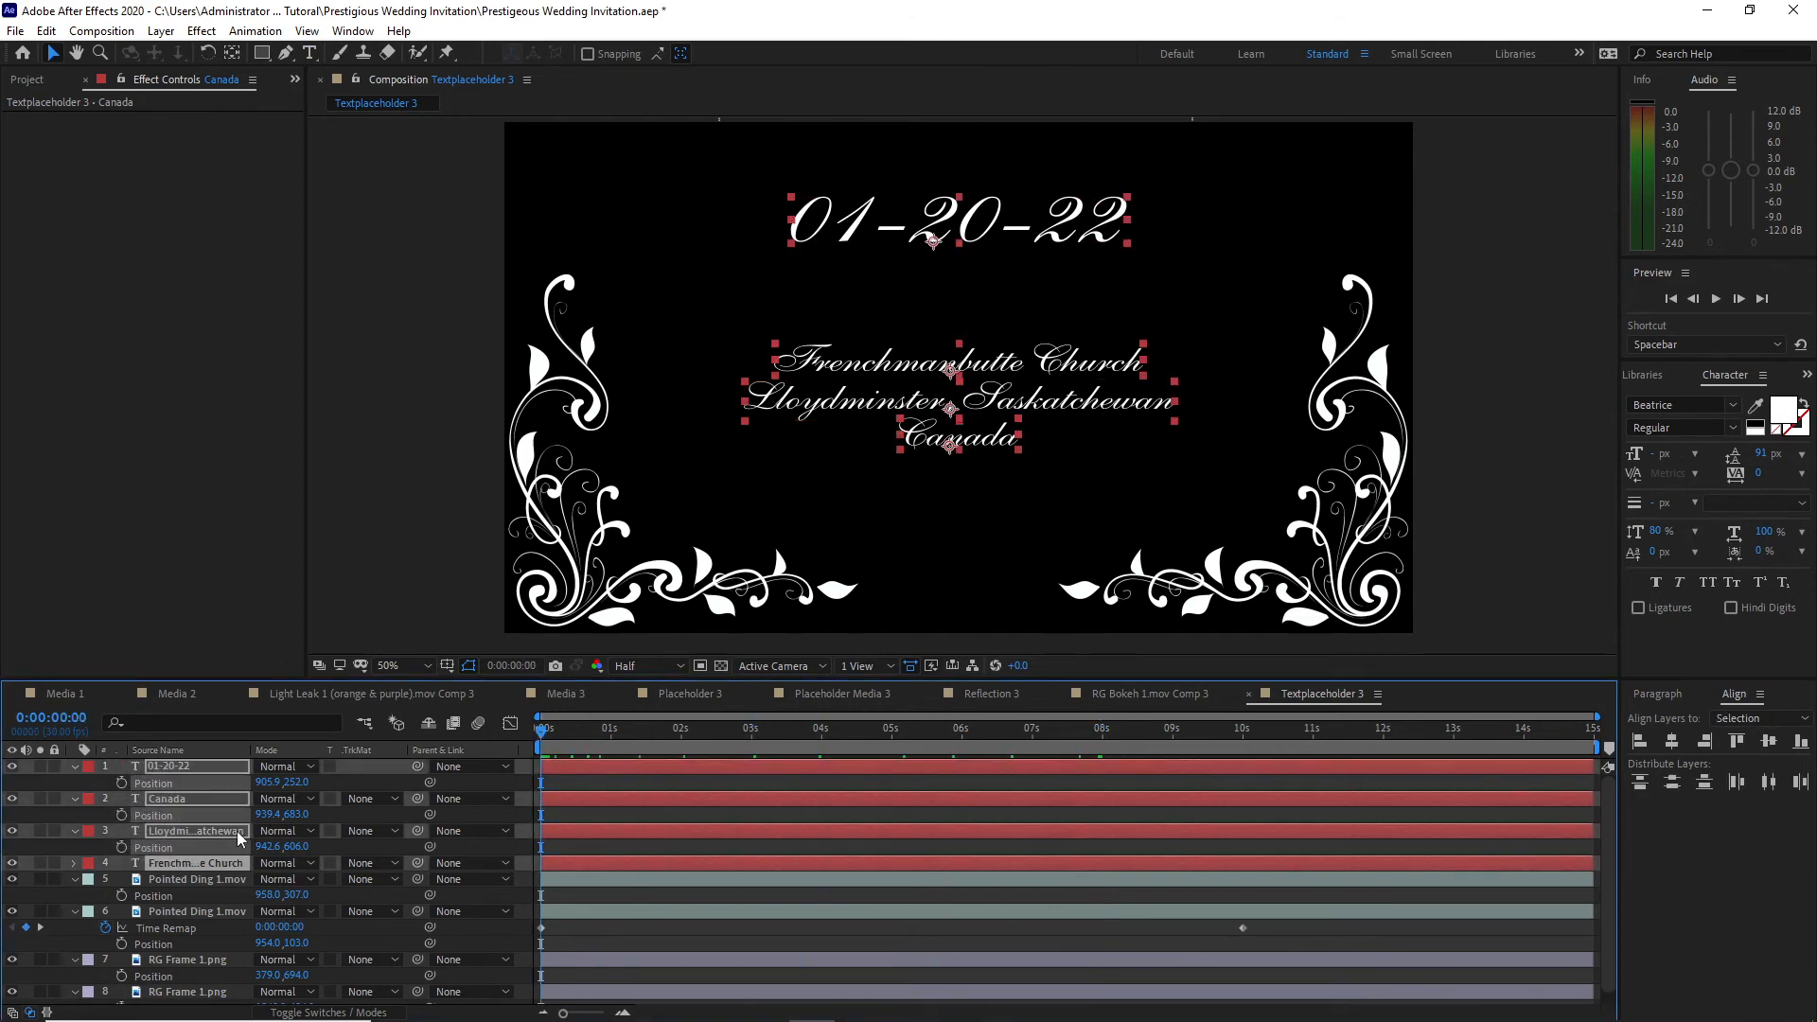
{"action": "key", "text": "t"}
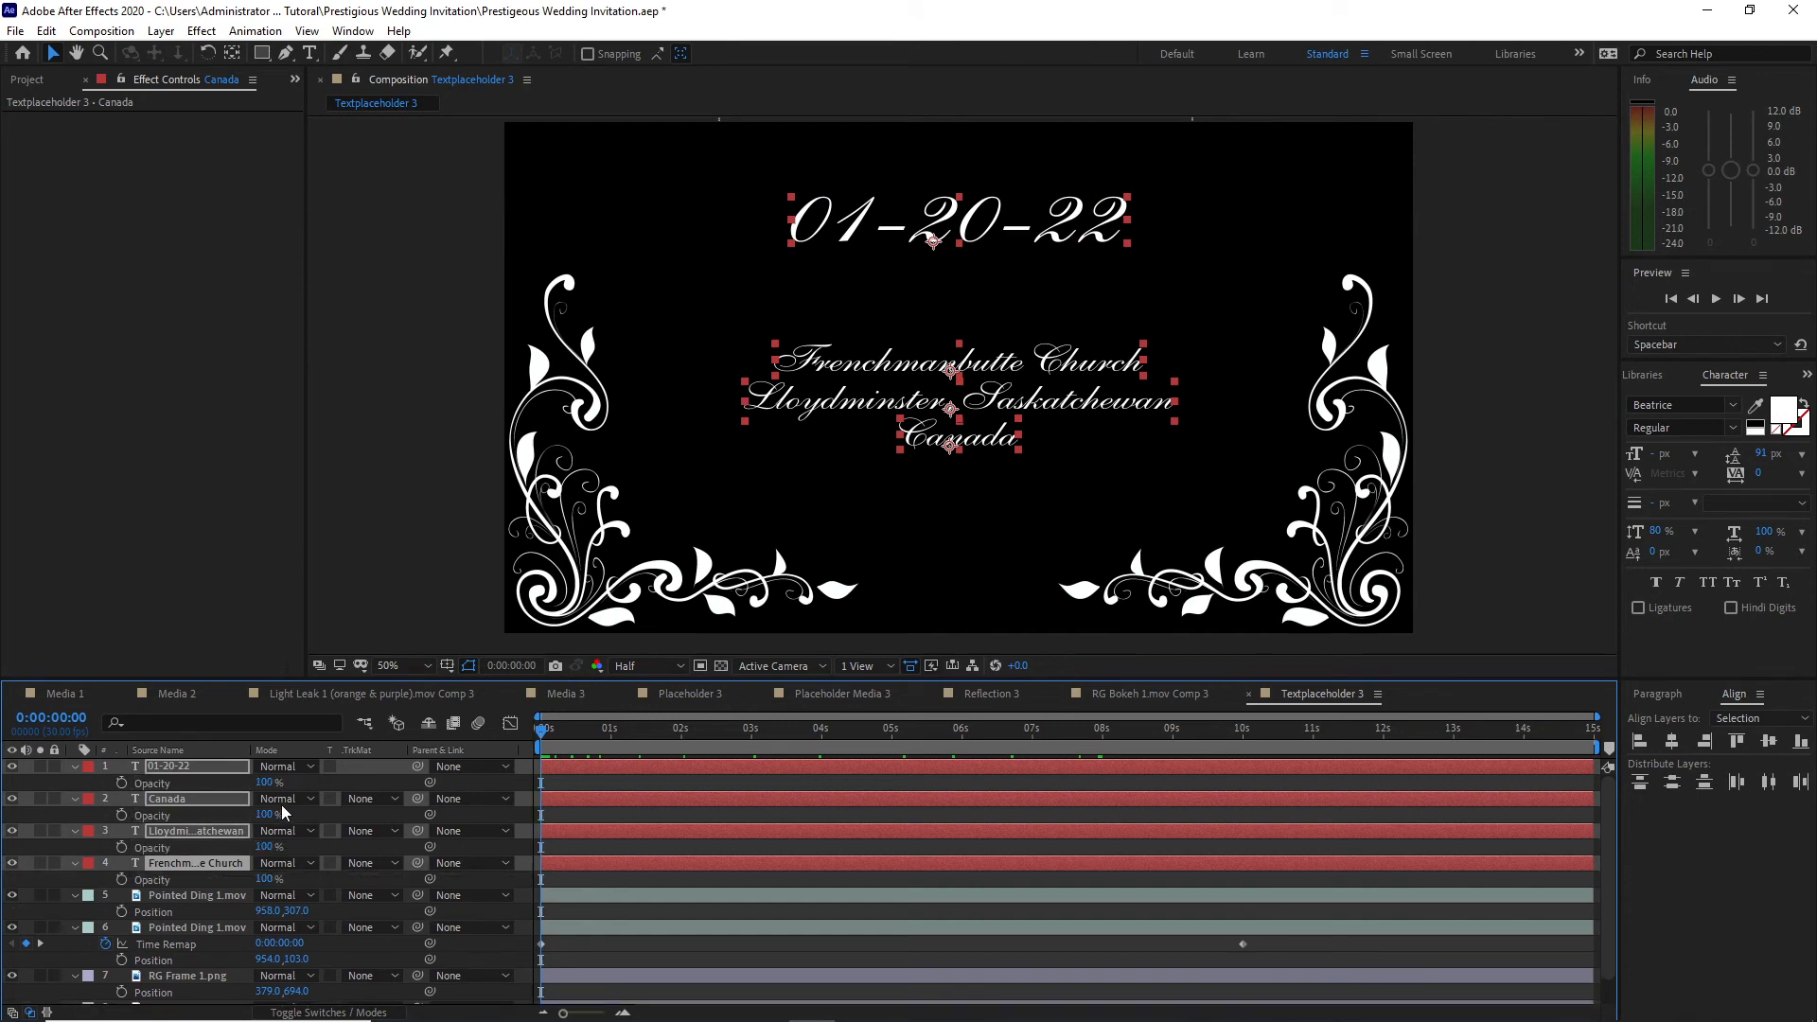
{"action": "left_click_drag", "start_coordinate": [263, 783], "coordinate": [65, 762]}
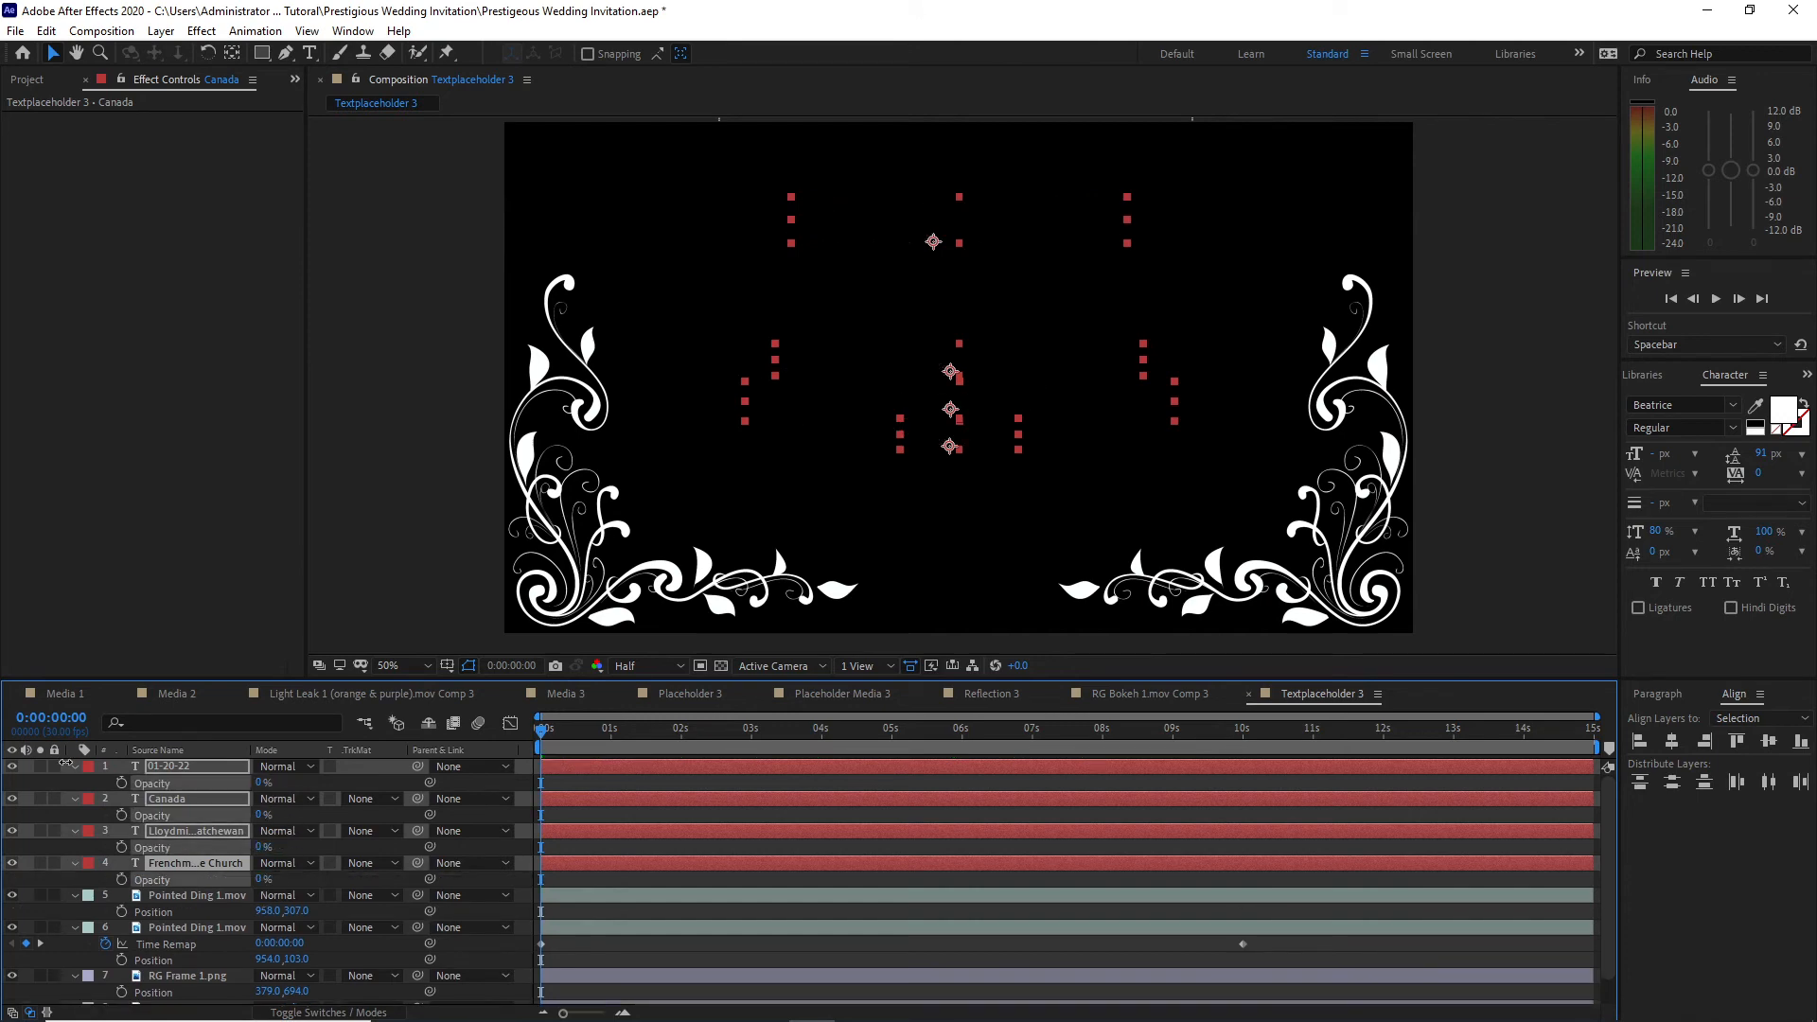
{"action": "left_click", "coordinate": [121, 784]}
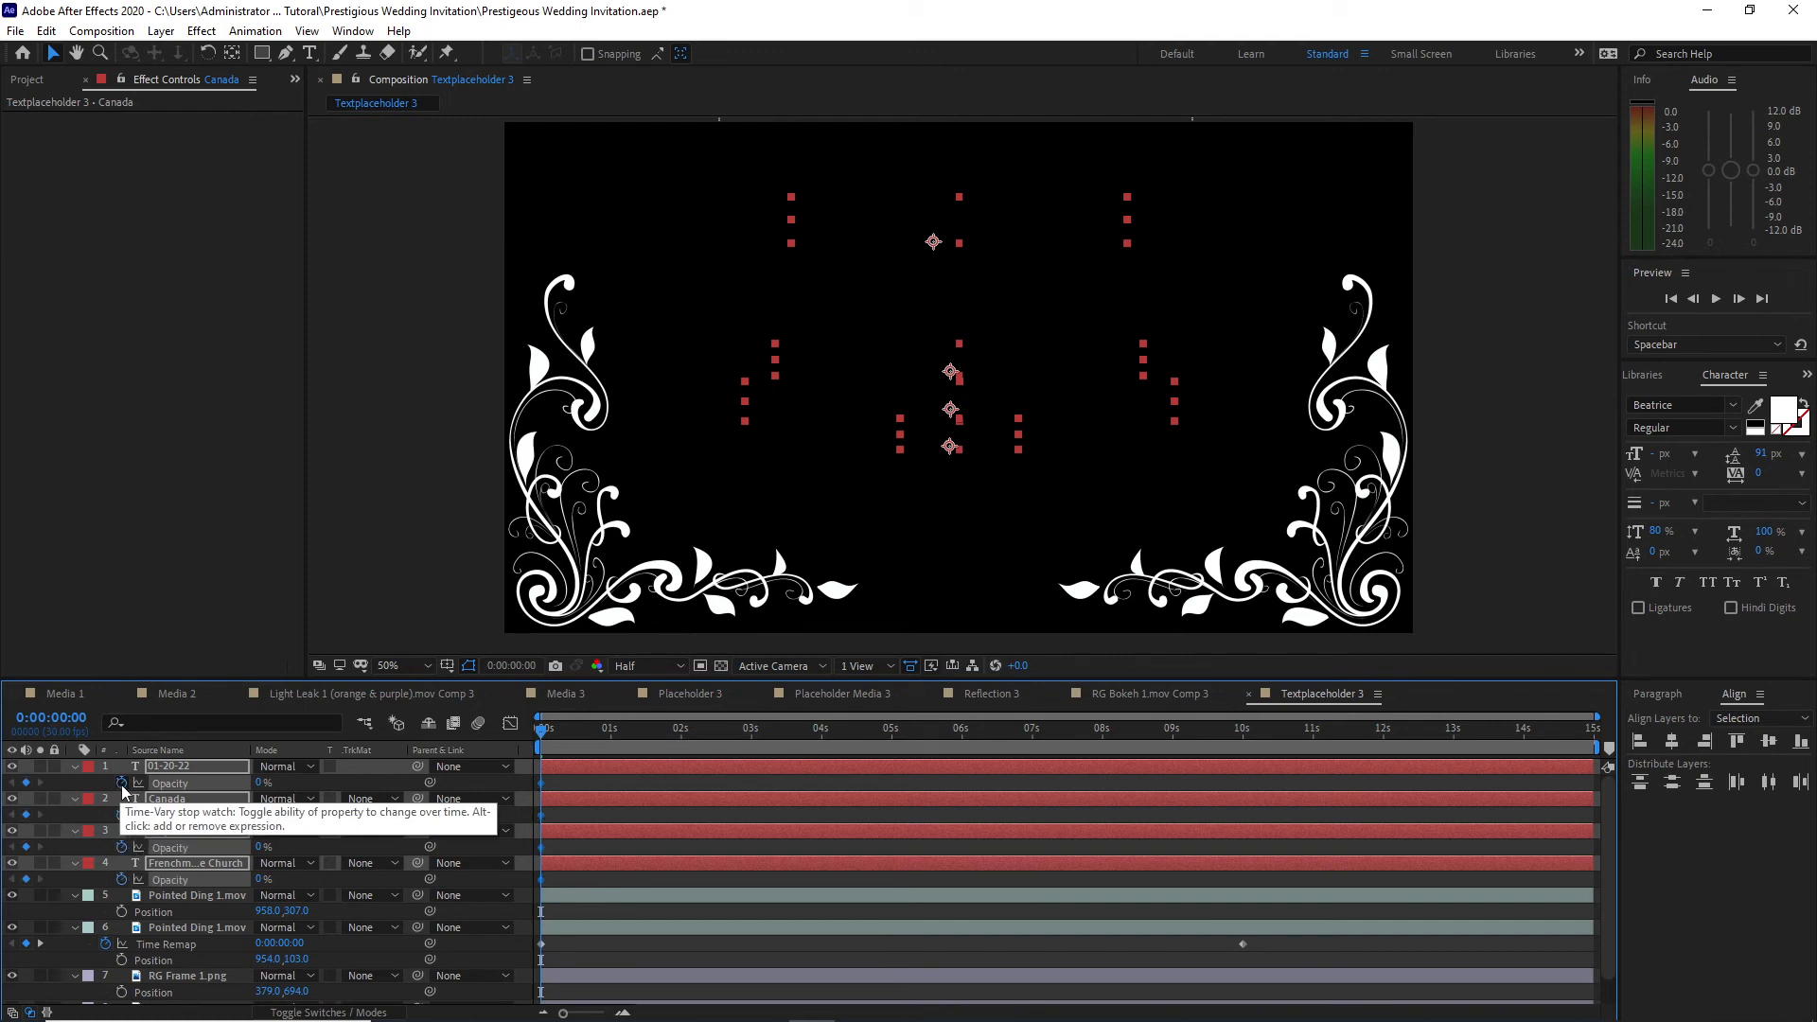
{"action": "left_click_drag", "start_coordinate": [544, 741], "coordinate": [681, 733]}
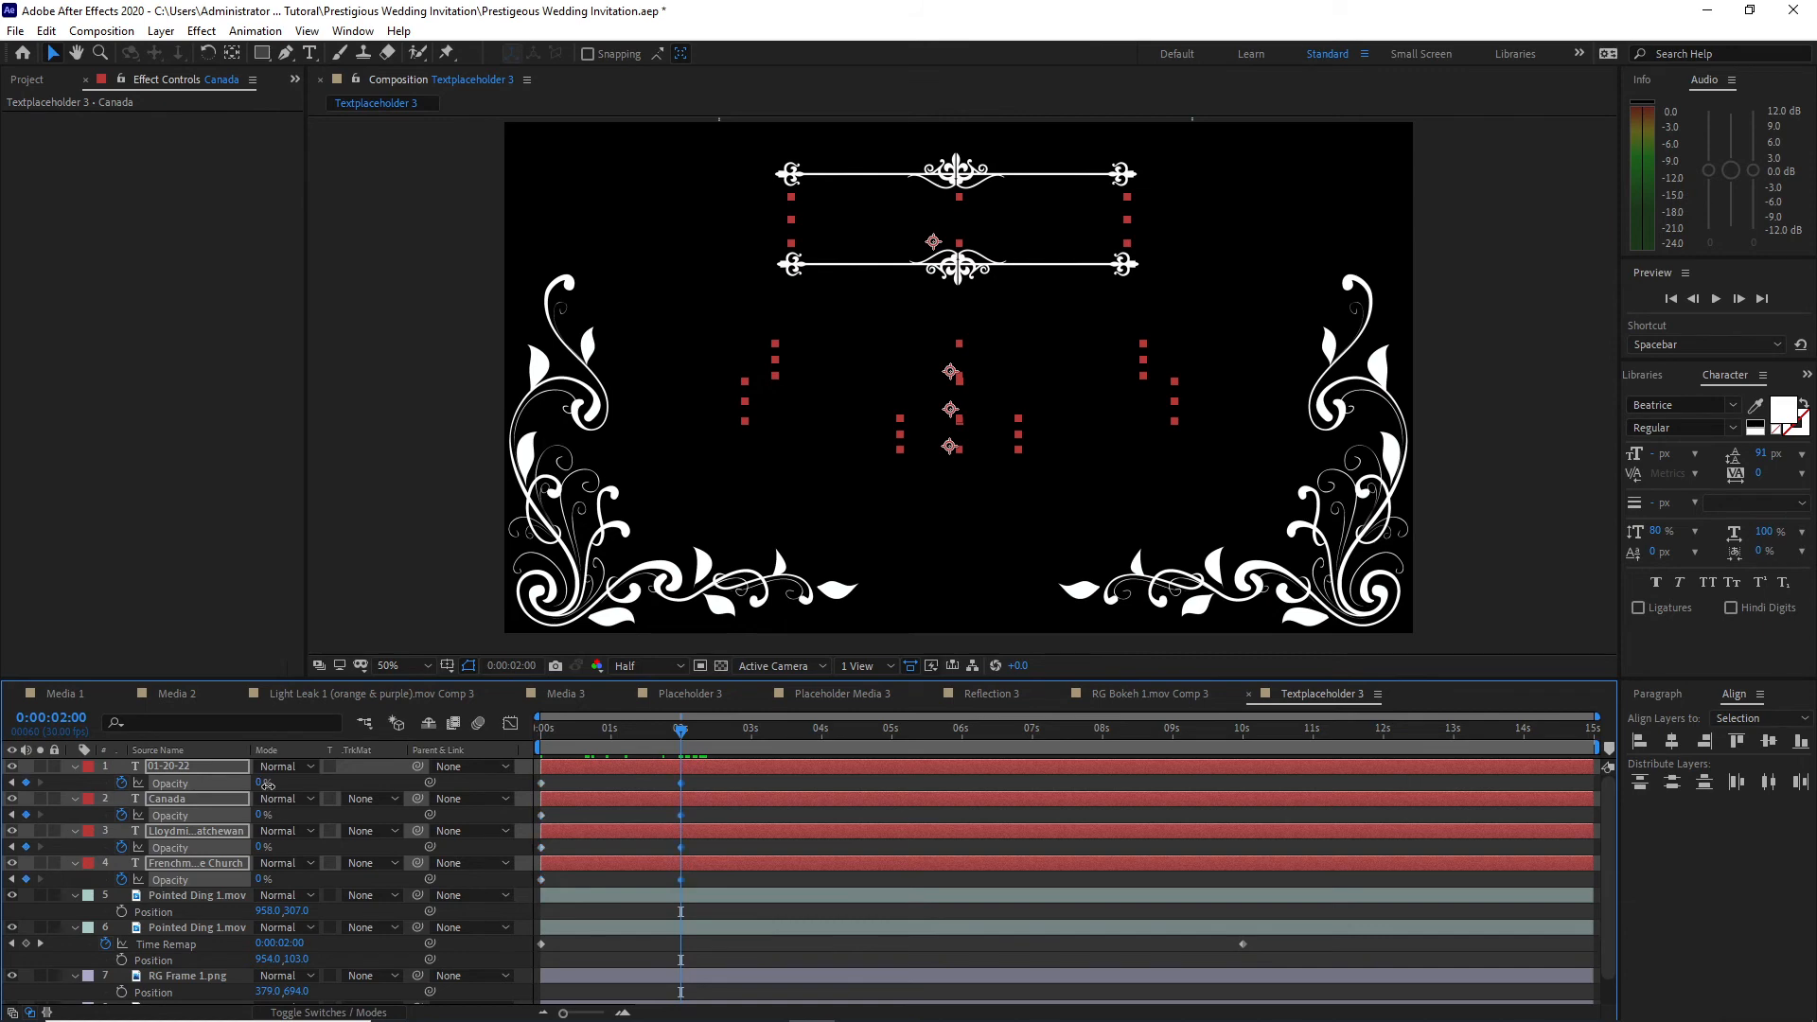
{"action": "left_click_drag", "start_coordinate": [264, 784], "coordinate": [408, 800]}
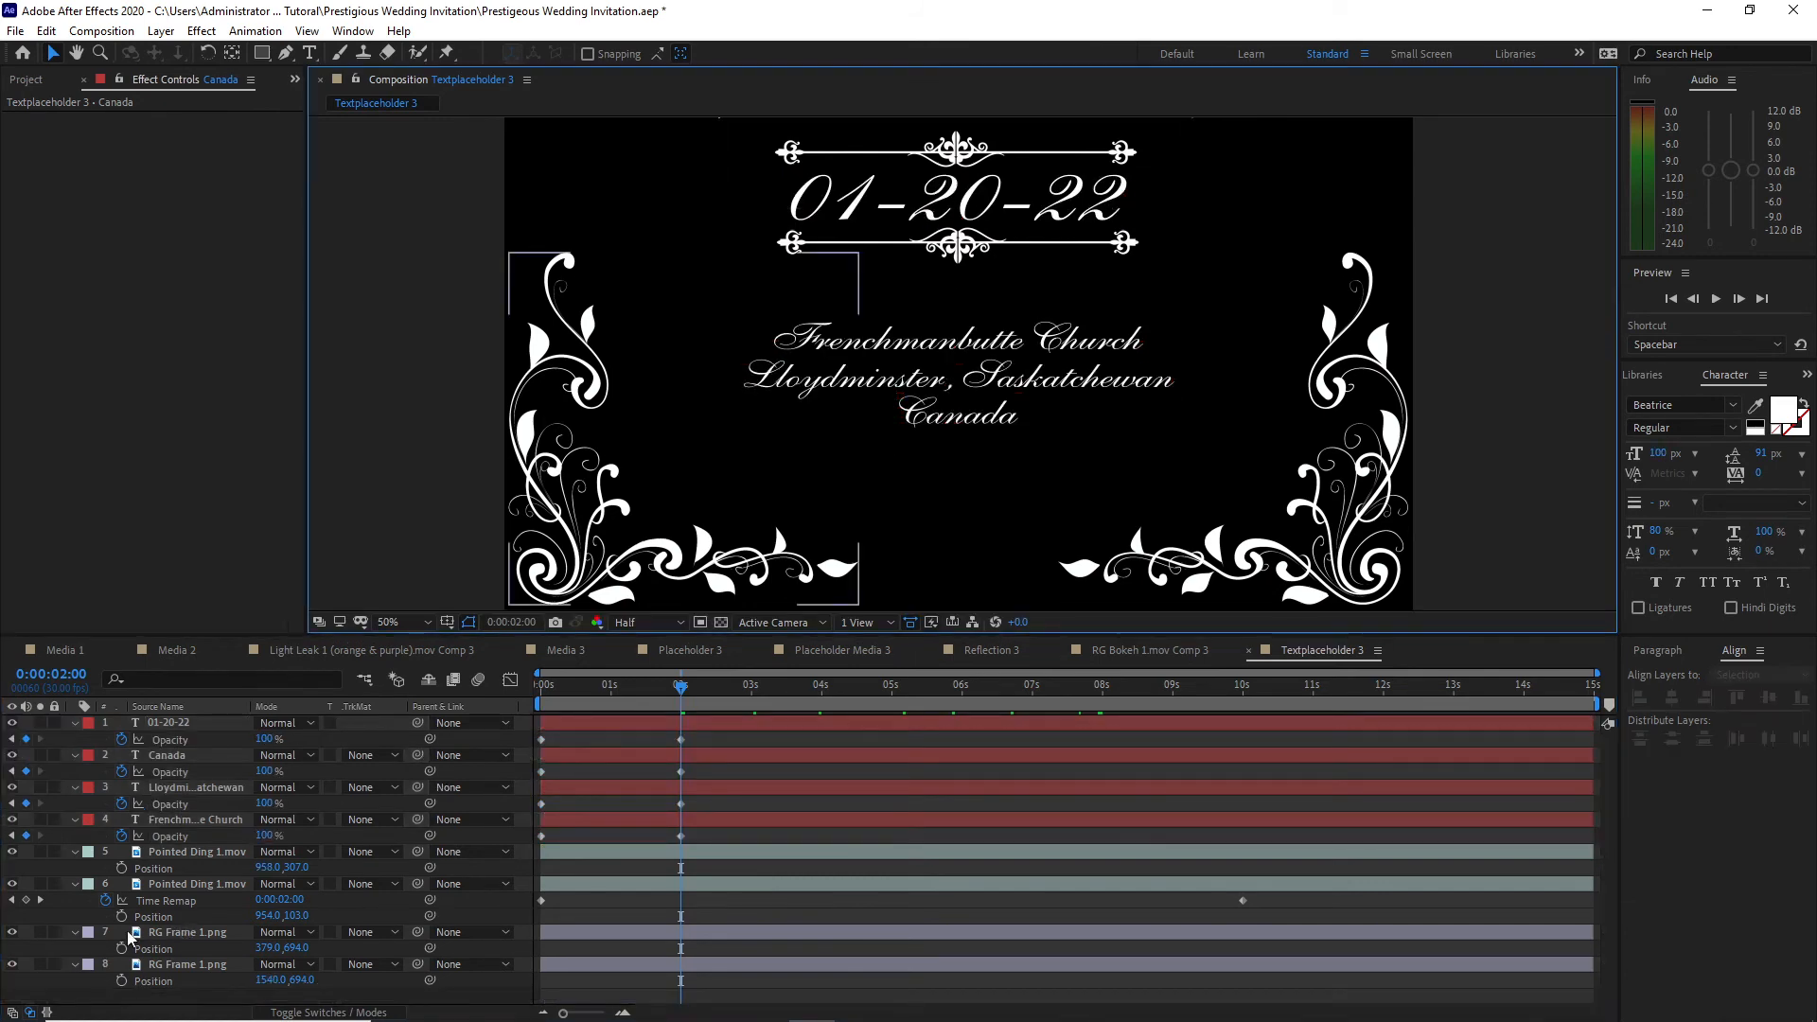
Step: Fade in both RG Frame 1.png layers by keyframing their Opacity from 0% at the start to 100% at 0:00:02:01
{"action": "left_click_drag", "start_coordinate": [116, 937], "coordinate": [234, 996]}
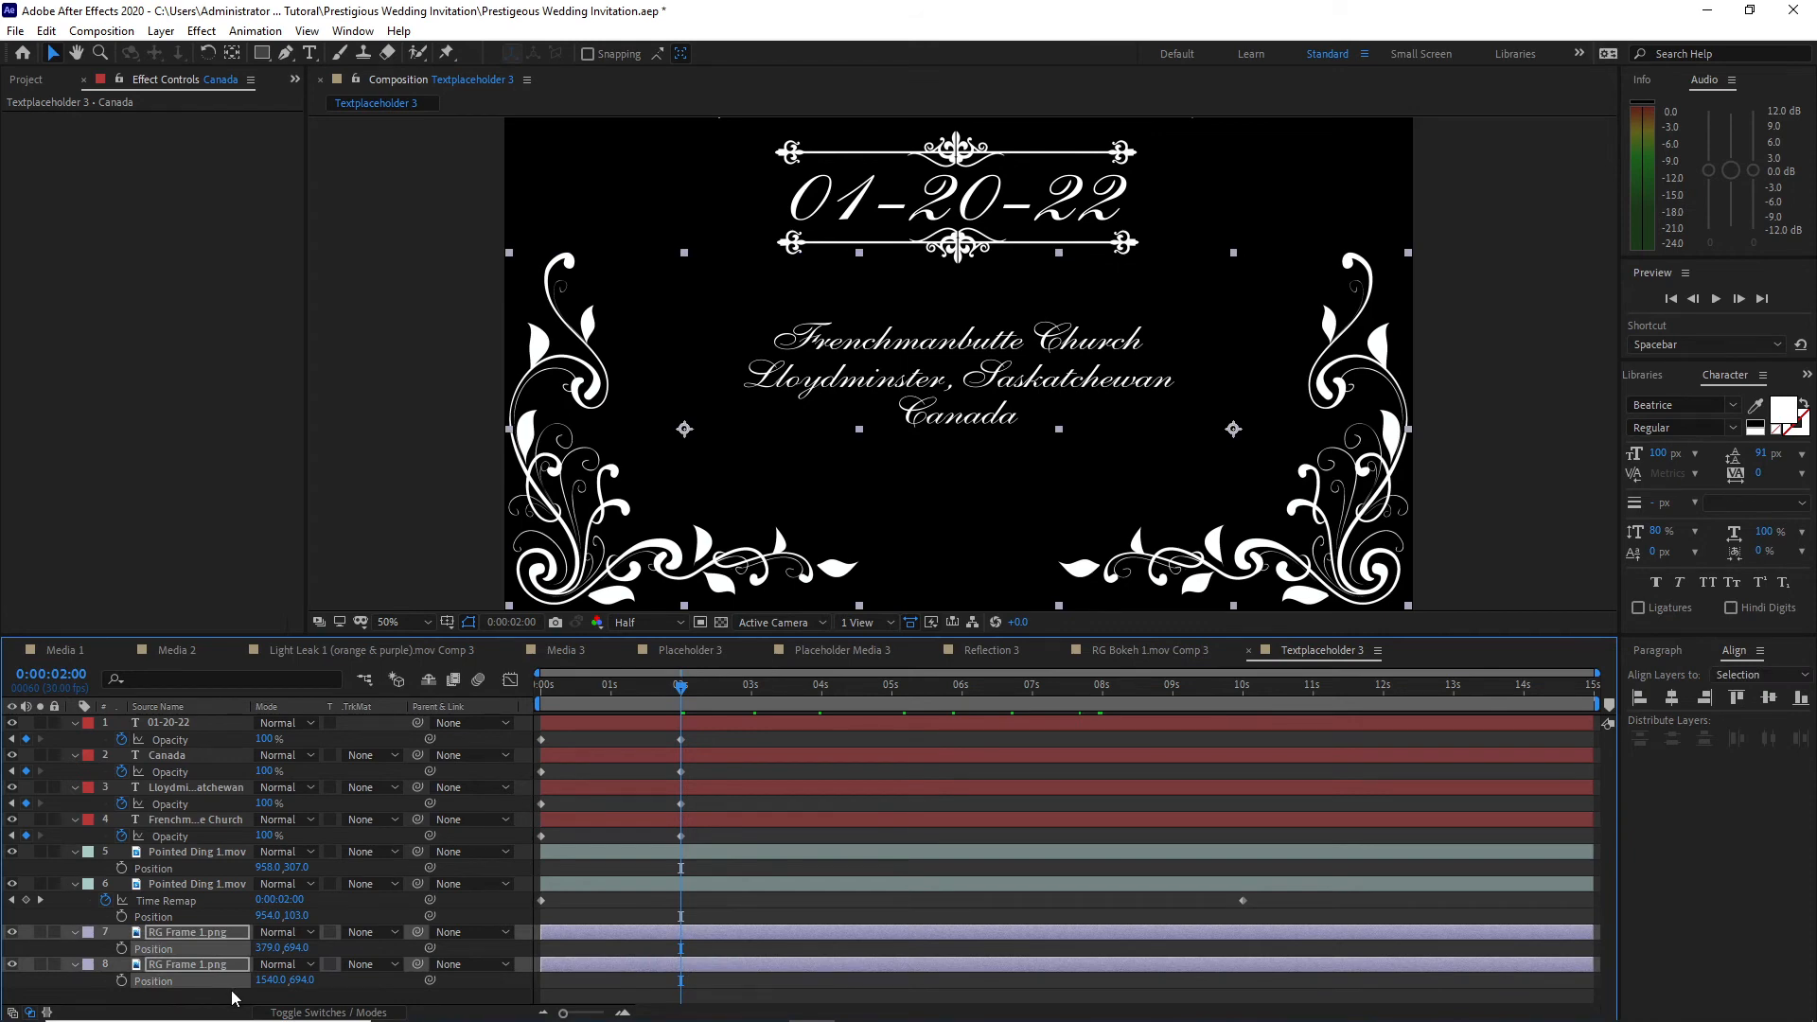
{"action": "key", "text": "t"}
{"action": "left_click_drag", "start_coordinate": [684, 699], "coordinate": [524, 703]}
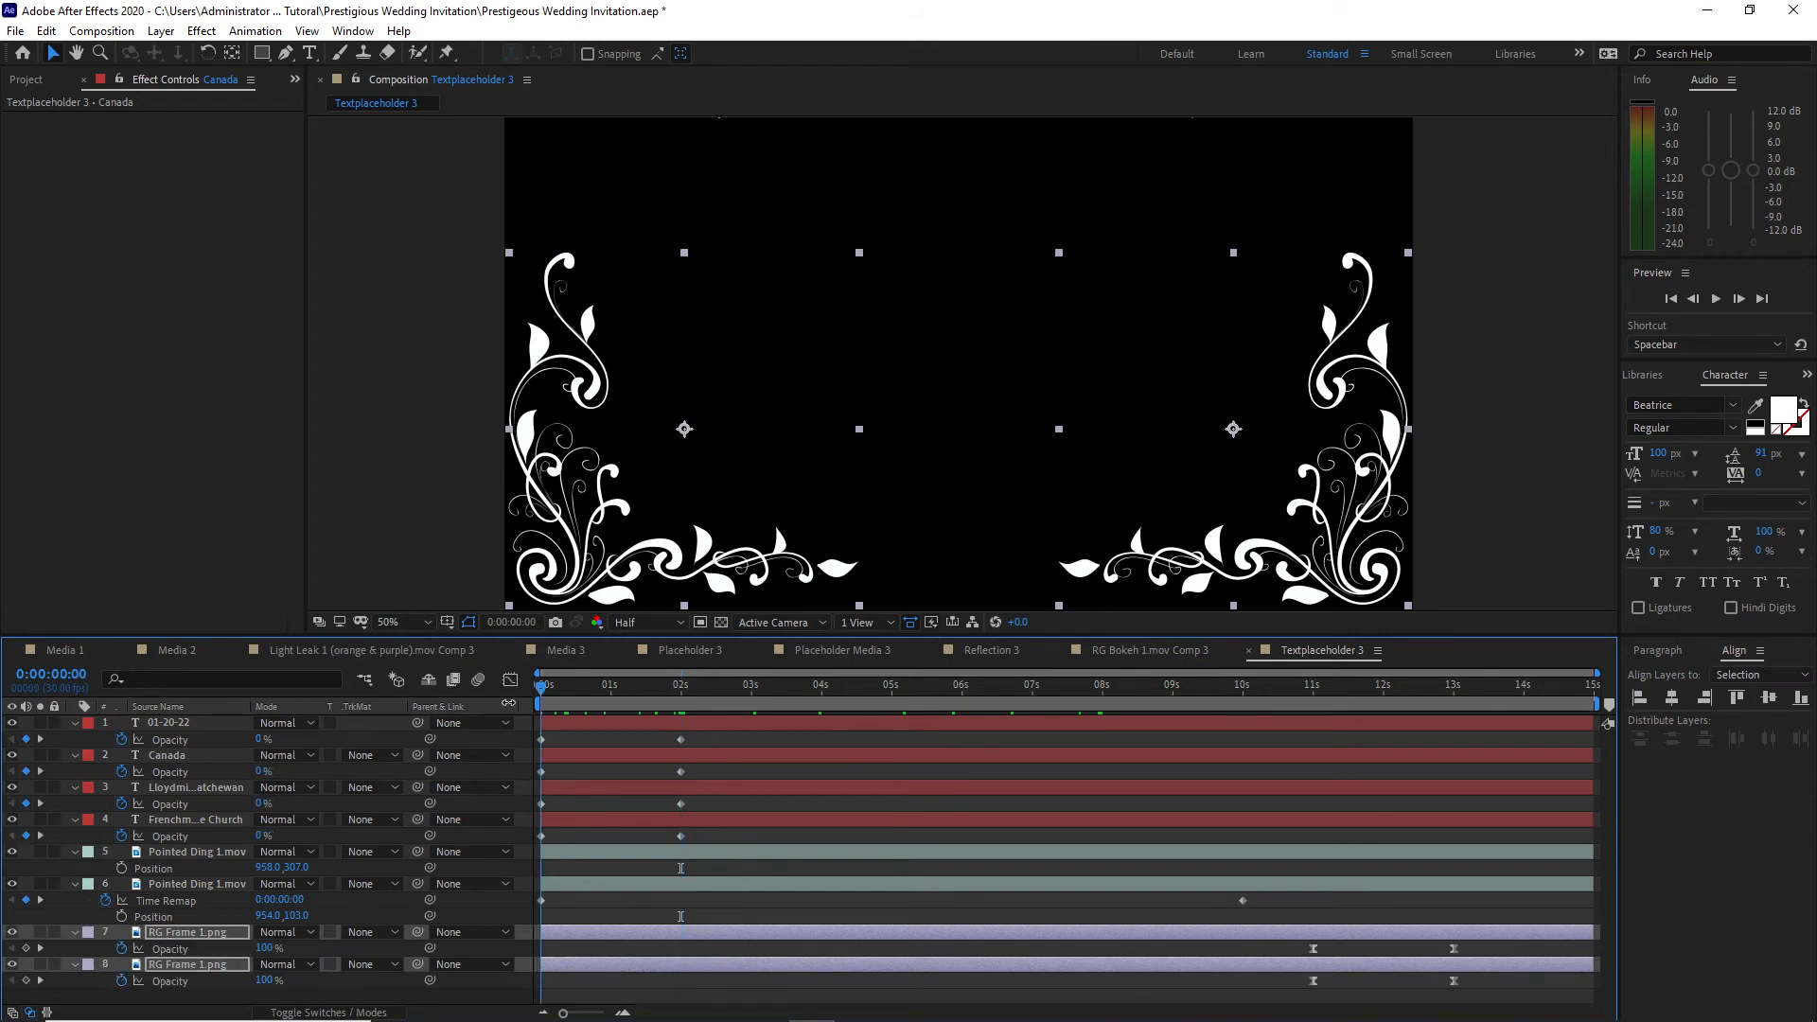
{"action": "left_click_drag", "start_coordinate": [264, 980], "coordinate": [148, 965]}
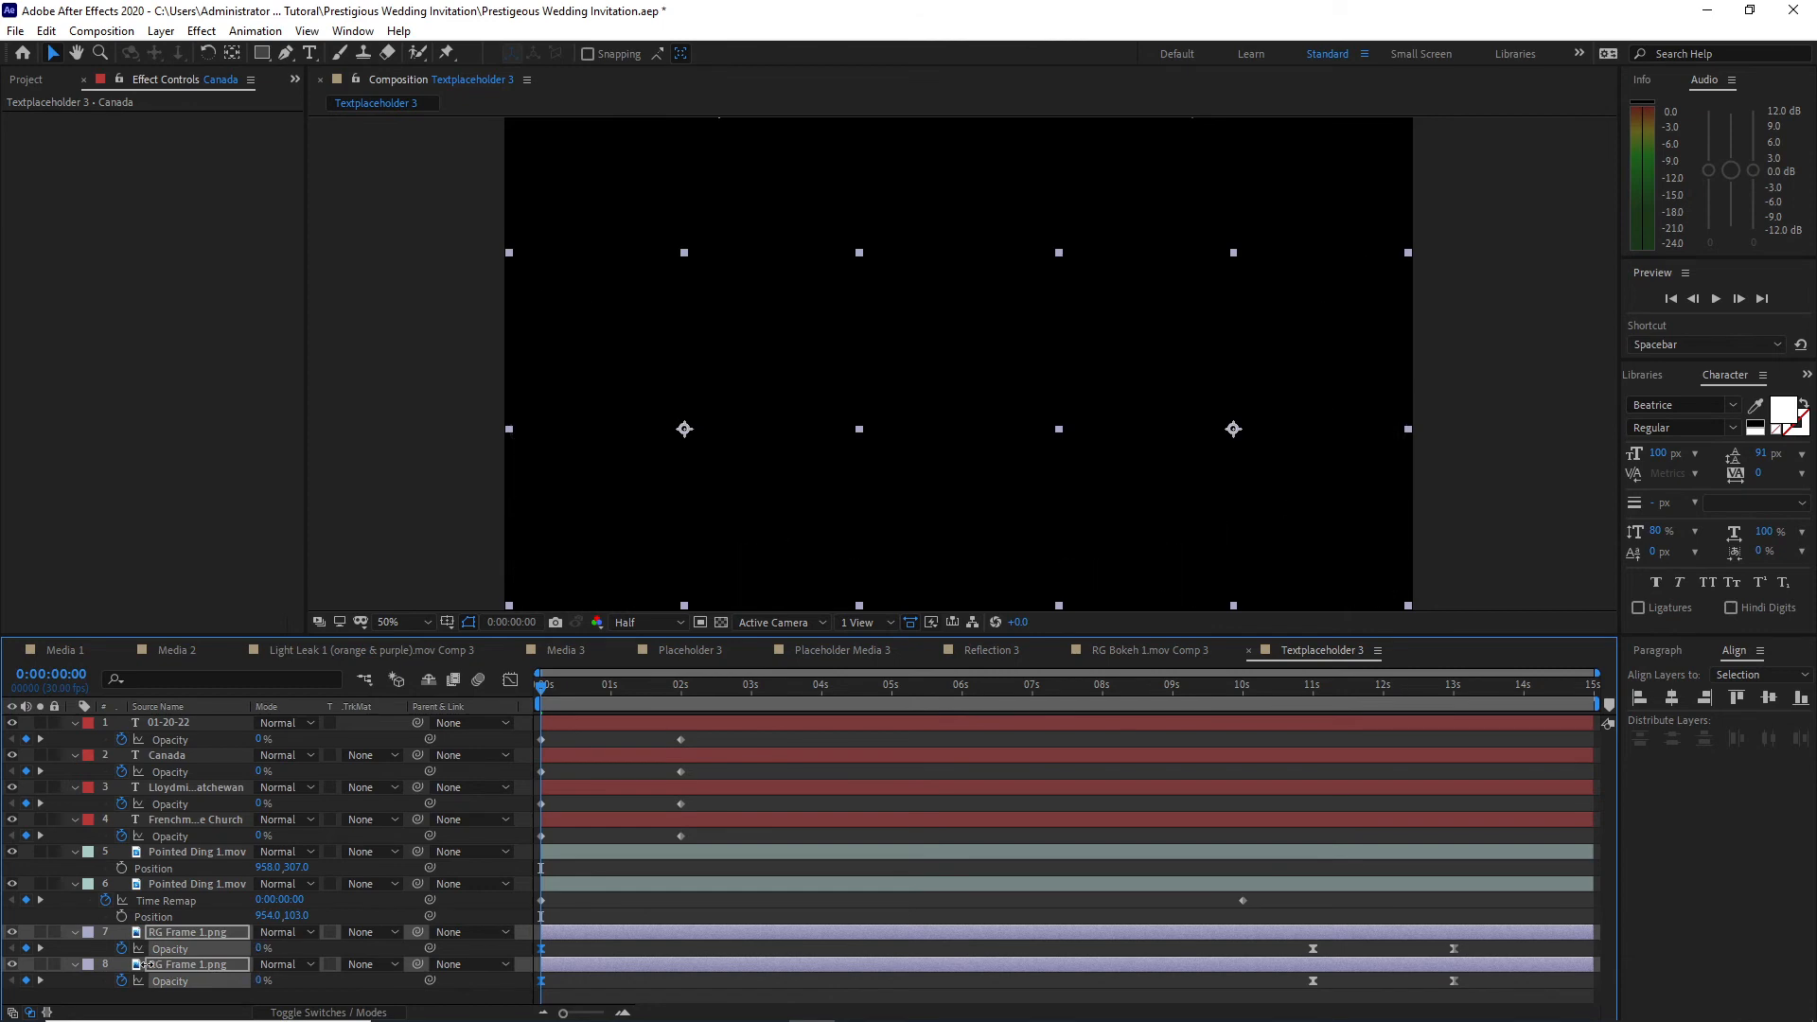
{"action": "left_click_drag", "start_coordinate": [546, 697], "coordinate": [684, 705]}
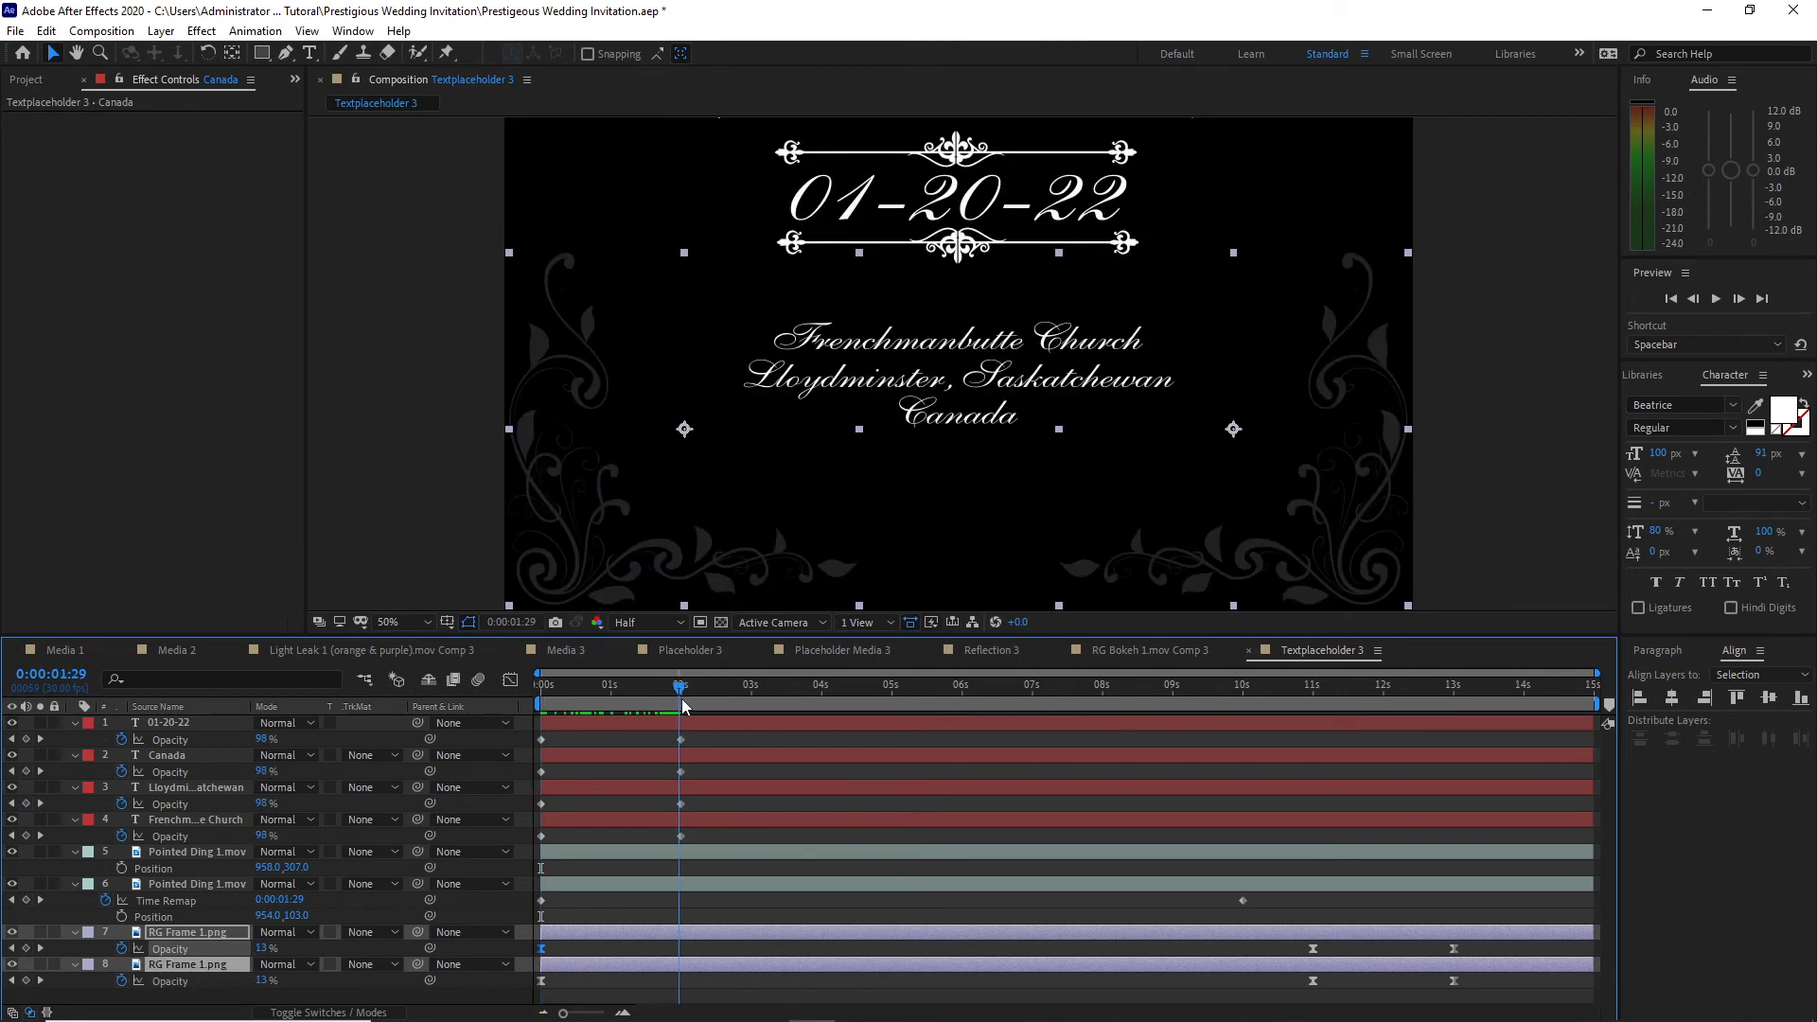
{"action": "left_click", "coordinate": [683, 705]}
{"action": "left_click_drag", "start_coordinate": [267, 980], "coordinate": [349, 997]}
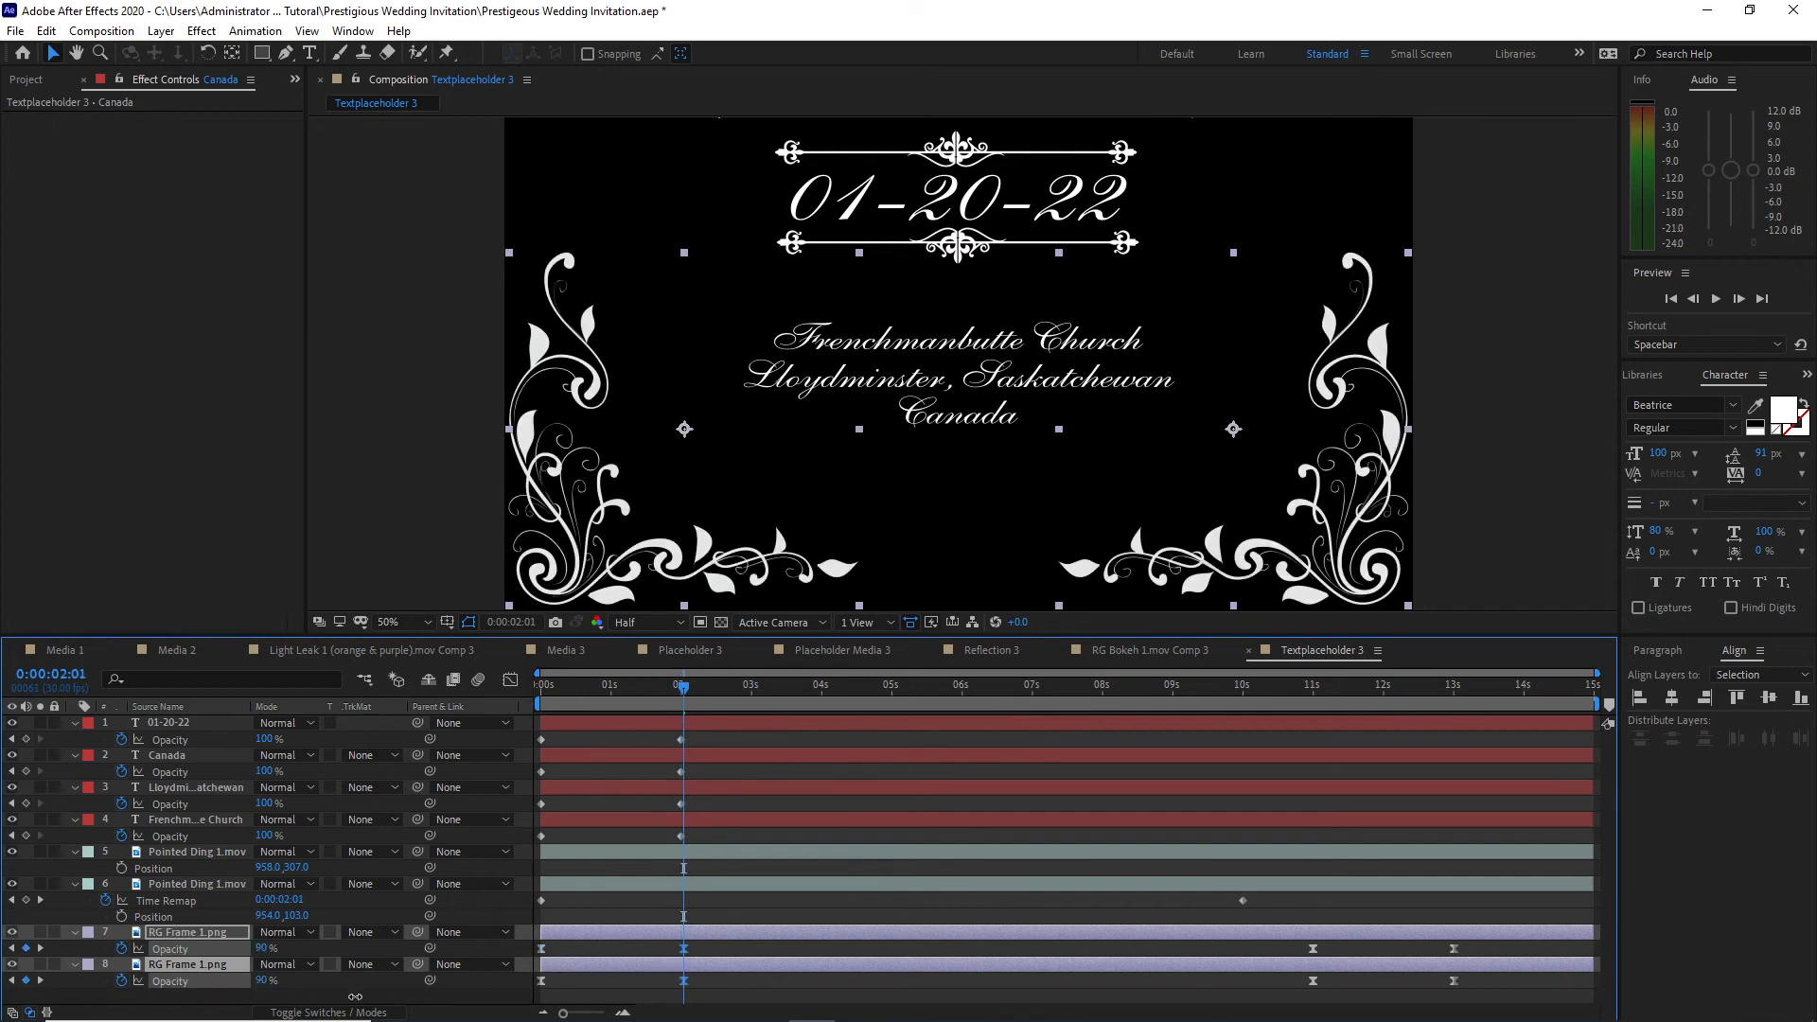
Step: Shift the fade-out Opacity keyframes of both RG Frame 1.png layers so they run from 0:00:13:00 to the composition's end
{"action": "key", "text": "space"}
{"action": "left_click_drag", "start_coordinate": [1012, 756], "coordinate": [1457, 795]}
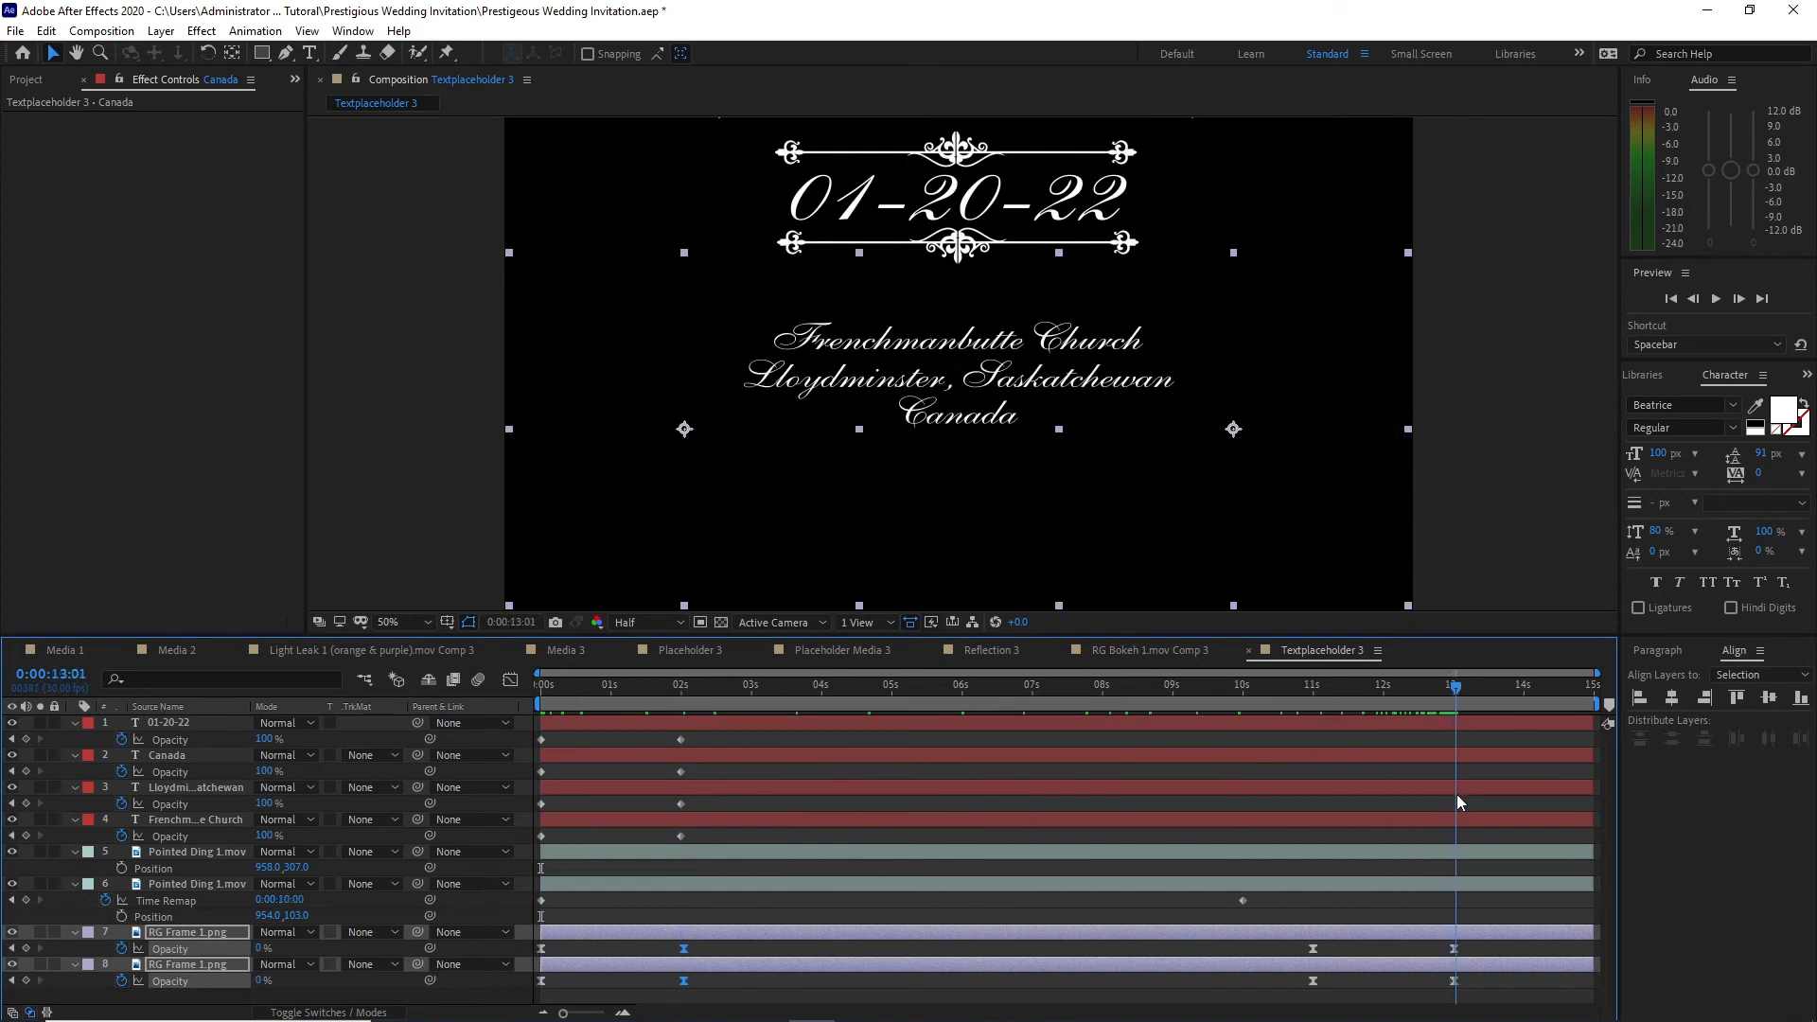
{"action": "key", "text": "Page_Up"}
{"action": "key", "text": "Page_Up"}
{"action": "key", "text": "Page_Down"}
{"action": "left_click_drag", "start_coordinate": [1302, 948], "coordinate": [1470, 994]}
{"action": "left_click_drag", "start_coordinate": [1319, 957], "coordinate": [1459, 981]}
Step: Fade out the four text and two Pointed Ding layers with Opacity keyframes from 100% at 0:00:13:00 to 0% at 0:00:14:29
{"action": "left_click_drag", "start_coordinate": [122, 720], "coordinate": [190, 914]}
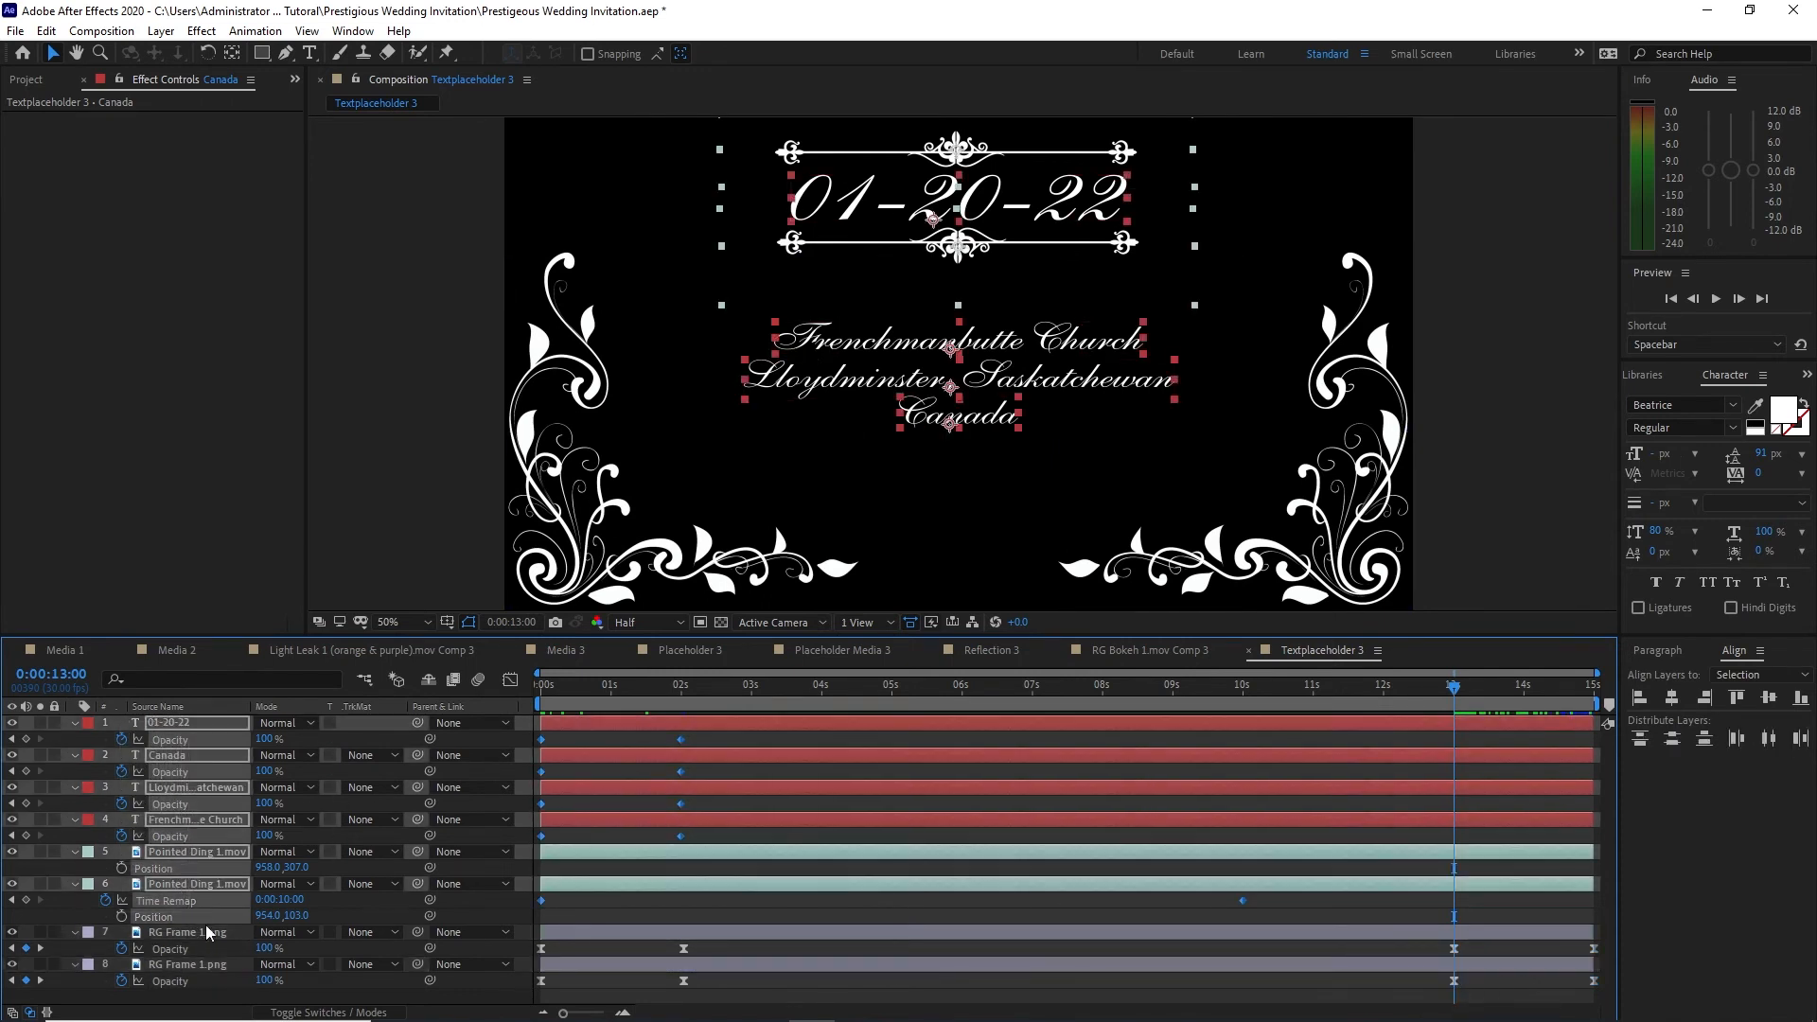
{"action": "key", "text": "t"}
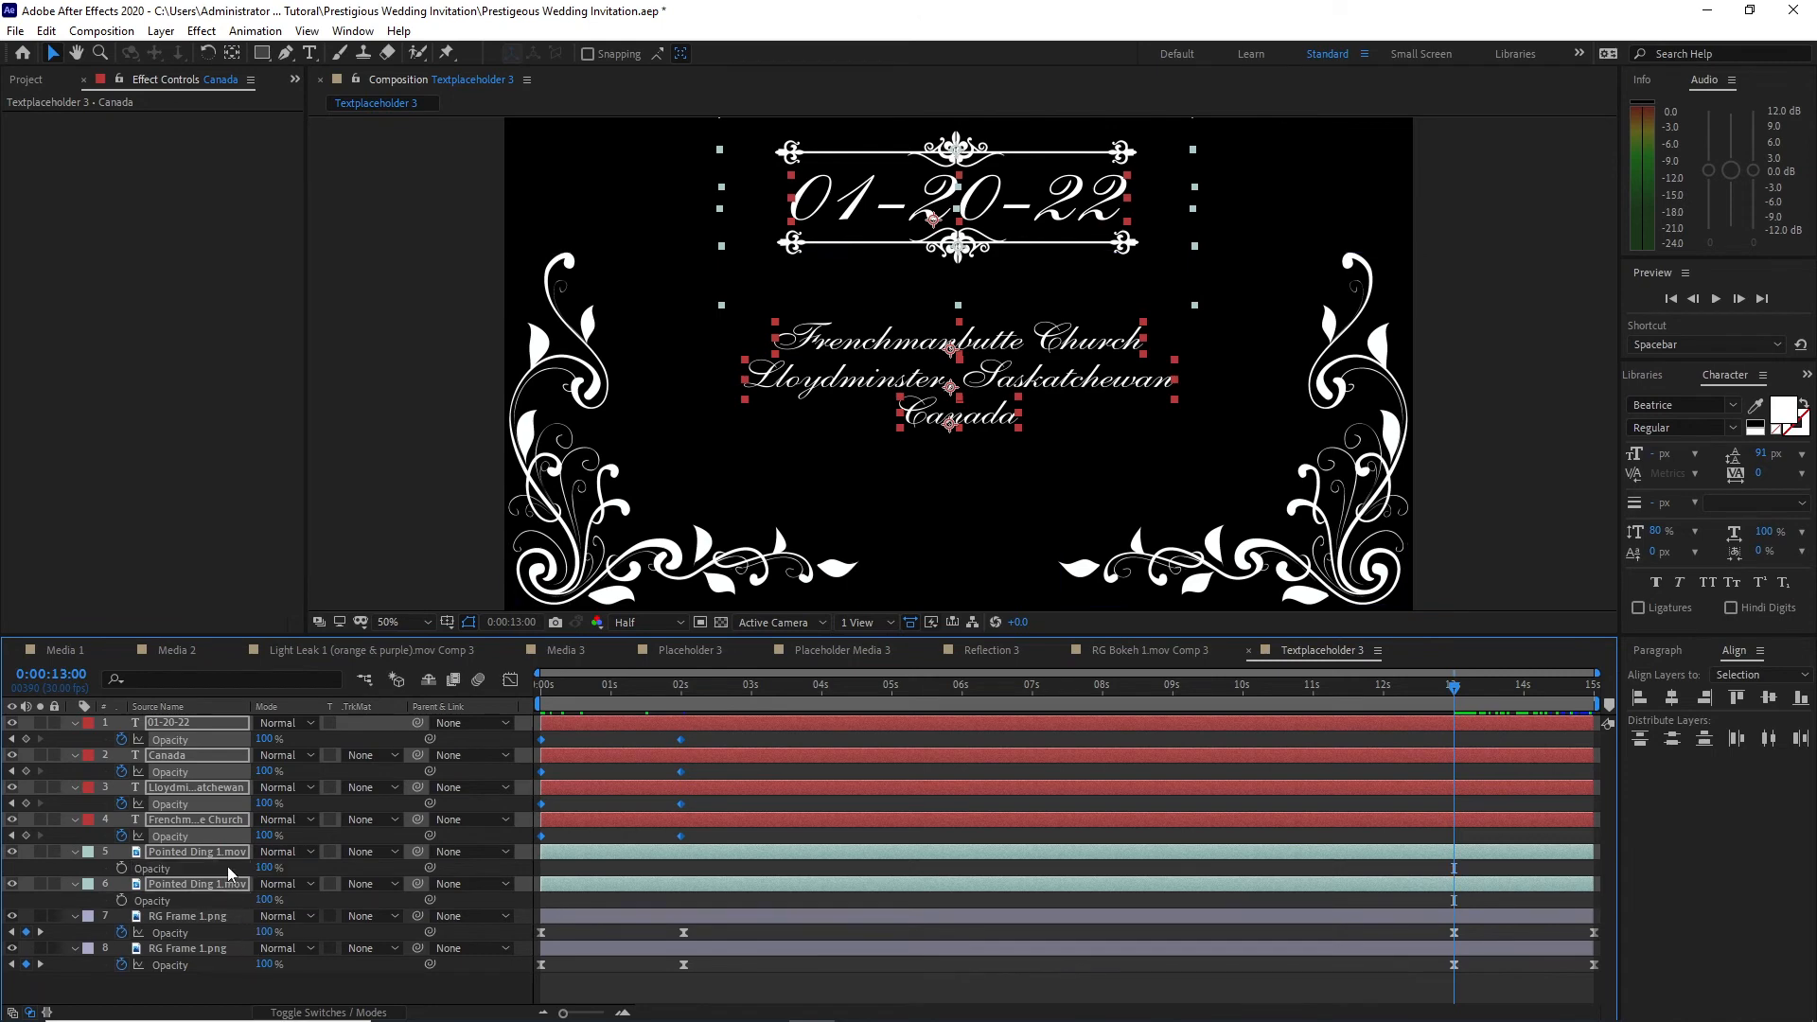
{"action": "key", "text": "alt+shift+t"}
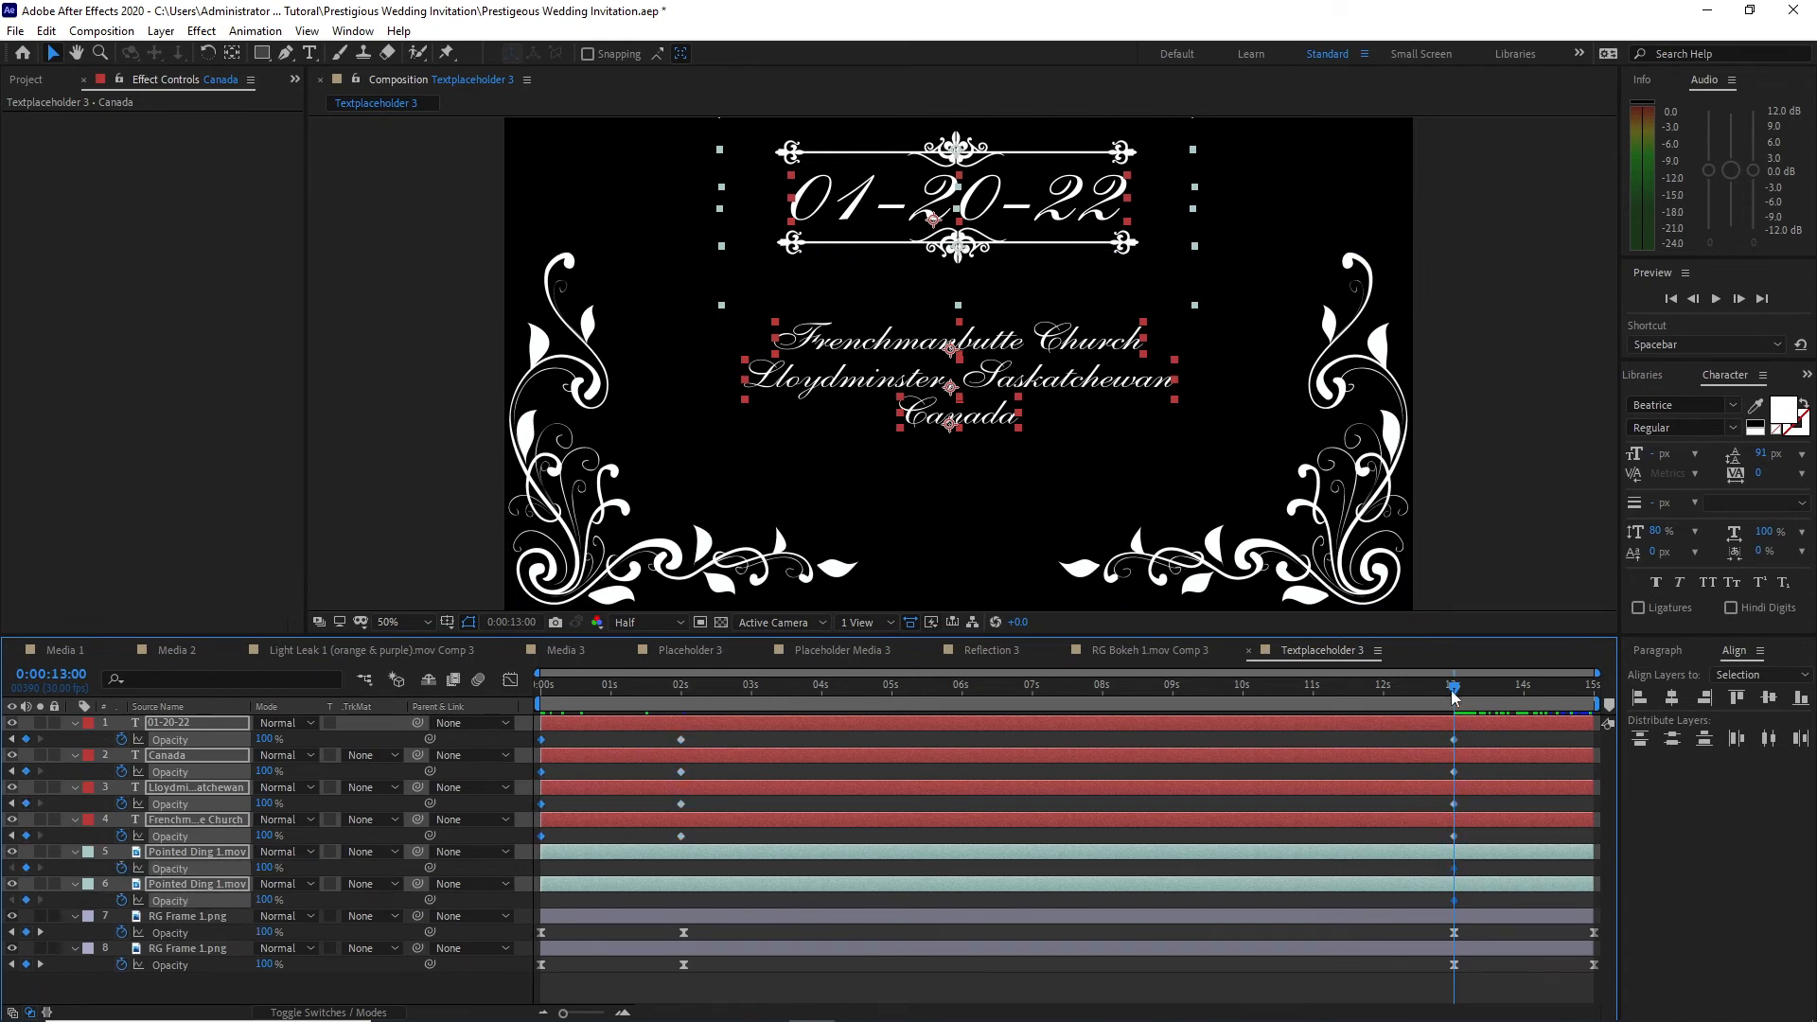
{"action": "left_click_drag", "start_coordinate": [1455, 689], "coordinate": [1599, 699]}
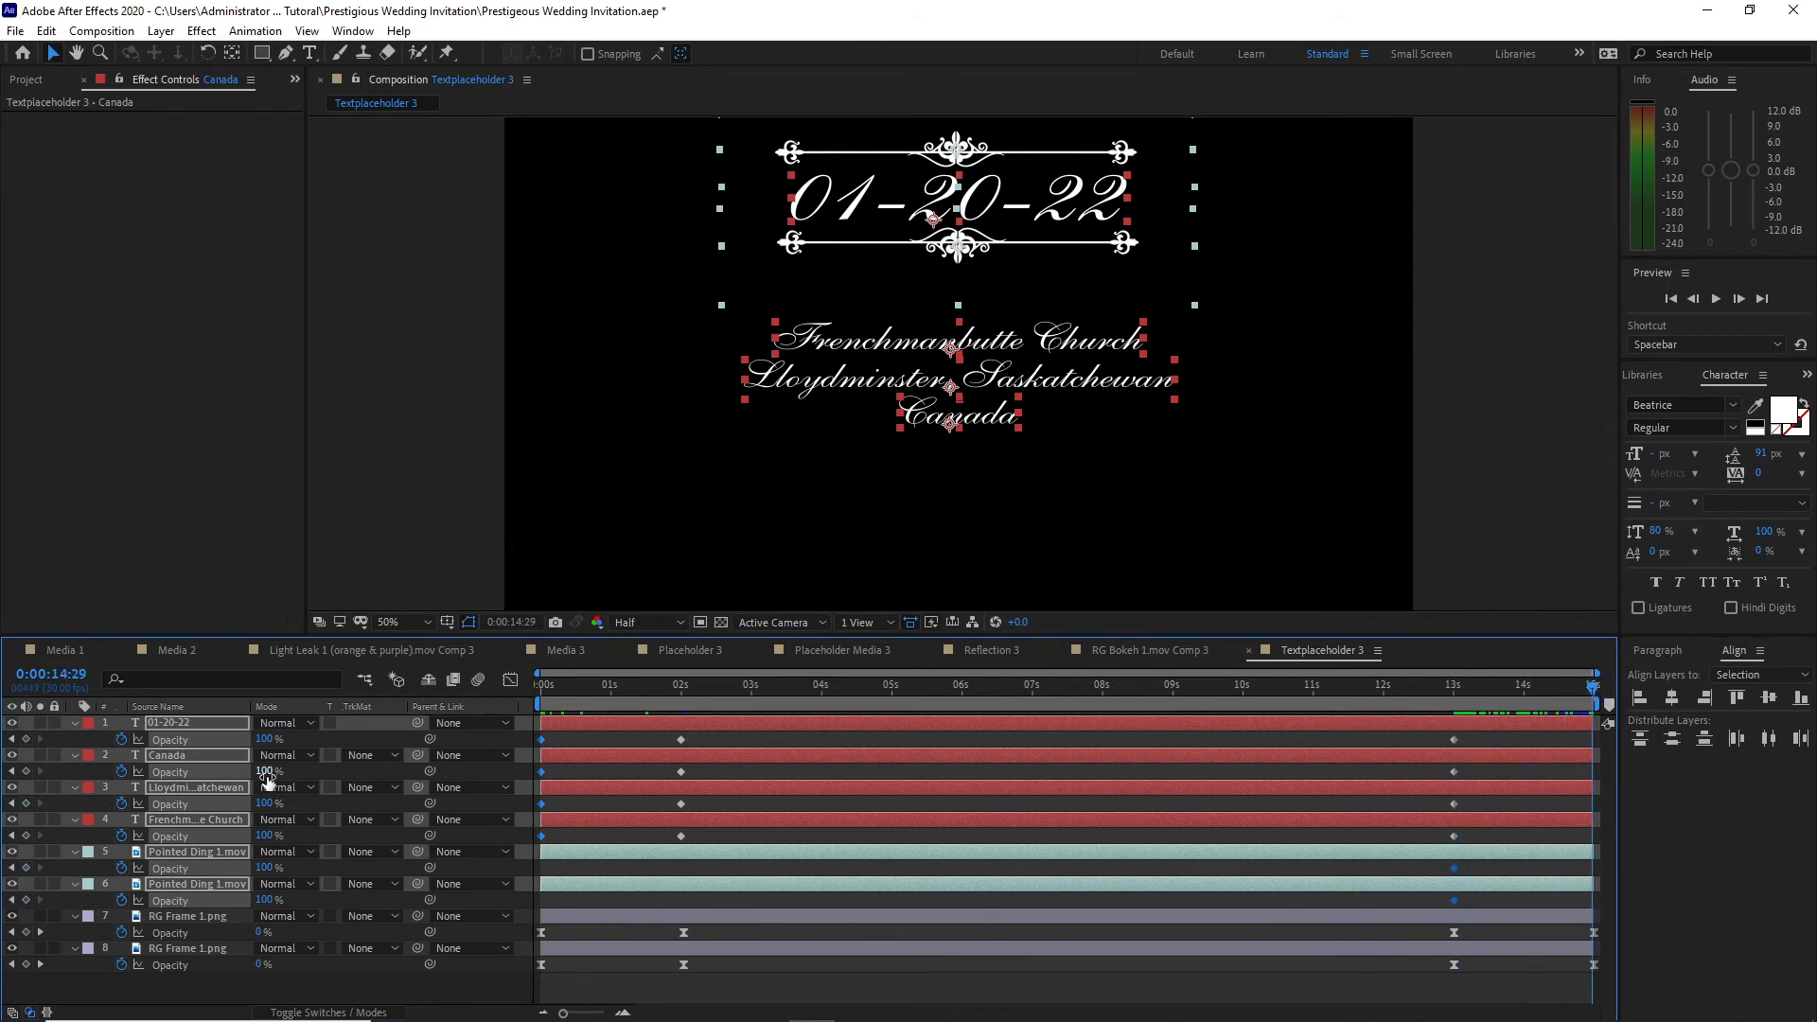
{"action": "left_click_drag", "start_coordinate": [265, 771], "coordinate": [122, 757]}
Step: Apply Easy Ease to the Opacity keyframes of all eight layers and preview the Textplaceholder 3 animation
{"action": "left_click_drag", "start_coordinate": [533, 739], "coordinate": [1474, 990]}
{"action": "left_click_drag", "start_coordinate": [1628, 991], "coordinate": [1630, 1003]}
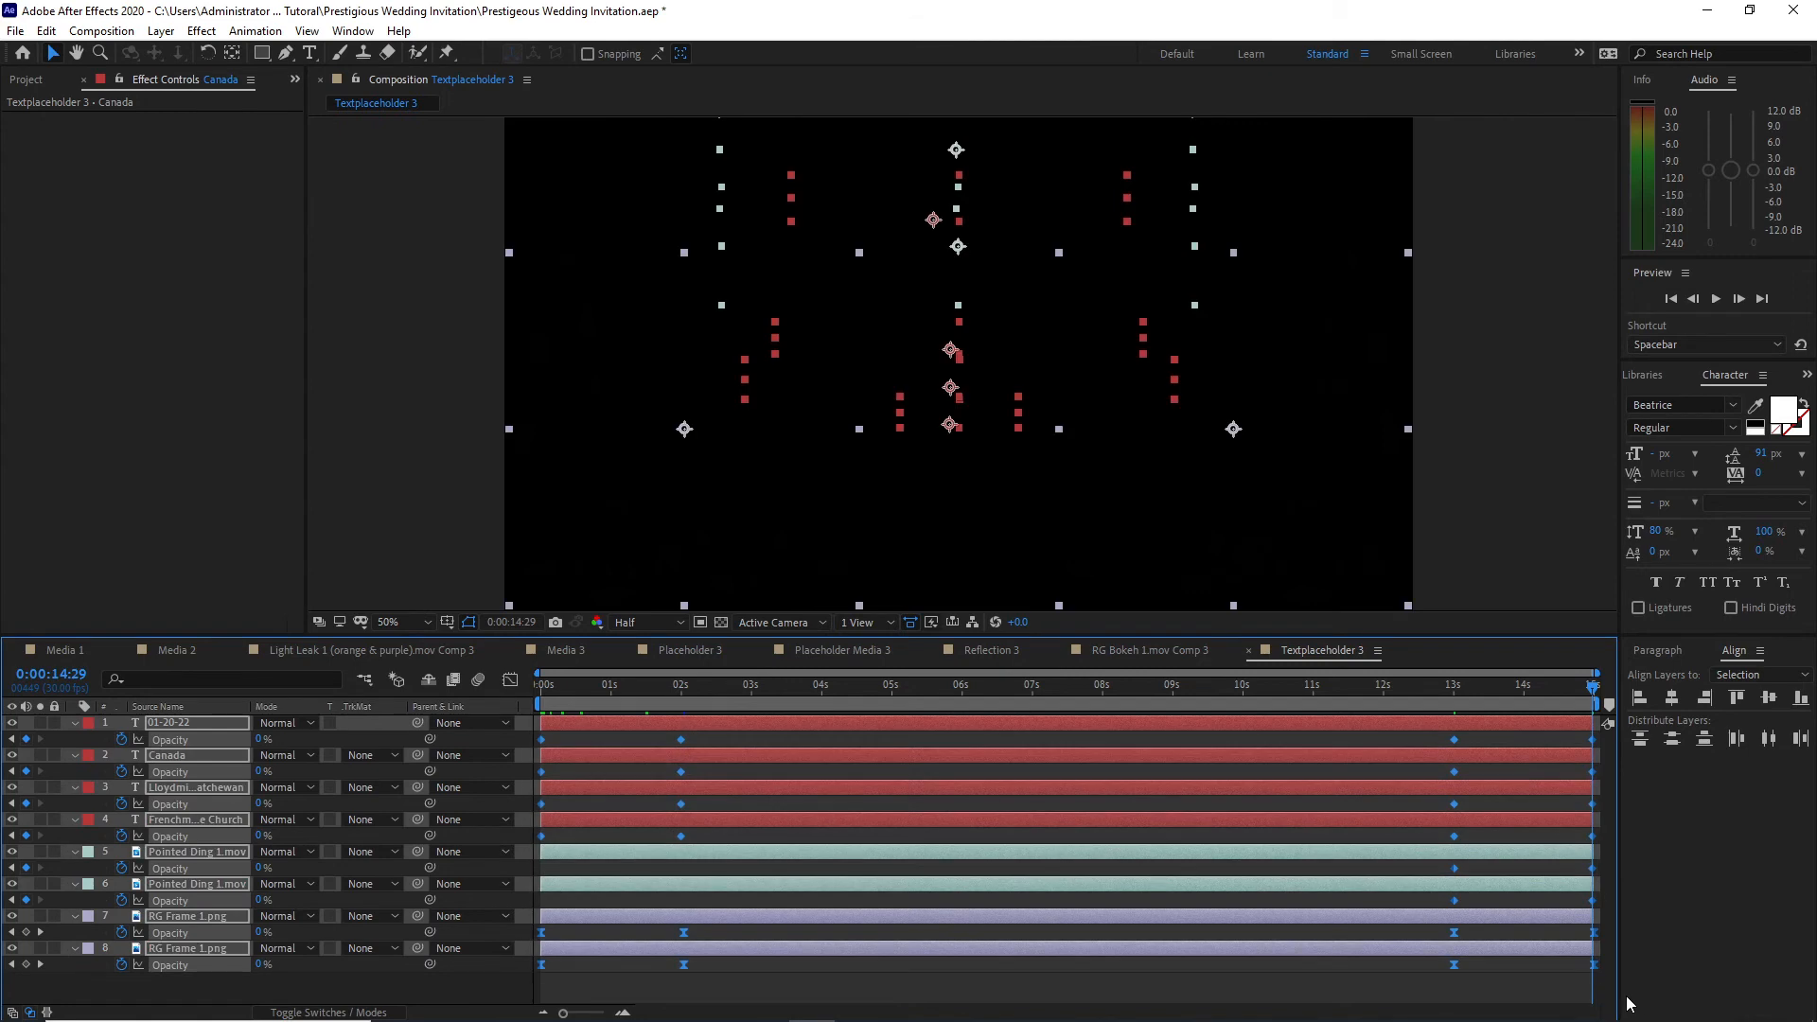
{"action": "key", "text": "F9"}
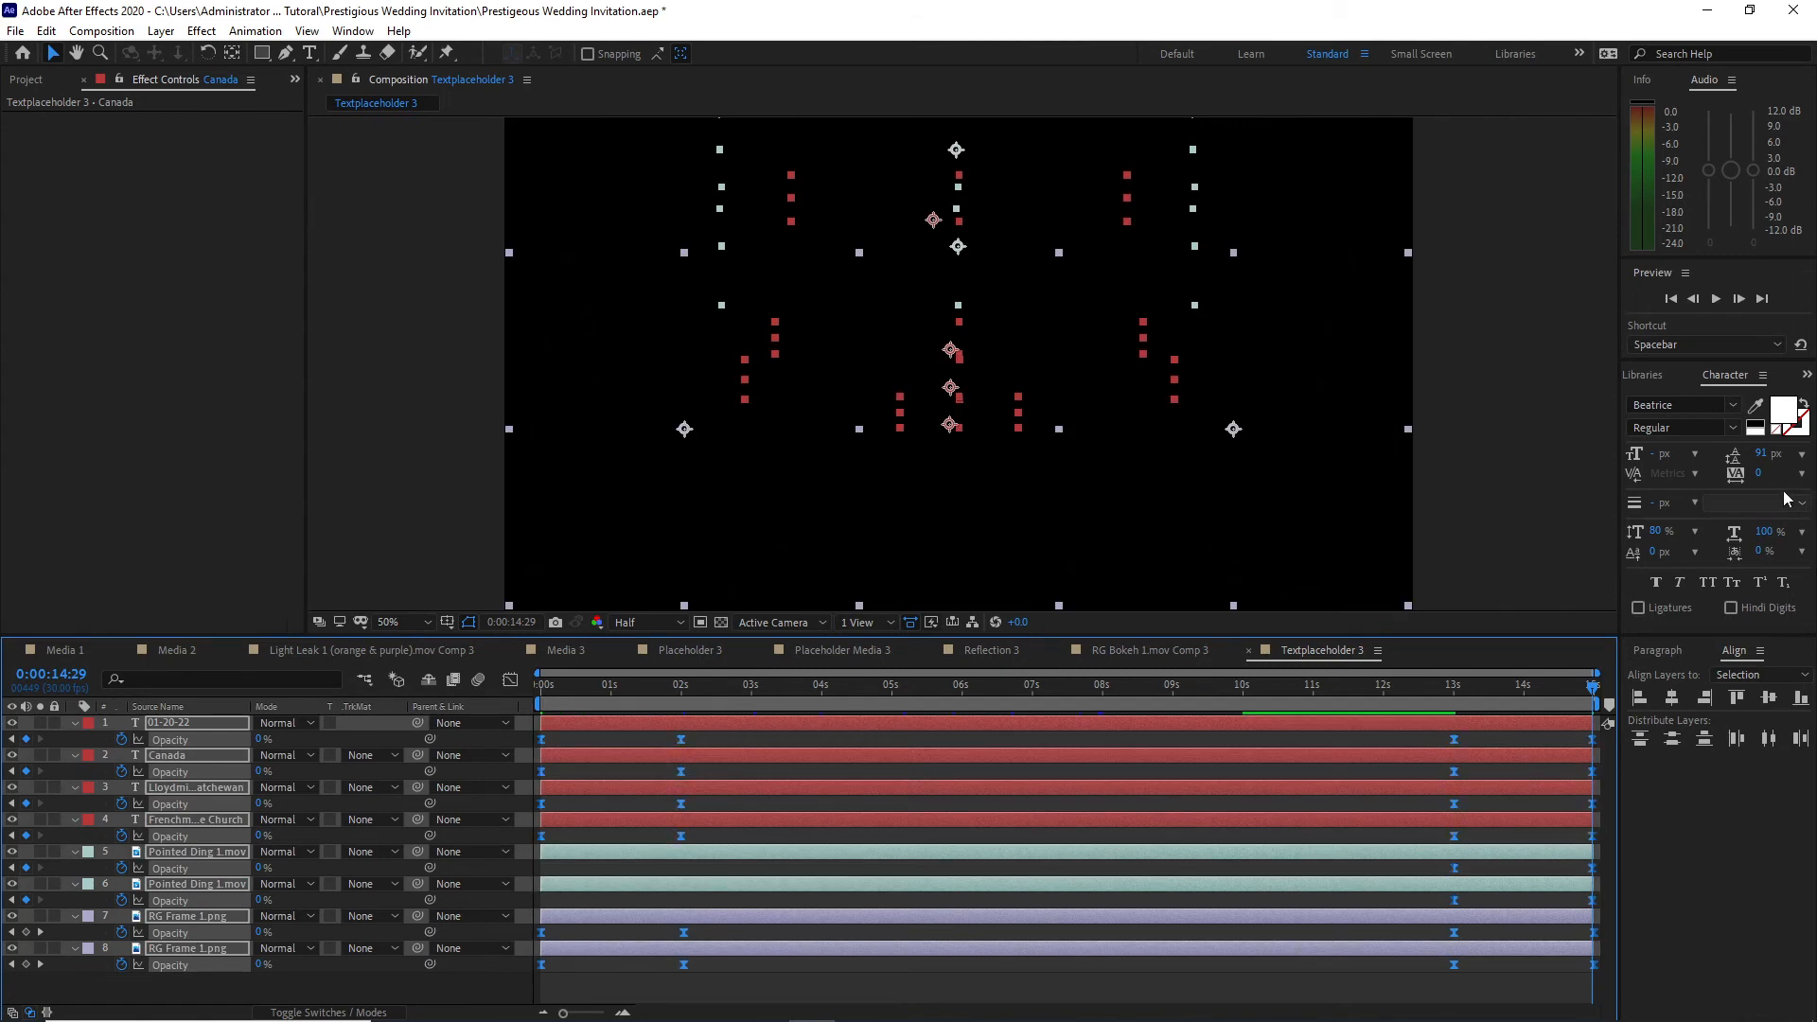
{"action": "left_click", "coordinate": [1719, 299]}
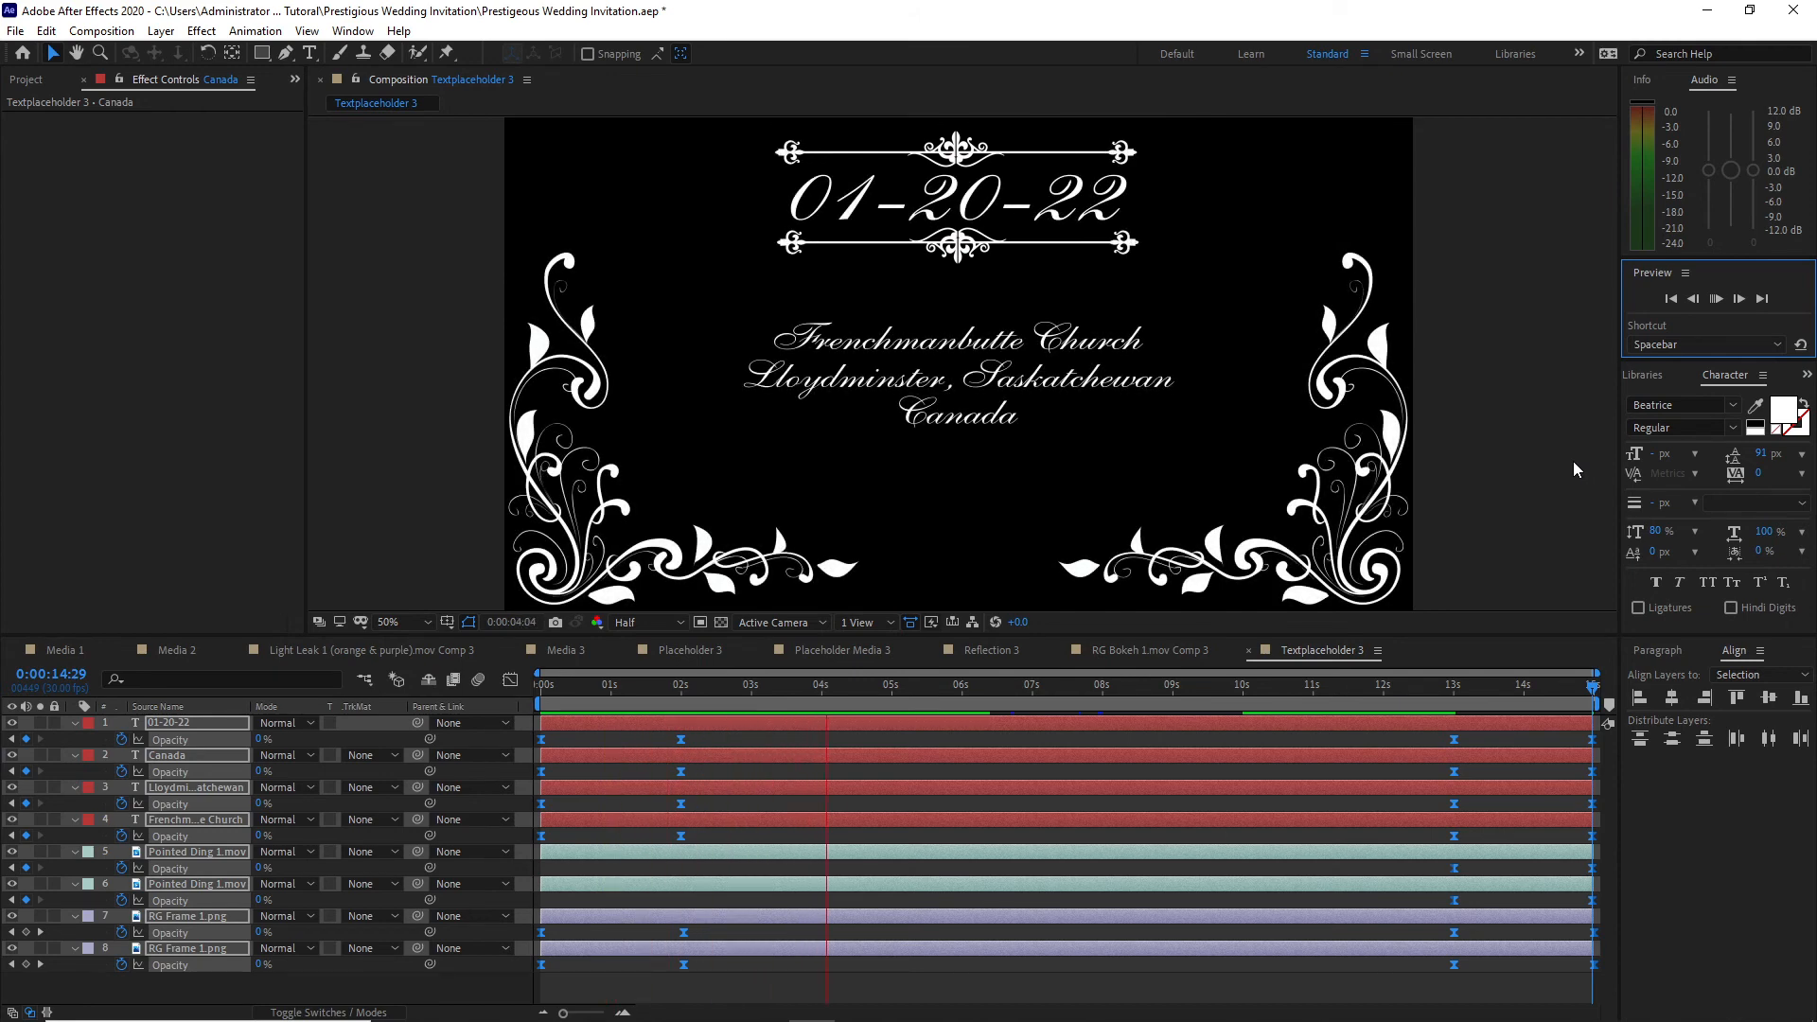
{"action": "key", "text": "space"}
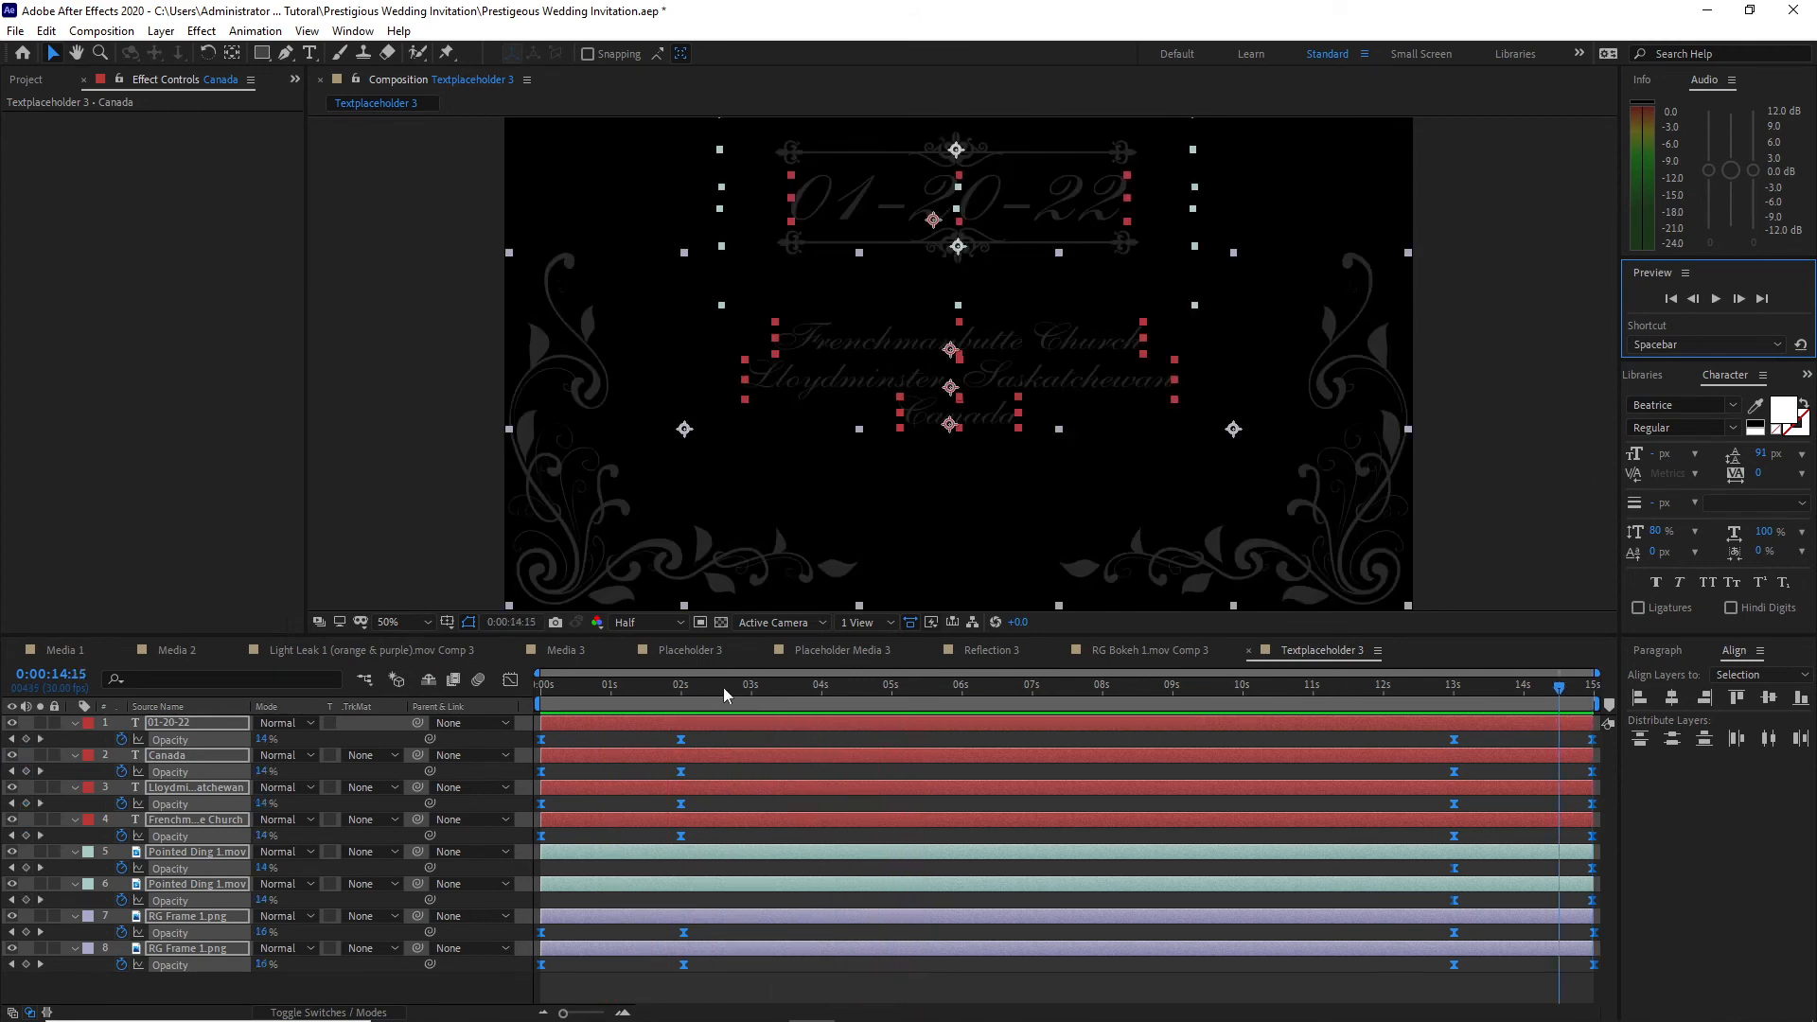
Step: Delete the Placeholder Media 2 layer from the Media 3 composition
{"action": "left_click", "coordinate": [576, 656]}
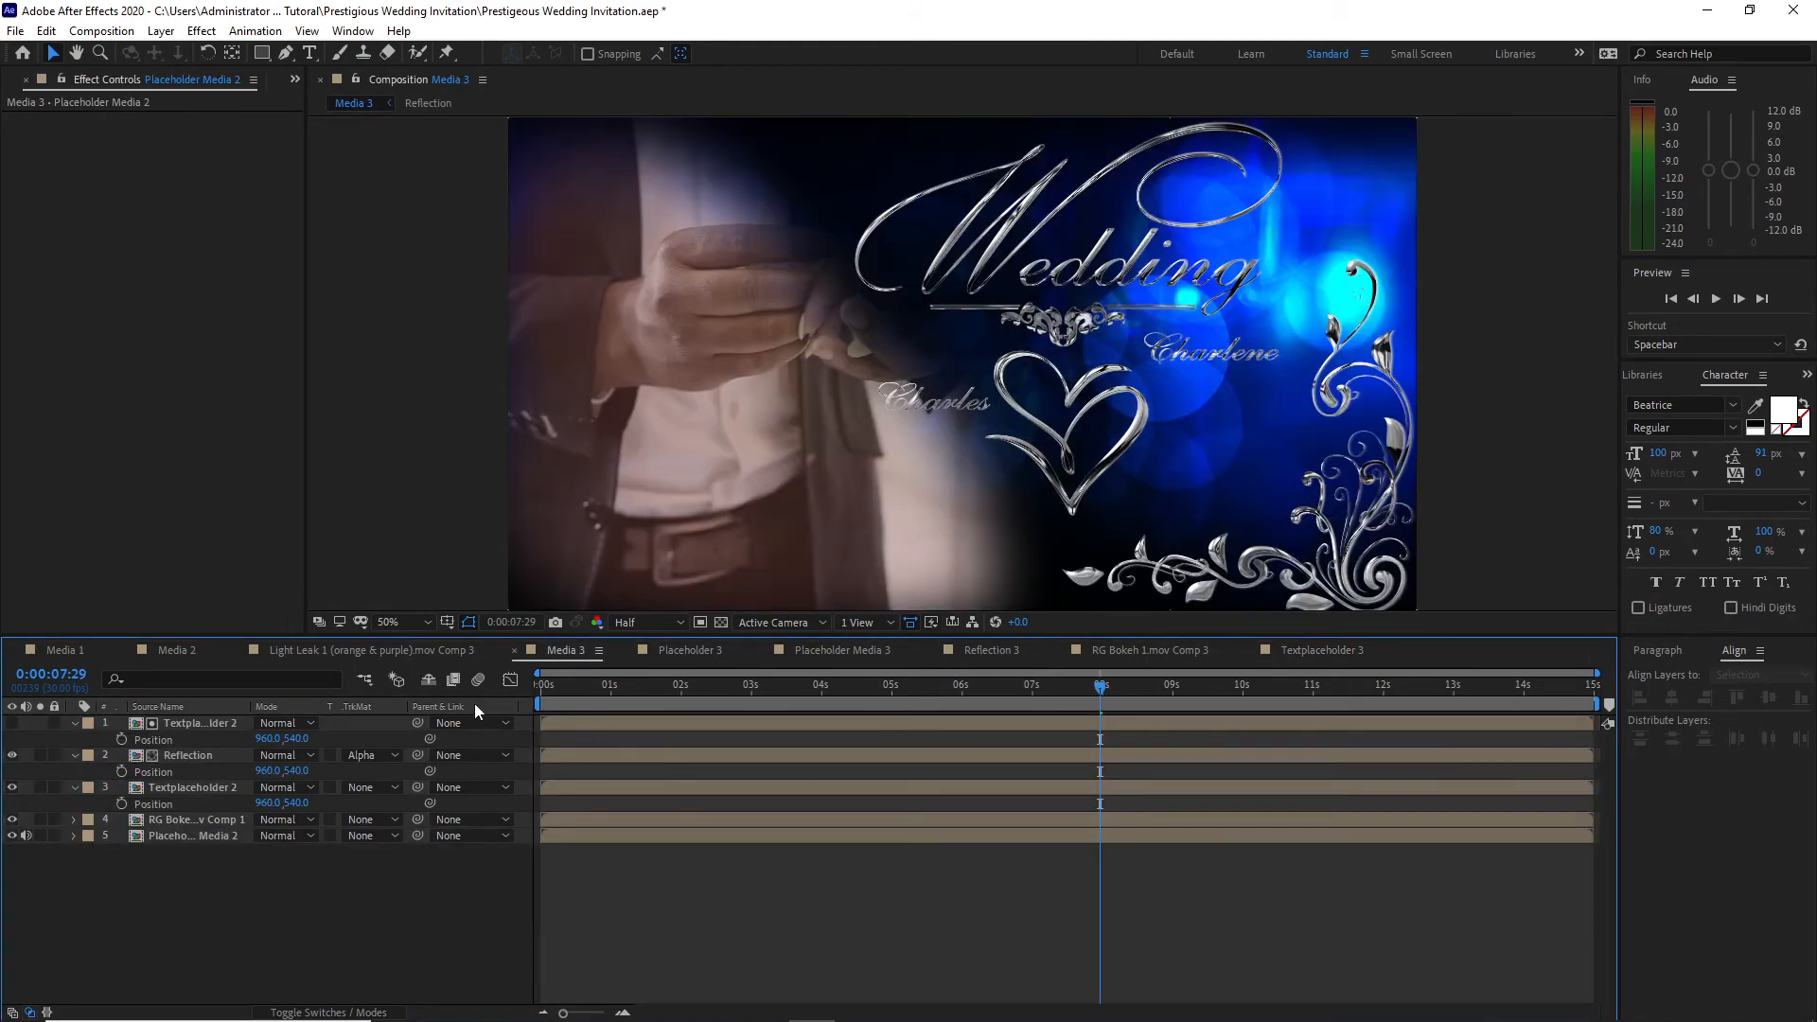
{"action": "left_click", "coordinate": [220, 837]}
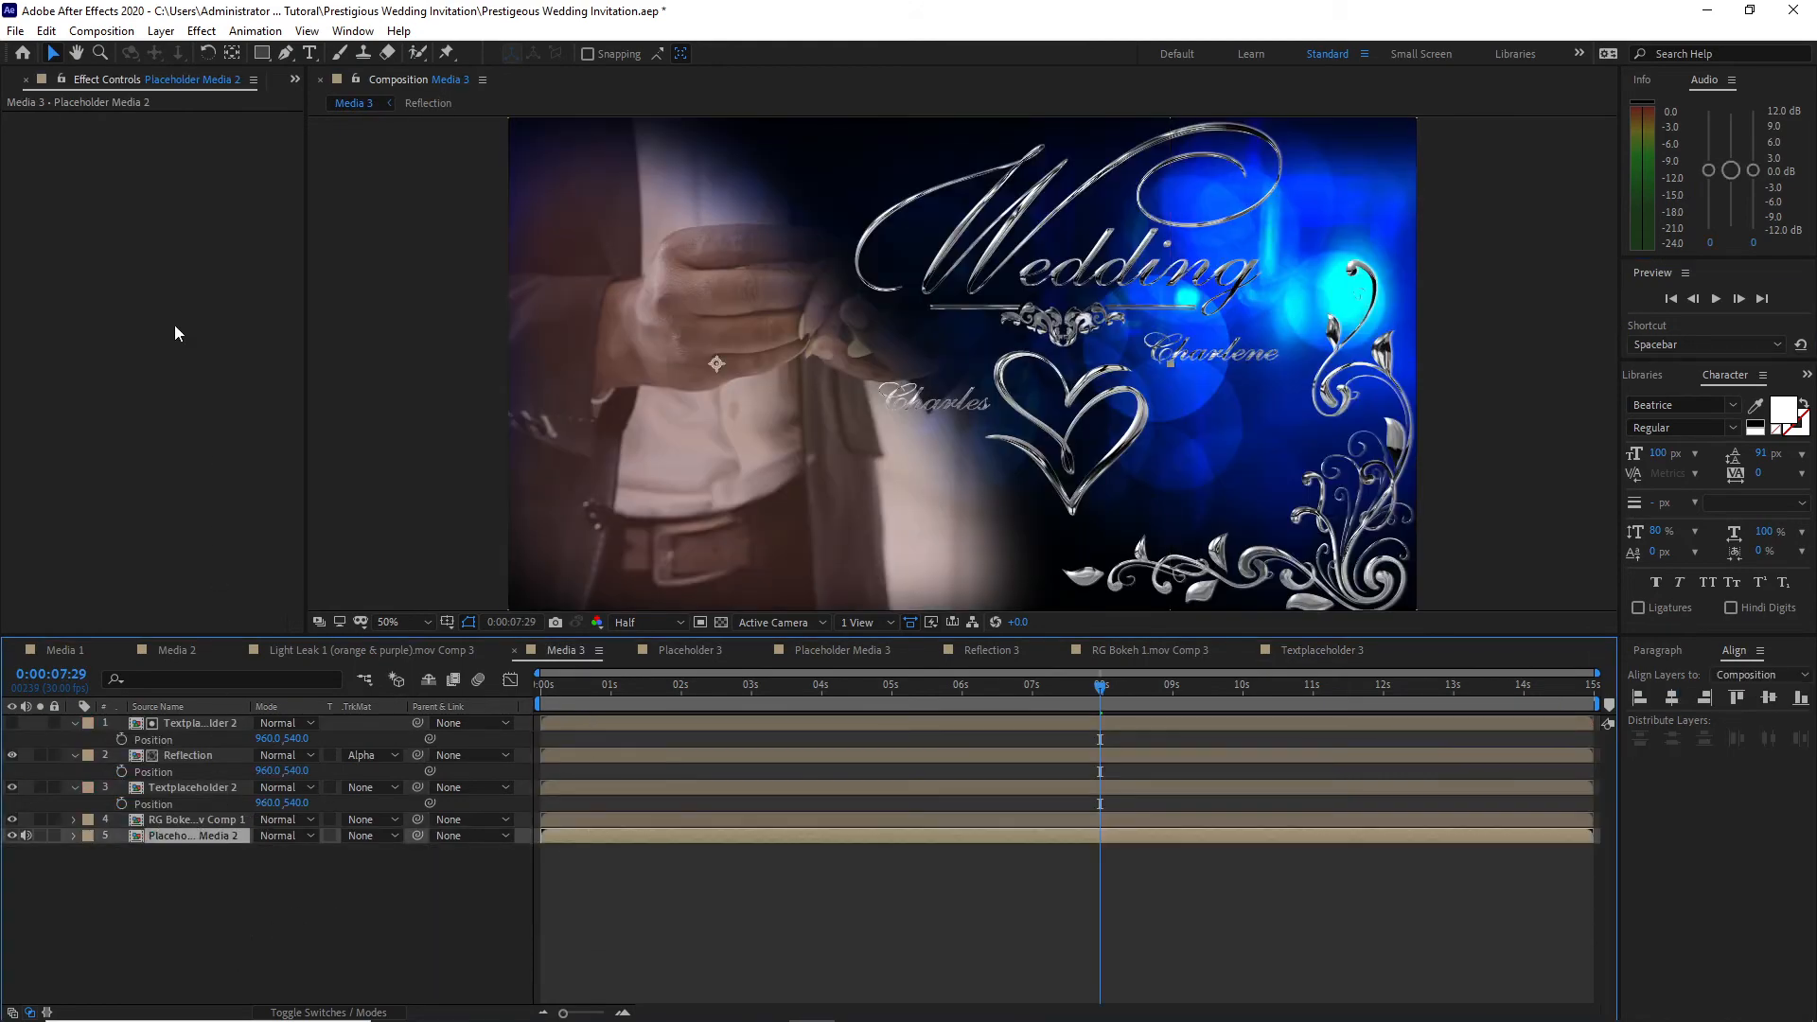
{"action": "left_click", "coordinate": [47, 31]}
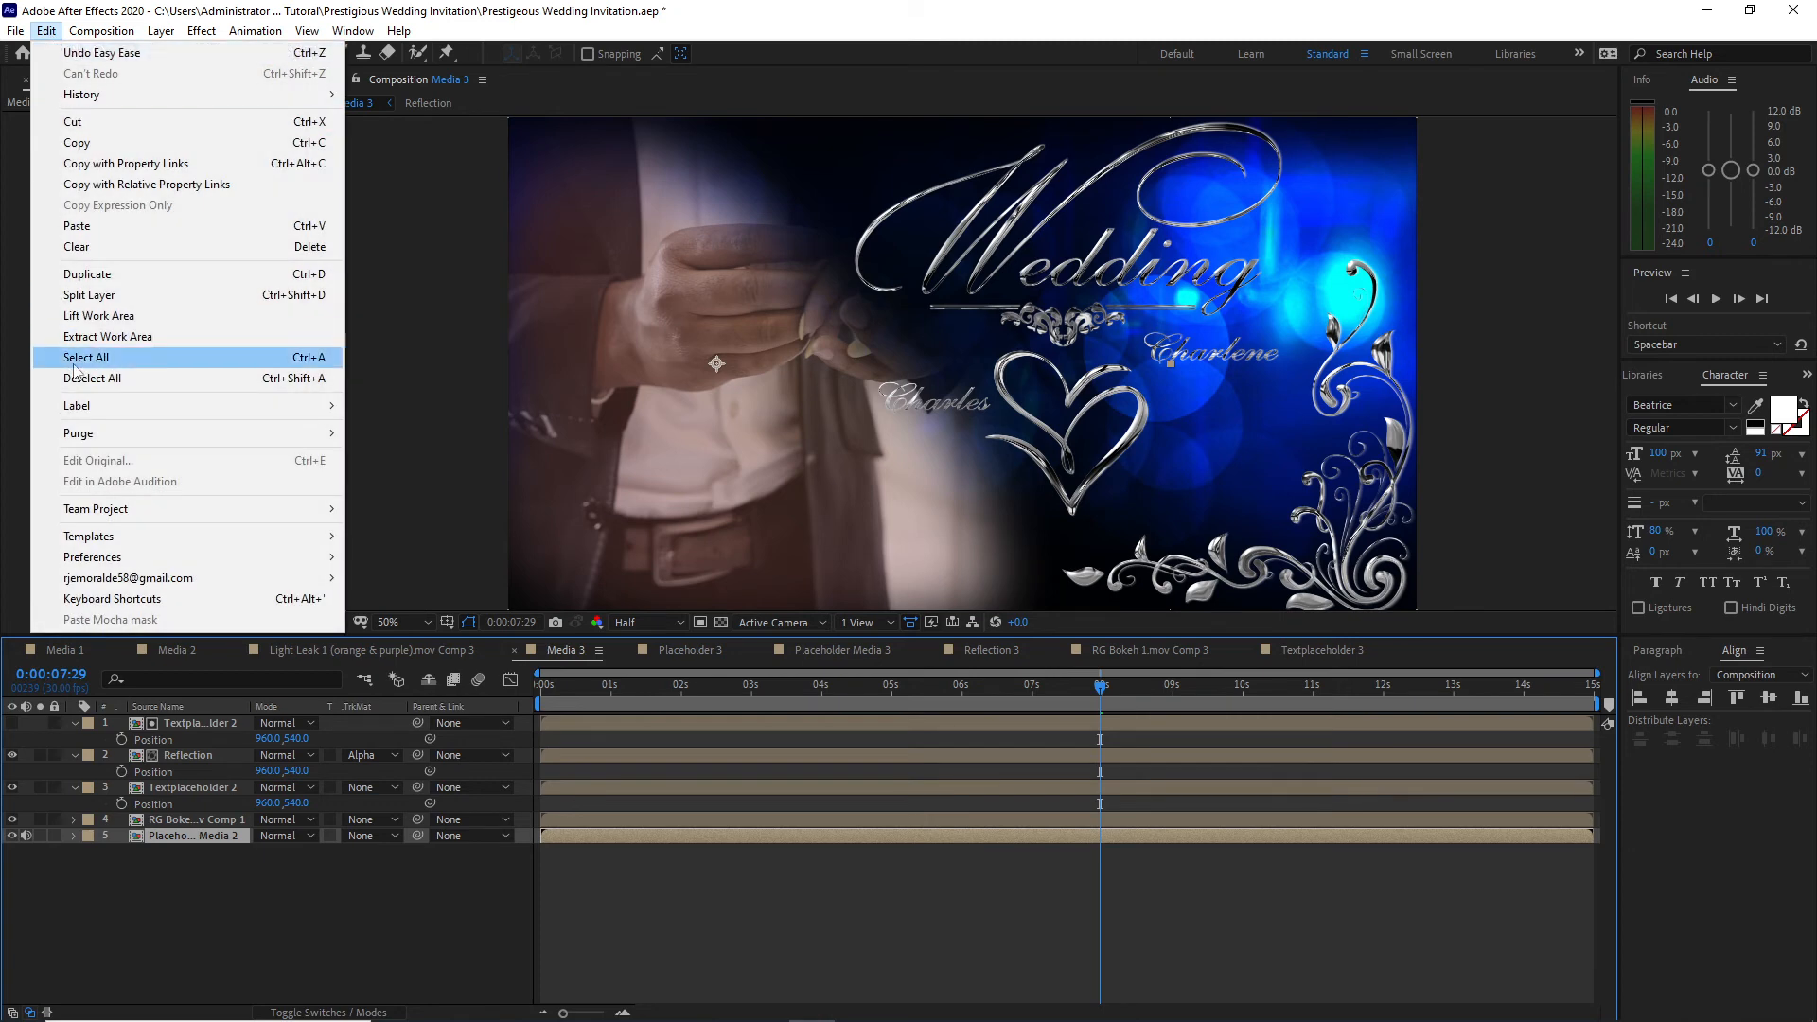
{"action": "left_click", "coordinate": [76, 247]}
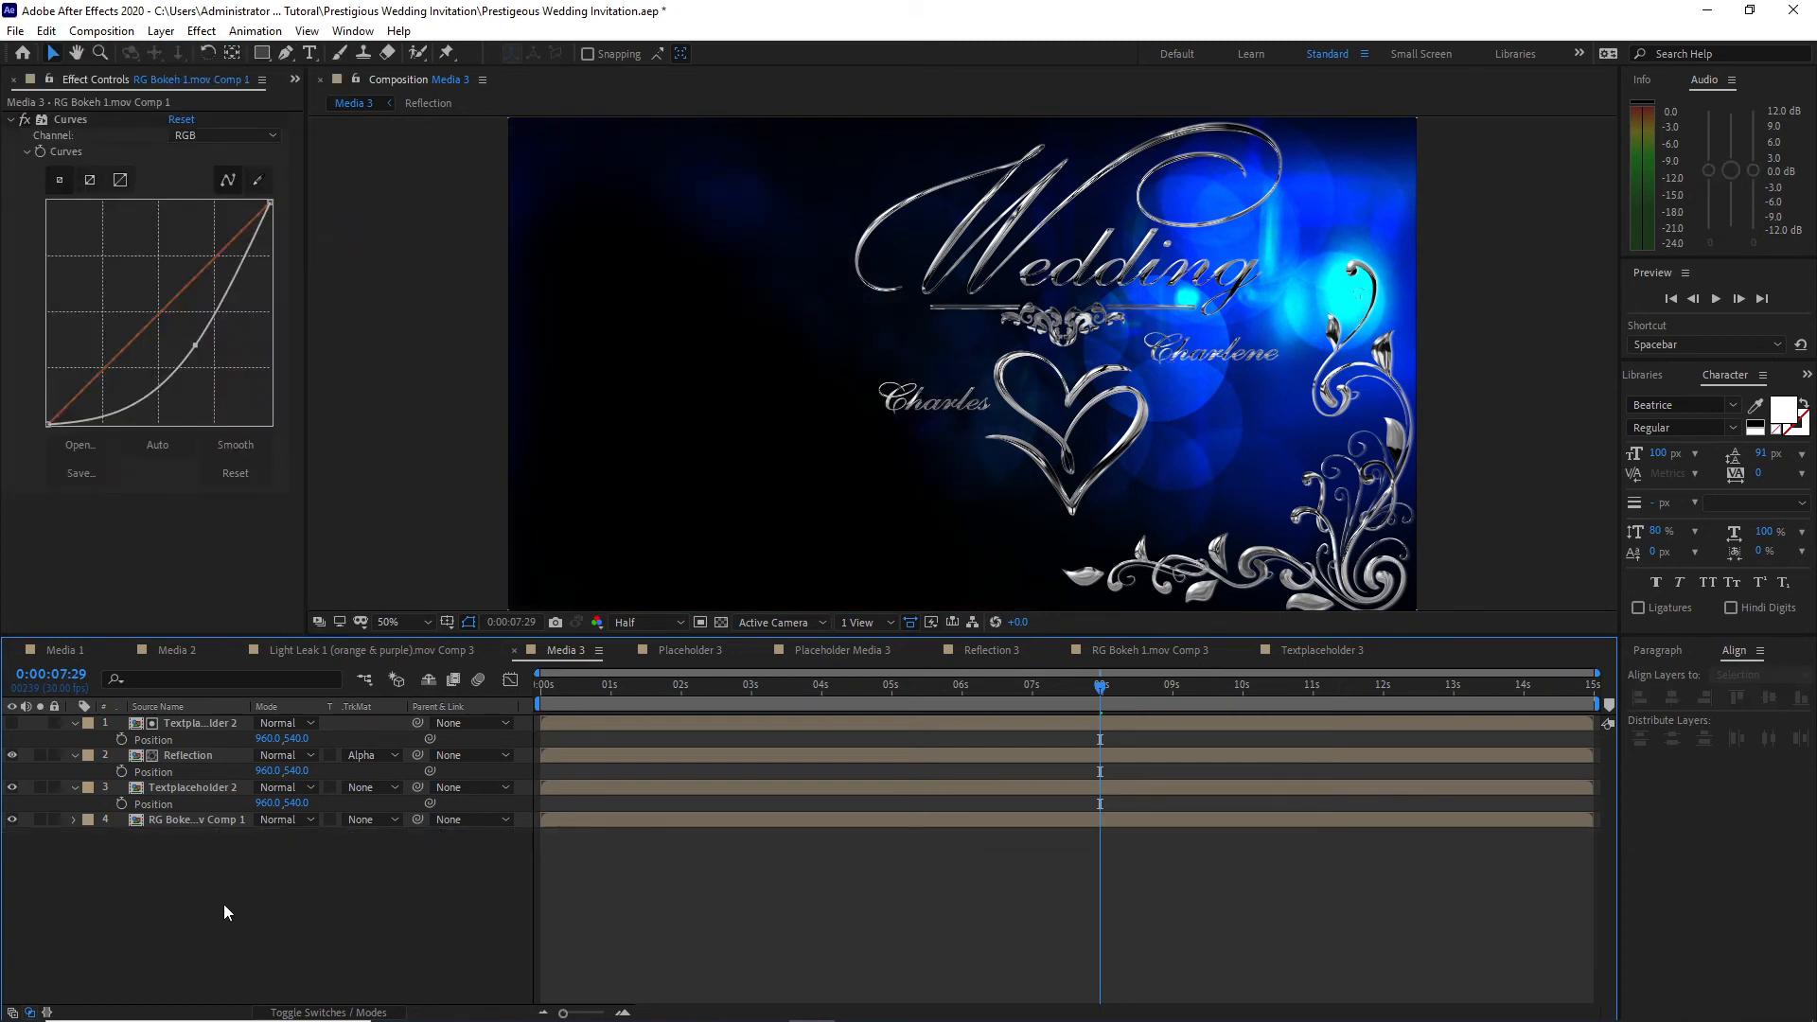
Step: Replace both Textplaceholder 2 layers in Media 3, including the matte above Reflection, with Textplaceholder 3 from the Scene 3 folder
{"action": "left_click", "coordinate": [210, 787]}
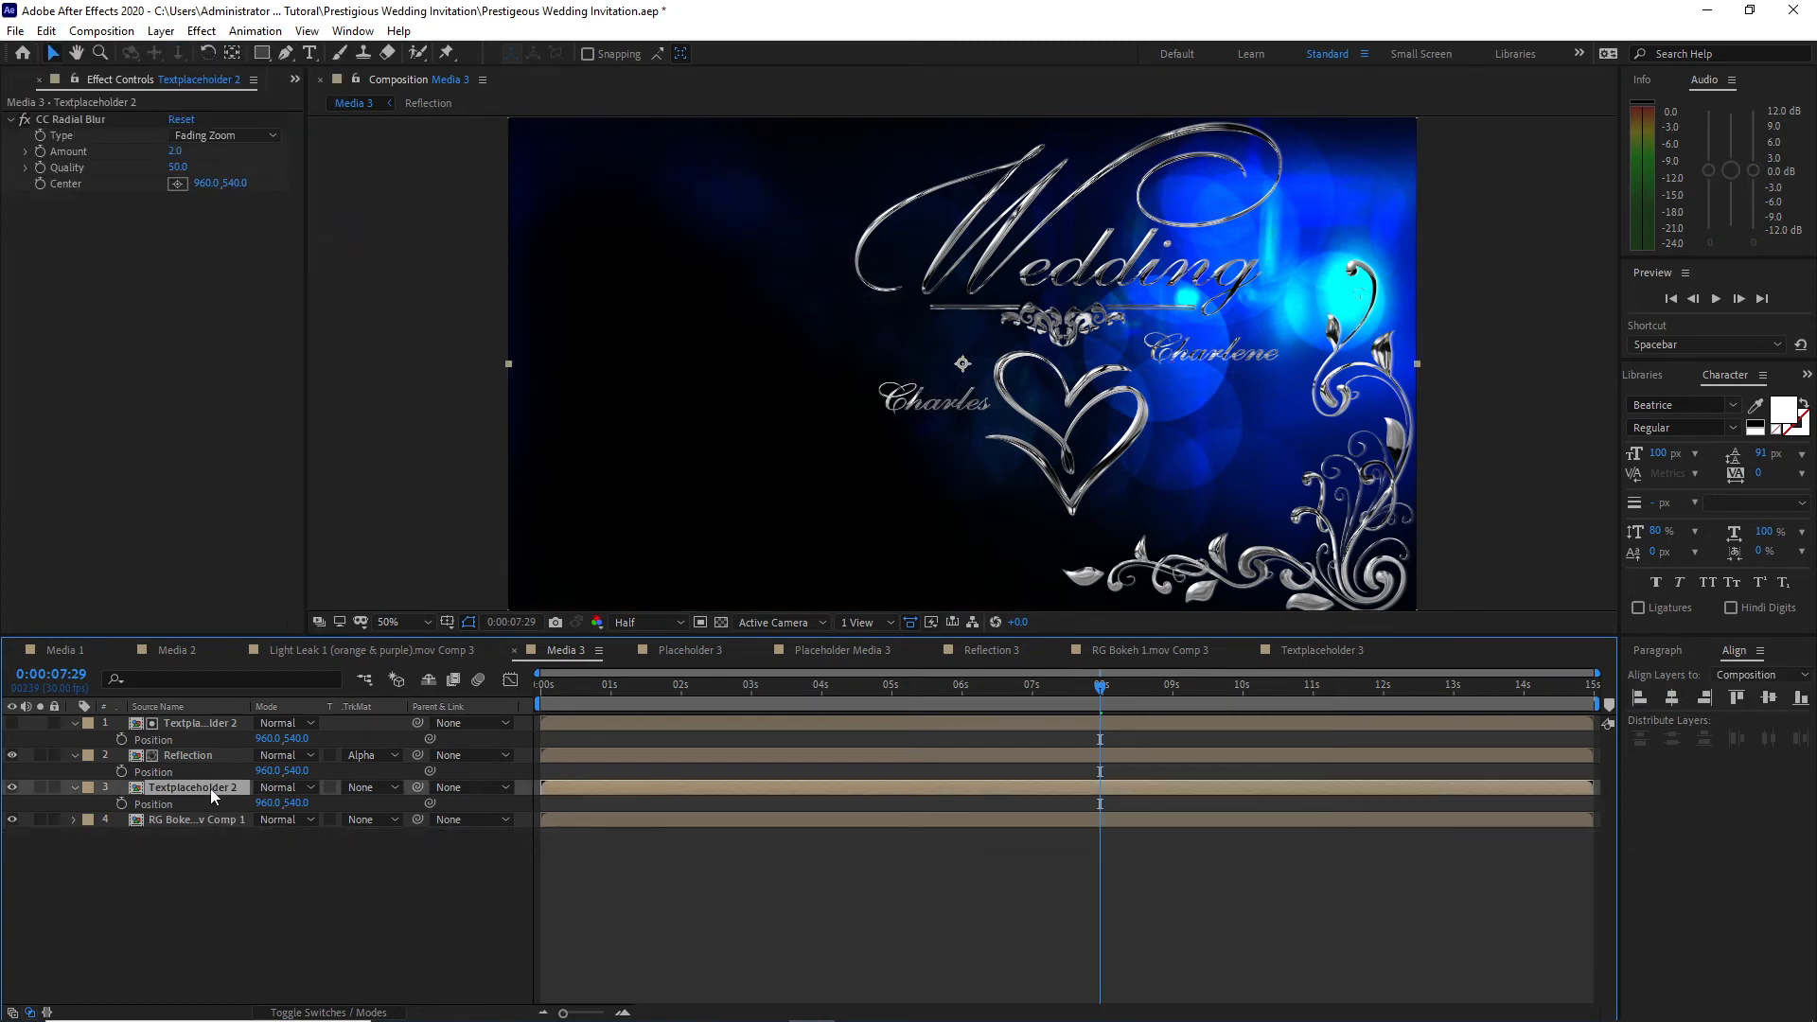
{"action": "left_click", "coordinate": [292, 82]}
{"action": "left_click", "coordinate": [313, 102]}
{"action": "left_click", "coordinate": [26, 270]}
{"action": "left_click", "coordinate": [10, 251]}
{"action": "left_click_drag", "start_coordinate": [99, 432], "coordinate": [180, 787]}
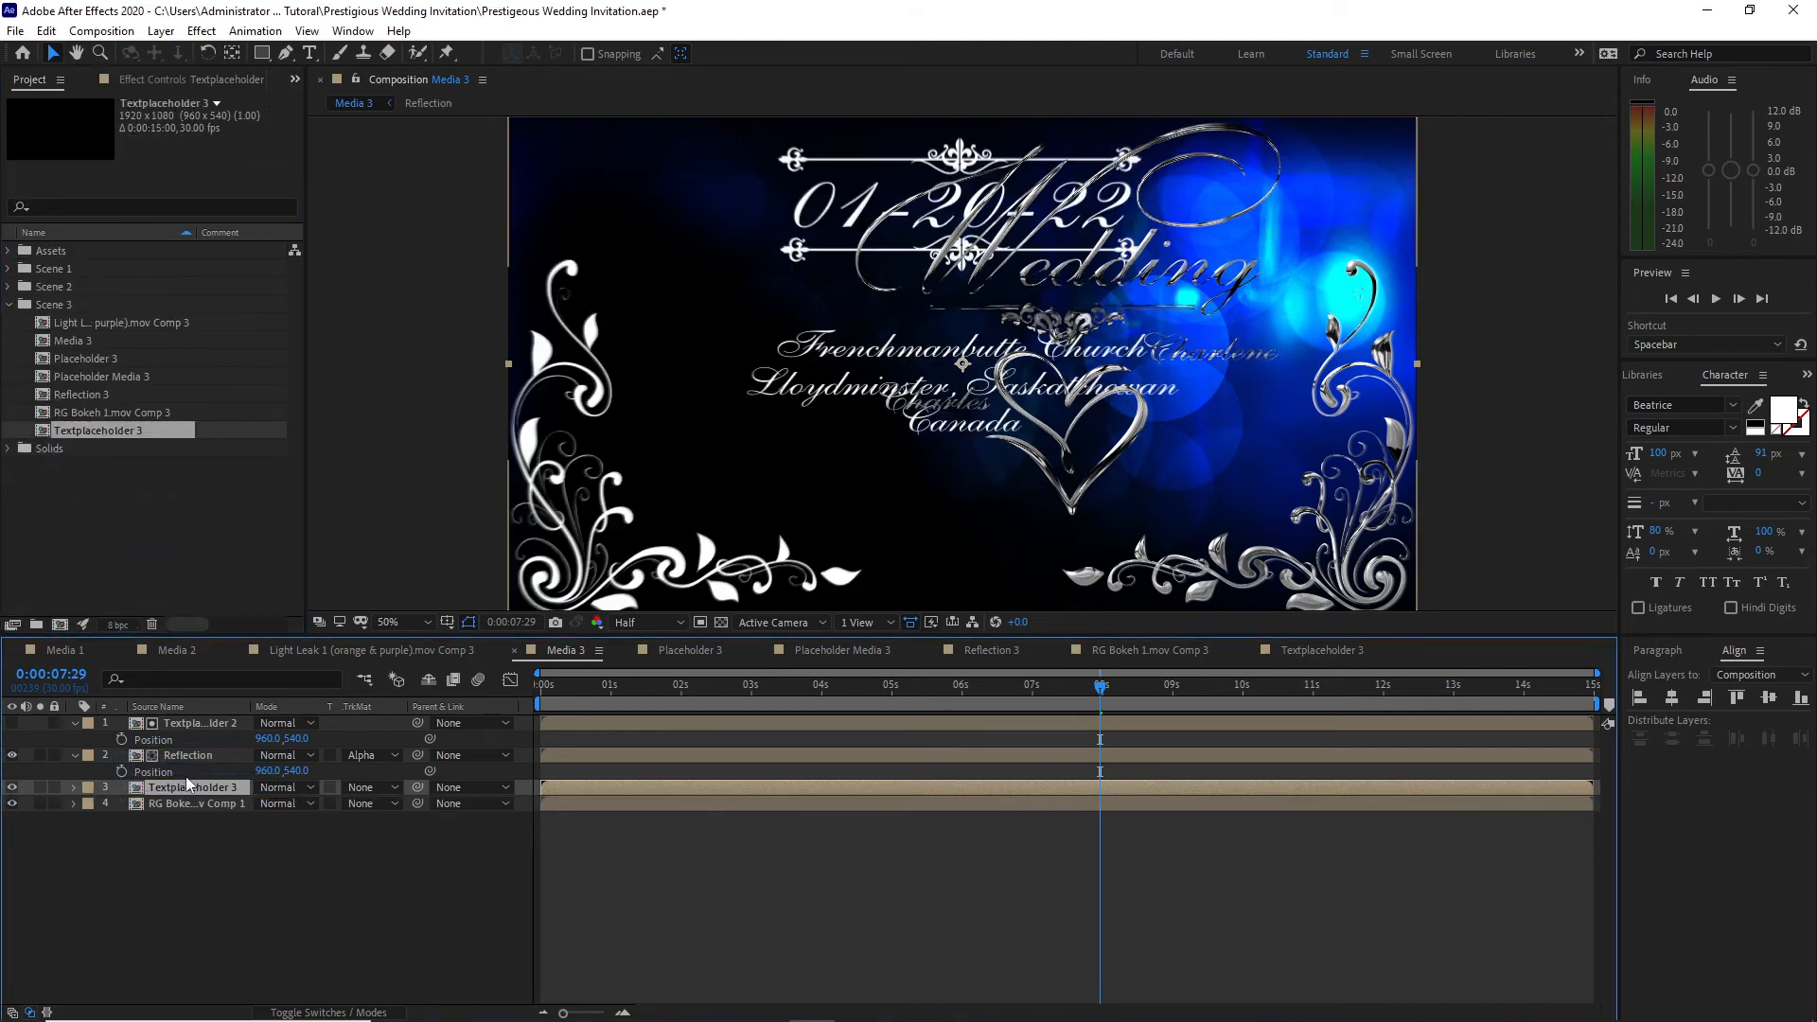
{"action": "left_click", "coordinate": [201, 724]}
{"action": "left_click_drag", "start_coordinate": [151, 430], "coordinate": [191, 721]}
Step: Close the Placeholder 3, Placeholder Media 3 and Light Leak 1 compositions in the timeline and collapse the Scene 3 folder
{"action": "left_click", "coordinate": [627, 649]}
{"action": "left_click", "coordinate": [626, 649]}
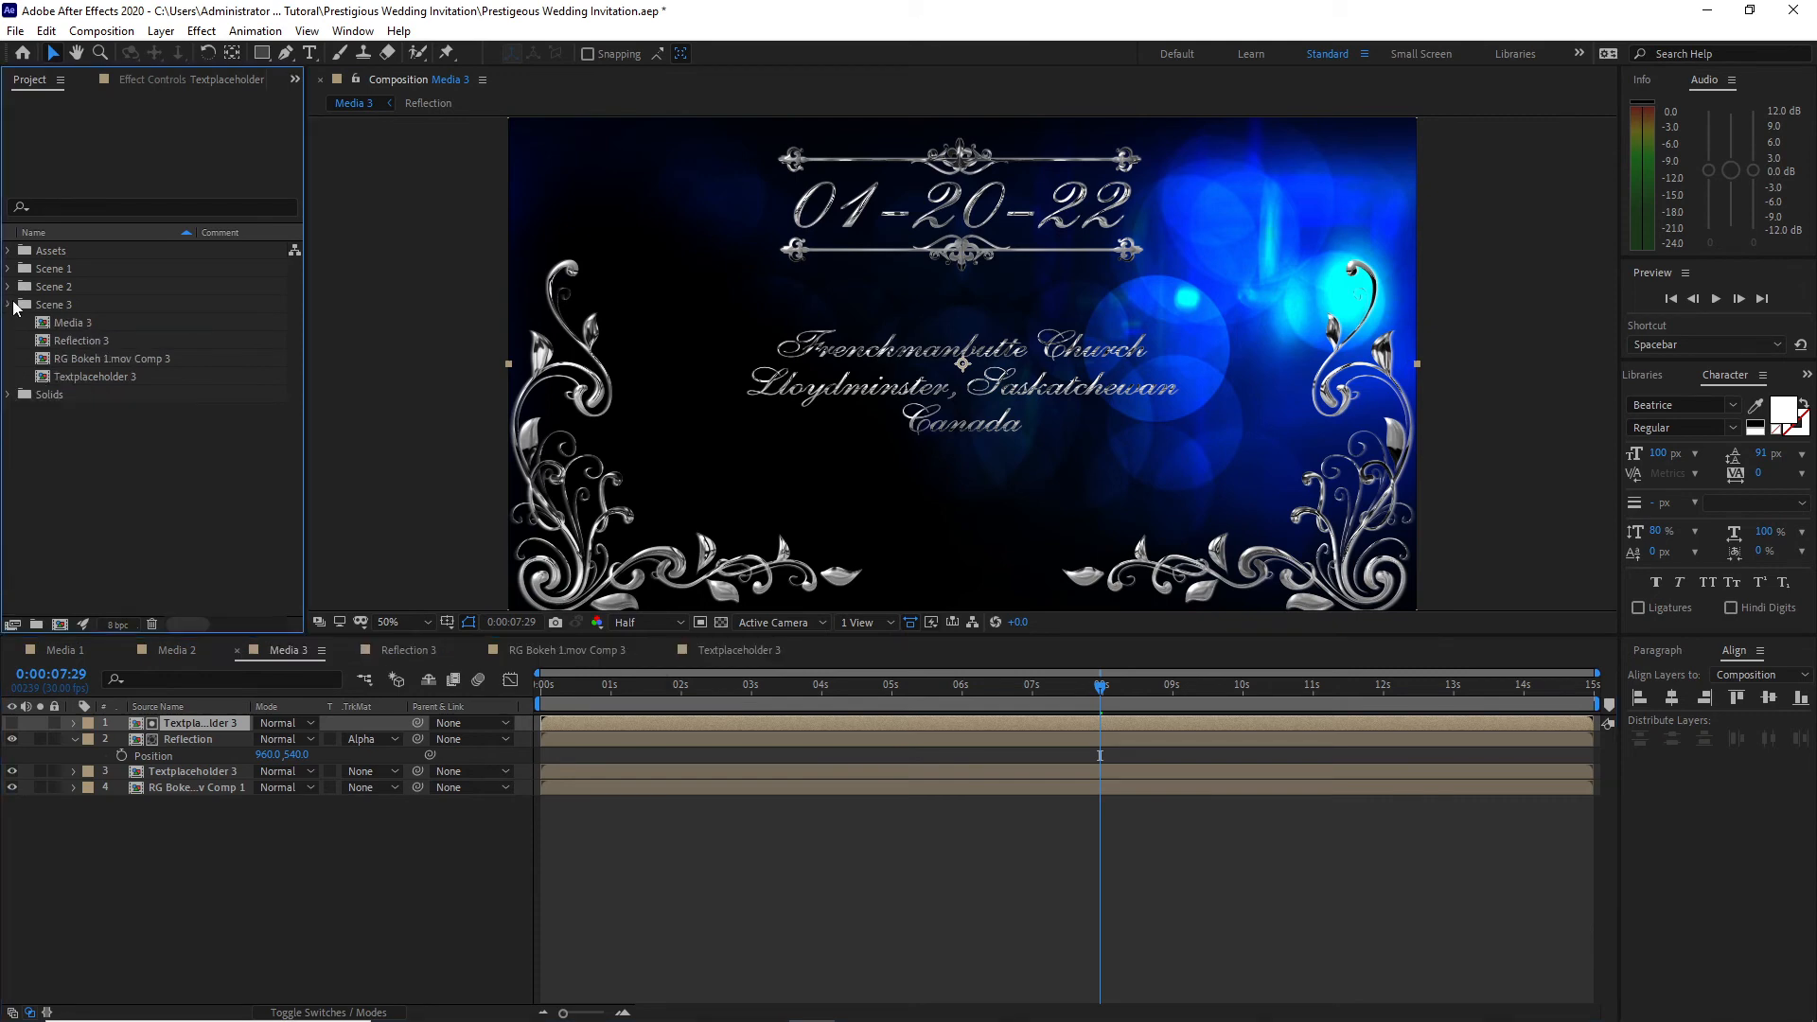
{"action": "left_click", "coordinate": [9, 305]}
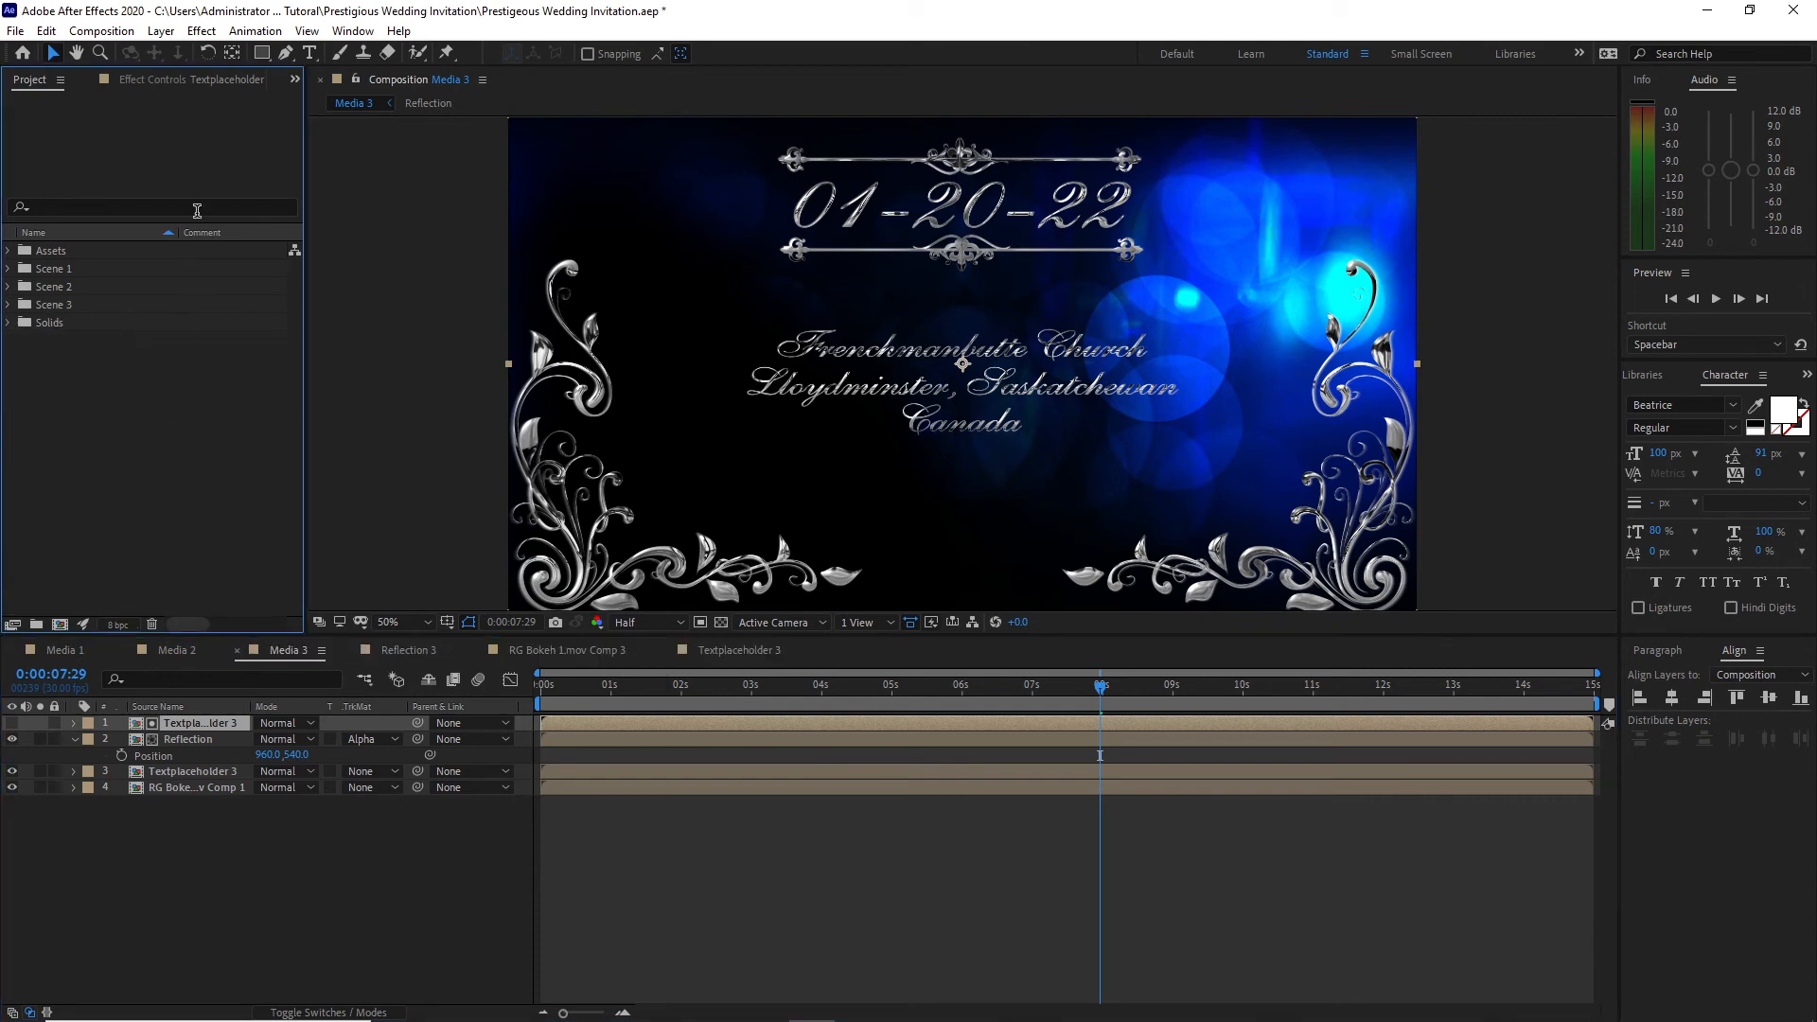
Step: Create a 1920 x 1080, 30 fps composition named Final with a duration of 0:00:40:00
{"action": "left_click", "coordinate": [102, 31]}
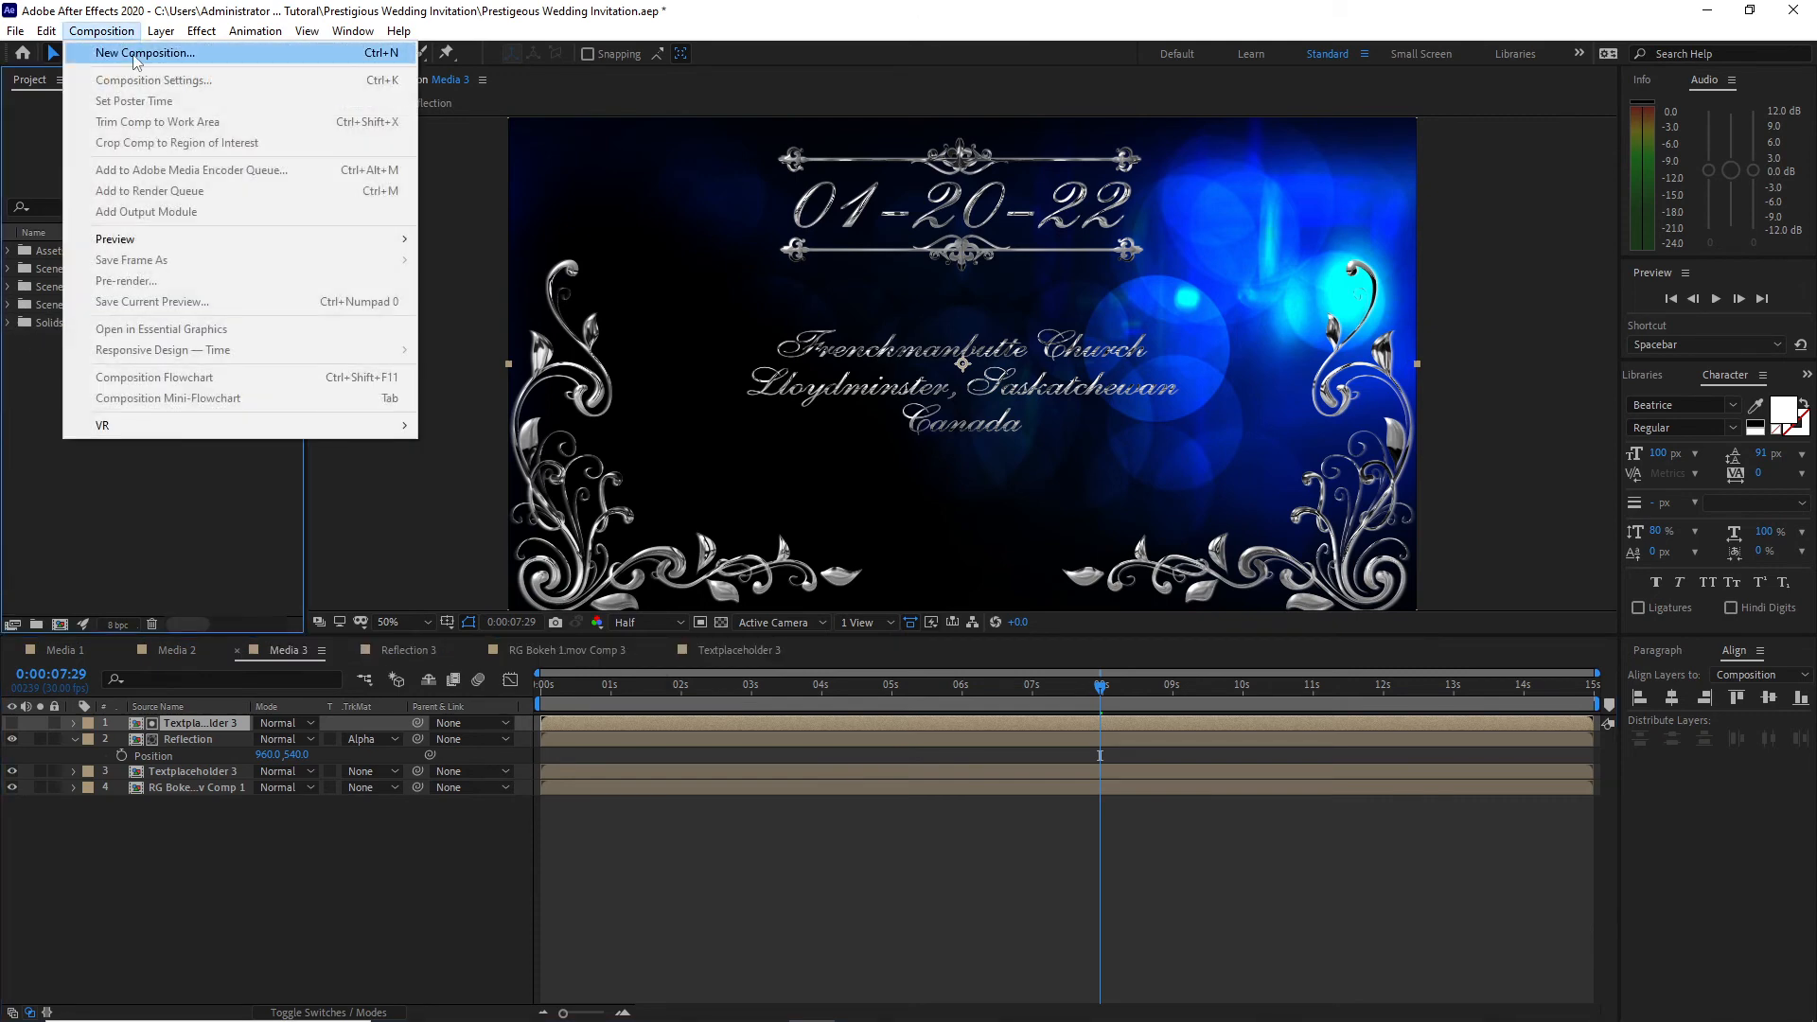
{"action": "left_click", "coordinate": [142, 53]}
{"action": "type", "text": "Final"}
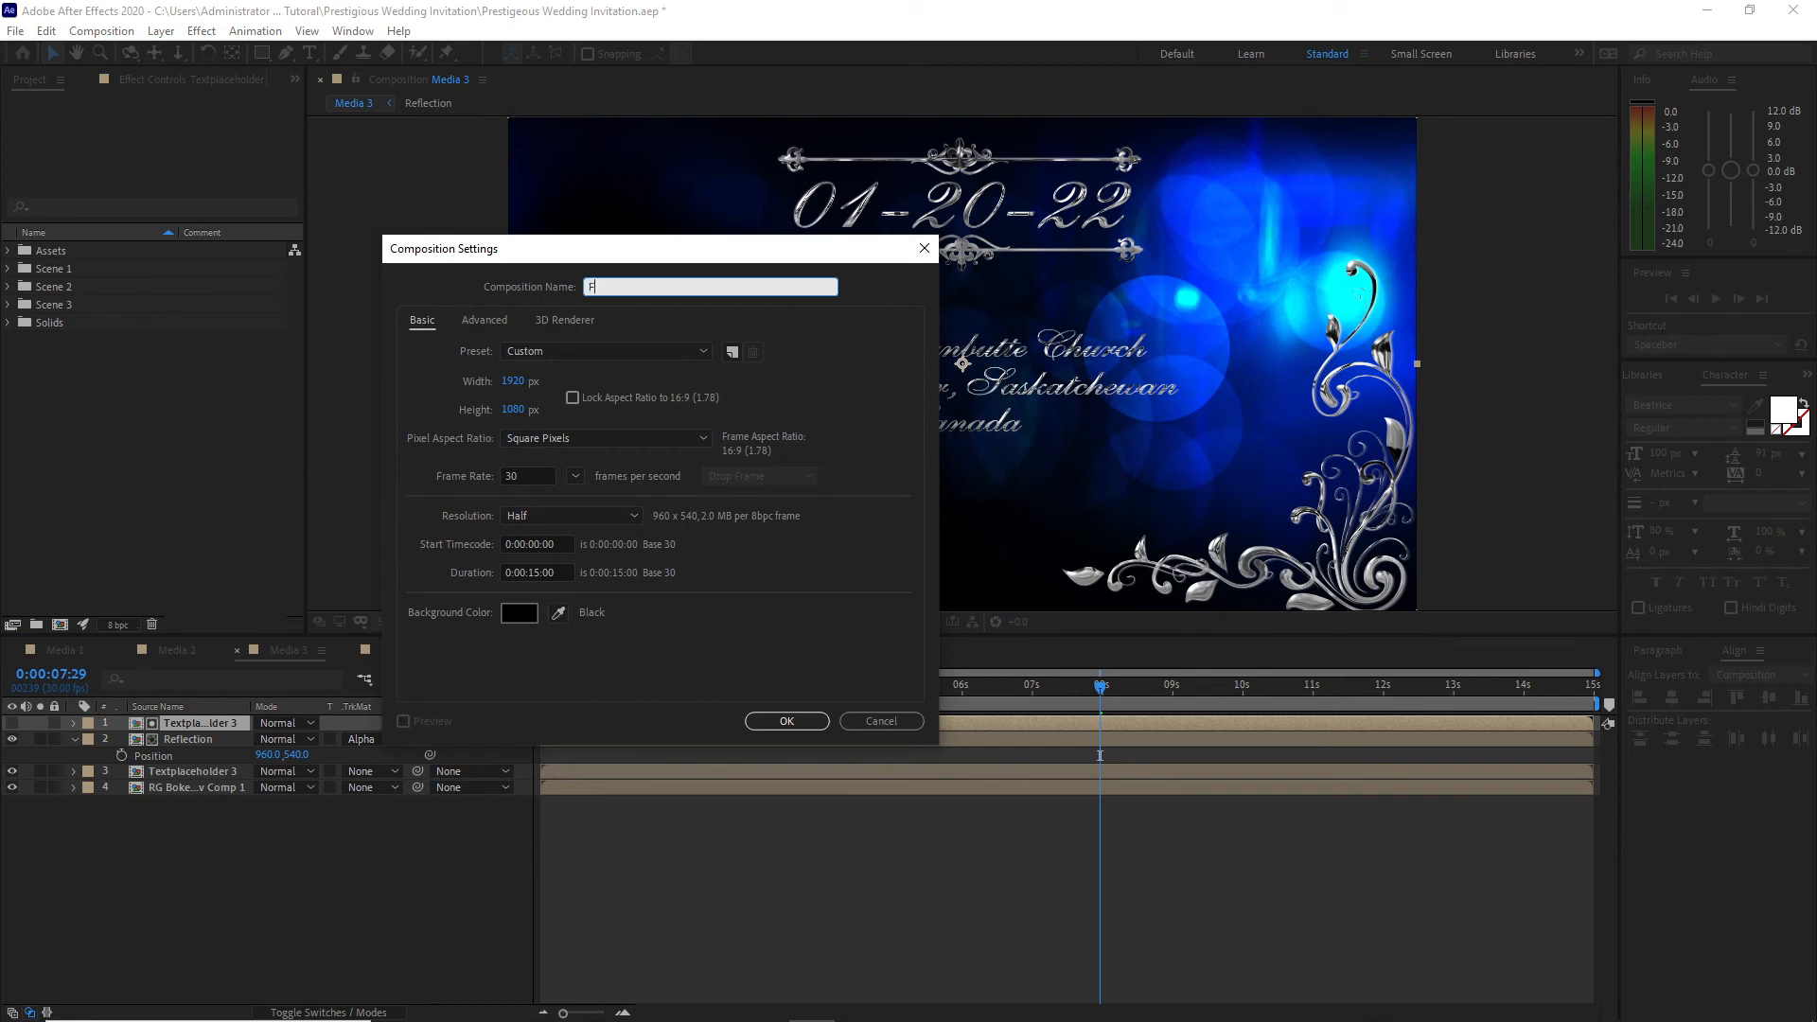
{"action": "left_click", "coordinate": [534, 572]}
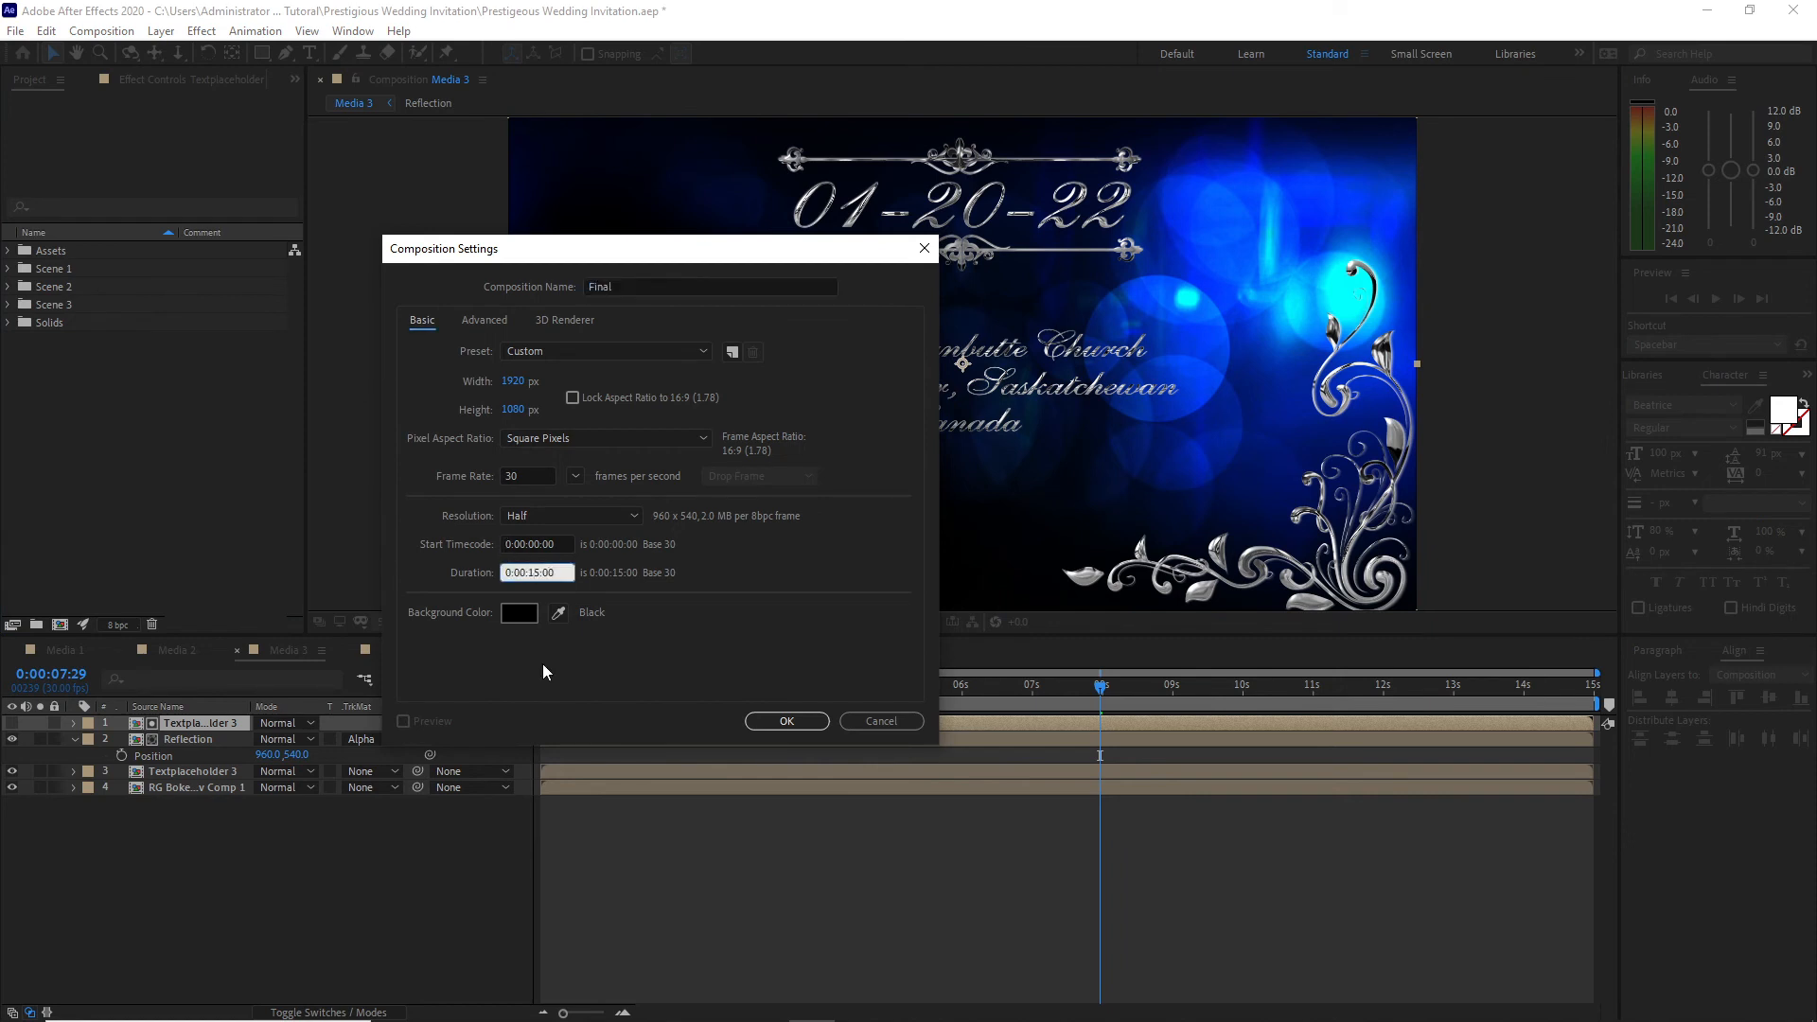
{"action": "left_click", "coordinate": [787, 721]}
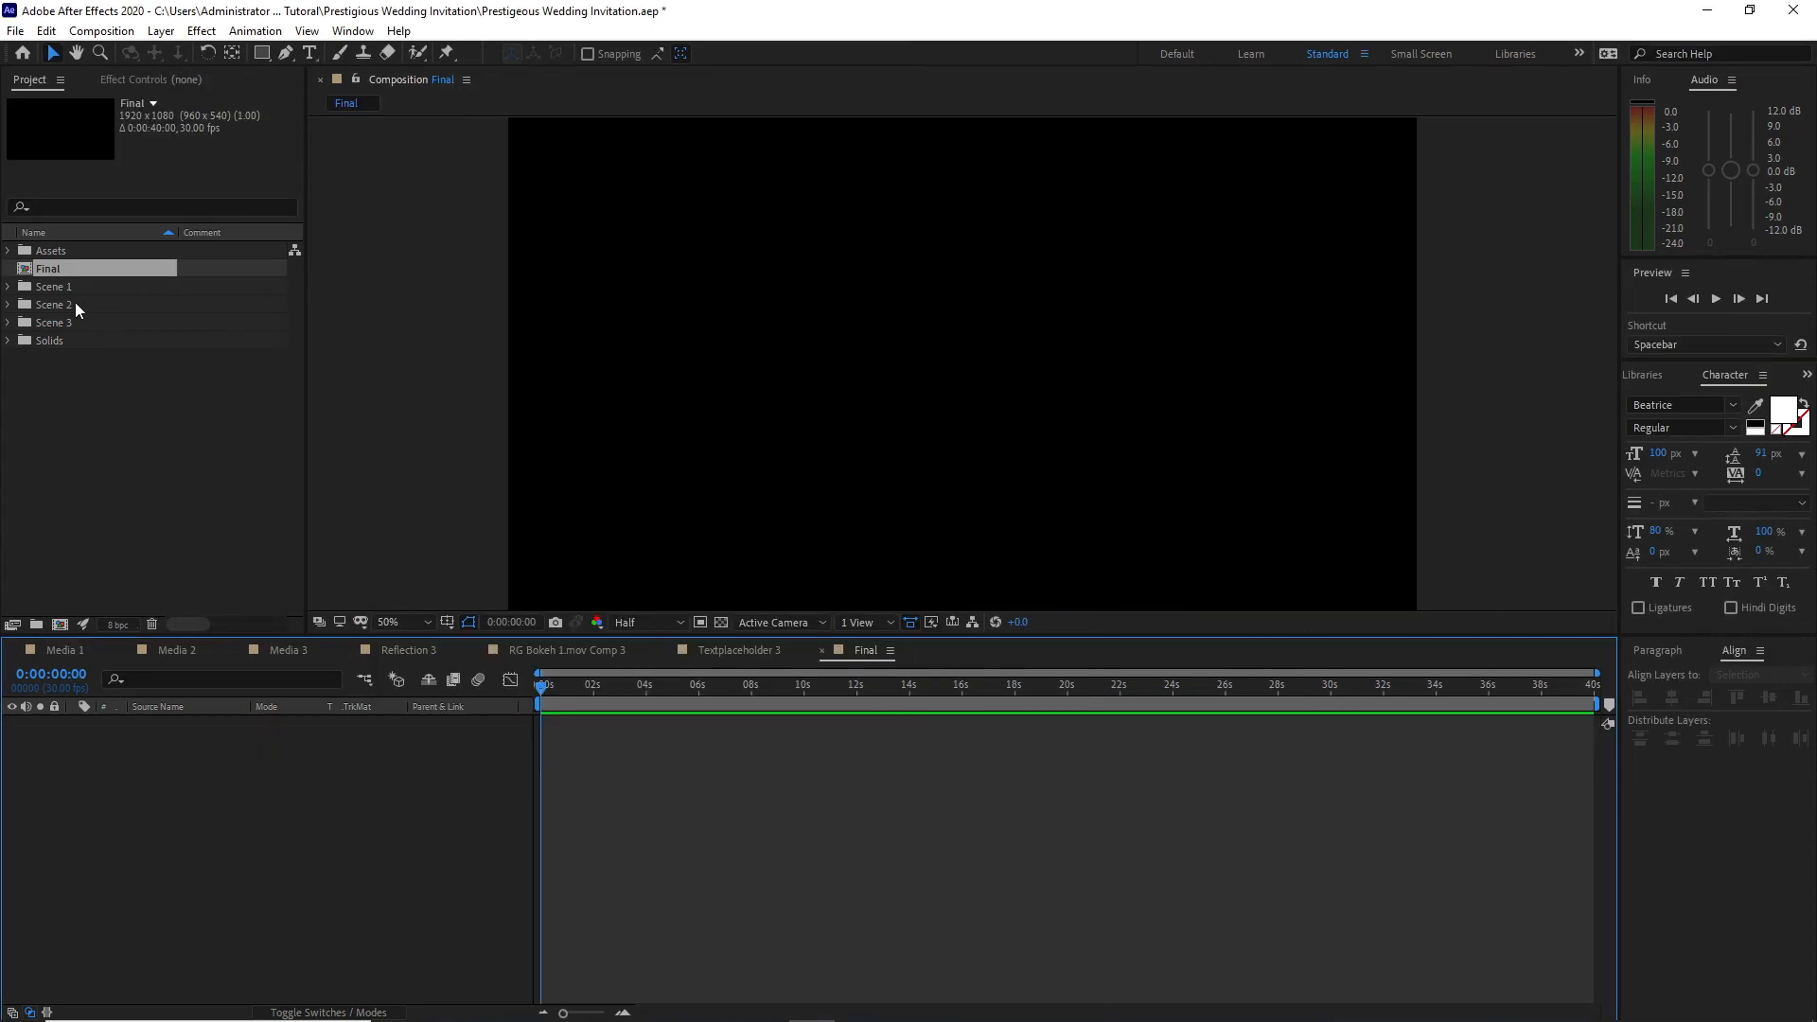
Step: Add Media 1 from Scene 1 at the start of Final and Media 2 from Scene 2 above it, starting at about 10 seconds
{"action": "left_click", "coordinate": [9, 288]}
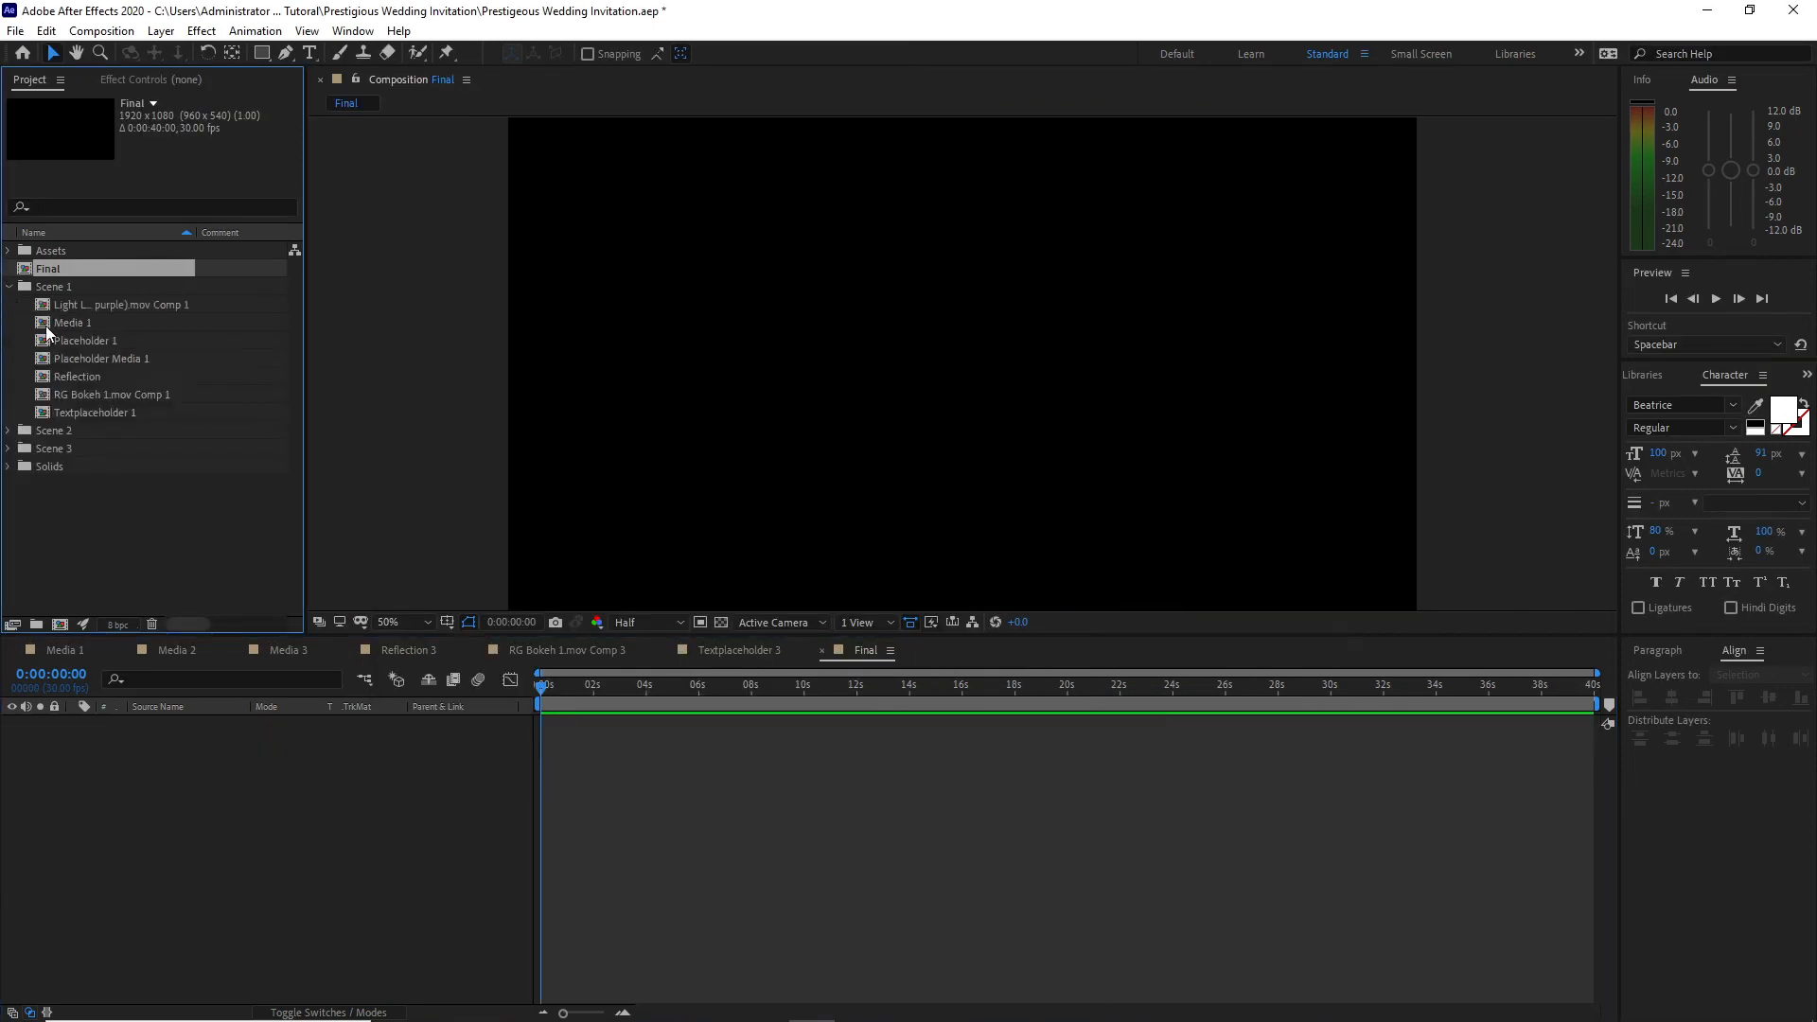
{"action": "left_click_drag", "start_coordinate": [50, 329], "coordinate": [137, 689]}
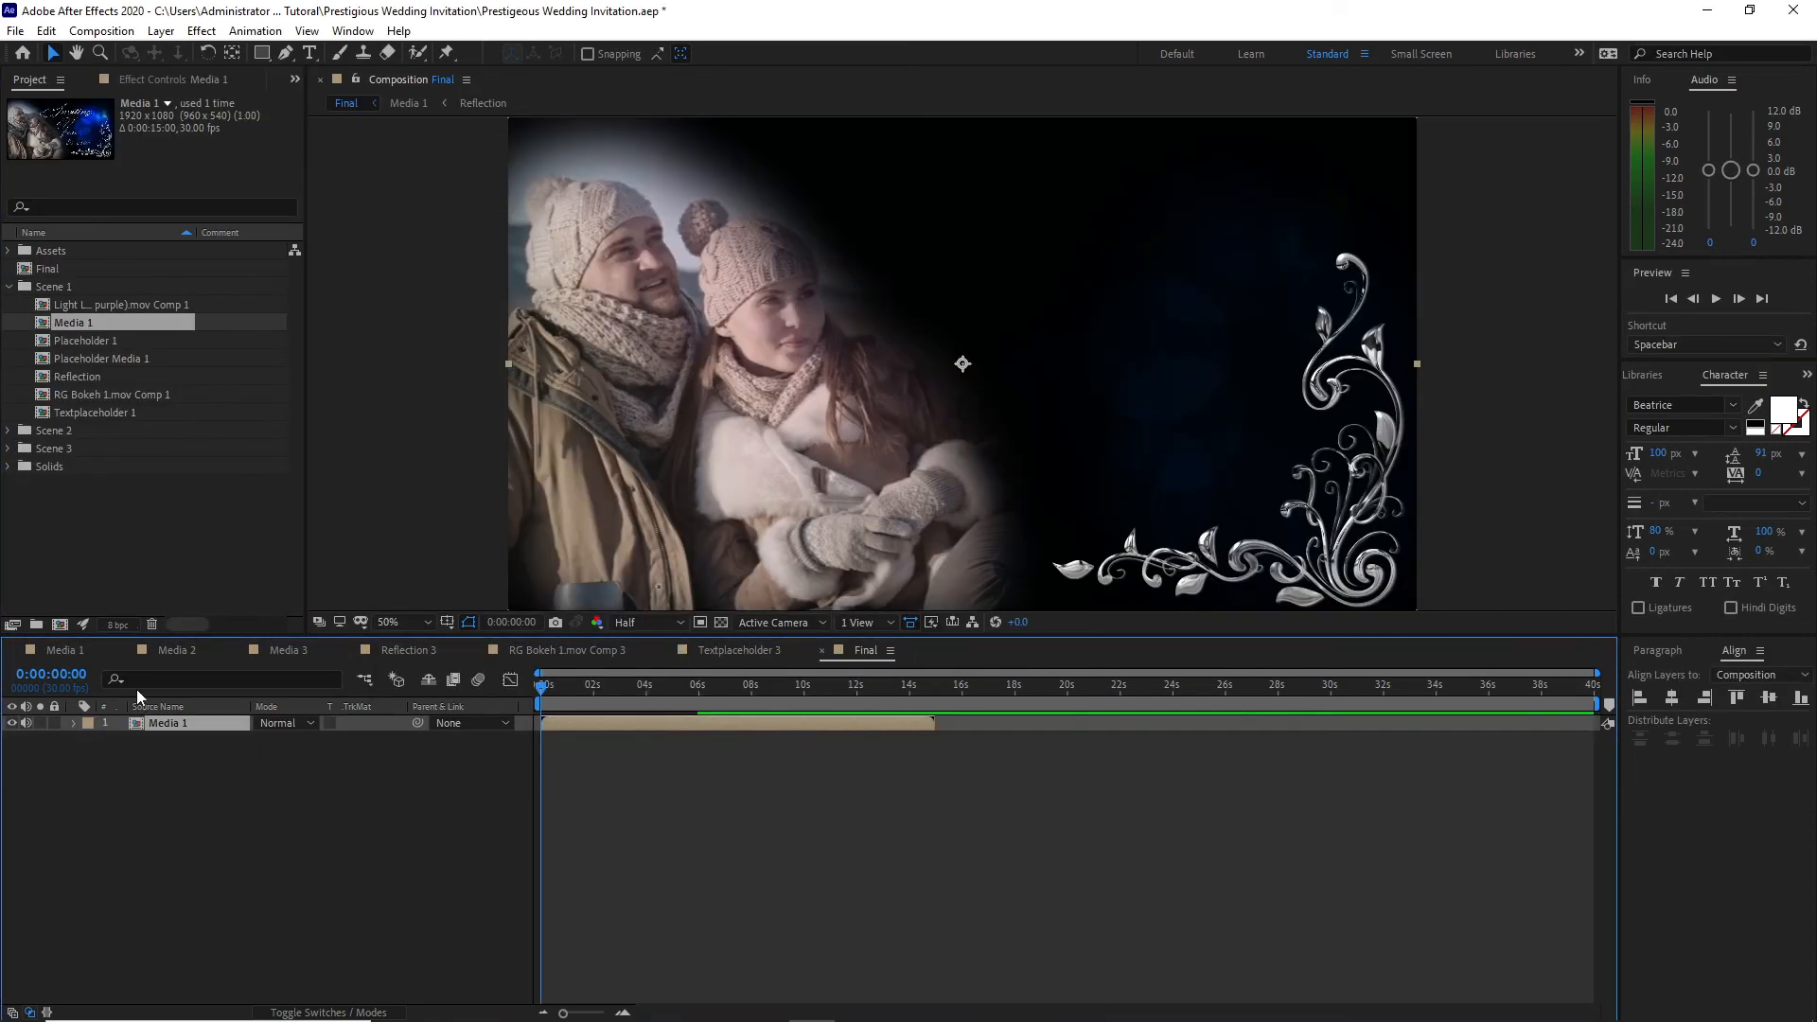
{"action": "left_click", "coordinate": [9, 431]}
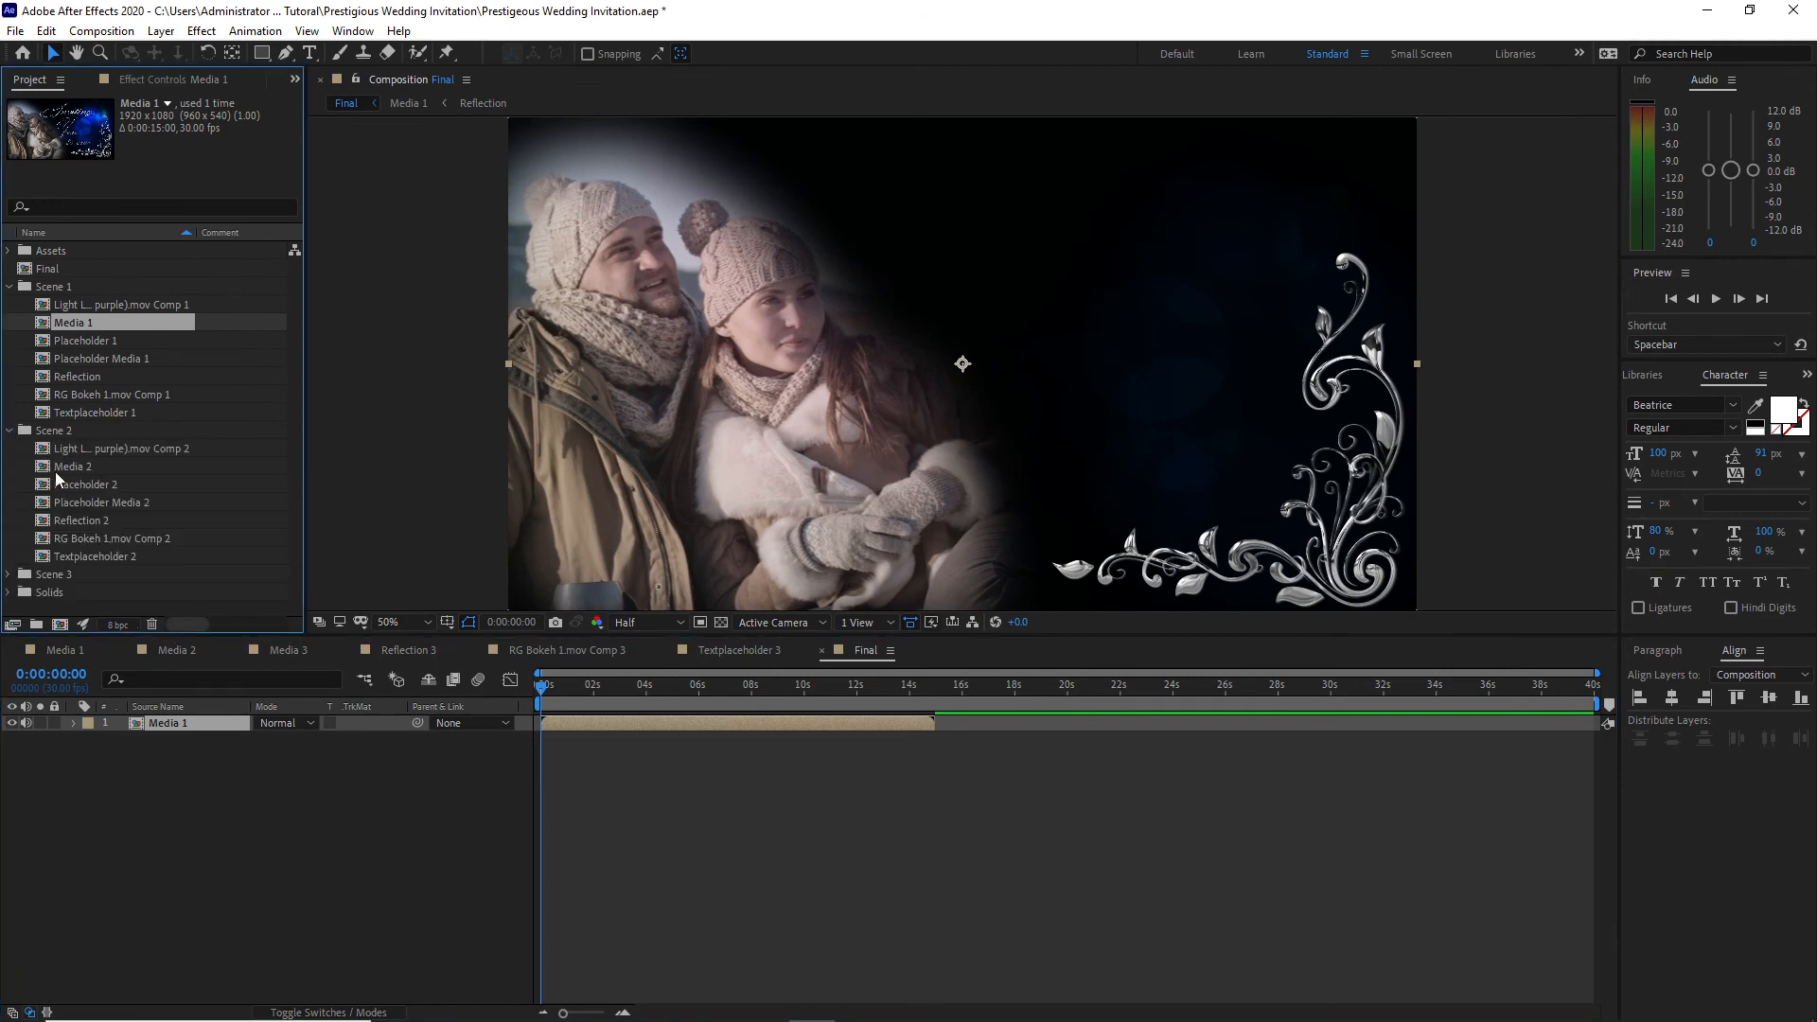
{"action": "left_click", "coordinate": [57, 473]}
{"action": "left_click_drag", "start_coordinate": [58, 479], "coordinate": [804, 696]}
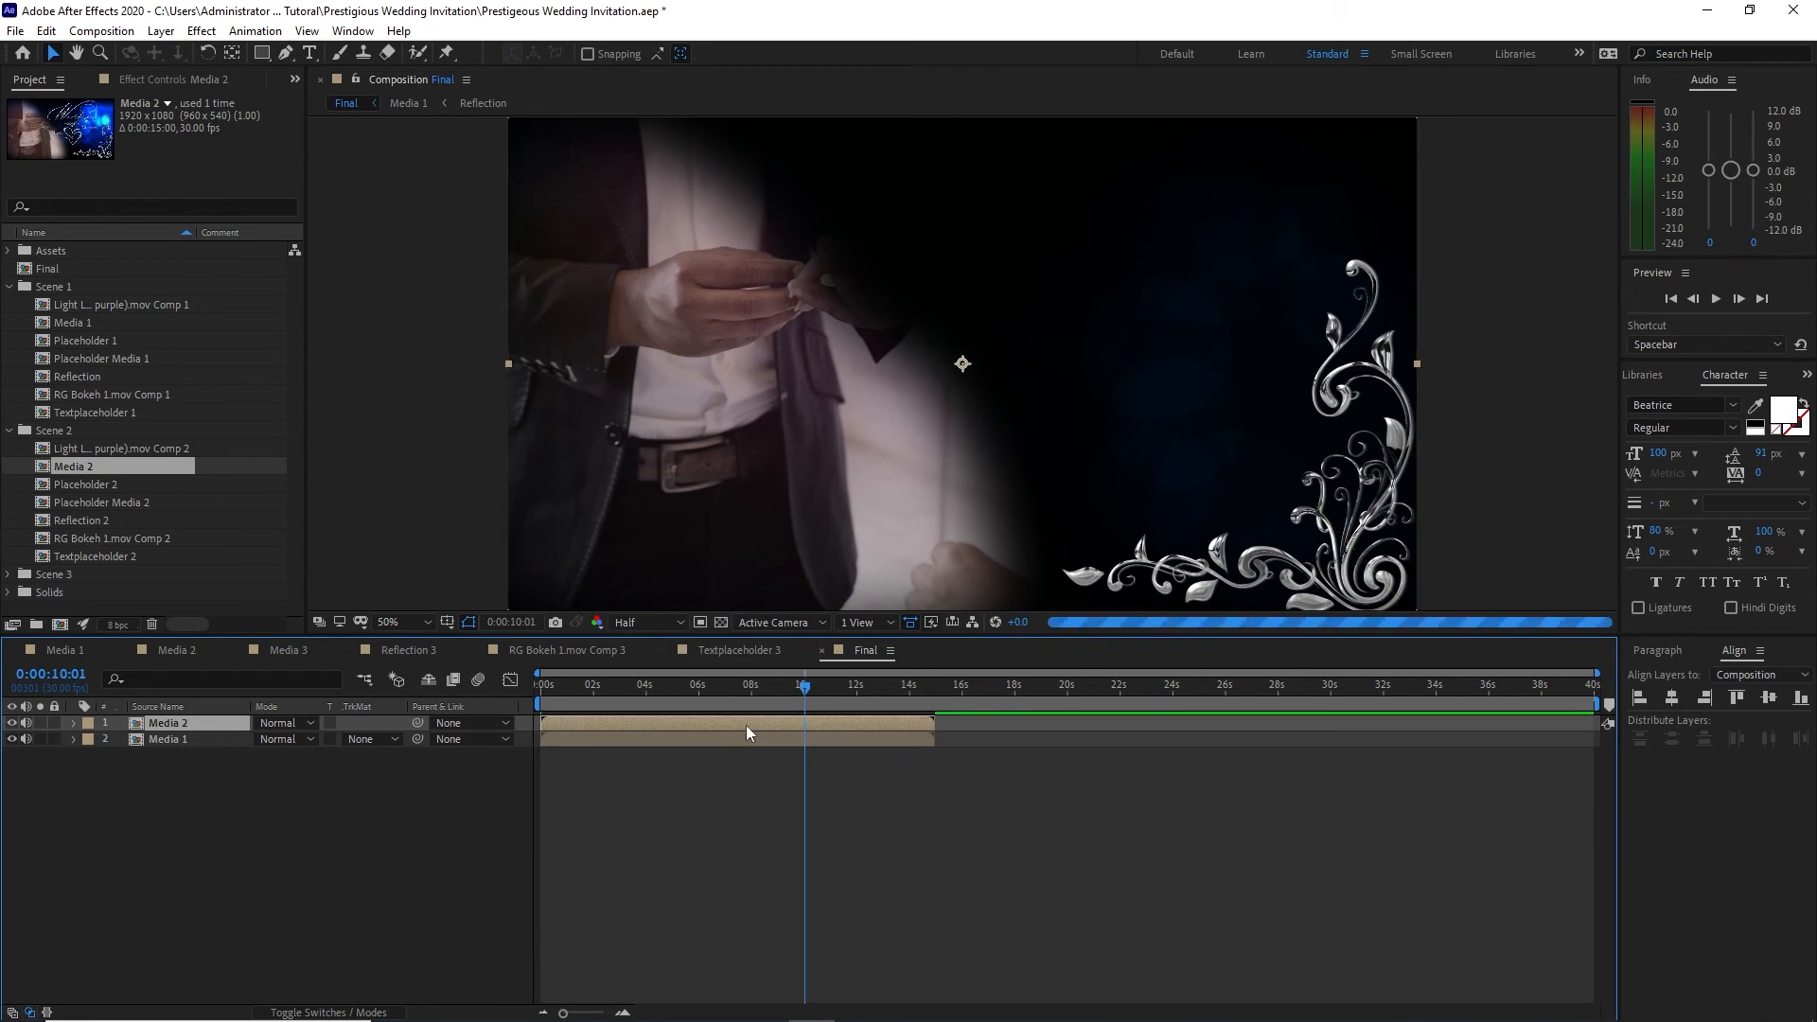
{"action": "key", "text": "bracketleft"}
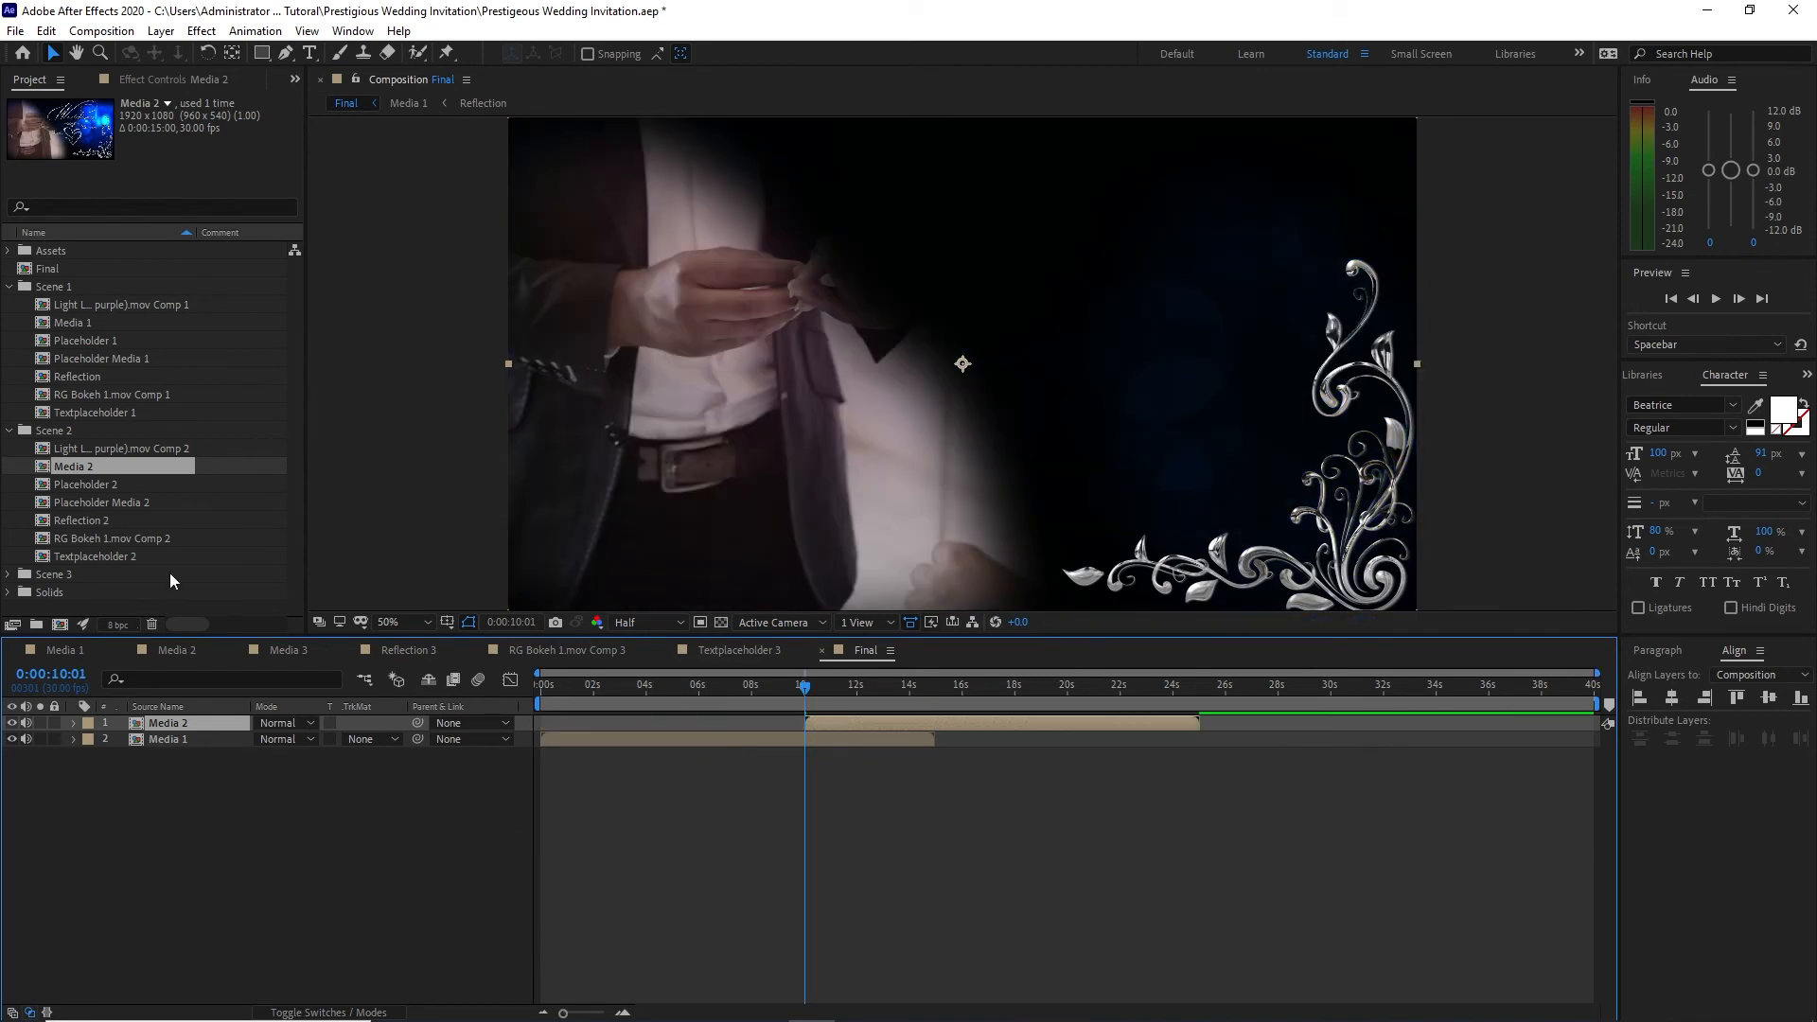
Step: Add Media 3 from the Scene 3 folder above Media 2 in Final, starting at about 20 seconds
{"action": "left_click", "coordinate": [11, 582]}
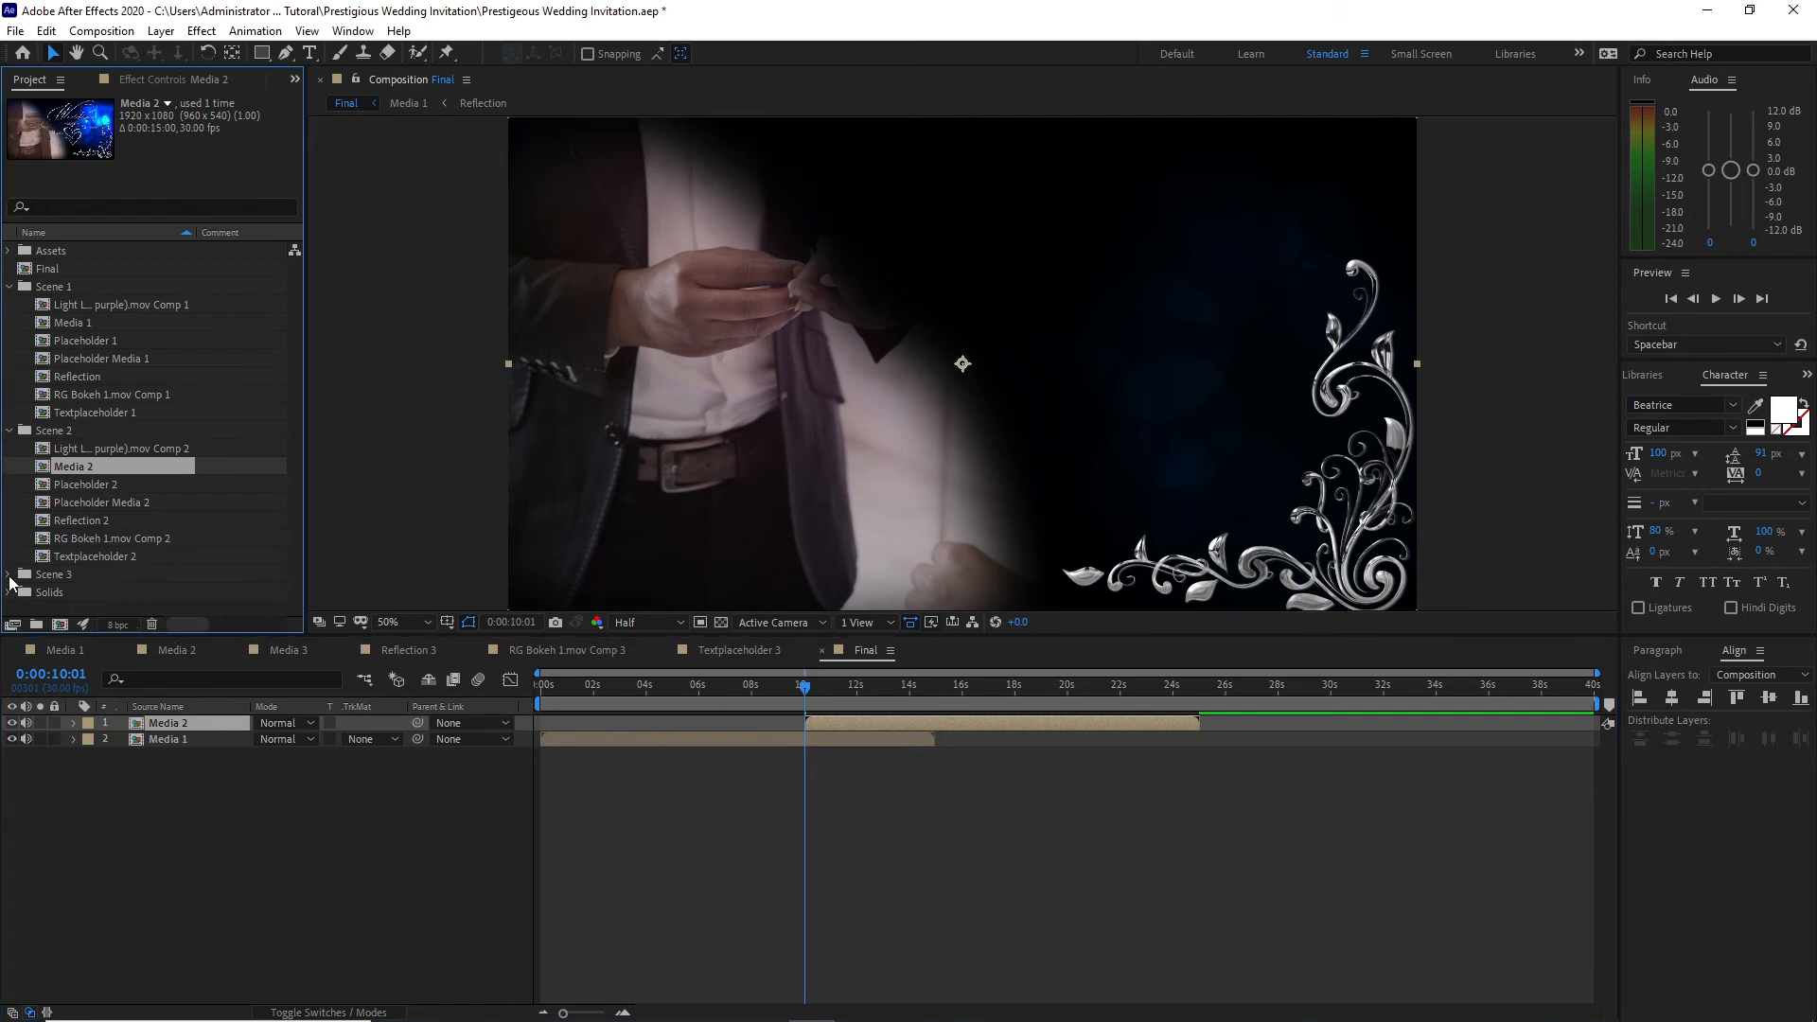
{"action": "left_click", "coordinate": [11, 576]}
{"action": "left_click", "coordinate": [73, 538]}
{"action": "left_click_drag", "start_coordinate": [113, 705], "coordinate": [132, 721]}
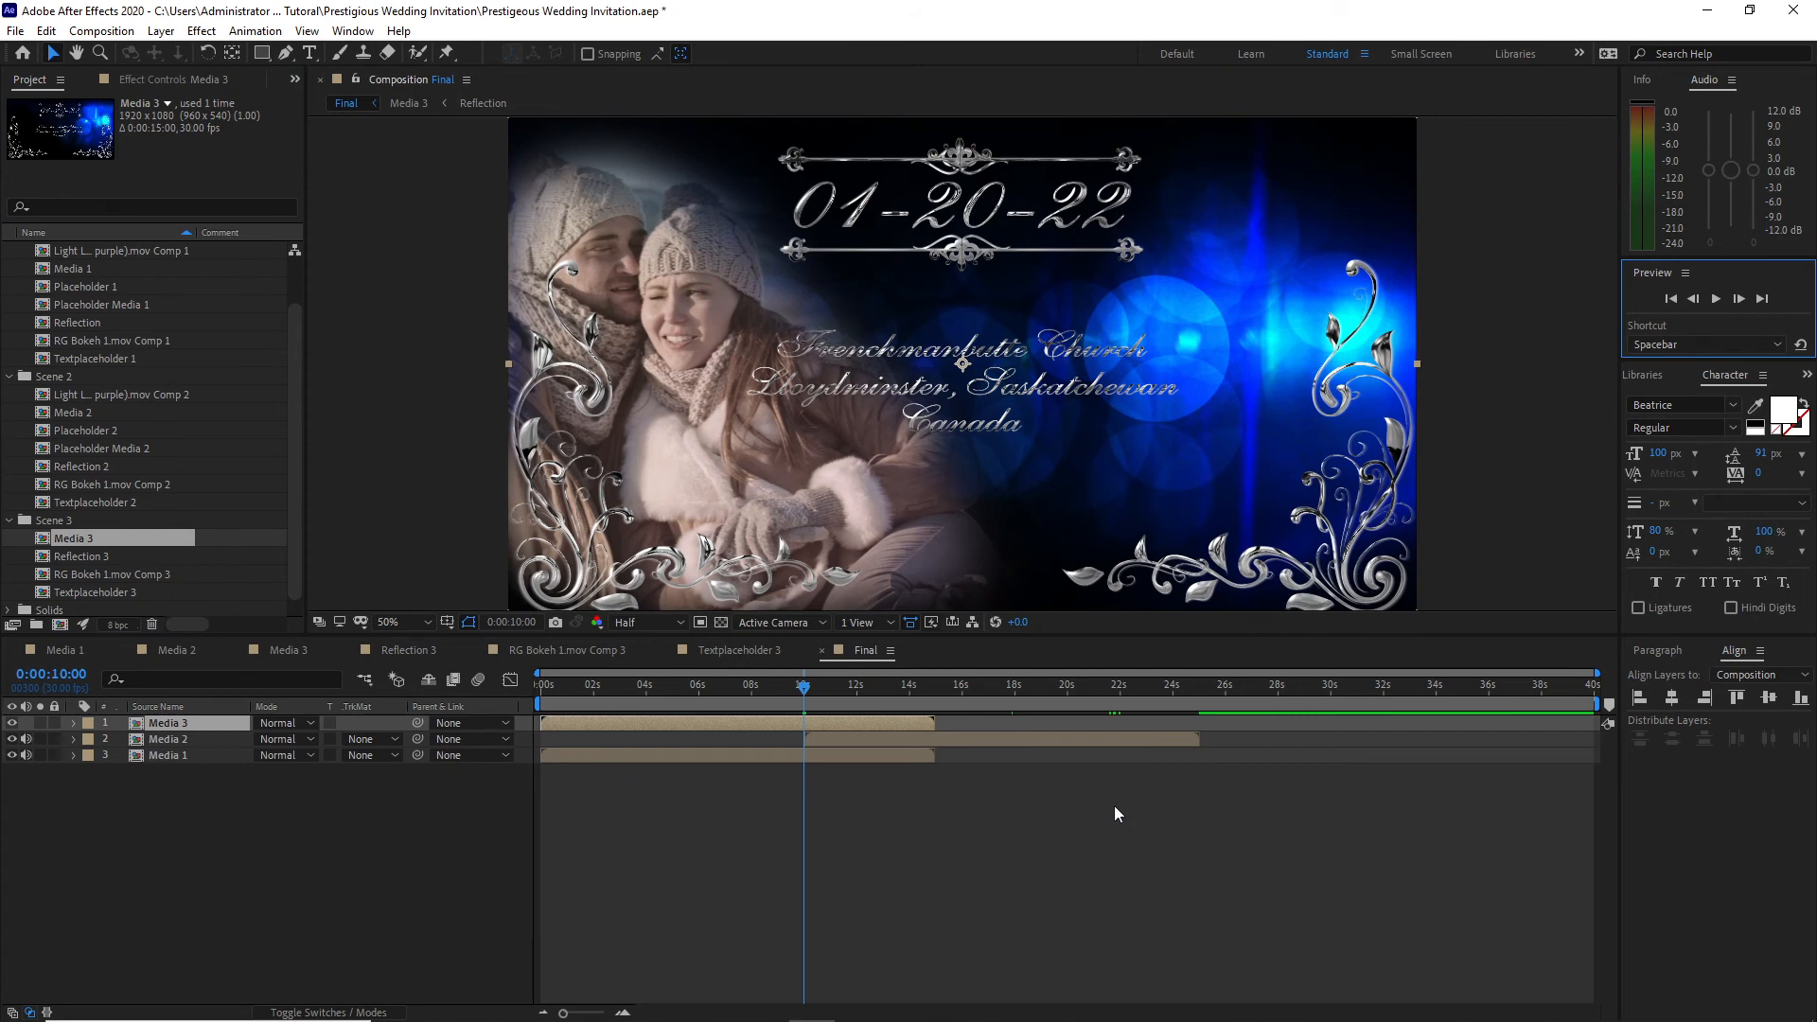
{"action": "left_click", "coordinate": [1068, 695]}
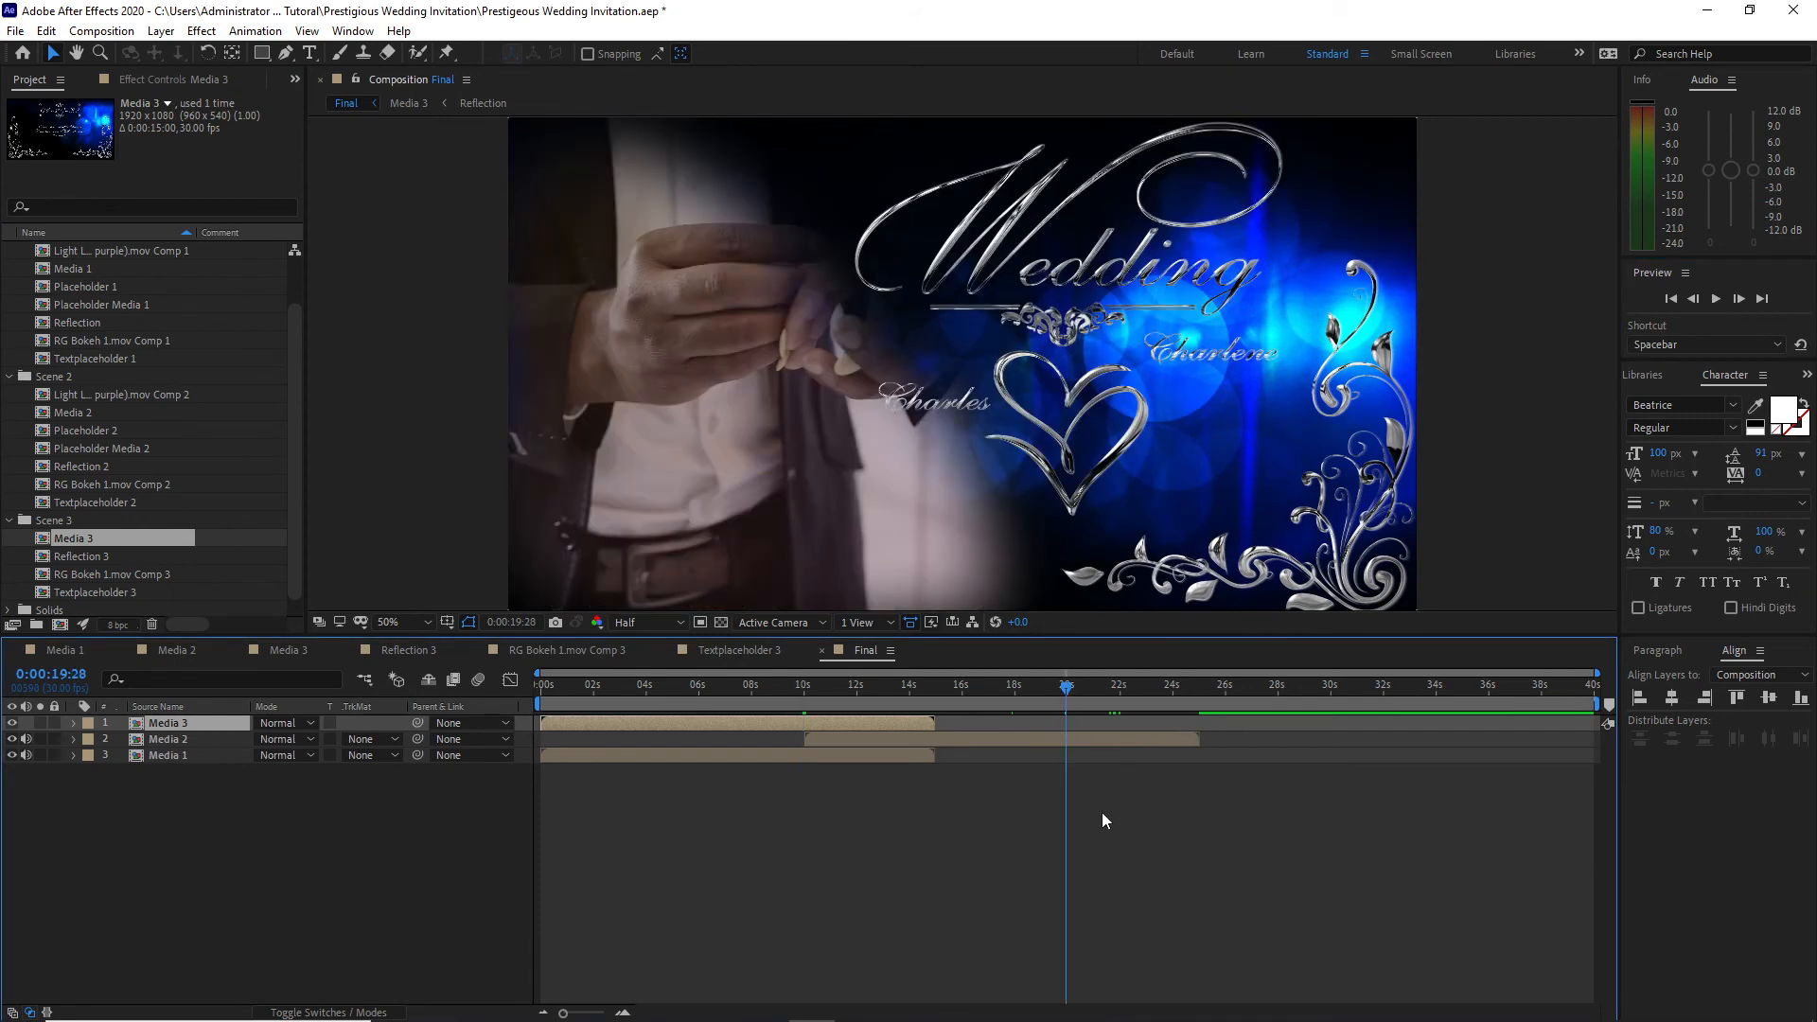
{"action": "key", "text": "bracketleft"}
Step: Preview the Final composition from the beginning to check how the three scenes play together
{"action": "key", "text": "Home"}
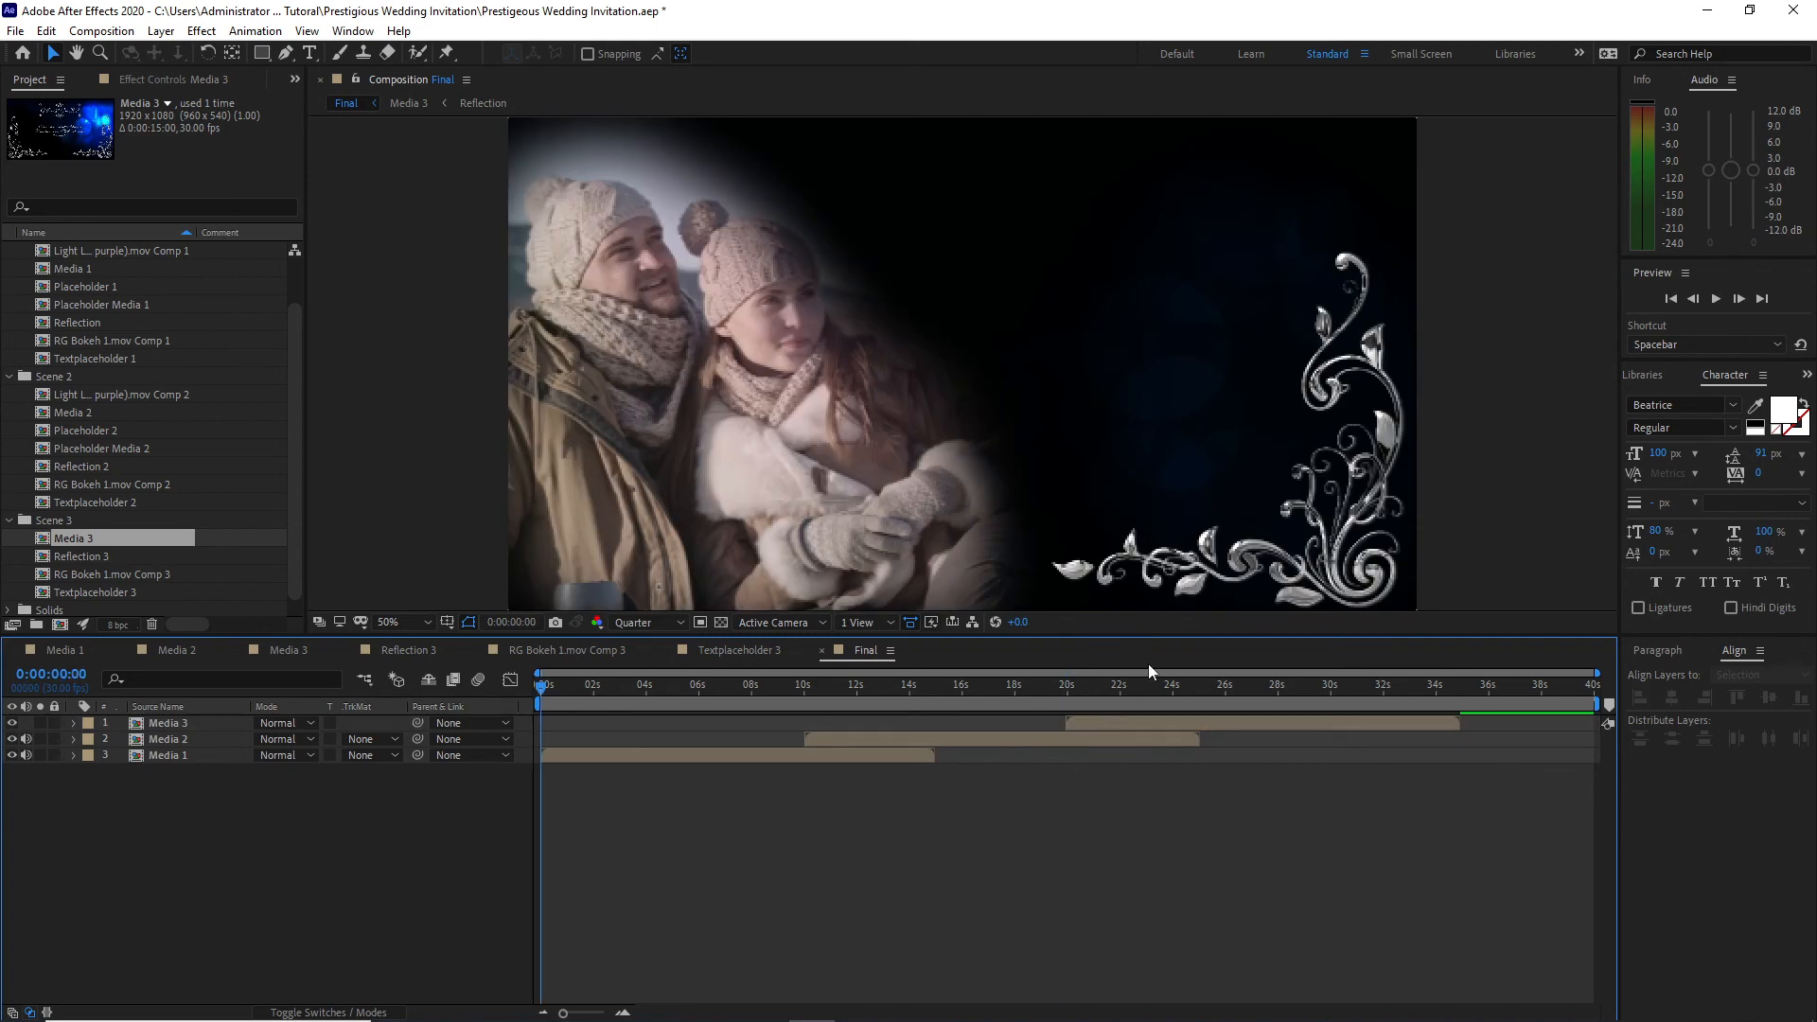
{"action": "left_click", "coordinate": [1716, 298]}
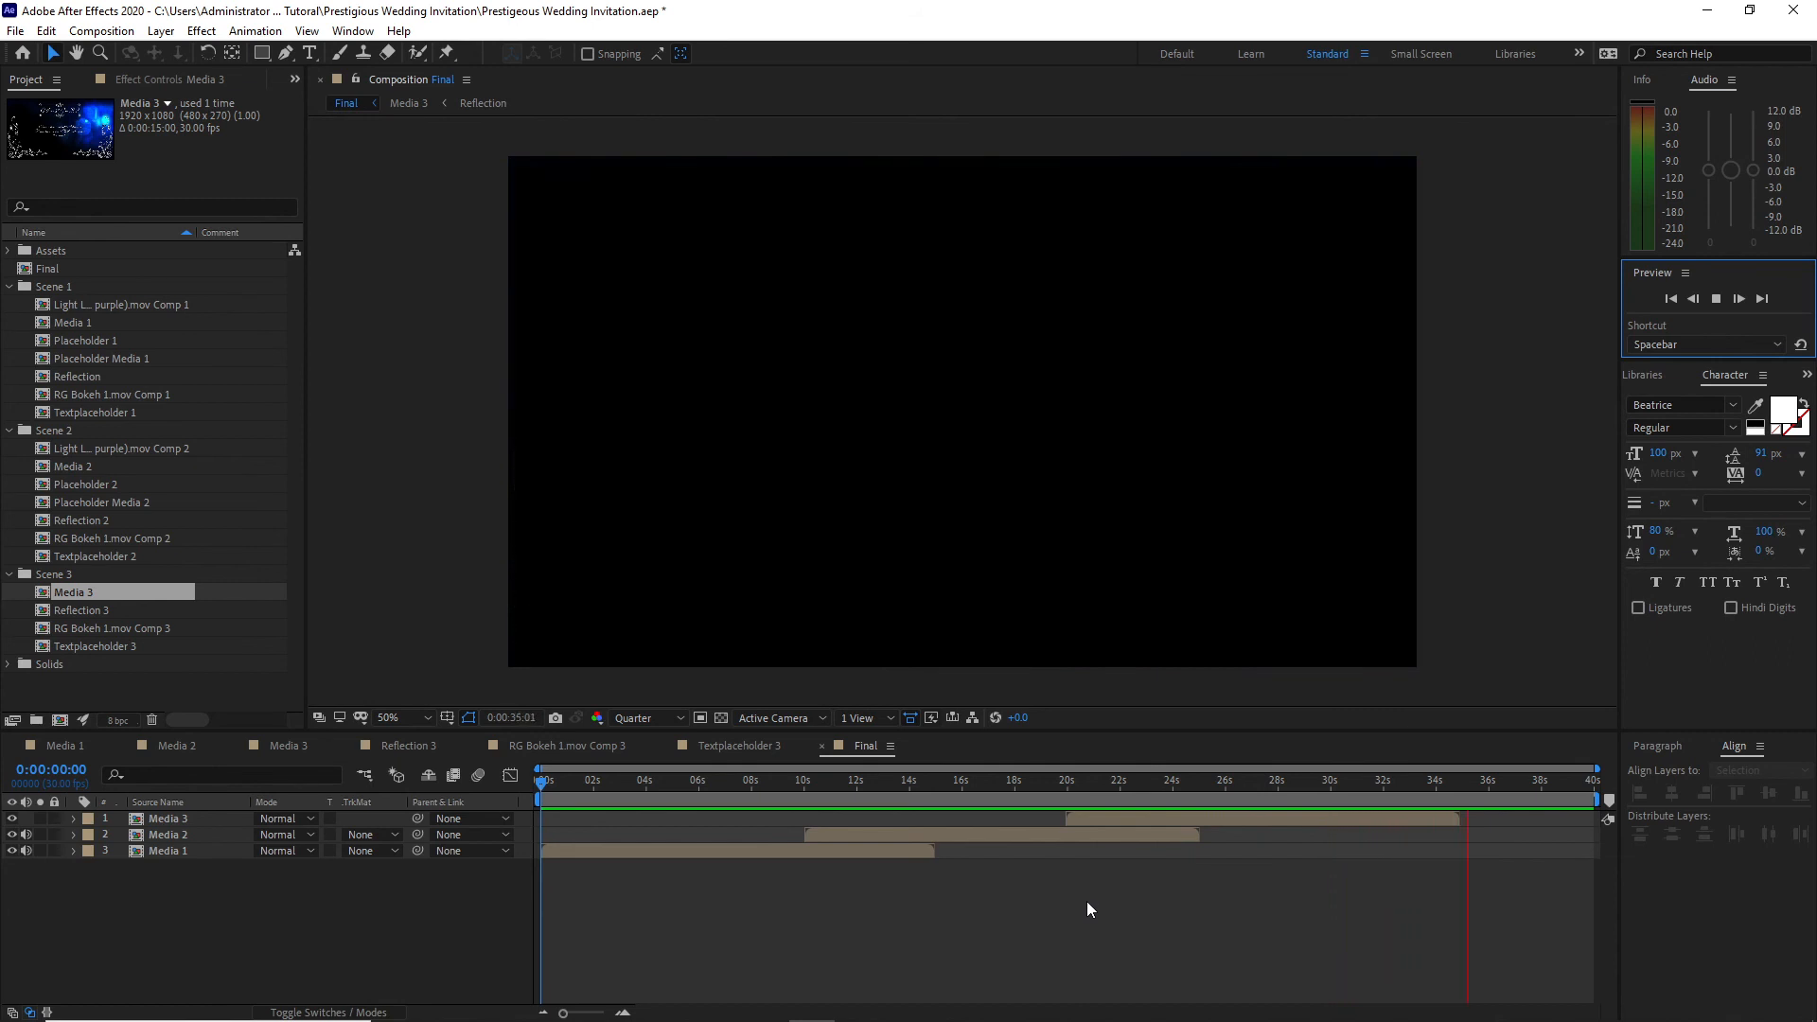
{"action": "left_click", "coordinate": [1717, 300]}
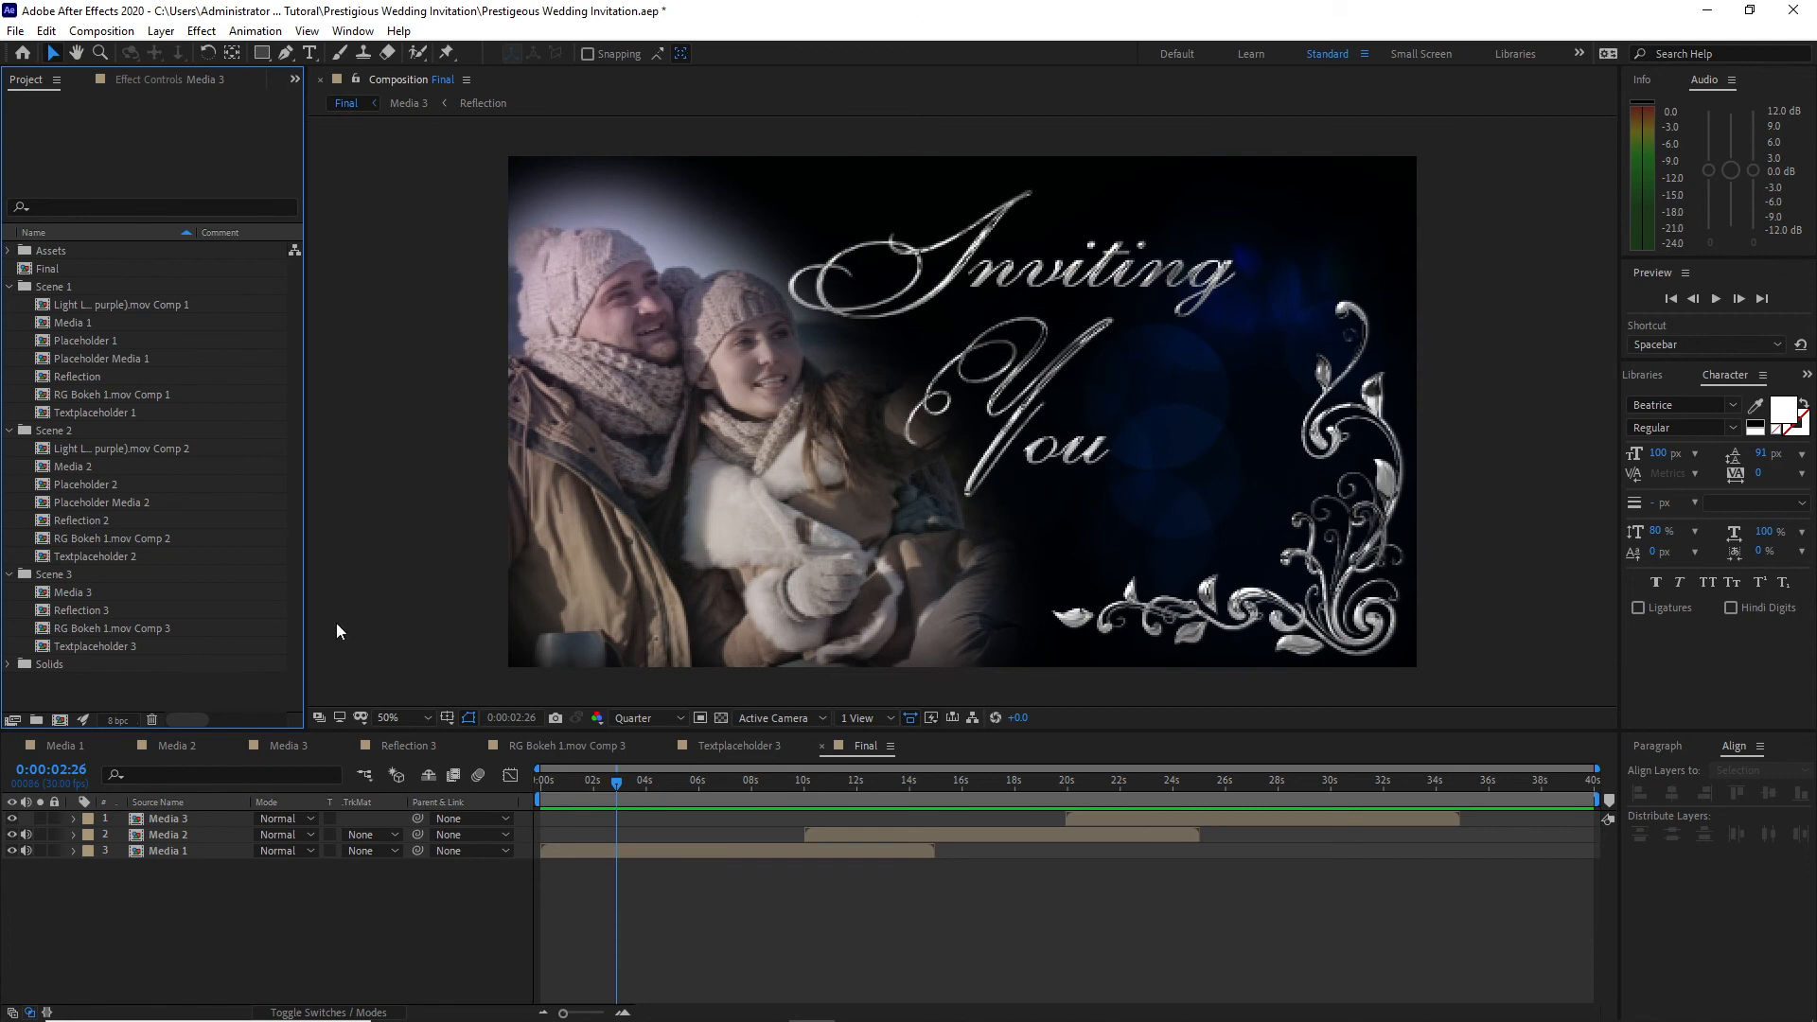
Step: Delete the Reflection 2 and RG Bokeh 1.mov Comp 2 compositions from the Scene 2 folder
{"action": "left_click", "coordinate": [112, 519]}
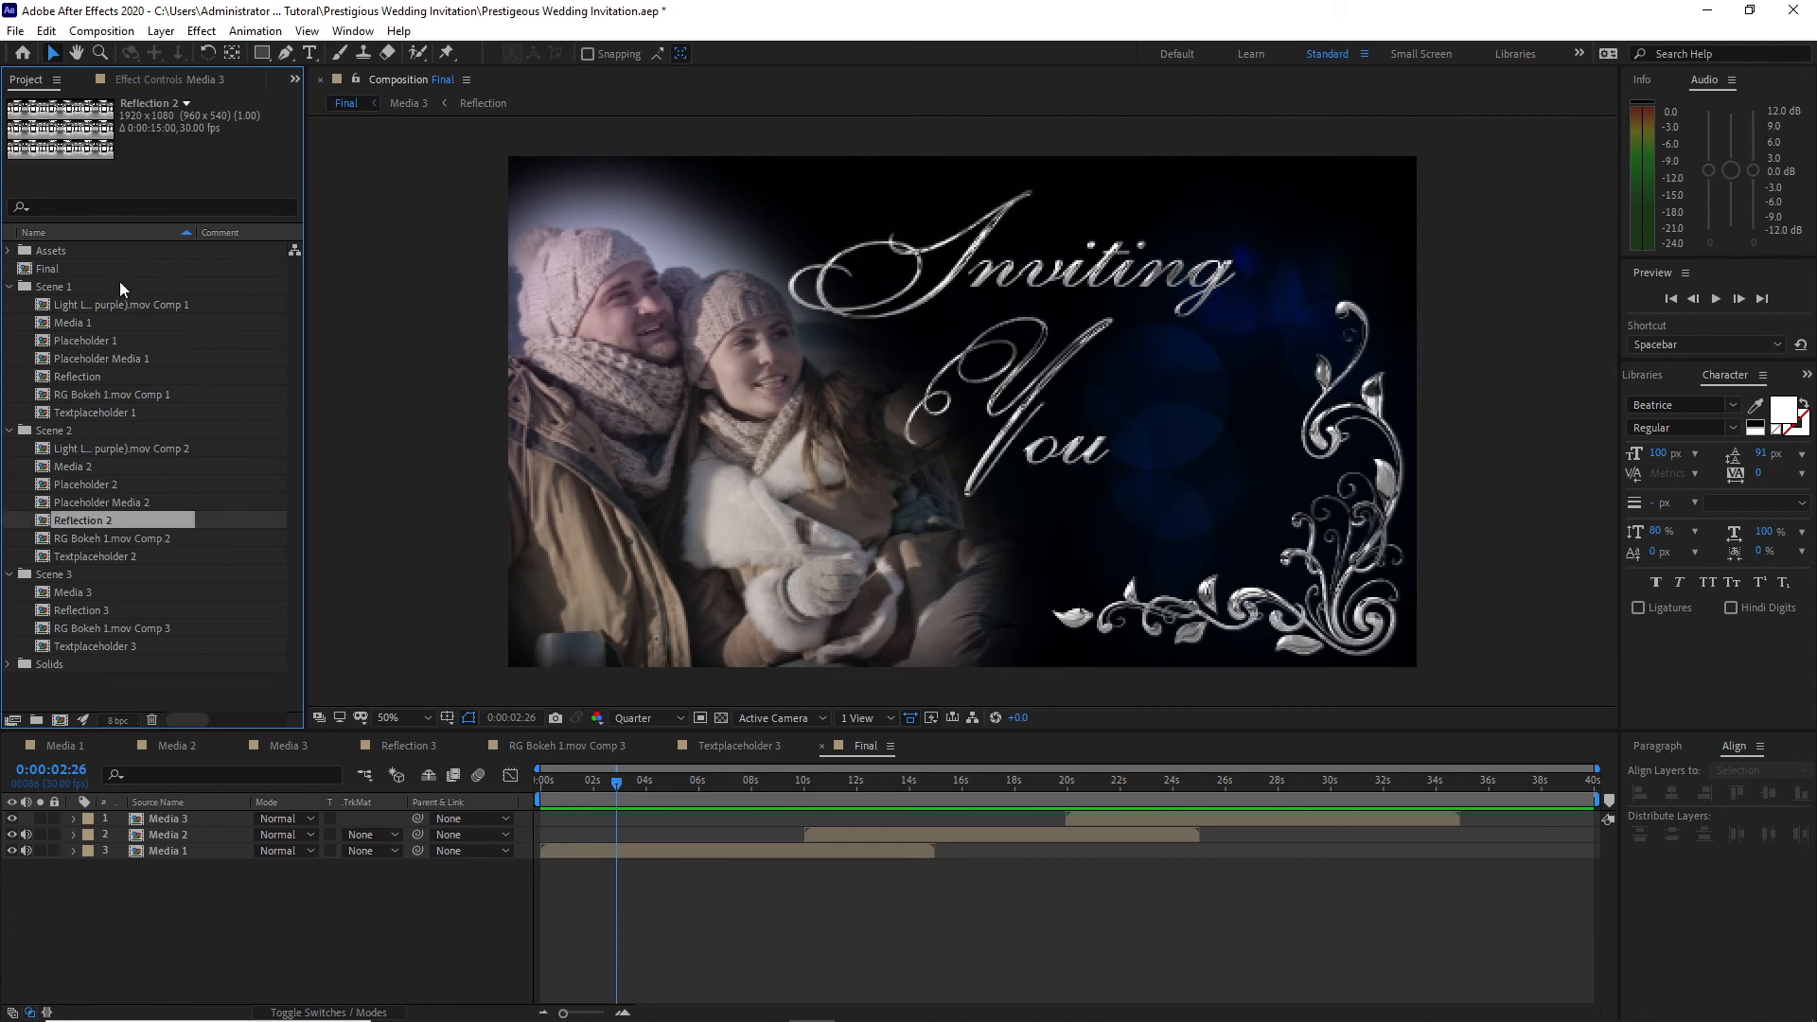
{"action": "left_click", "coordinate": [45, 31]}
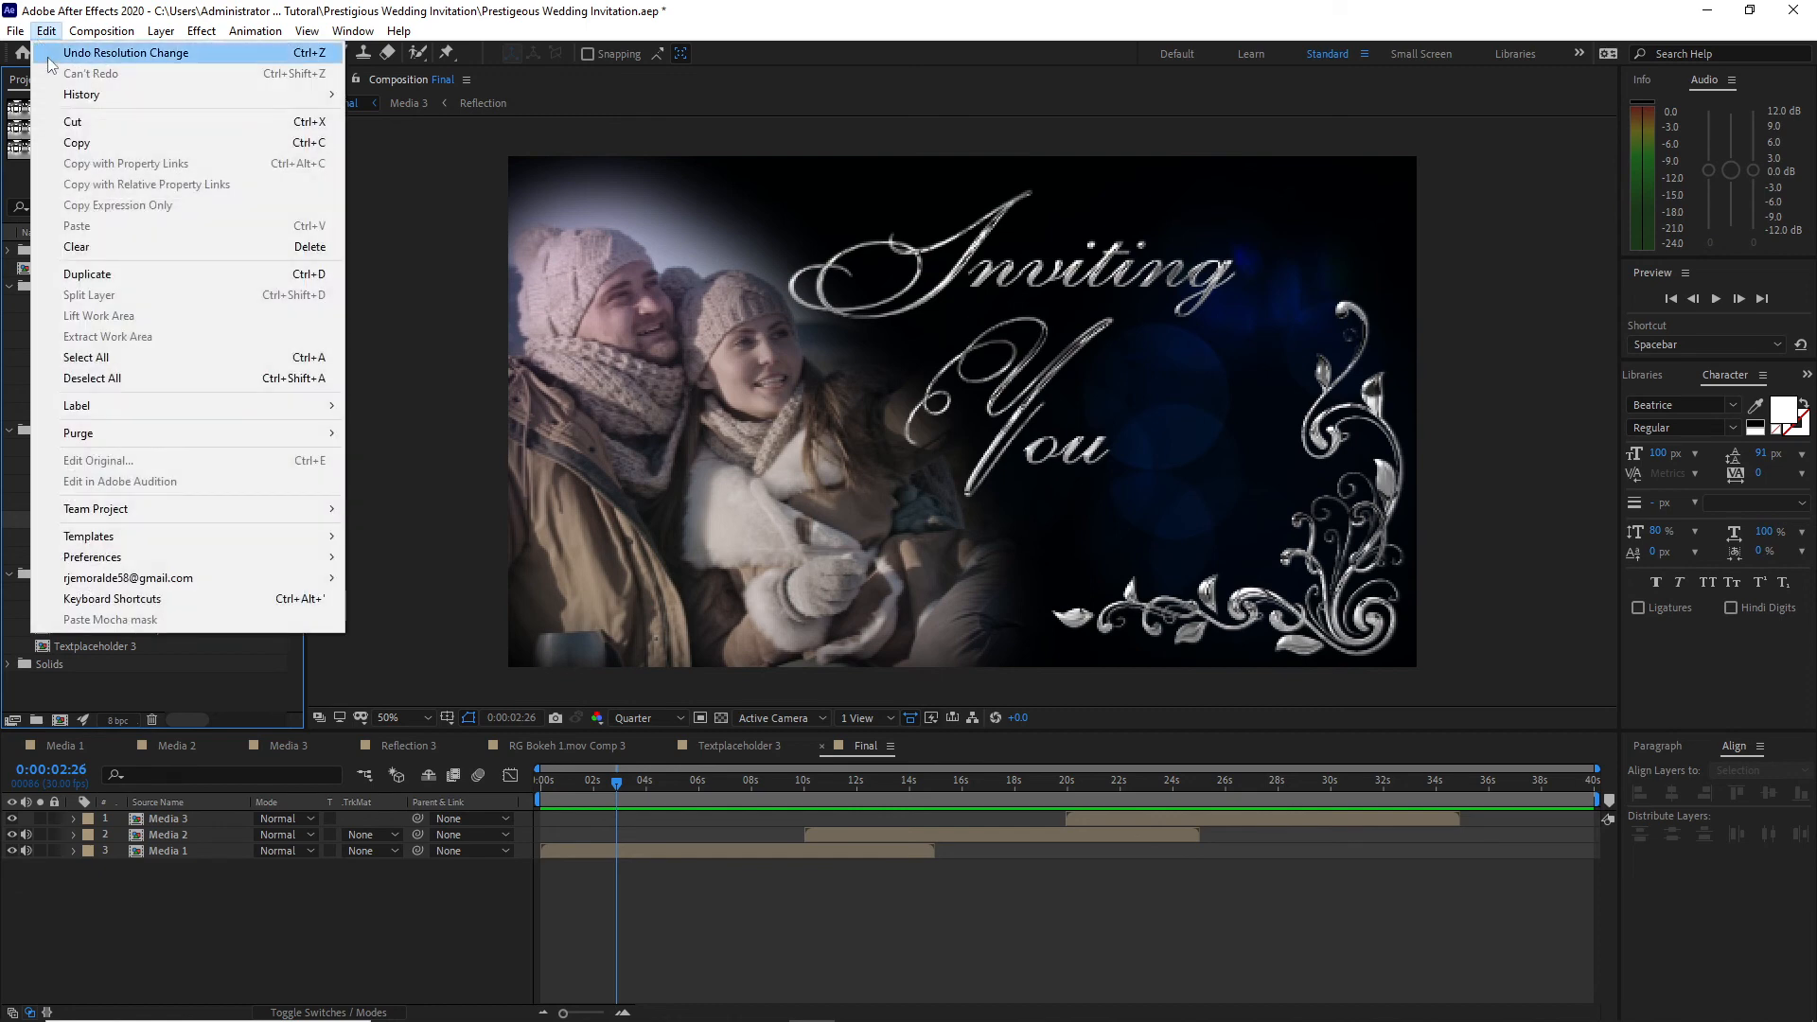
{"action": "left_click", "coordinate": [87, 248]}
{"action": "left_click", "coordinate": [950, 543]}
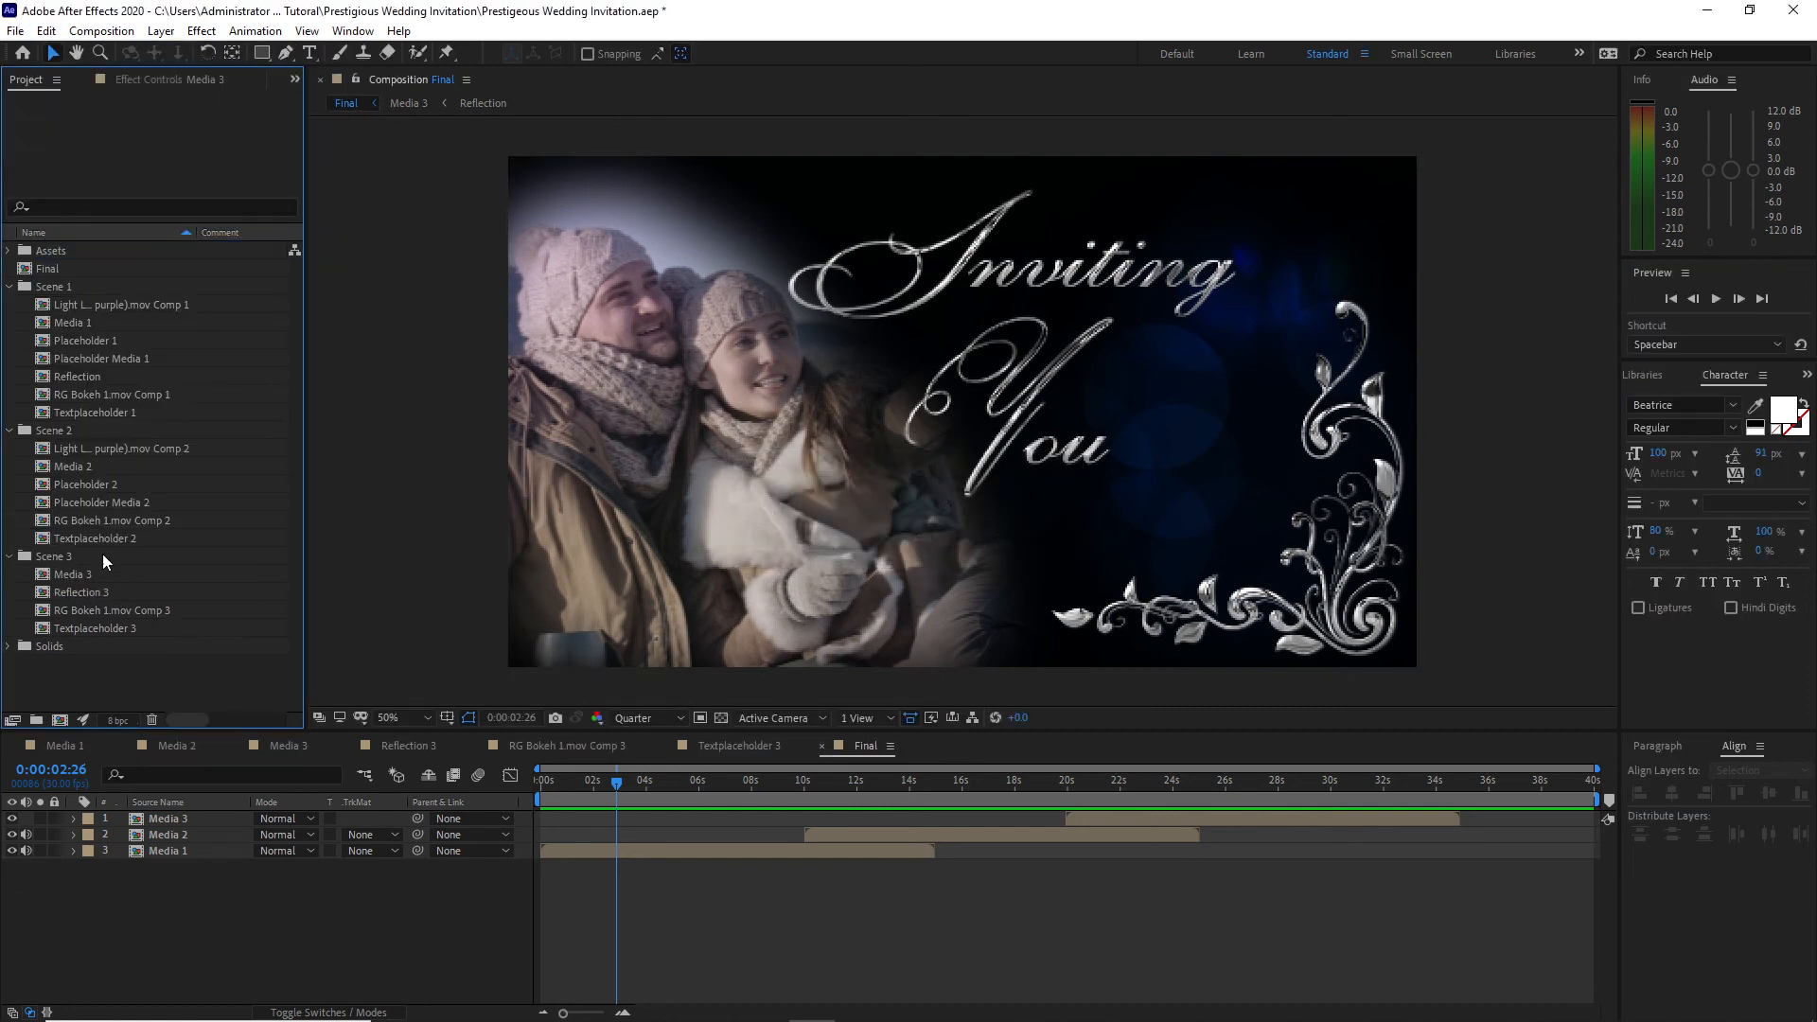
{"action": "left_click", "coordinate": [121, 520]}
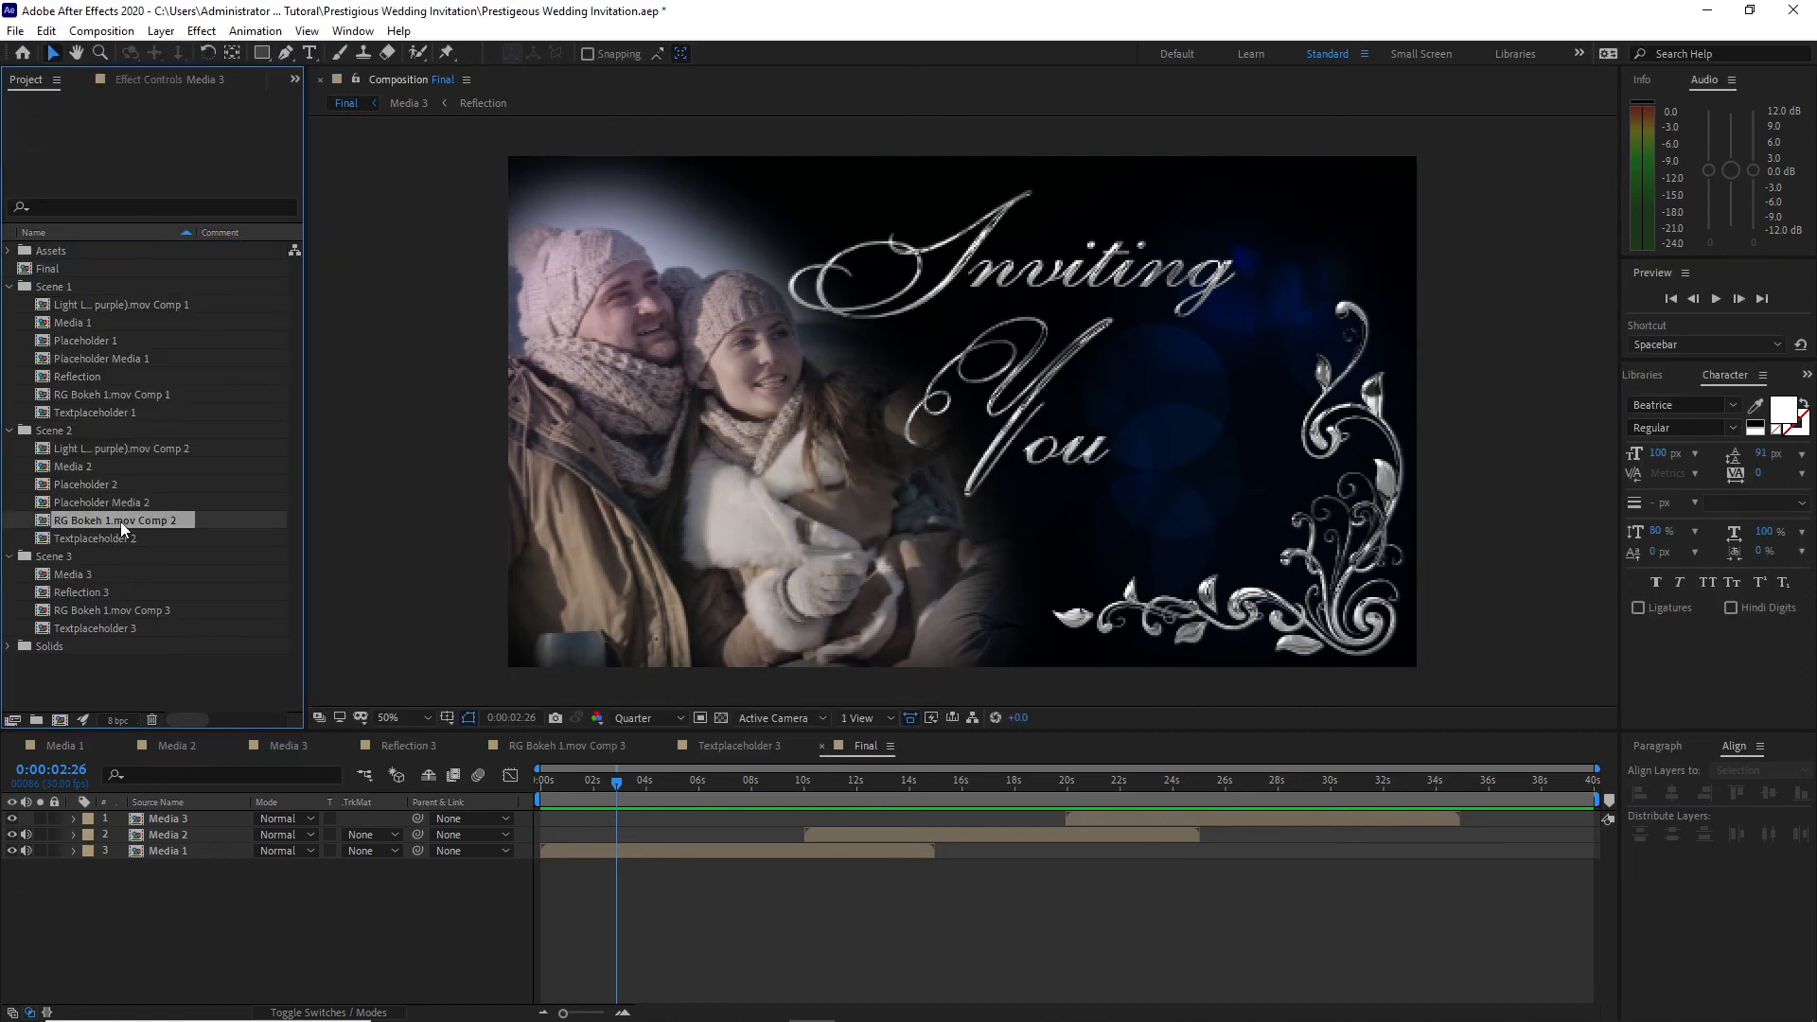
{"action": "left_click", "coordinate": [46, 30]}
{"action": "left_click", "coordinate": [63, 248]}
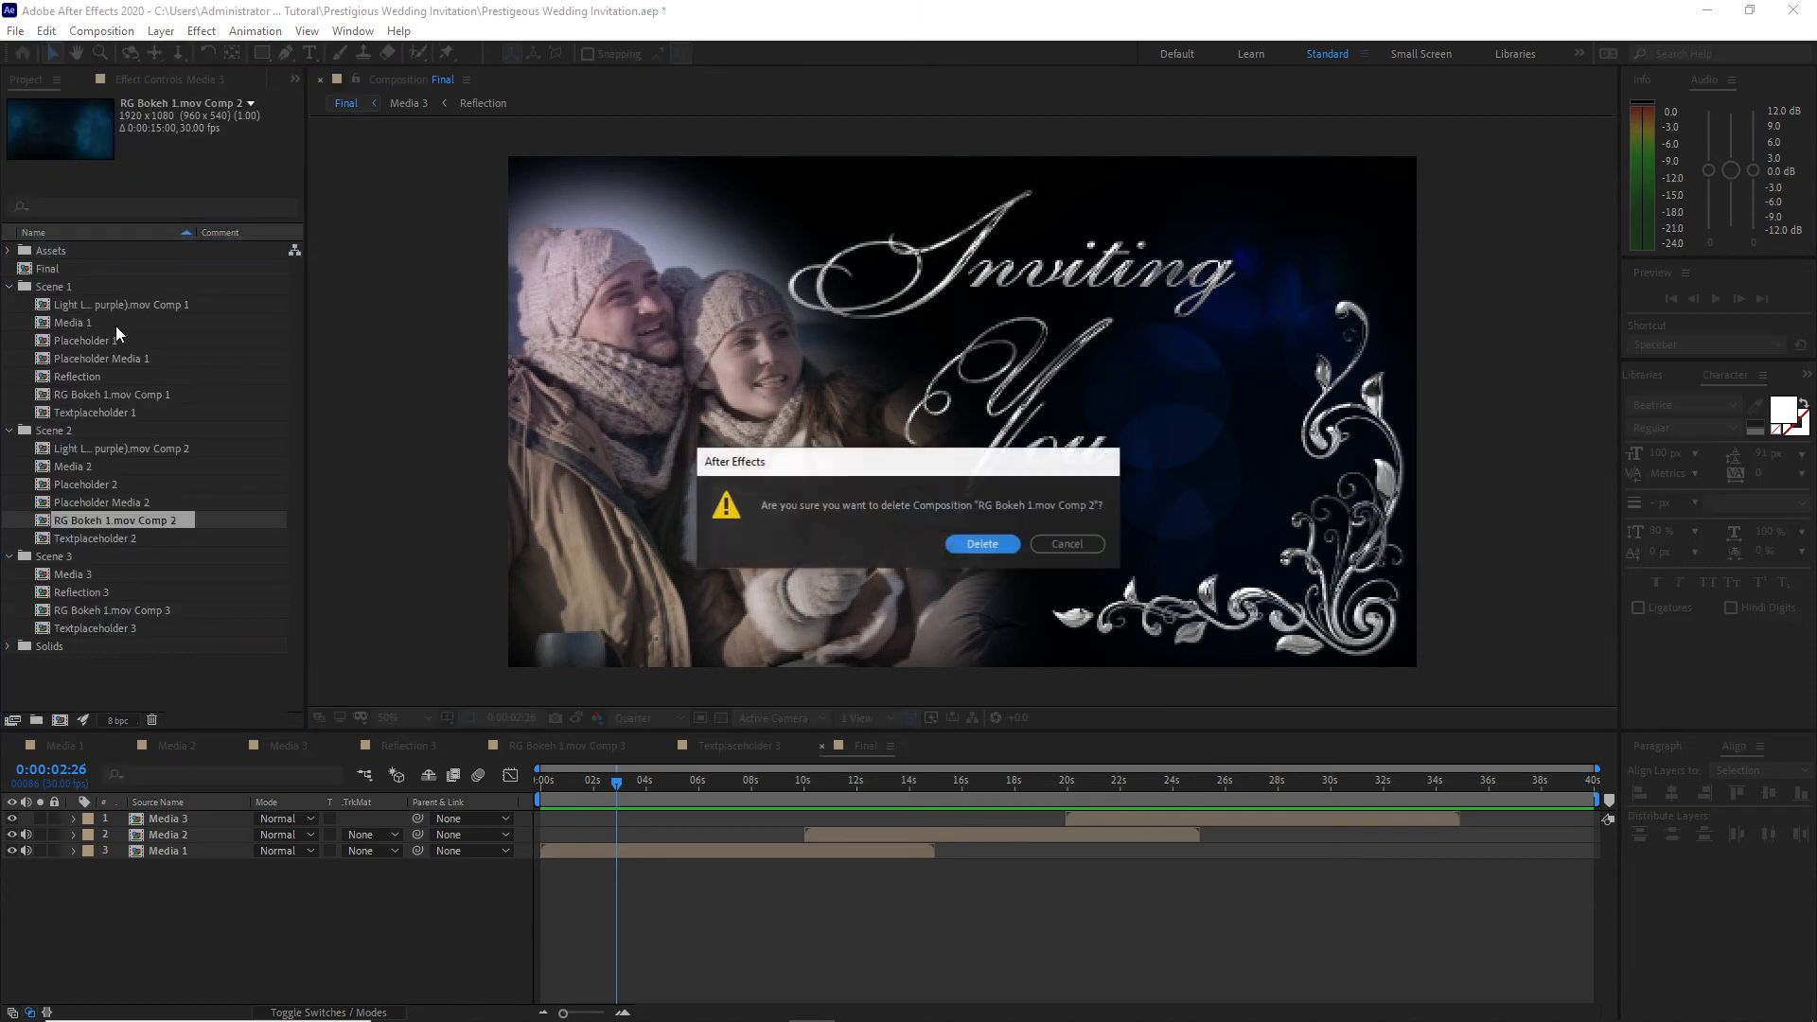
{"action": "left_click", "coordinate": [983, 544]}
Step: Delete the Light Leak 1 (orange & purple).mov Comp 2 composition from Scene 2 and collapse the three scene folders
{"action": "left_click", "coordinate": [155, 447]}
{"action": "left_click", "coordinate": [46, 30]}
{"action": "left_click", "coordinate": [63, 248]}
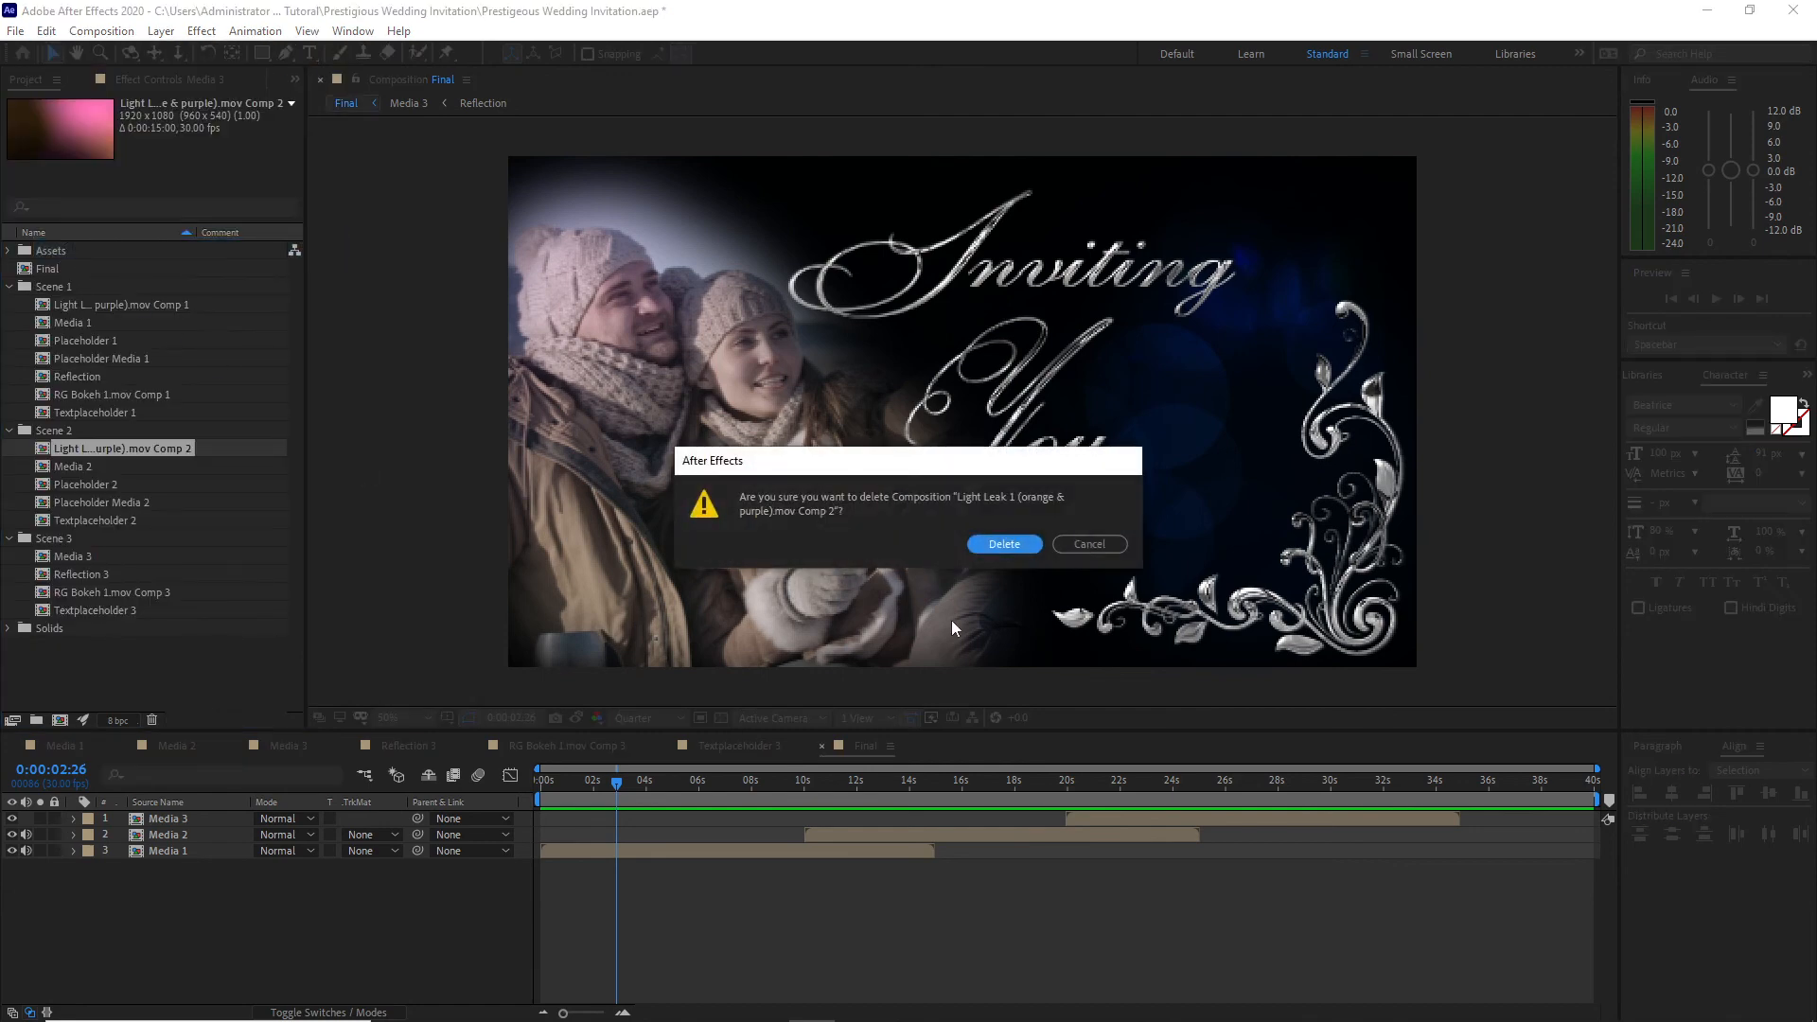
{"action": "left_click", "coordinate": [985, 541]}
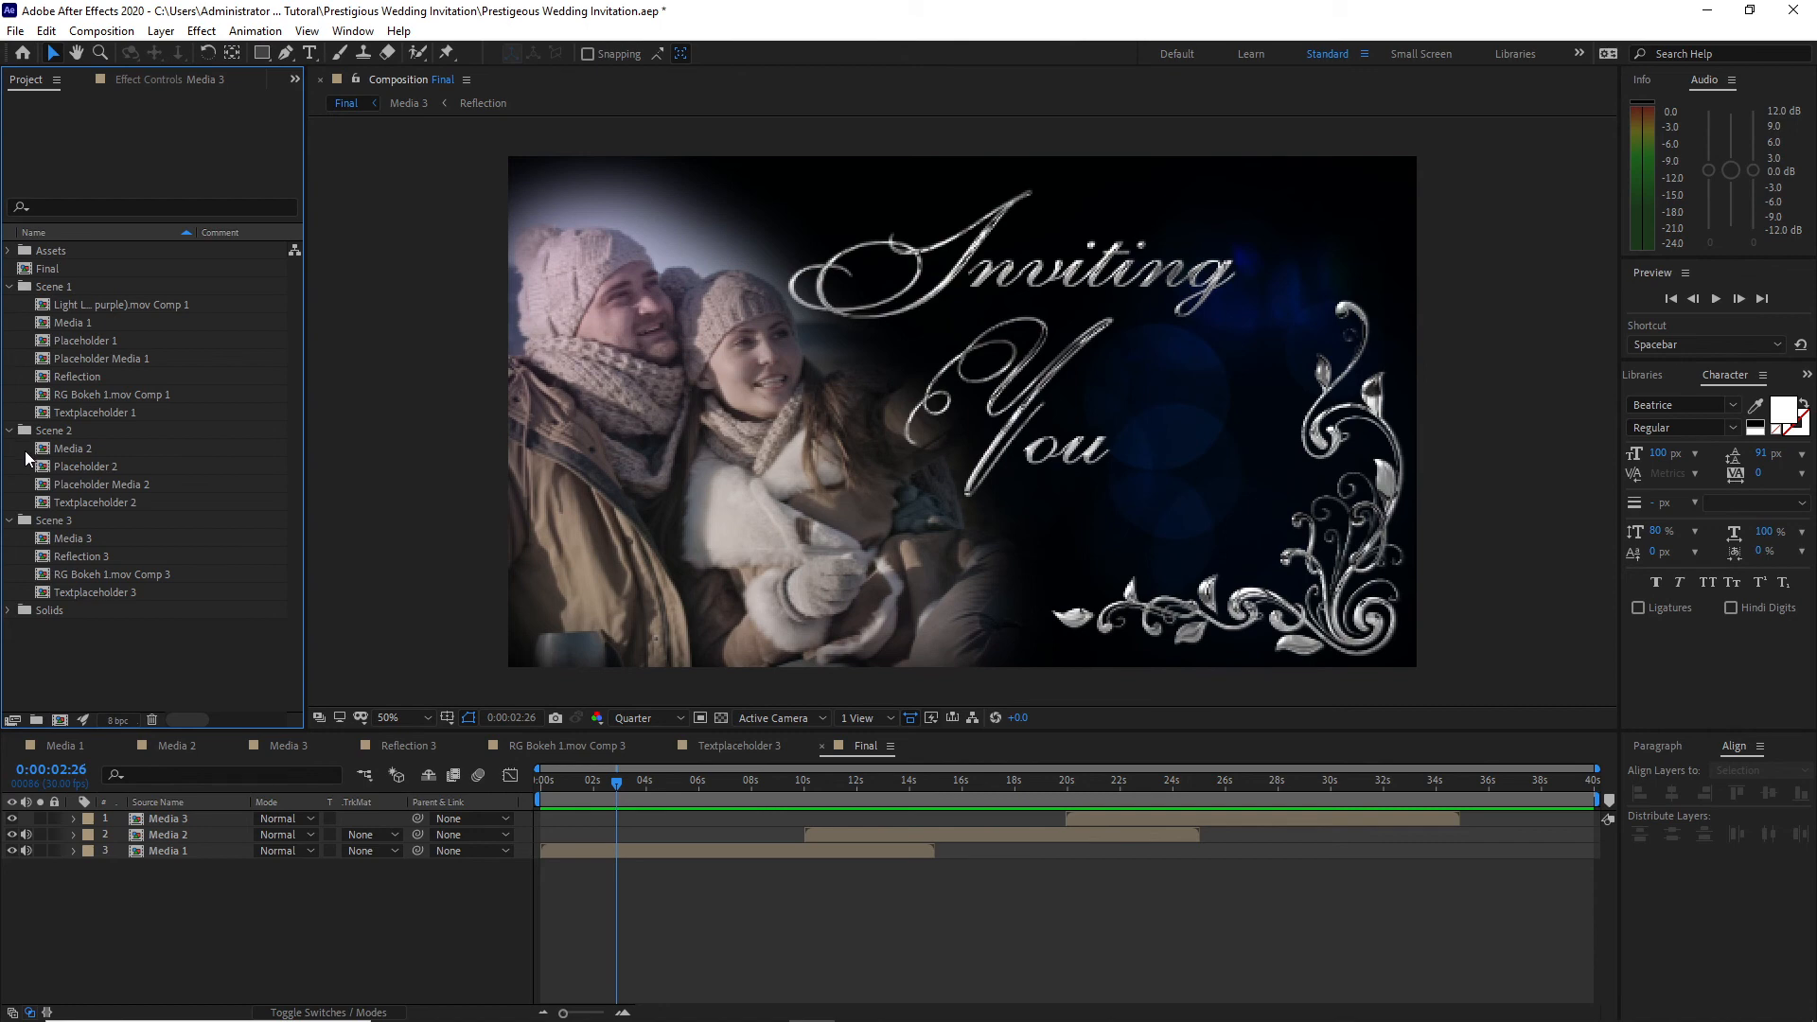
{"action": "left_click", "coordinate": [9, 286]}
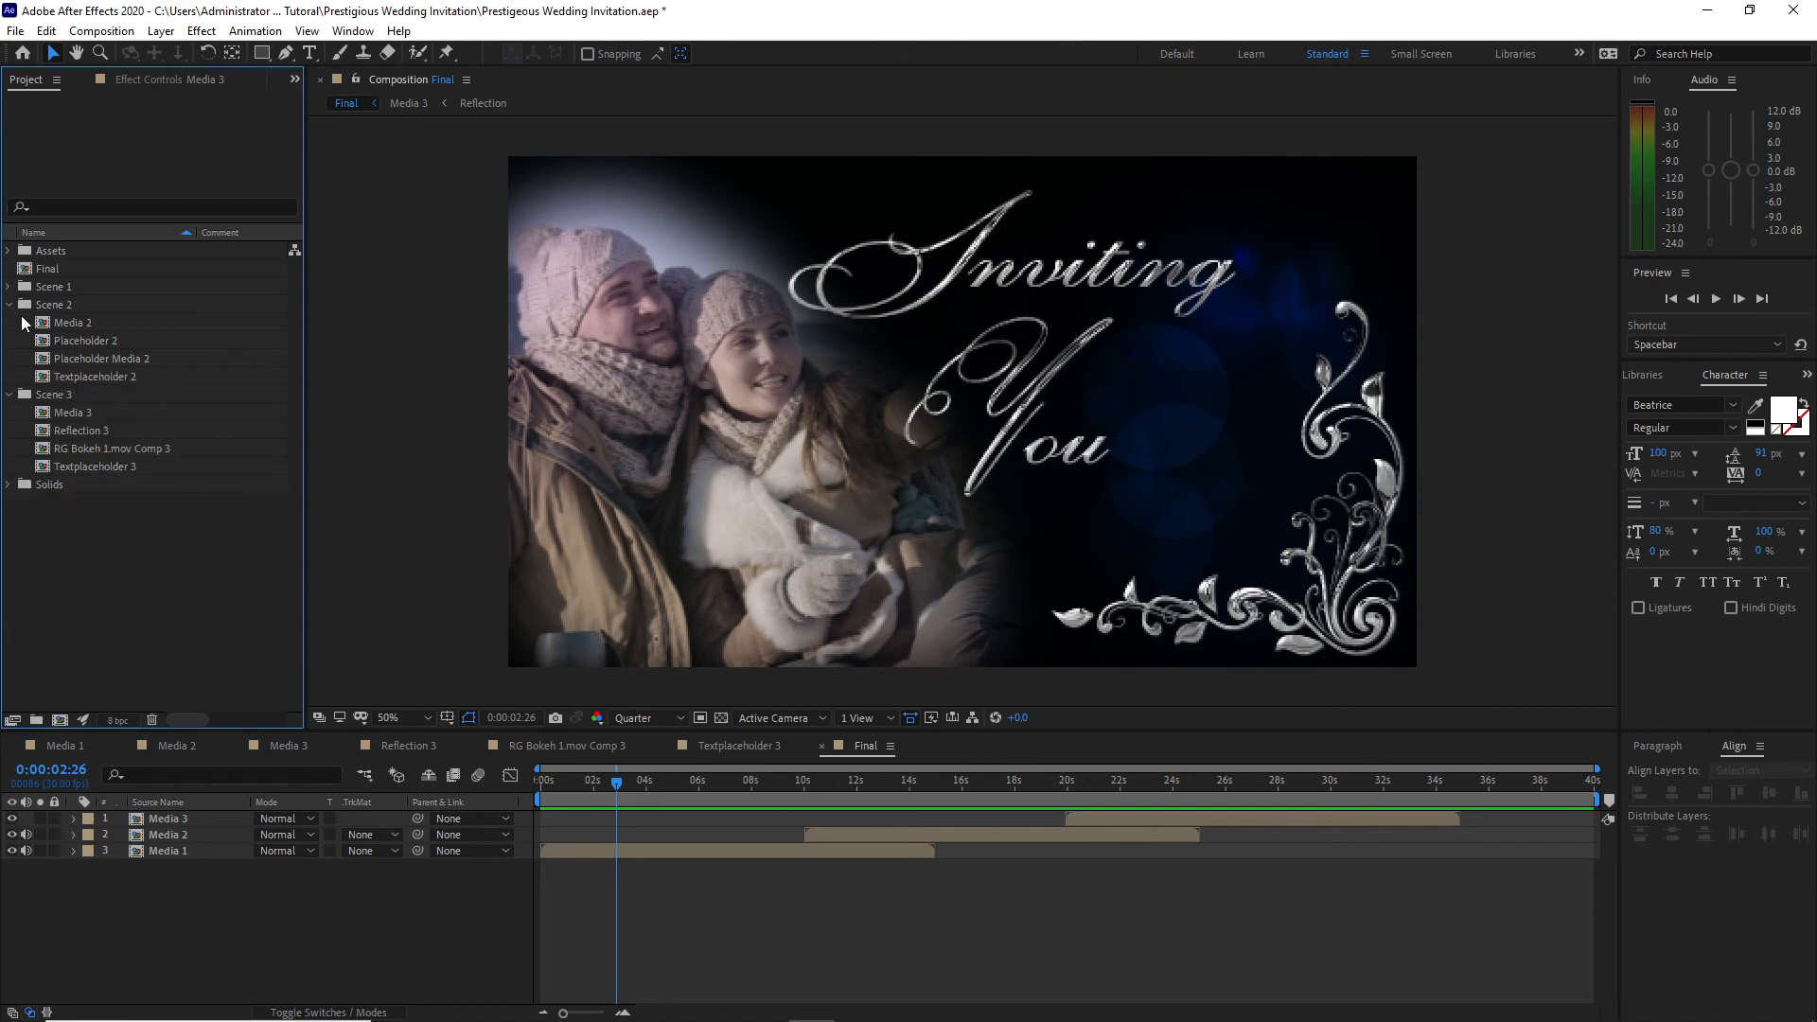
{"action": "left_click", "coordinate": [9, 308]}
{"action": "left_click", "coordinate": [9, 323]}
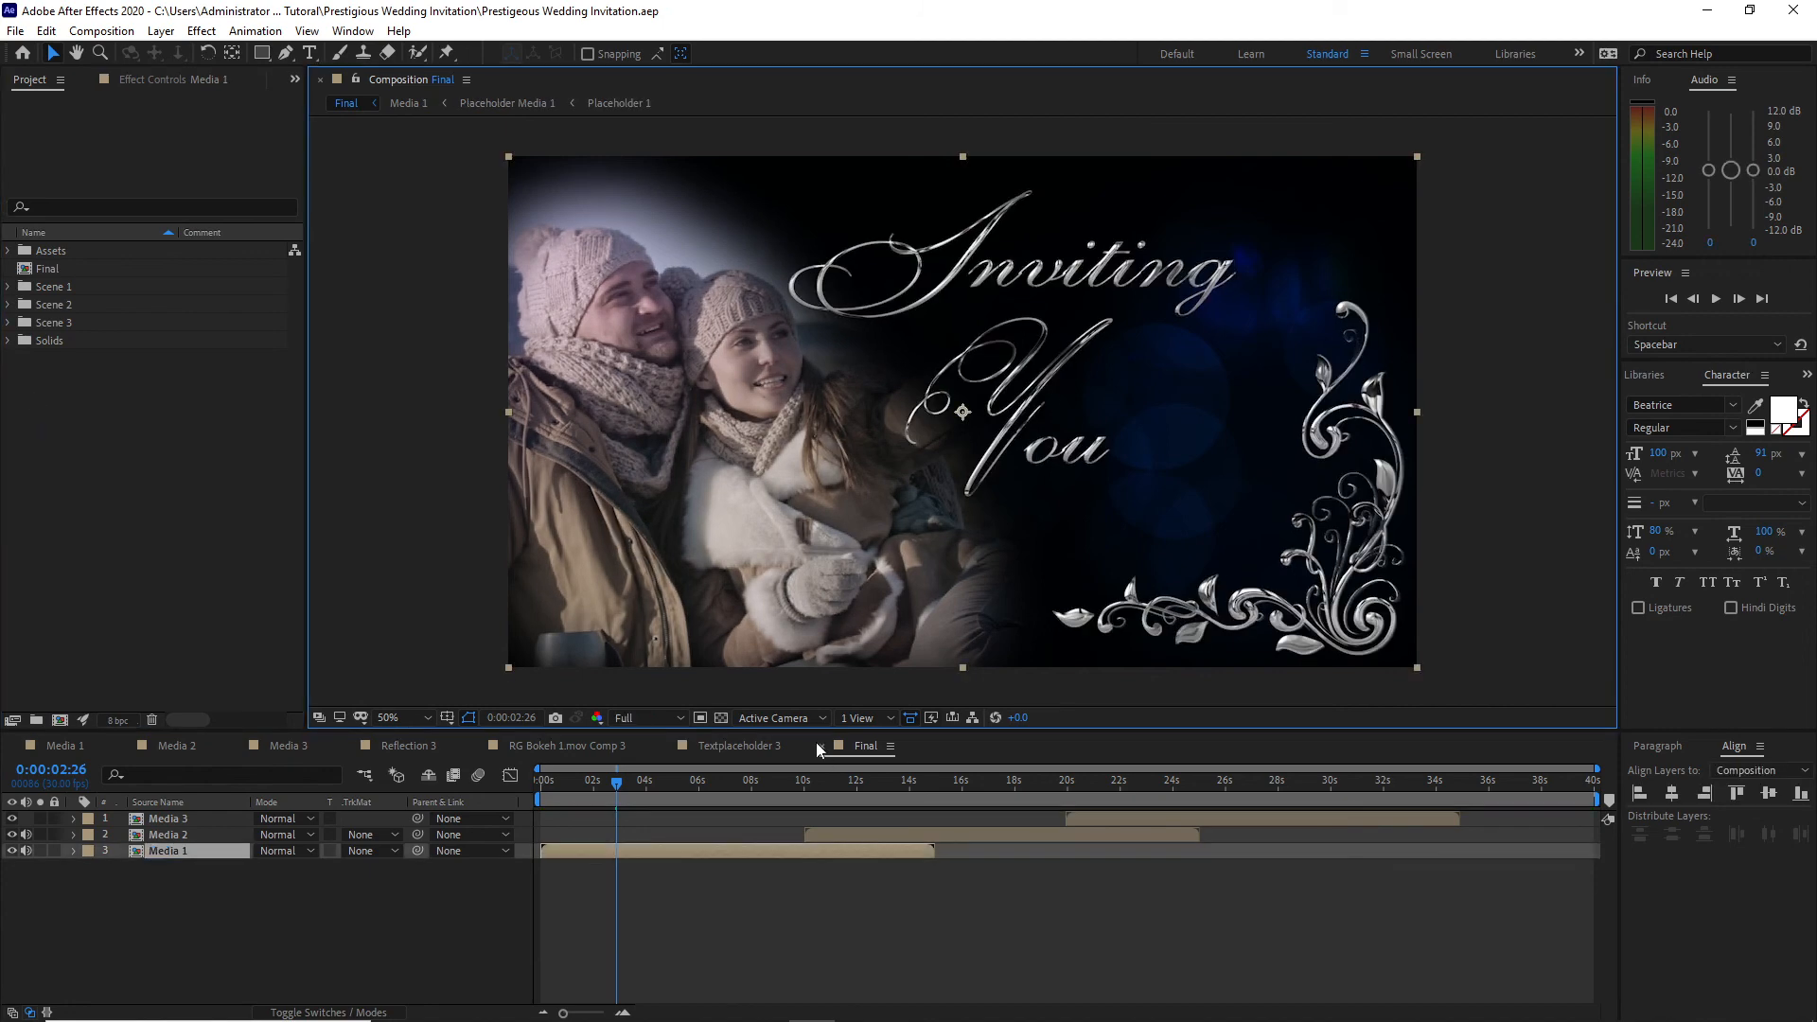
Step: Set the Final composition's duration to 0:00:35:00
{"action": "left_click", "coordinate": [102, 30]}
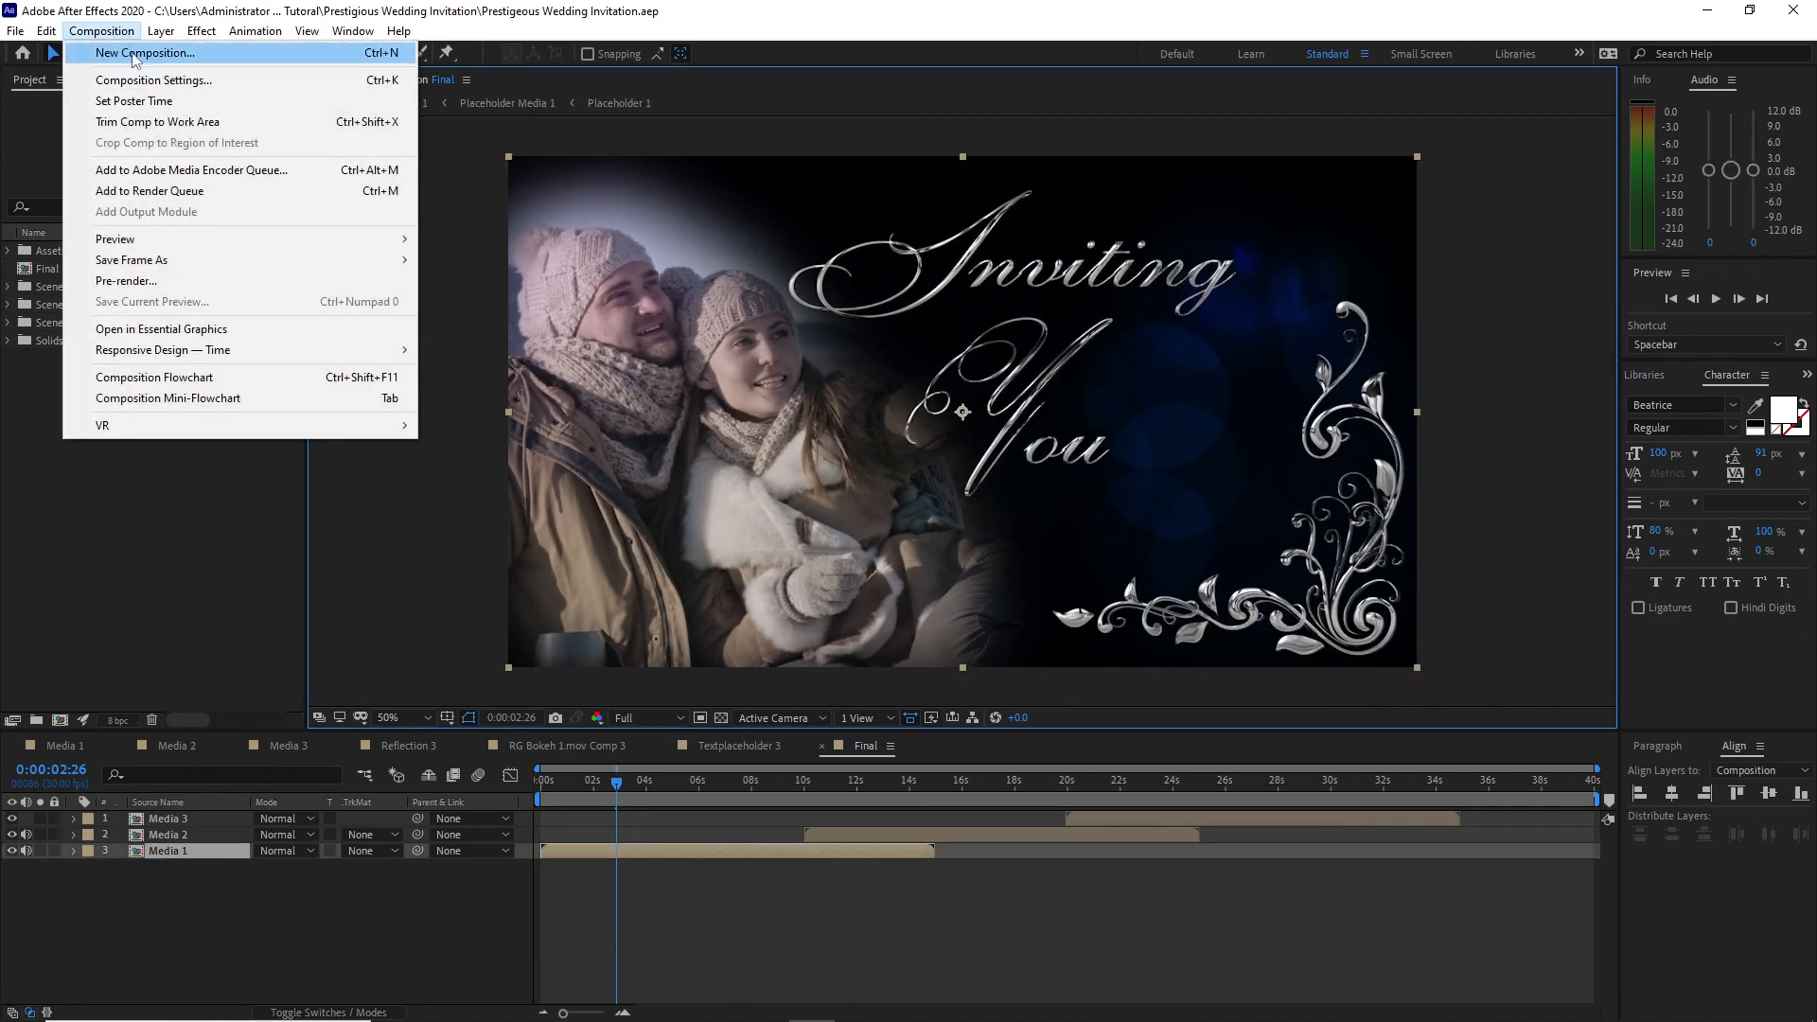
{"action": "left_click", "coordinate": [180, 81]}
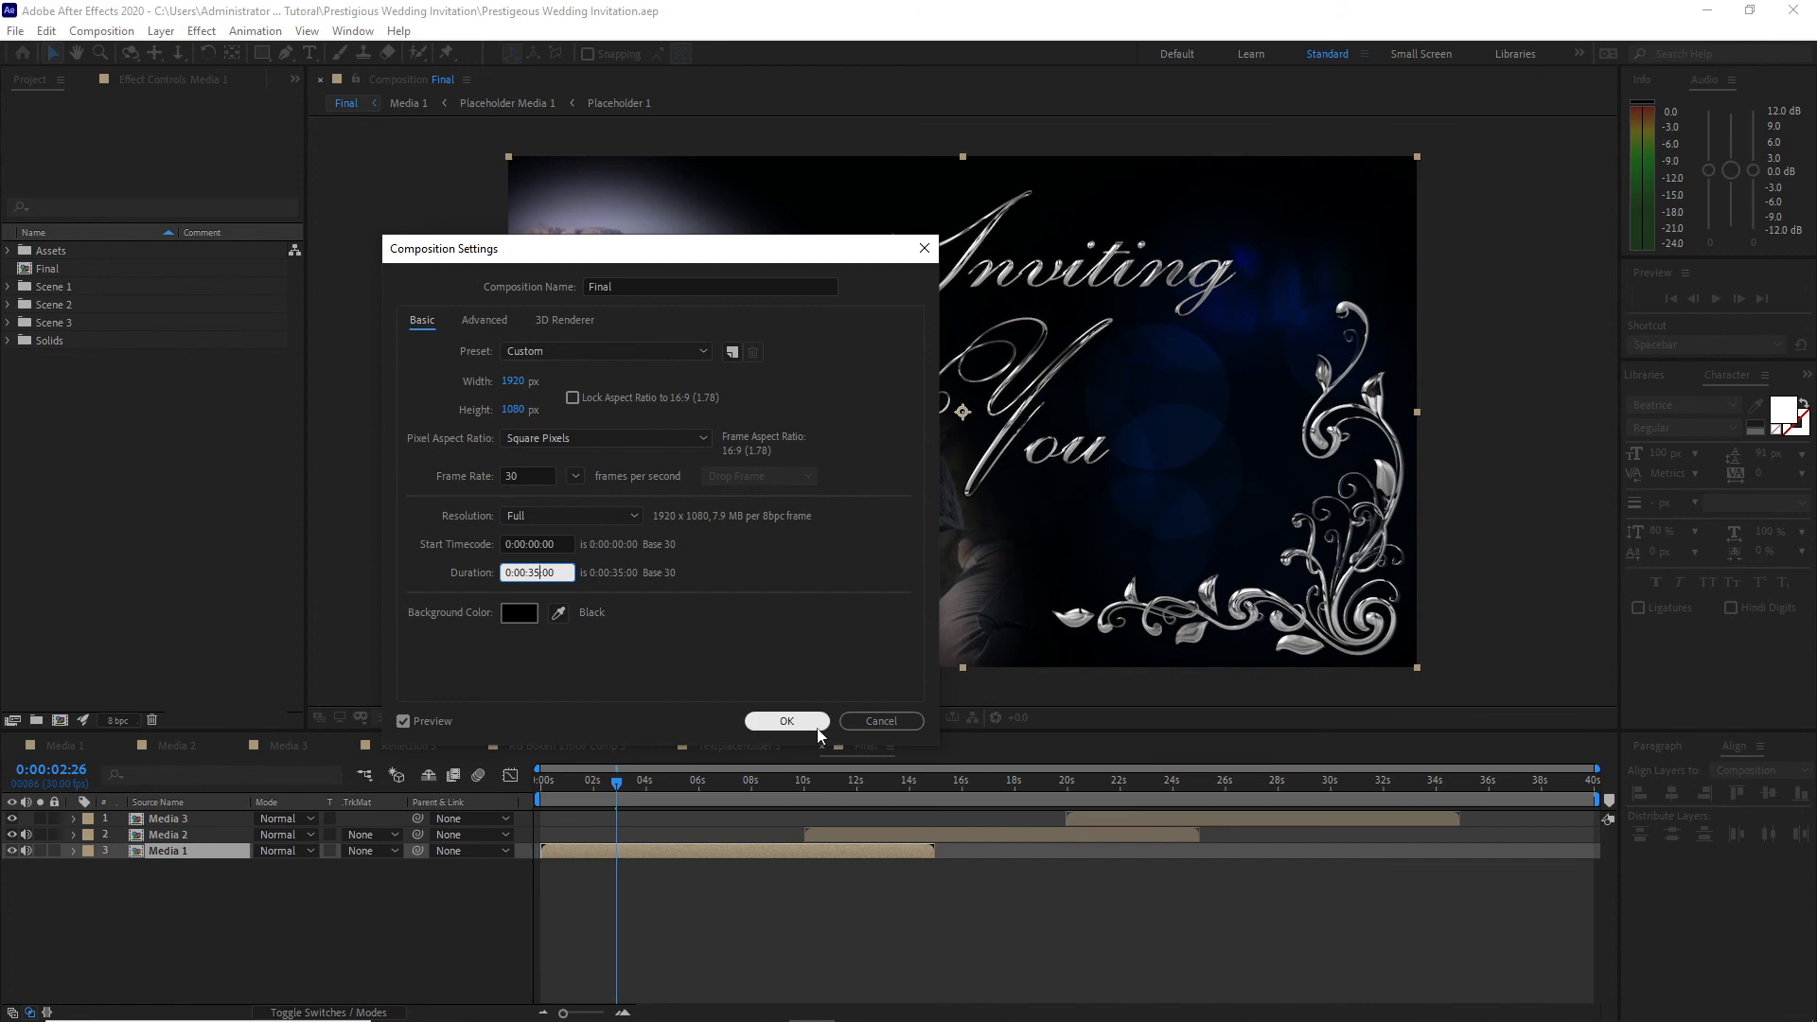
{"action": "left_click", "coordinate": [787, 722]}
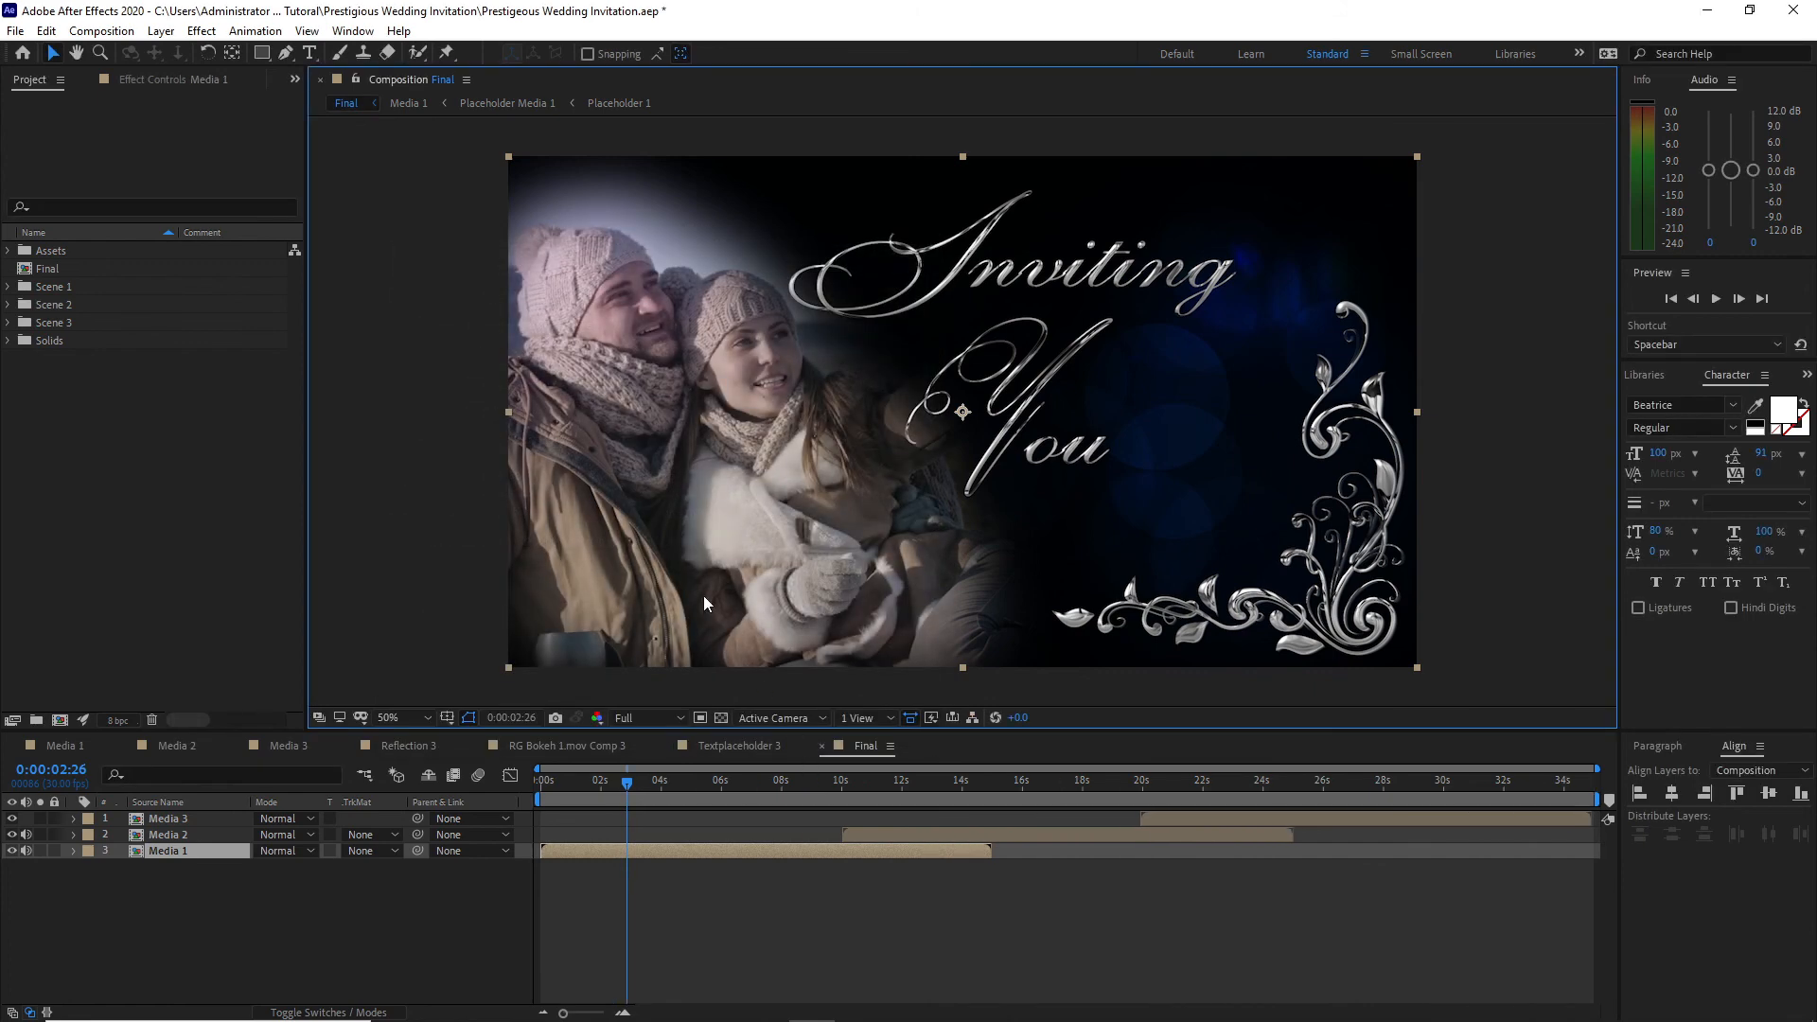
Step: Create a black 1920 x 1080 solid named Fade in and place it above all media layers in Final
{"action": "left_click", "coordinate": [161, 30]}
{"action": "mouse_move", "coordinate": [186, 53]}
{"action": "left_click", "coordinate": [478, 74]}
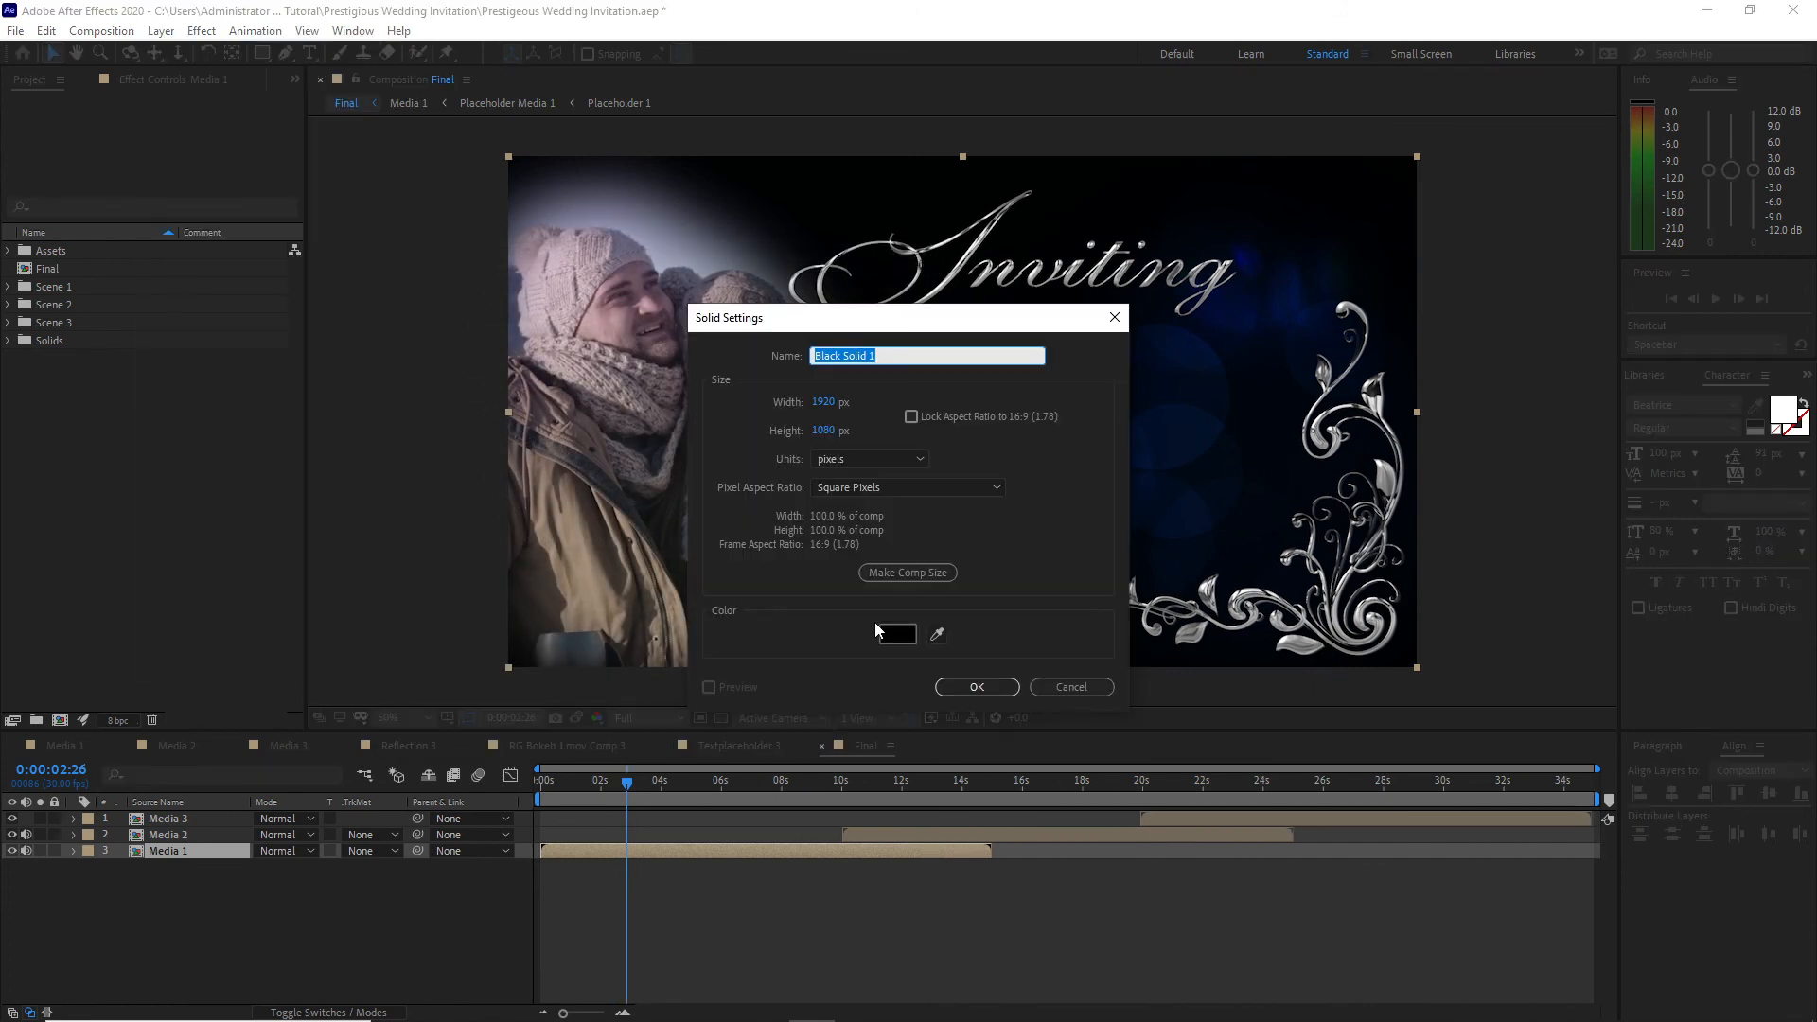
{"action": "type", "text": "Fade in"}
{"action": "key", "text": "Return"}
{"action": "left_click_drag", "start_coordinate": [191, 850], "coordinate": [195, 820]}
Step: Split the Fade in solid at 0:00:01:00
{"action": "left_click_drag", "start_coordinate": [625, 787], "coordinate": [571, 791]}
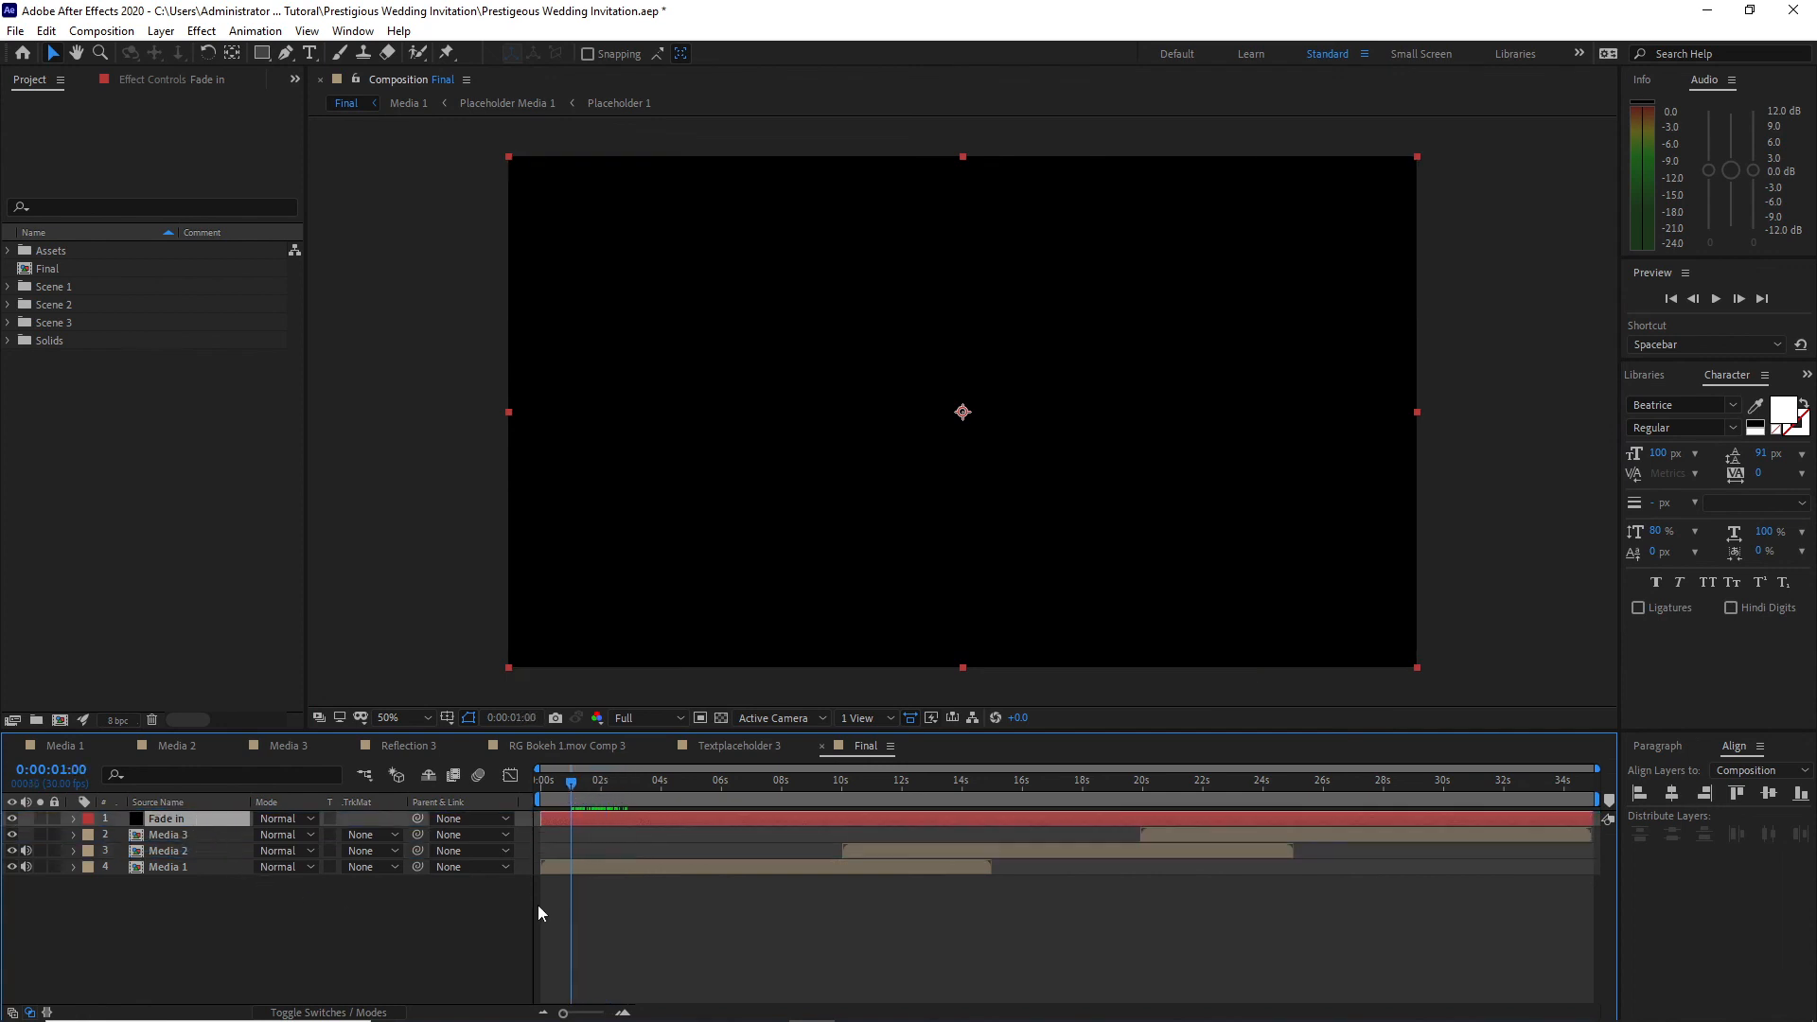
{"action": "left_click", "coordinate": [46, 31]}
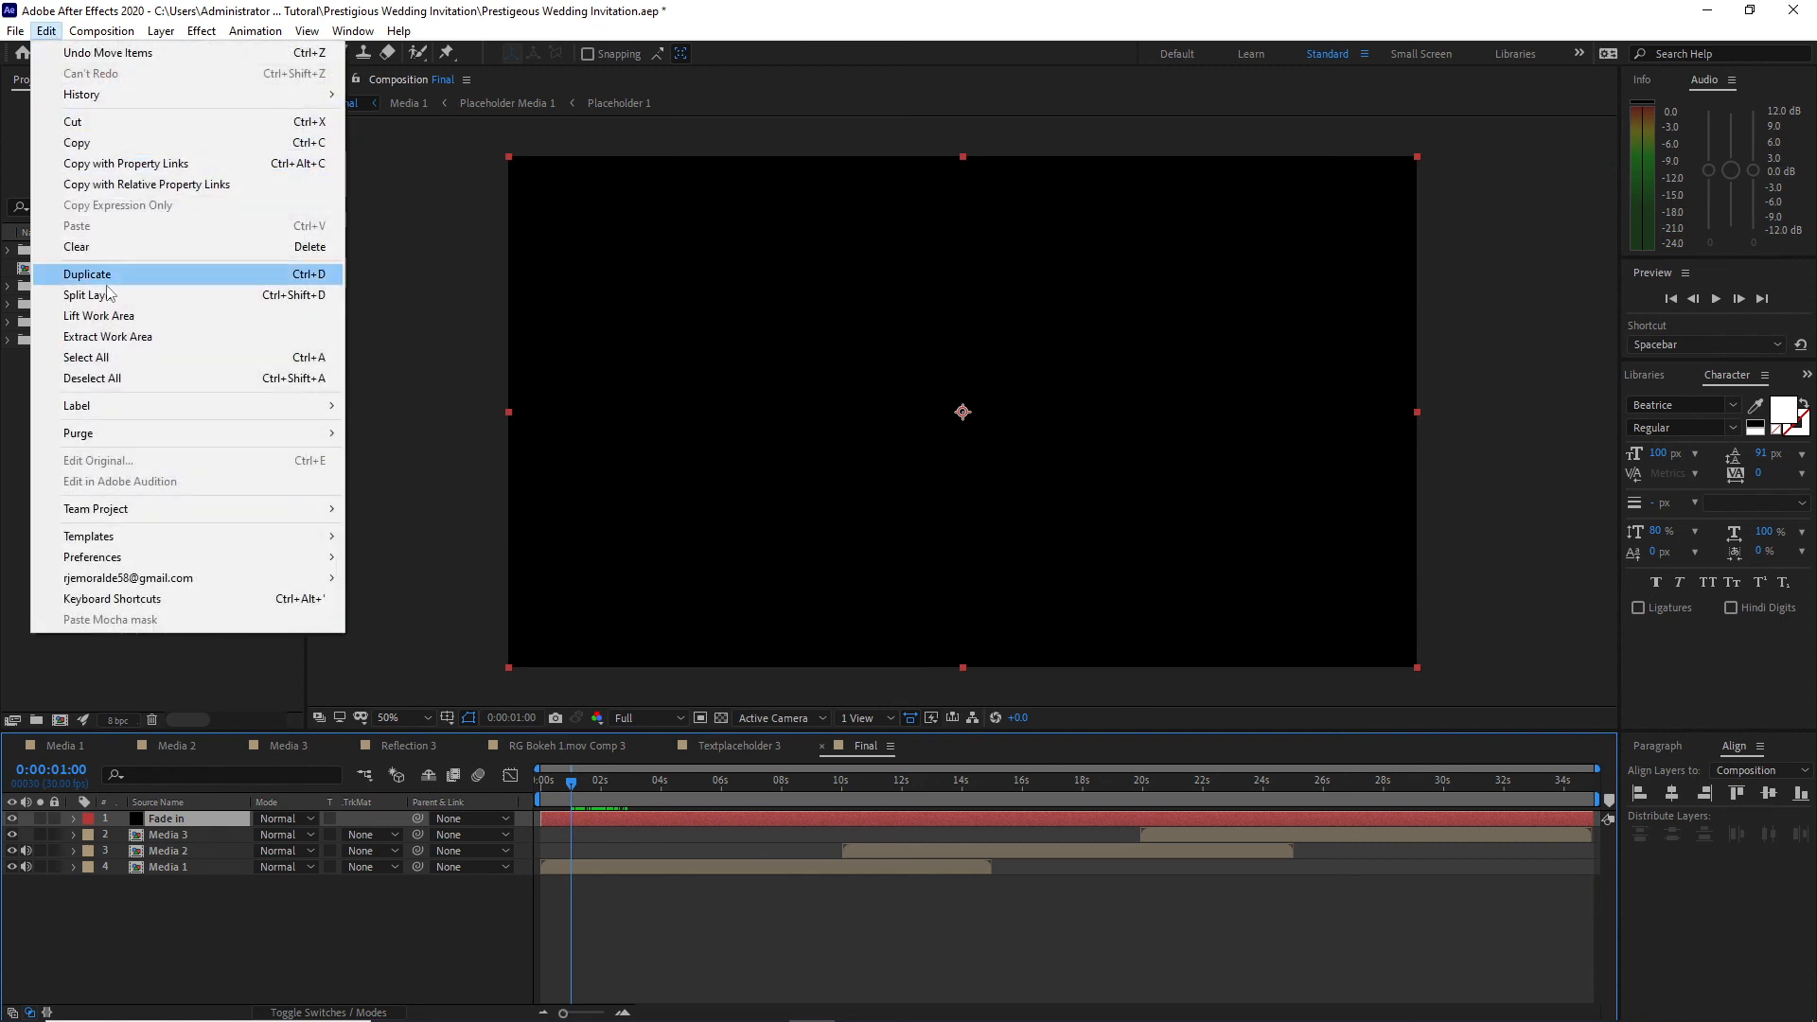
{"action": "left_click", "coordinate": [109, 296]}
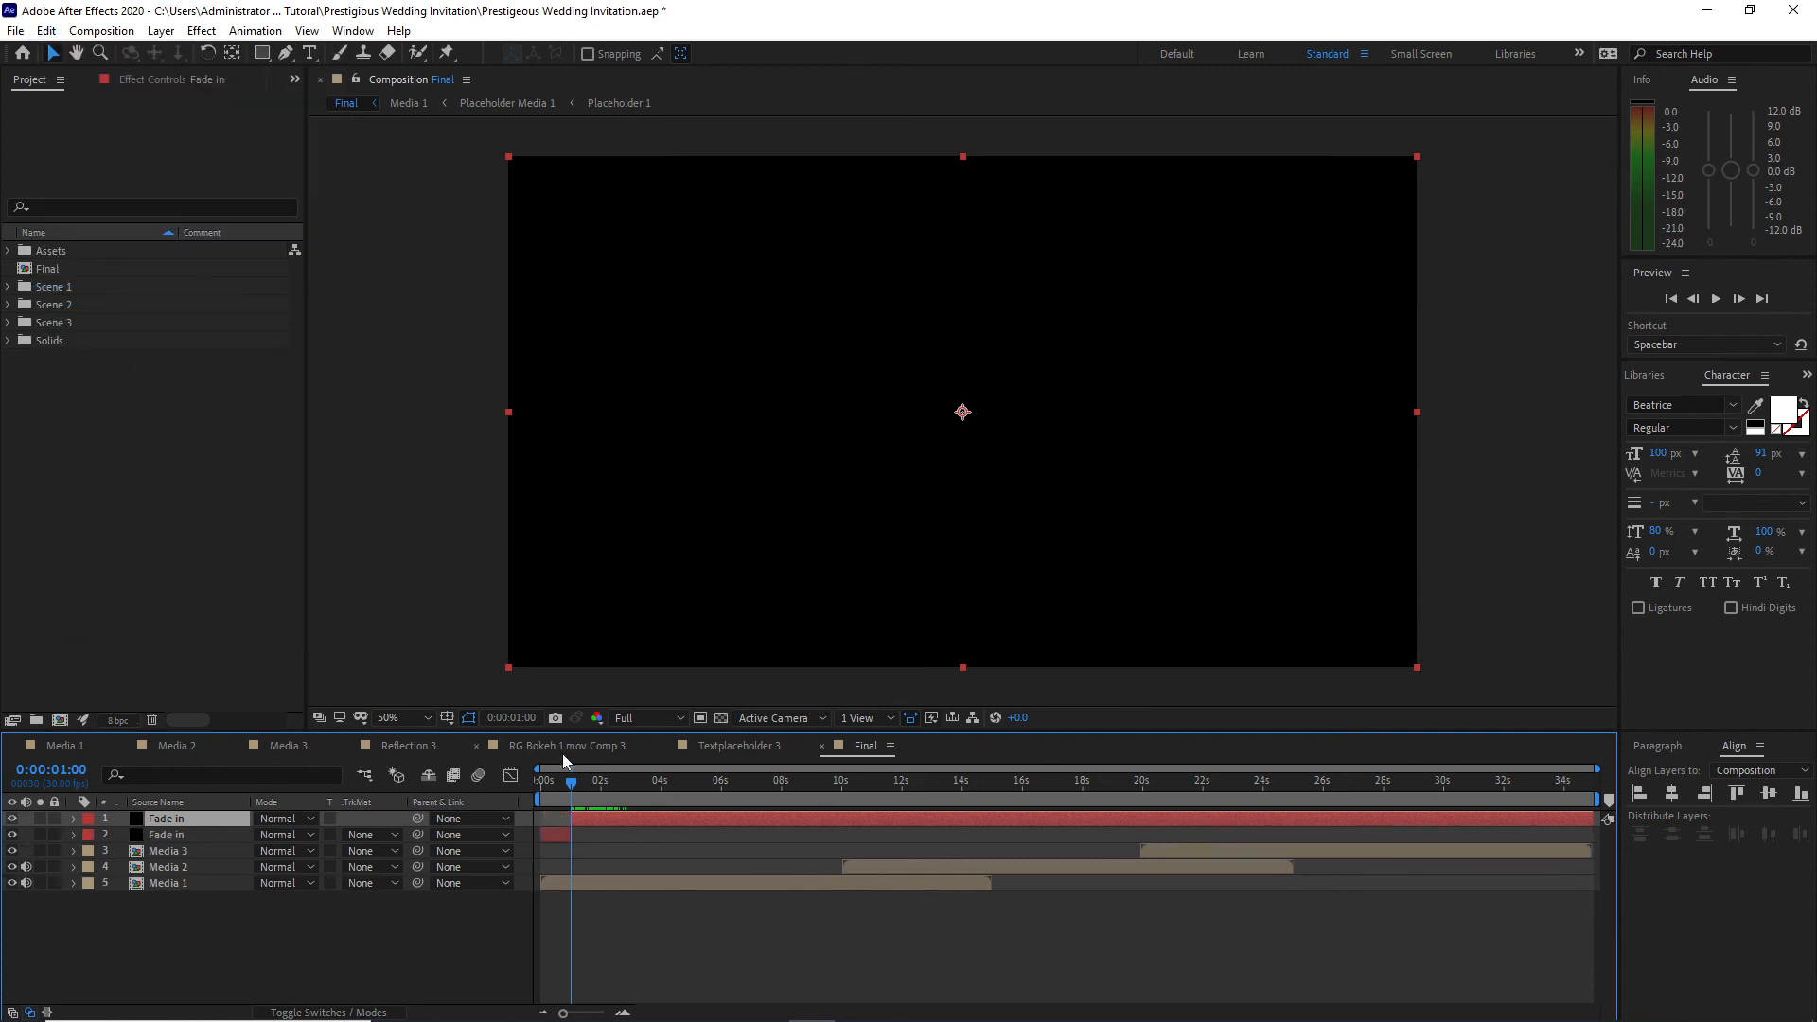
Step: Split the longer Fade in segment at 0:00:34:00 and select the middle segment
{"action": "left_click_drag", "start_coordinate": [572, 782], "coordinate": [1216, 737]}
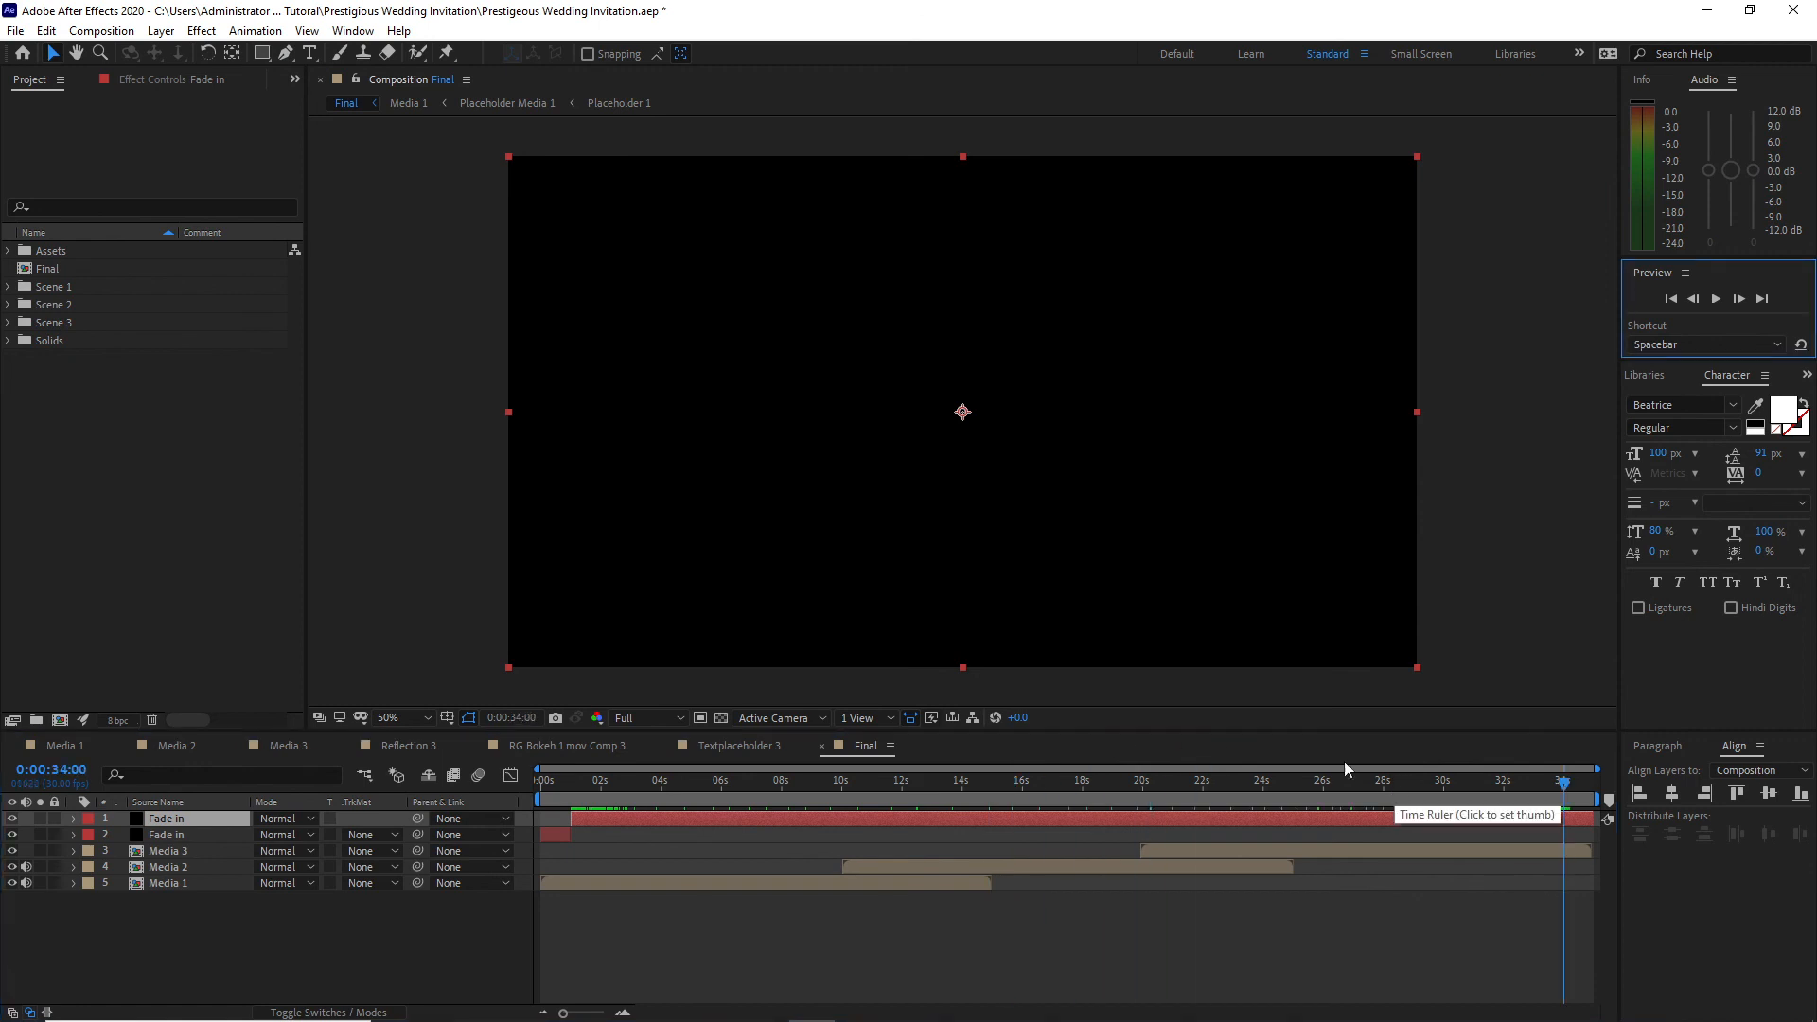
{"action": "left_click", "coordinate": [45, 30]}
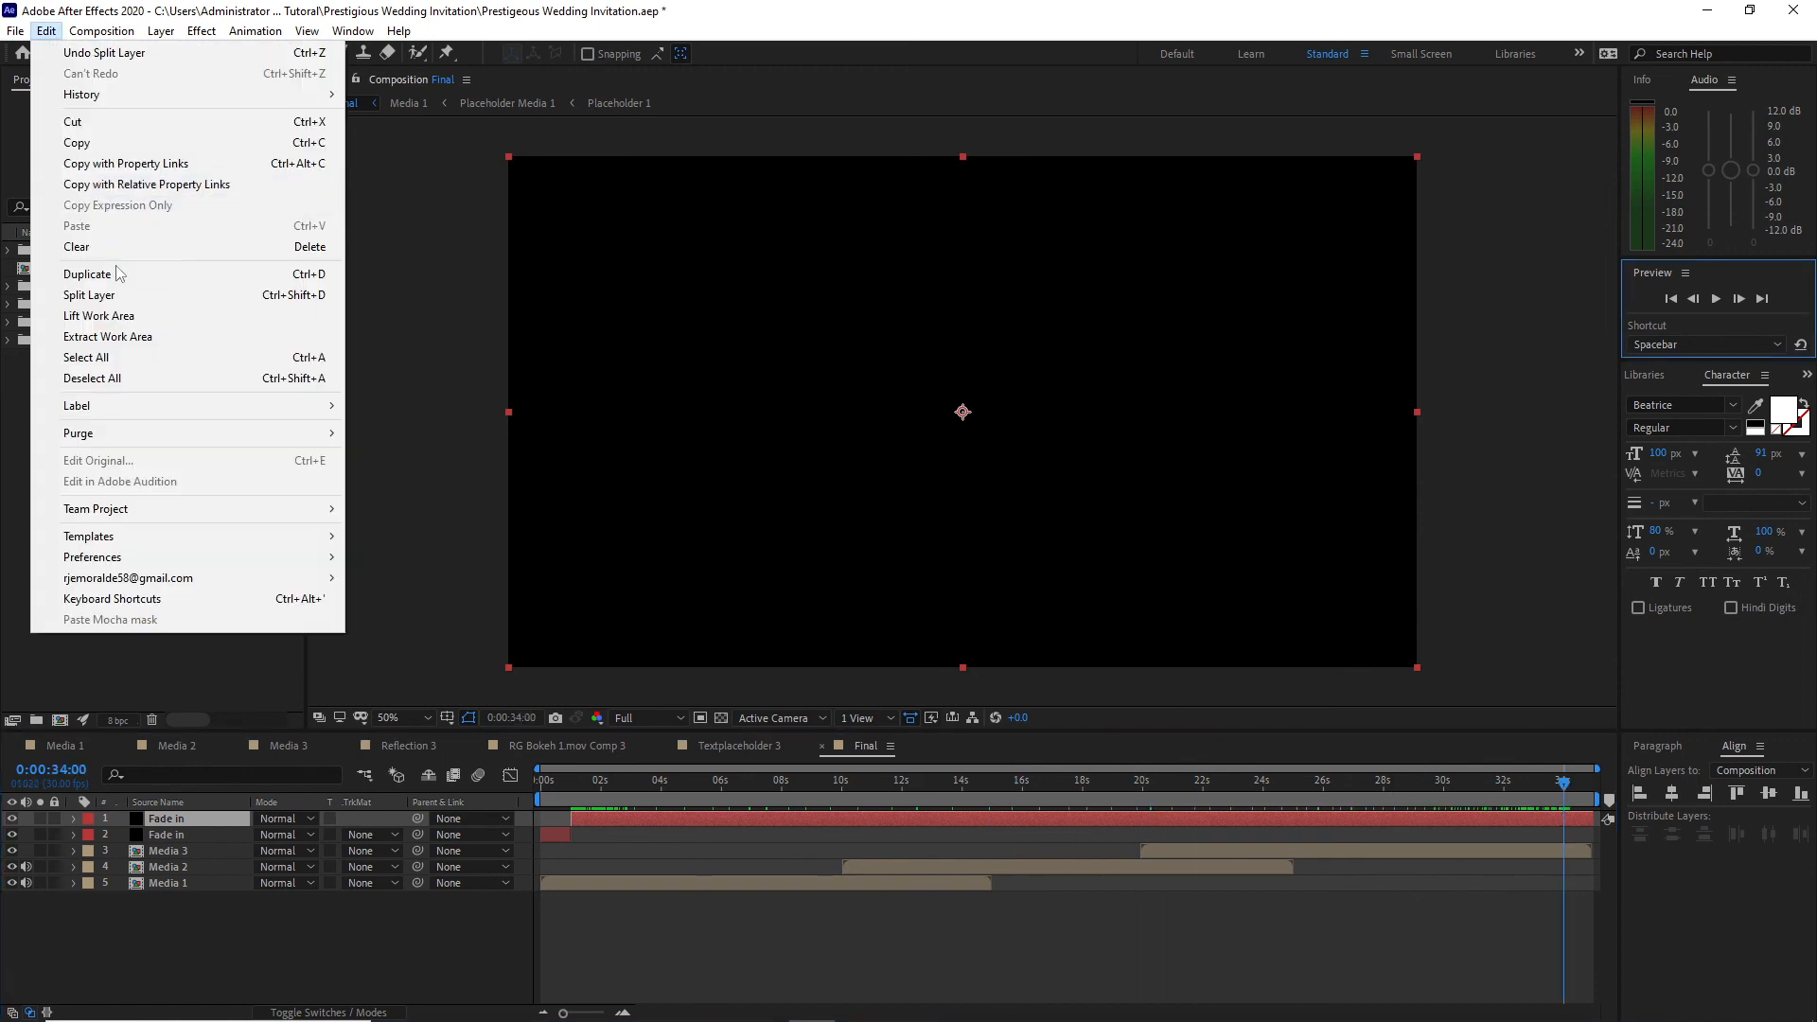
{"action": "left_click", "coordinate": [104, 296]}
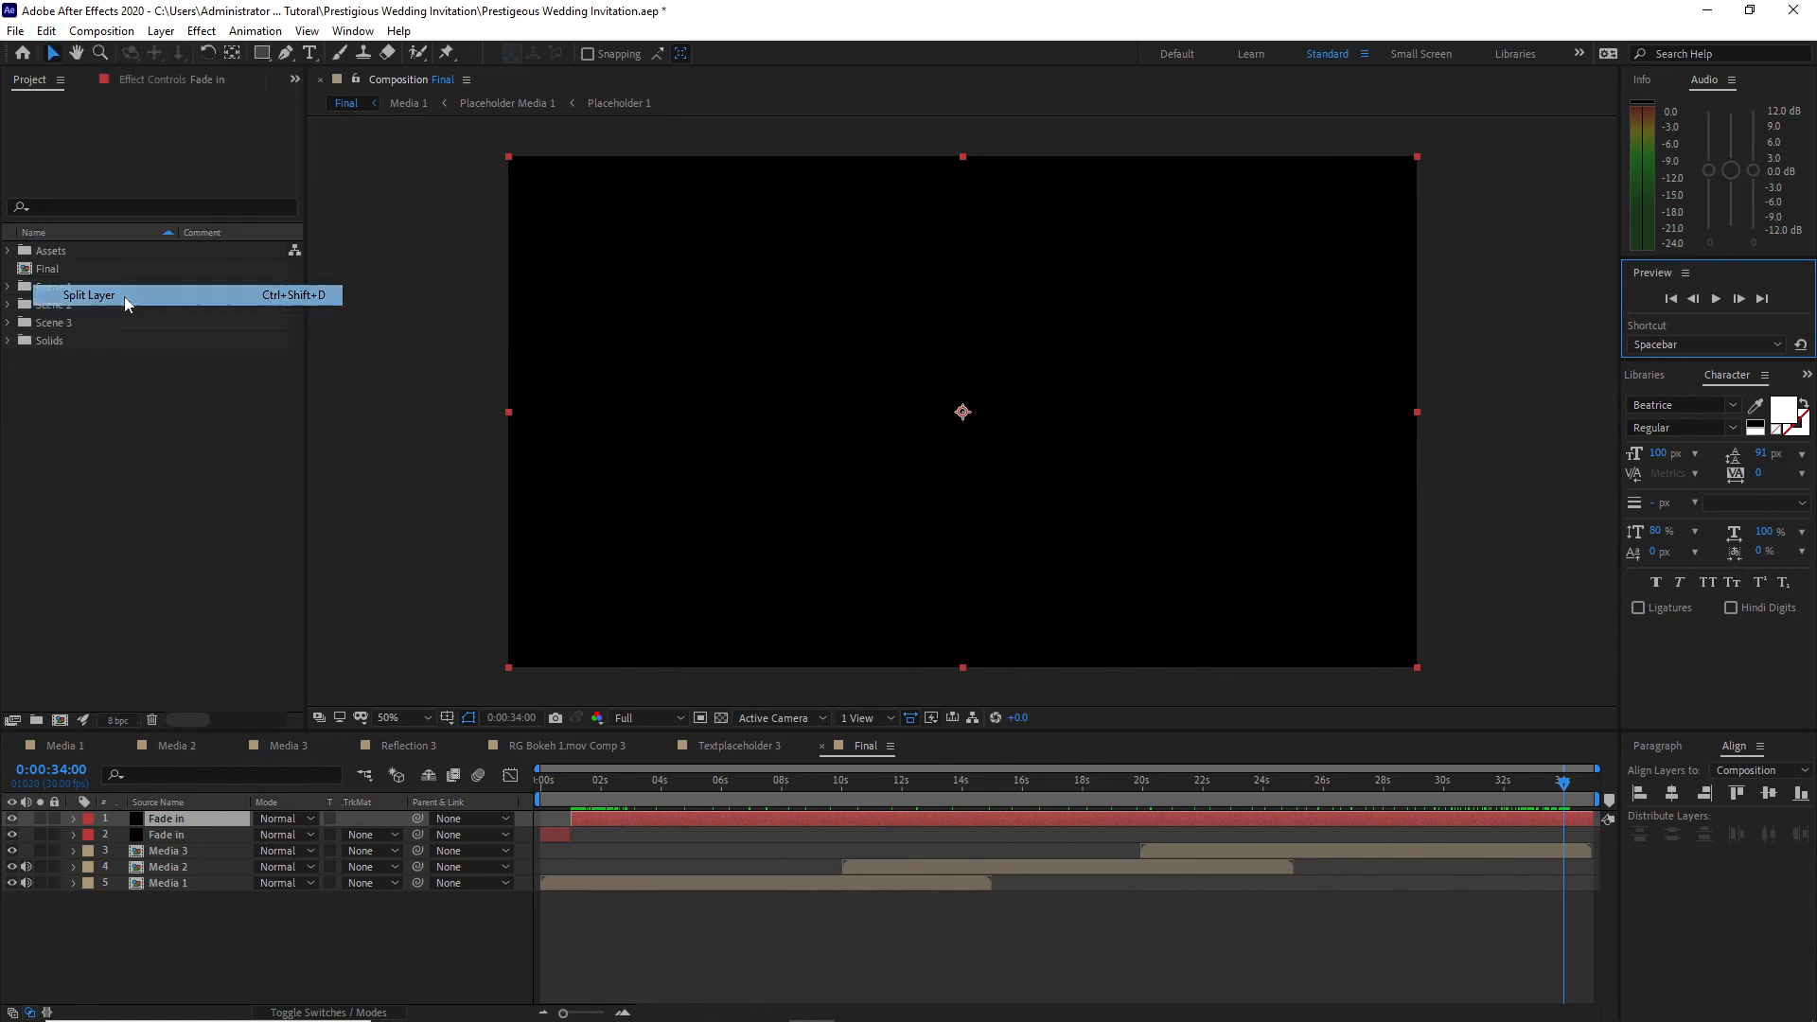
{"action": "left_click", "coordinate": [916, 834]}
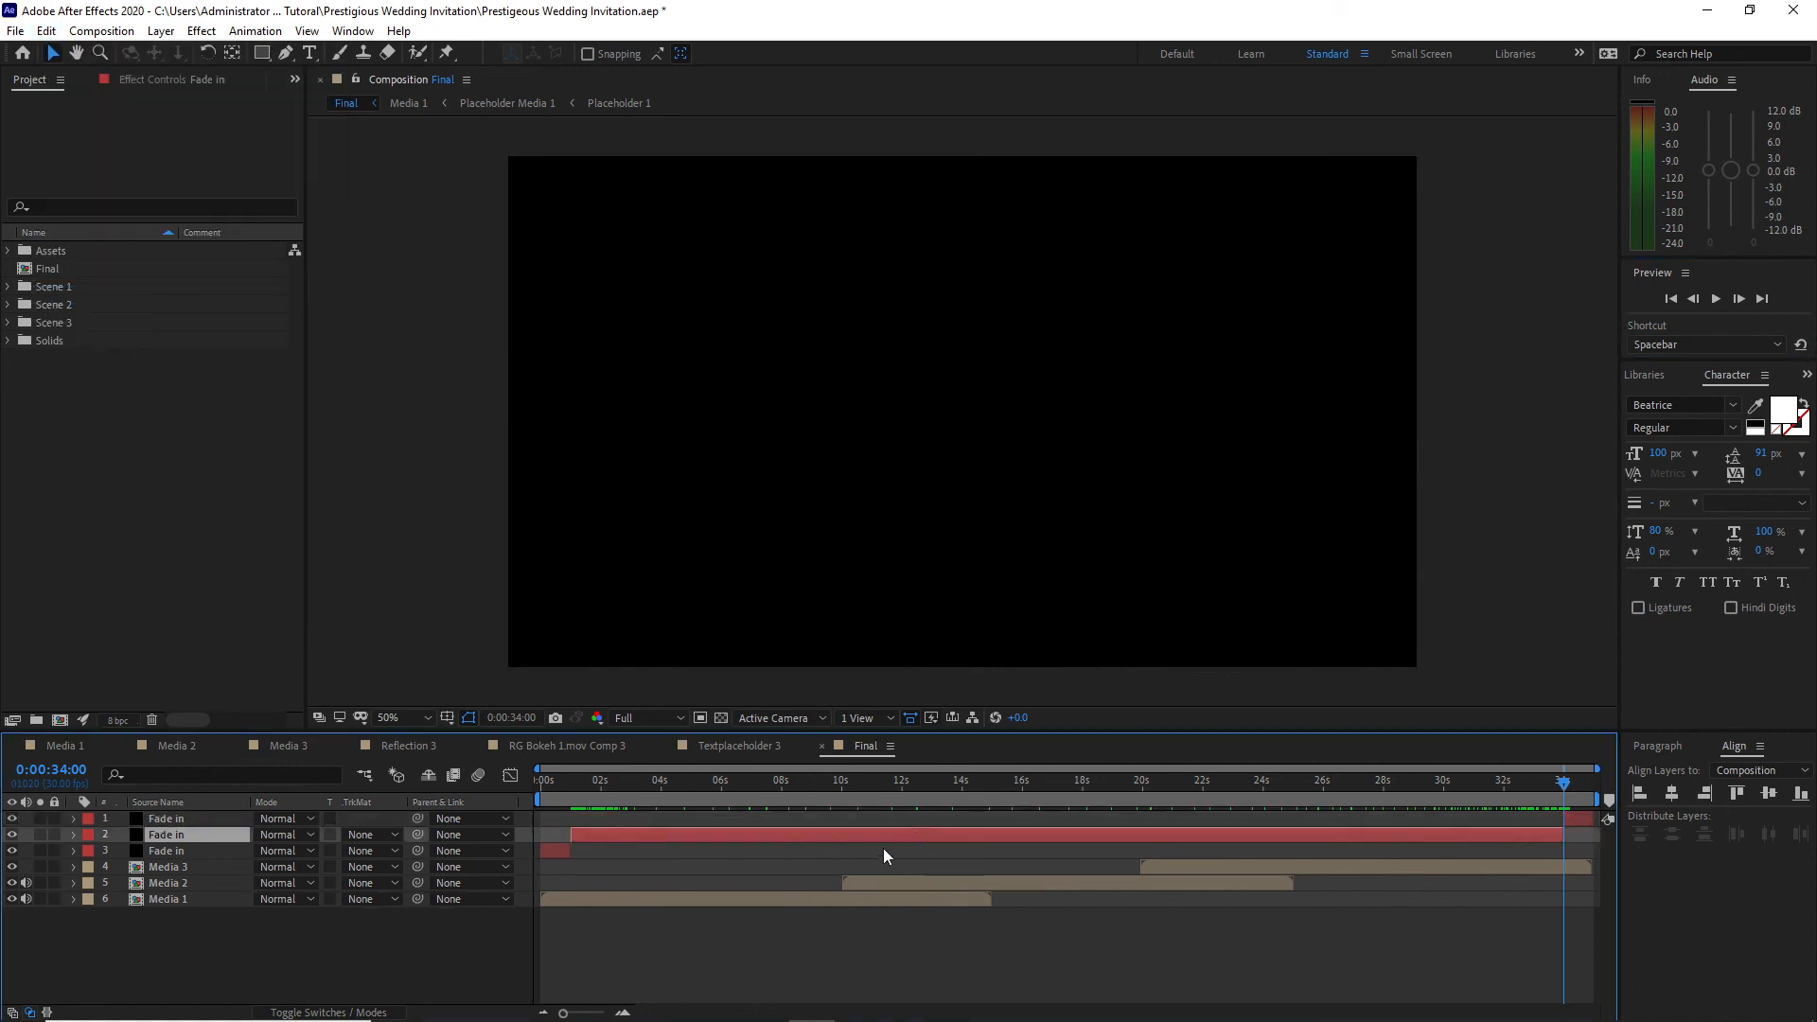
Step: Delete the middle Fade in segment and reveal the Opacity property of the two remaining Fade in layers
{"action": "key", "text": "Delete"}
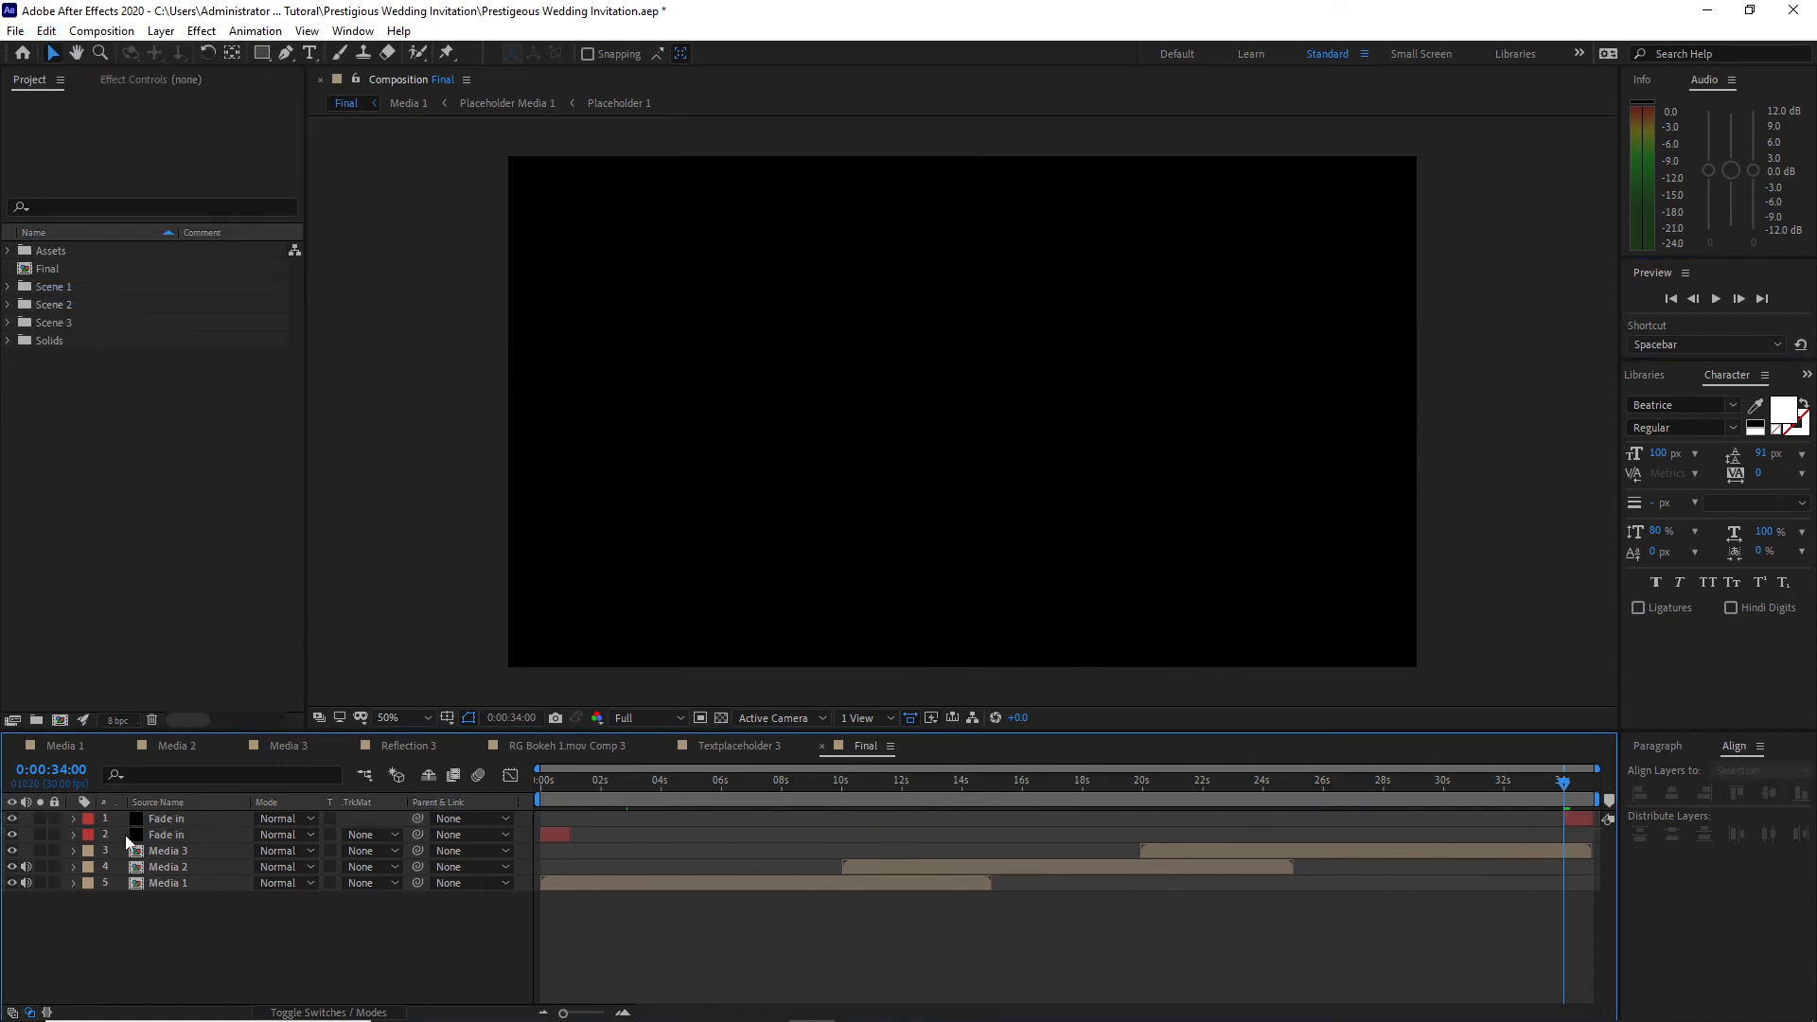
{"action": "left_click_drag", "start_coordinate": [118, 820], "coordinate": [172, 839]}
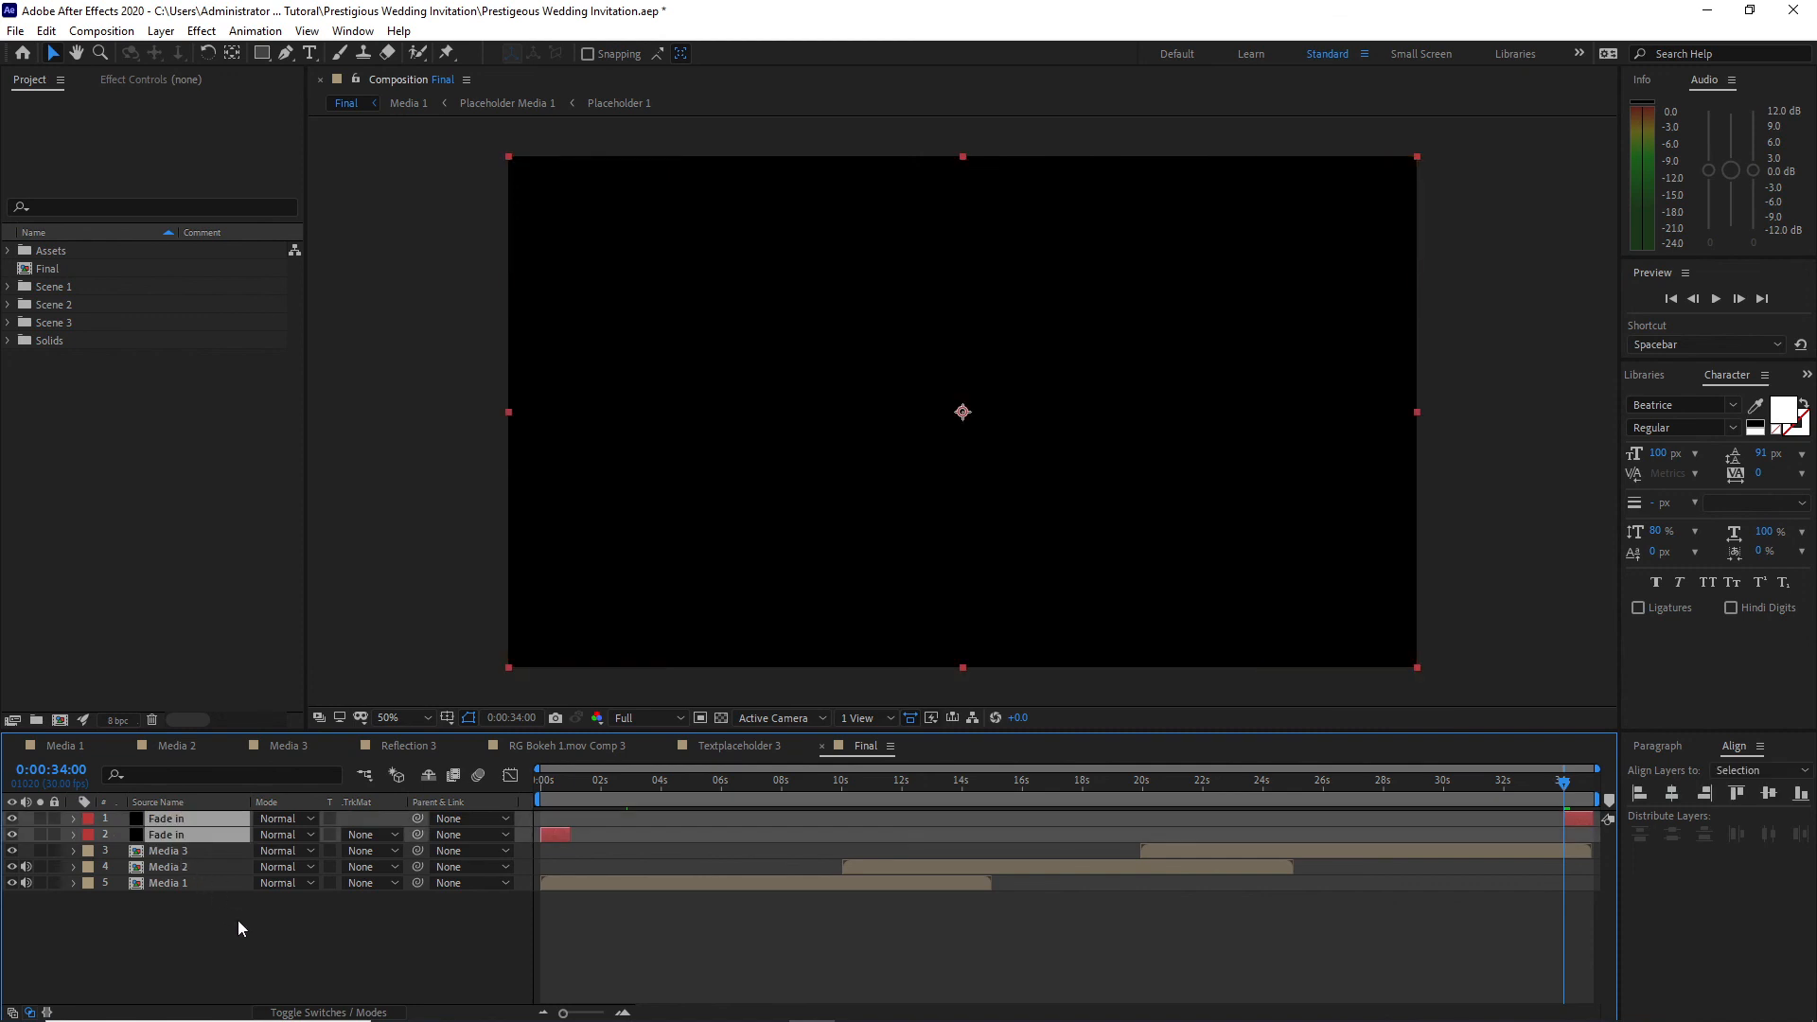
{"action": "key", "text": "t"}
Step: Keyframe the closing Fade in segment's Opacity at 0% at 0:00:34:00 and raise it at the composition's end to fade to black
{"action": "left_click", "coordinate": [190, 835]}
{"action": "left_click_drag", "start_coordinate": [193, 844], "coordinate": [117, 835]}
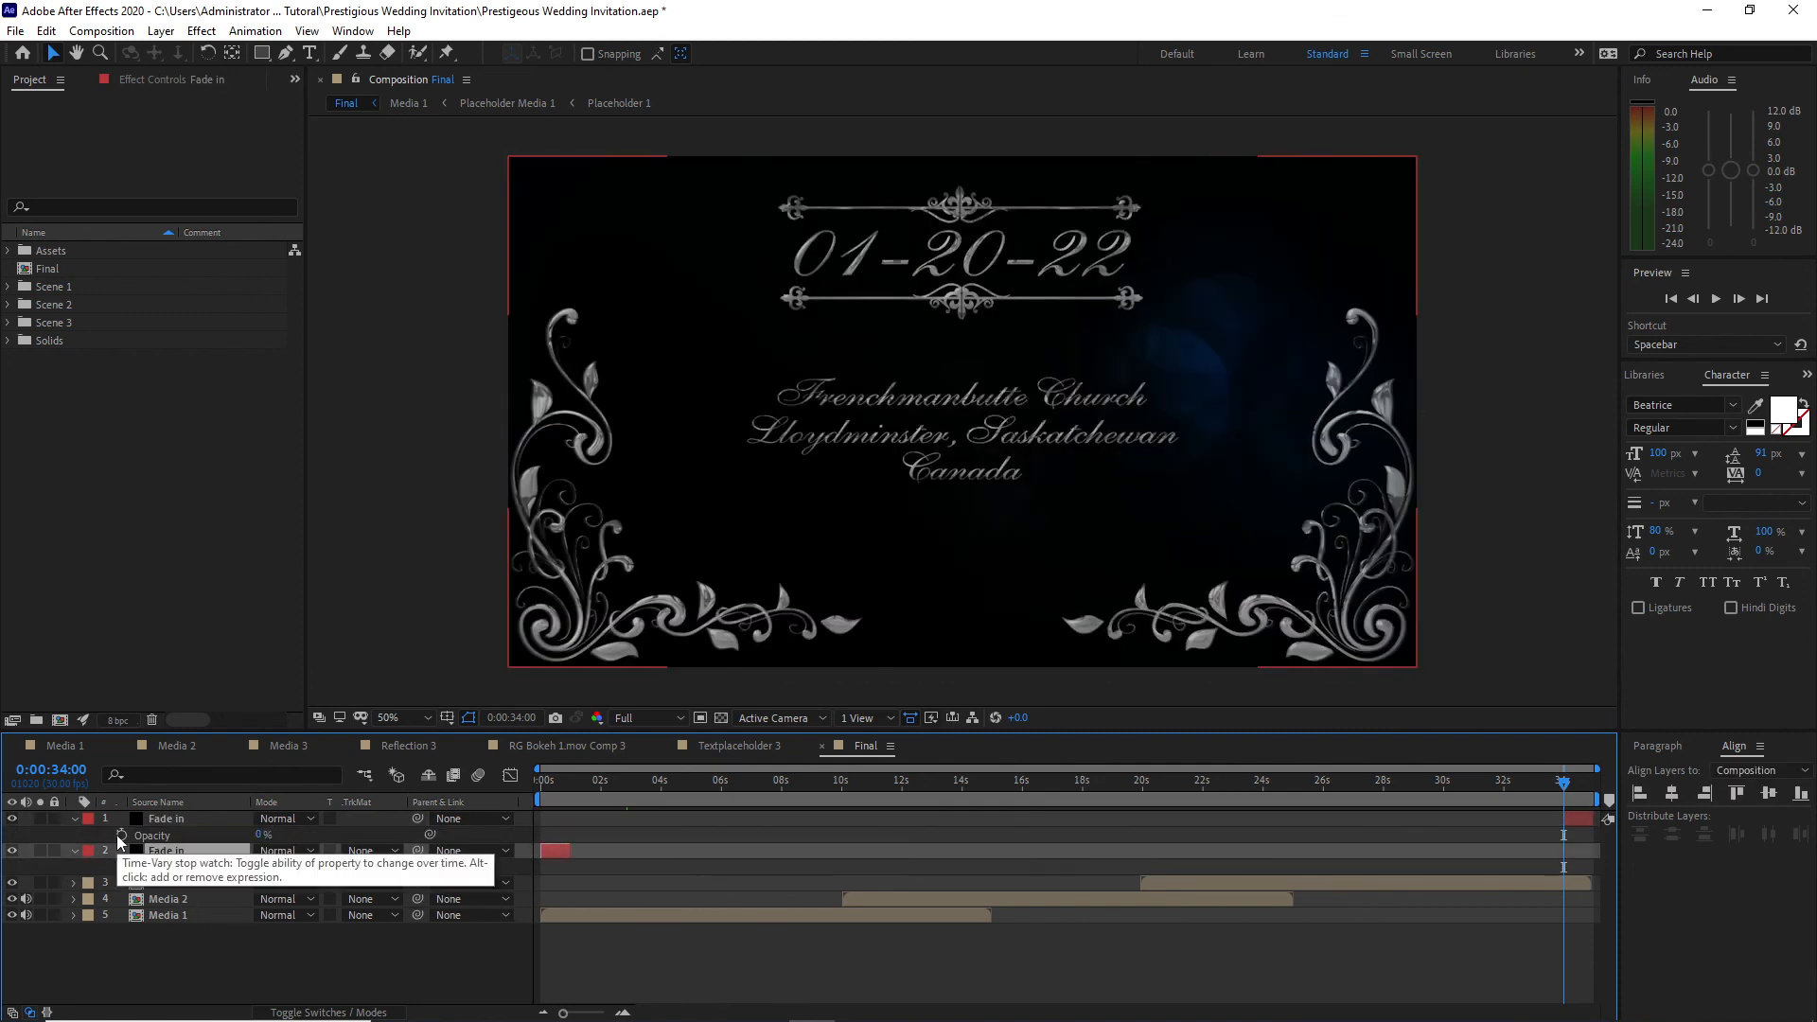
{"action": "left_click", "coordinate": [118, 834]}
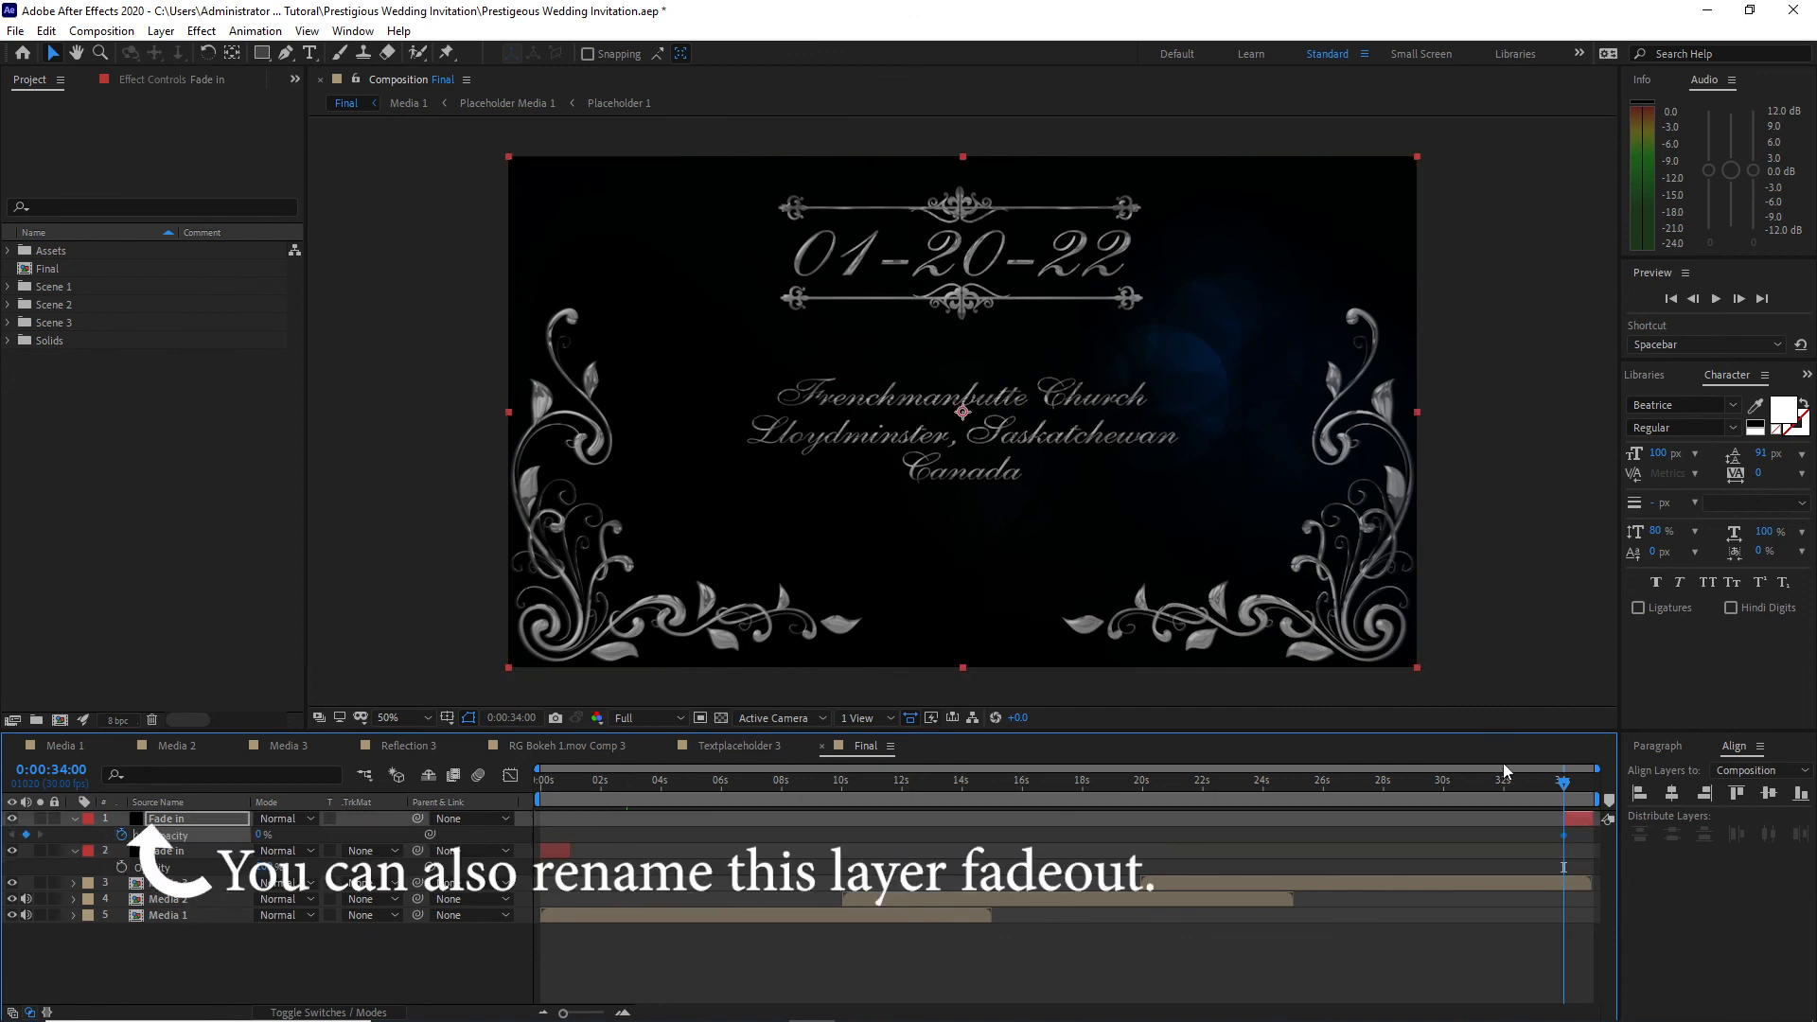
{"action": "left_click_drag", "start_coordinate": [1565, 793], "coordinate": [1594, 793]}
{"action": "left_click_drag", "start_coordinate": [258, 835], "coordinate": [404, 841]}
Step: Keyframe the opening Fade in segment's Opacity from 100% at 0:00:00:00 to 0% at 0:00:01:00
{"action": "key", "text": "Home"}
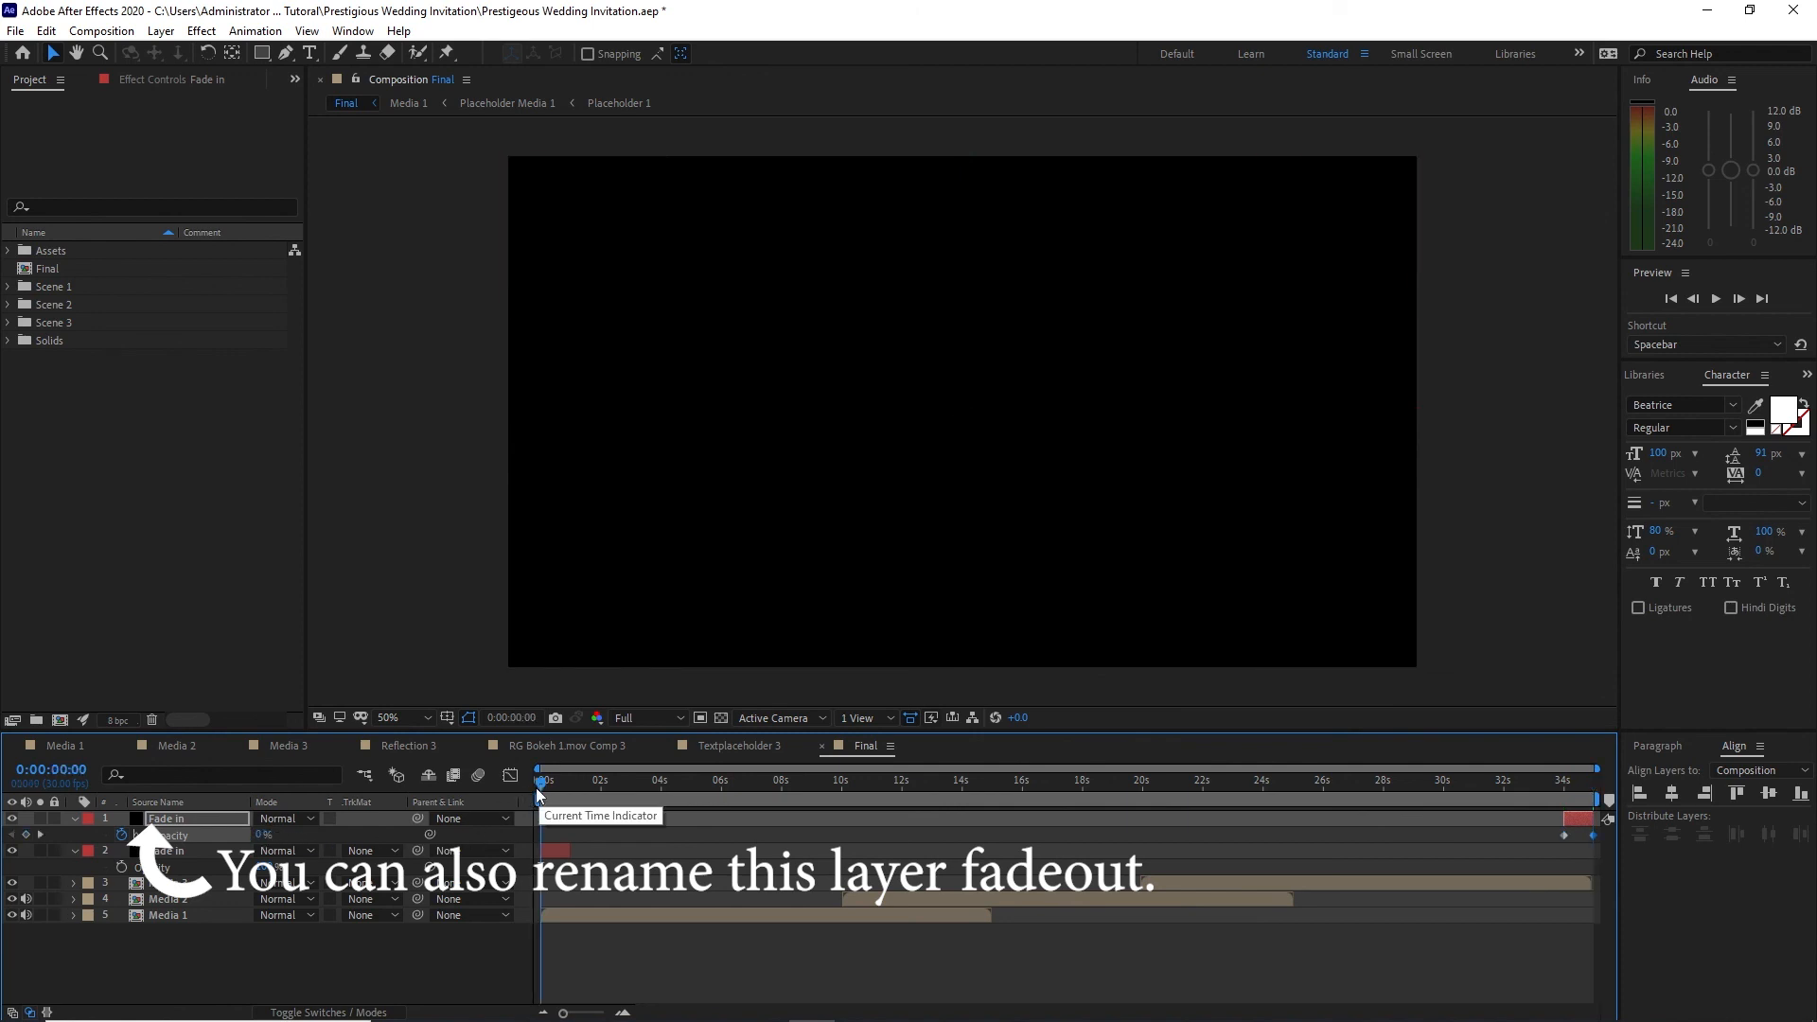
{"action": "left_click", "coordinate": [121, 867]}
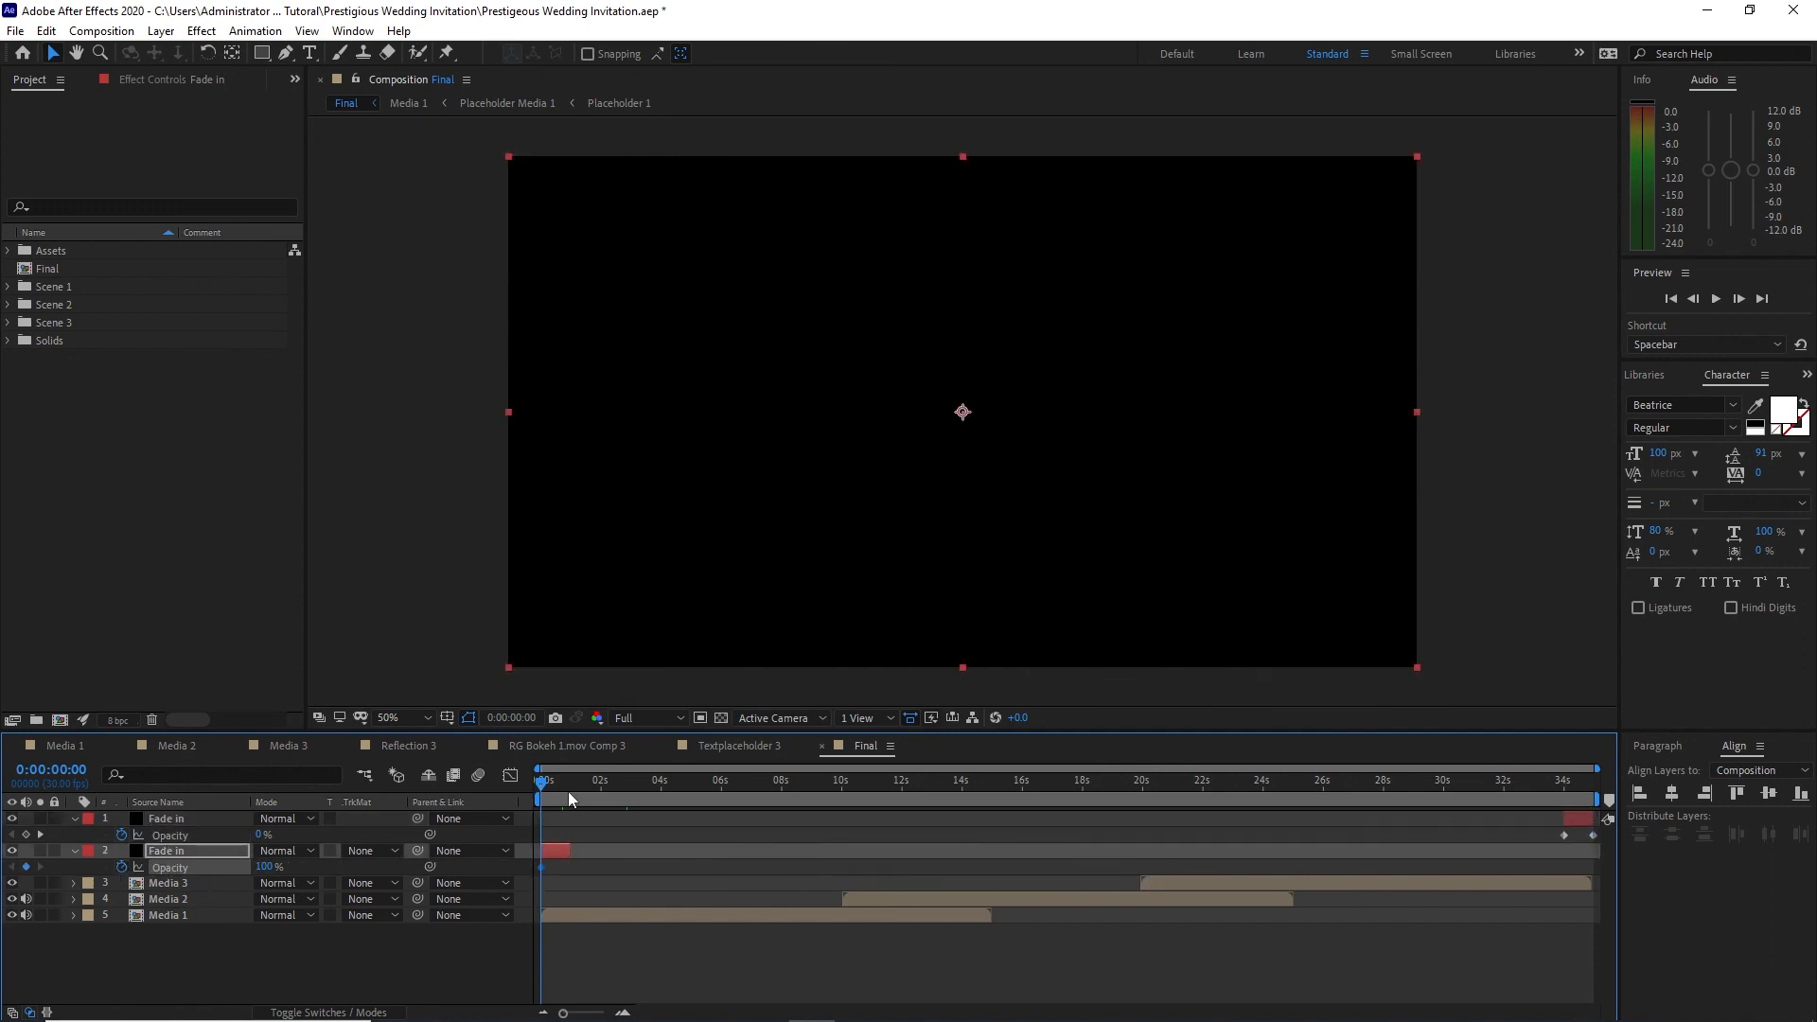
{"action": "key", "text": "Page_Down"}
{"action": "key", "text": "Page_Down"}
{"action": "key", "text": "Page_Down"}
{"action": "key", "text": "Page_Down"}
{"action": "key", "text": "Page_Down"}
{"action": "key", "text": "Page_Down"}
{"action": "key", "text": "Page_Down"}
{"action": "left_click_drag", "start_coordinate": [268, 875], "coordinate": [146, 867]}
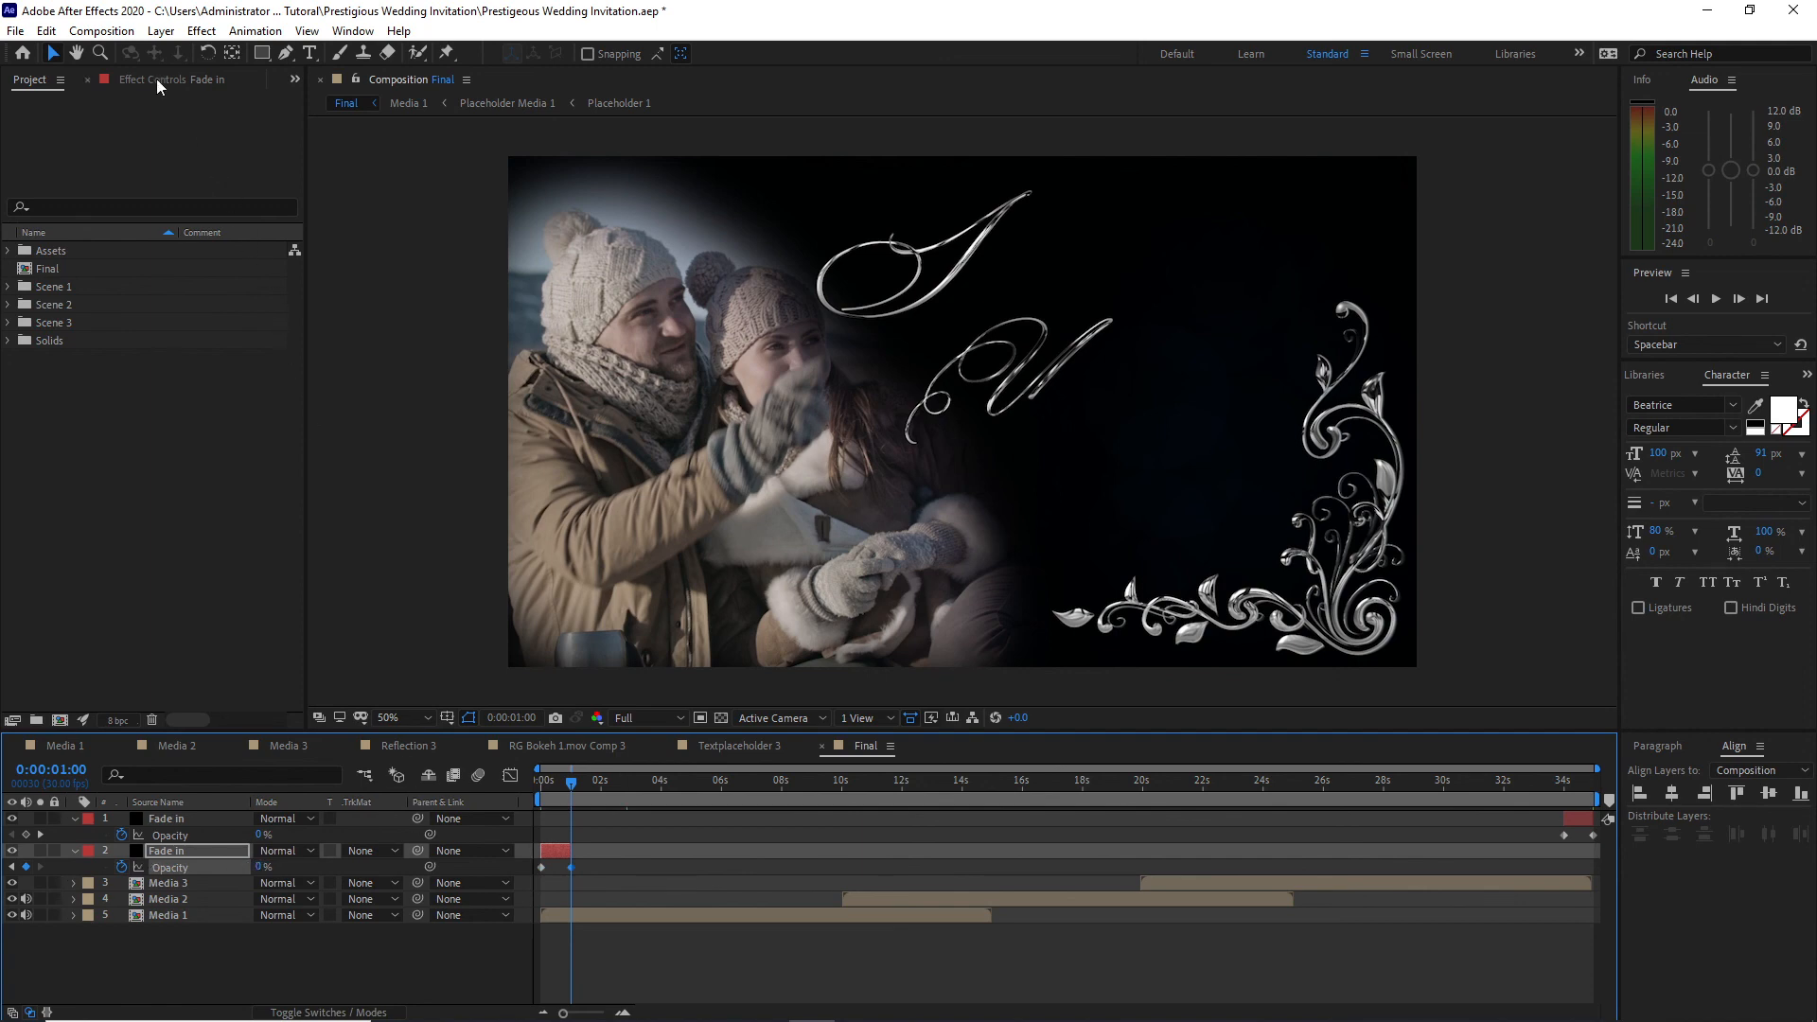
{"action": "left_click", "coordinate": [102, 31]}
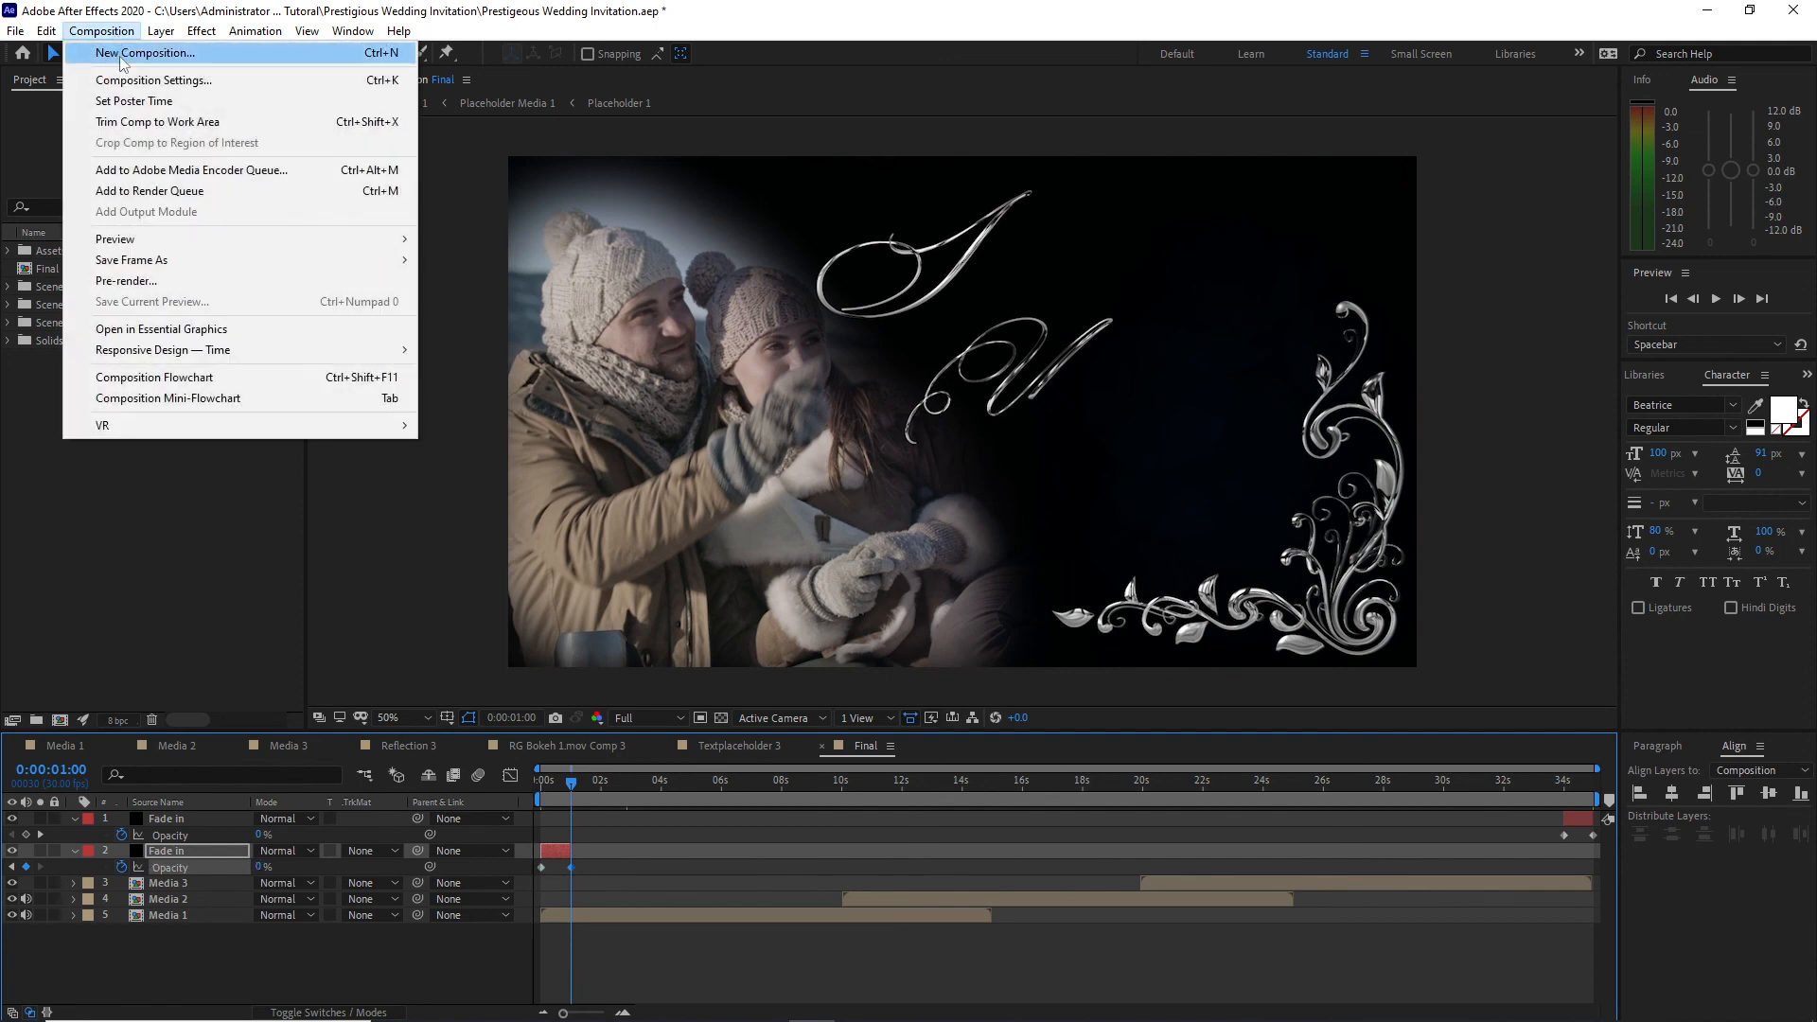
{"action": "left_click", "coordinate": [121, 54]}
{"action": "type", "text": "Final"}
{"action": "left_click", "coordinate": [786, 721]}
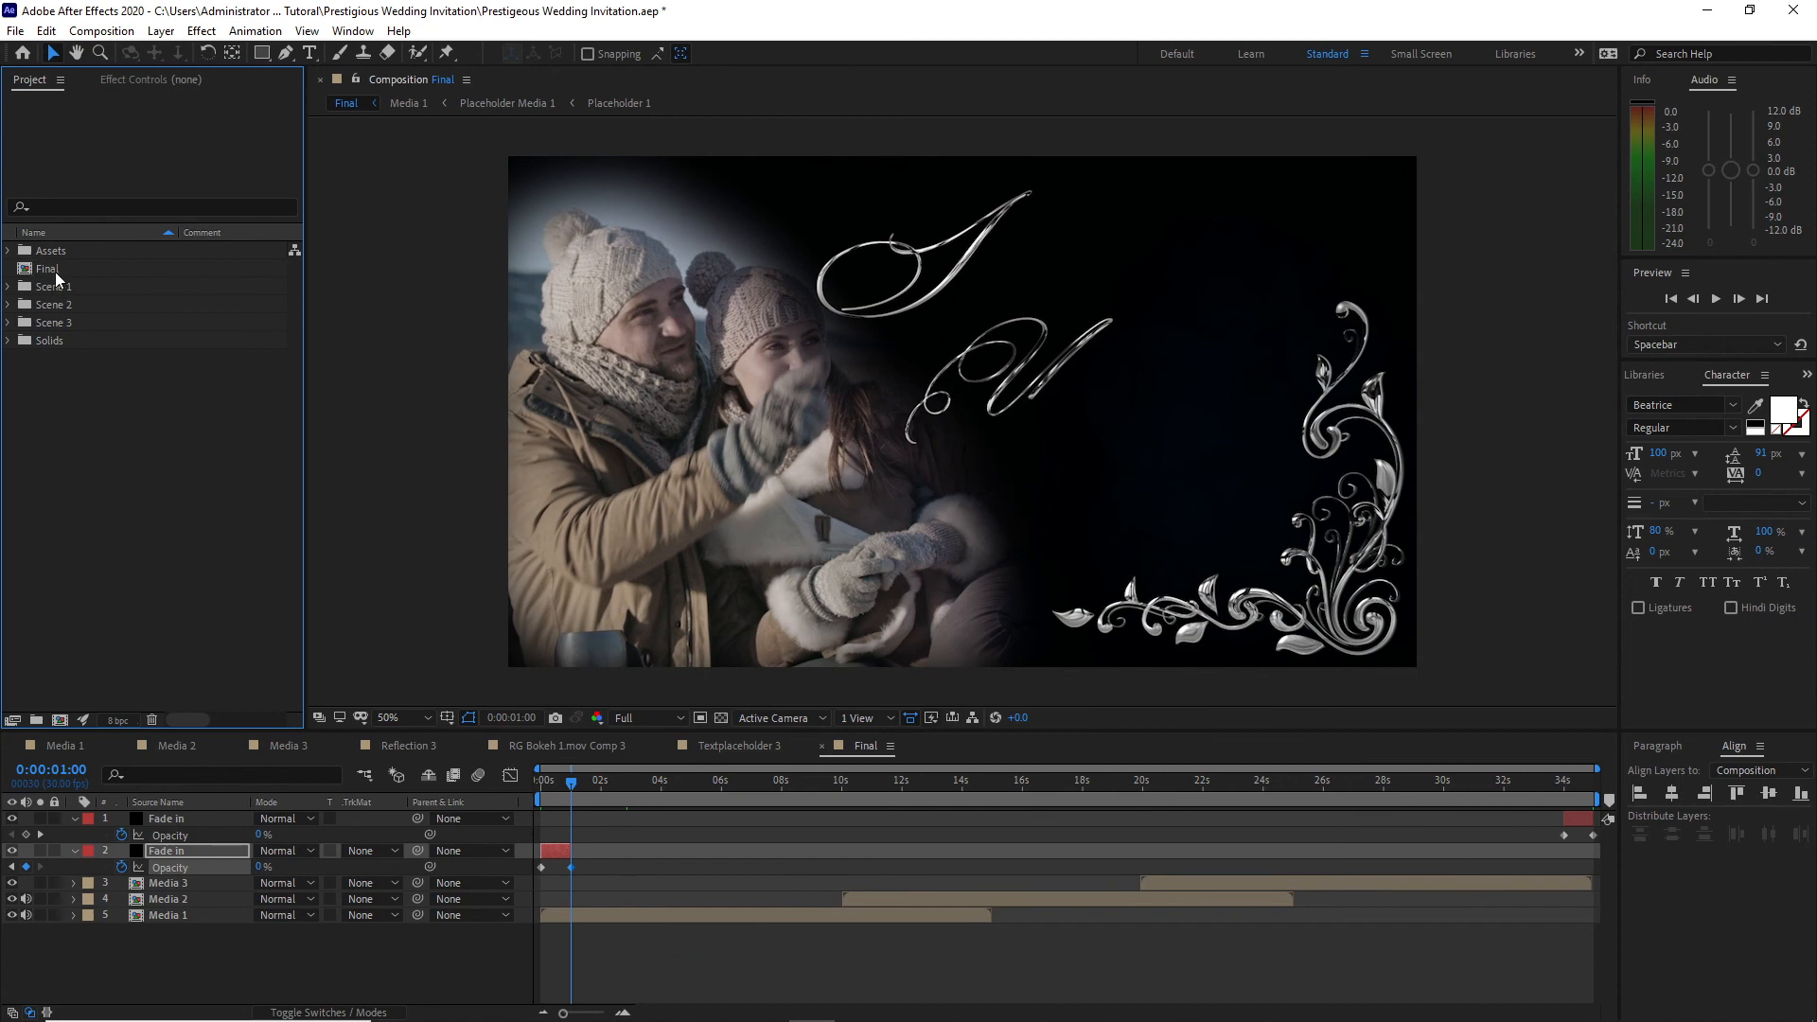
Step: Rename the composition holding the scenes and fades as Main and nest it in the new Final composition
{"action": "left_click", "coordinate": [48, 269]}
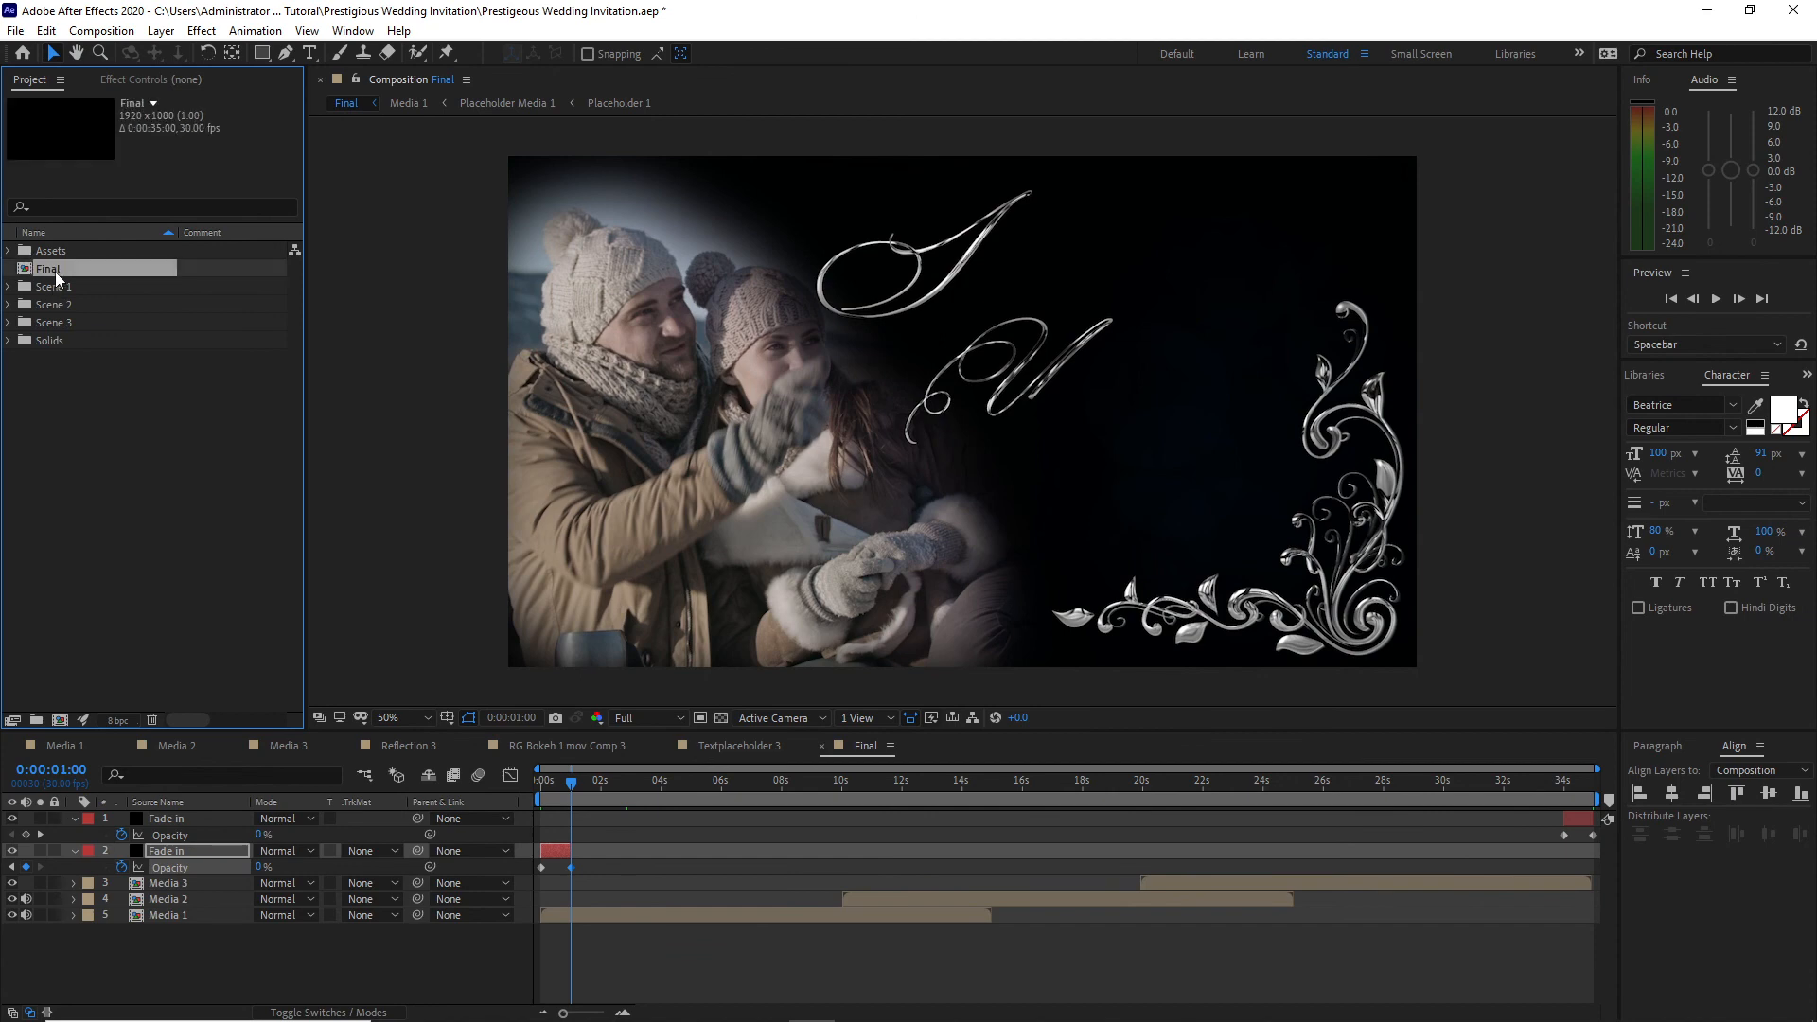
{"action": "right_click", "coordinate": [55, 270]}
{"action": "left_click", "coordinate": [182, 566]}
{"action": "type", "text": "Main"}
{"action": "key", "text": "Return"}
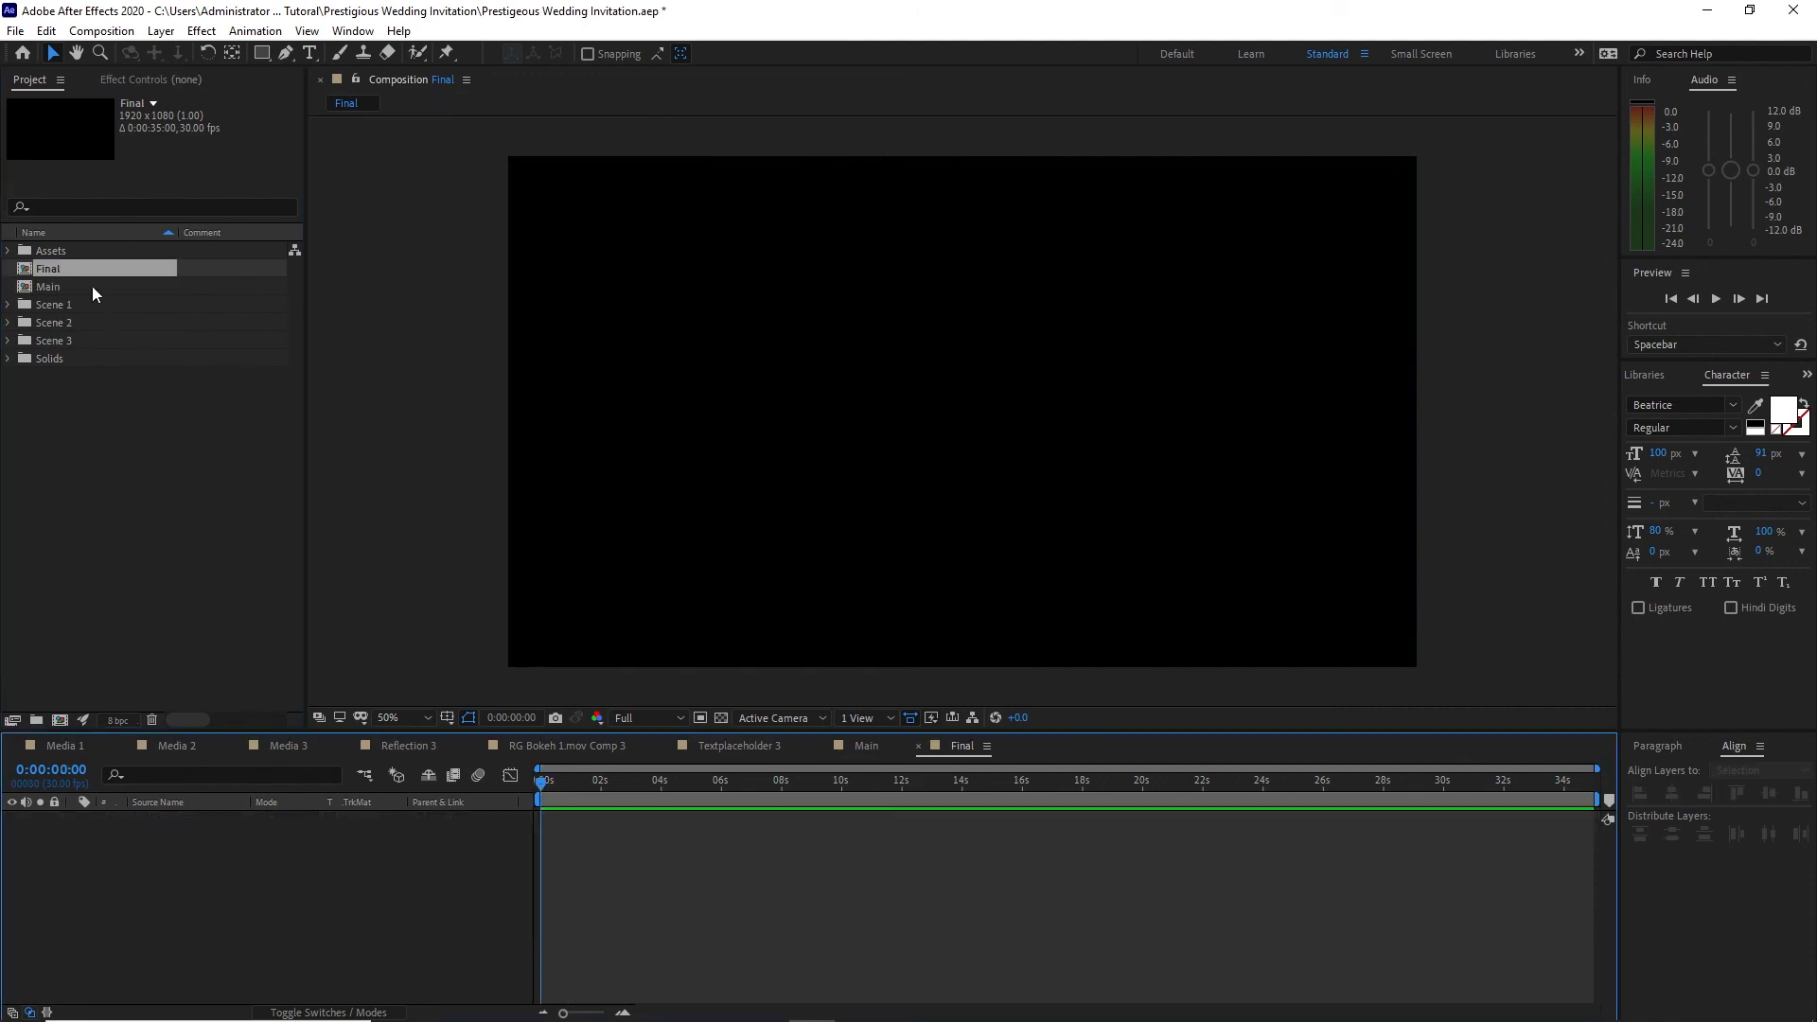
{"action": "left_click", "coordinate": [92, 287]}
{"action": "left_click_drag", "start_coordinate": [92, 292], "coordinate": [151, 866]}
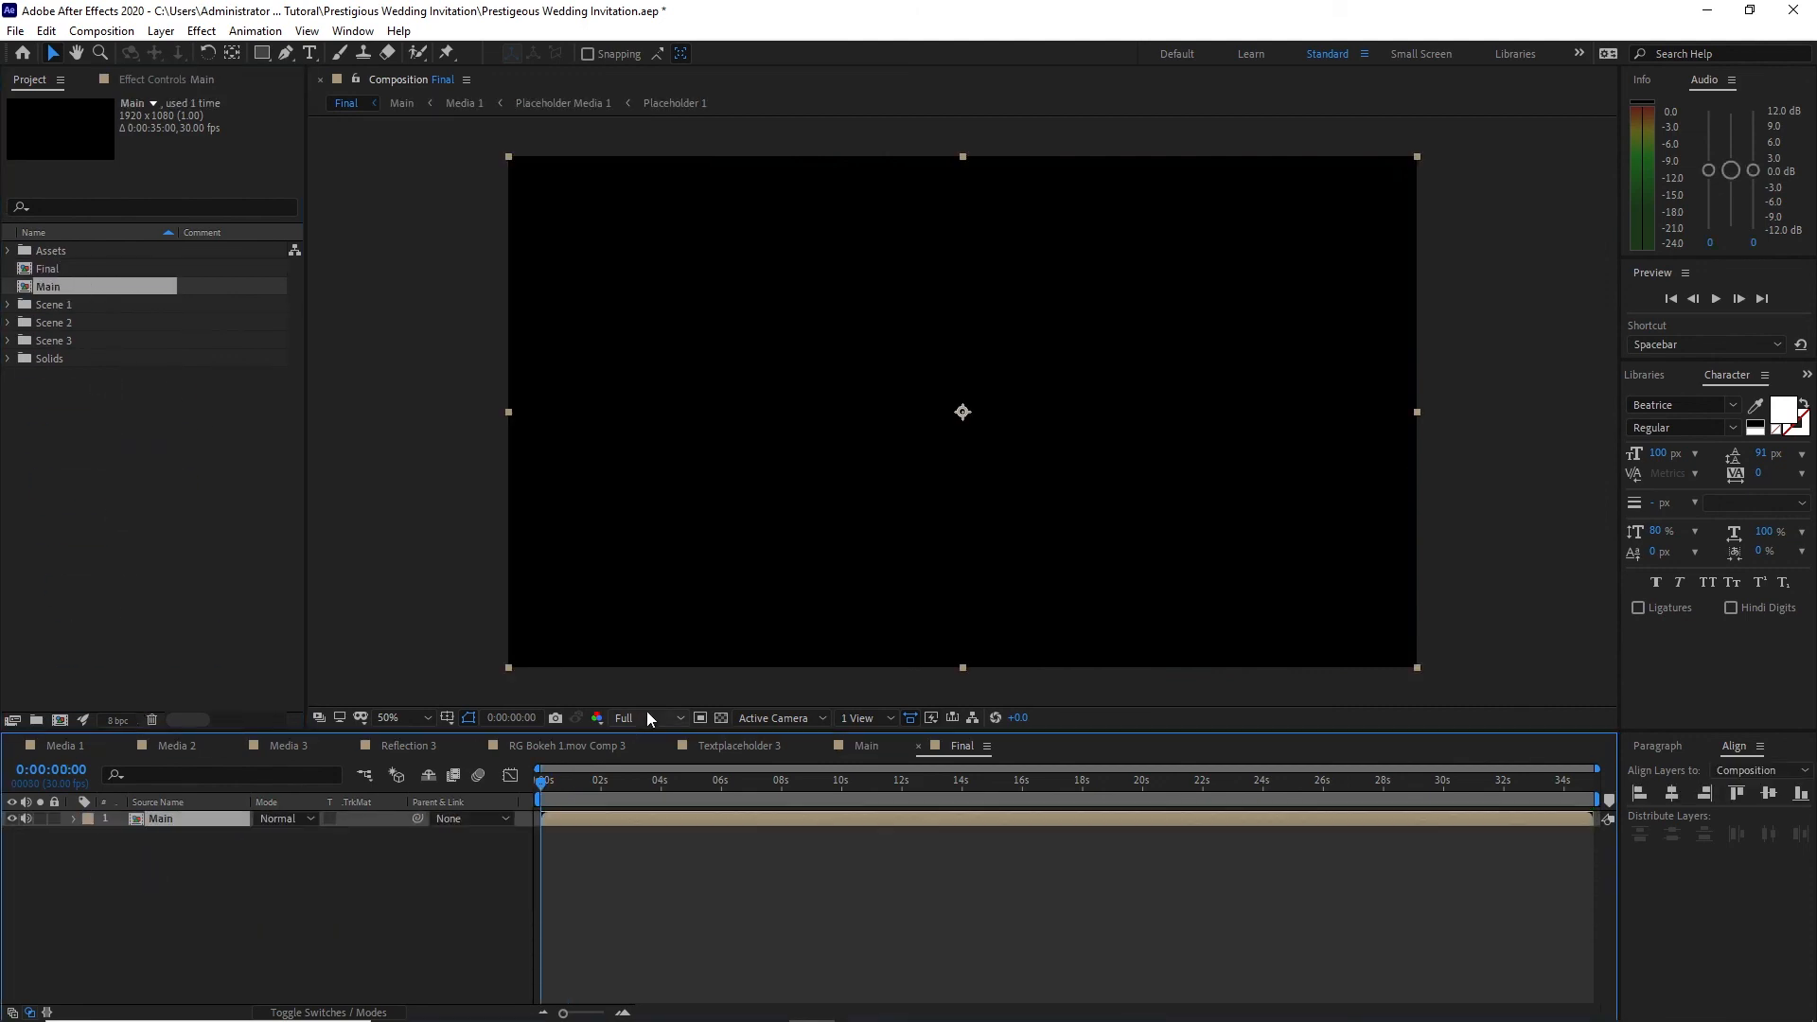
Step: Set the preview resolution to Quarter and play the Final composition from its start
{"action": "left_click", "coordinate": [649, 720]}
{"action": "left_click", "coordinate": [678, 822]}
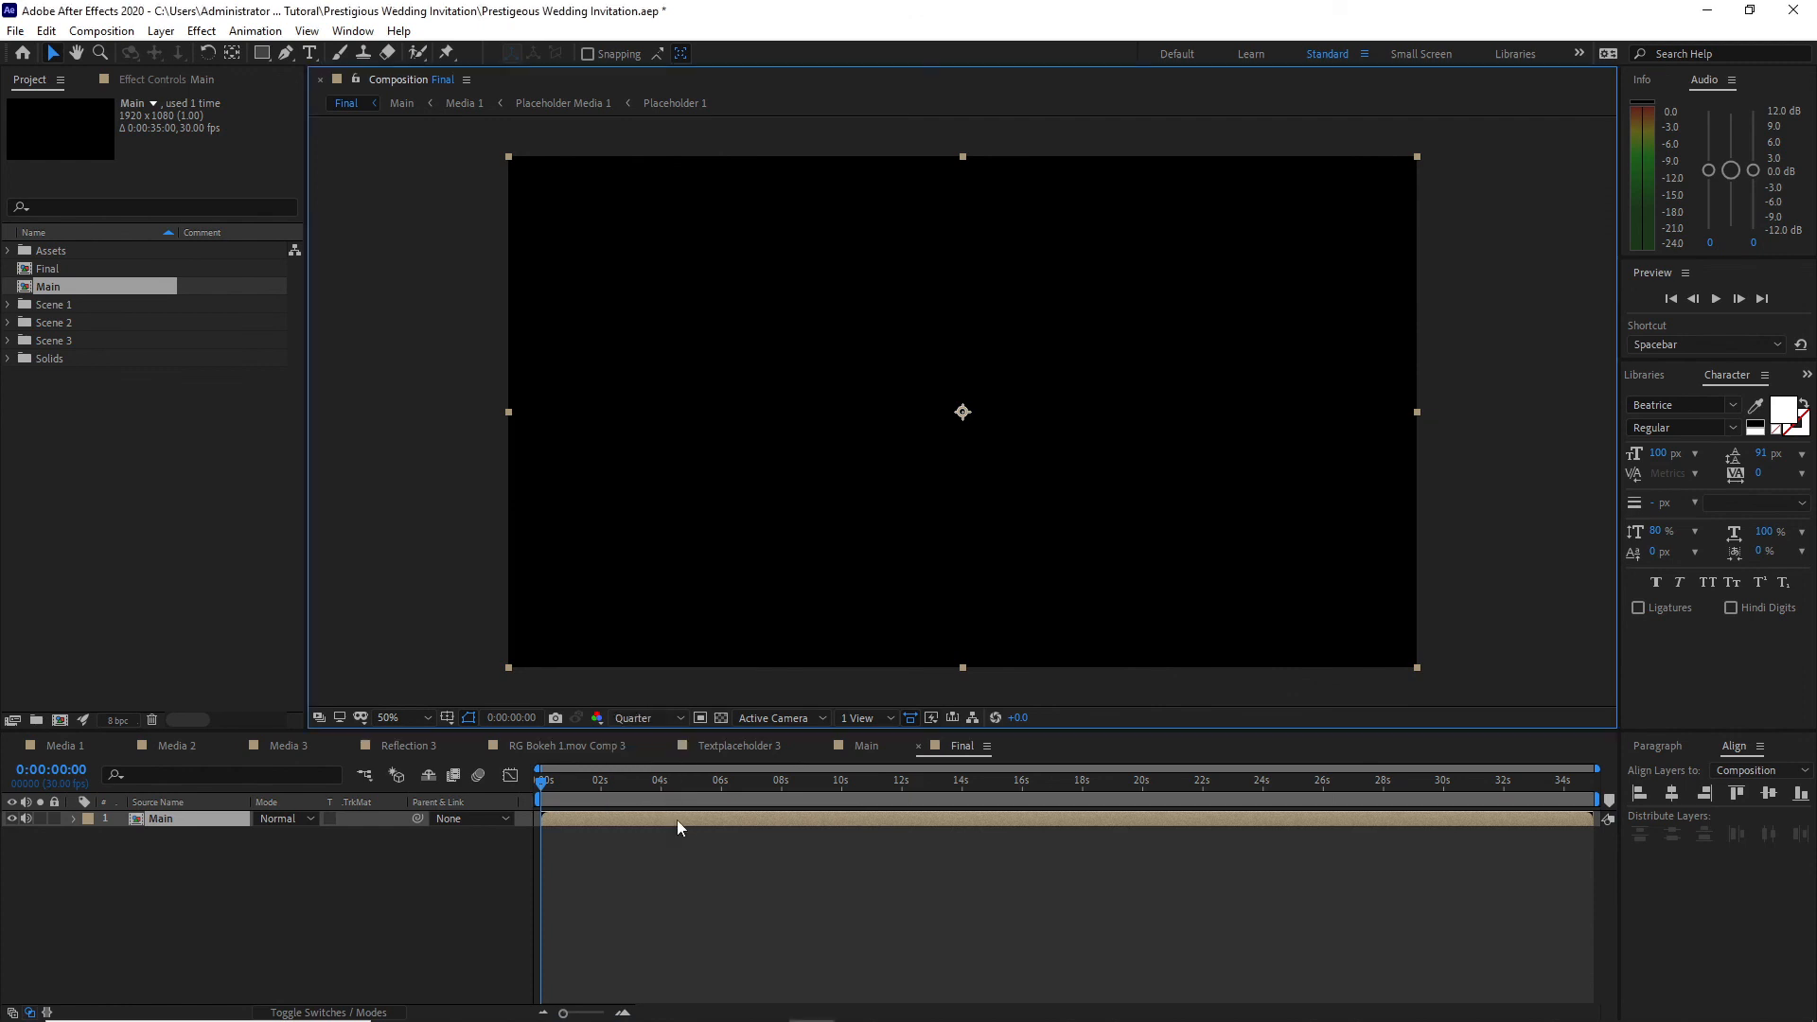
{"action": "left_click", "coordinate": [1713, 299]}
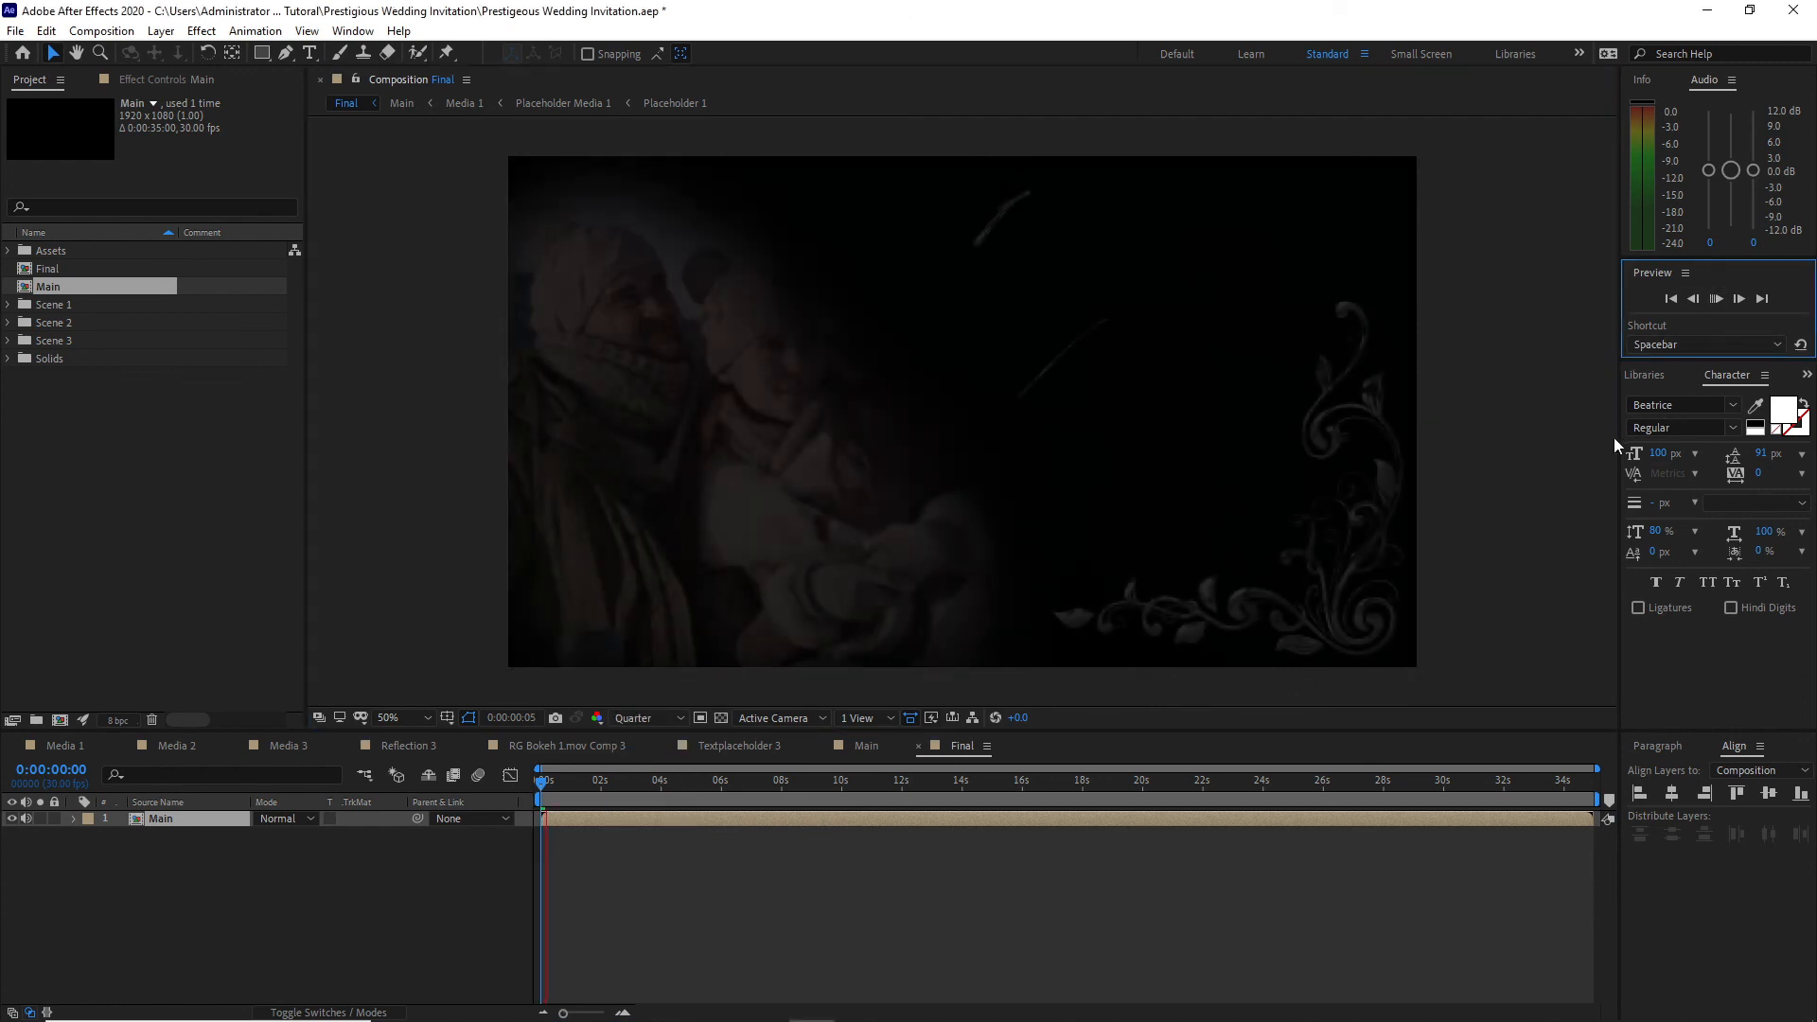